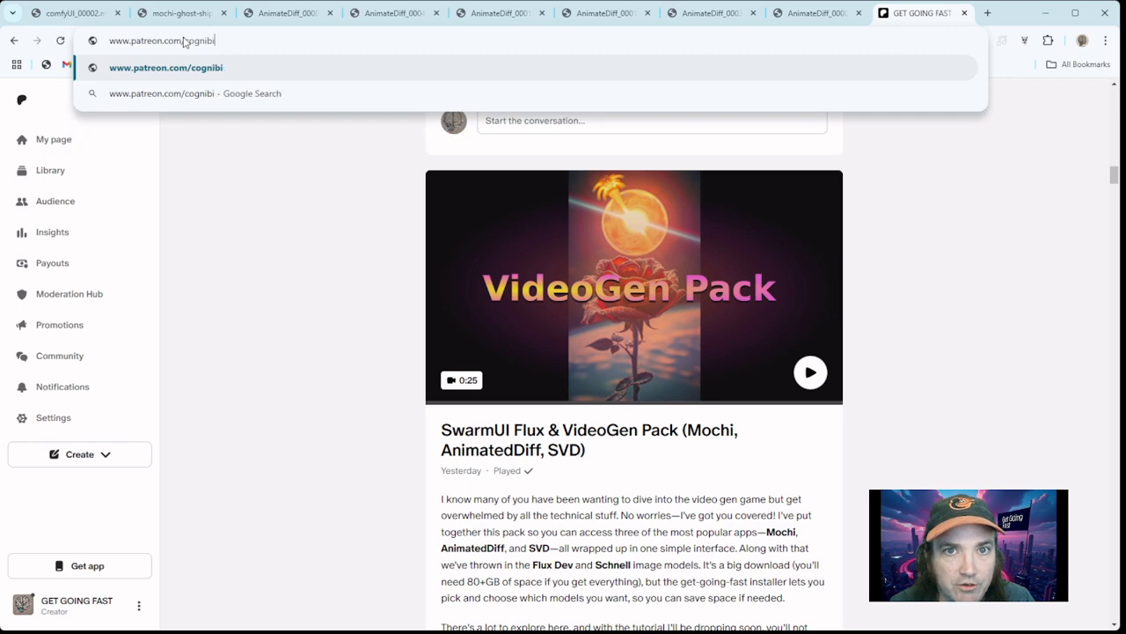
pyautogui.write('uildf')
pyautogui.press('BackSpace')
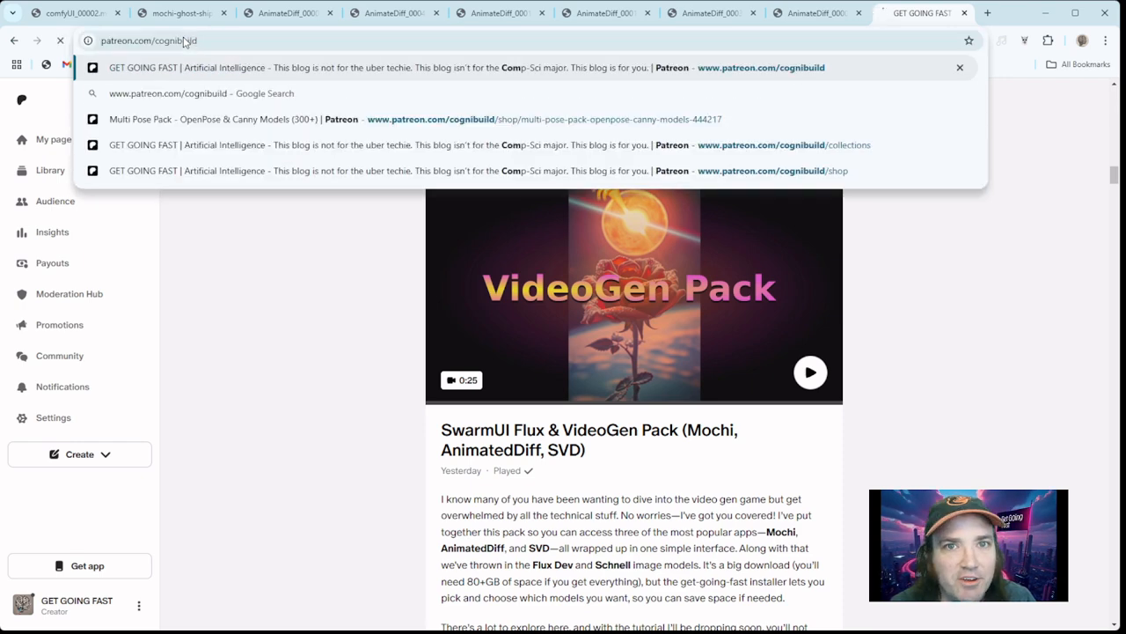
pyautogui.press('Return')
pyautogui.scroll(-3, 390, 244)
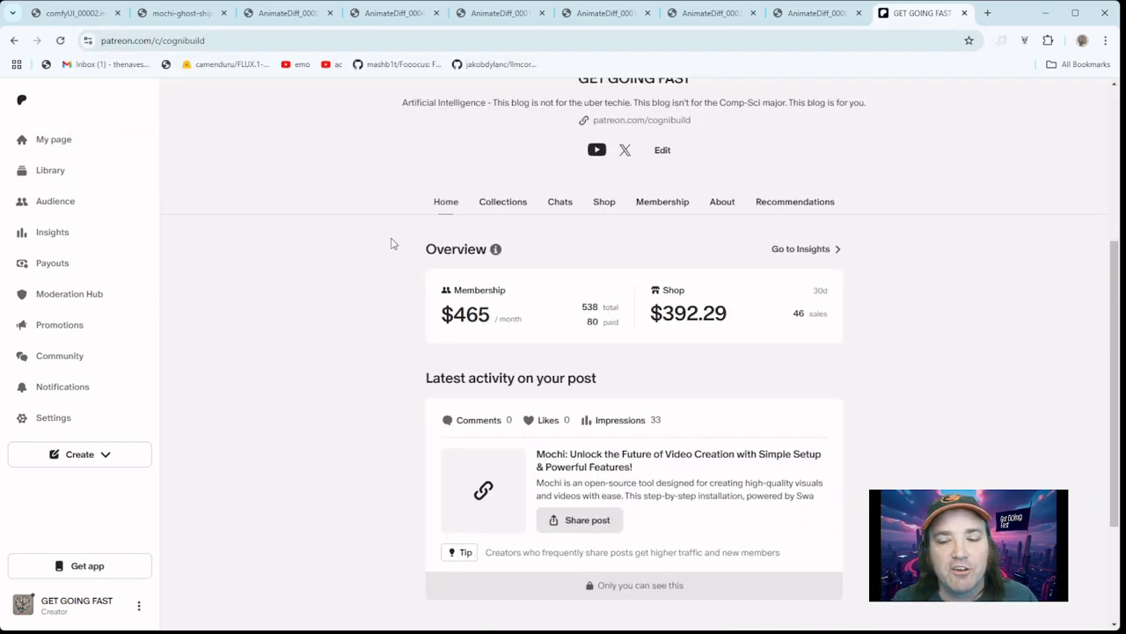
# - Open the Member-Exclusive Software collection and locate the SwarmUI Flux & VideoGen Pack post with its zip attachment
pyautogui.click(516, 207)
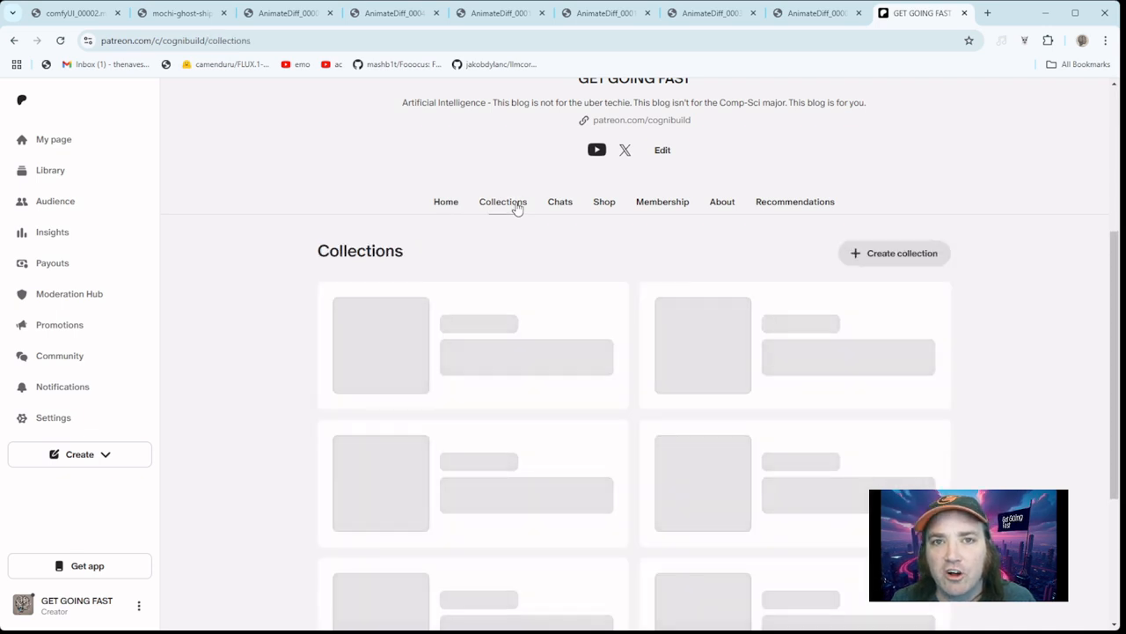
pyautogui.scroll(-2, 541, 322)
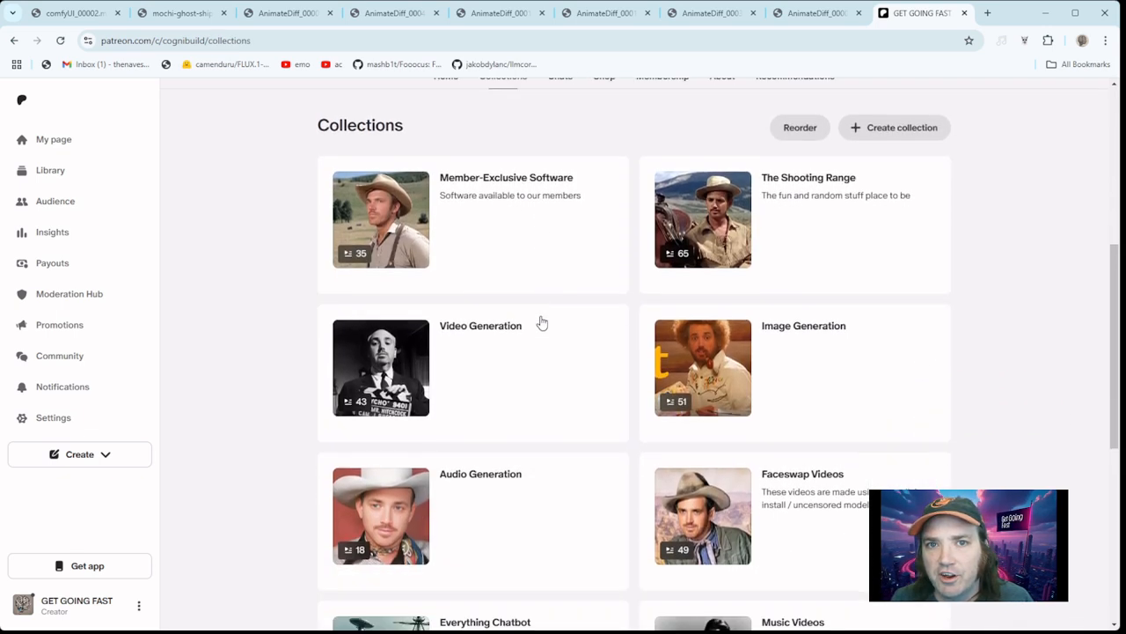
pyautogui.click(527, 185)
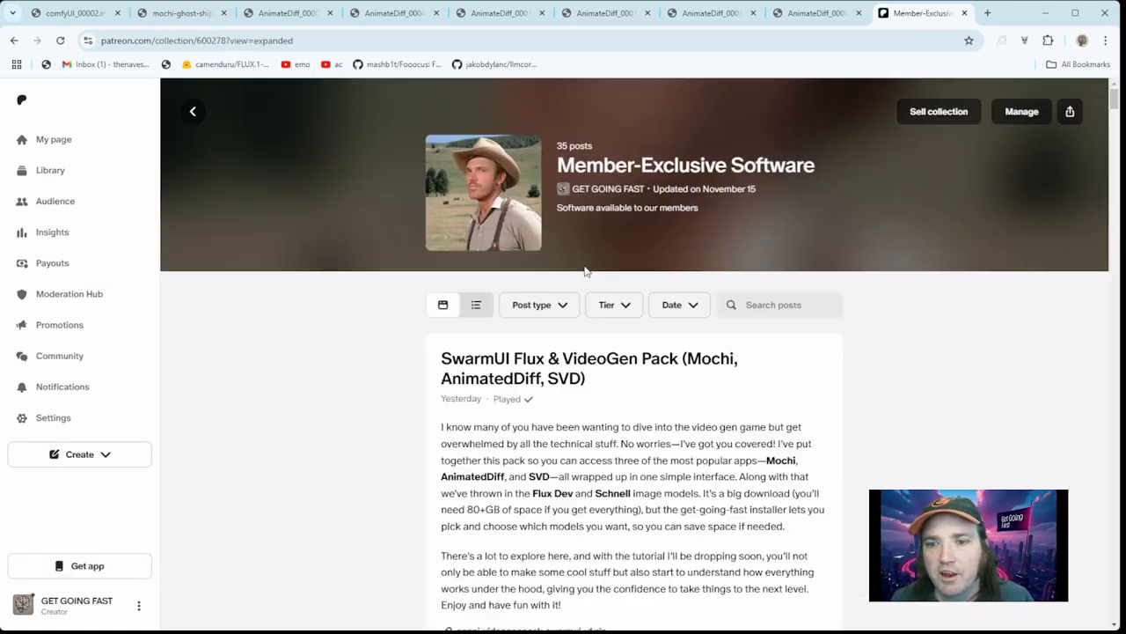
pyautogui.scroll(-3, 586, 271)
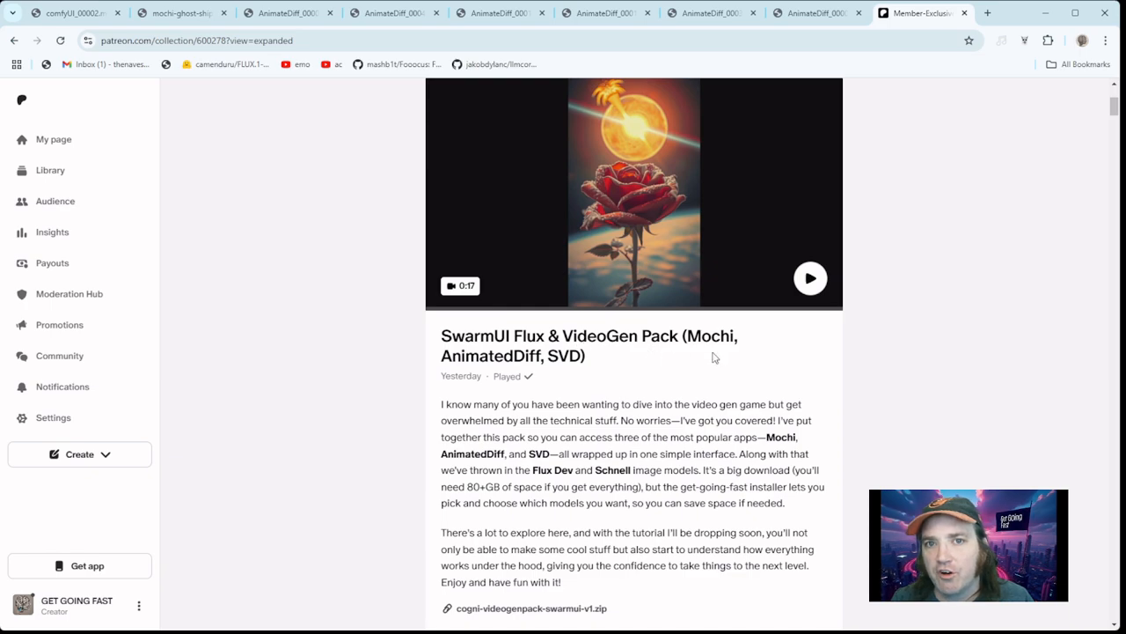
pyautogui.scroll(-1, 717, 358)
pyautogui.scroll(-6, 717, 358)
pyautogui.scroll(4, 717, 359)
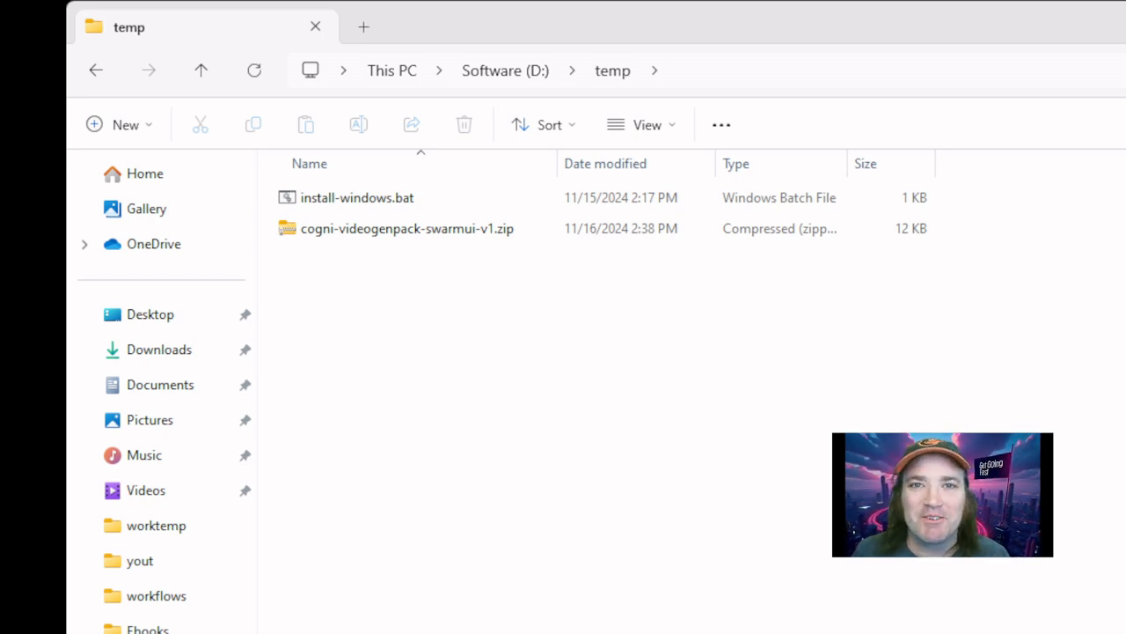
# - In File Explorer, extract cogni-videogenpack-swarmui-v1.zip into the temp folder on drive D
pyautogui.click(454, 269)
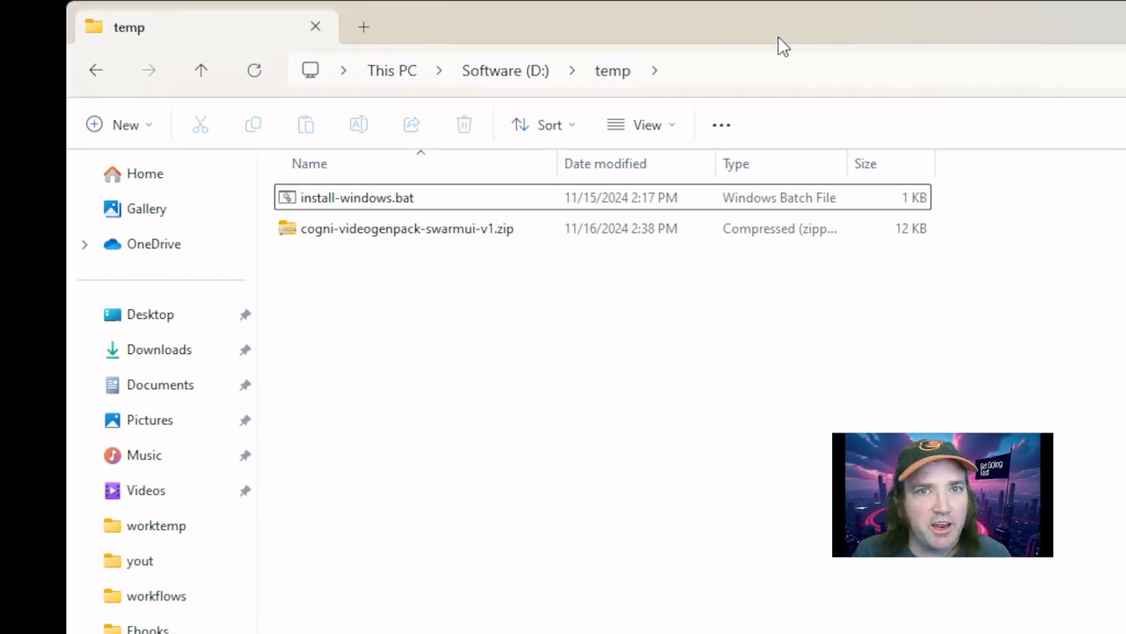
pyautogui.click(465, 229)
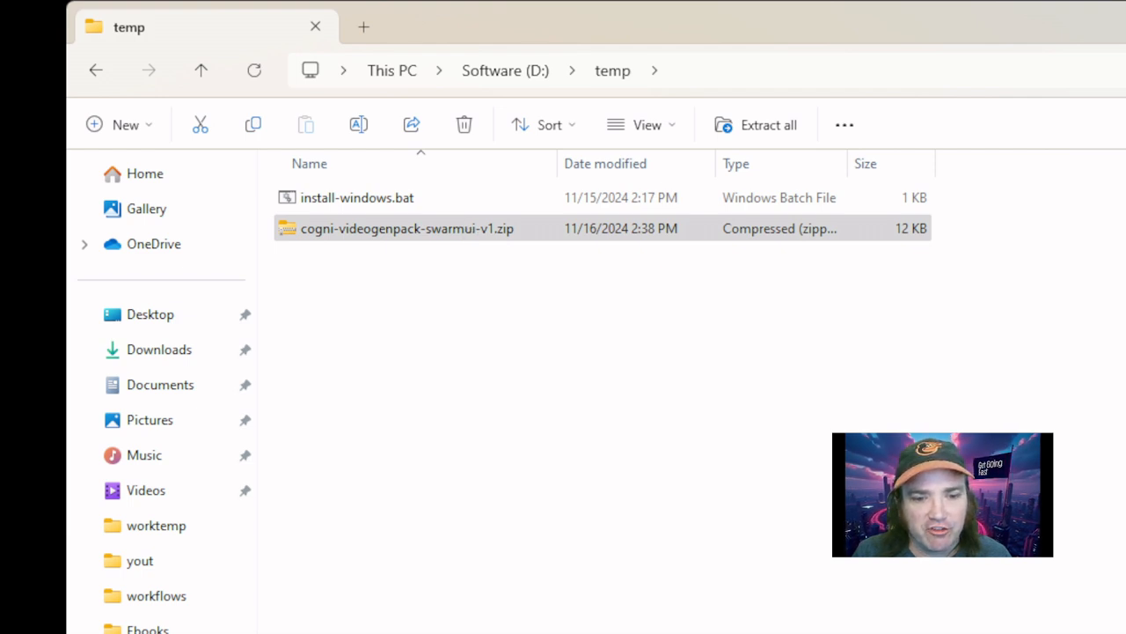
pyautogui.hotkey('alt', 'Tab')
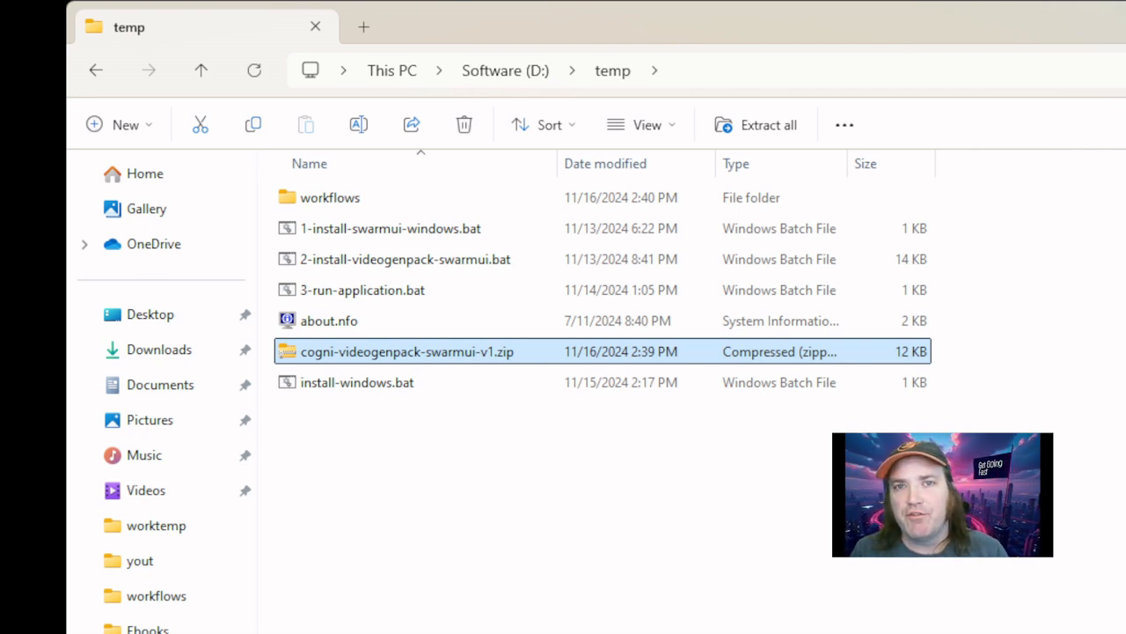
# - Review the extracted SwarmUI and VideoGen Pack install scripts and the about.nfo file in the temp folder
pyautogui.click(292, 230)
pyautogui.click(313, 264)
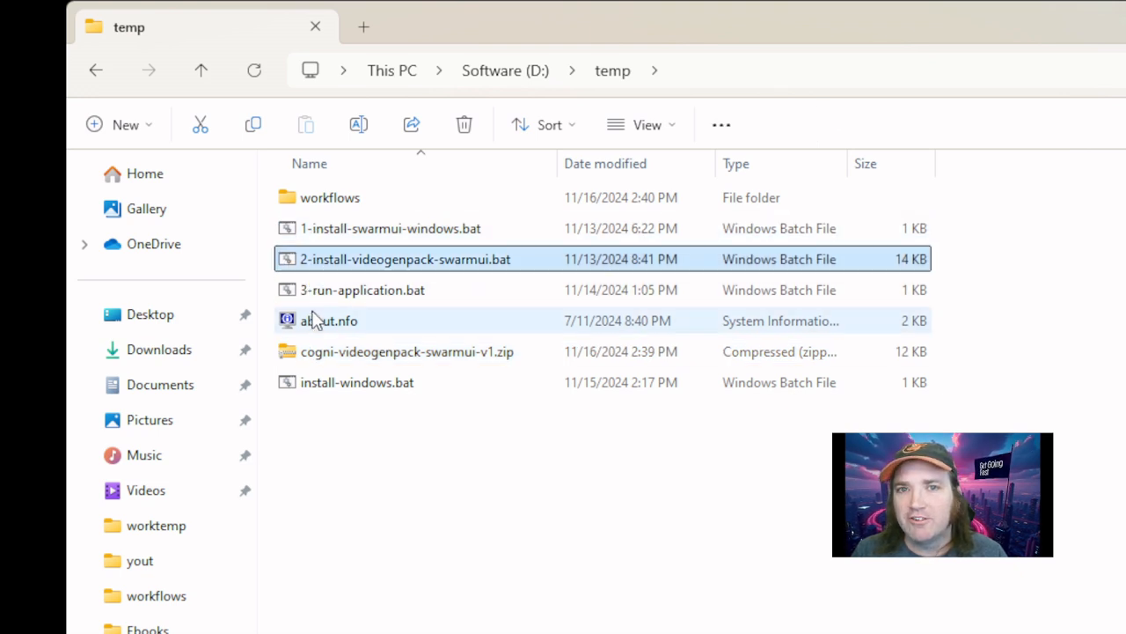
pyautogui.click(299, 317)
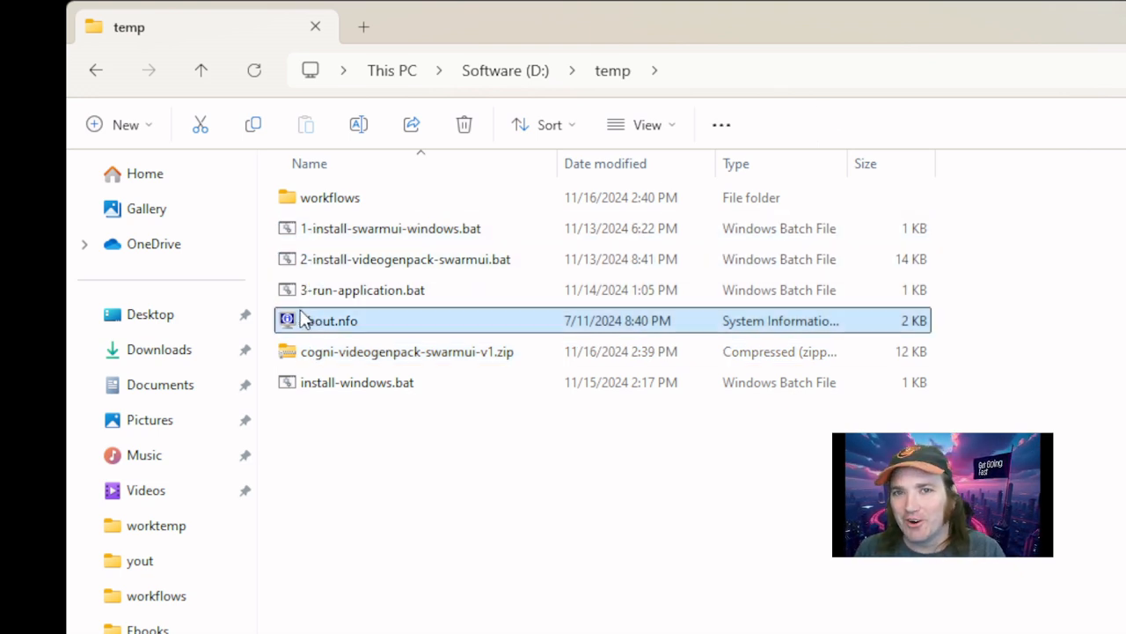
pyautogui.click(387, 275)
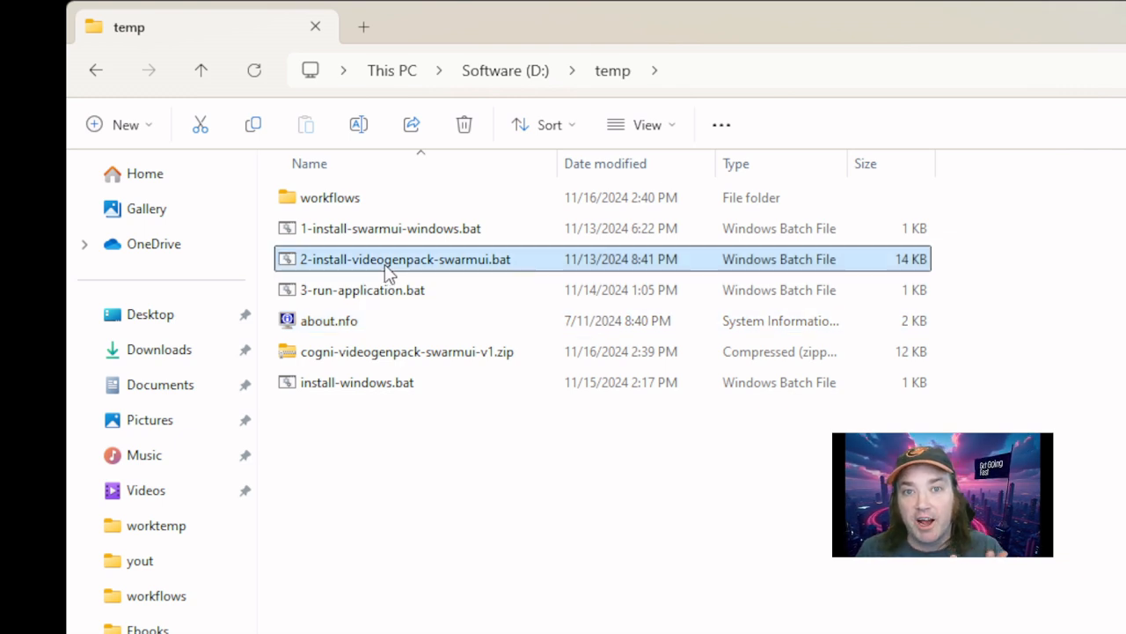
pyautogui.click(422, 236)
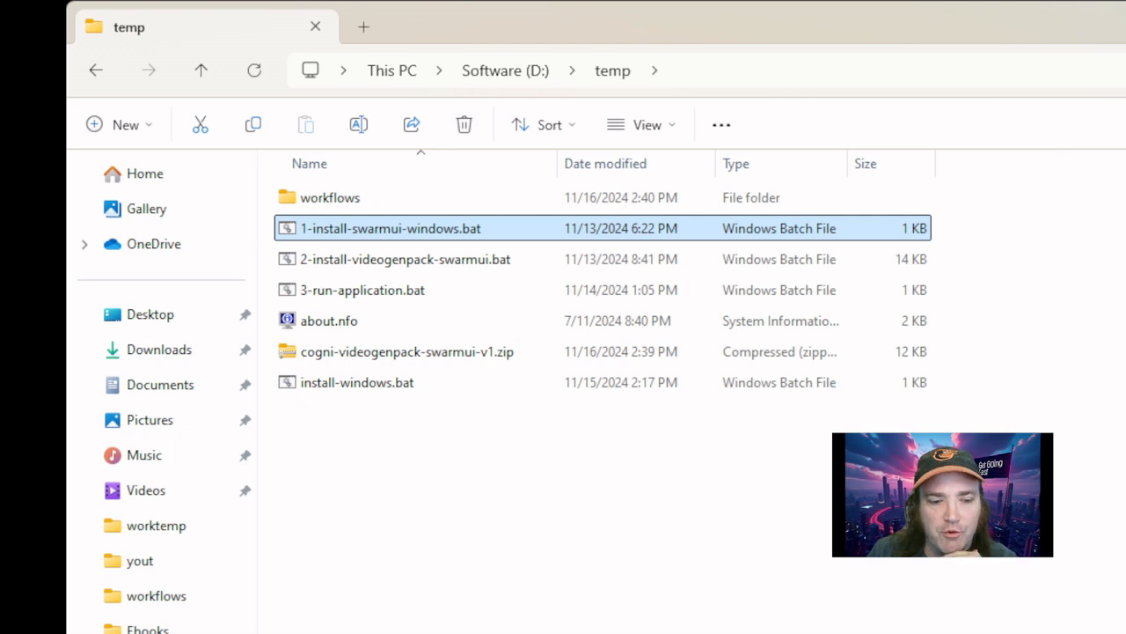
# - Go to the existing installation in D:\Image\swarmUI and examine its numbered batch files and SwarmUI subfolder
pyautogui.hotkey('alt', 'Up')
pyautogui.doubleClick(325, 512)
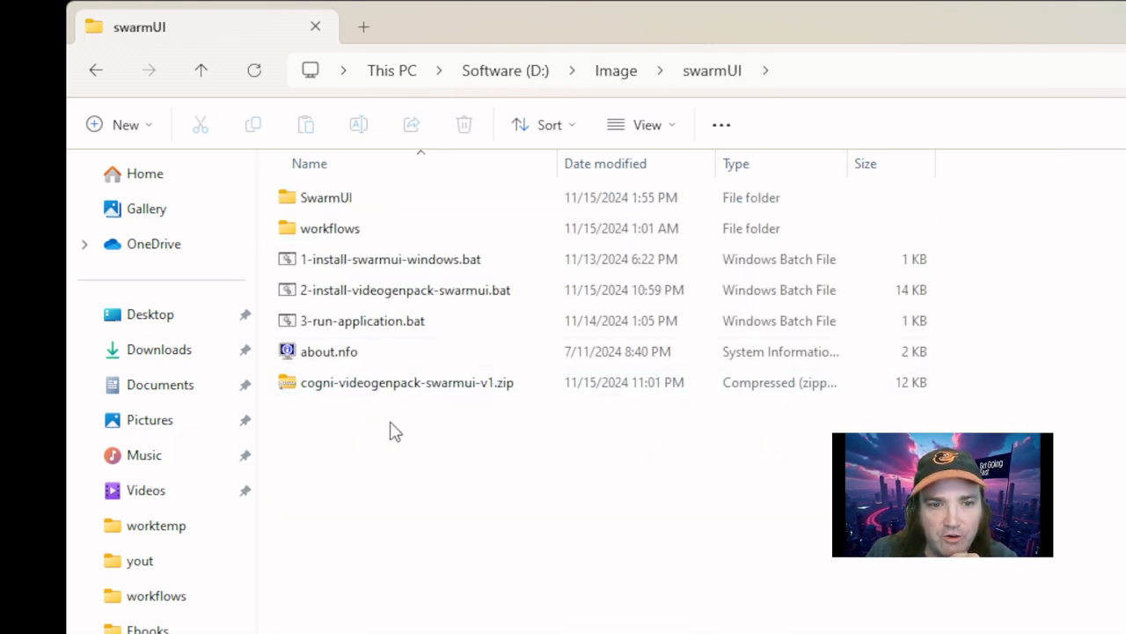
pyautogui.click(352, 259)
pyautogui.click(352, 290)
pyautogui.click(357, 320)
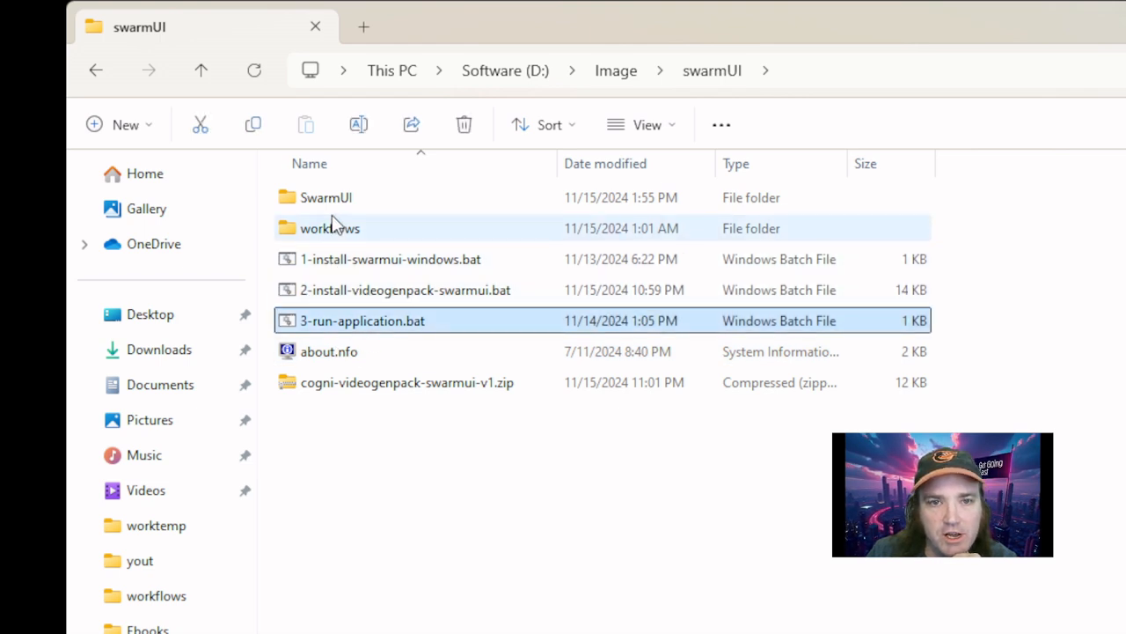
pyautogui.click(336, 204)
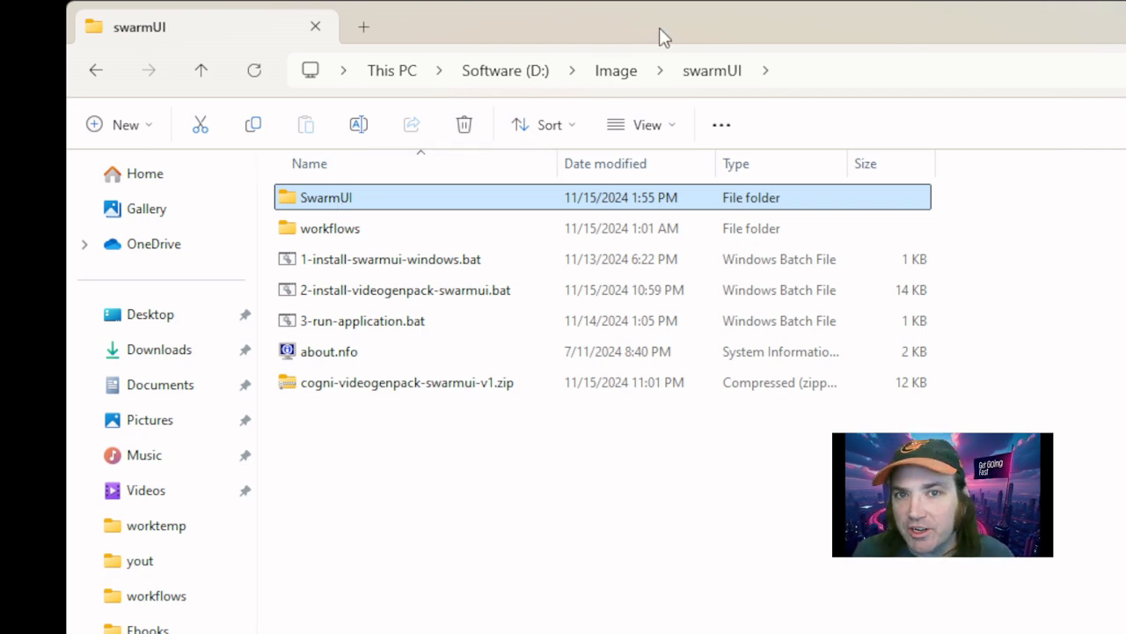
pyautogui.click(451, 299)
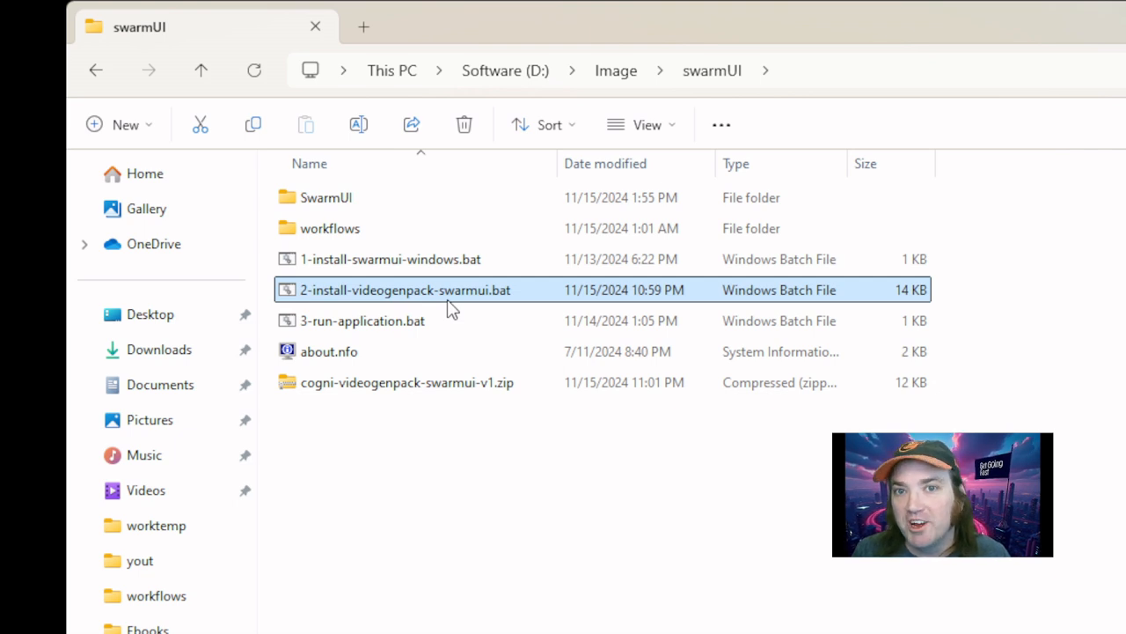
# - Look into the comfy folder under SwarmUI\dlbackend and return to the outer swarmUI folder
pyautogui.doubleClick(314, 201)
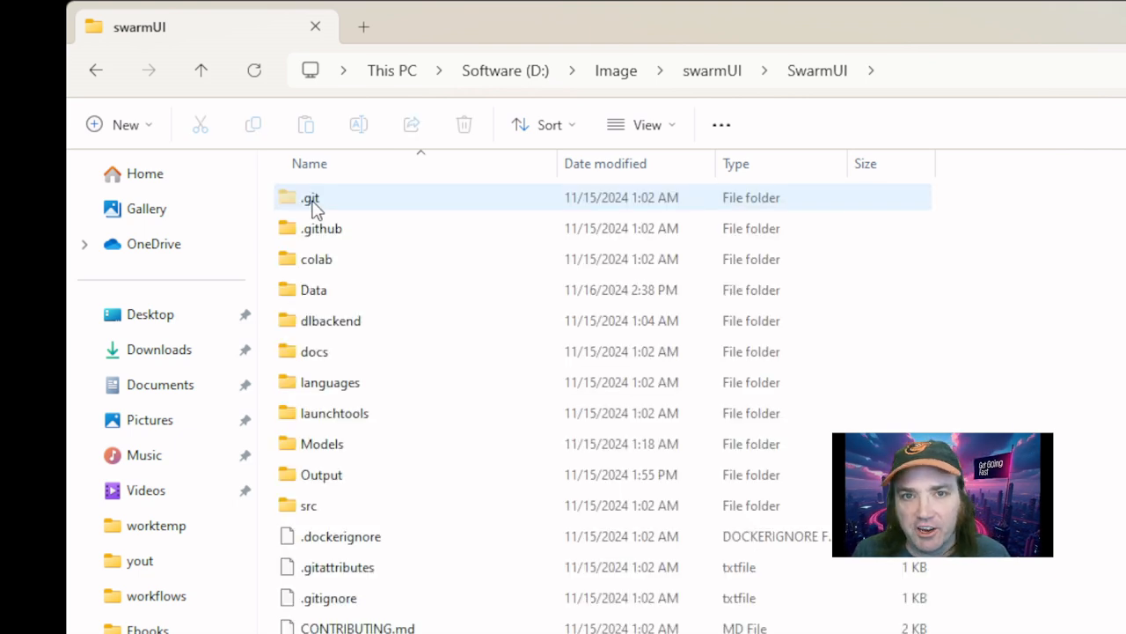
pyautogui.click(361, 322)
pyautogui.doubleClick(363, 325)
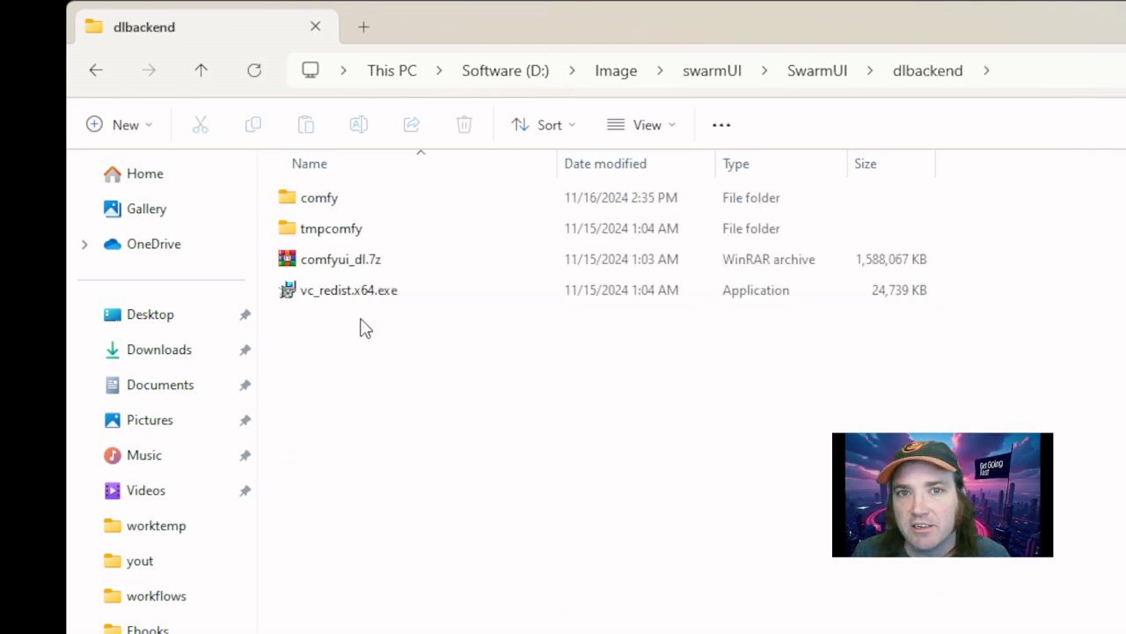
pyautogui.doubleClick(335, 213)
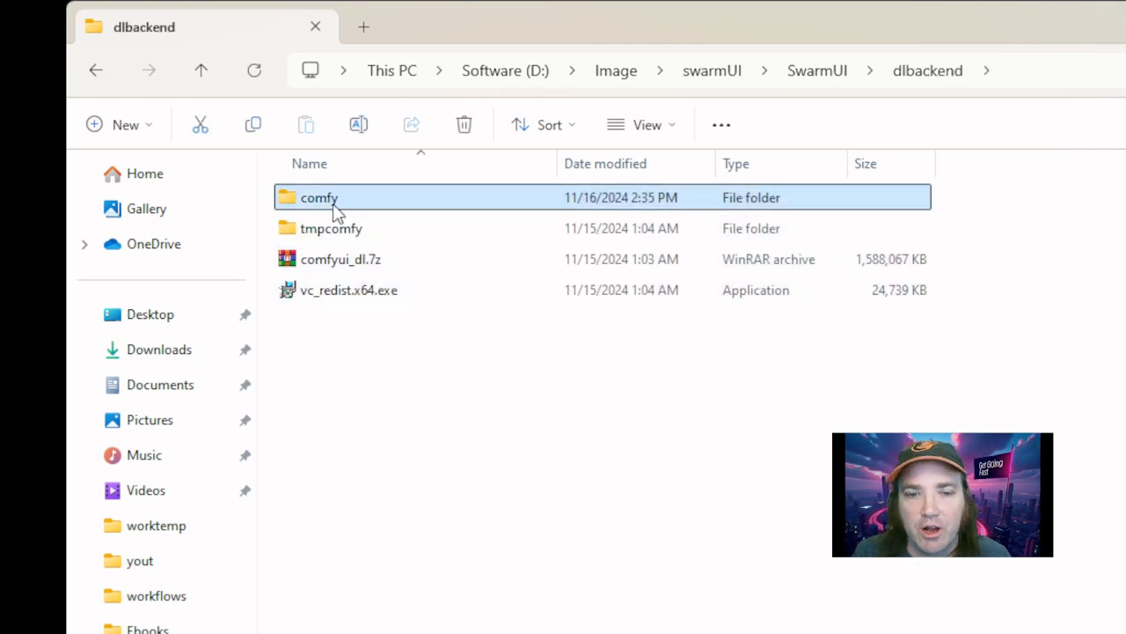
pyautogui.doubleClick(332, 203)
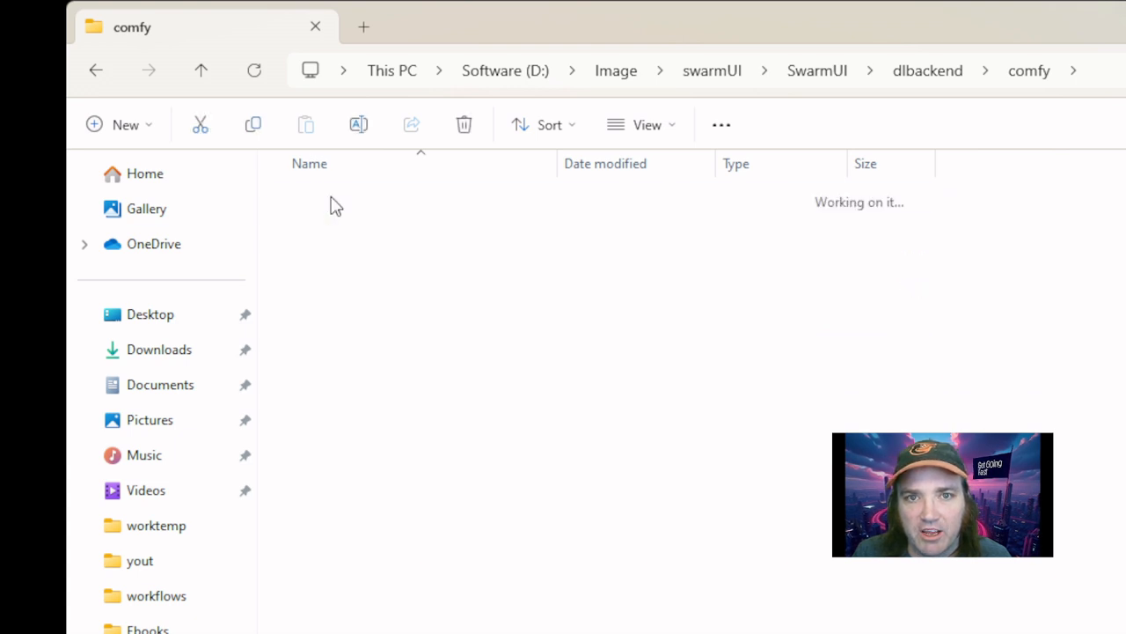
pyautogui.click(711, 72)
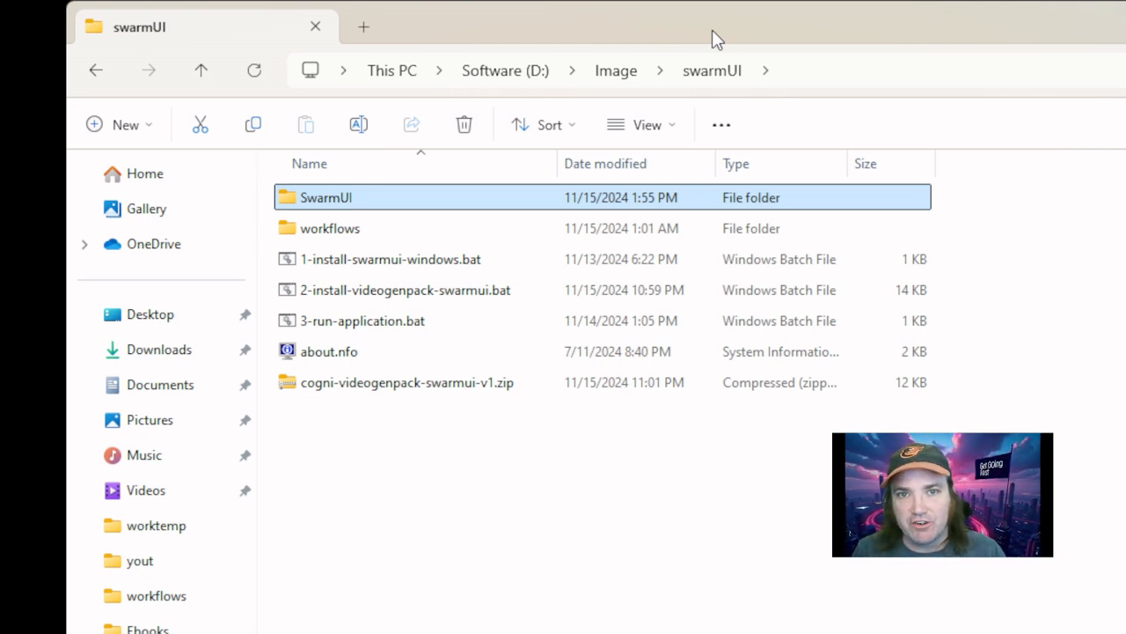
# - Inspect the model subfolders in SwarmUI\Models and return to the inner SwarmUI folder
pyautogui.doubleClick(348, 208)
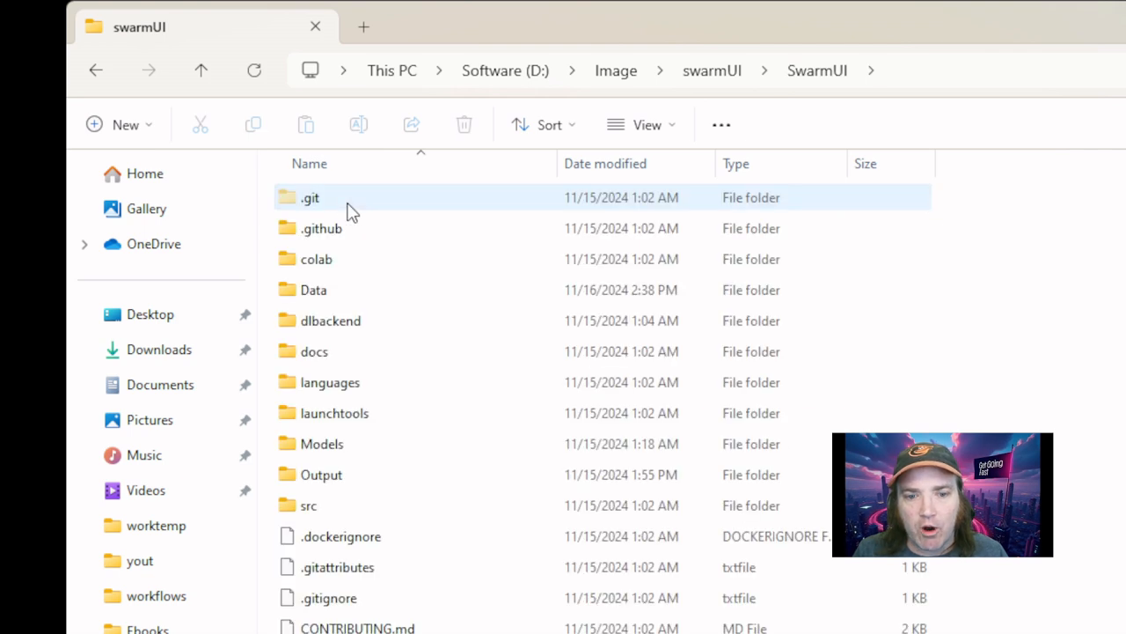
pyautogui.doubleClick(345, 451)
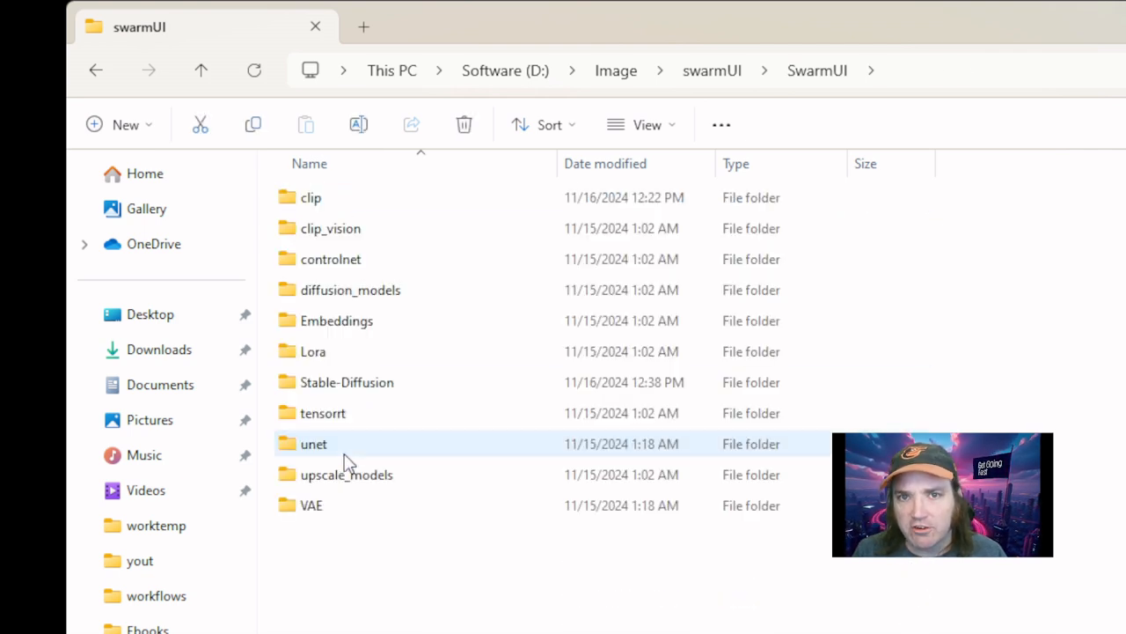
pyautogui.click(843, 78)
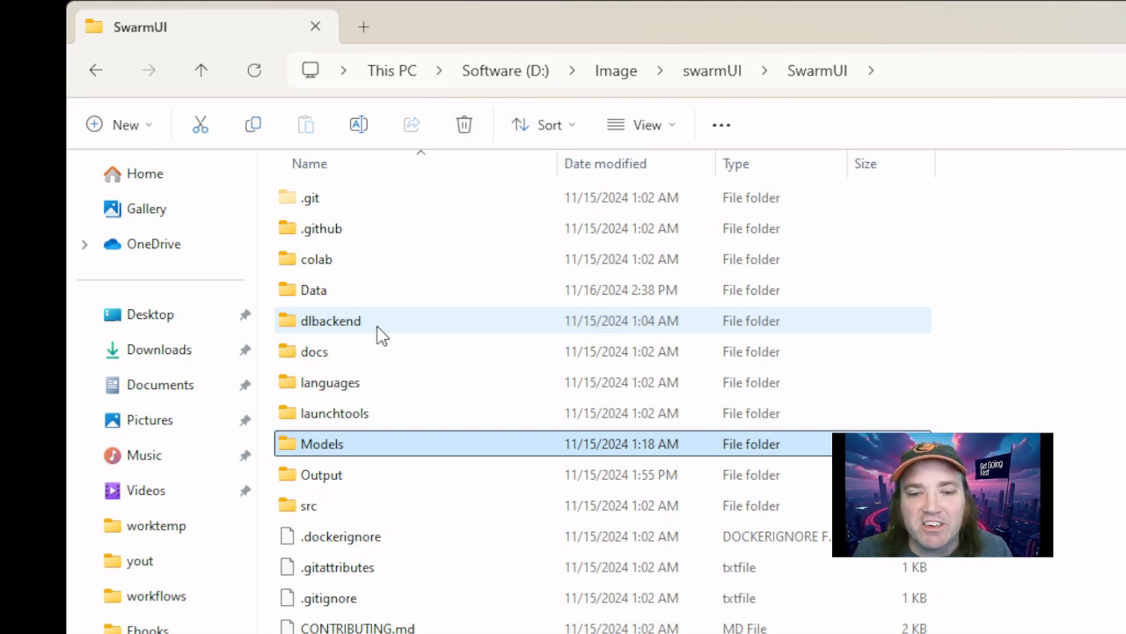
# - Examine the contents of the ComfyUI folder in dlbackend\comfy and return to the outer swarmUI folder
pyautogui.doubleClick(381, 334)
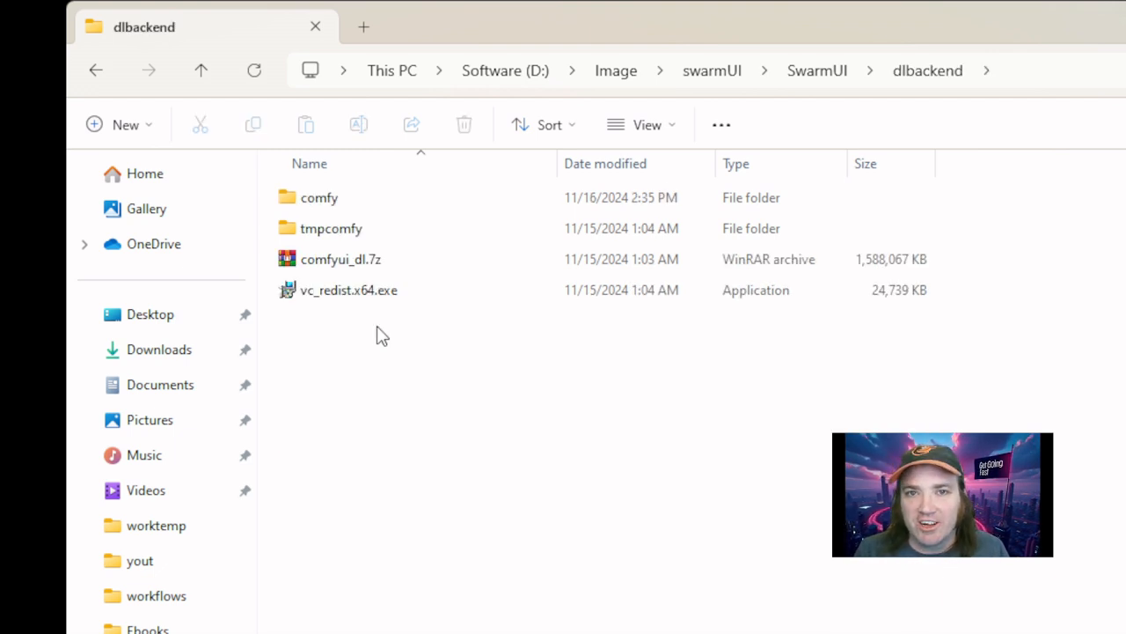
pyautogui.doubleClick(345, 202)
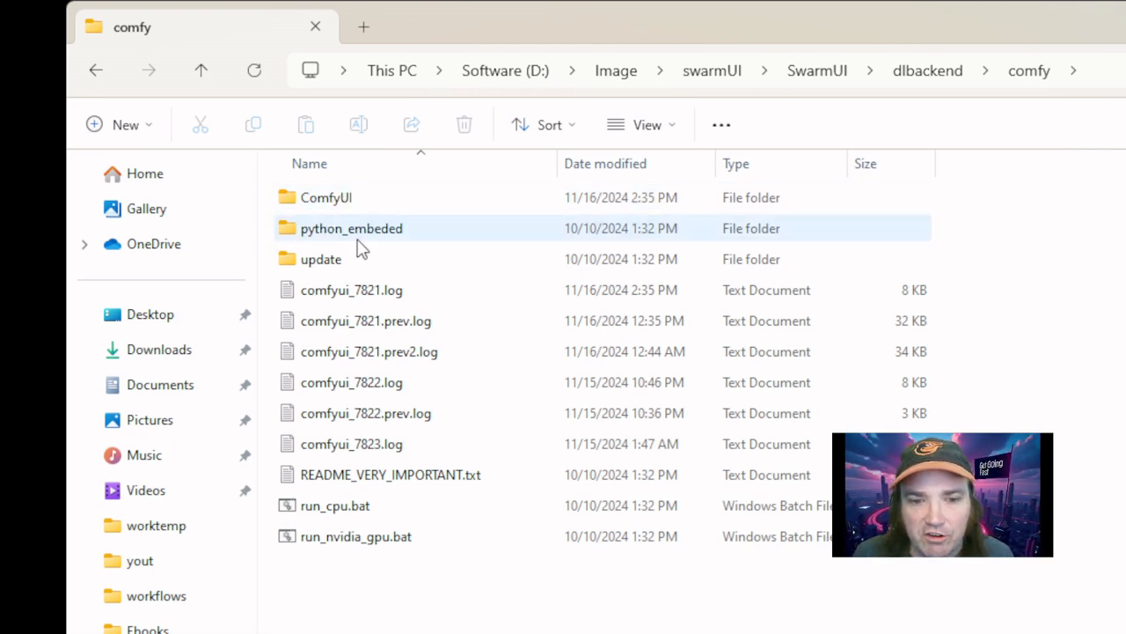
pyautogui.doubleClick(335, 197)
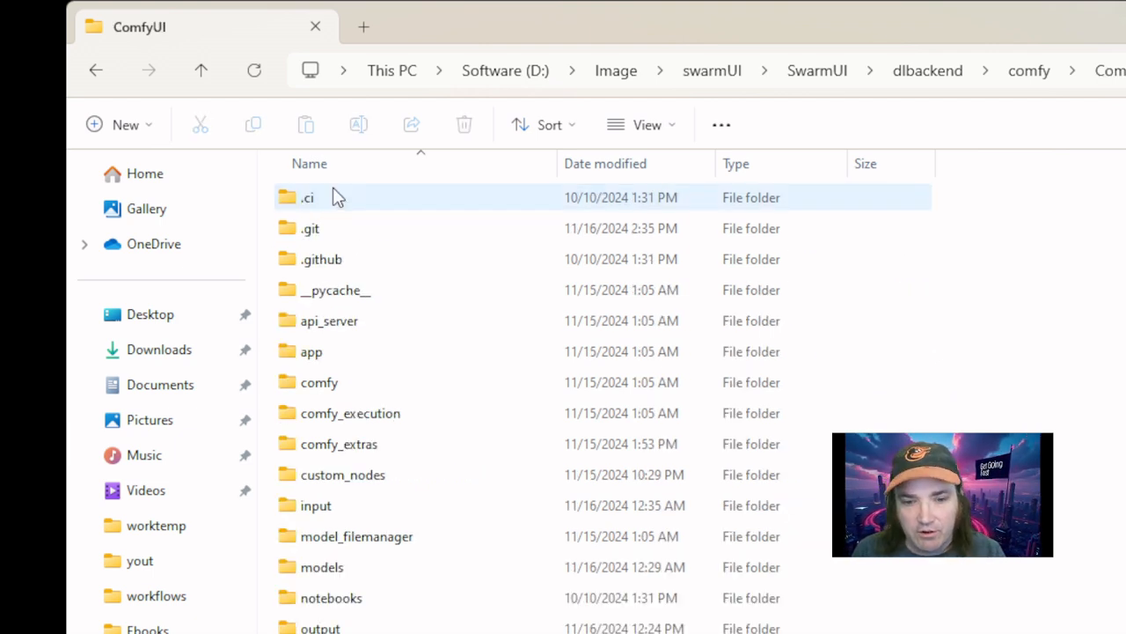
pyautogui.scroll(-3, 408, 558)
pyautogui.scroll(2, 407, 558)
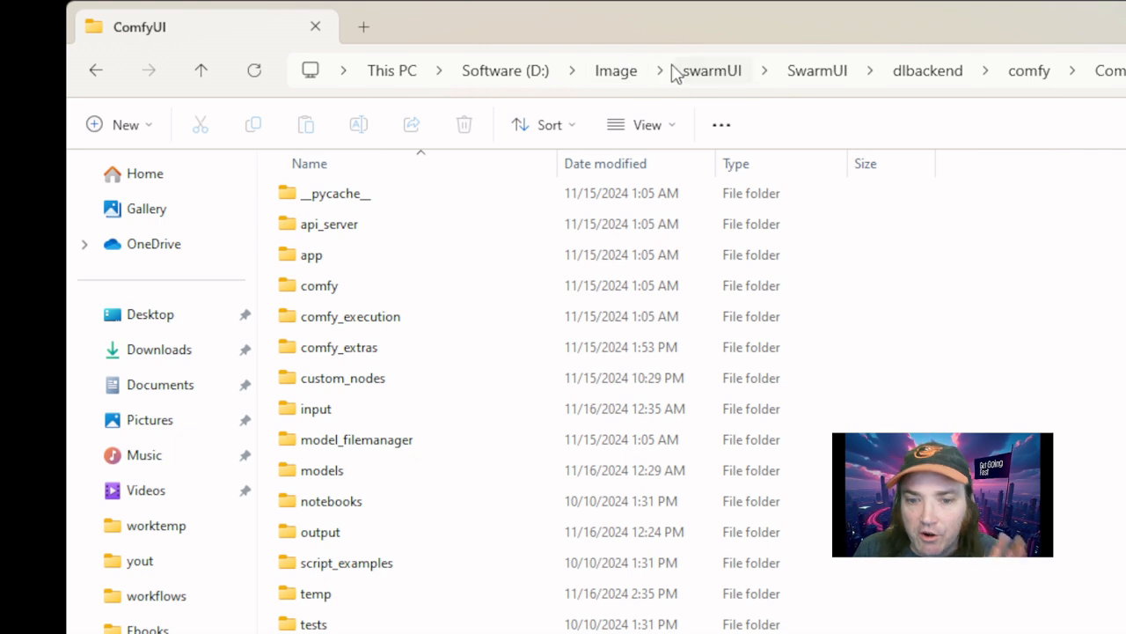
pyautogui.click(717, 70)
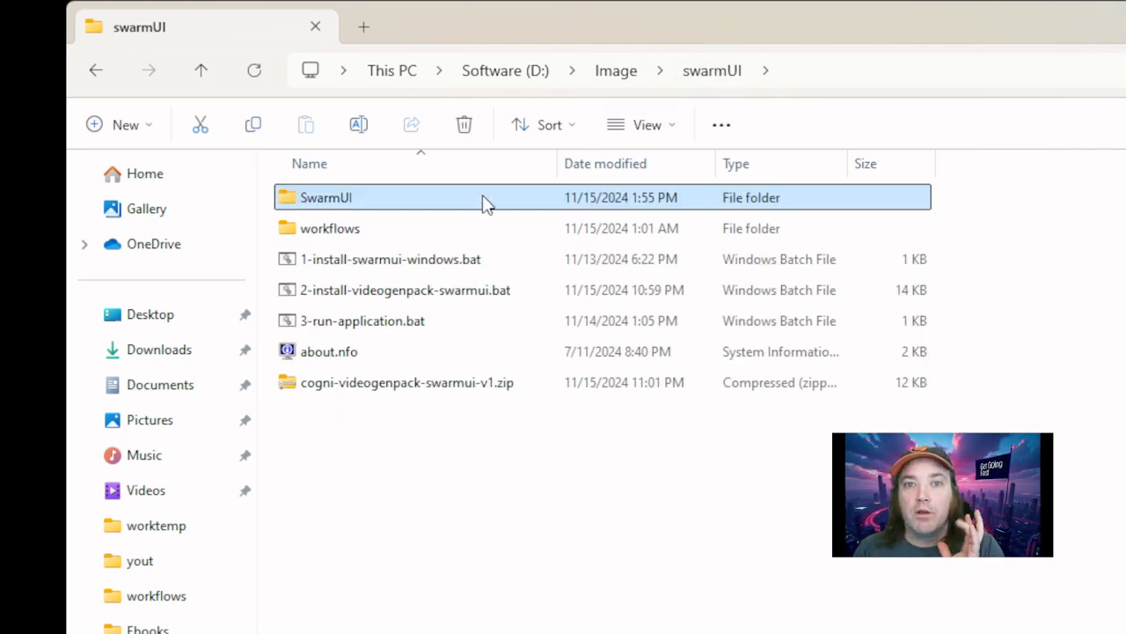
# - Go back to the temp folder on drive D and run 1-install-swarmui-windows.bat to launch the SwarmUI Installer
pyautogui.click(416, 263)
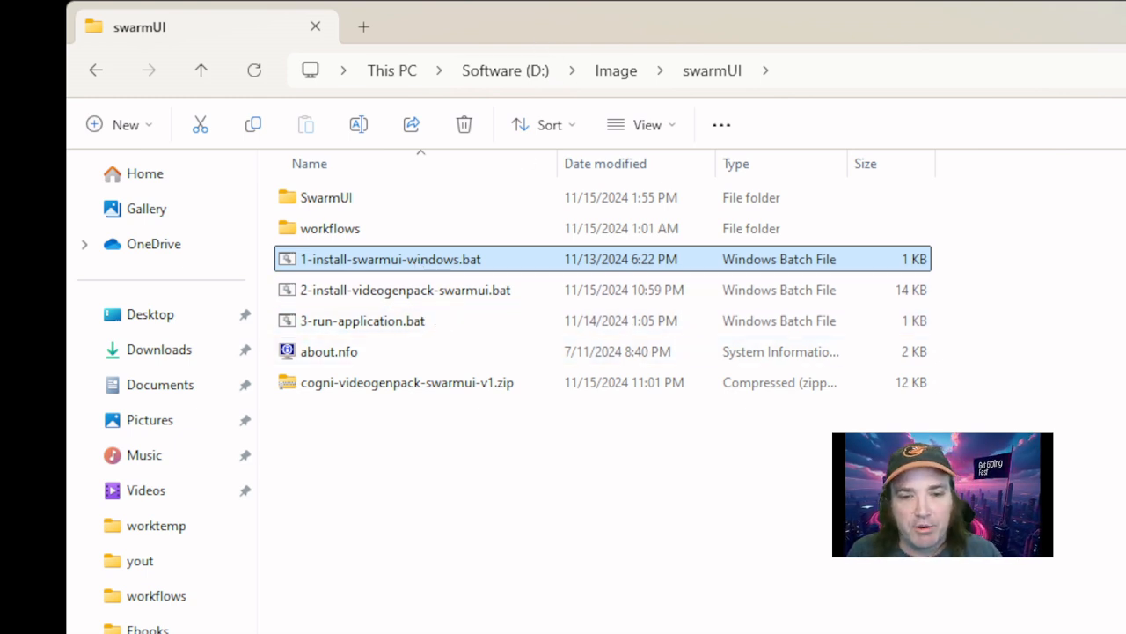
pyautogui.hotkey('alt', 'Up')
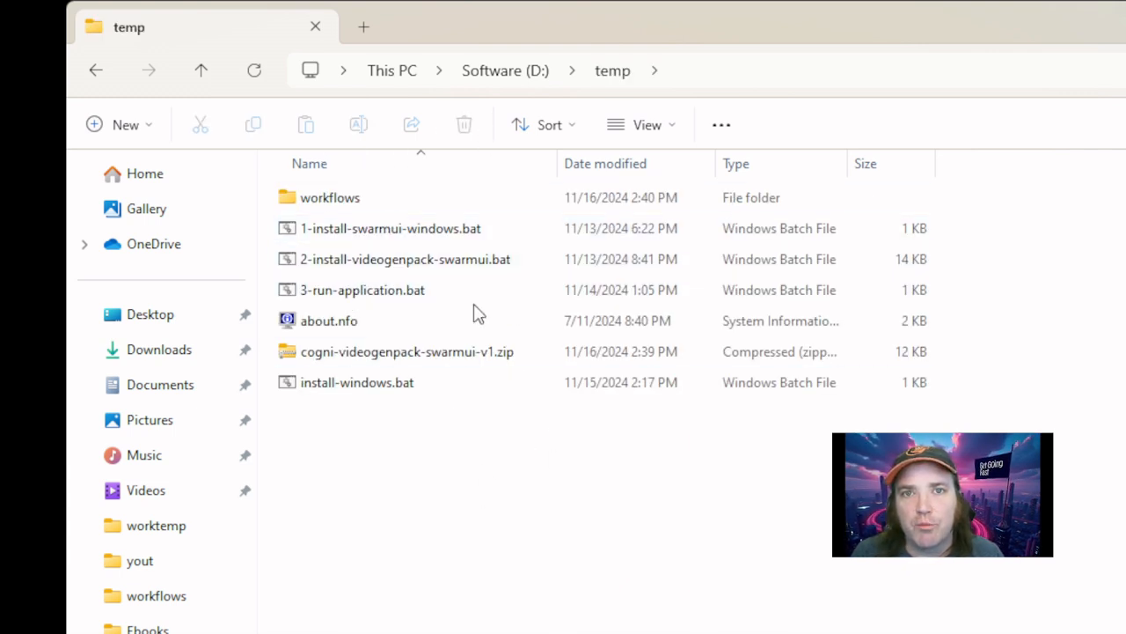
pyautogui.click(338, 236)
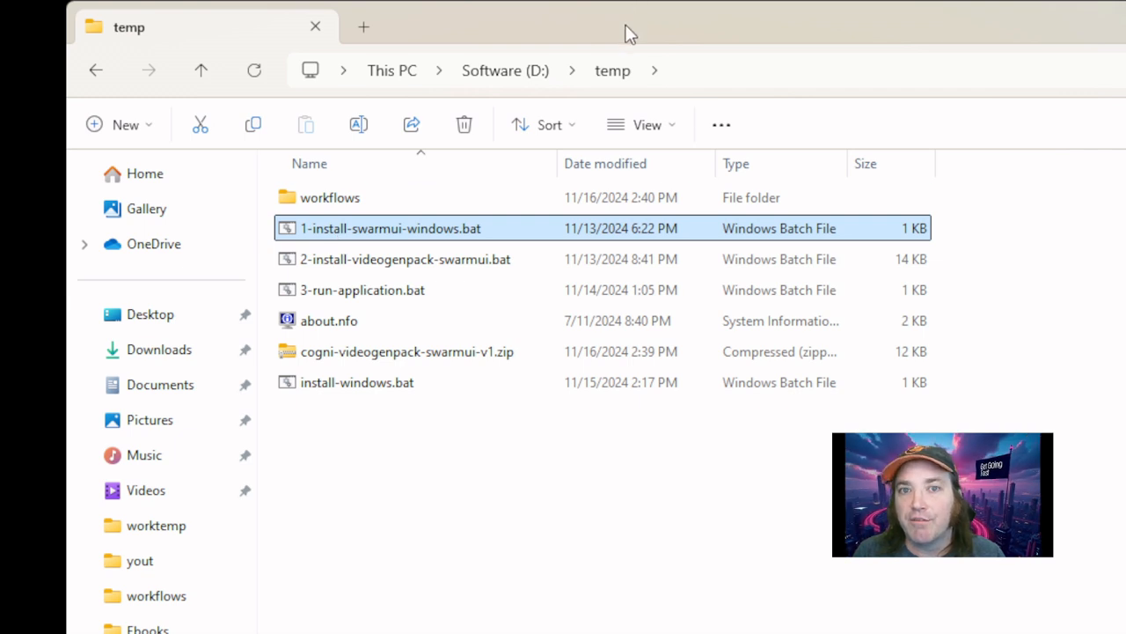
pyautogui.doubleClick(414, 228)
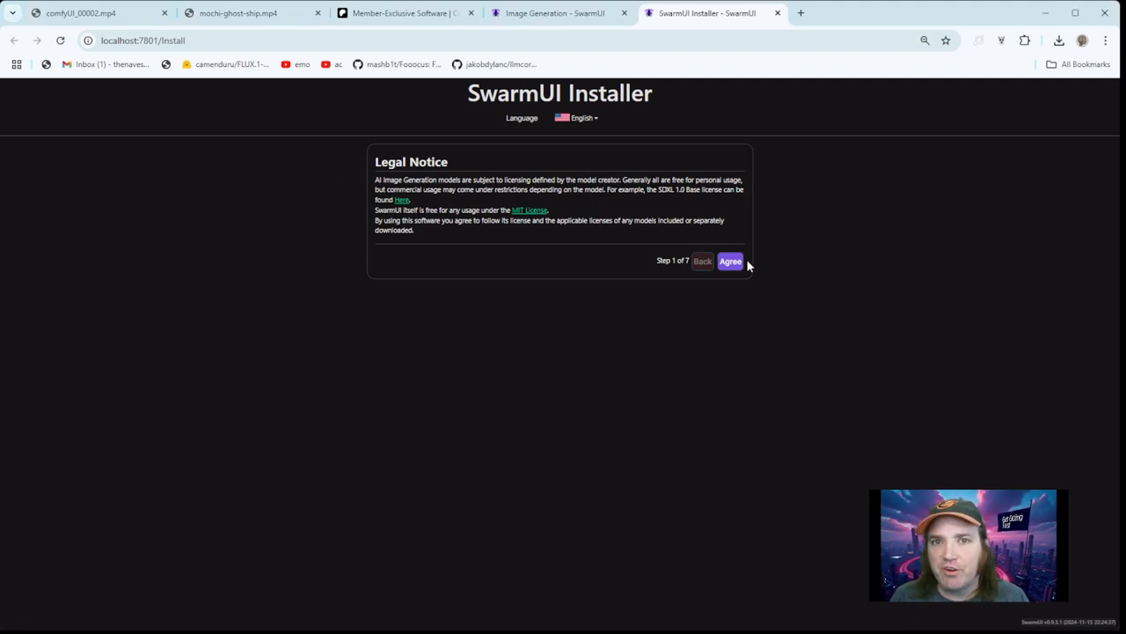
# - Agree to the installer's legal notice and choose Customize Settings as the install path
pyautogui.click(731, 262)
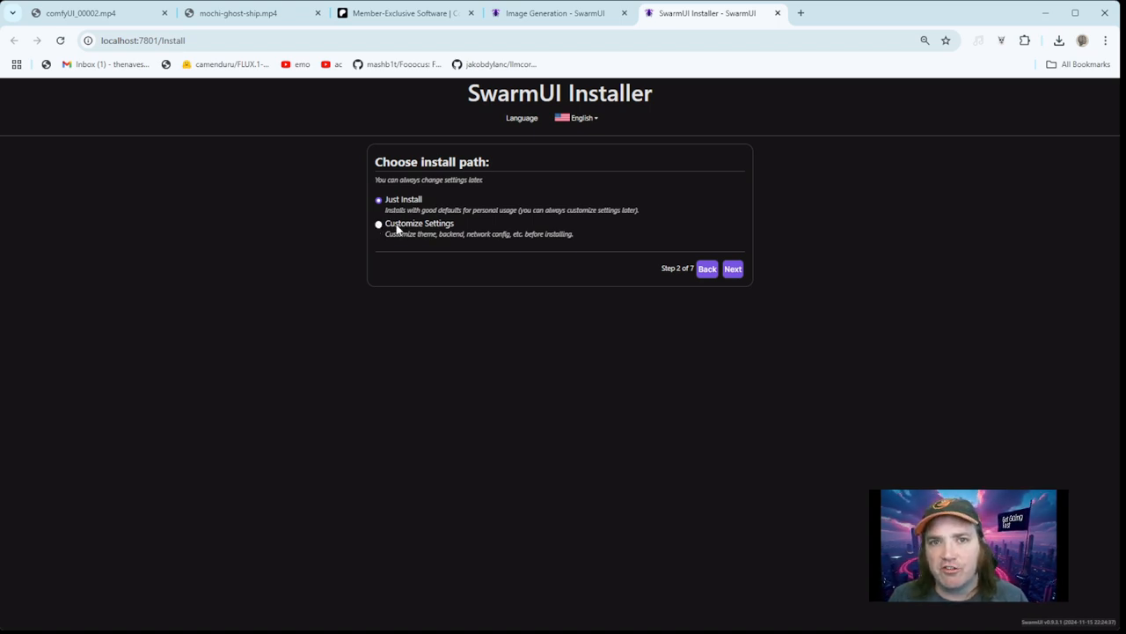
pyautogui.click(379, 225)
pyautogui.click(734, 270)
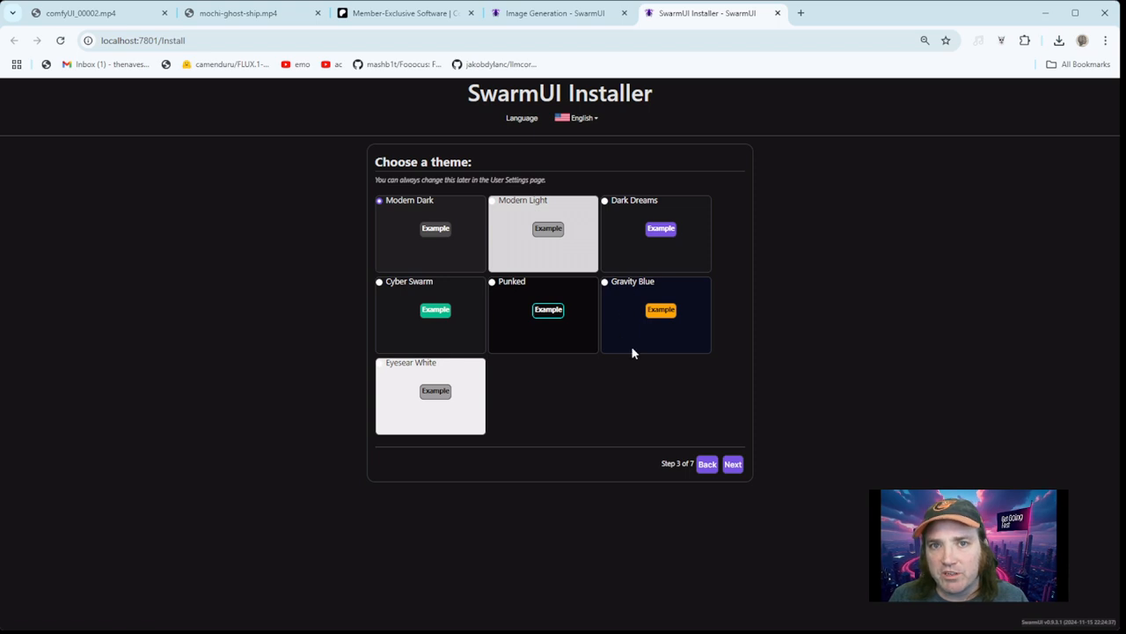
# - Choose the Gravity Blue theme and accept the Just Yourself On This PC and ComfyUI (Local) backend options
pyautogui.click(617, 283)
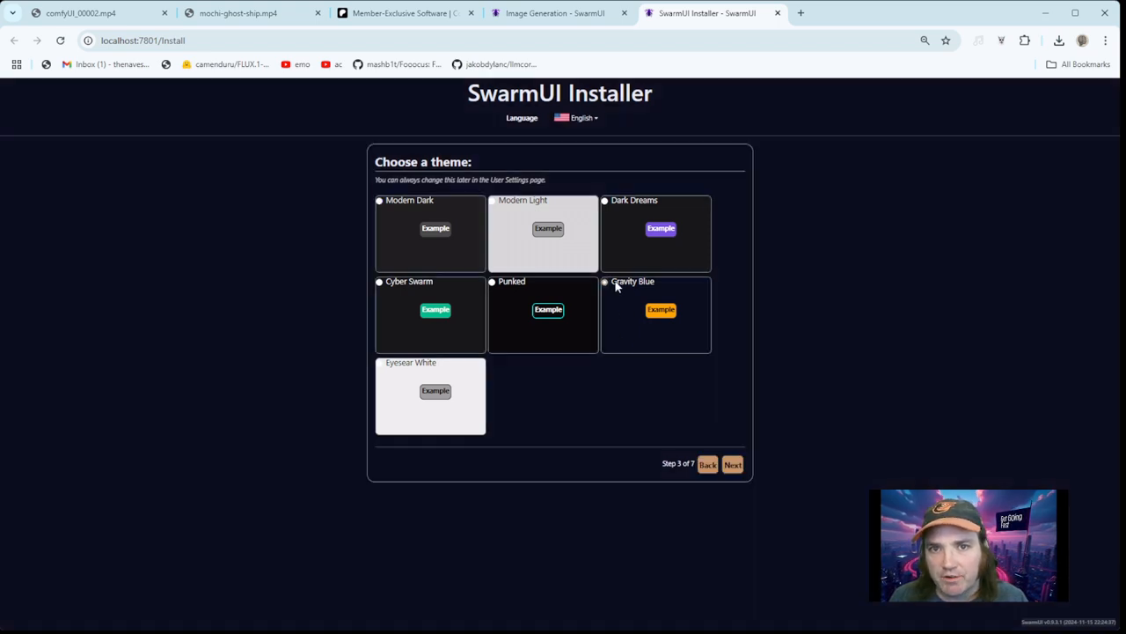
pyautogui.click(736, 466)
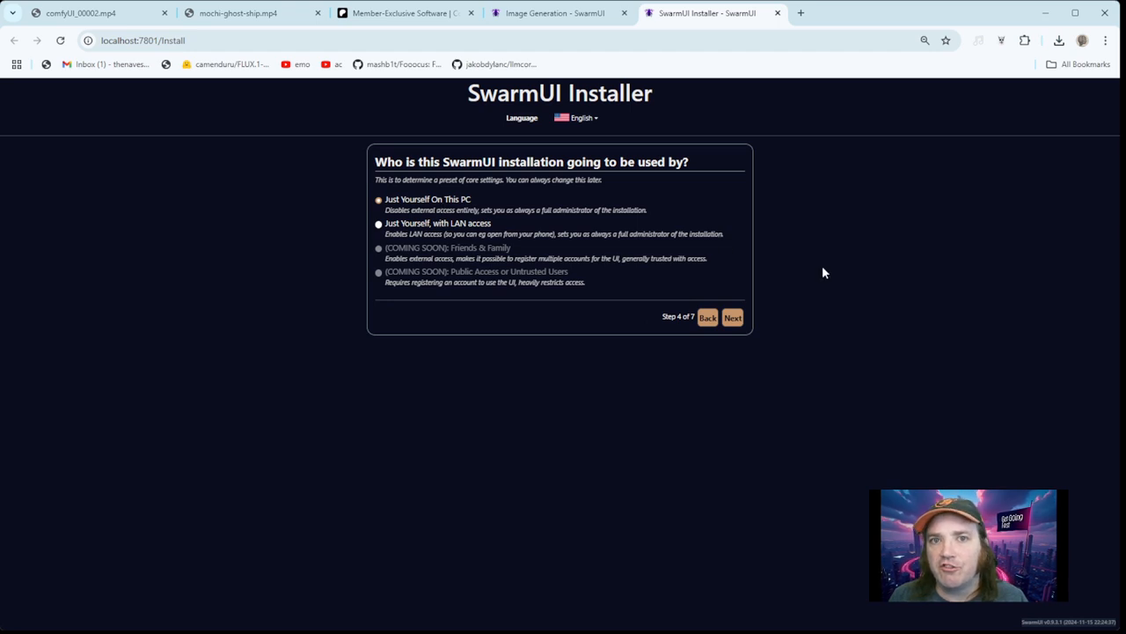
pyautogui.click(734, 318)
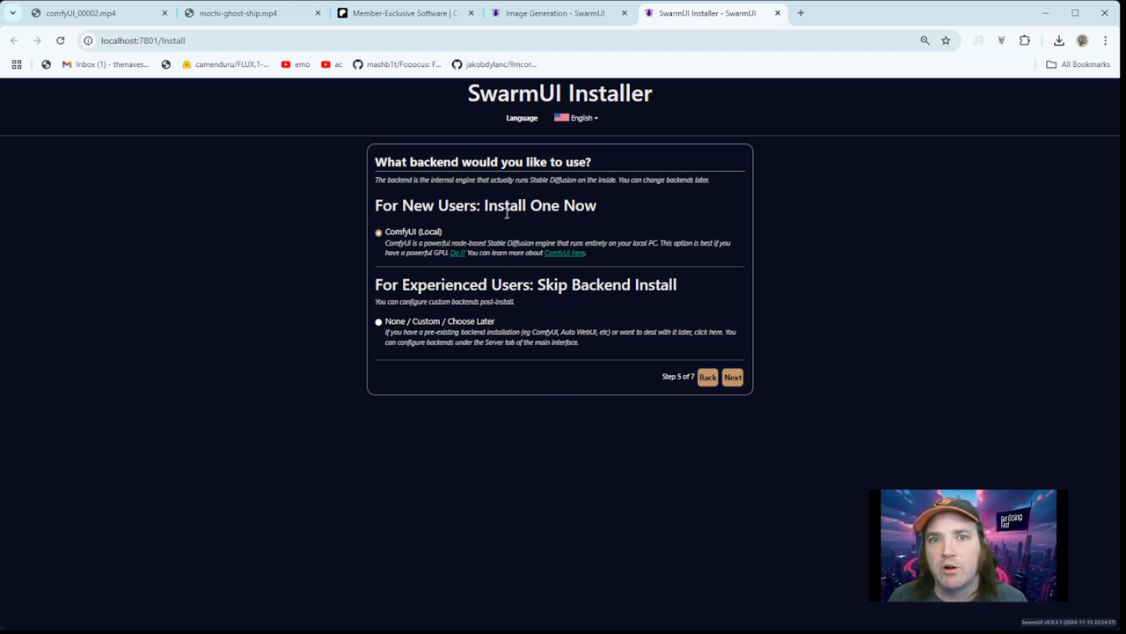
pyautogui.click(734, 376)
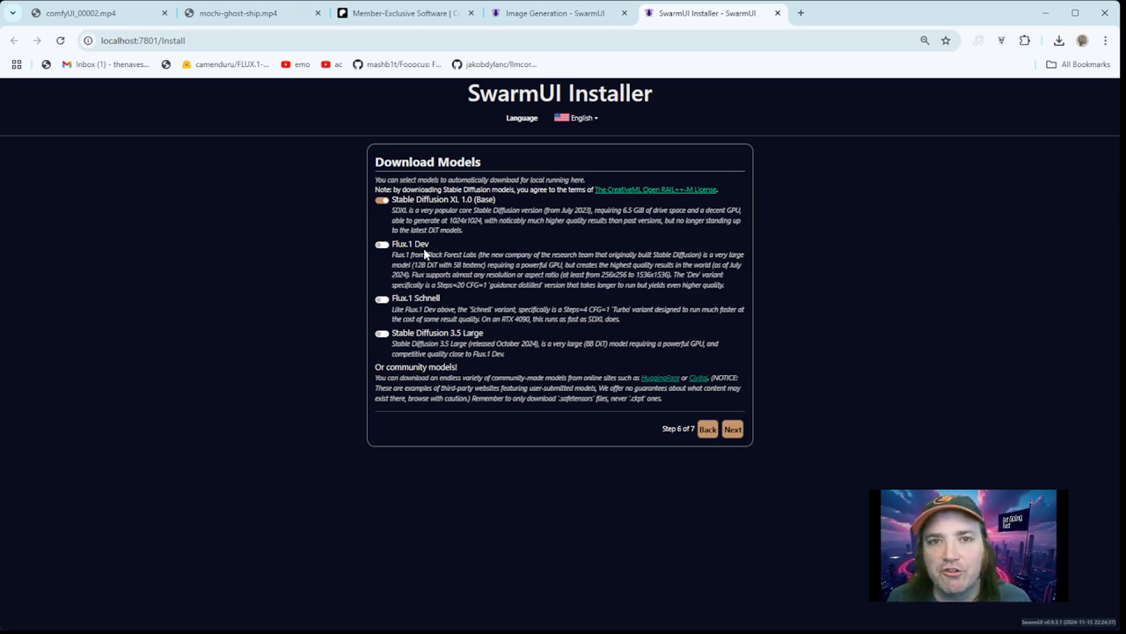
# - Add Flux.1 Schnell and Stable Diffusion 3.5 Large to the model downloads and proceed to the final install confirmation
pyautogui.click(381, 299)
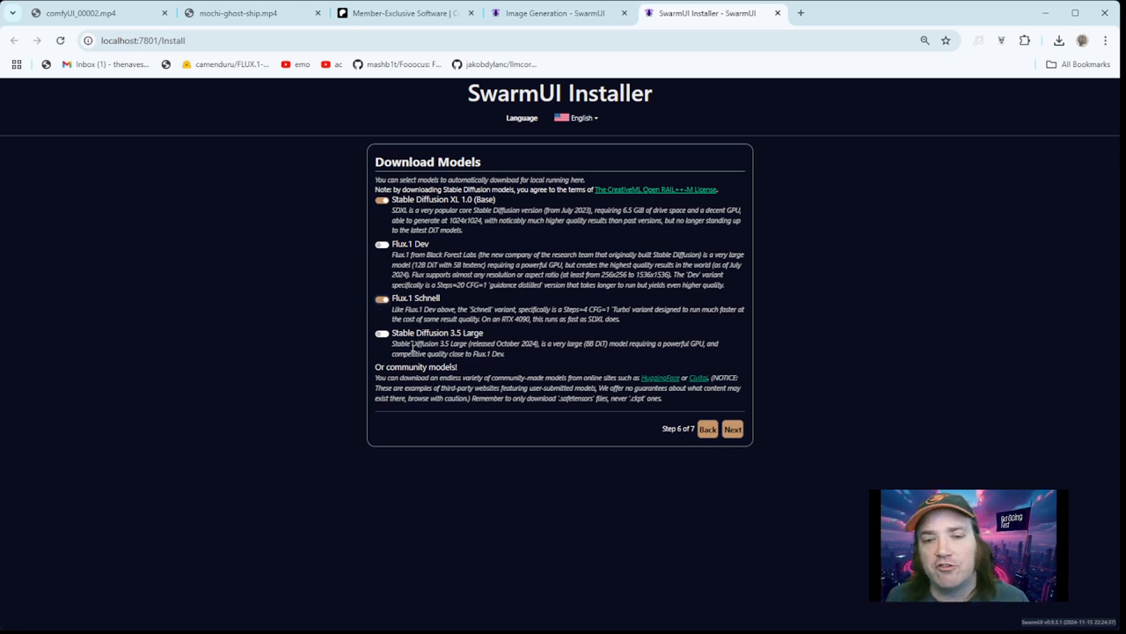
pyautogui.click(381, 333)
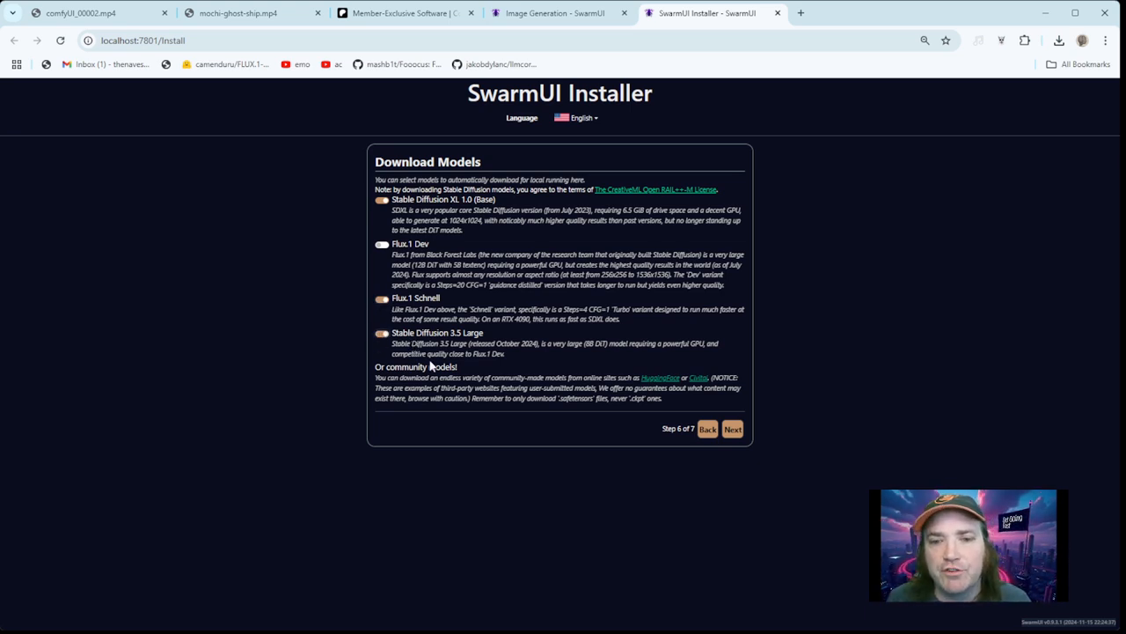
pyautogui.click(736, 431)
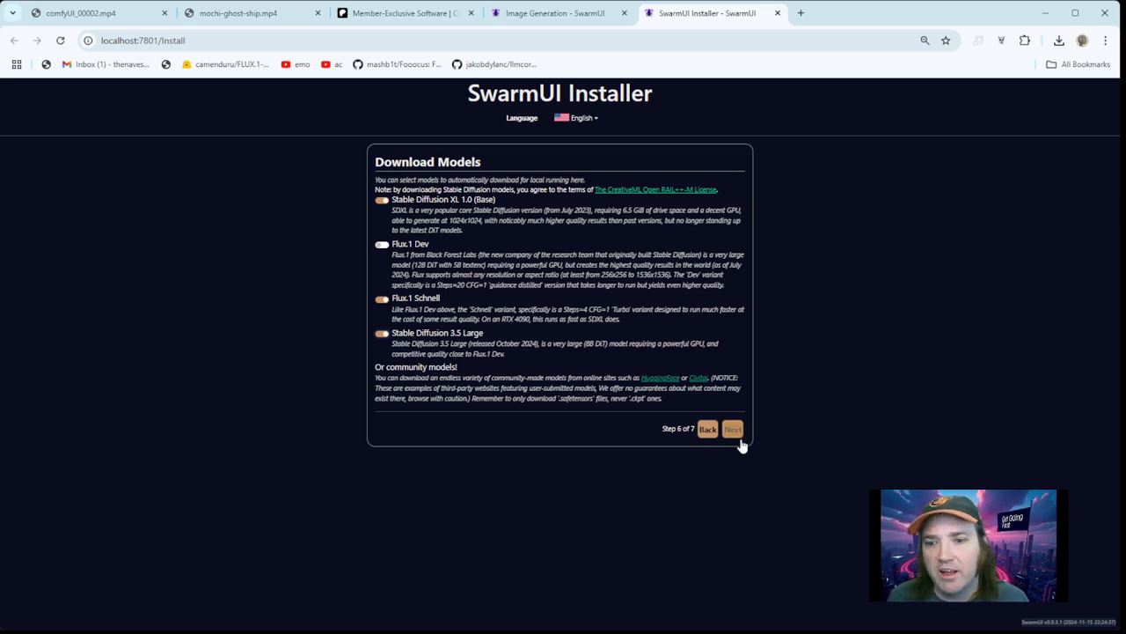
pyautogui.click(733, 430)
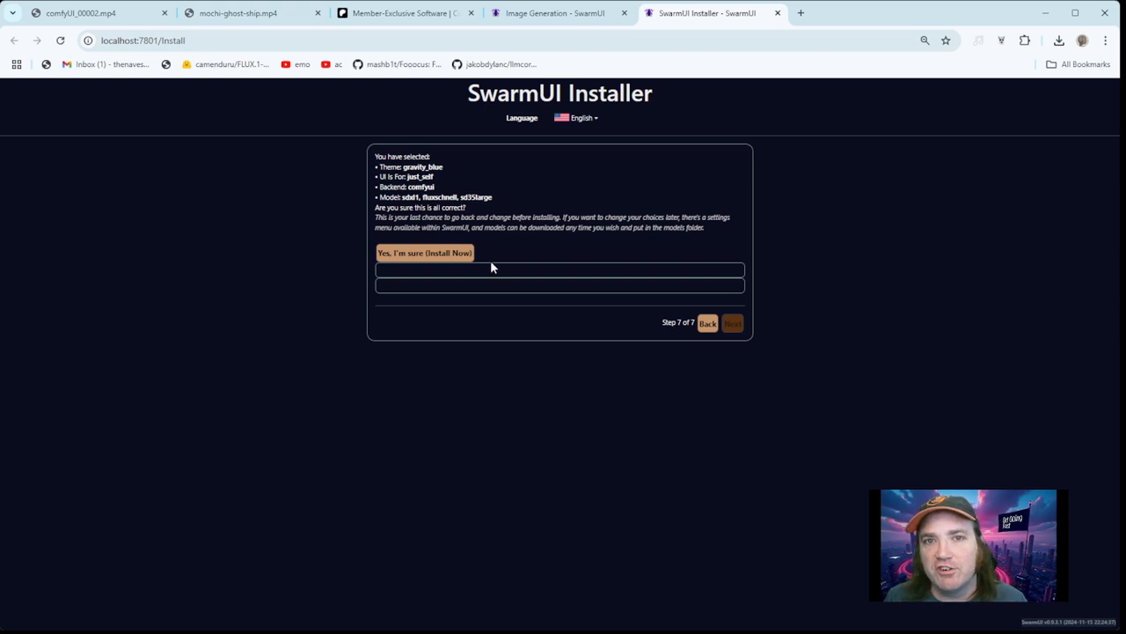
pyautogui.click(392, 253)
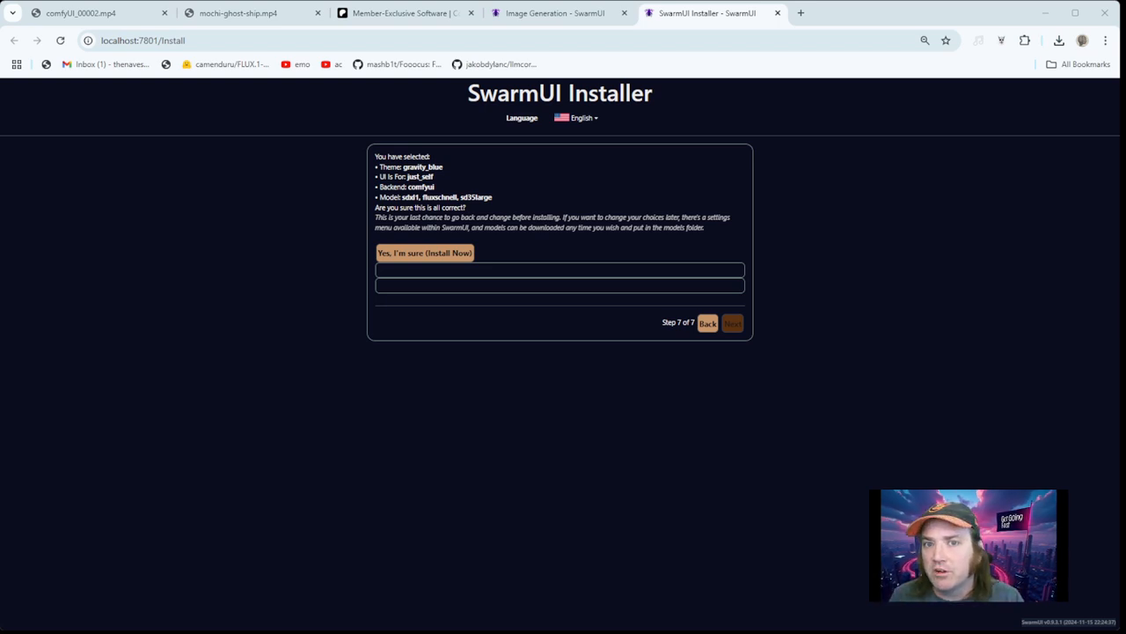
# - Return to the model downloads and switch Flux.1 Schnell and Stable Diffusion XL 1.0 off and back on
pyautogui.click(707, 323)
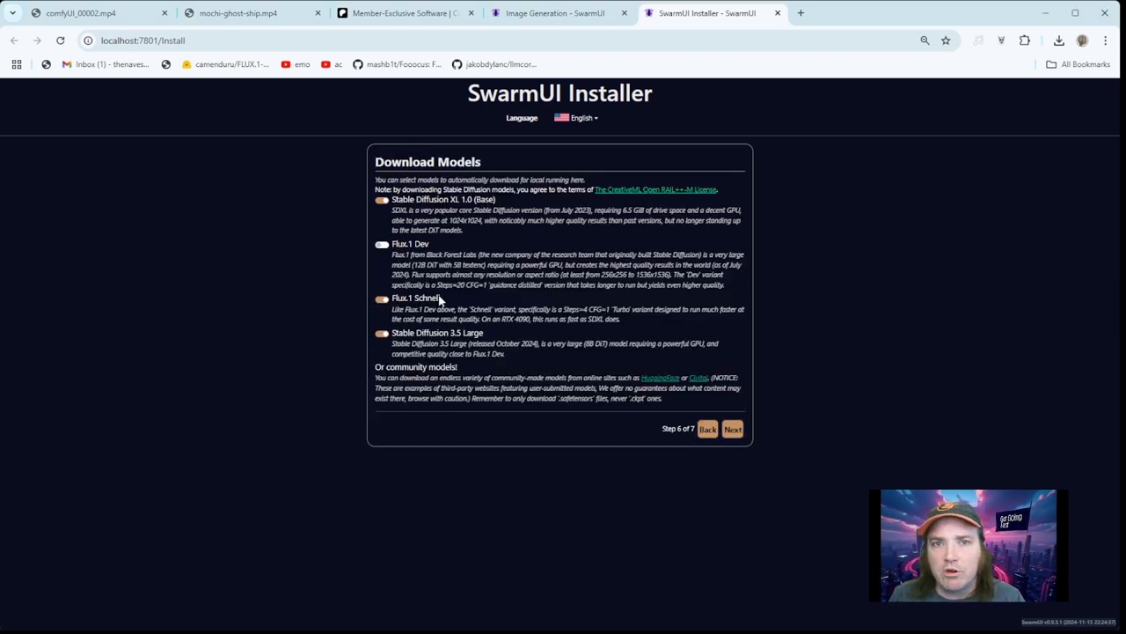
pyautogui.click(381, 299)
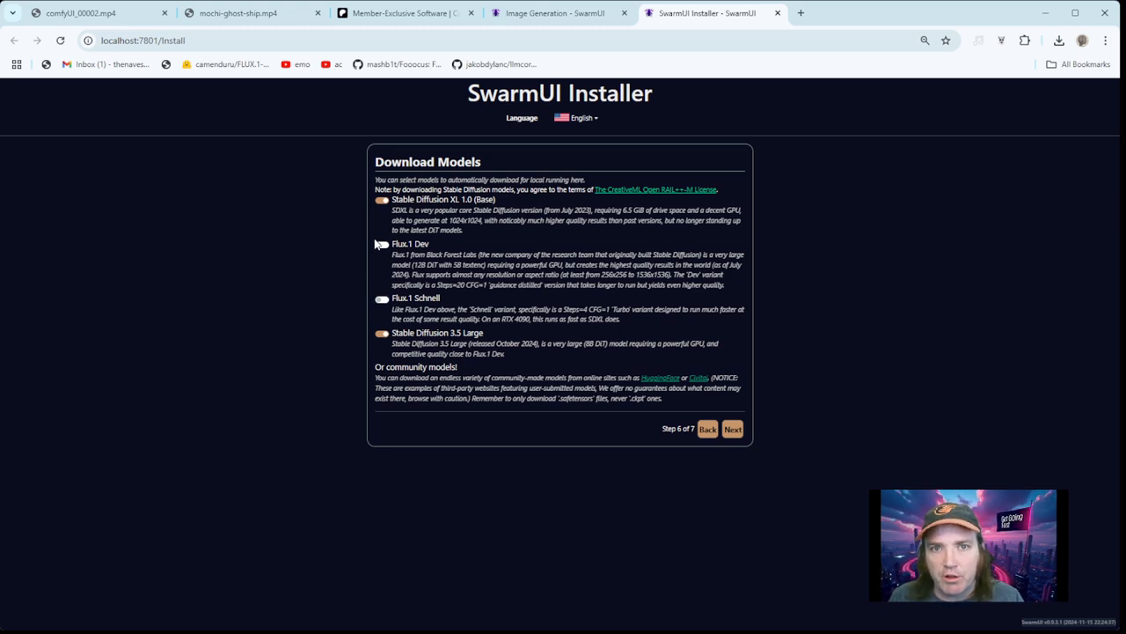
pyautogui.click(381, 199)
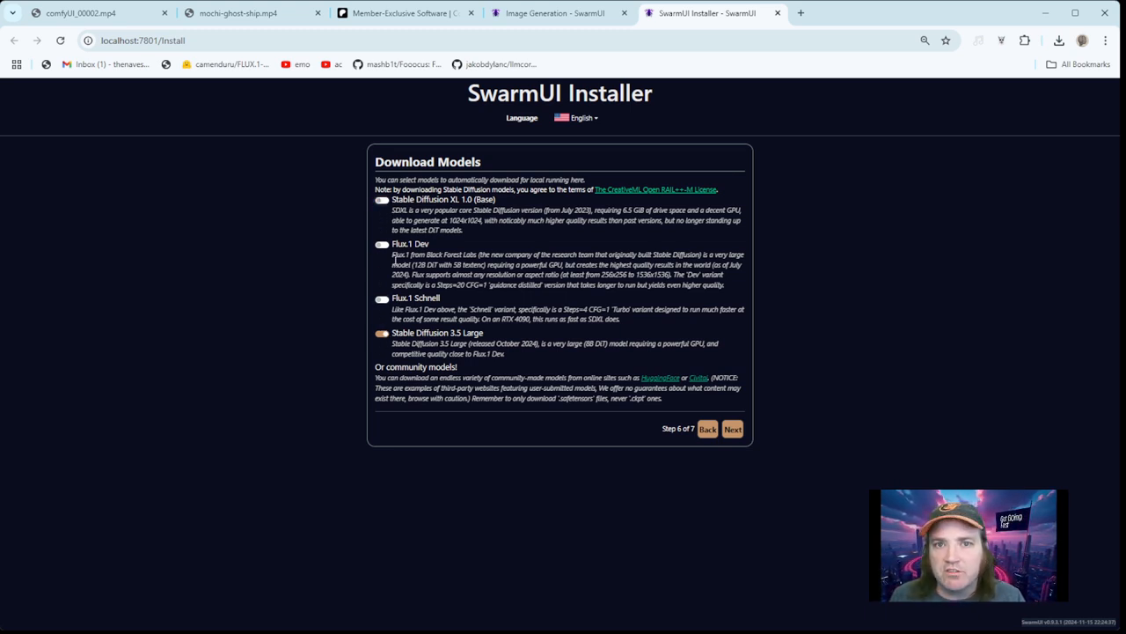
pyautogui.click(381, 200)
pyautogui.click(381, 299)
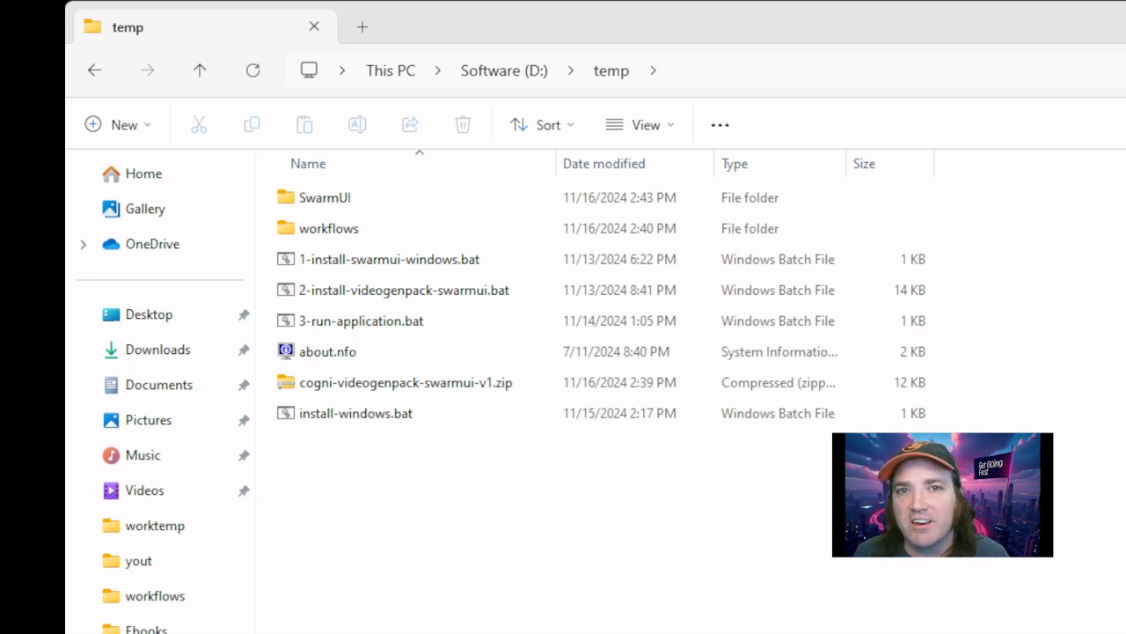
# - Run 2-install-videogenpack-swarmui.bat from the temp folder and answer its 7-Zip prompt with y, and with n when asked again
pyautogui.click(385, 290)
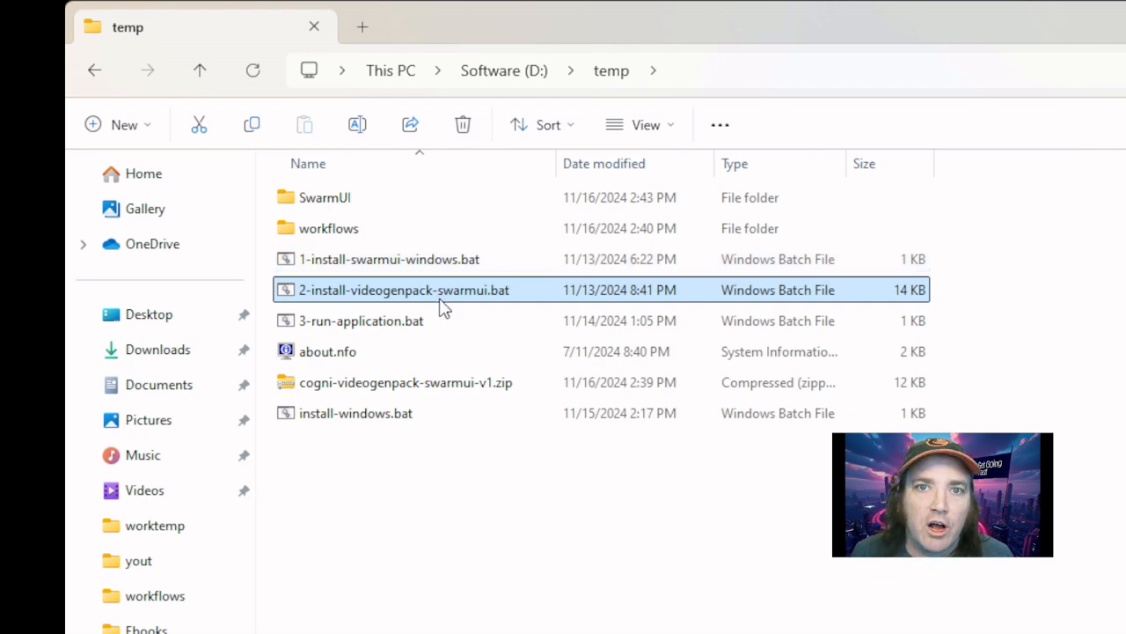
pyautogui.doubleClick(446, 300)
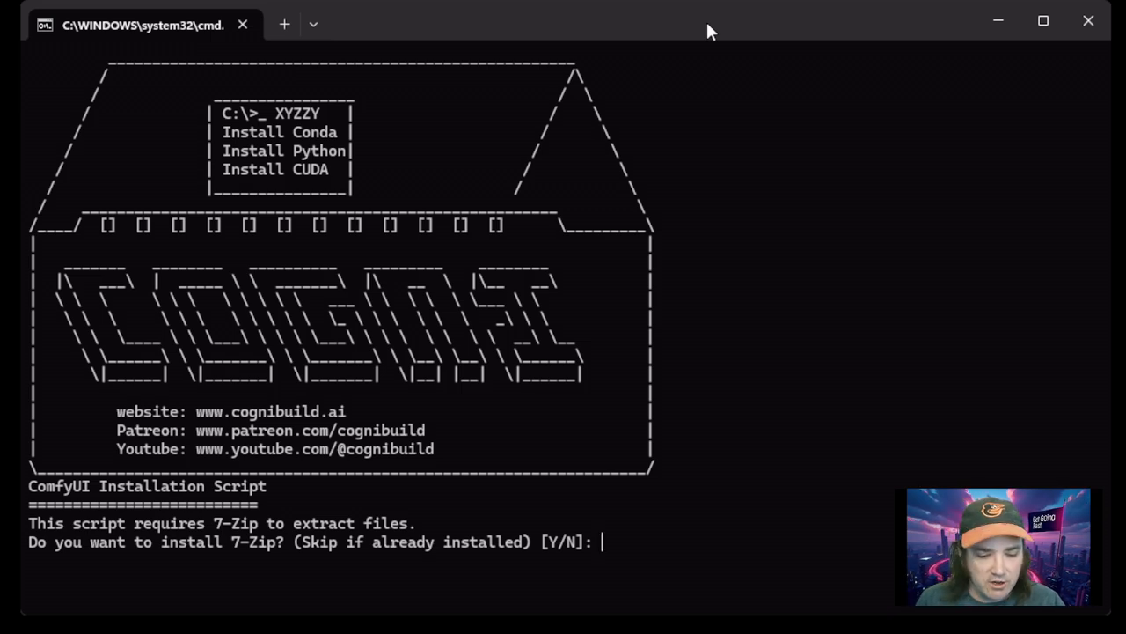
pyautogui.write('y')
pyautogui.press('Return')
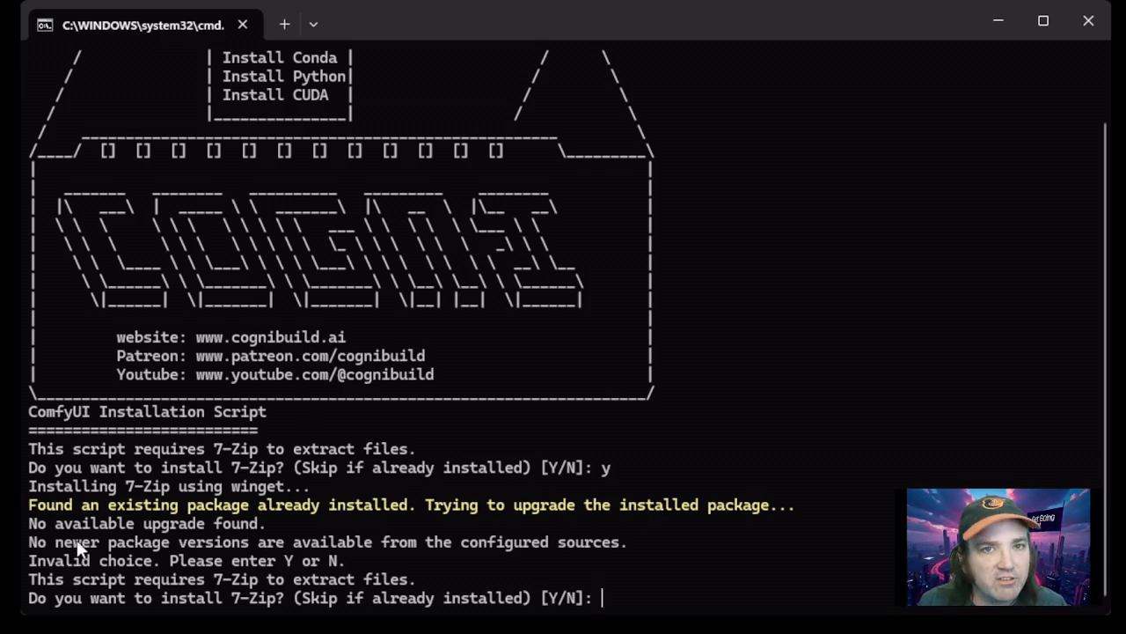
pyautogui.moveTo(77, 544); pyautogui.dragTo(227, 548)
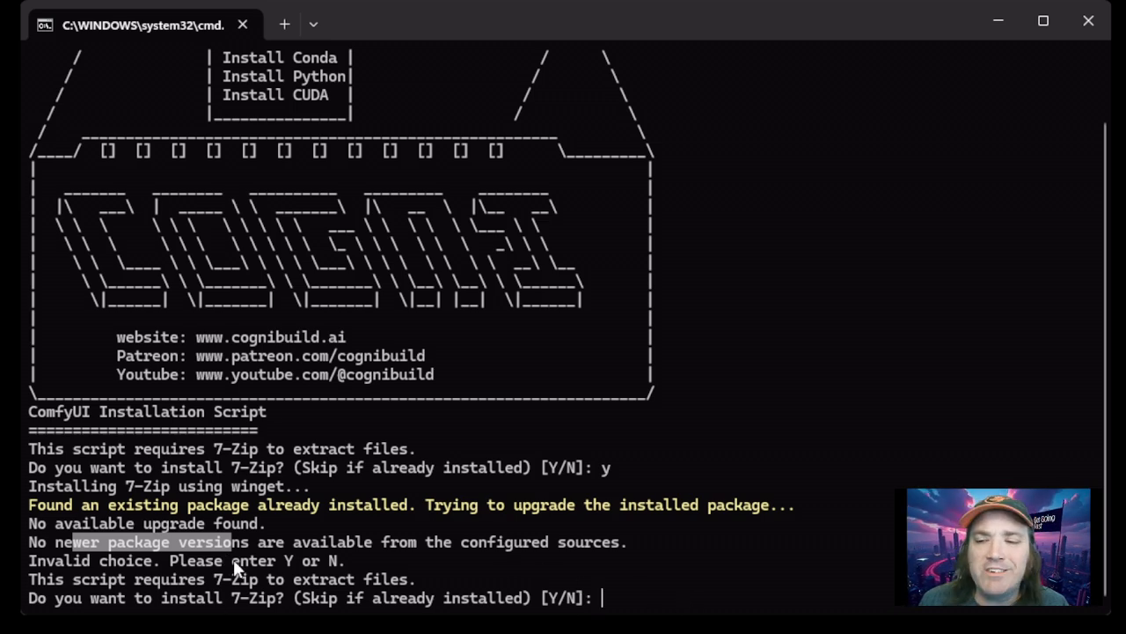
pyautogui.write('n')
pyautogui.press('Return')
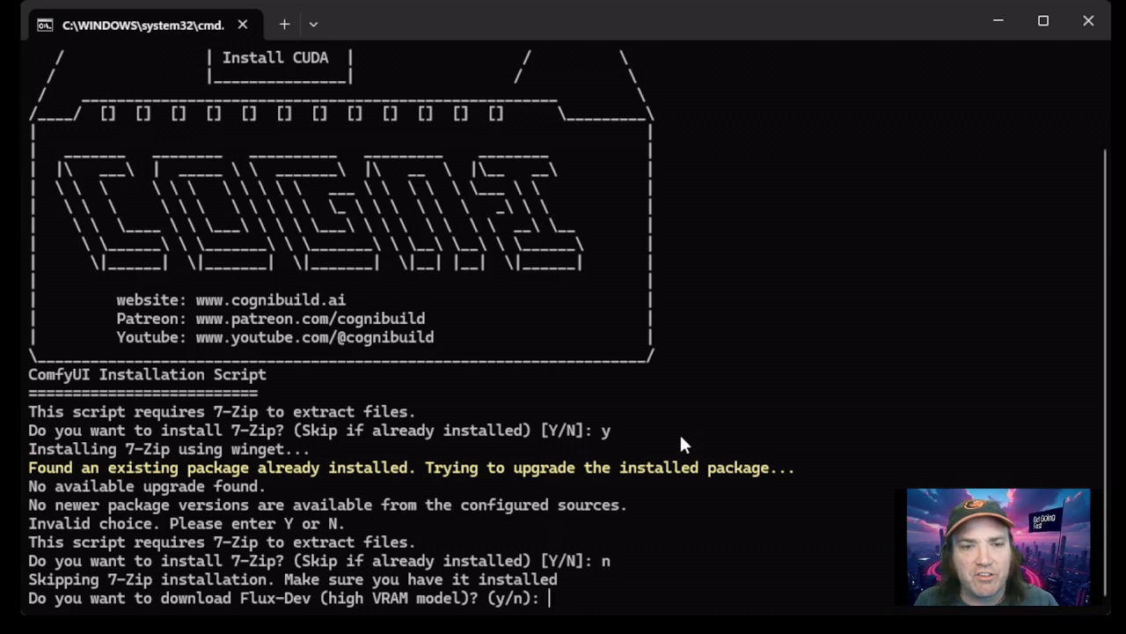
# - Decline the Flux-Dev and Flux-Schnell downloads and answer the script's prompt about downloading all or base models
pyautogui.write('n')
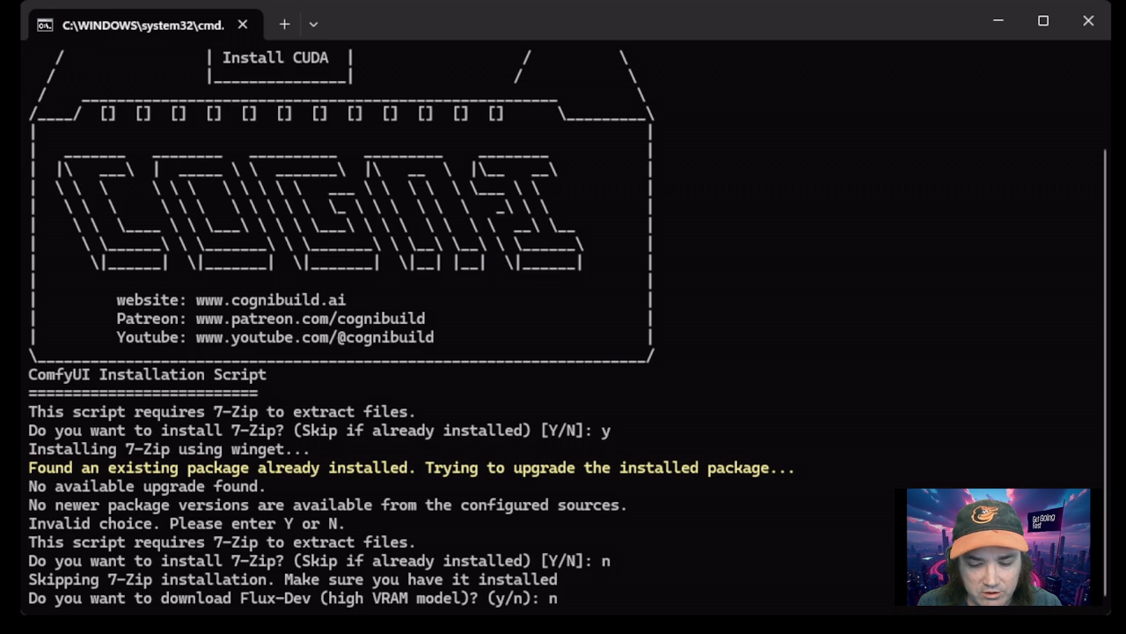
pyautogui.press('Return')
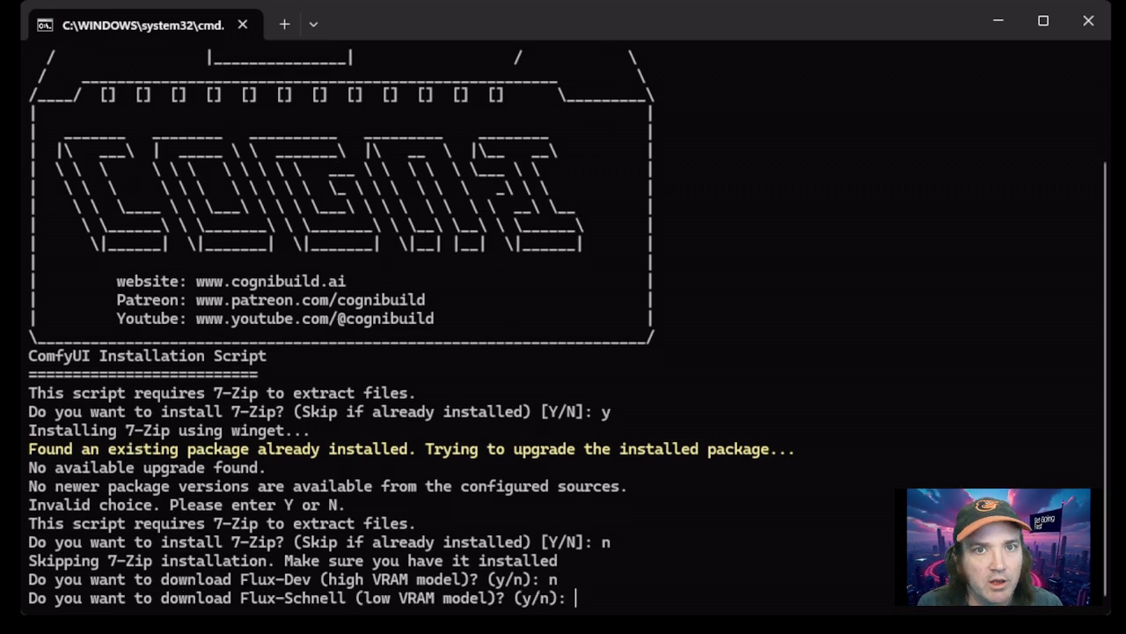
pyautogui.write('n')
pyautogui.press('Return')
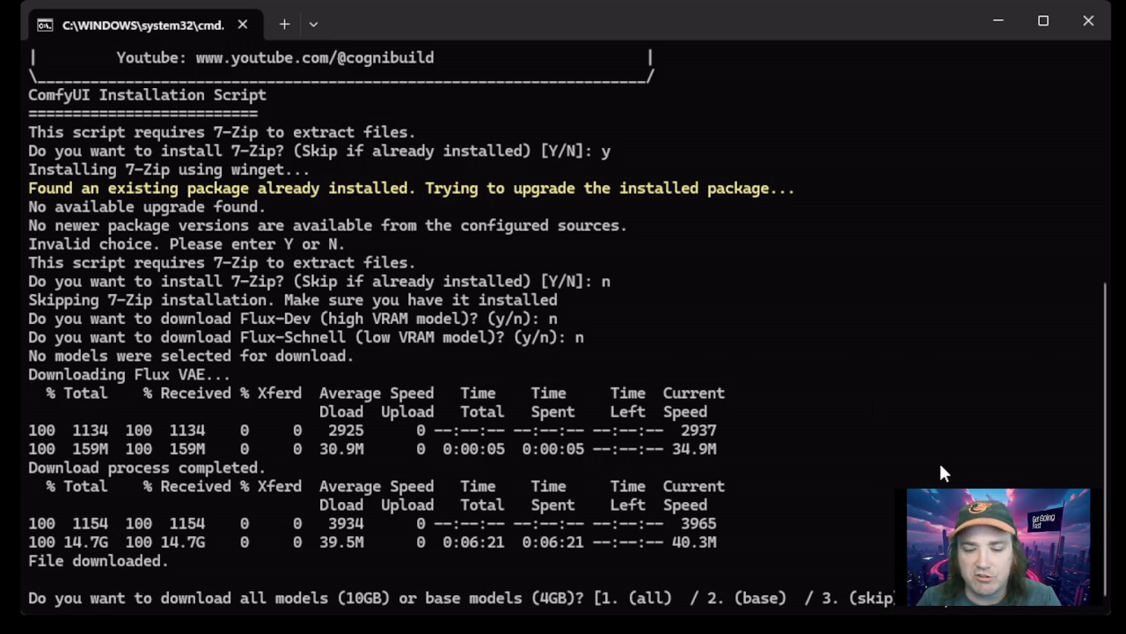
pyautogui.write('3')
pyautogui.press('Return')
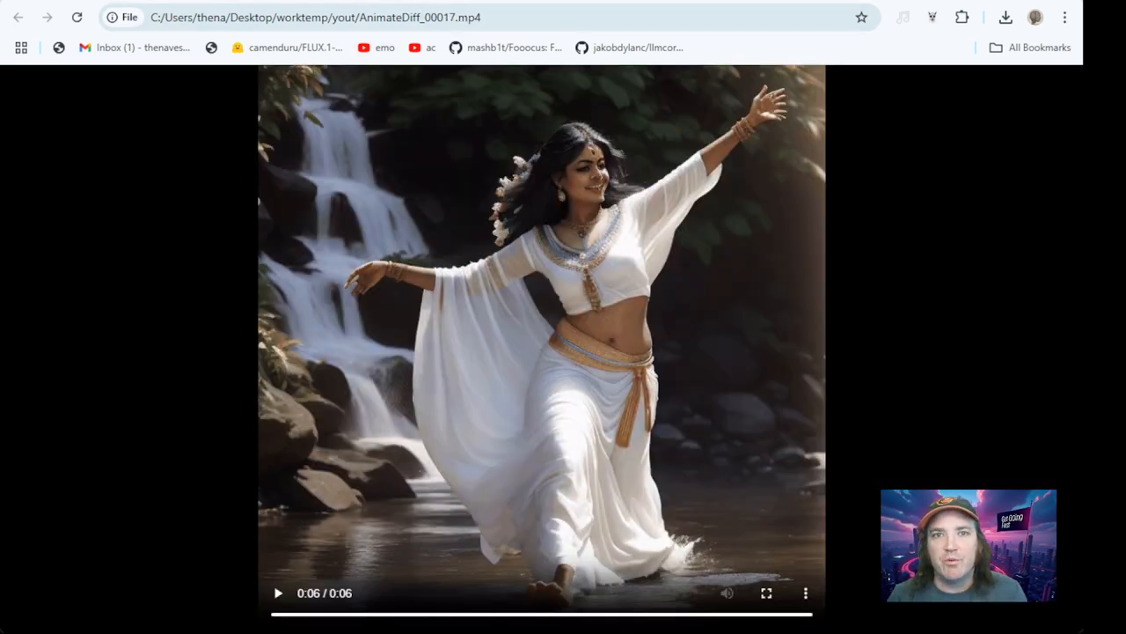
# - Play the AnimateDiff_00017.mp4 sample video in the browser
pyautogui.click(278, 593)
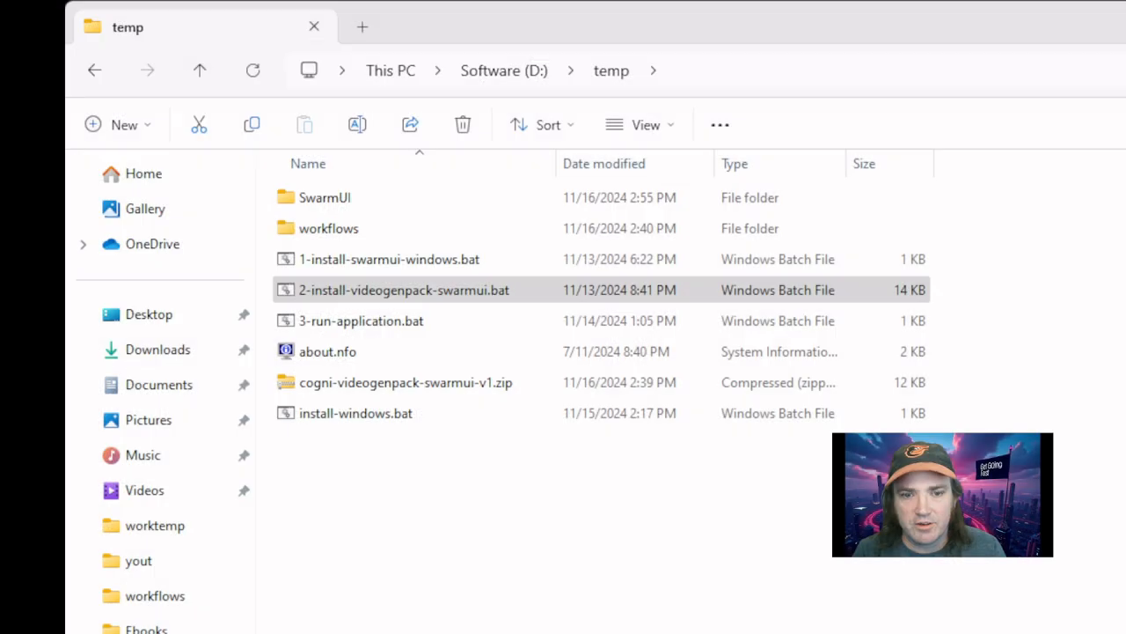
# - Inspect the model subfolders in SwarmUI\dlbackend\comfy\ComfyUI\models and return to the temp folder
pyautogui.doubleClick(378, 199)
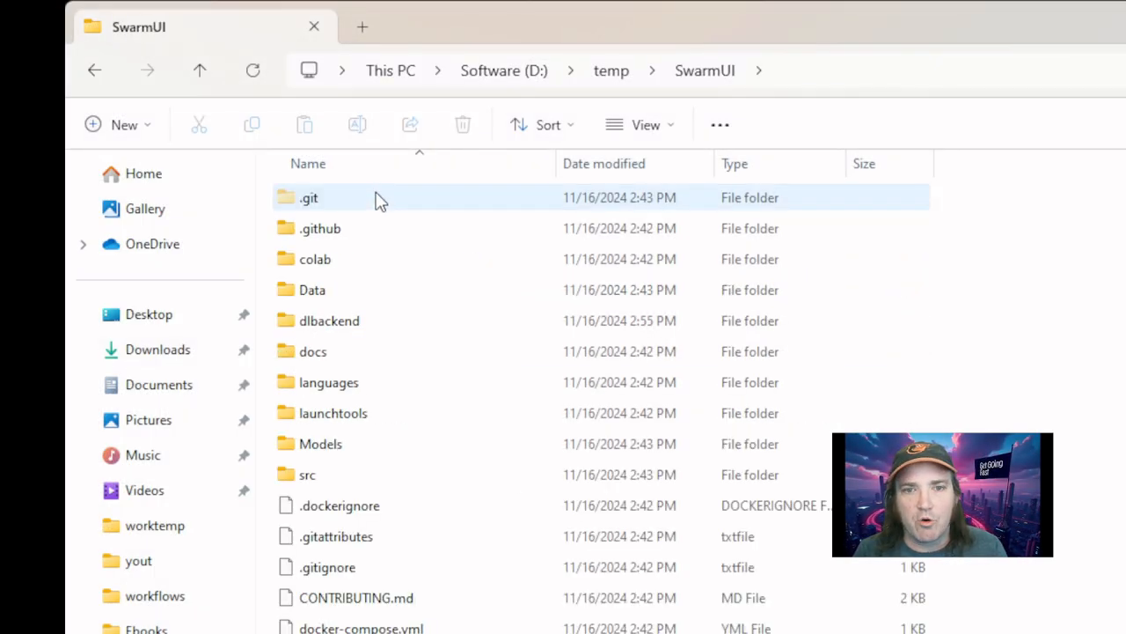
pyautogui.doubleClick(357, 333)
pyautogui.doubleClick(321, 194)
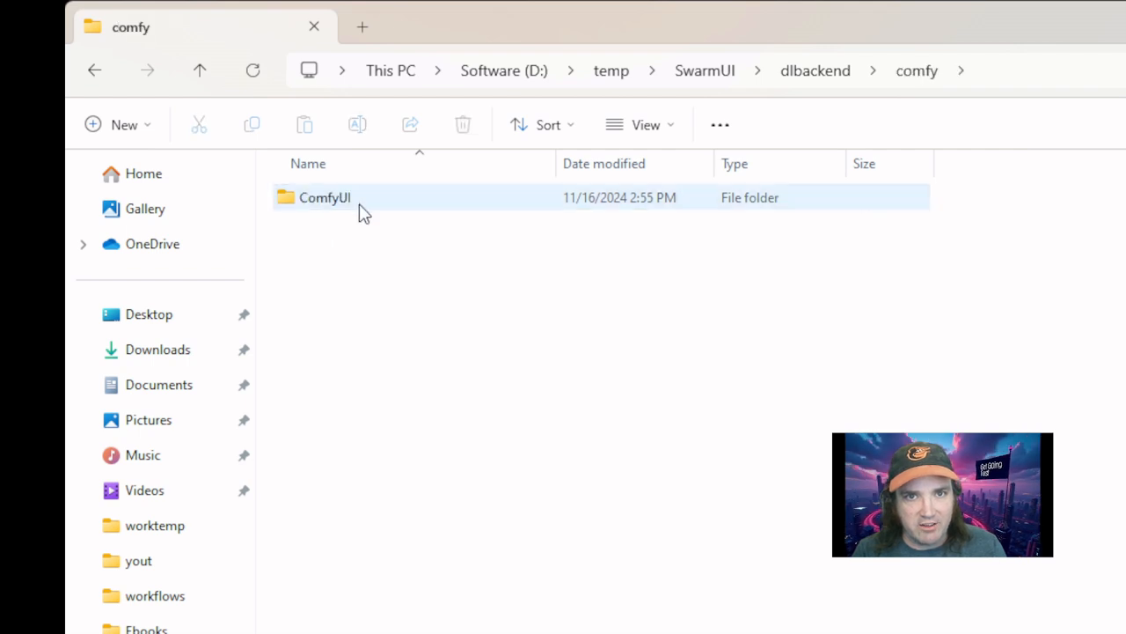
pyautogui.doubleClick(359, 205)
pyautogui.doubleClick(324, 199)
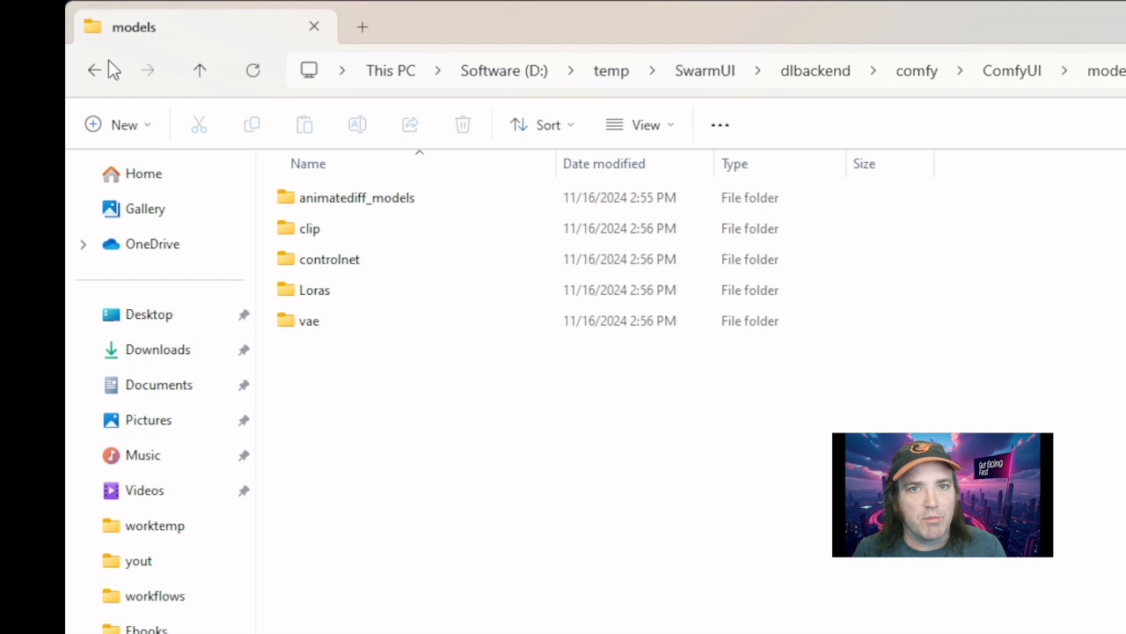
pyautogui.click(90, 83)
pyautogui.click(90, 82)
pyautogui.click(90, 83)
pyautogui.click(90, 83)
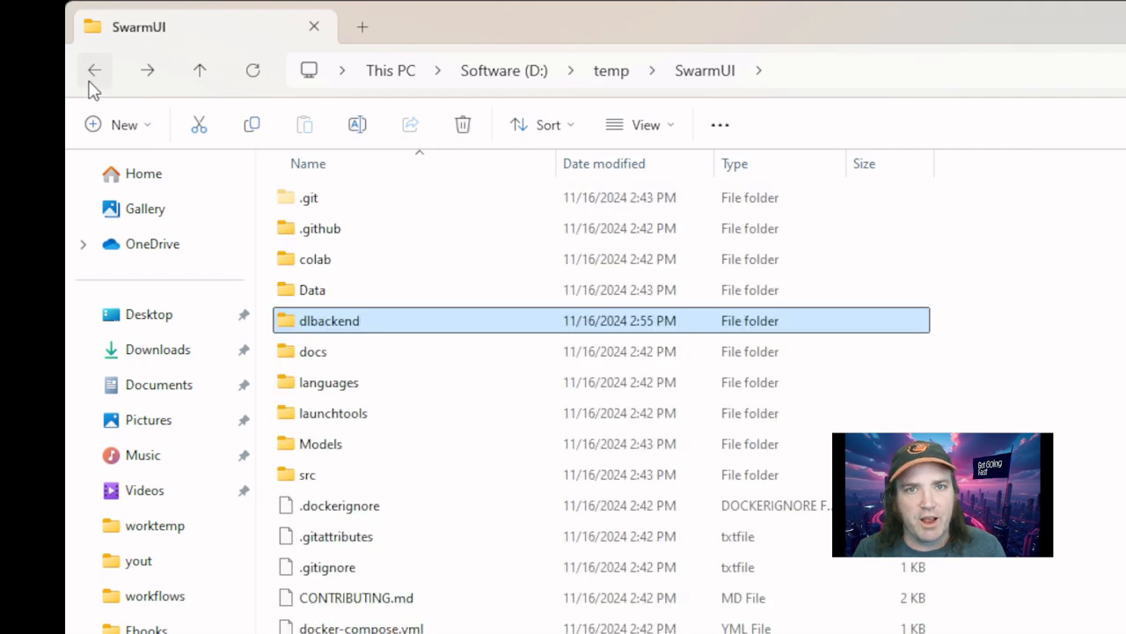
pyautogui.click(89, 83)
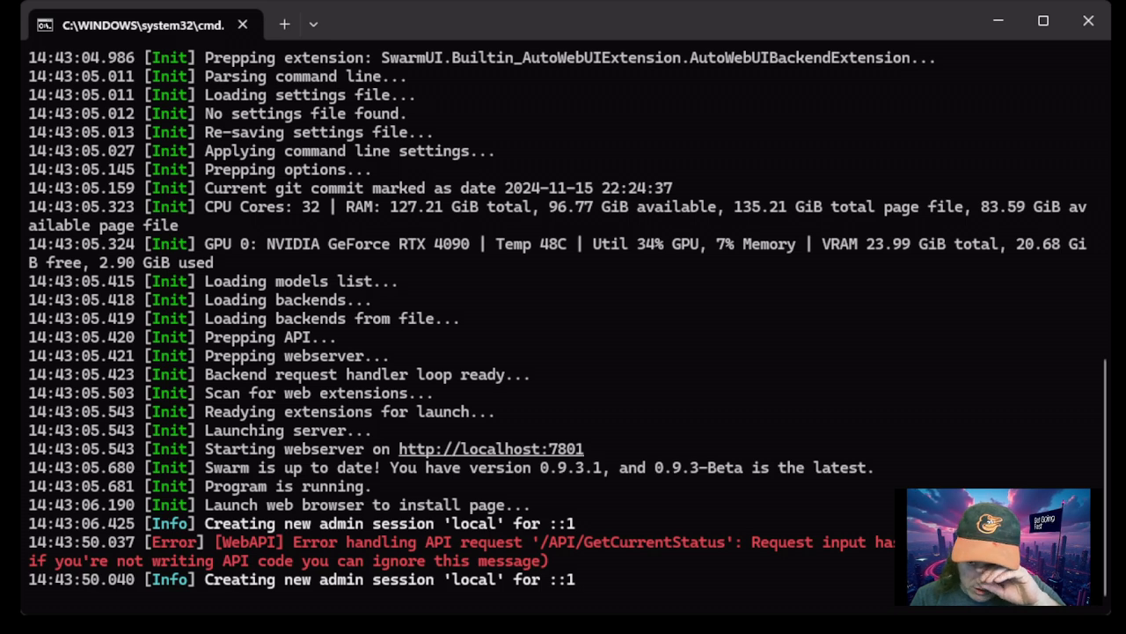
# - Close the SwarmUI server console and the video pack installation console
pyautogui.click(1091, 27)
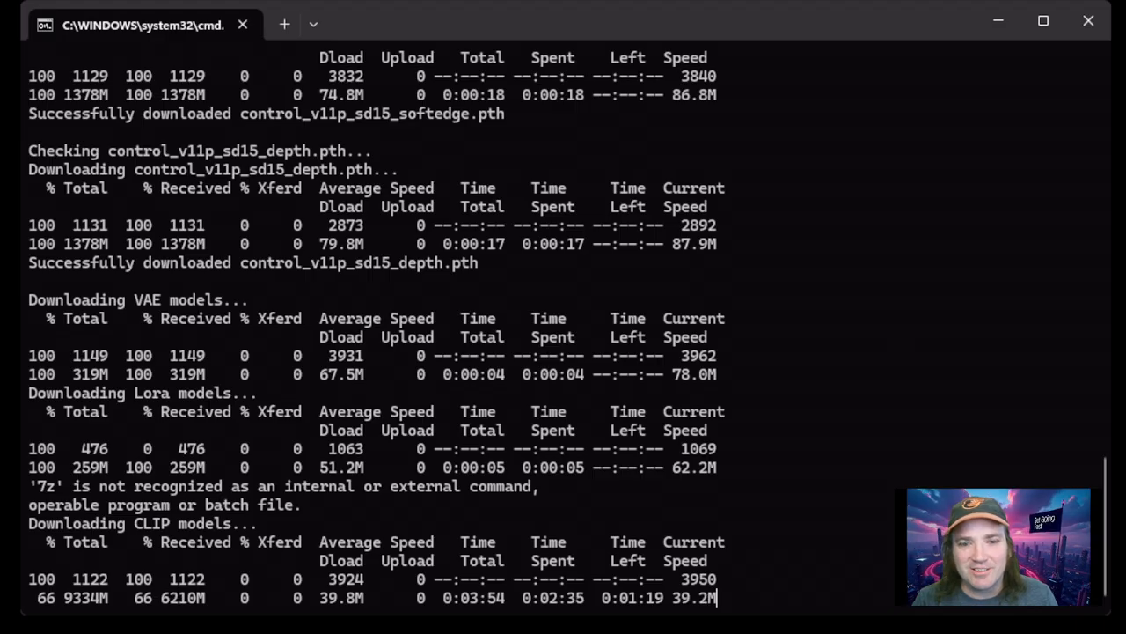
pyautogui.moveTo(426, 189); pyautogui.dragTo(441, 169)
pyautogui.click(1088, 20)
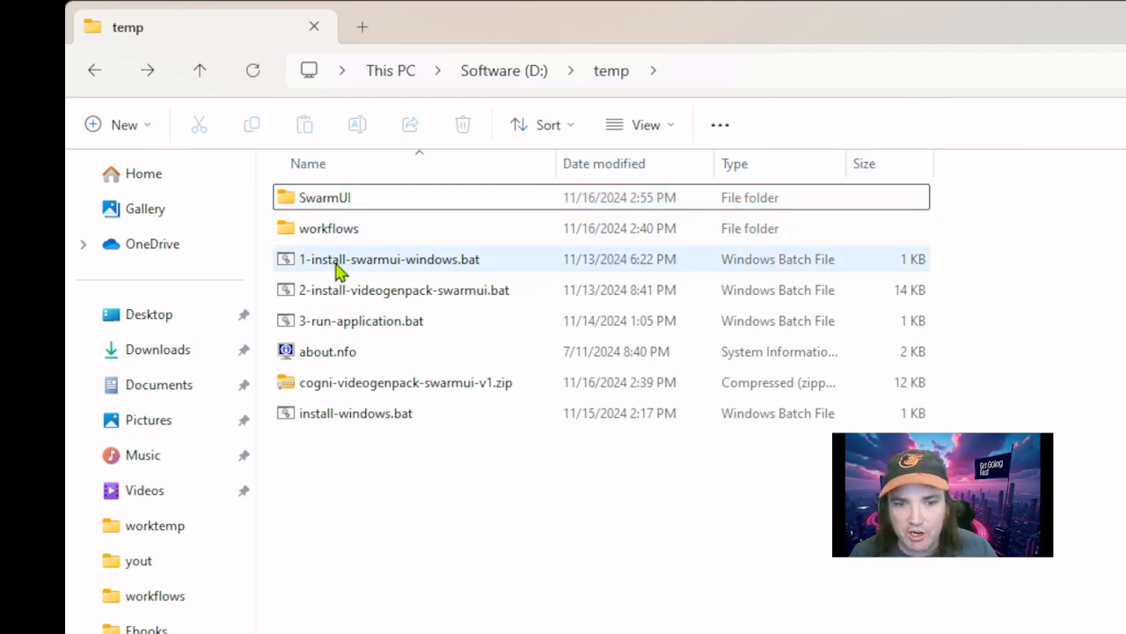
# - Launch SwarmUI with 3-run-application.bat and open the Comfy Workflow editor
pyautogui.click(355, 329)
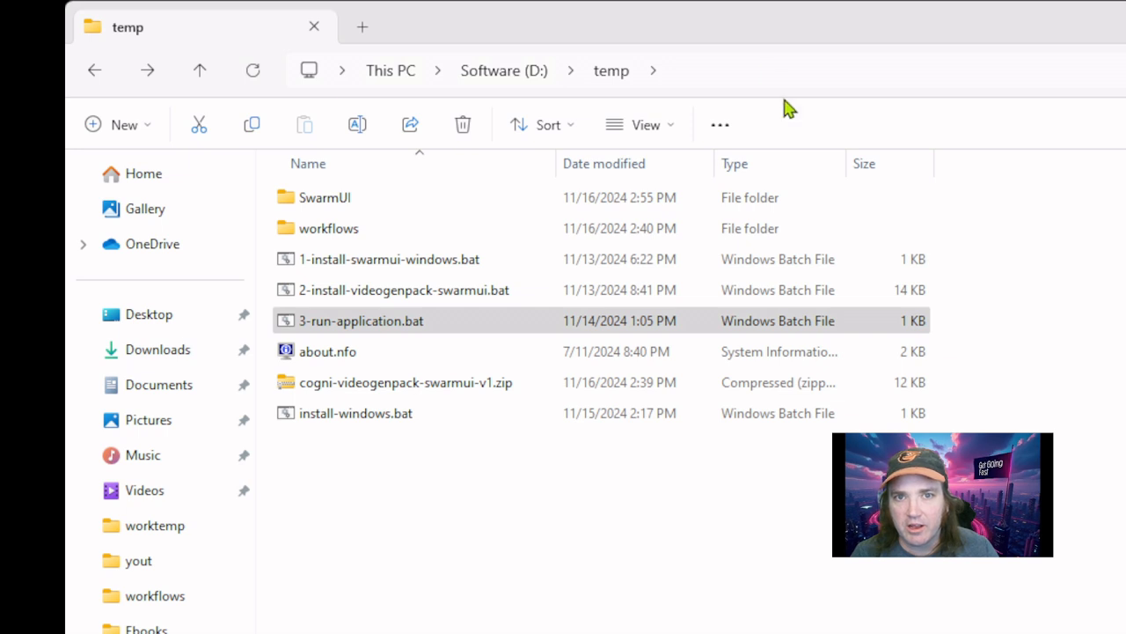
pyautogui.click(915, 102)
pyautogui.press('Return')
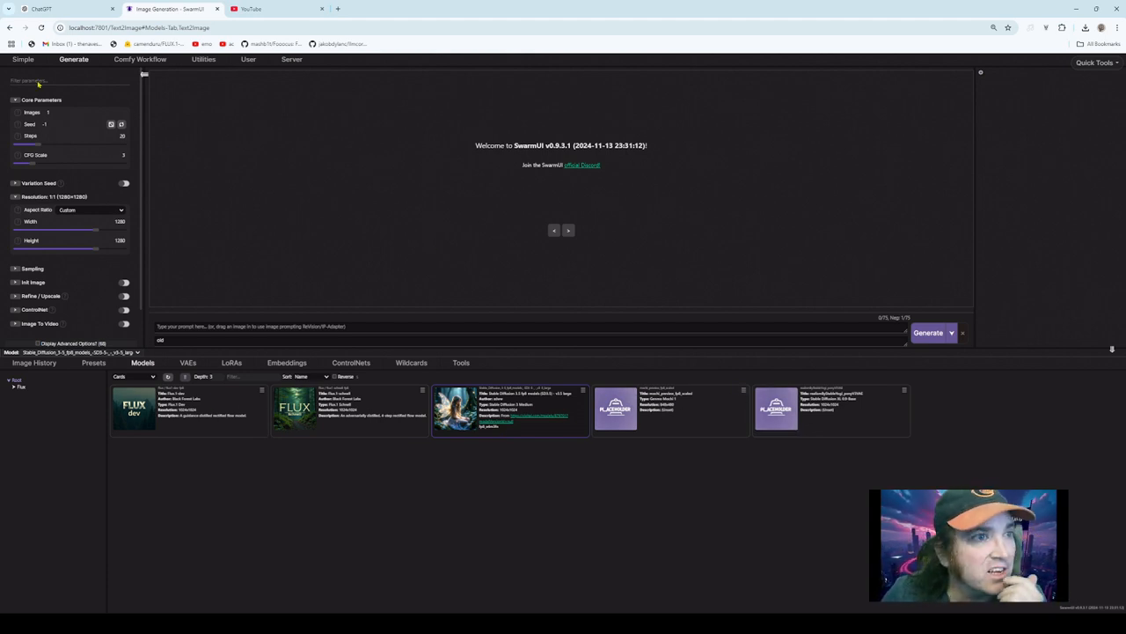
pyautogui.click(130, 60)
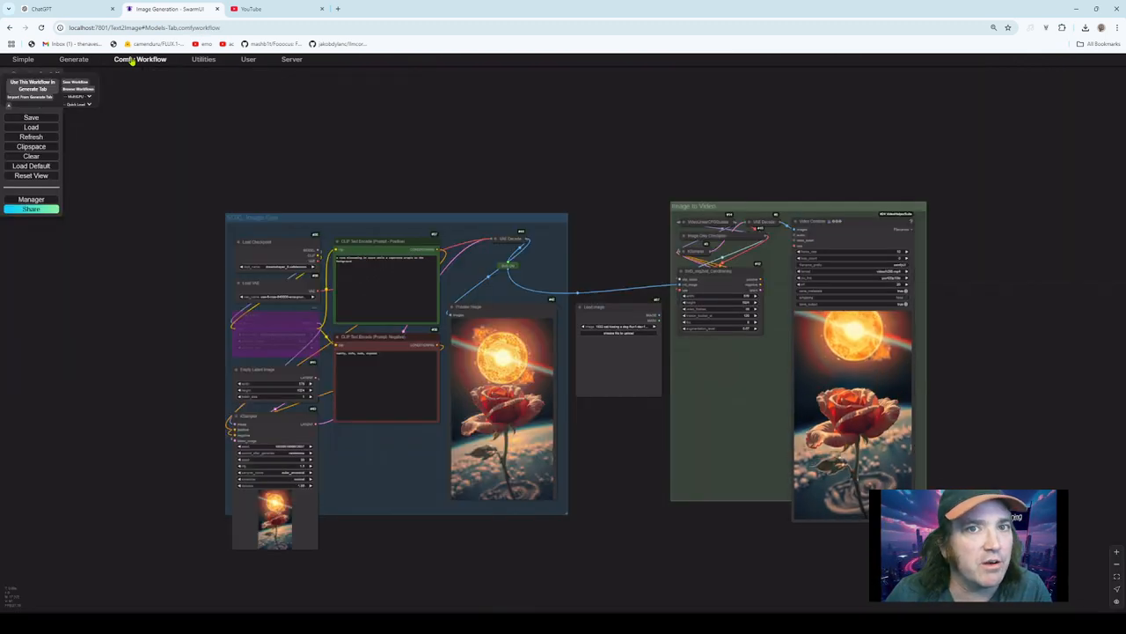
# - Replace the current graph with the default workflow, accepting the load confirmation
pyautogui.click(39, 167)
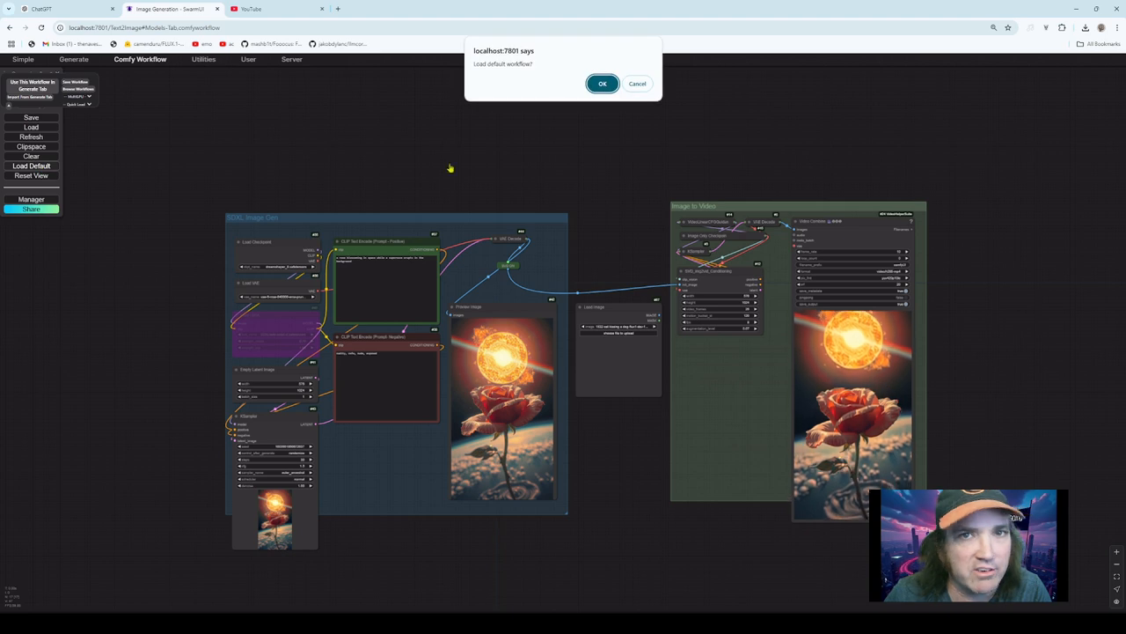
pyautogui.click(602, 84)
pyautogui.moveTo(402, 320); pyautogui.dragTo(545, 397)
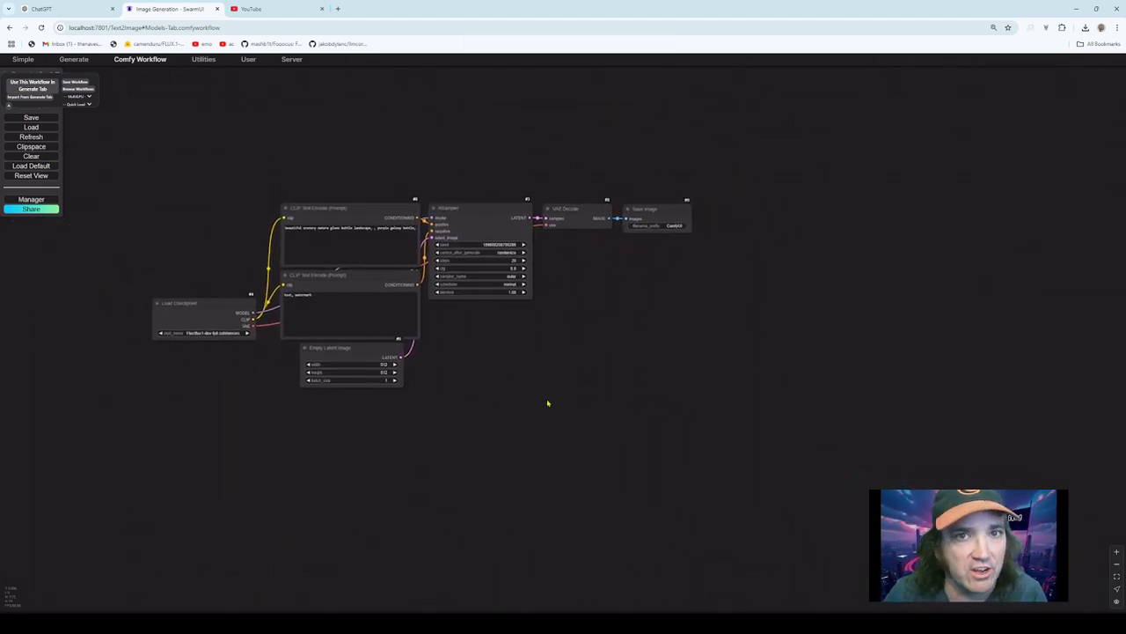
pyautogui.scroll(5, 547, 403)
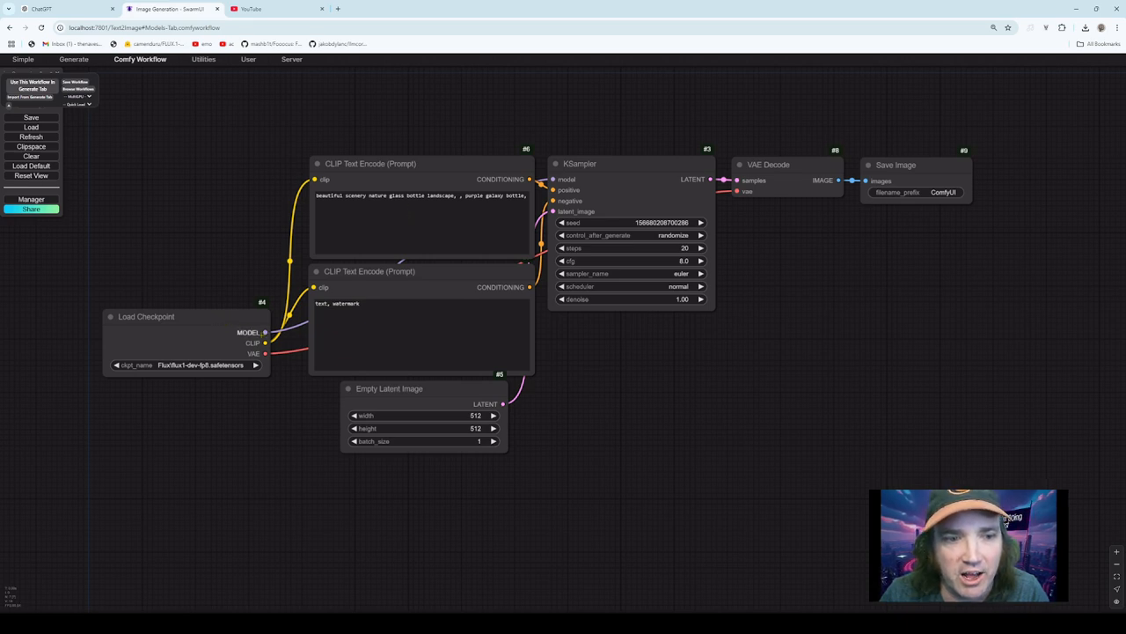
# - Move the Load Checkpoint node away from the prompt nodes and set its checkpoint to dreamshaper_8.safetensors
pyautogui.moveTo(204, 321); pyautogui.dragTo(170, 291)
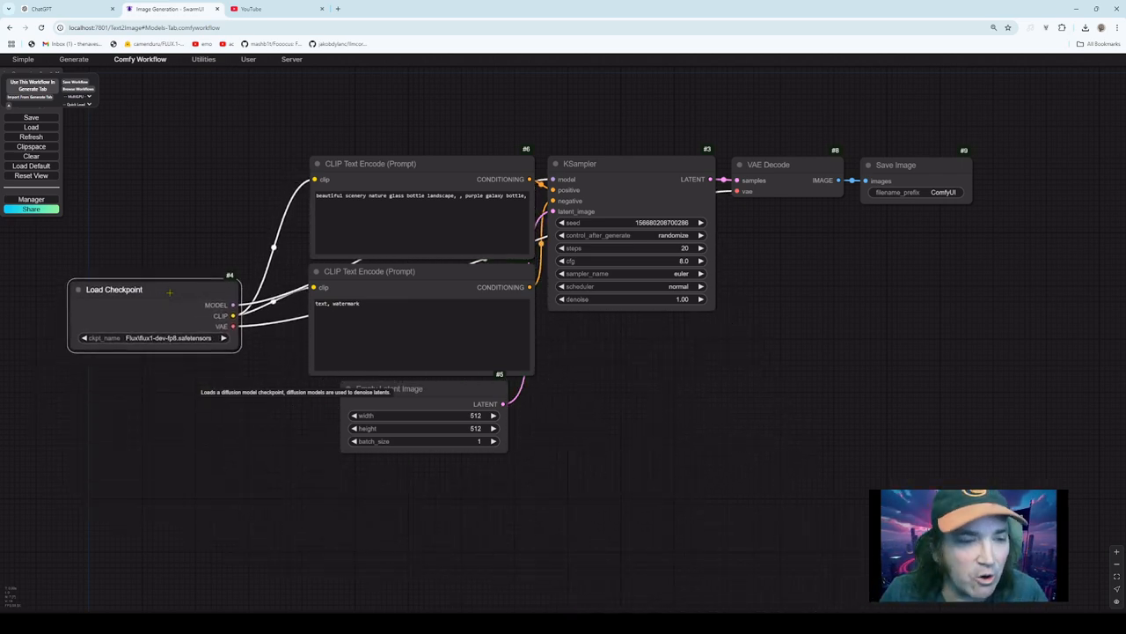
pyautogui.click(223, 338)
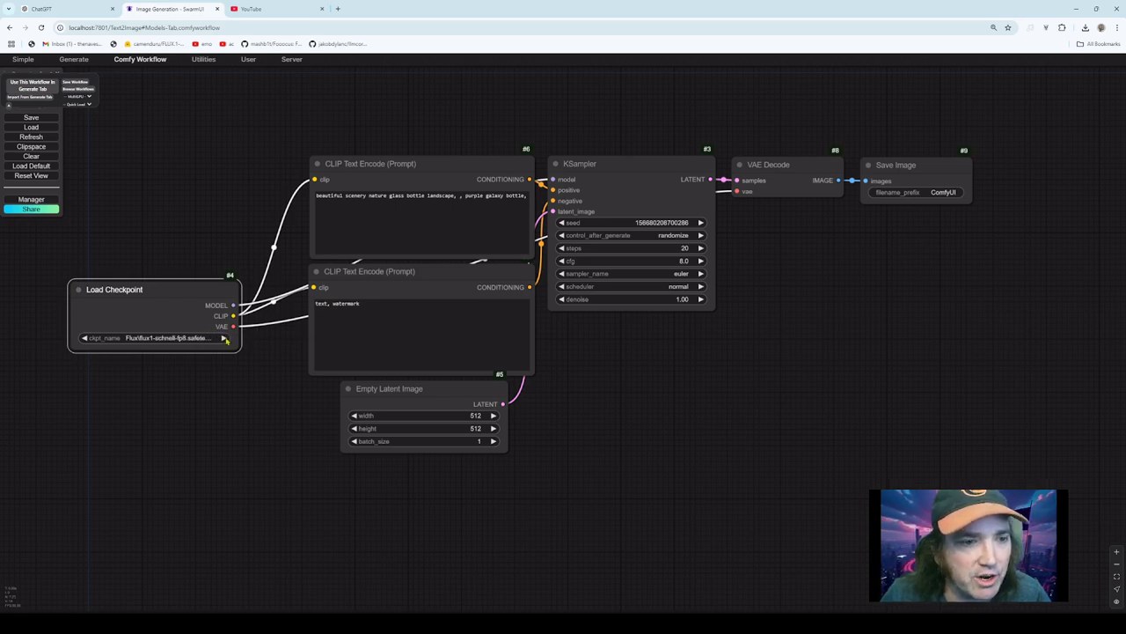
pyautogui.click(224, 339)
pyautogui.click(224, 339)
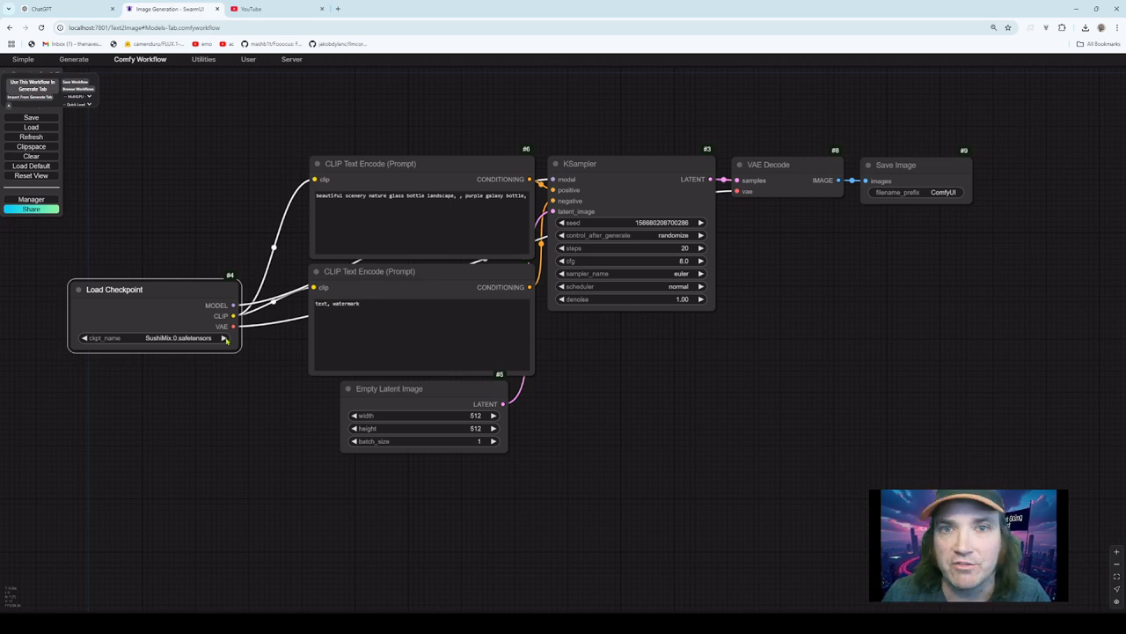
pyautogui.click(224, 339)
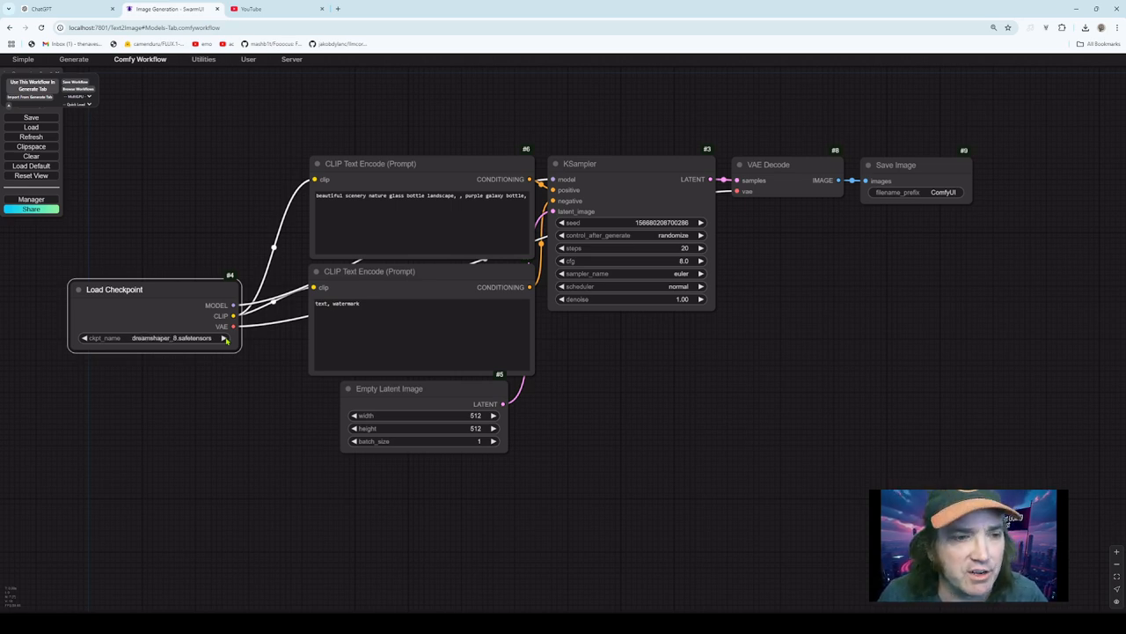
pyautogui.click(224, 339)
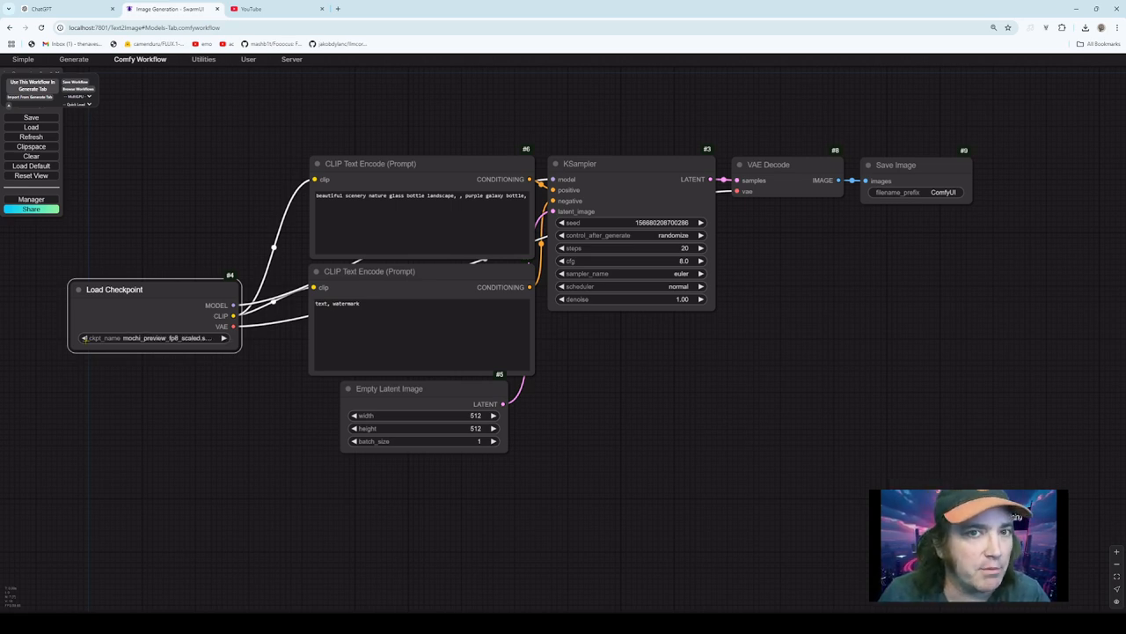
pyautogui.click(84, 338)
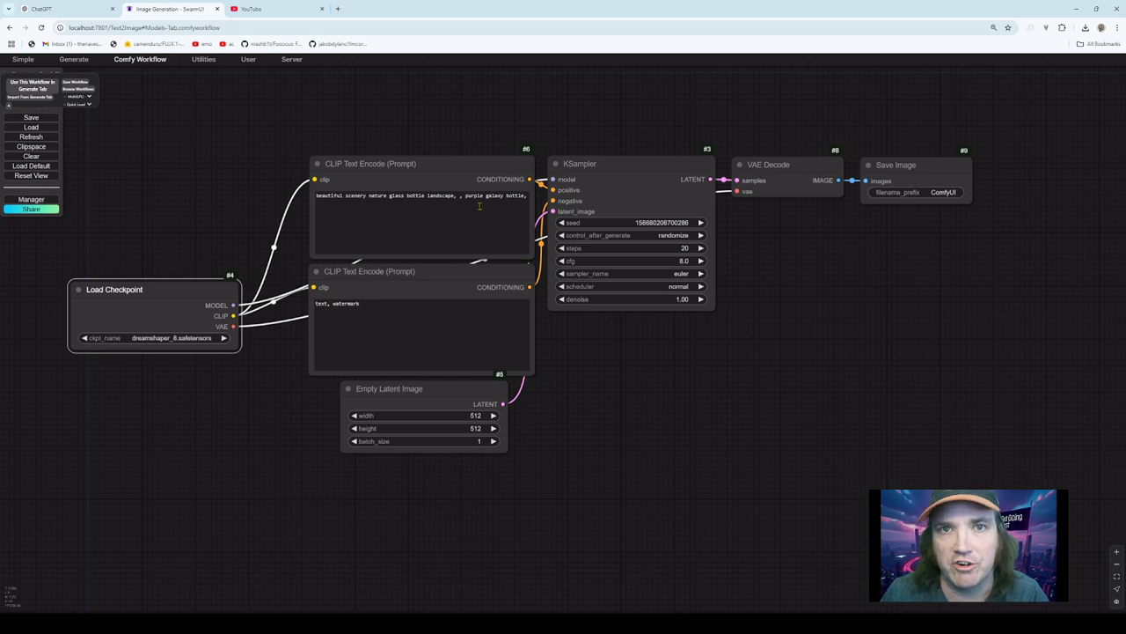
# - Shift both CLIP Text Encode nodes and the KSampler node so the prompt nodes stand clear of each other
pyautogui.click(360, 216)
pyautogui.doubleClick(329, 195)
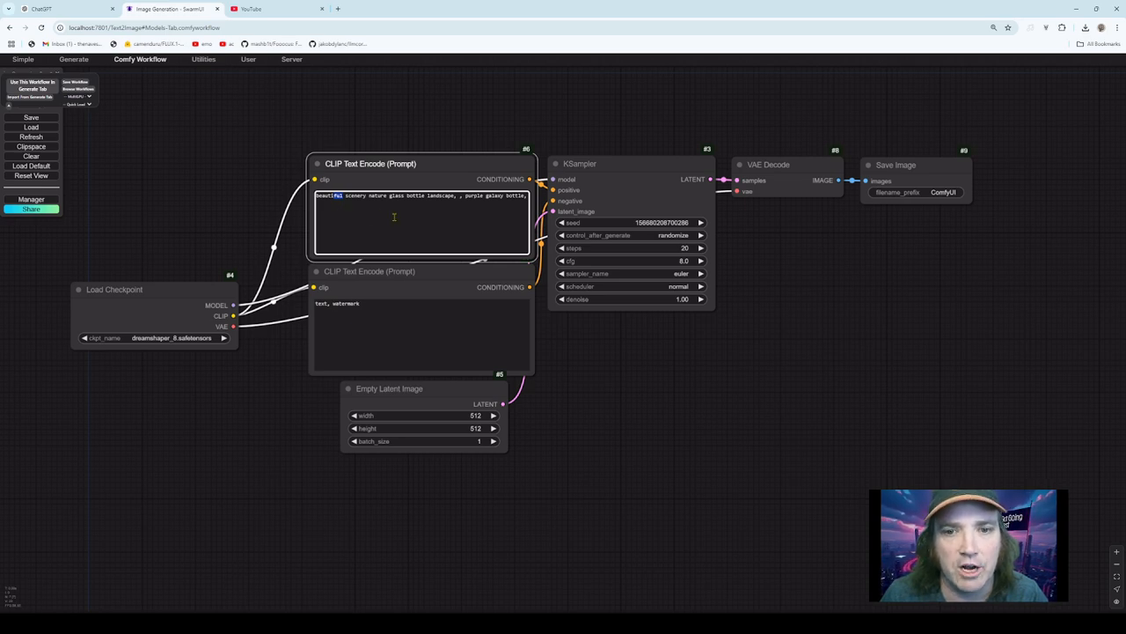
pyautogui.moveTo(423, 163); pyautogui.dragTo(373, 142)
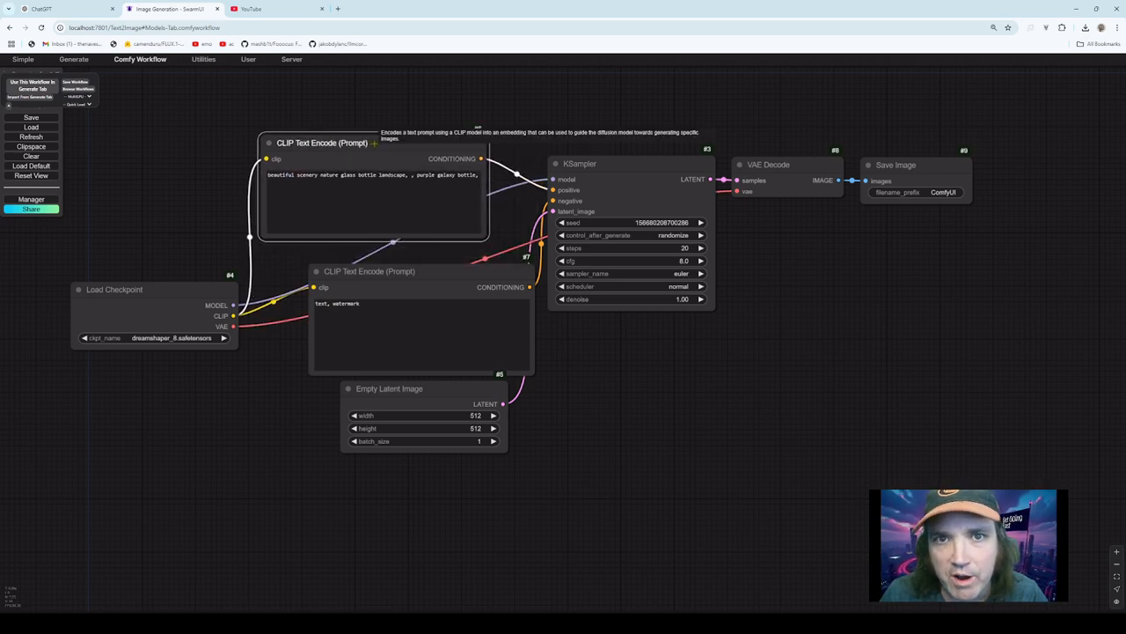
pyautogui.moveTo(462, 275); pyautogui.dragTo(418, 268)
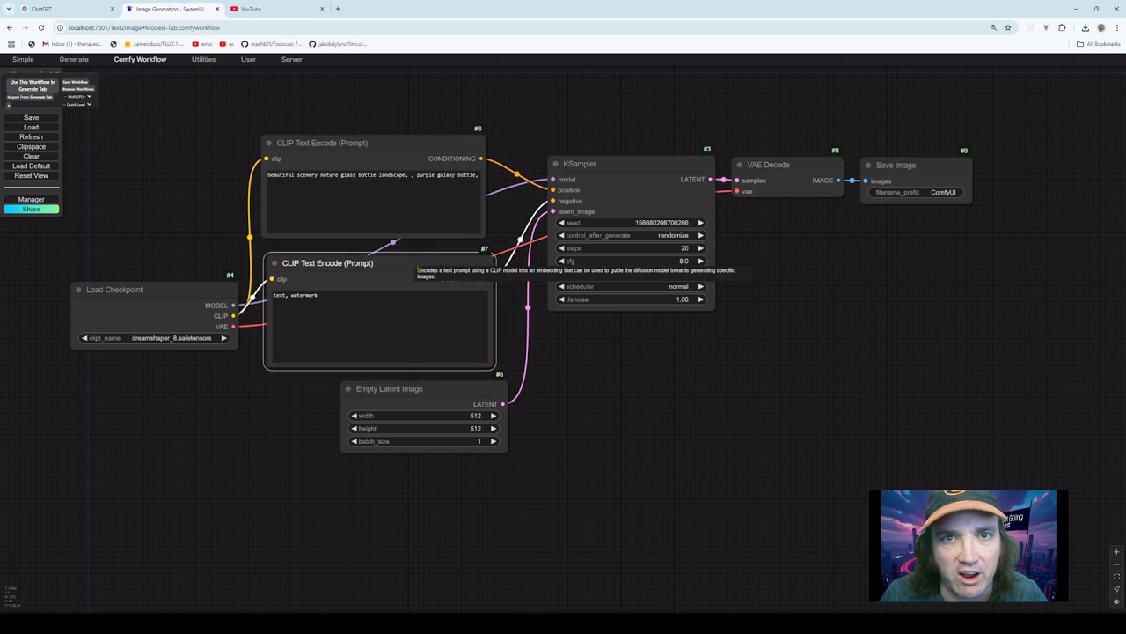
pyautogui.click(286, 183)
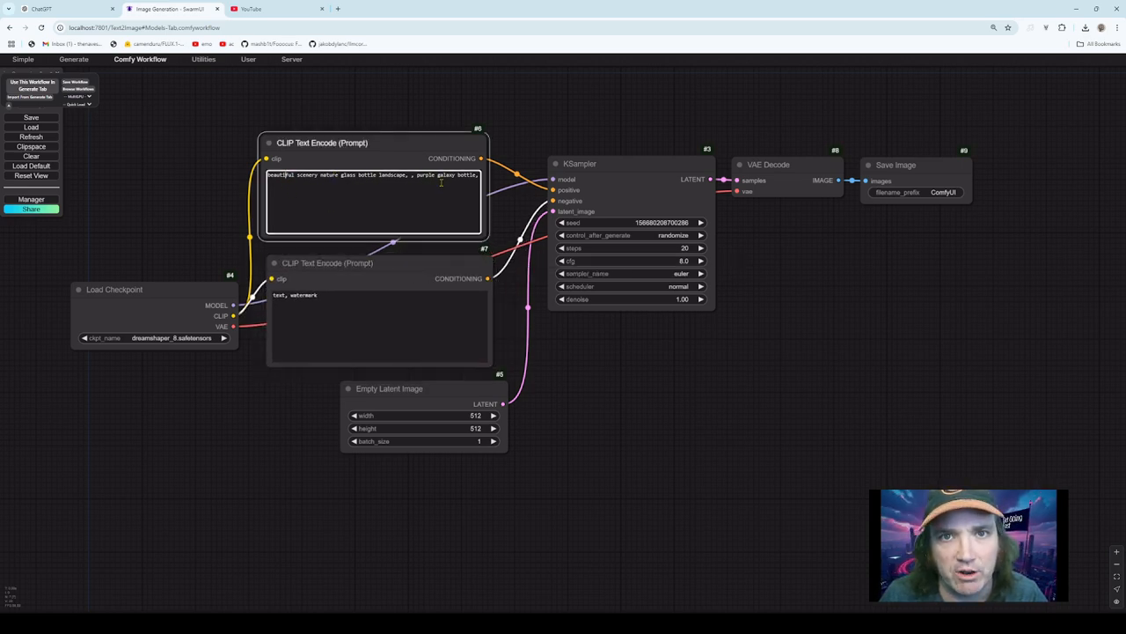
pyautogui.click(346, 312)
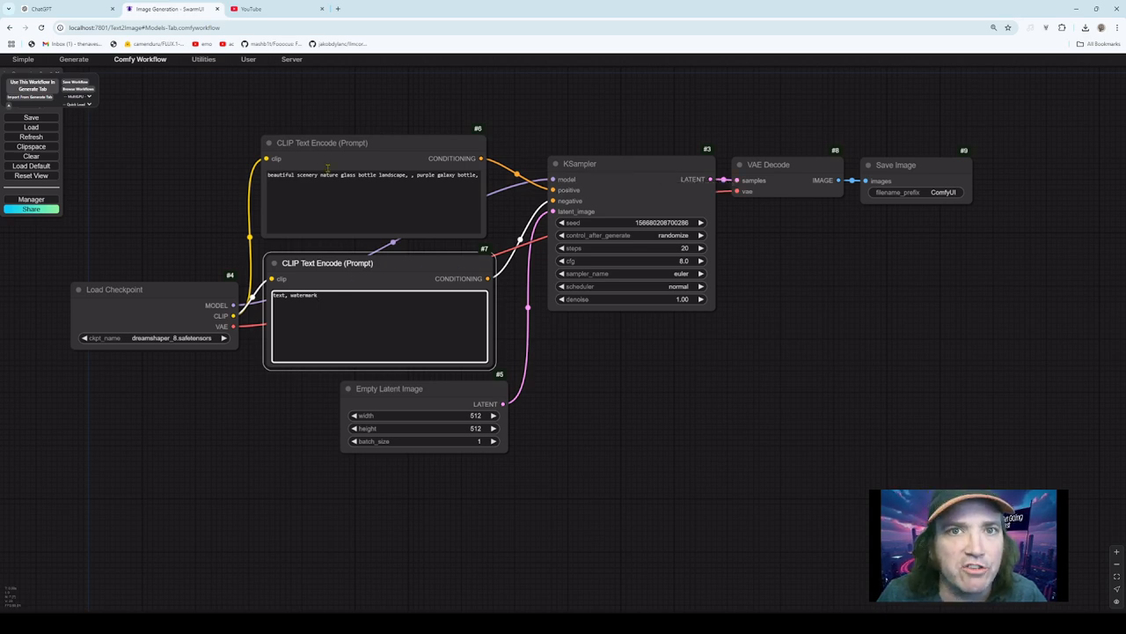
pyautogui.moveTo(347, 316); pyautogui.dragTo(274, 306)
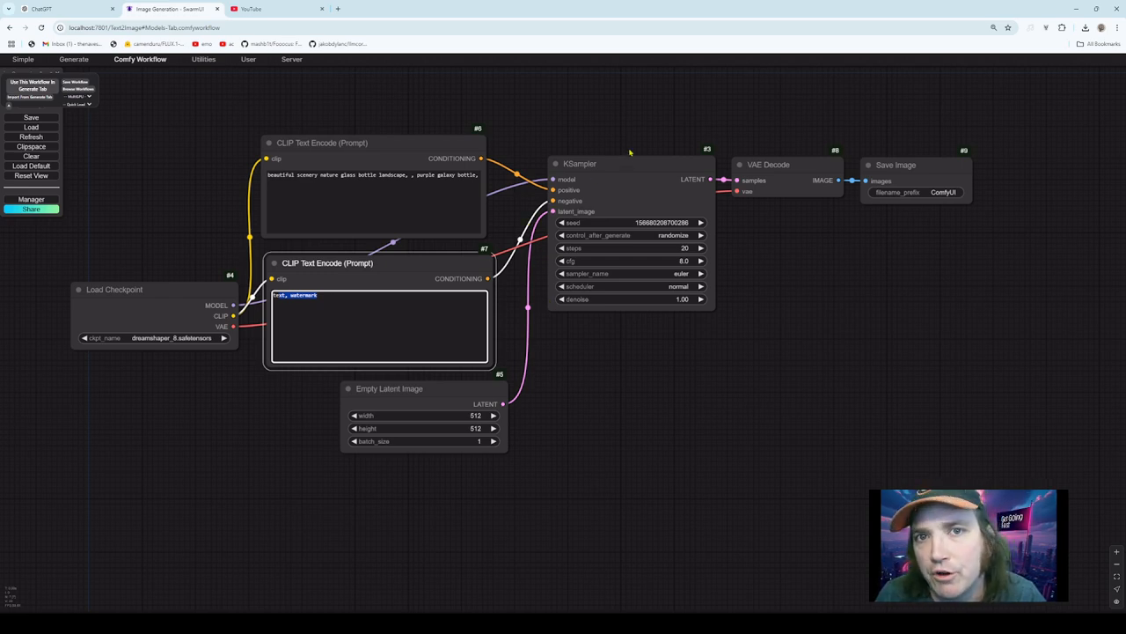
pyautogui.moveTo(626, 163); pyautogui.dragTo(620, 133)
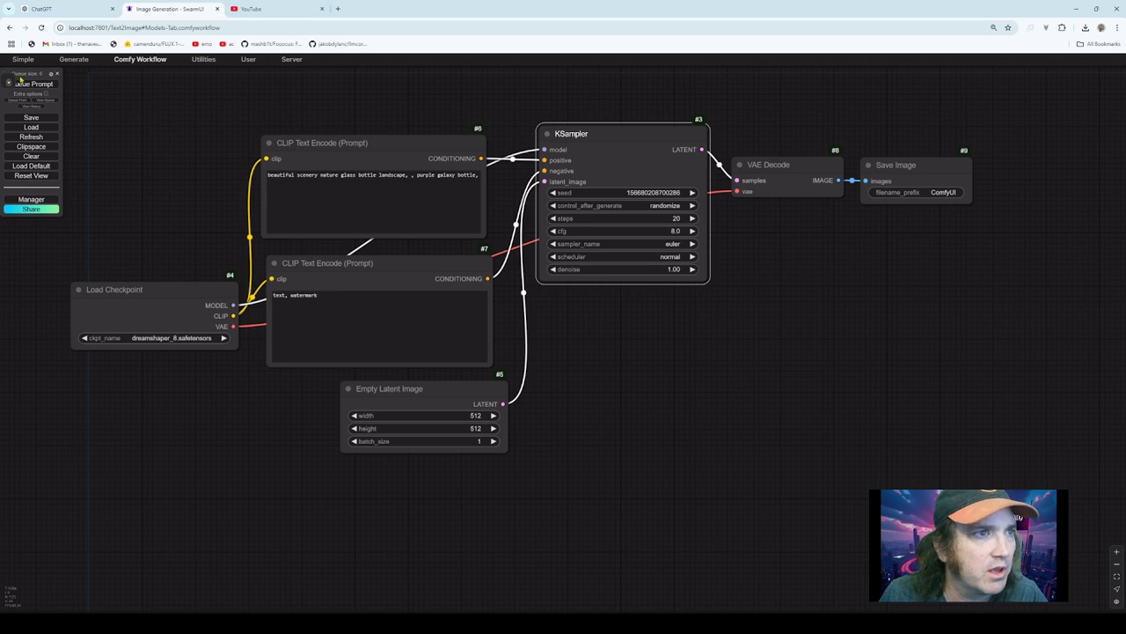
# - Move the floating queue menu to the empty canvas below VAE Decode and queue the workflow to generate an image
pyautogui.moveTo(32, 77); pyautogui.dragTo(790, 257)
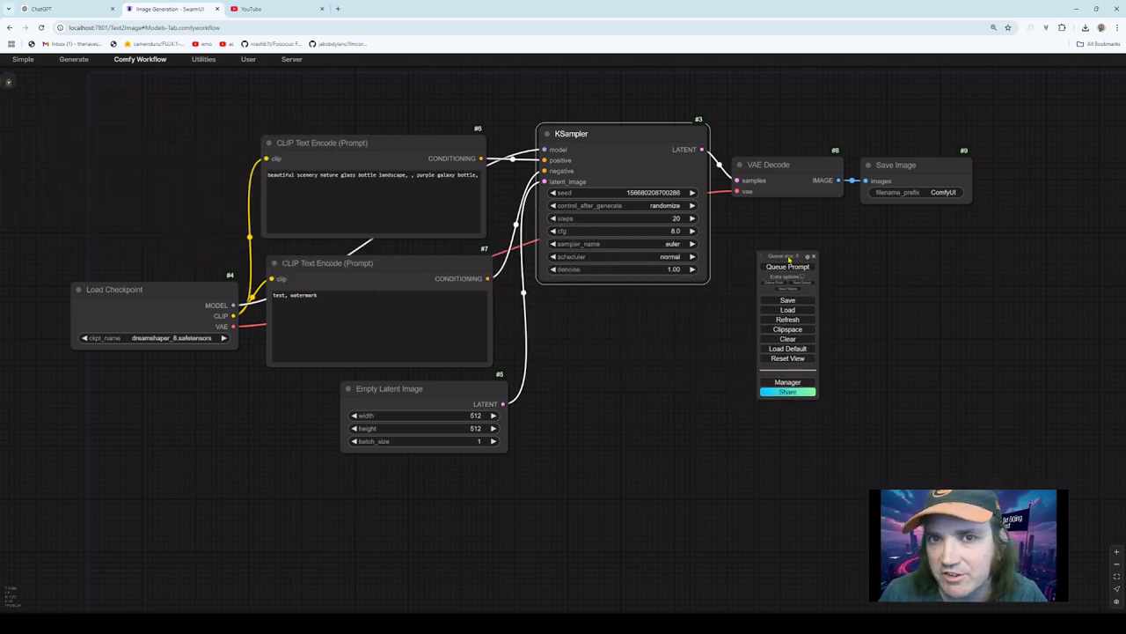
pyautogui.click(10, 81)
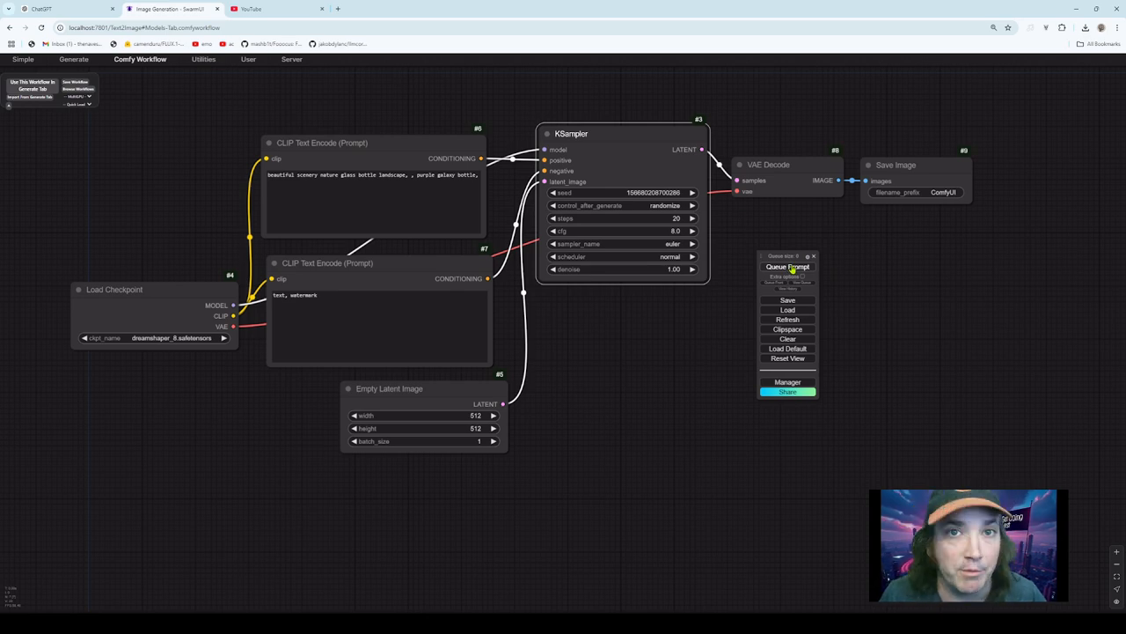
pyautogui.click(791, 267)
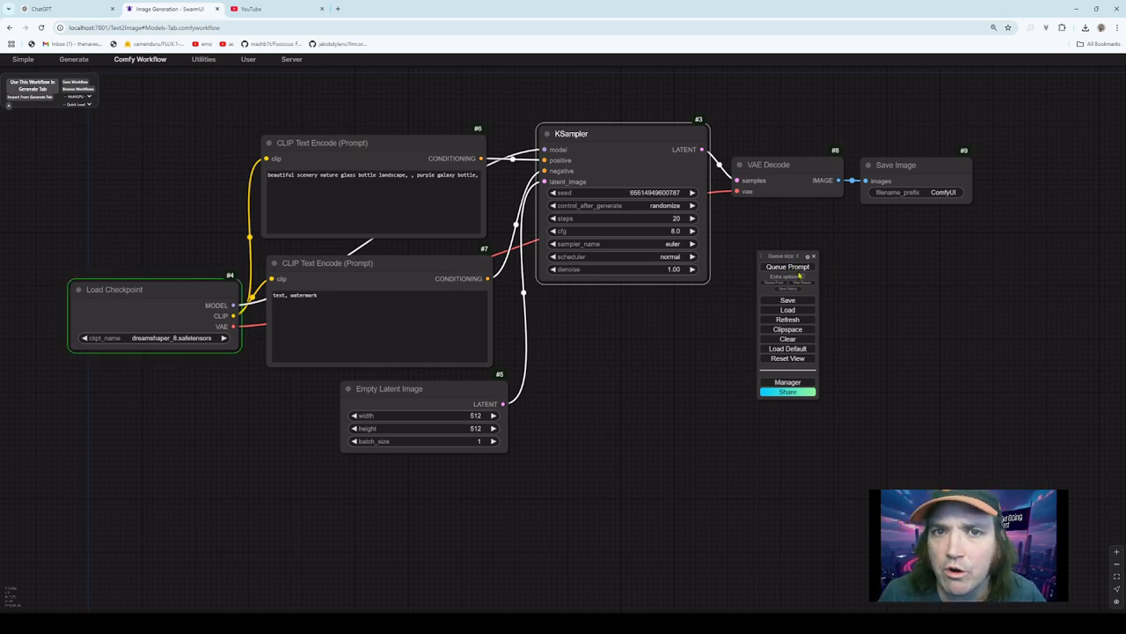
pyautogui.scroll(3, 744, 315)
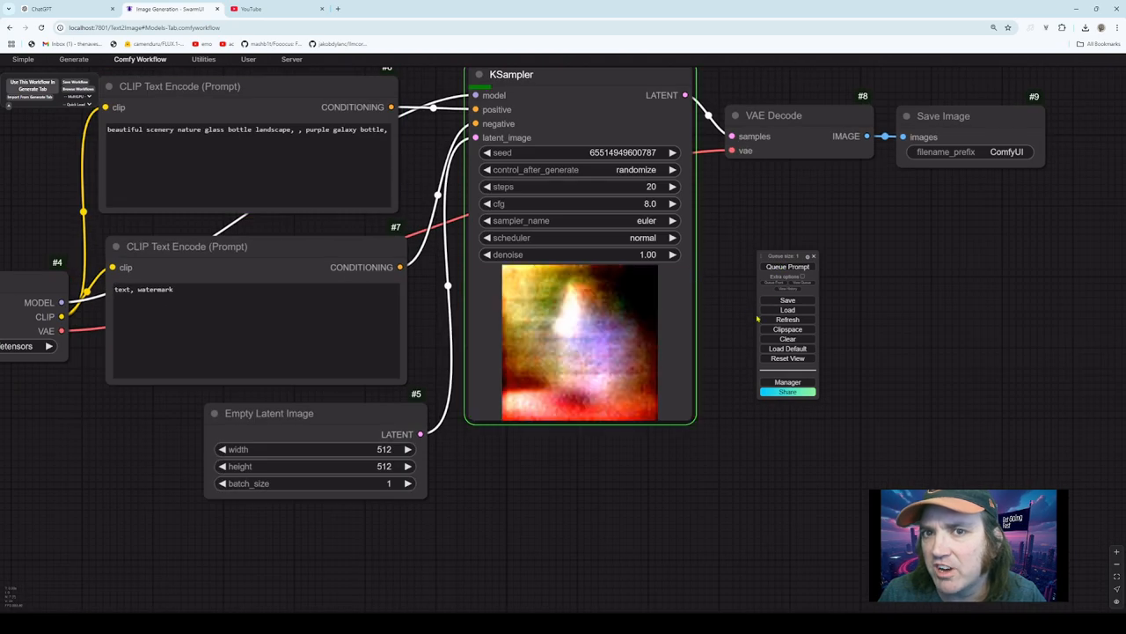
pyautogui.scroll(-1, 745, 315)
pyautogui.scroll(3, 744, 314)
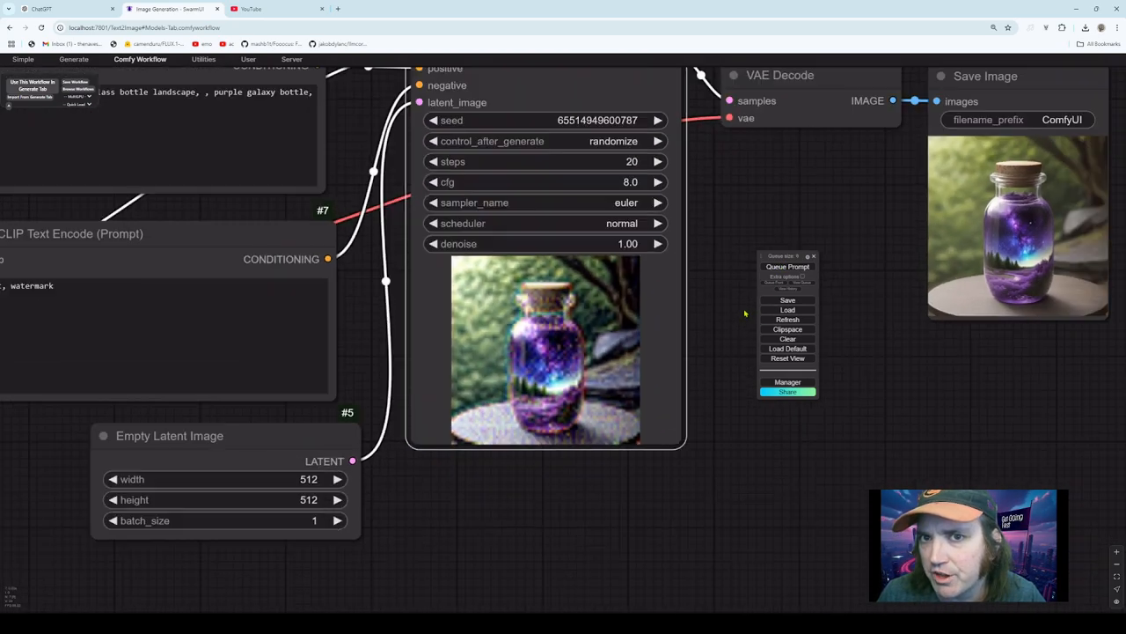
pyautogui.scroll(-6, 744, 314)
pyautogui.scroll(4, 744, 314)
pyautogui.moveTo(841, 228); pyautogui.dragTo(748, 243)
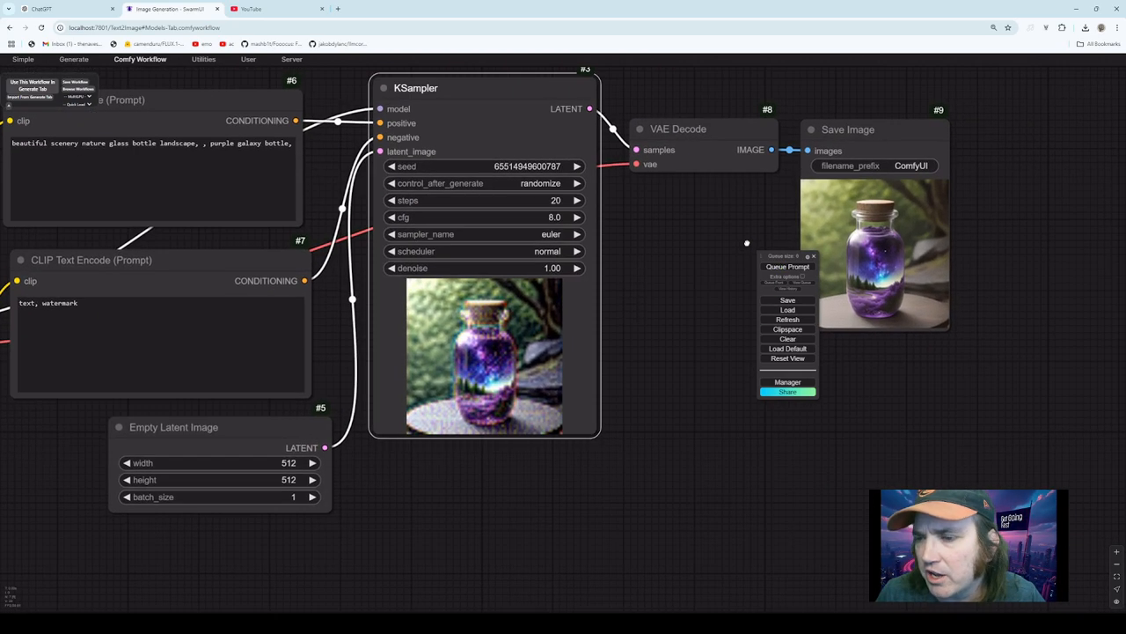
pyautogui.moveTo(670, 311); pyautogui.dragTo(704, 309)
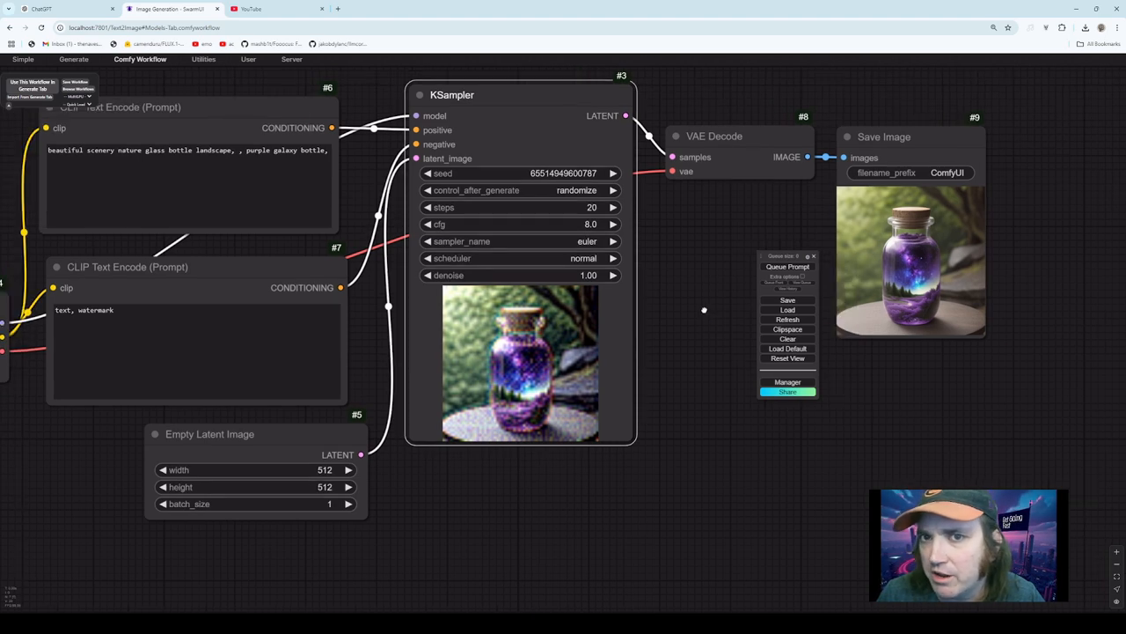
# - Switch the Load Checkpoint model to the flux1-schnell-fp8 checkpoint and queue the workflow
pyautogui.moveTo(35, 440); pyautogui.dragTo(338, 417)
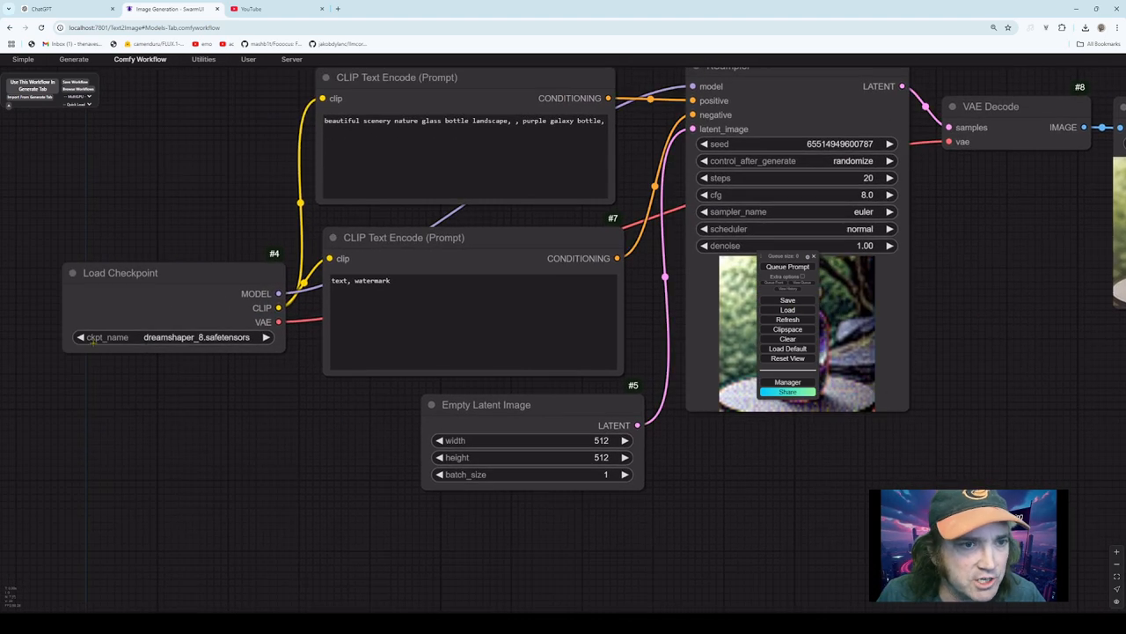
pyautogui.click(81, 339)
pyautogui.click(82, 339)
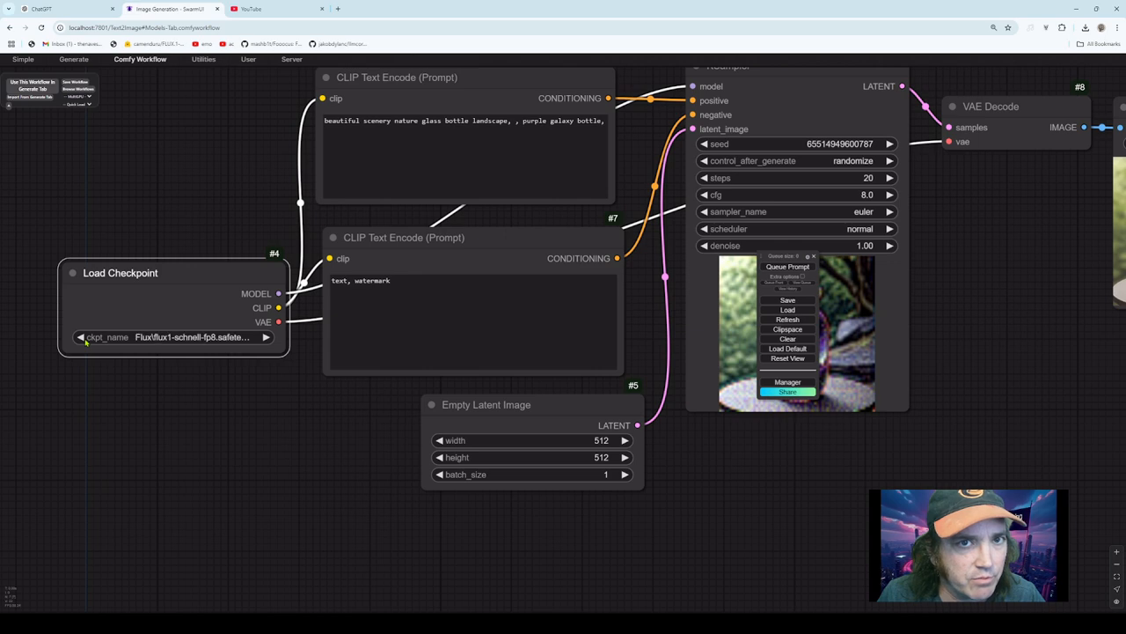
pyautogui.moveTo(298, 410); pyautogui.dragTo(69, 434)
pyautogui.click(796, 267)
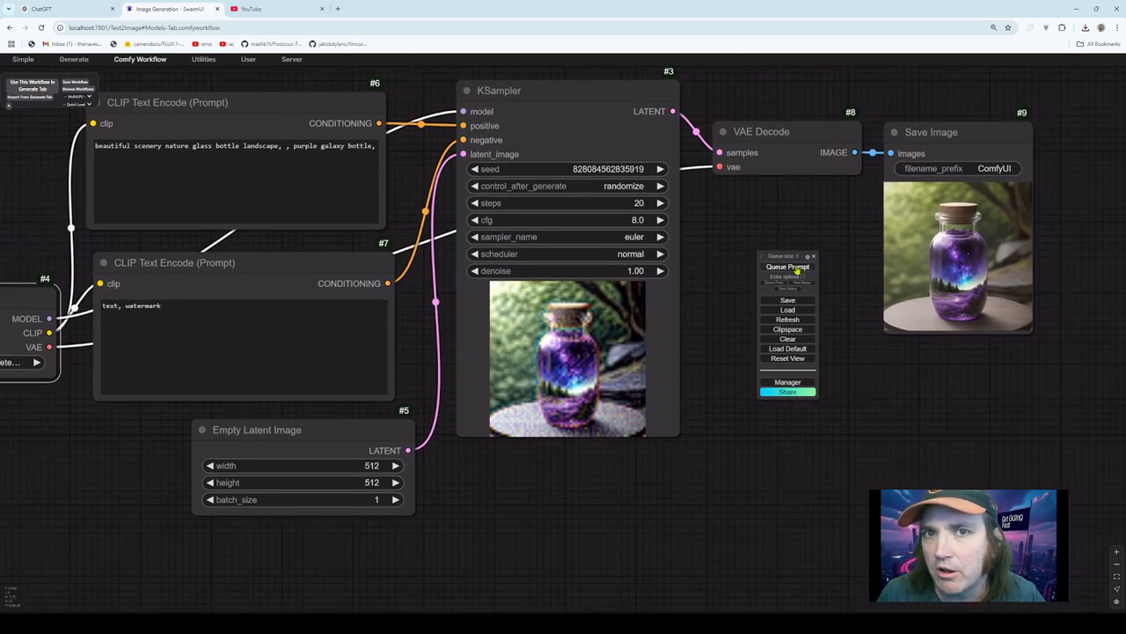
pyautogui.moveTo(4, 343); pyautogui.dragTo(228, 345)
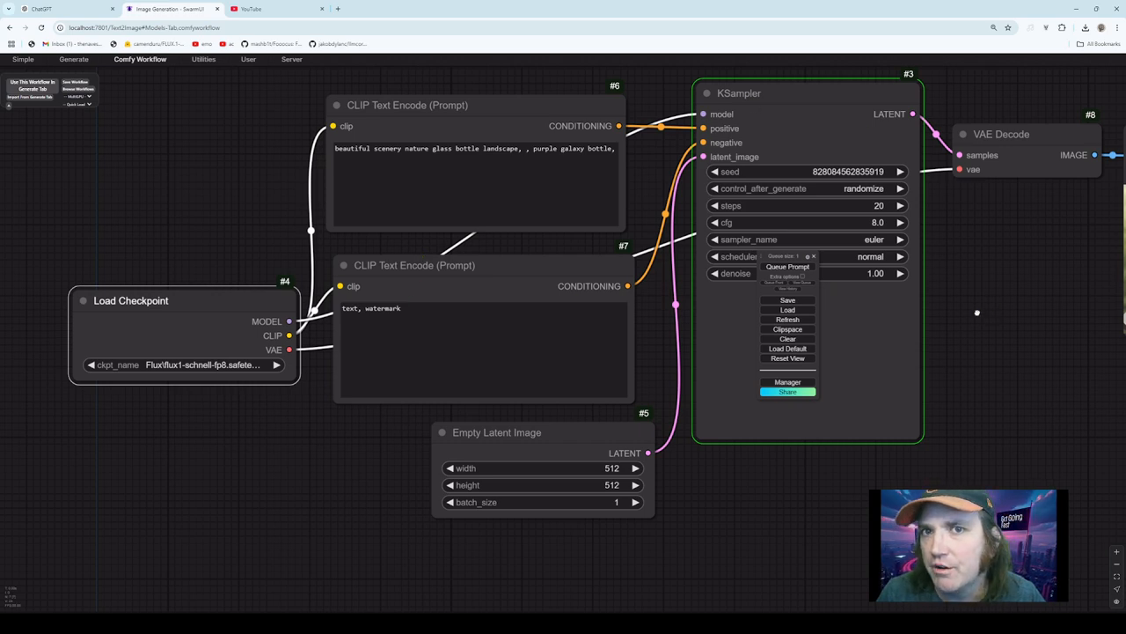
pyautogui.moveTo(977, 312); pyautogui.dragTo(742, 338)
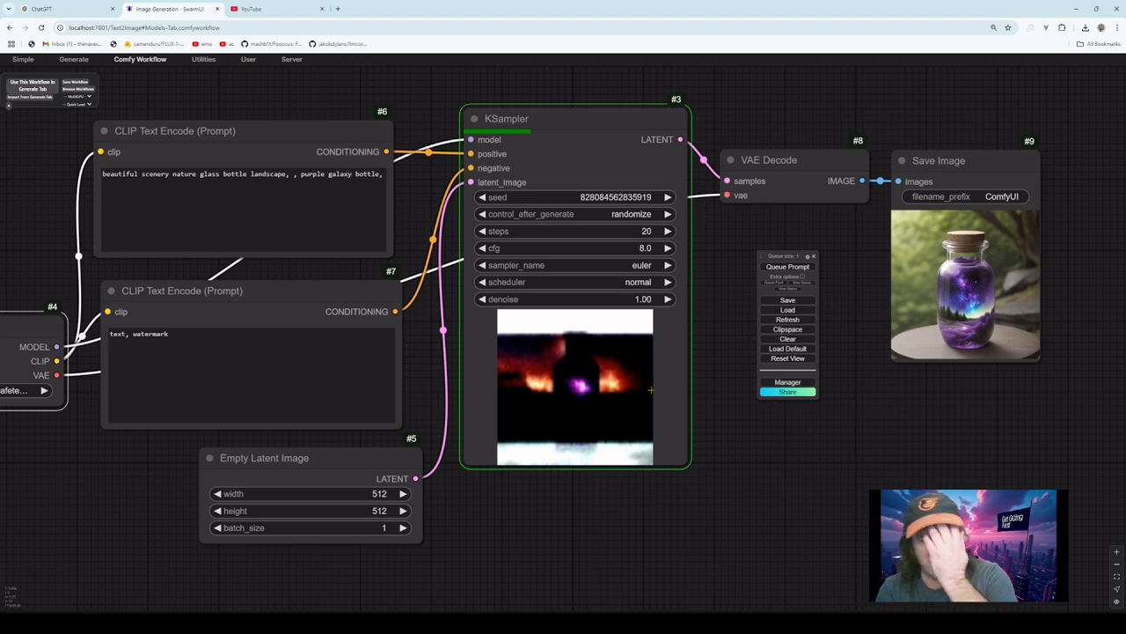
pyautogui.moveTo(564, 512); pyautogui.dragTo(576, 490)
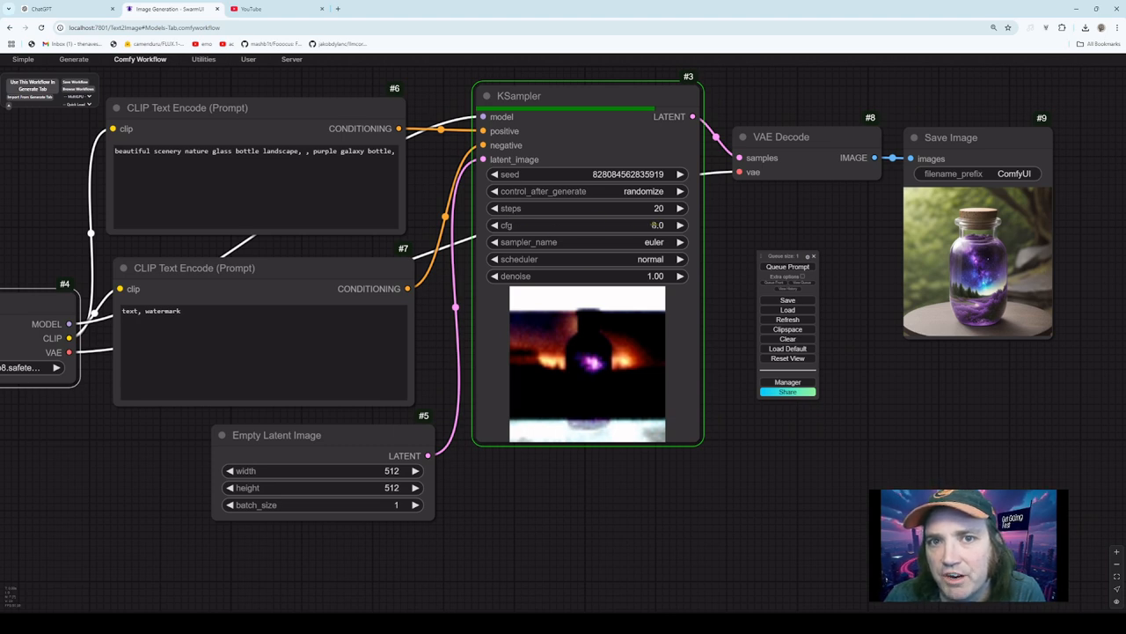
# - Queue the workflow with the KSampler cfg set to 1.0 and examine the generated image in the Save Image node
pyautogui.moveTo(653, 225); pyautogui.dragTo(626, 225)
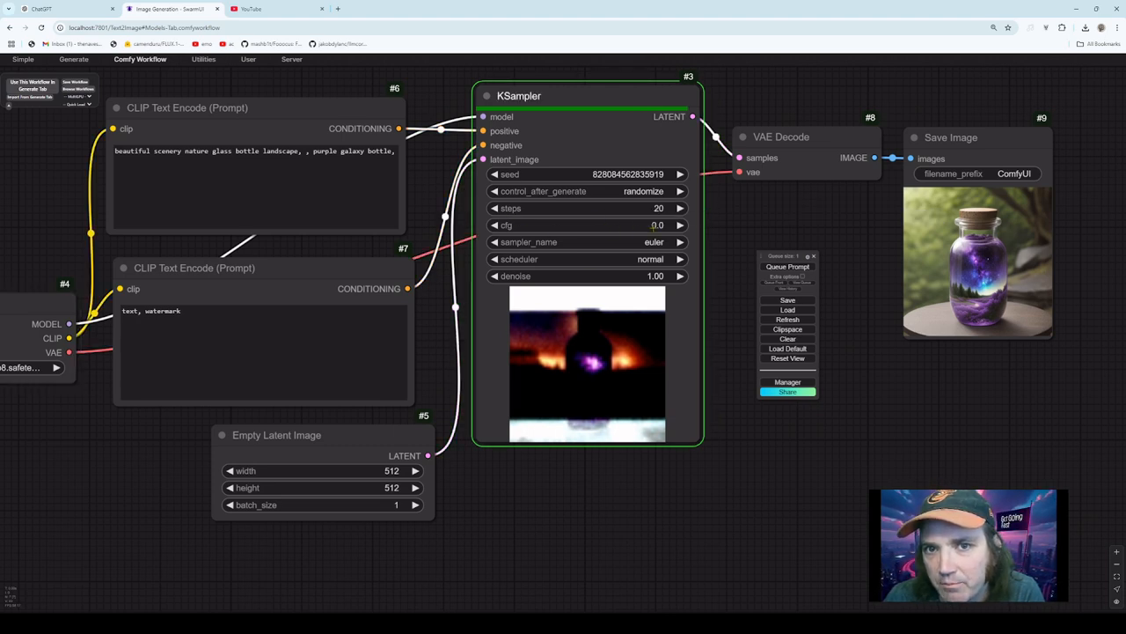
pyautogui.click(682, 225)
pyautogui.click(683, 225)
pyautogui.click(682, 225)
pyautogui.click(683, 225)
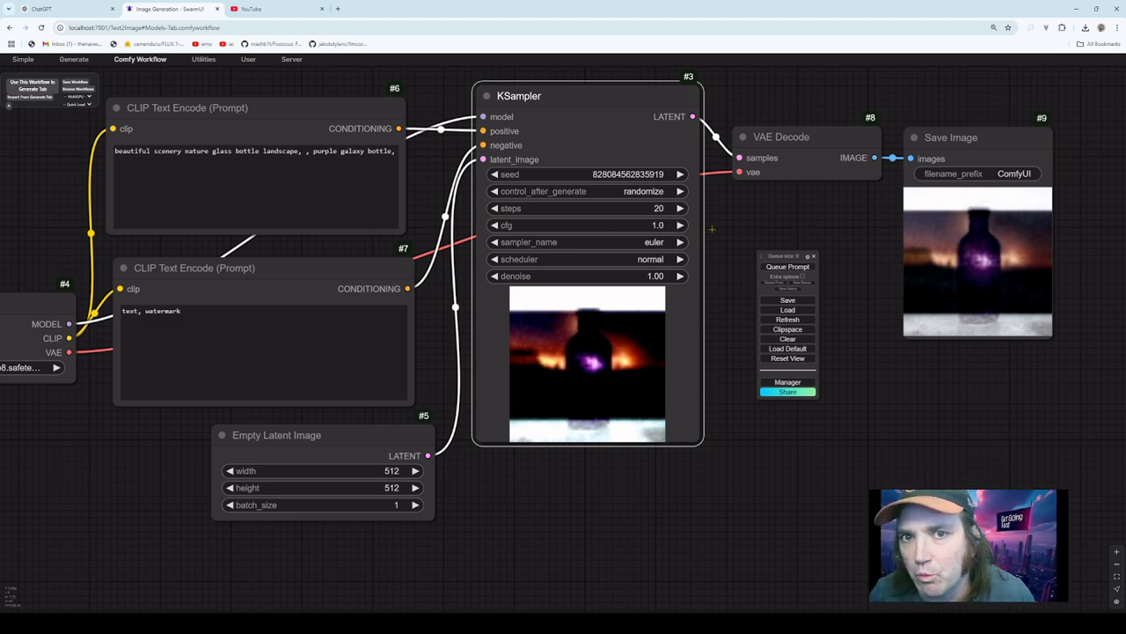
pyautogui.click(784, 266)
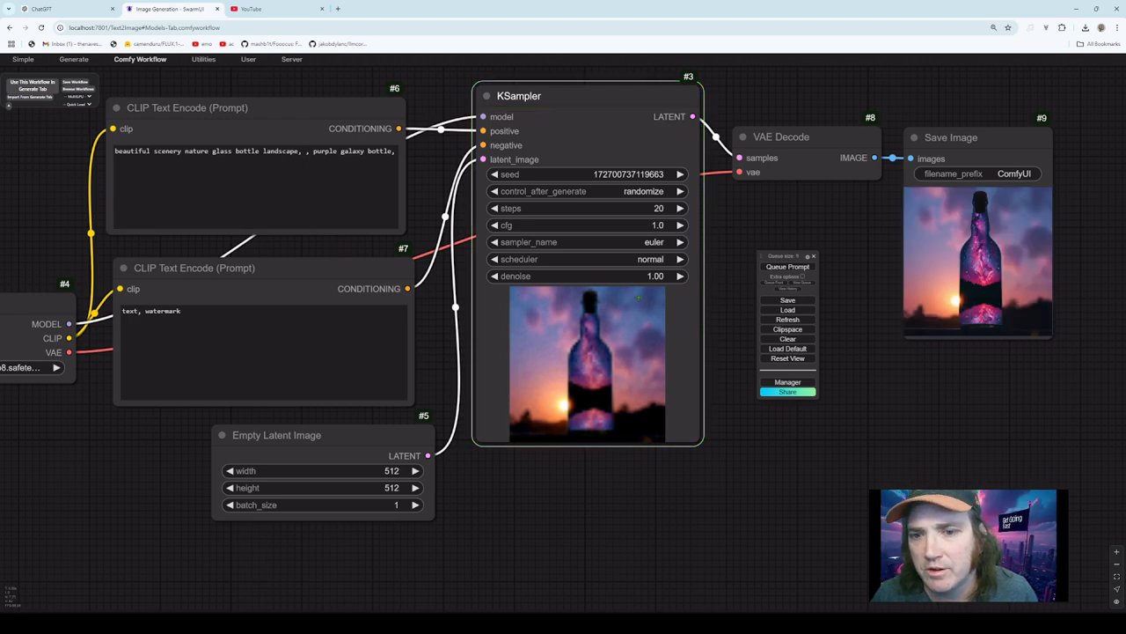
pyautogui.click(971, 287)
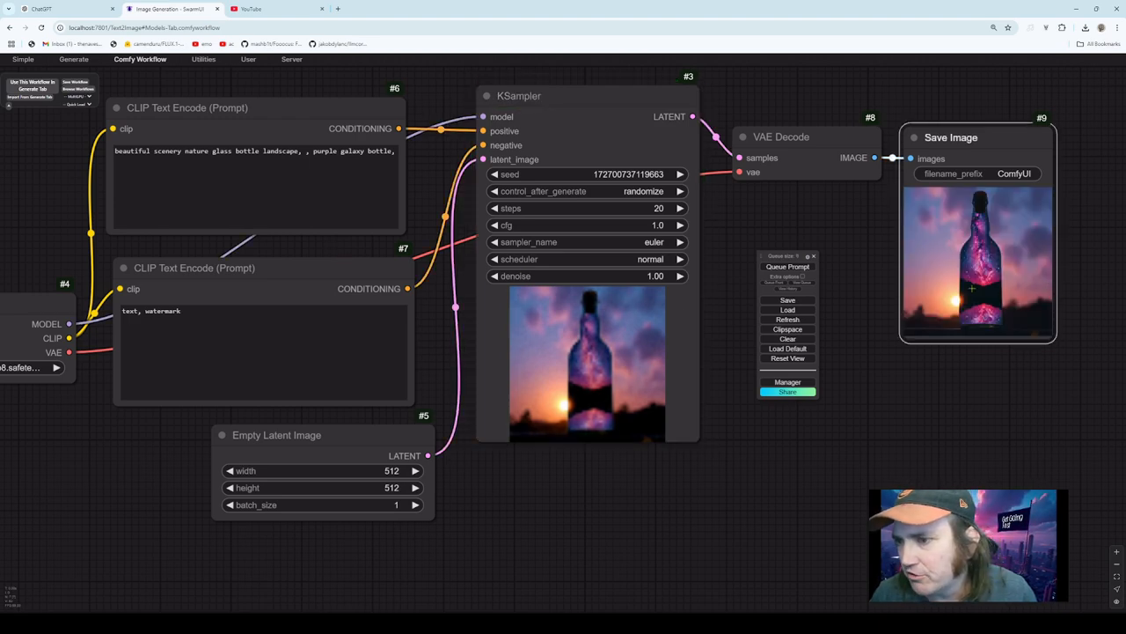
pyautogui.scroll(3, 971, 287)
pyautogui.scroll(4, 972, 288)
pyautogui.scroll(-5, 975, 289)
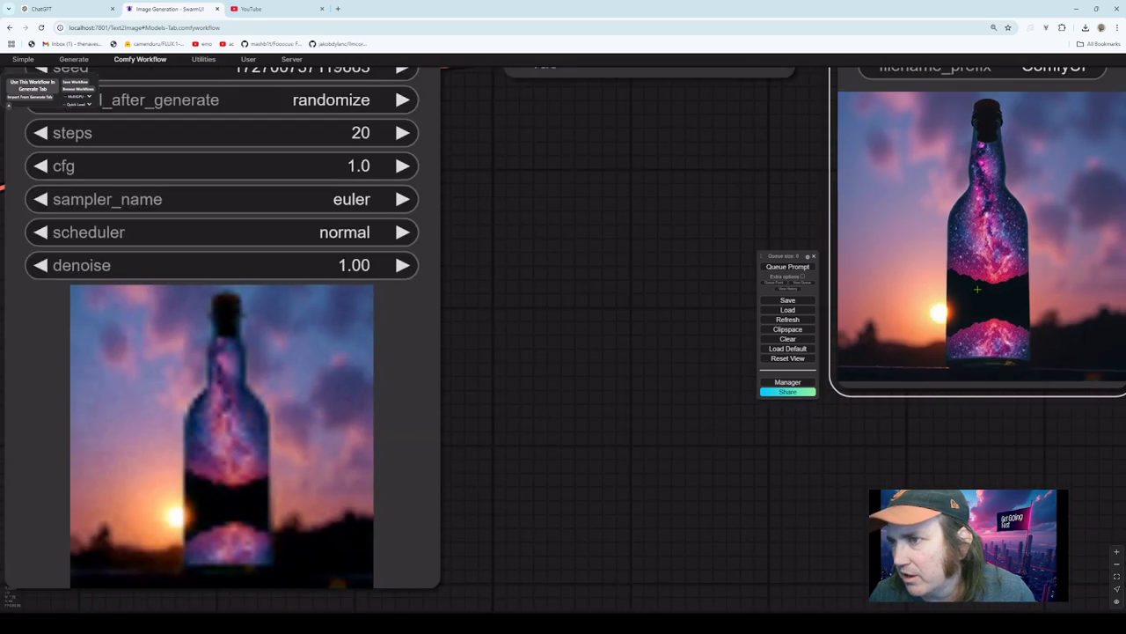
pyautogui.scroll(-2, 975, 289)
pyautogui.moveTo(668, 290); pyautogui.dragTo(853, 291)
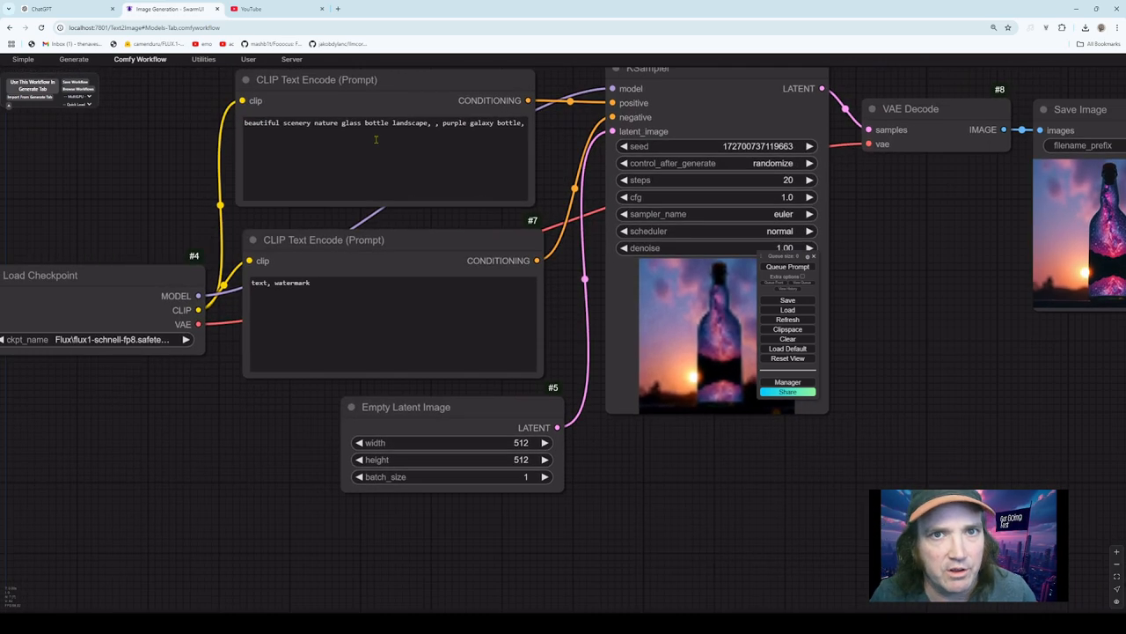
# - Replace the positive prompt with "a cat drinking milk from a fishbowl" and queue the workflow
pyautogui.click(384, 135)
pyautogui.hotkey('ctrl', 'a')
pyautogui.write('a ca')
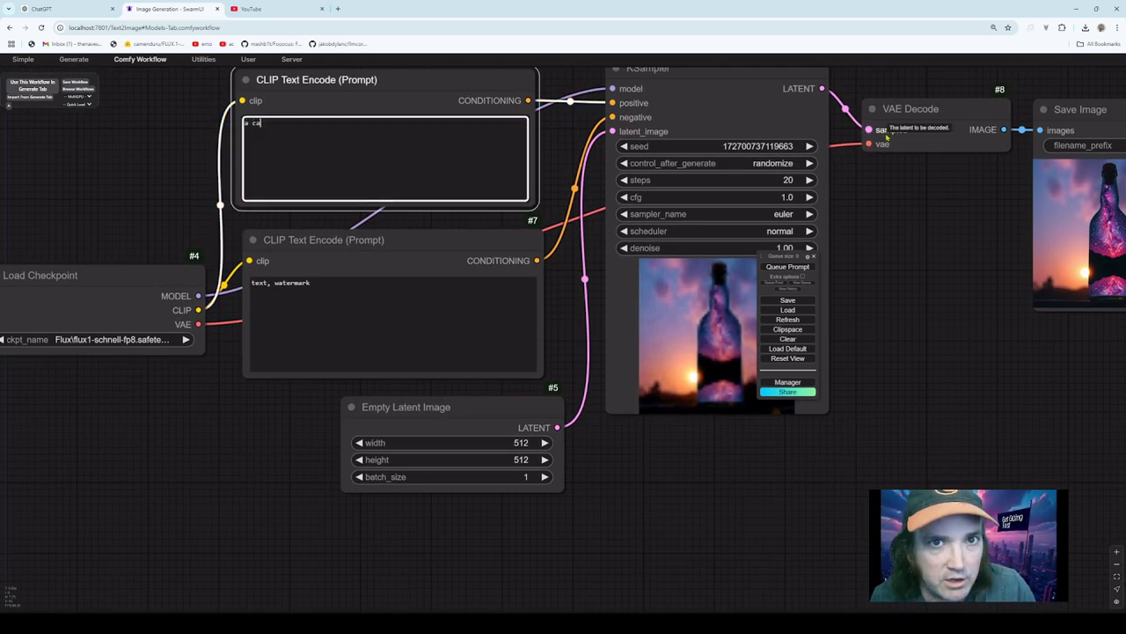
pyautogui.write('t drinking milk ')
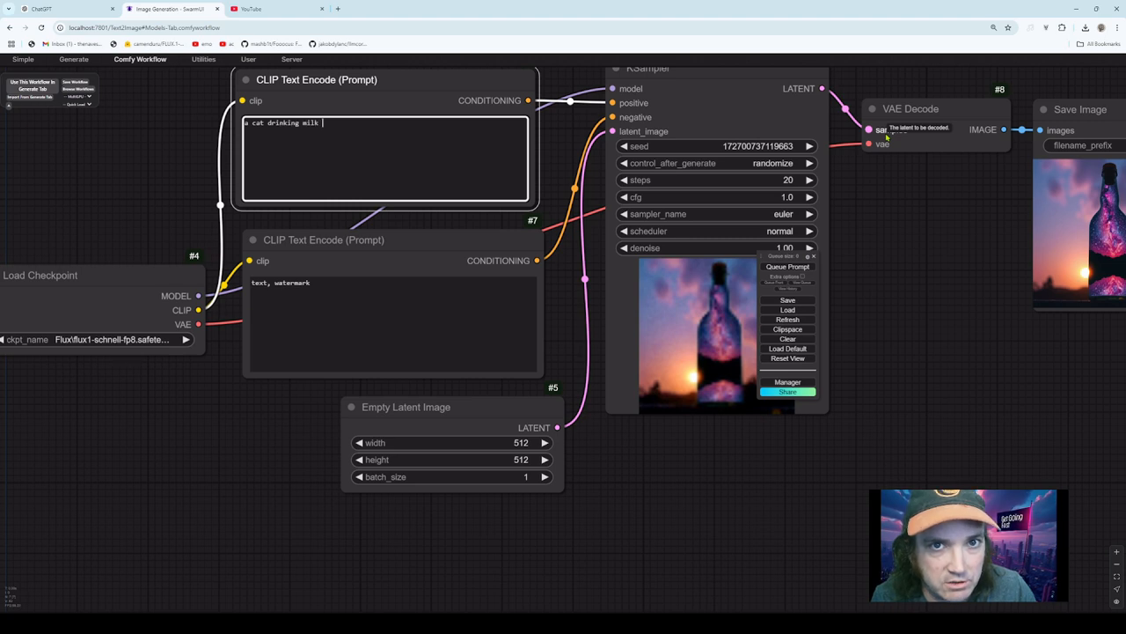
pyautogui.write('from a fish')
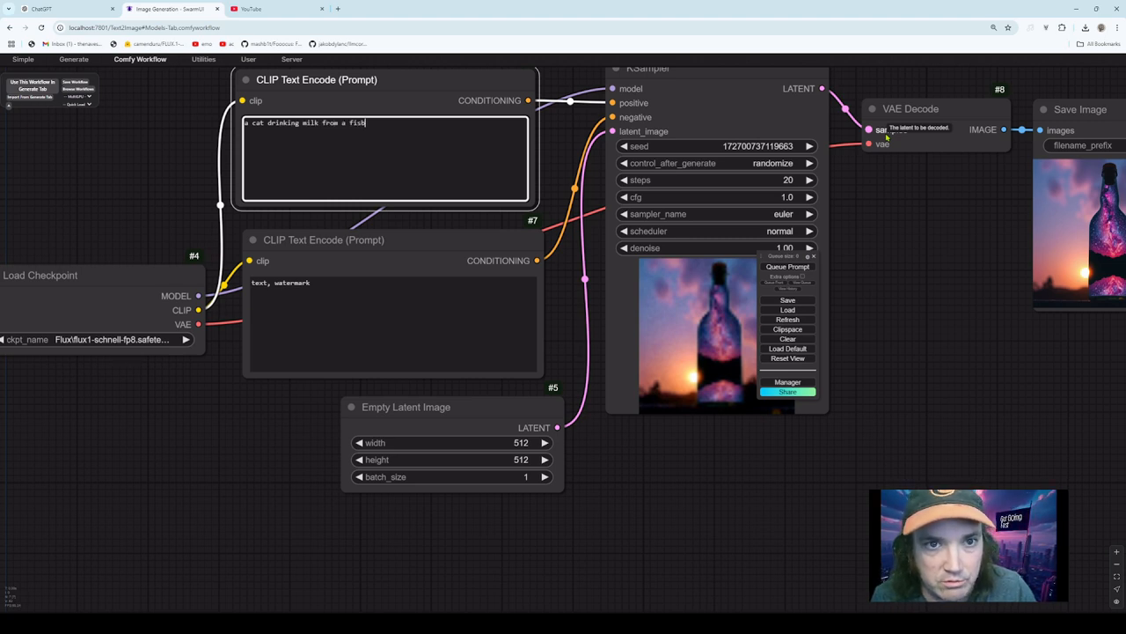
pyautogui.write('bowl')
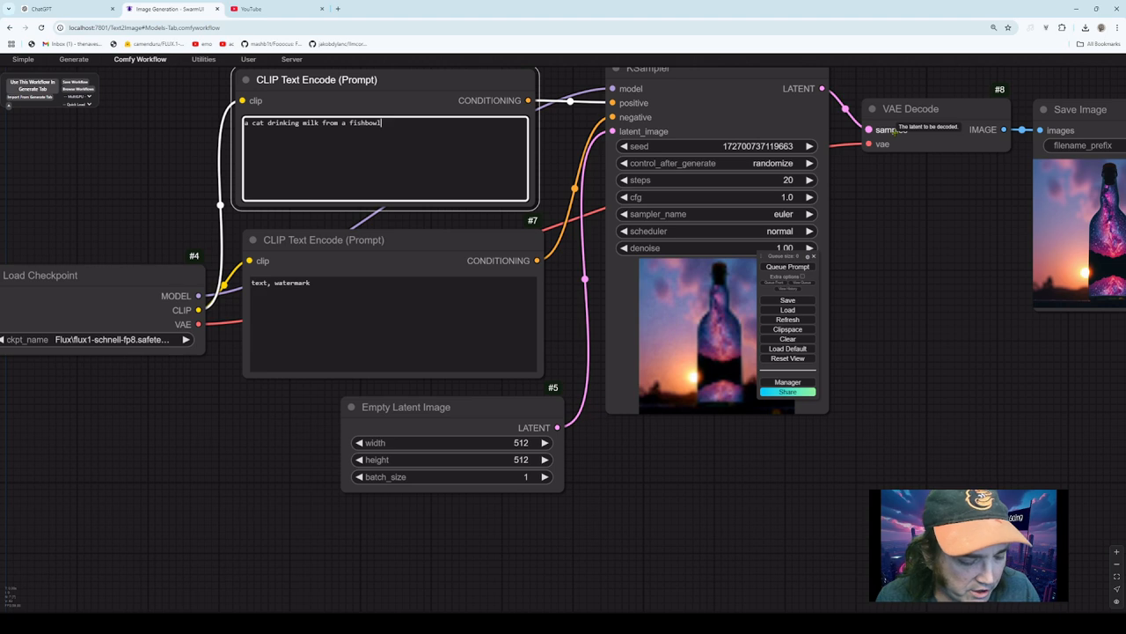
pyautogui.hotkey('ctrl', 'Return')
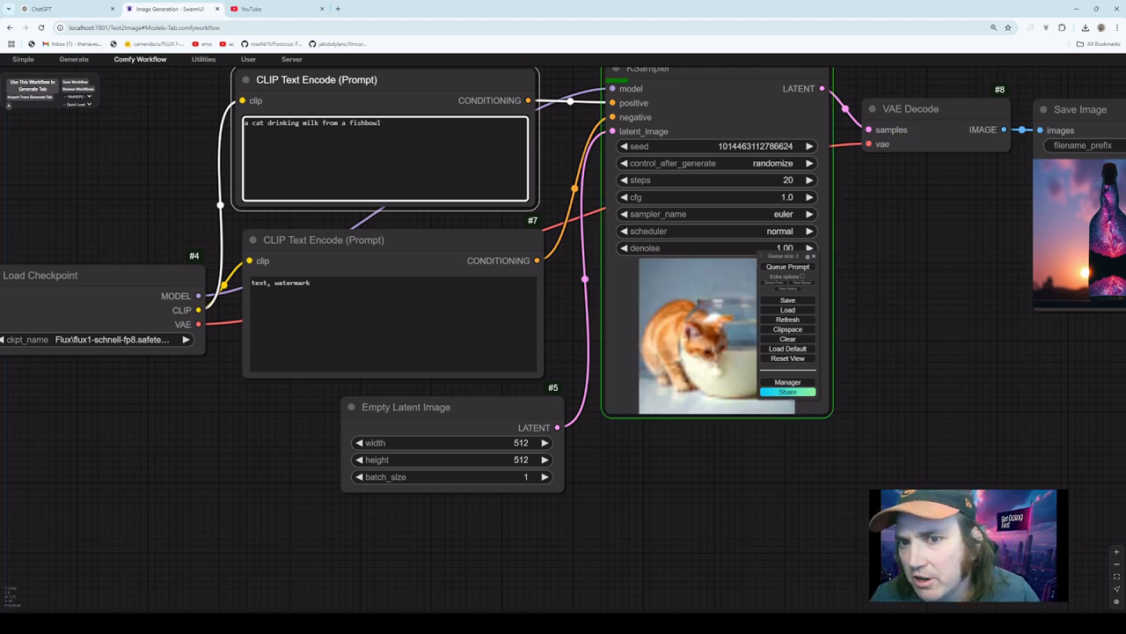
# - Move the floating queue menu clear of the KSampler preview and examine the generated cat image in the Save Image node
pyautogui.moveTo(853, 227); pyautogui.dragTo(728, 332)
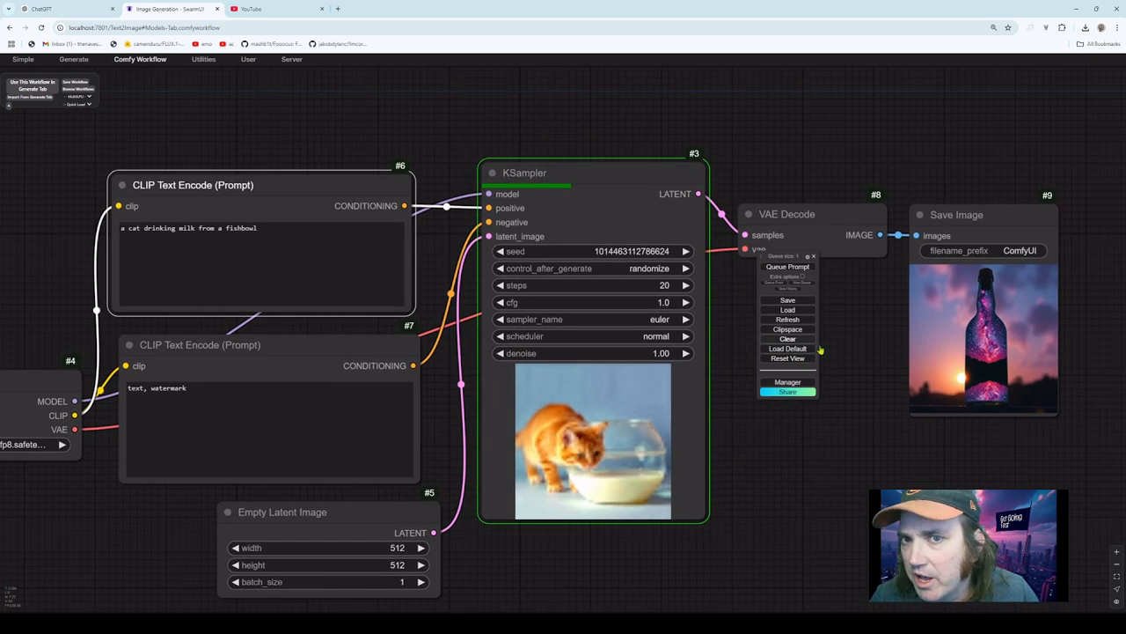
pyautogui.moveTo(786, 256); pyautogui.dragTo(799, 328)
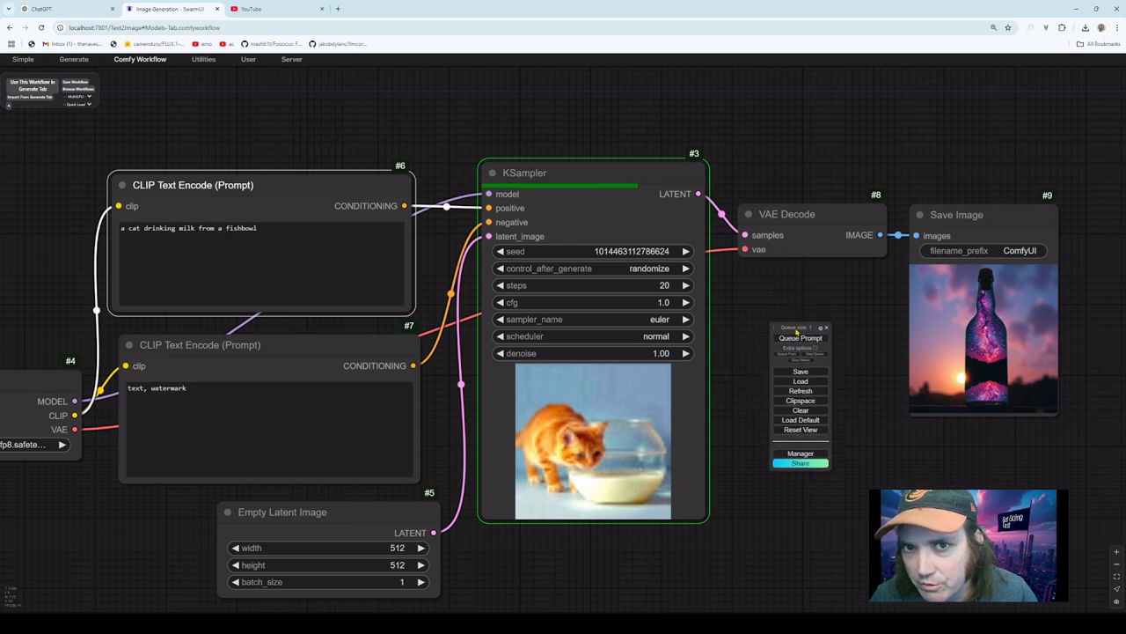
pyautogui.scroll(3, 745, 303)
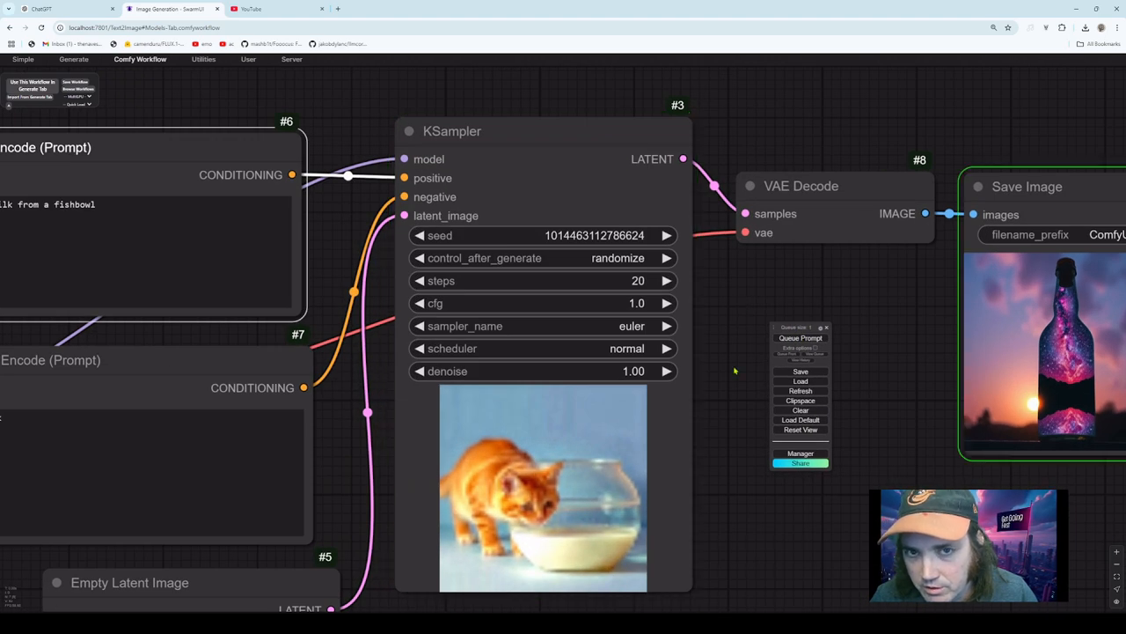
pyautogui.moveTo(953, 388); pyautogui.dragTo(809, 376)
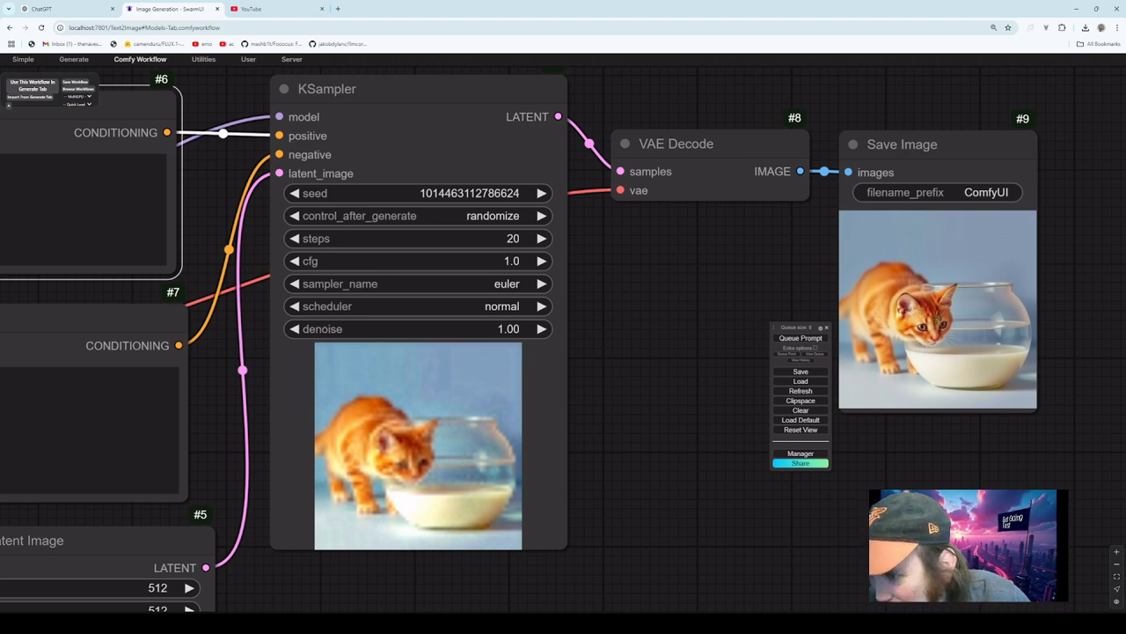
# - Move the floating queue menu to the empty canvas between KSampler and Save Image, and queue the same prompt twice more
pyautogui.moveTo(782, 327); pyautogui.dragTo(642, 270)
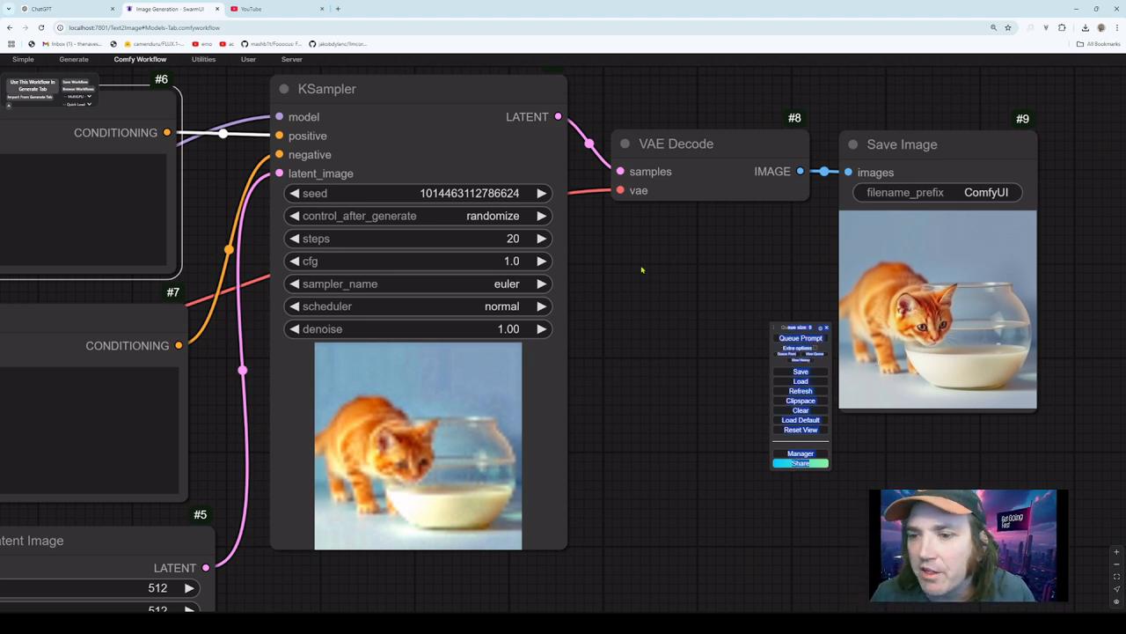
pyautogui.click(761, 365)
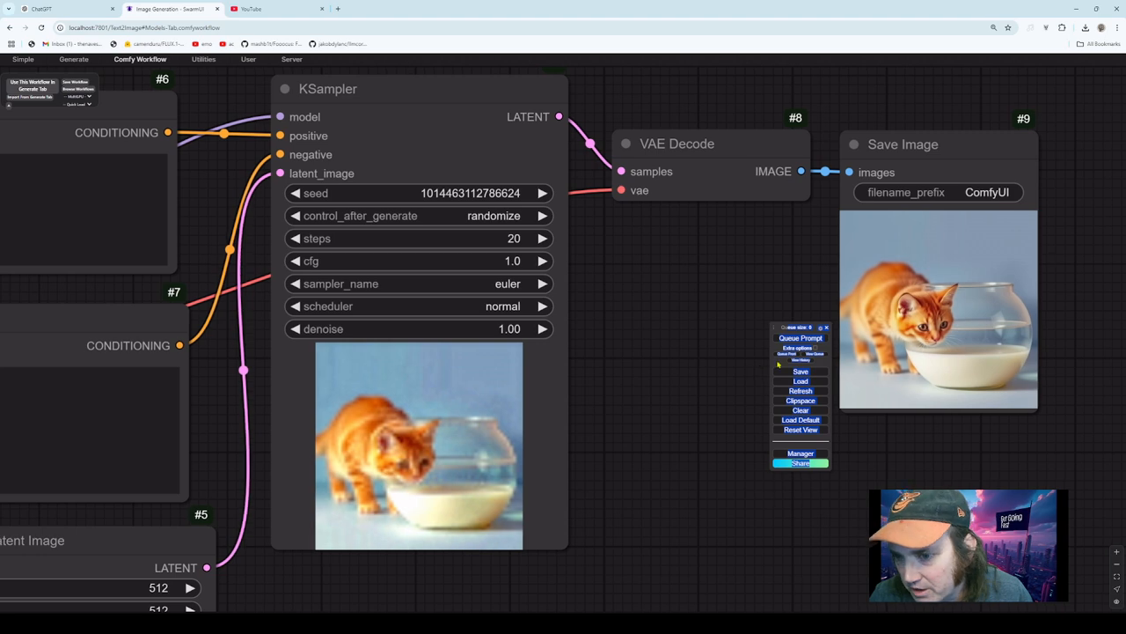
pyautogui.click(778, 363)
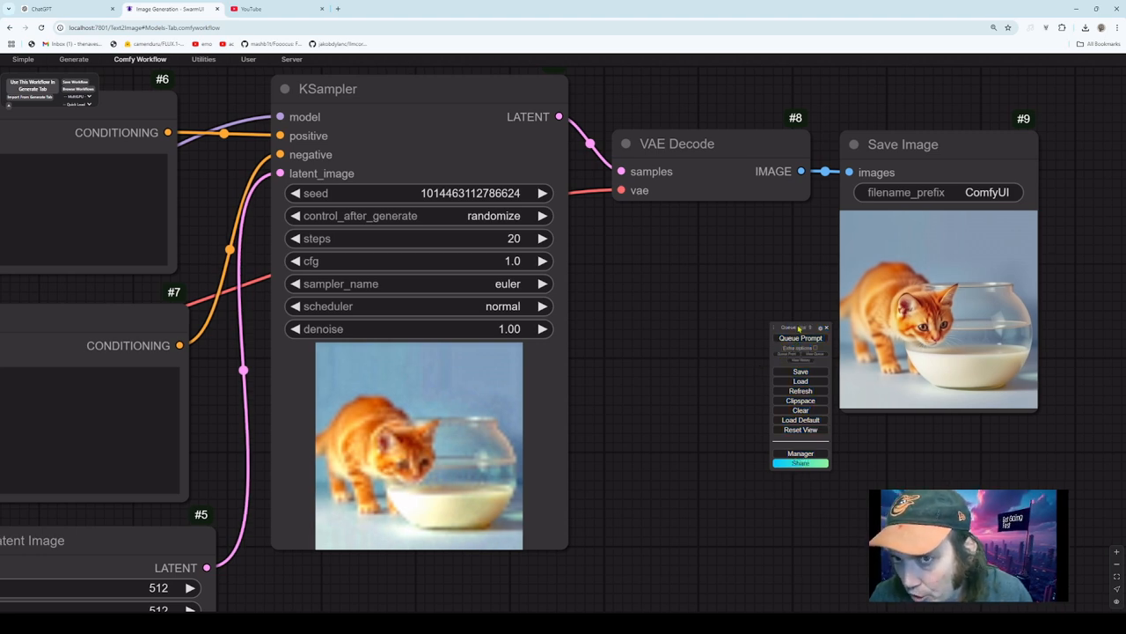
pyautogui.moveTo(798, 328); pyautogui.dragTo(680, 267)
pyautogui.click(689, 278)
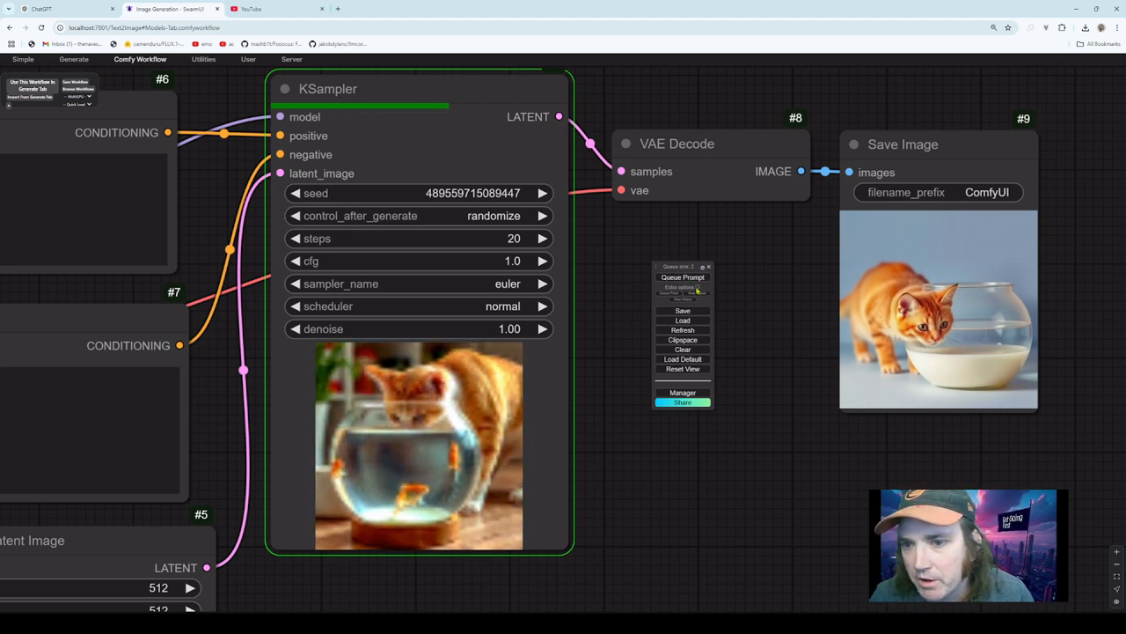
# - Enlarge the browser page zoom and examine the newly generated images across the whole workflow
pyautogui.scroll(6, 752, 350)
pyautogui.scroll(-3, 751, 349)
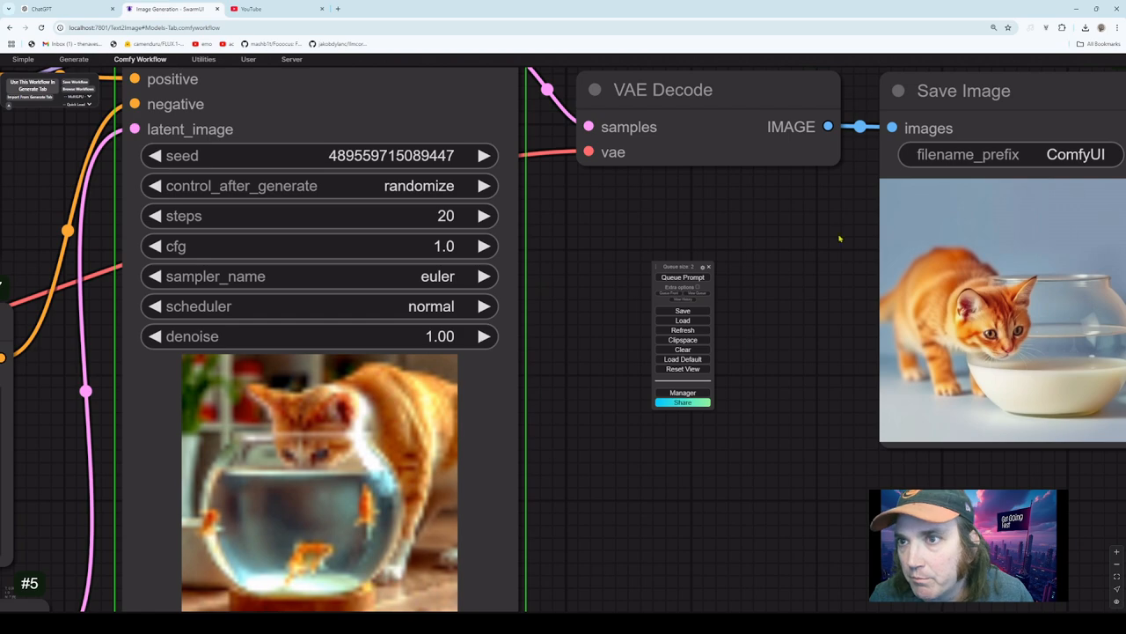
pyautogui.hotkey('ctrl', '+')
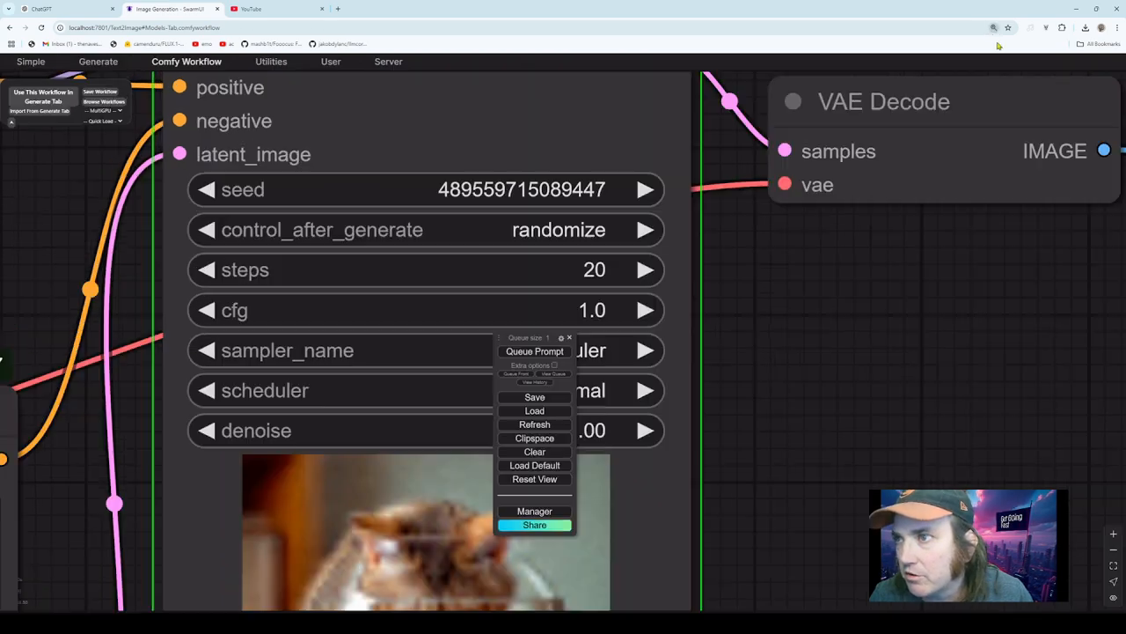
pyautogui.scroll(-8, 830, 375)
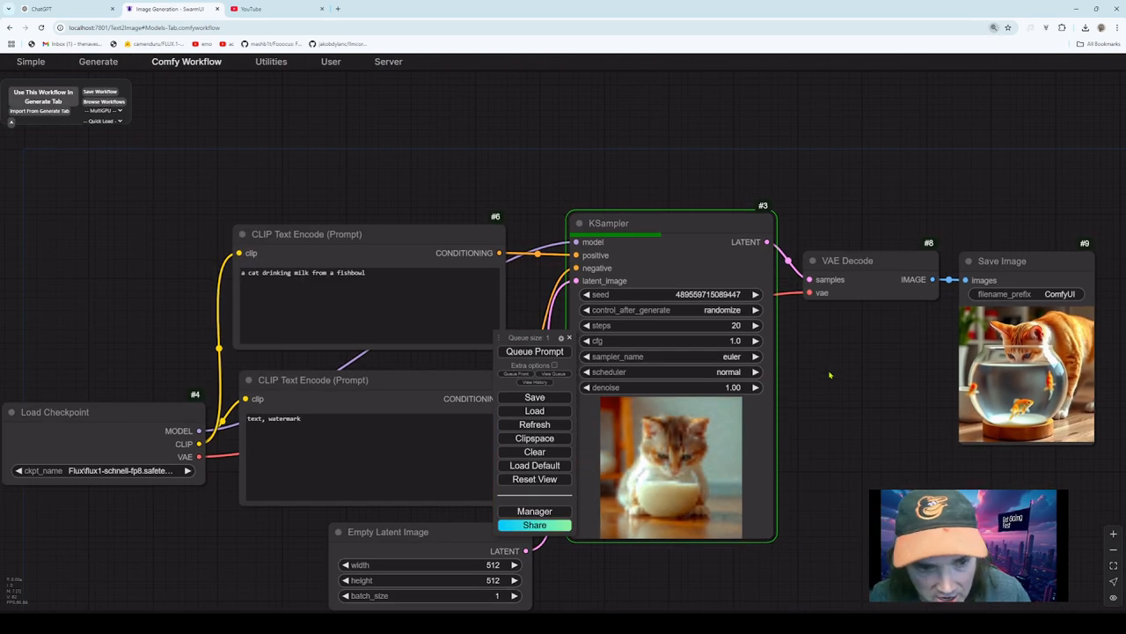
pyautogui.scroll(-2, 830, 375)
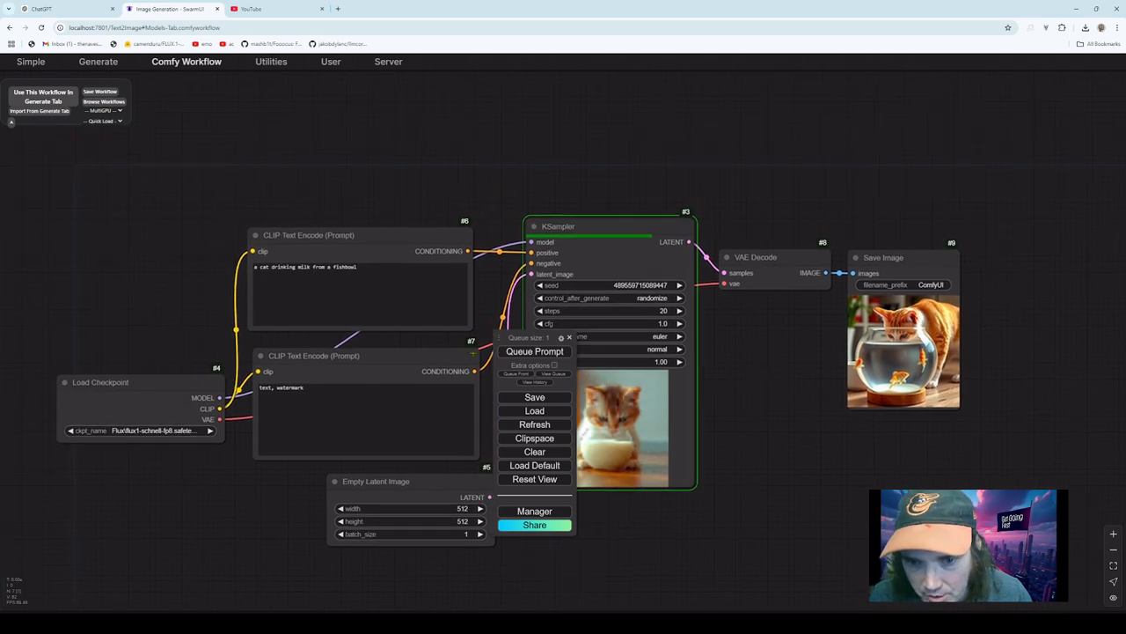
# - Place the floating queue menu just below VAE Decode and expand its list of running and pending jobs
pyautogui.moveTo(499, 337); pyautogui.dragTo(723, 348)
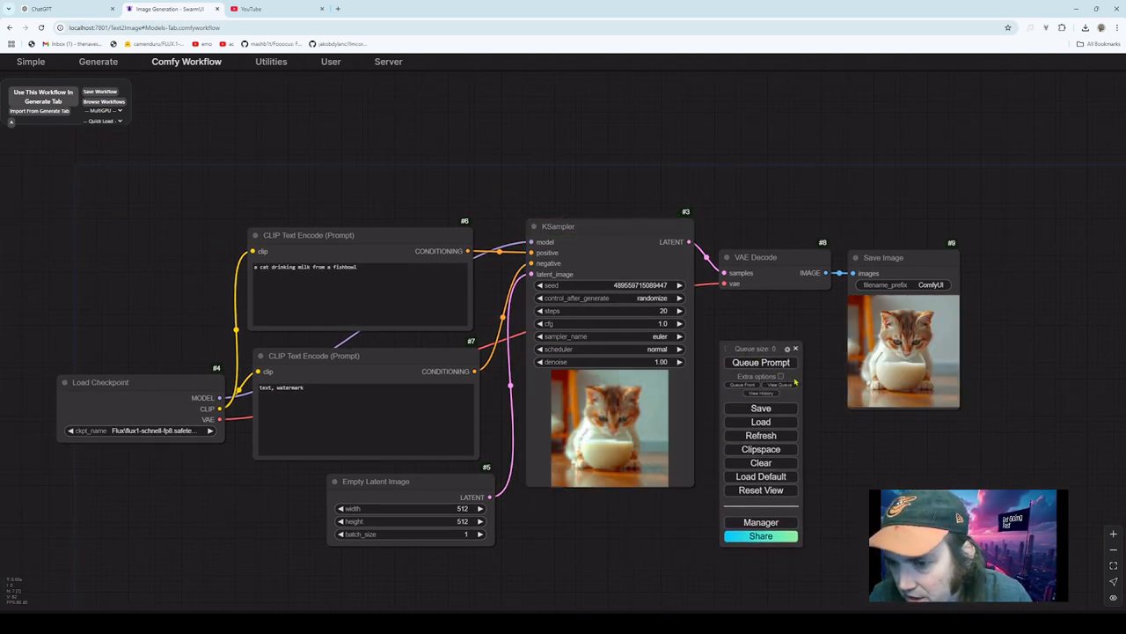
pyautogui.click(783, 385)
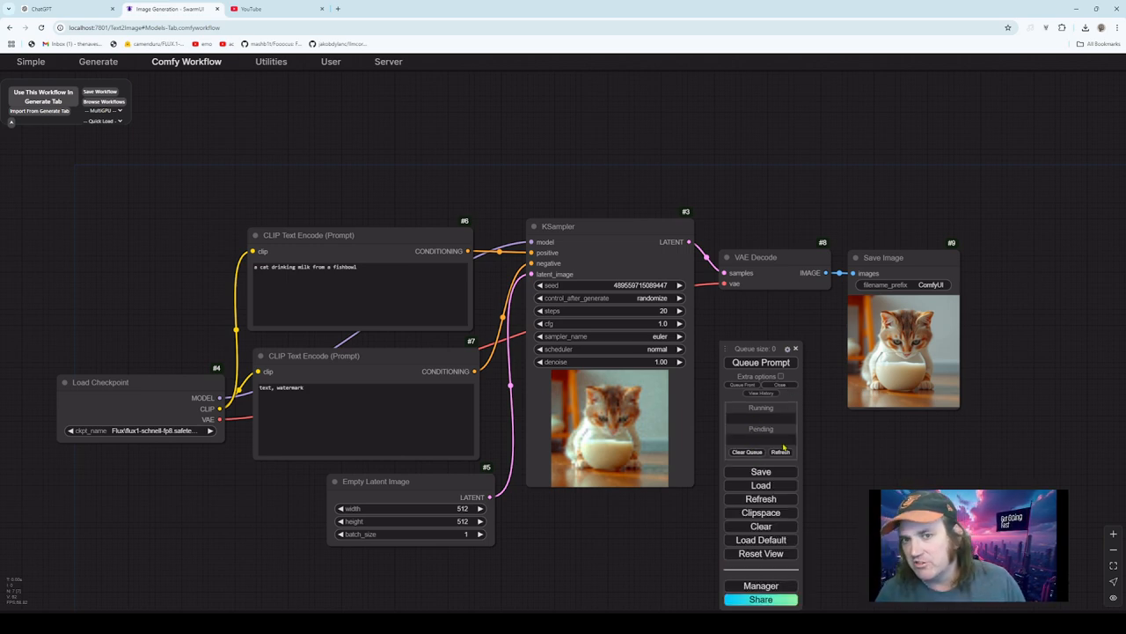
pyautogui.moveTo(758, 354); pyautogui.dragTo(773, 320)
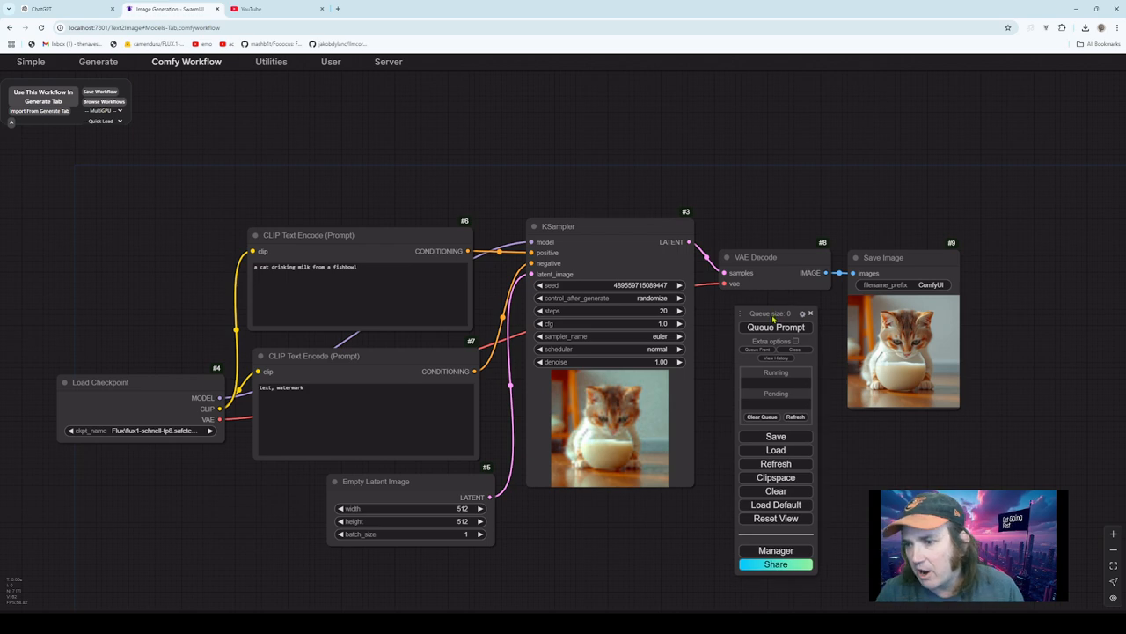
# - Load workflow_patreon_animatediff.json from the workflows folder inside swarmUI
pyautogui.scroll(-1, 924, 426)
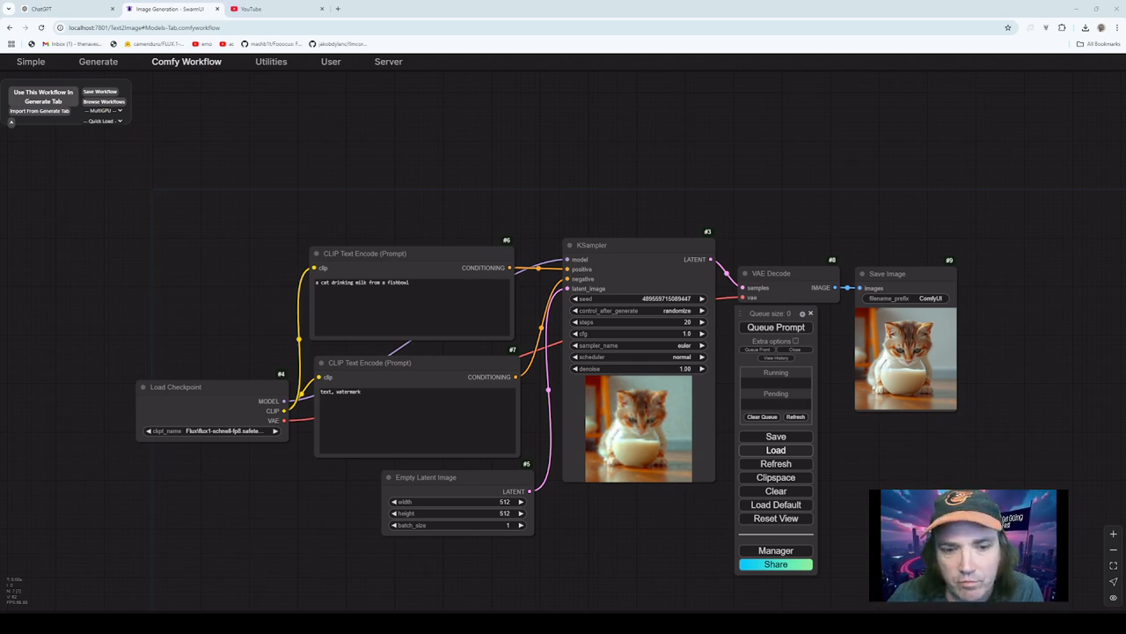
pyautogui.click(776, 449)
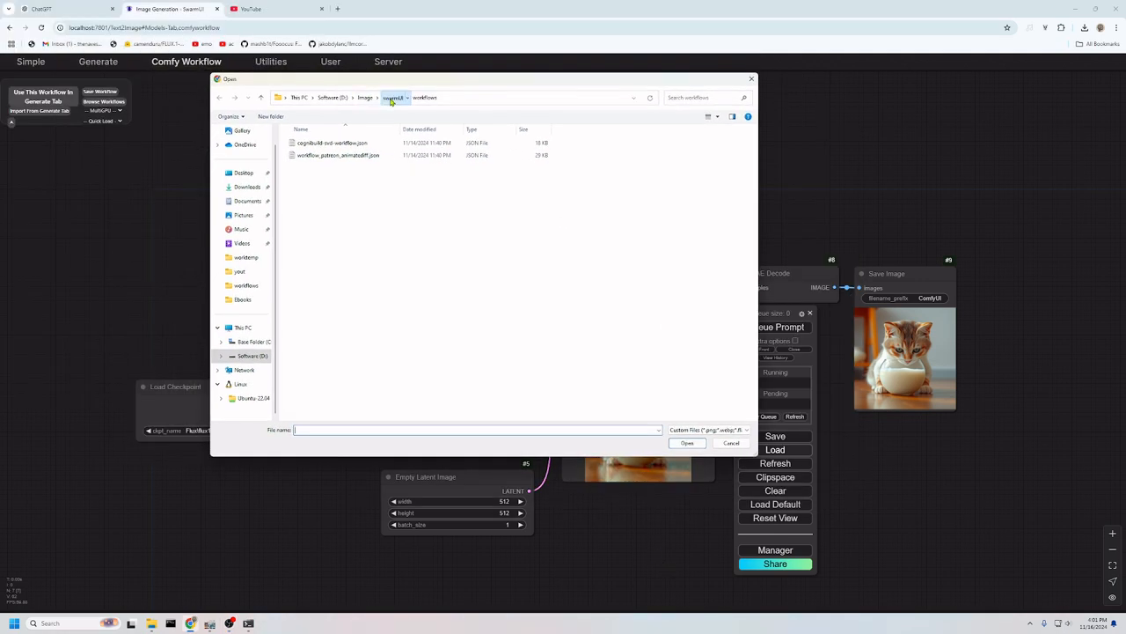
pyautogui.click(393, 98)
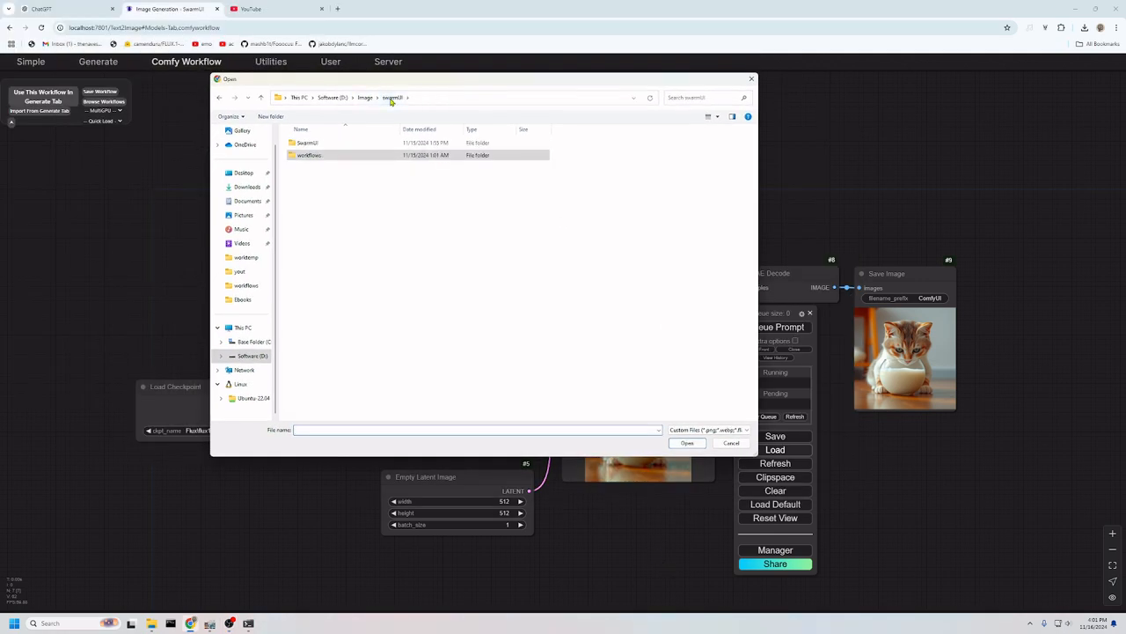
pyautogui.doubleClick(308, 159)
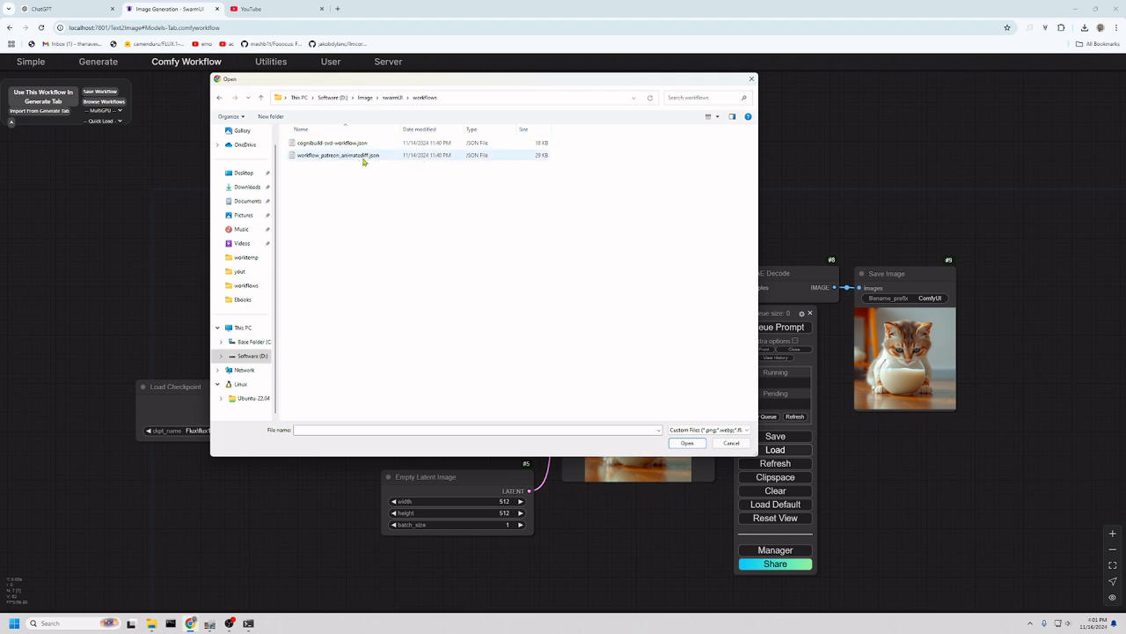
pyautogui.doubleClick(363, 159)
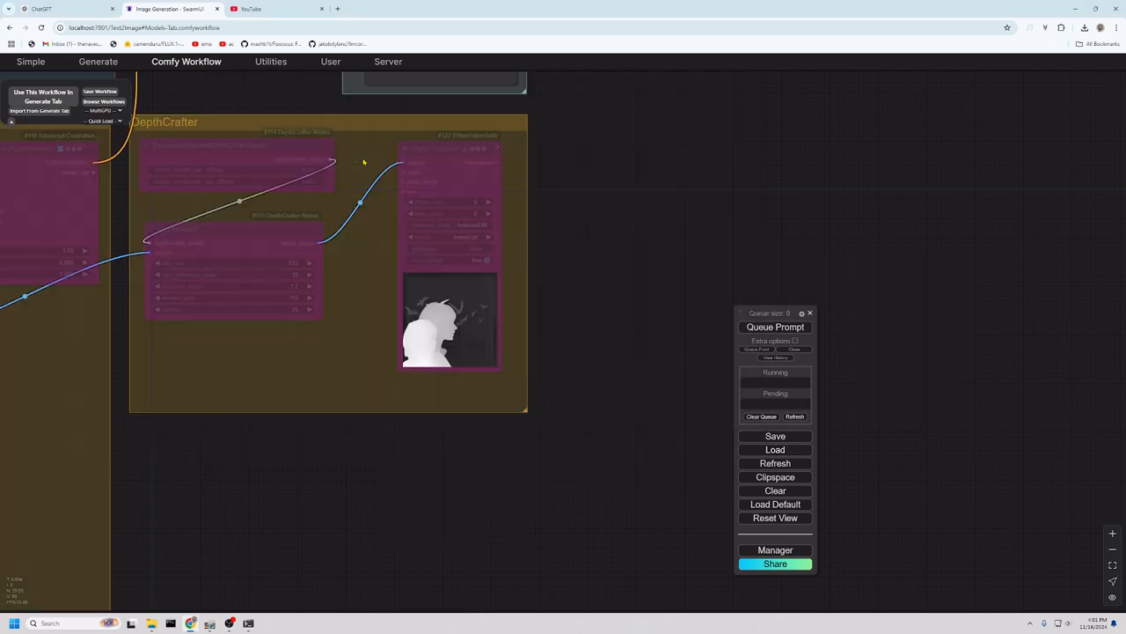
# - Move the floating queue menu to the empty canvas beside the Outputs group and nudge the DepthCrafter group slightly
pyautogui.scroll(-7, 417, 437)
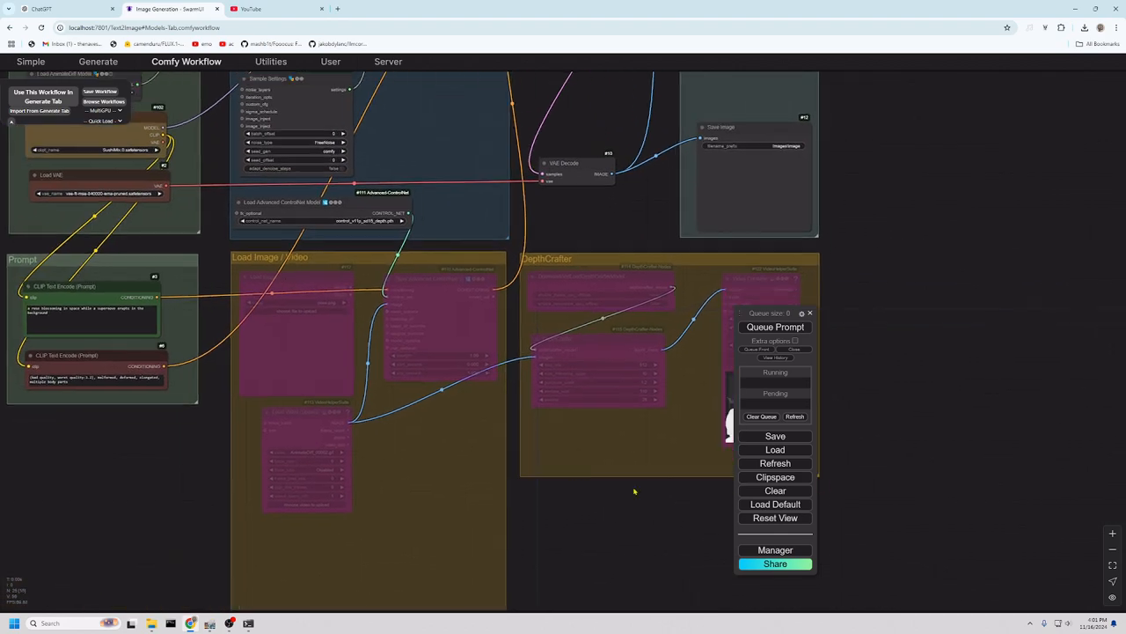
pyautogui.moveTo(603, 190); pyautogui.dragTo(615, 256)
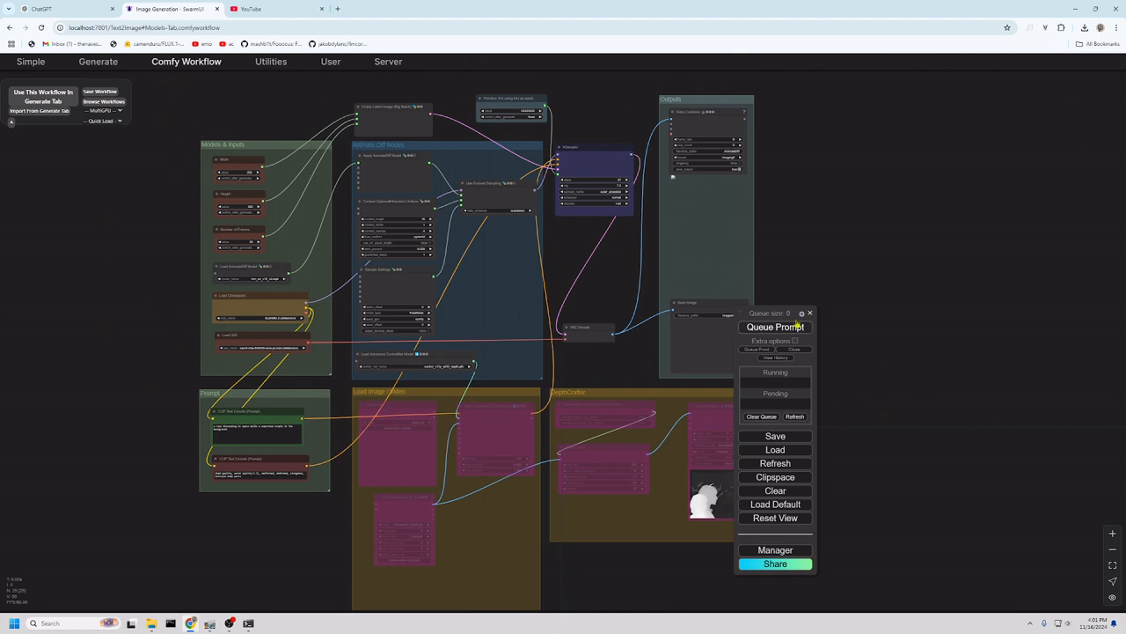
pyautogui.moveTo(786, 314); pyautogui.dragTo(852, 225)
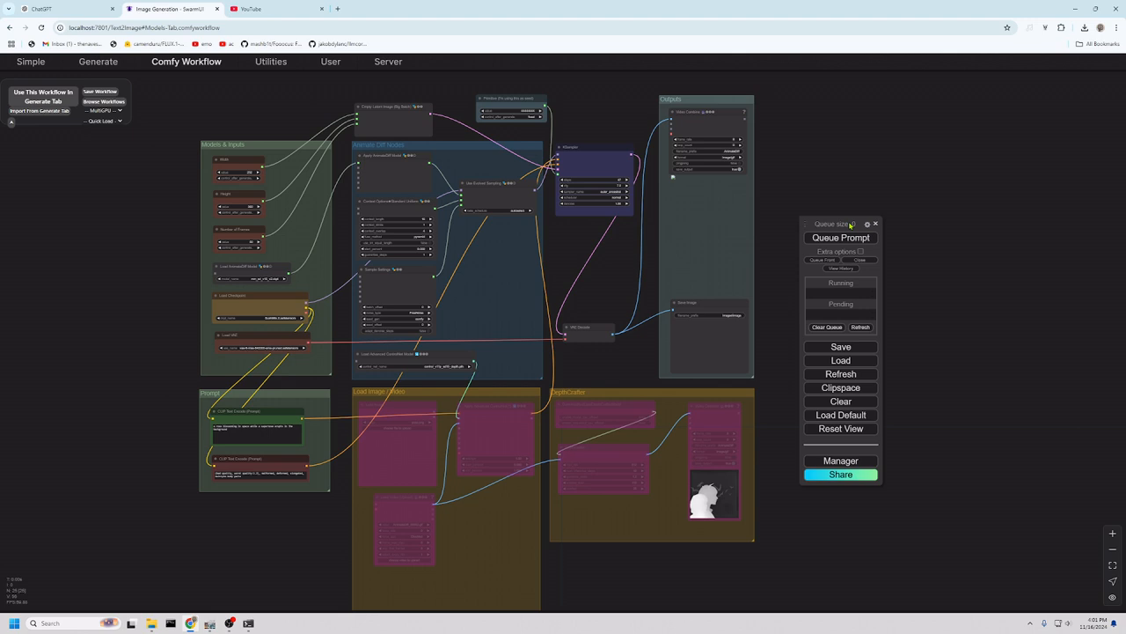
pyautogui.click(641, 399)
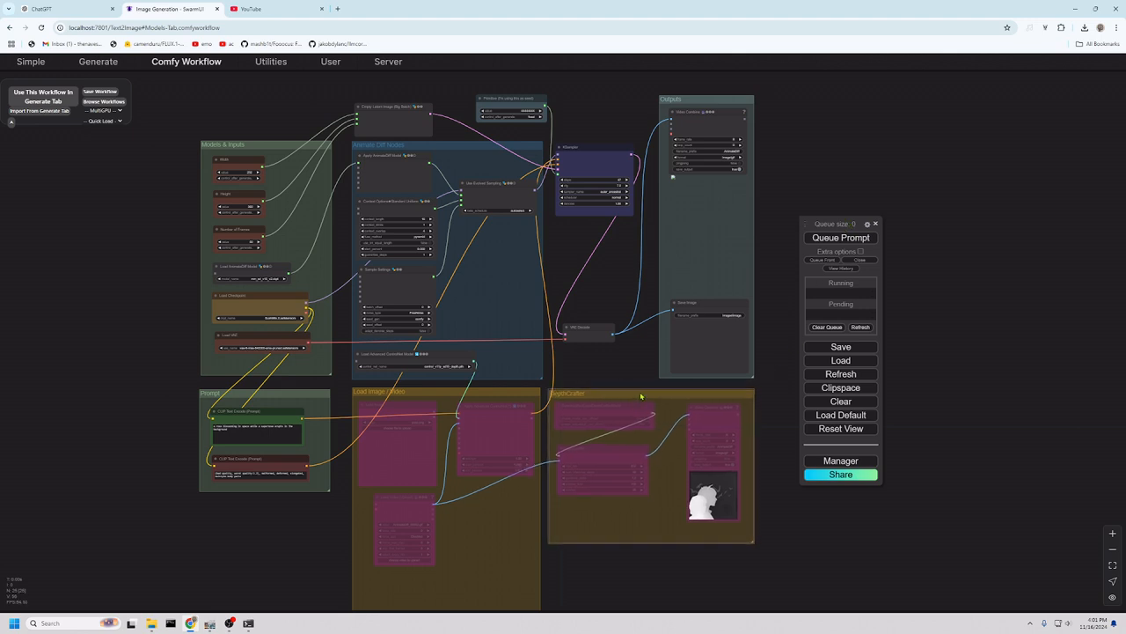
pyautogui.moveTo(641, 396); pyautogui.dragTo(642, 396)
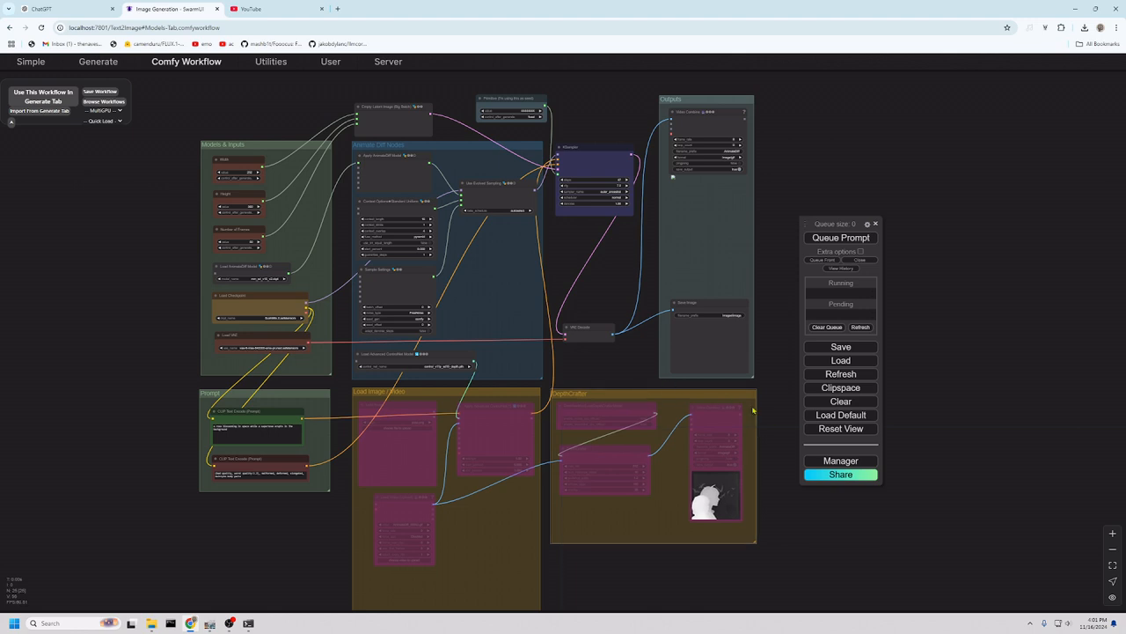
pyautogui.click(230, 623)
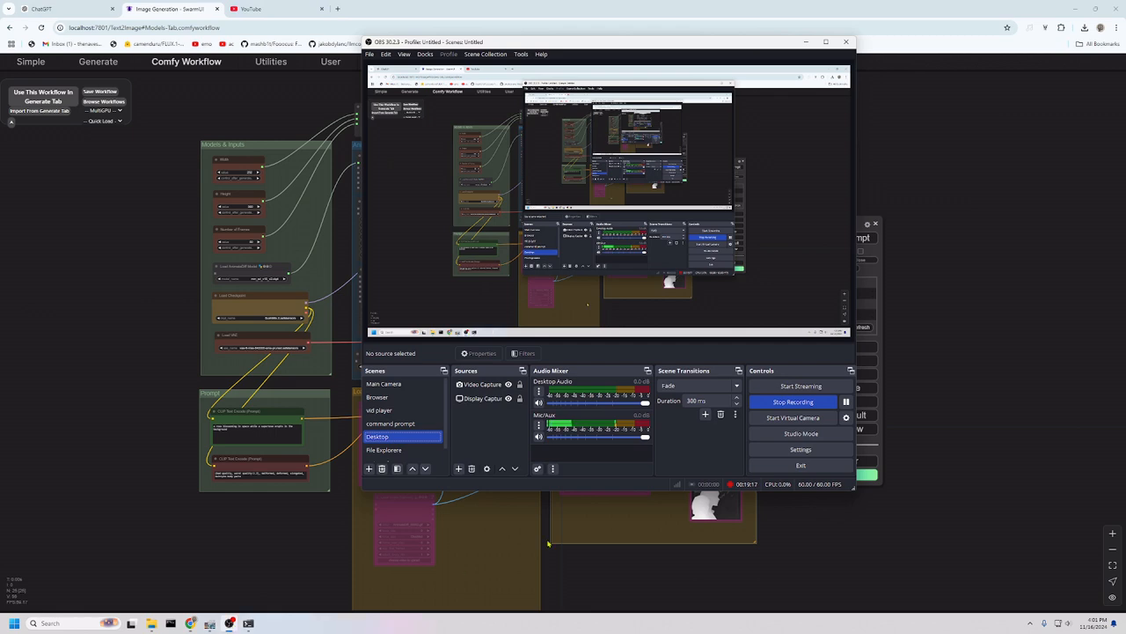
pyautogui.click(387, 384)
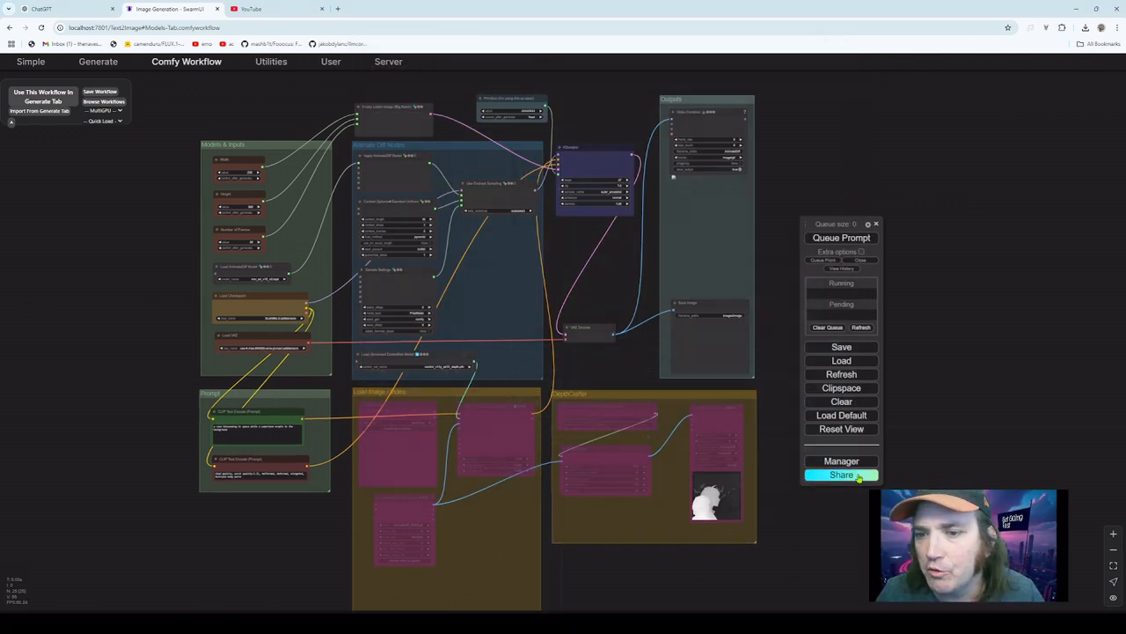
# - Check the loaded workflow for missing custom nodes in the ComfyUI Manager and close the list
pyautogui.click(836, 460)
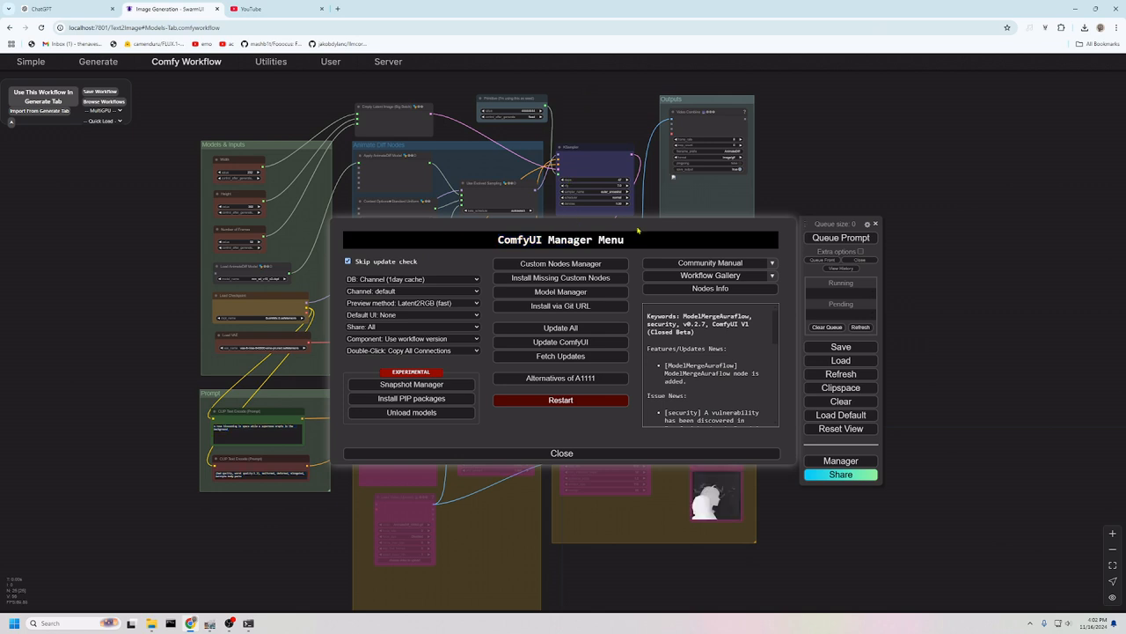
pyautogui.click(545, 278)
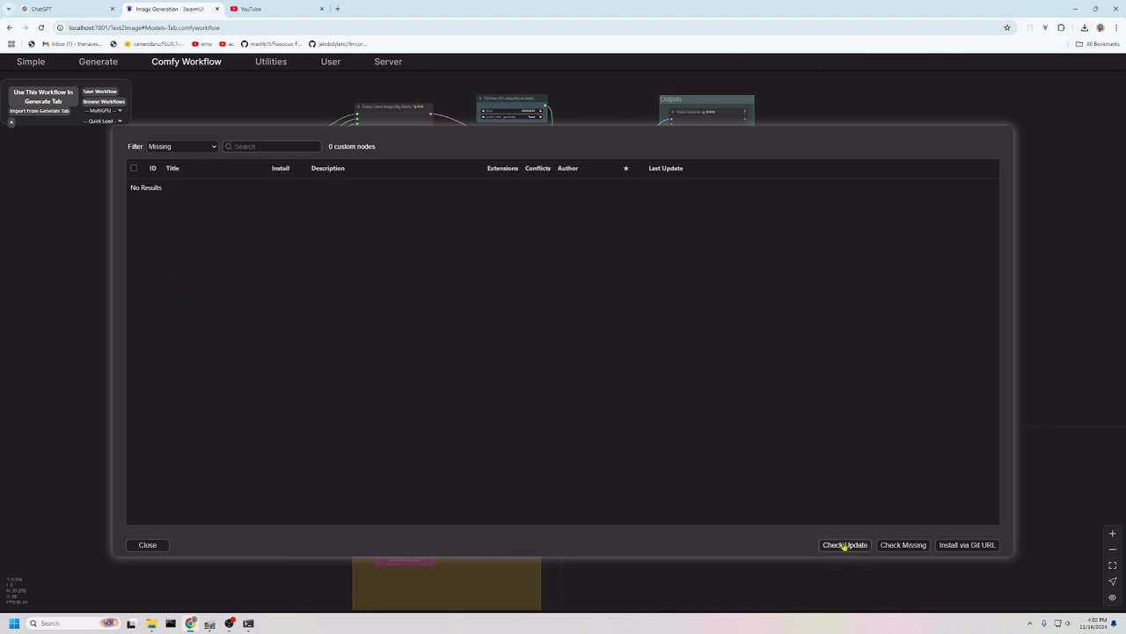
pyautogui.click(147, 545)
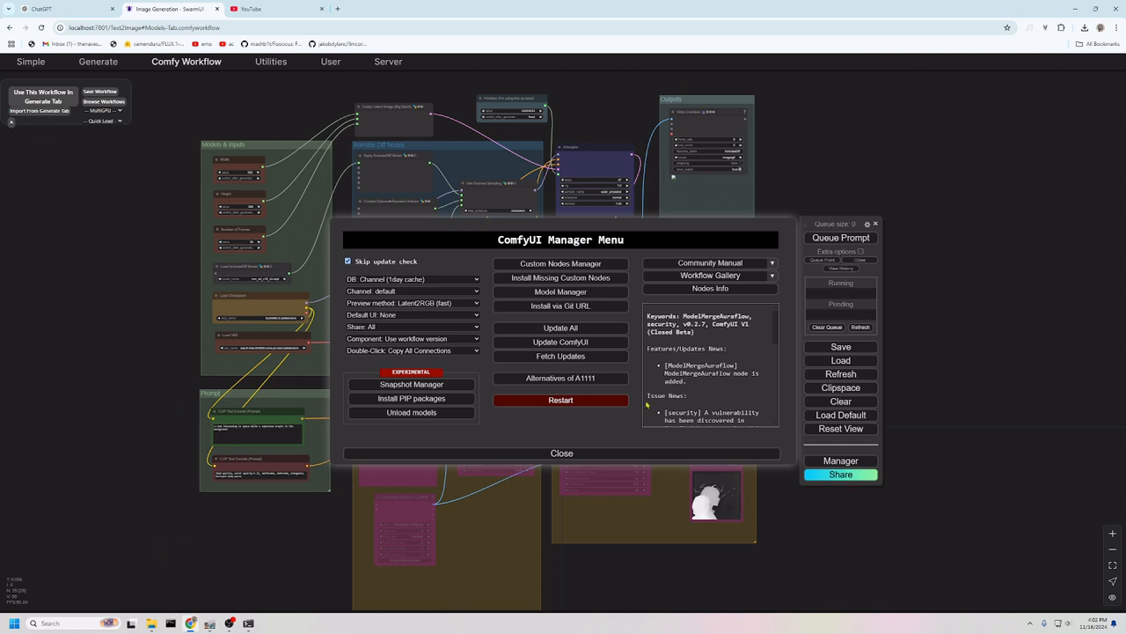
# - Recheck the workflow for missing custom nodes in the ComfyUI Manager, close the manager and hide the floating queue menu
pyautogui.click(581, 452)
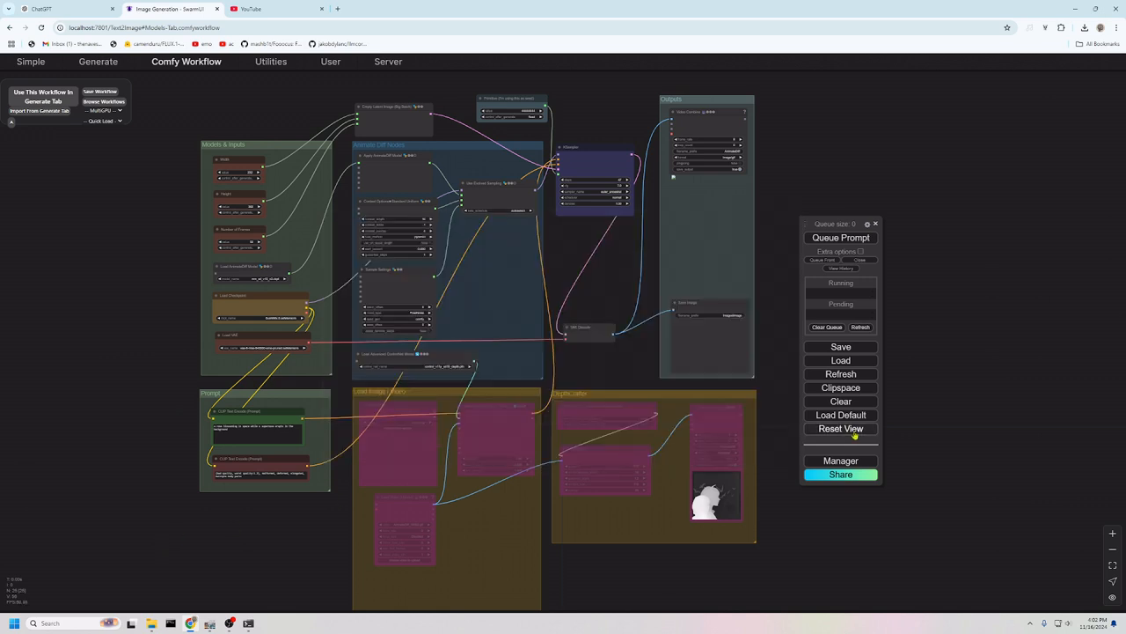
pyautogui.click(839, 460)
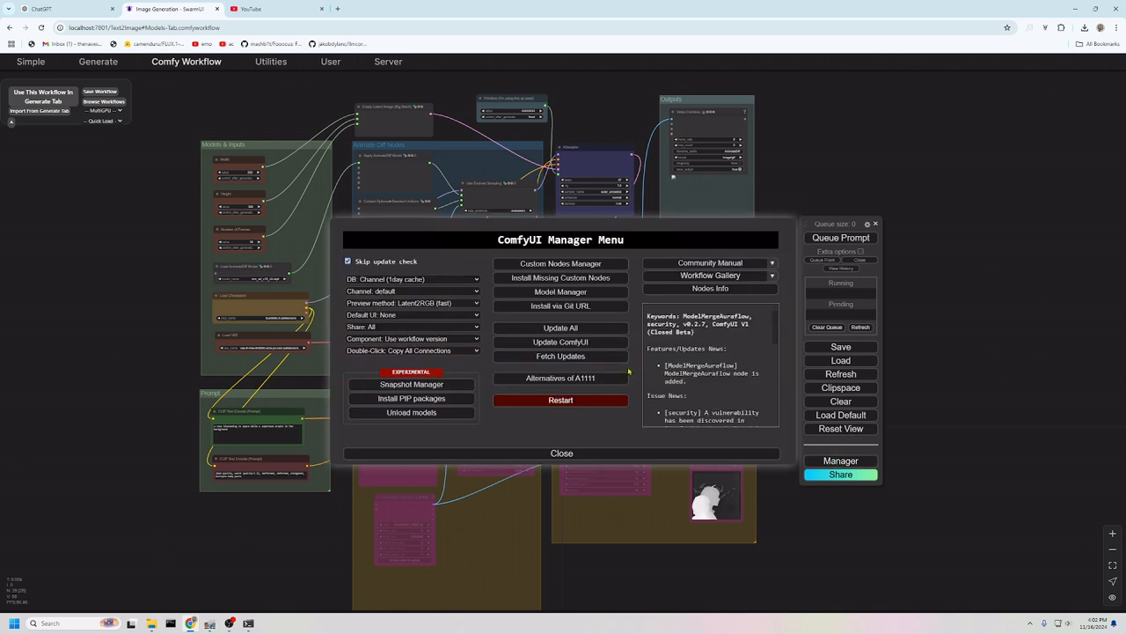
pyautogui.click(571, 281)
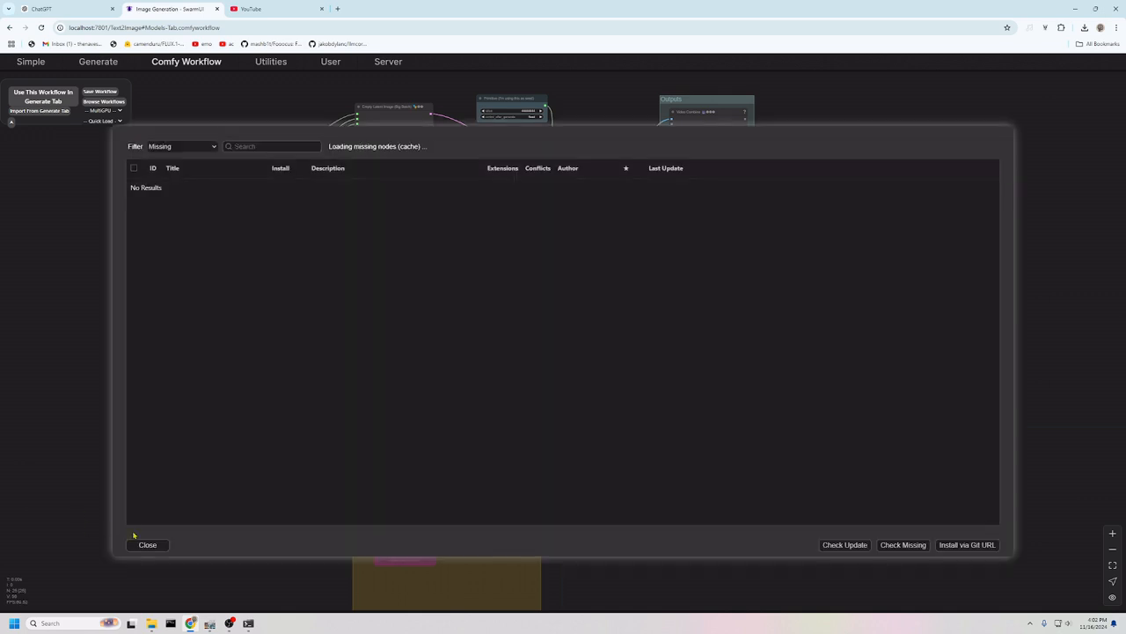
pyautogui.click(142, 551)
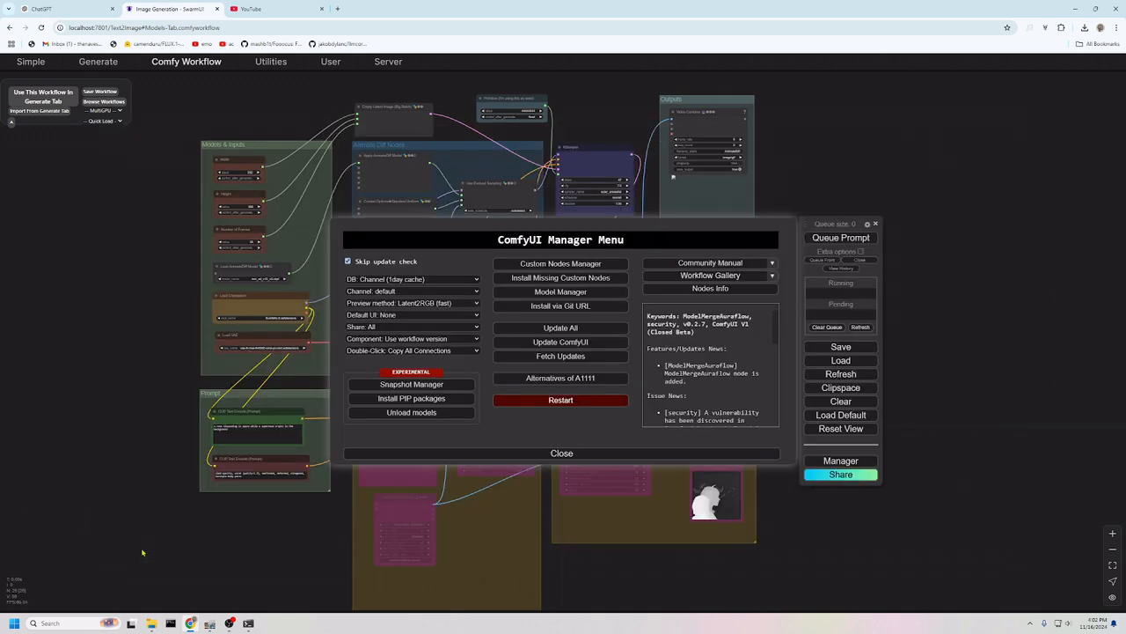
pyautogui.click(876, 224)
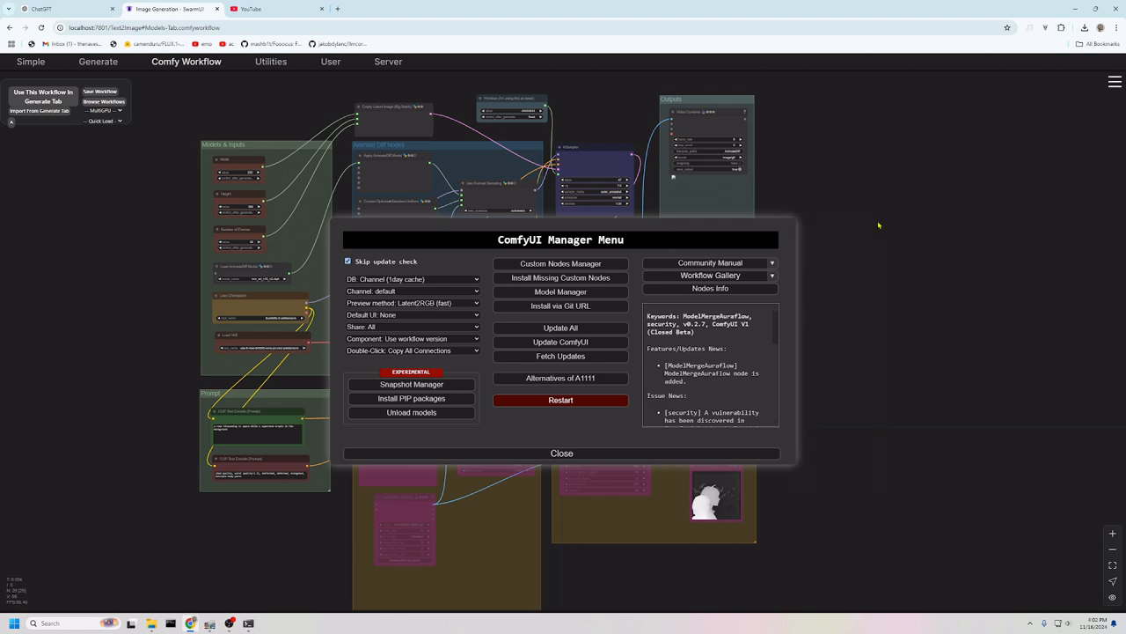
pyautogui.click(558, 452)
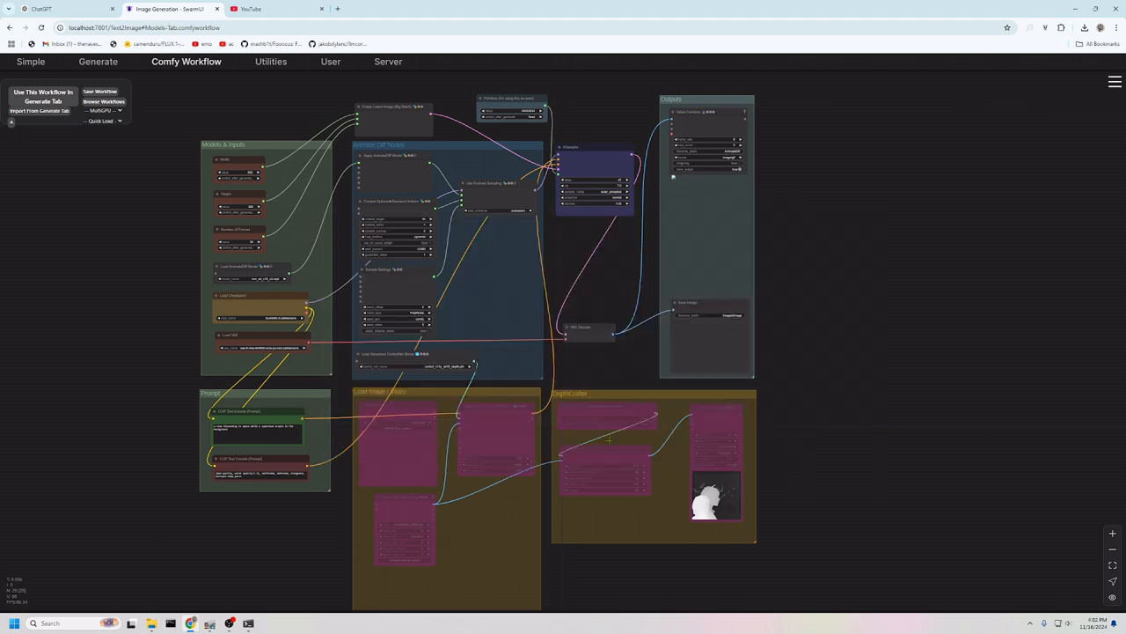
# - Set the Number of Frames value in the Models & Inputs group to 29
pyautogui.scroll(2, 798, 406)
pyautogui.moveTo(837, 393); pyautogui.dragTo(1054, 402)
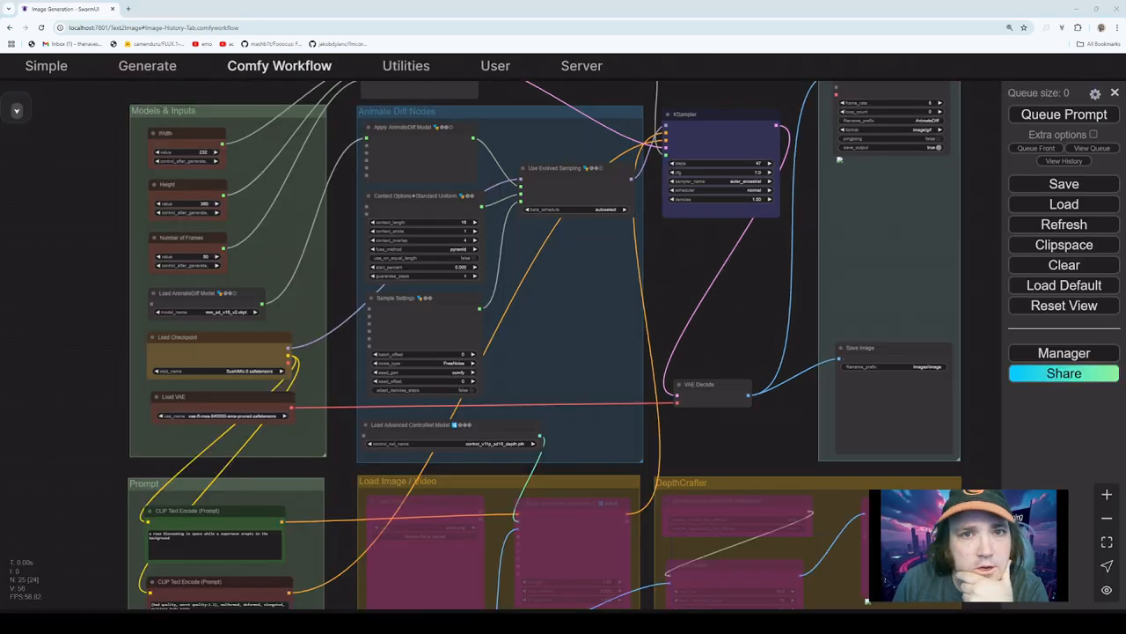
pyautogui.moveTo(116, 171); pyautogui.dragTo(115, 169)
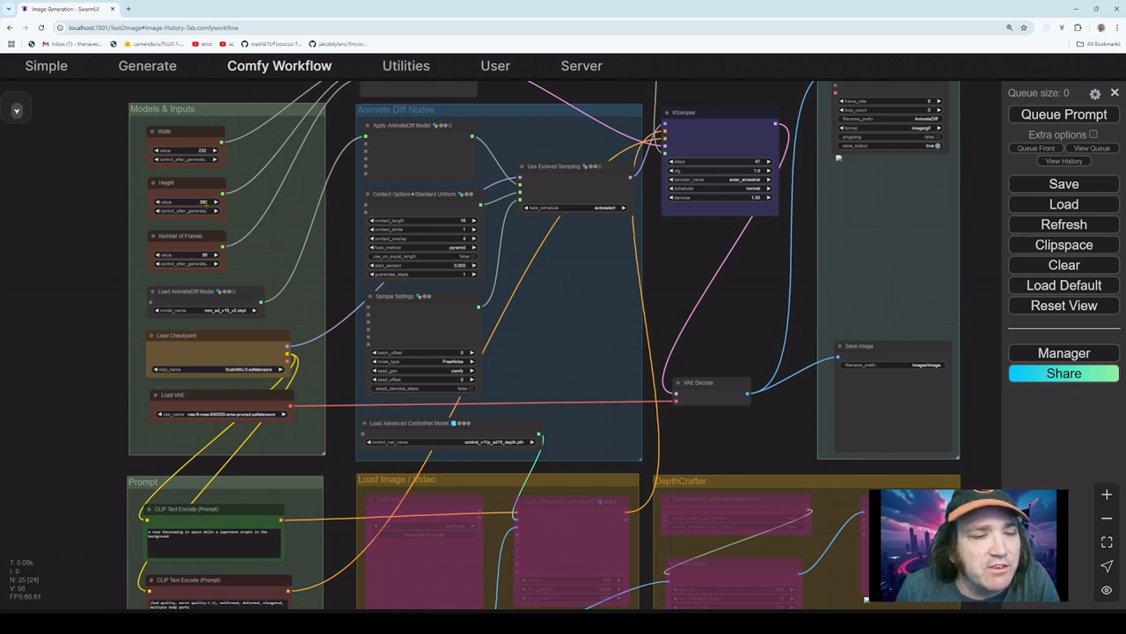
pyautogui.moveTo(344, 208); pyautogui.dragTo(328, 297)
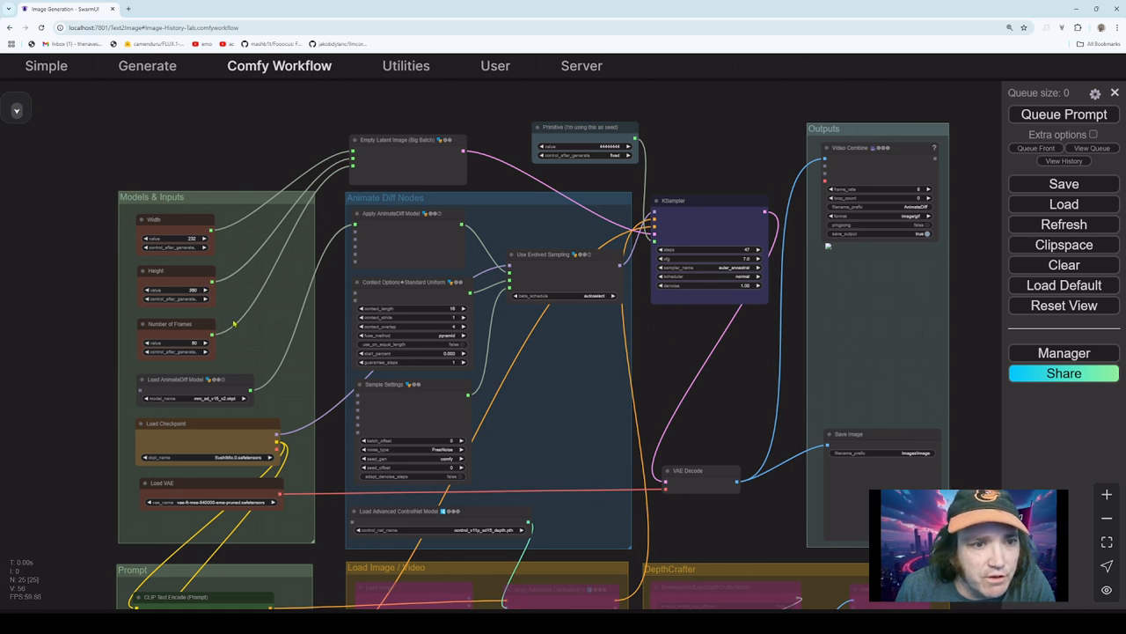
pyautogui.moveTo(231, 351); pyautogui.dragTo(253, 325)
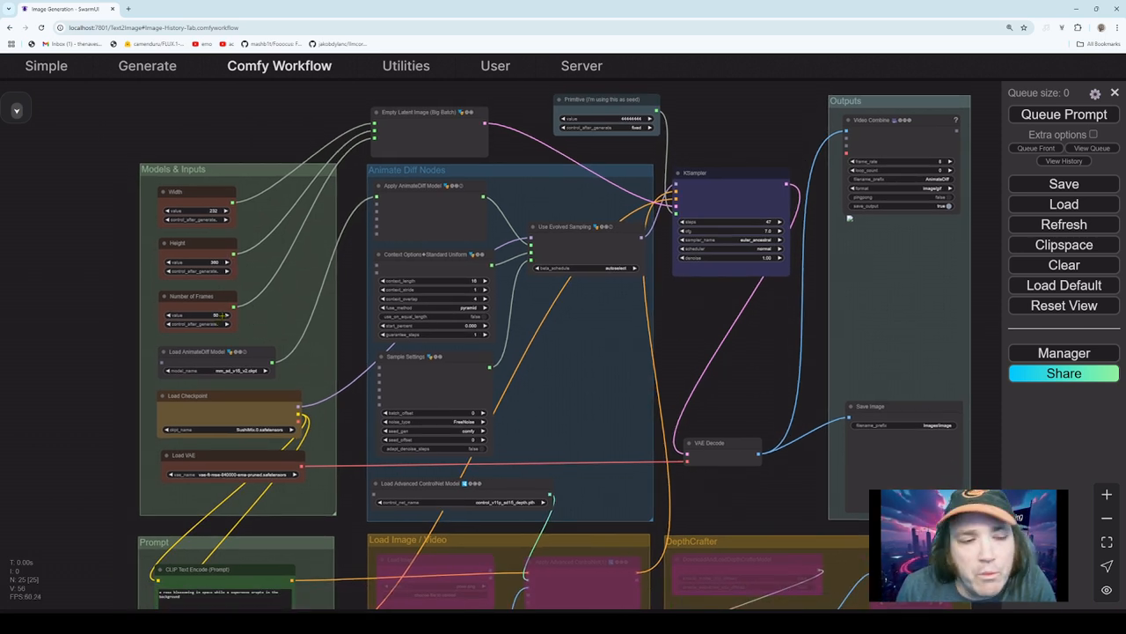
pyautogui.click(225, 314)
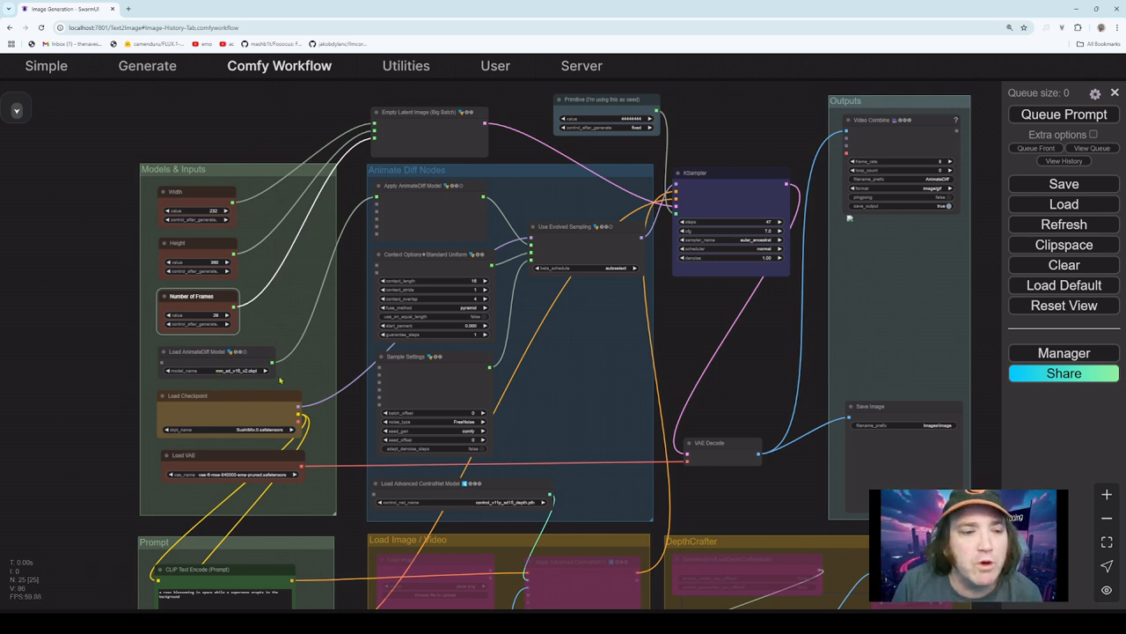
# - Cycle through the available motion models in the Load AnimateDiff Model node and return to mm_sd_v15_v2.ckpt
pyautogui.click(265, 371)
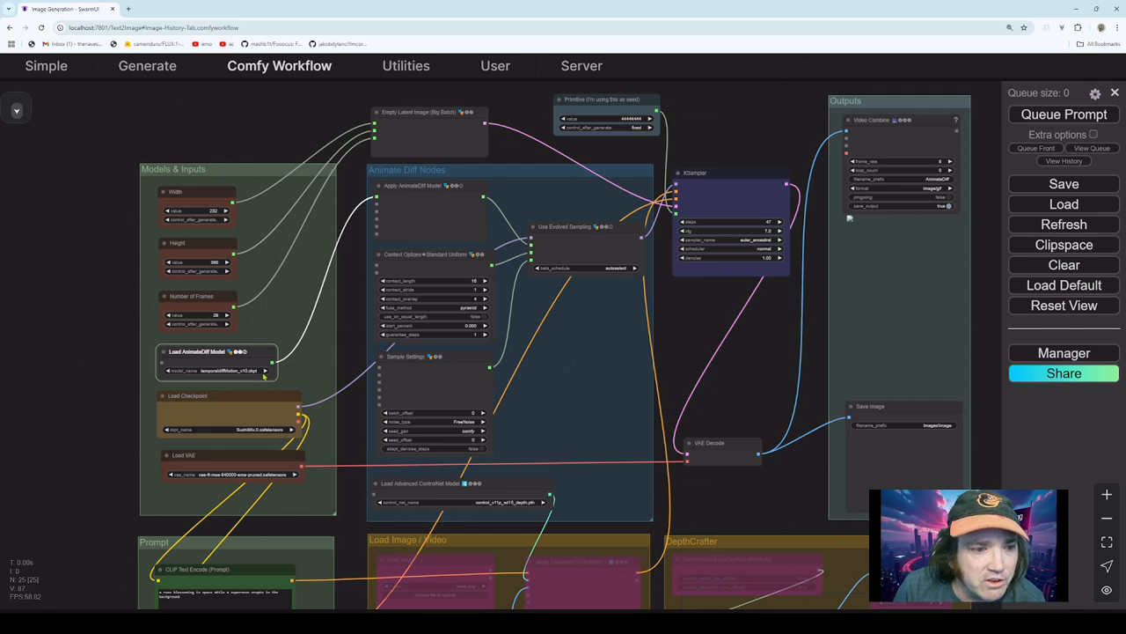
pyautogui.click(265, 372)
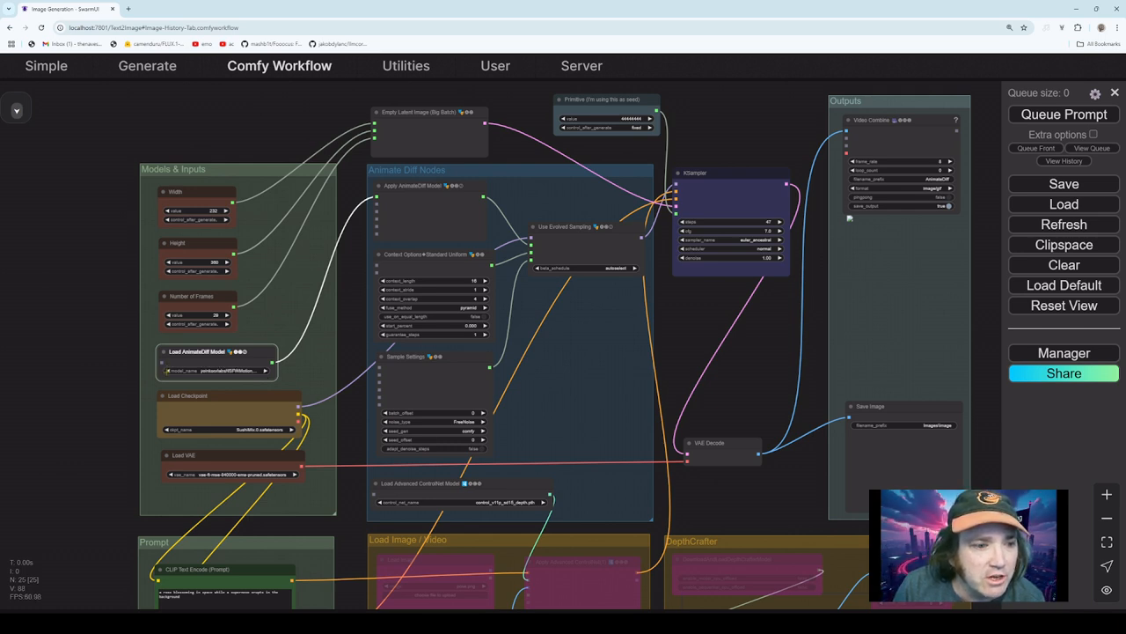
pyautogui.click(168, 371)
pyautogui.click(168, 371)
pyautogui.click(168, 372)
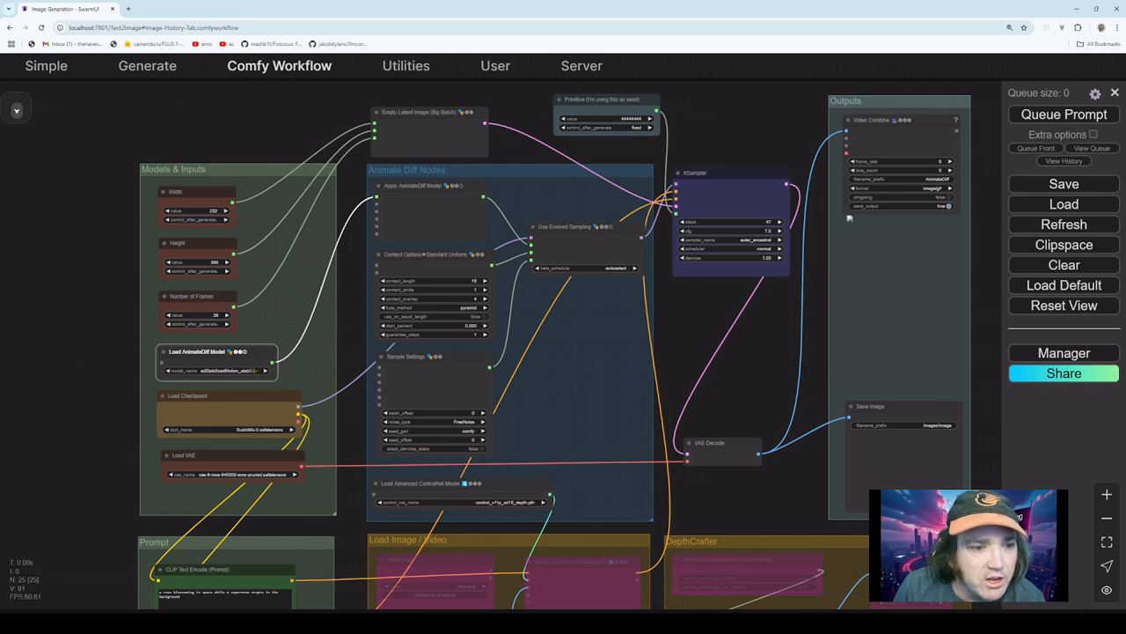
pyautogui.click(266, 372)
pyautogui.click(266, 371)
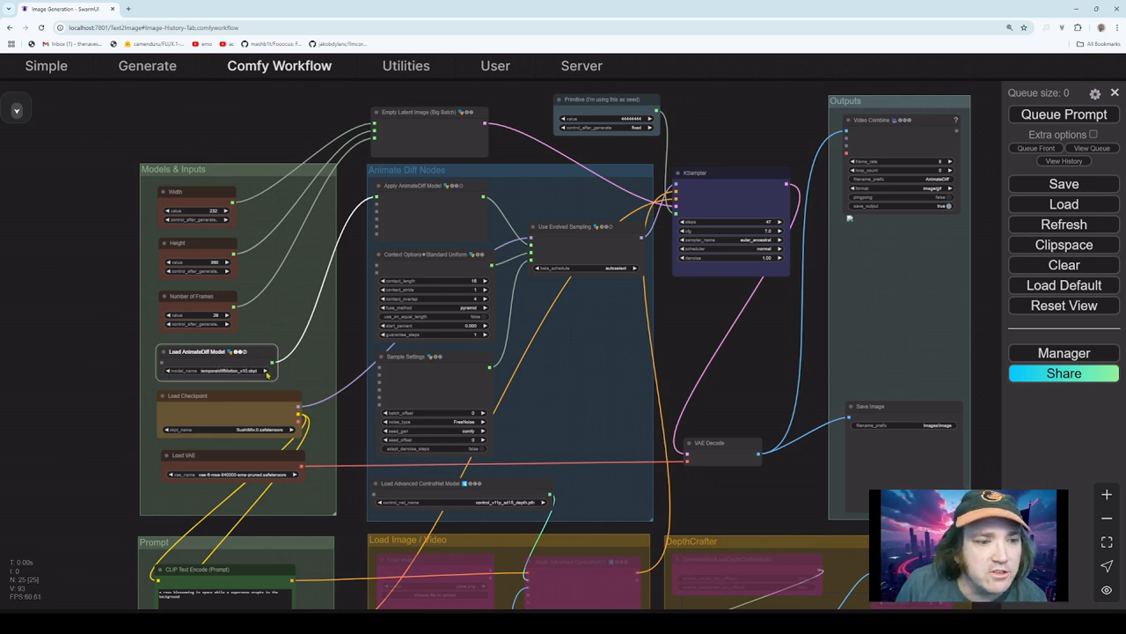
pyautogui.click(167, 371)
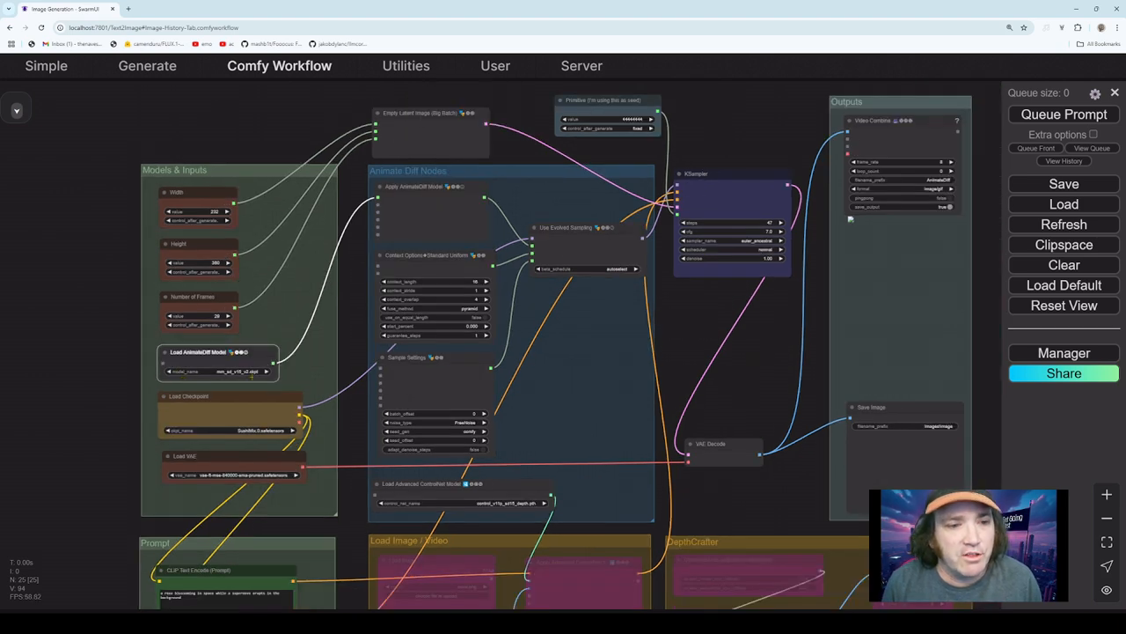
# - Choose dreamshaper_8.safetensors as the model in the Load Checkpoint node
pyautogui.moveTo(312, 377); pyautogui.dragTo(322, 352)
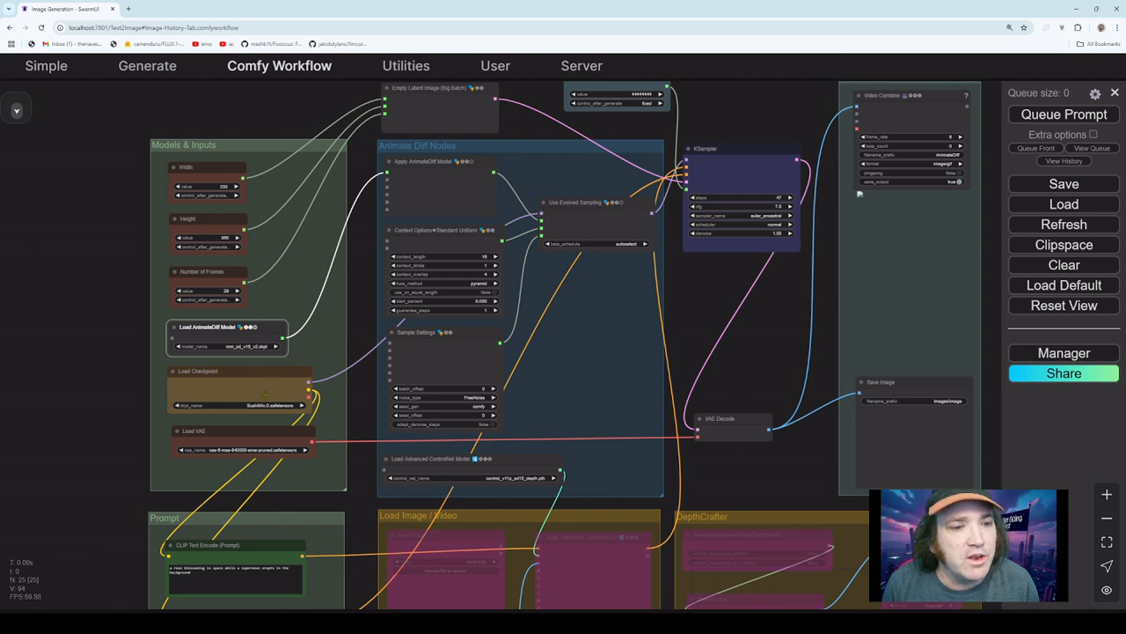
pyautogui.click(301, 405)
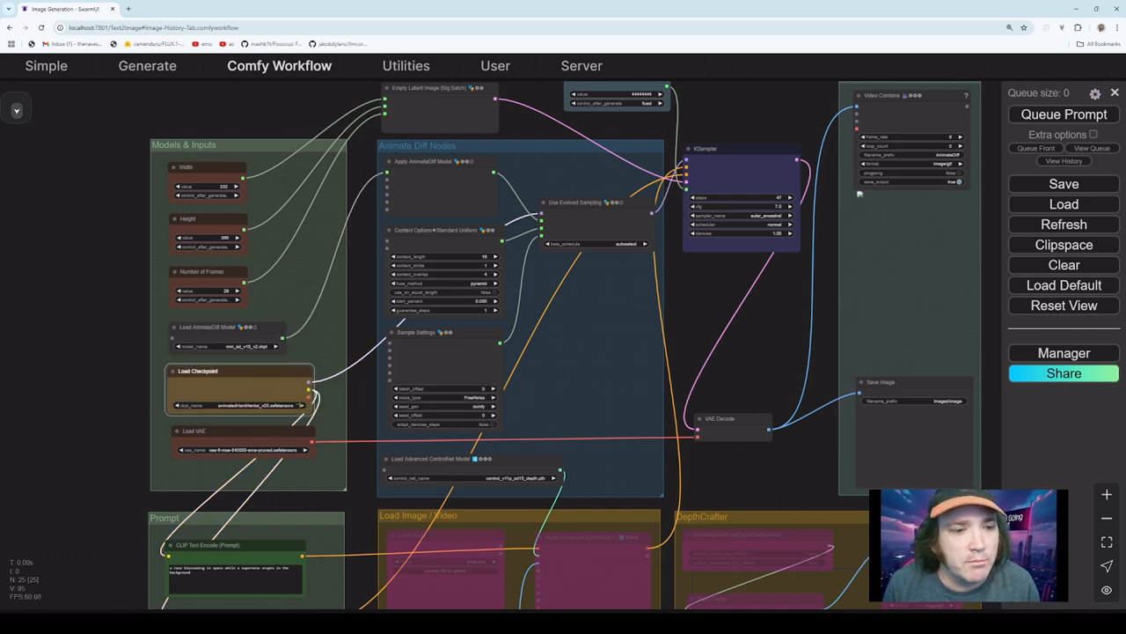
pyautogui.click(301, 405)
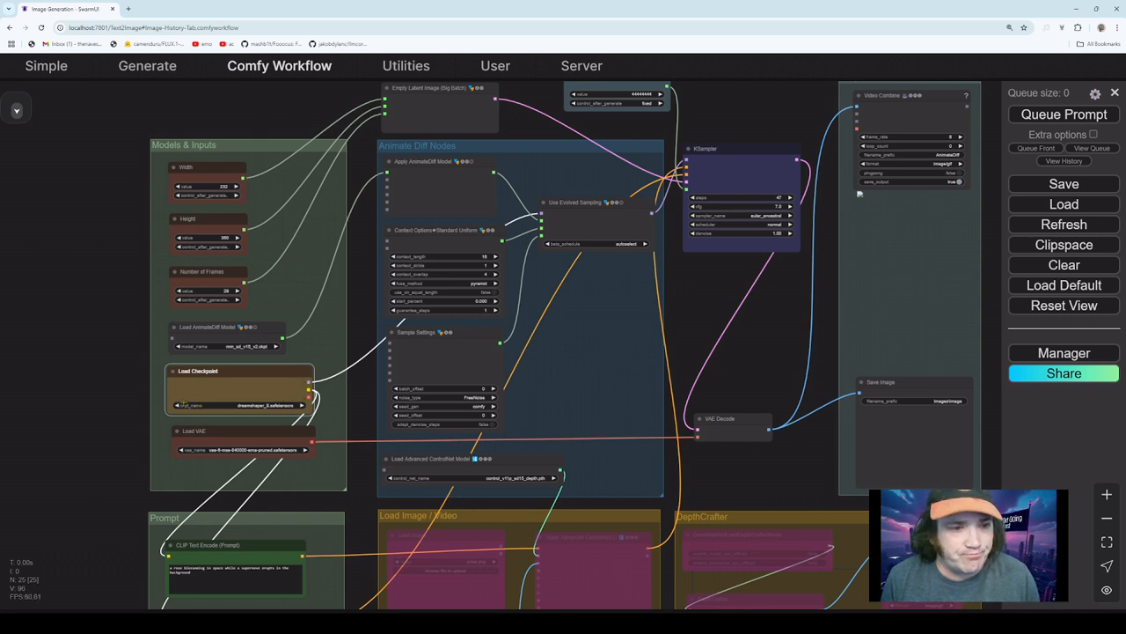
pyautogui.click(180, 405)
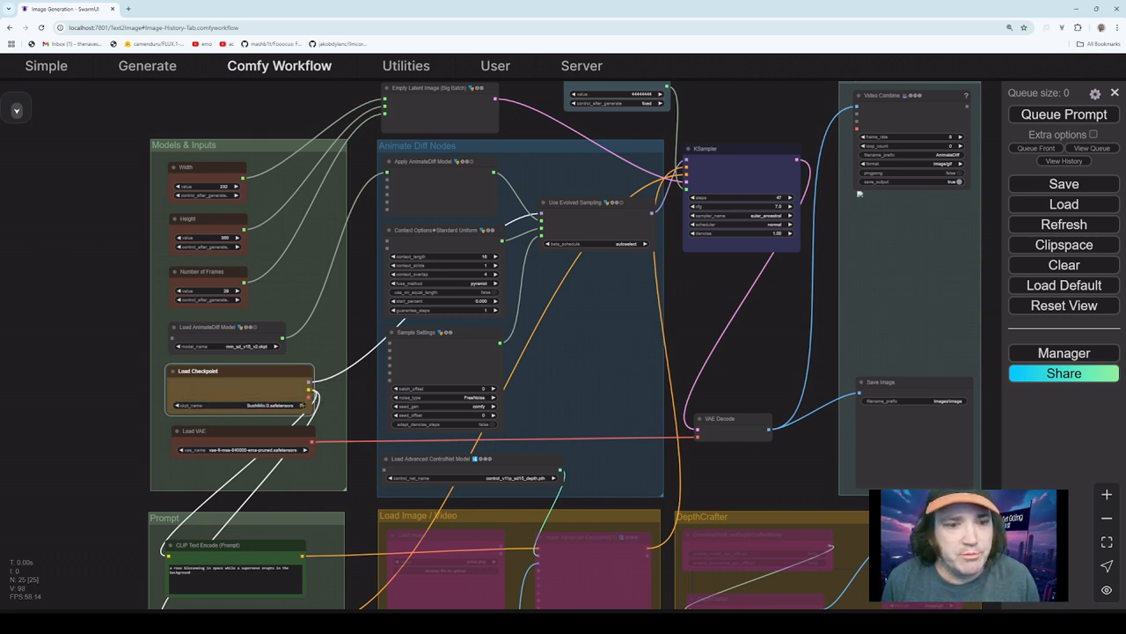
pyautogui.click(302, 405)
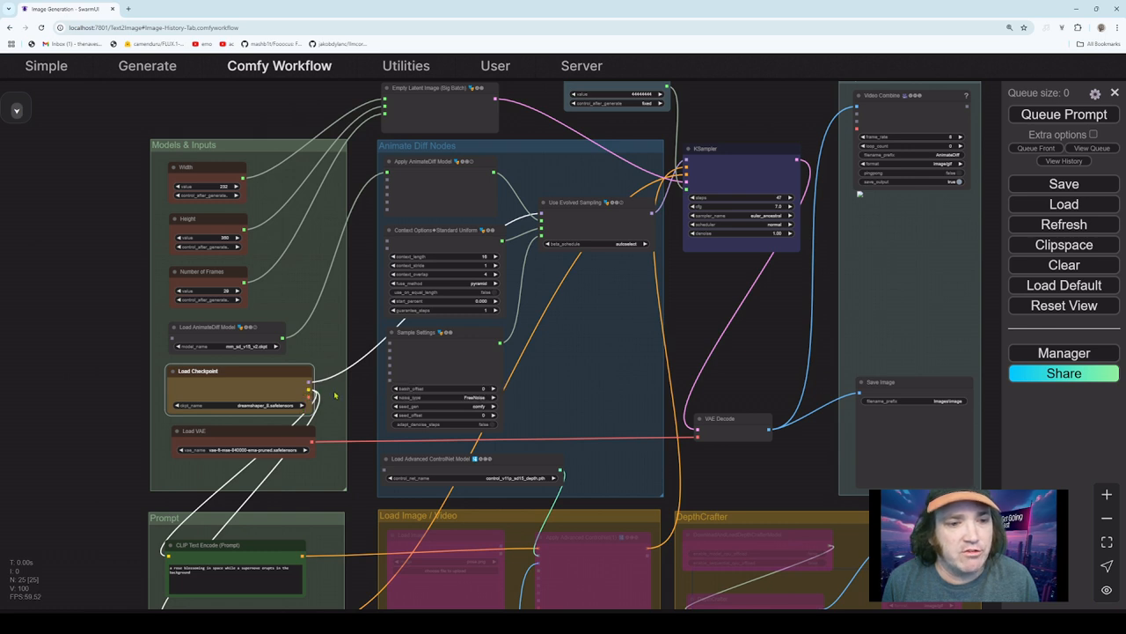
# - Inspect the VAE choice in the Load VAE node and the positive prompt text in the Prompt group
pyautogui.moveTo(352, 424); pyautogui.dragTo(352, 371)
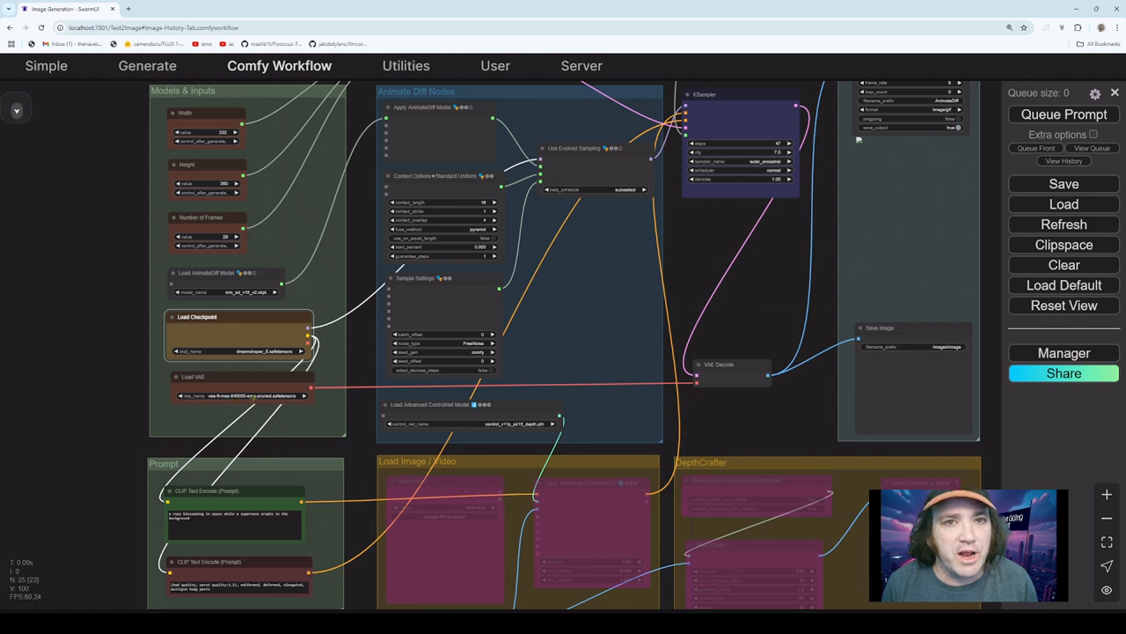
pyautogui.click(180, 398)
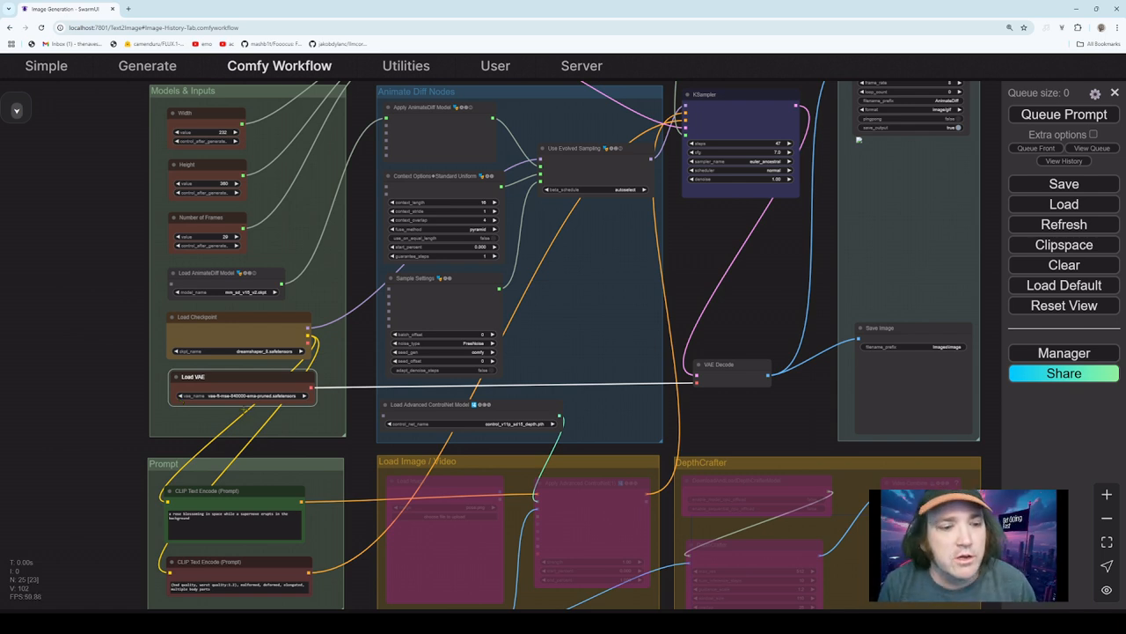
pyautogui.moveTo(319, 456); pyautogui.dragTo(337, 396)
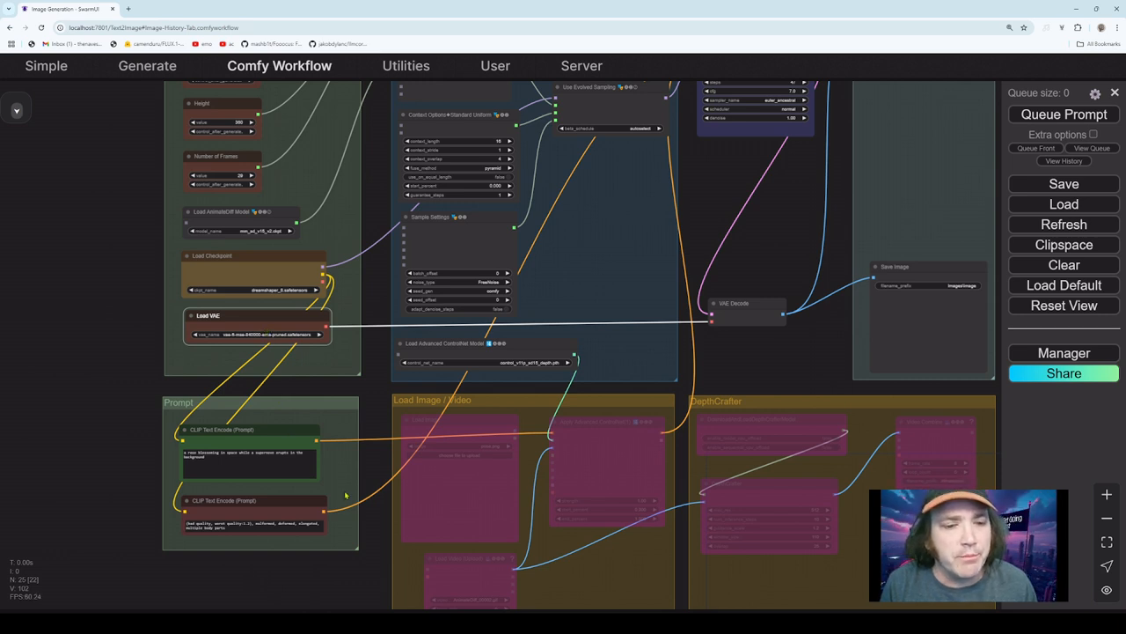
pyautogui.moveTo(345, 495); pyautogui.dragTo(385, 377)
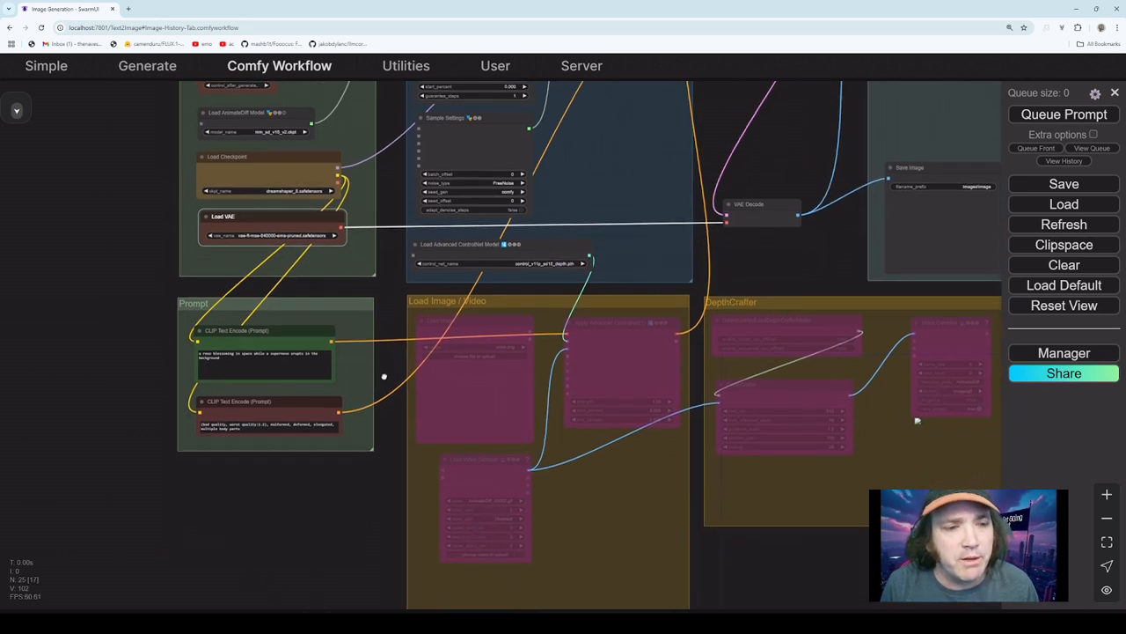
pyautogui.click(246, 368)
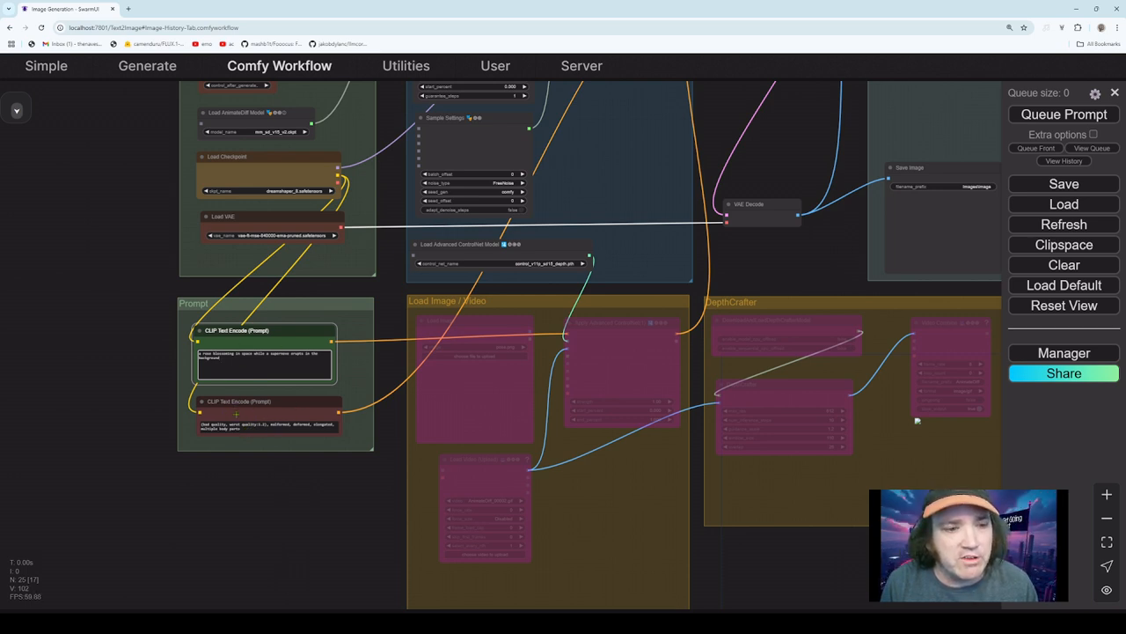
# - Examine the prompt conditioning links through the ControlNet and AnimateDiff nodes to the KSampler, plus the Video Combine output settings
pyautogui.moveTo(357, 458); pyautogui.dragTo(255, 569)
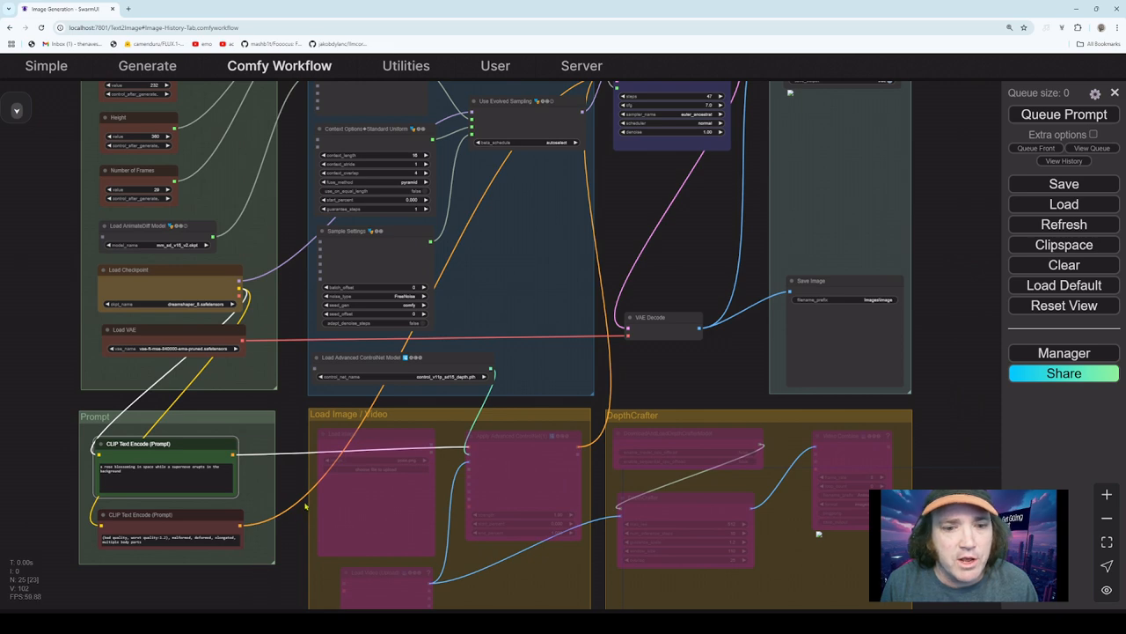
pyautogui.moveTo(305, 504); pyautogui.dragTo(281, 522)
pyautogui.scroll(4, 473, 487)
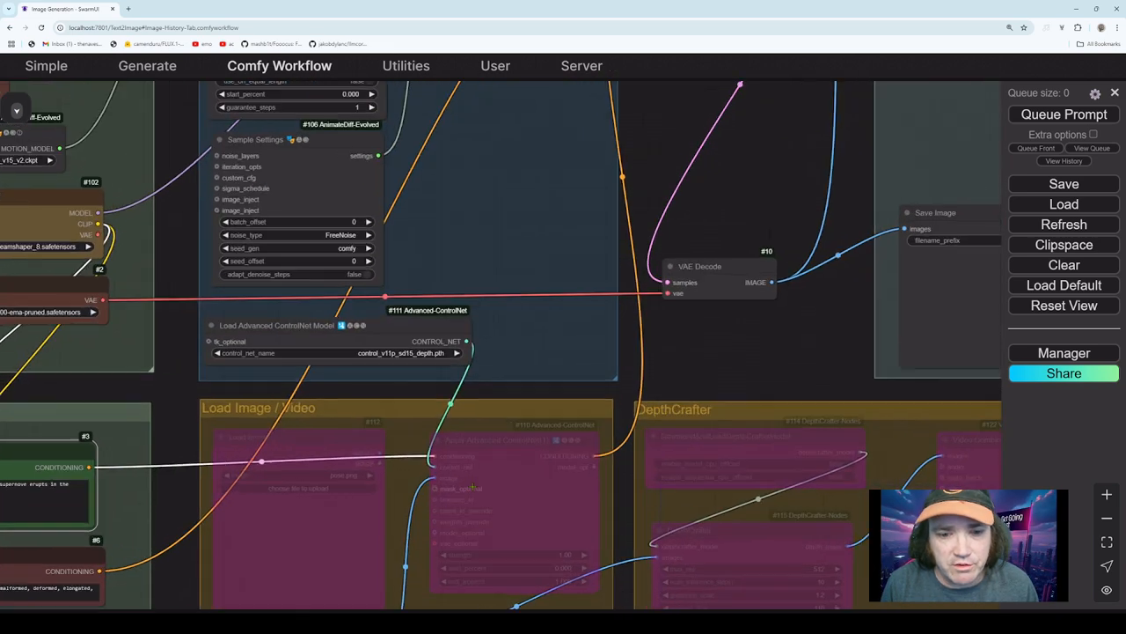
pyautogui.moveTo(387, 313); pyautogui.dragTo(257, 543)
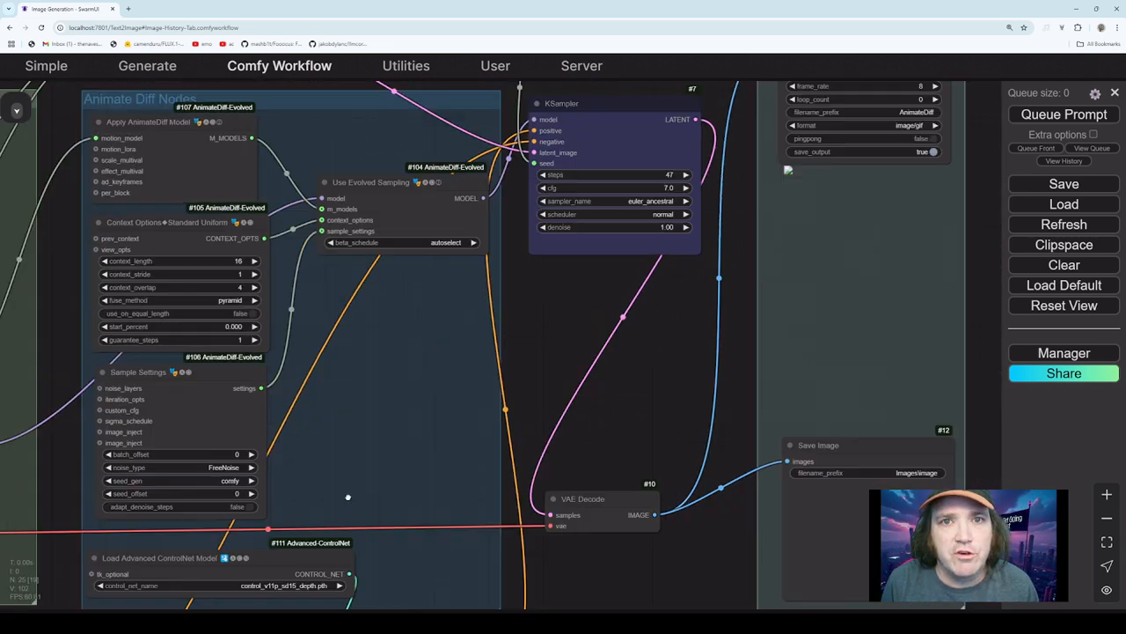
pyautogui.moveTo(520, 112); pyautogui.dragTo(457, 238)
pyautogui.moveTo(452, 448); pyautogui.dragTo(671, 184)
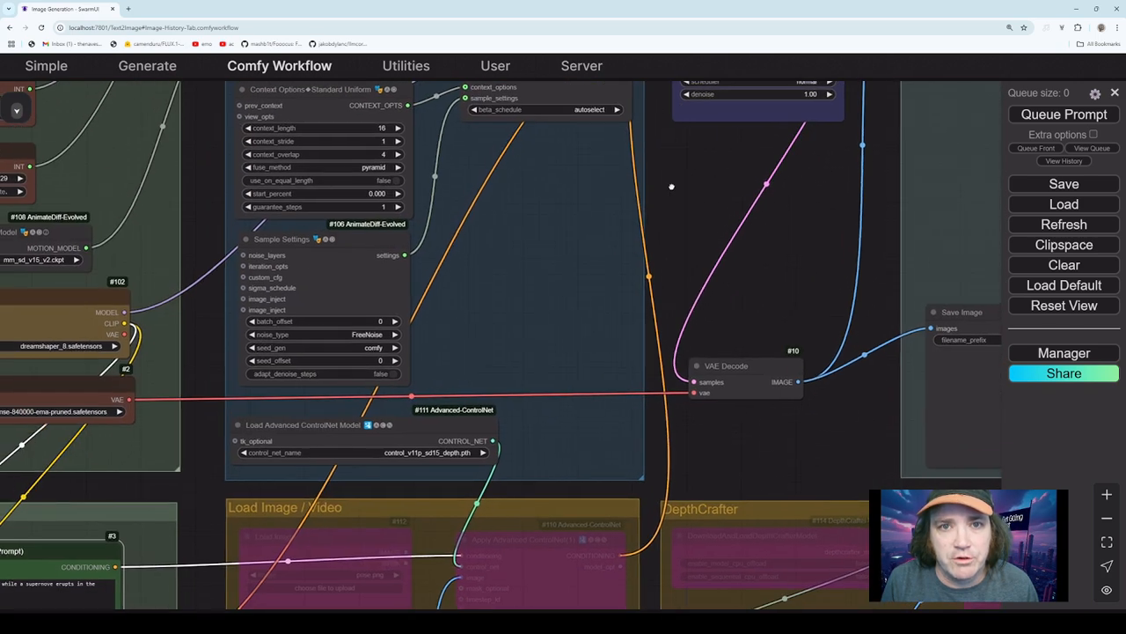
pyautogui.moveTo(284, 604); pyautogui.dragTo(377, 429)
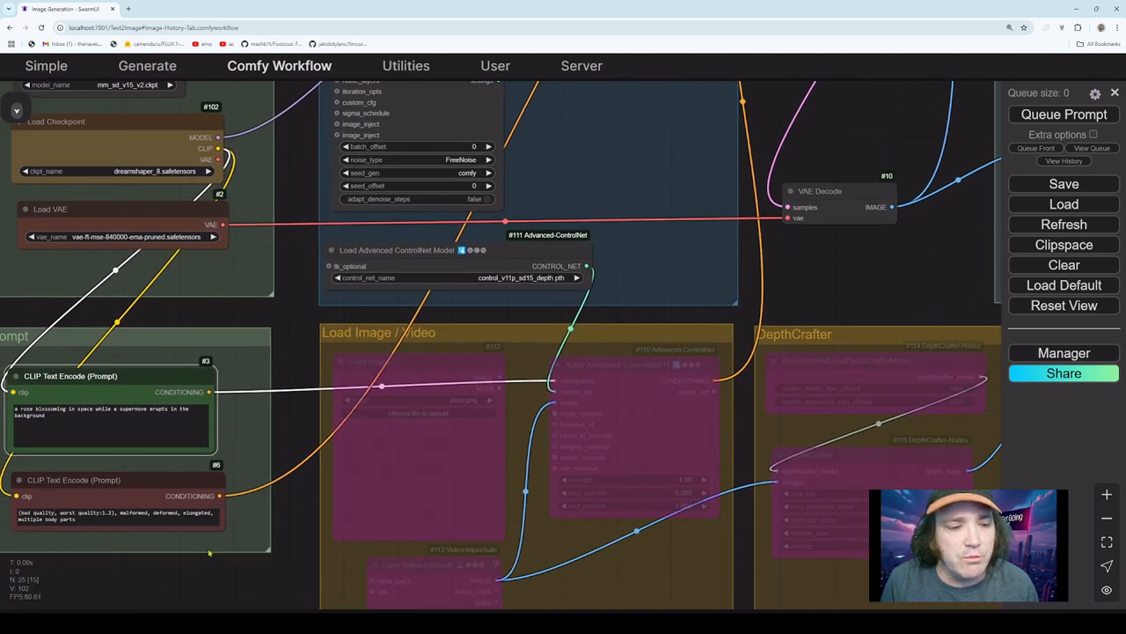
pyautogui.moveTo(210, 552); pyautogui.dragTo(268, 542)
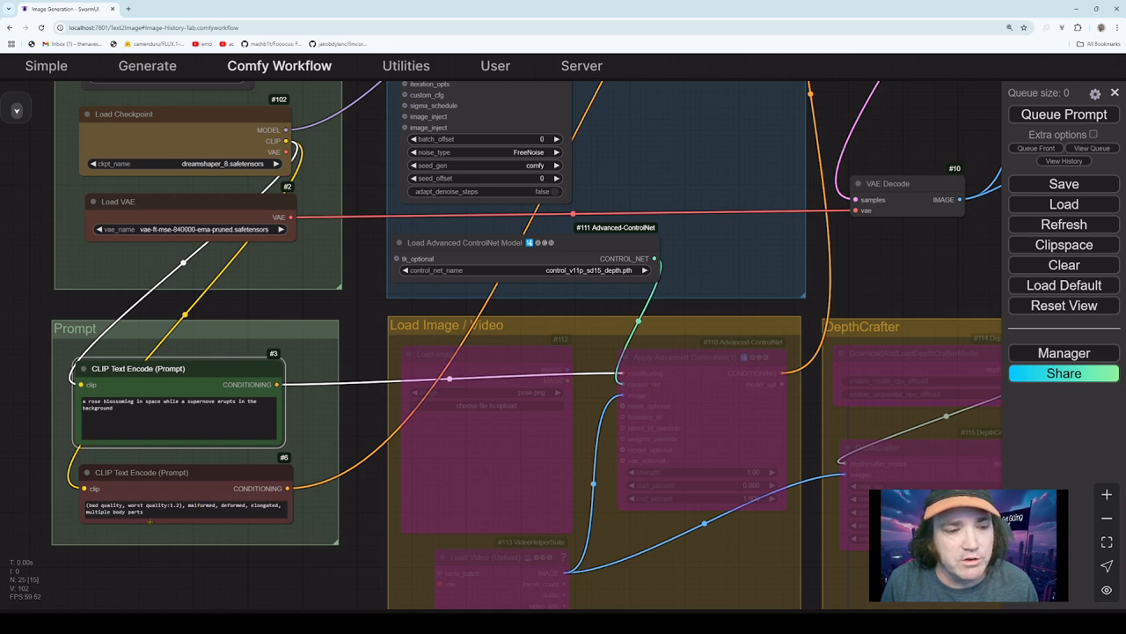
pyautogui.moveTo(334, 526); pyautogui.dragTo(300, 520)
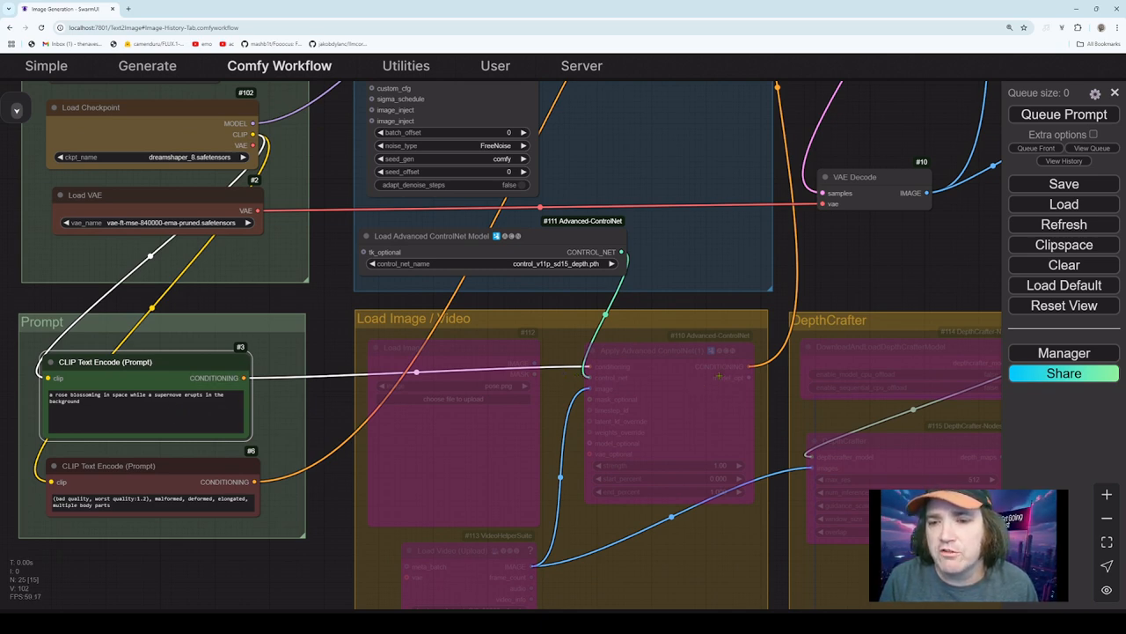
pyautogui.moveTo(768, 406); pyautogui.dragTo(637, 488)
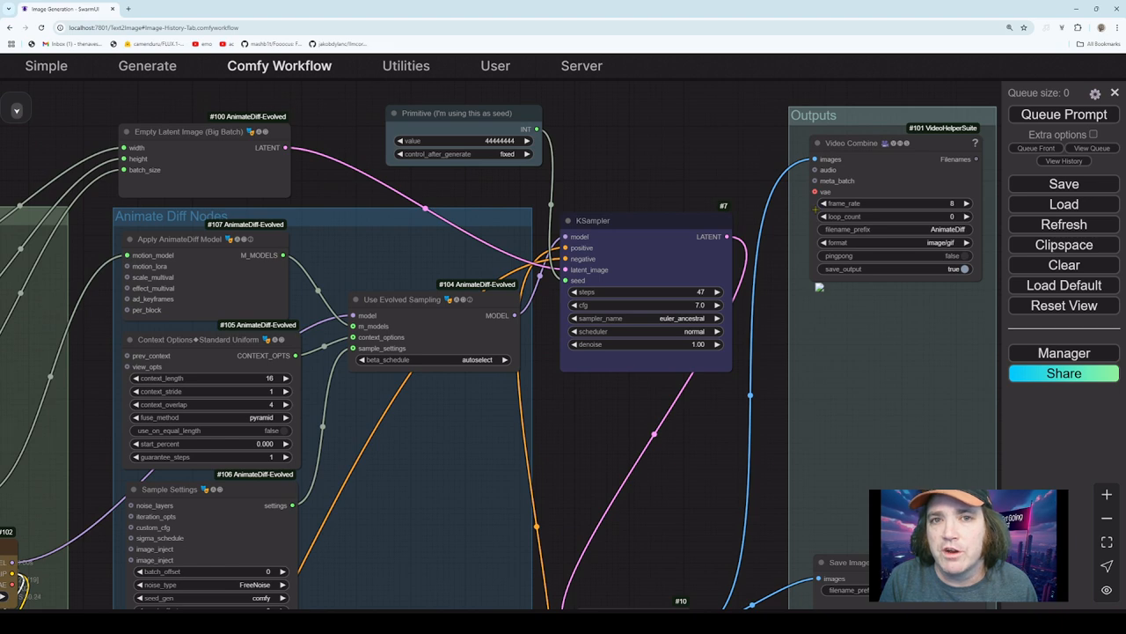
pyautogui.scroll(-5, 635, 348)
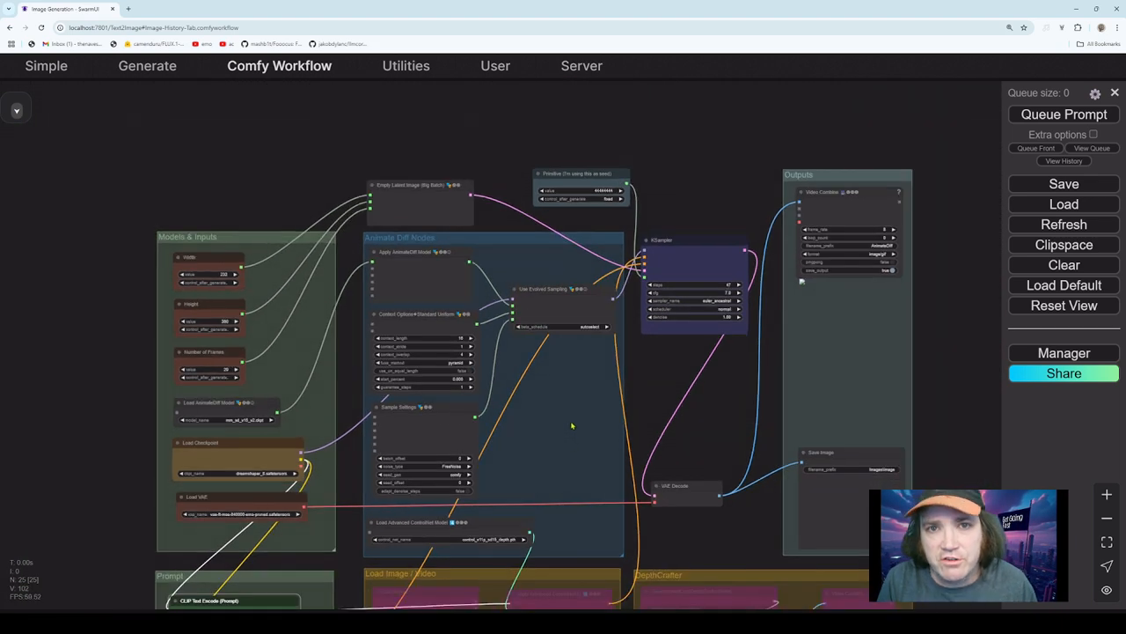
# - Examine the positive prompt text in the Prompt group and its surrounding node groups
pyautogui.moveTo(572, 426); pyautogui.dragTo(603, 307)
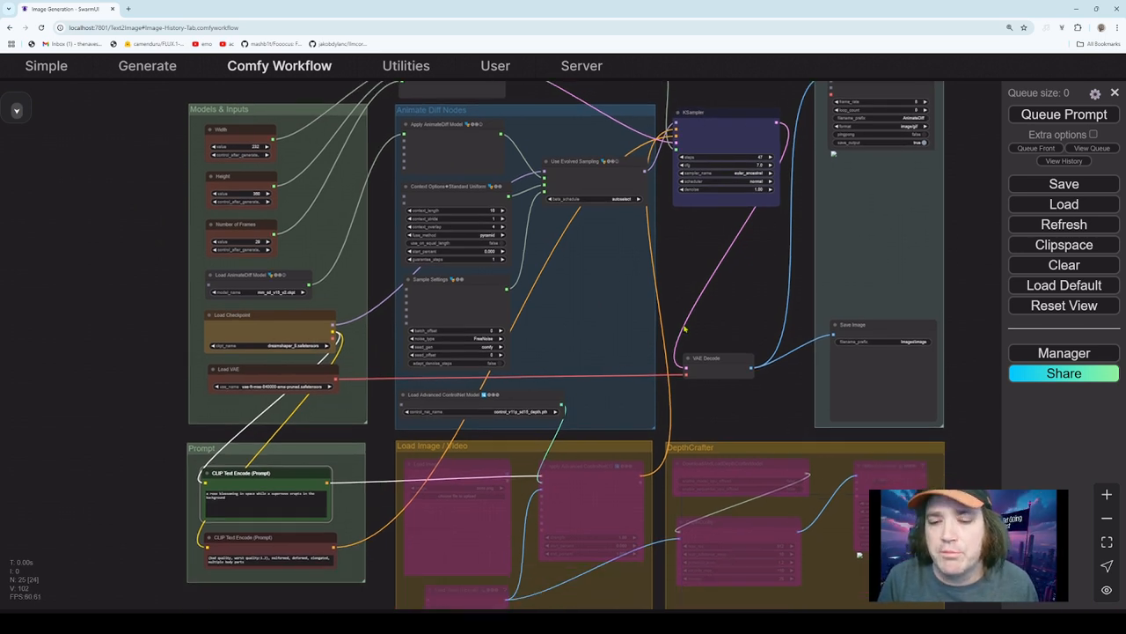
pyautogui.moveTo(685, 329); pyautogui.dragTo(687, 253)
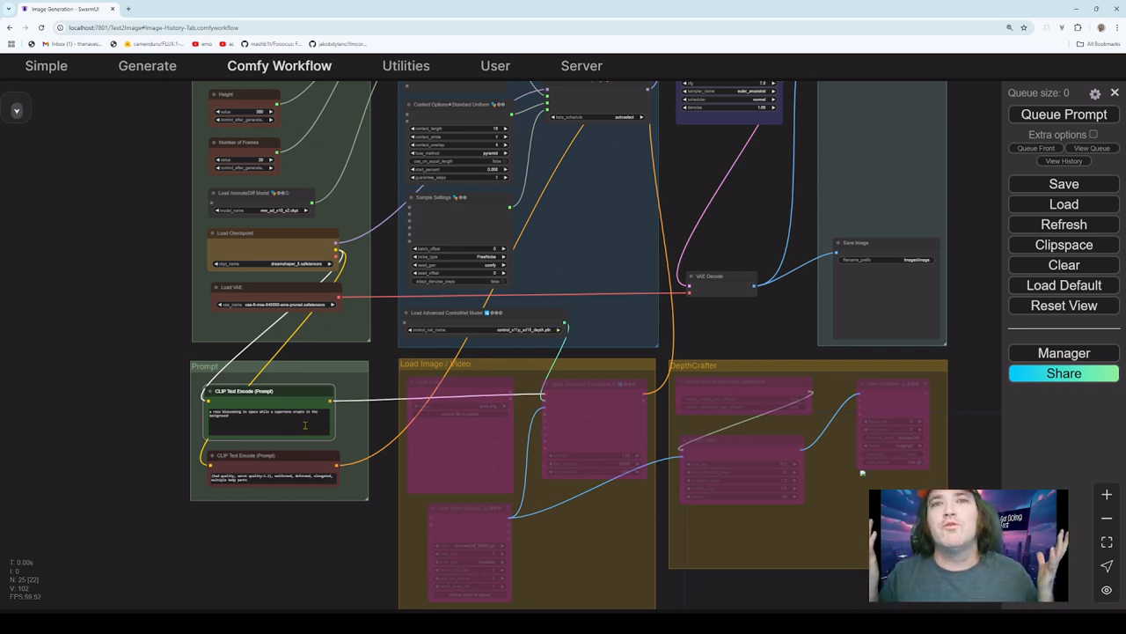
pyautogui.moveTo(305, 425); pyautogui.dragTo(184, 417)
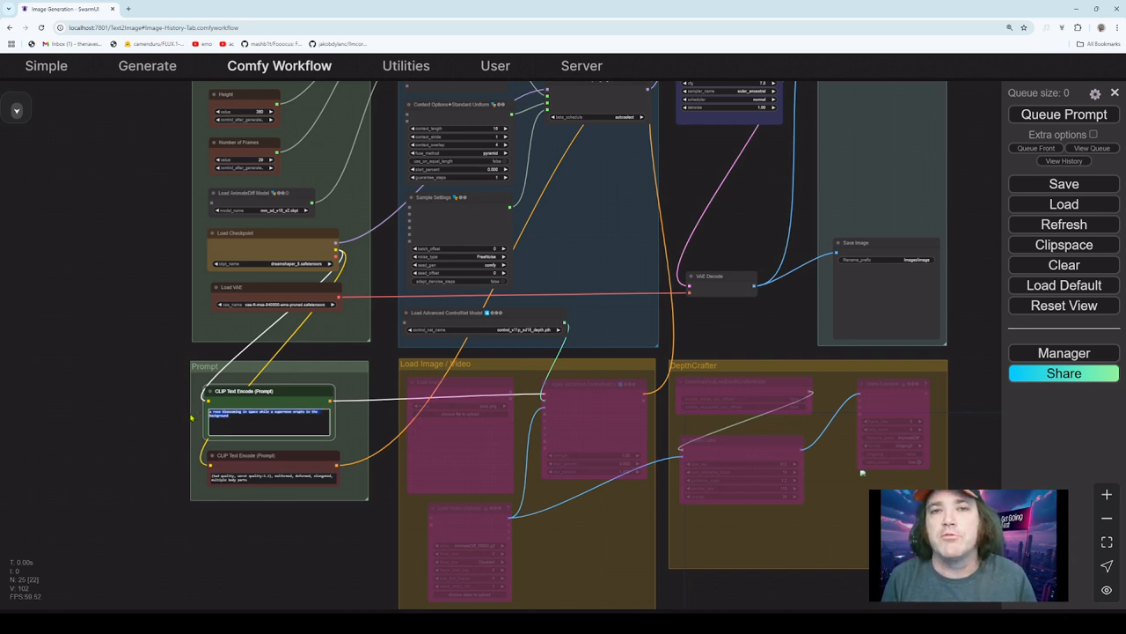
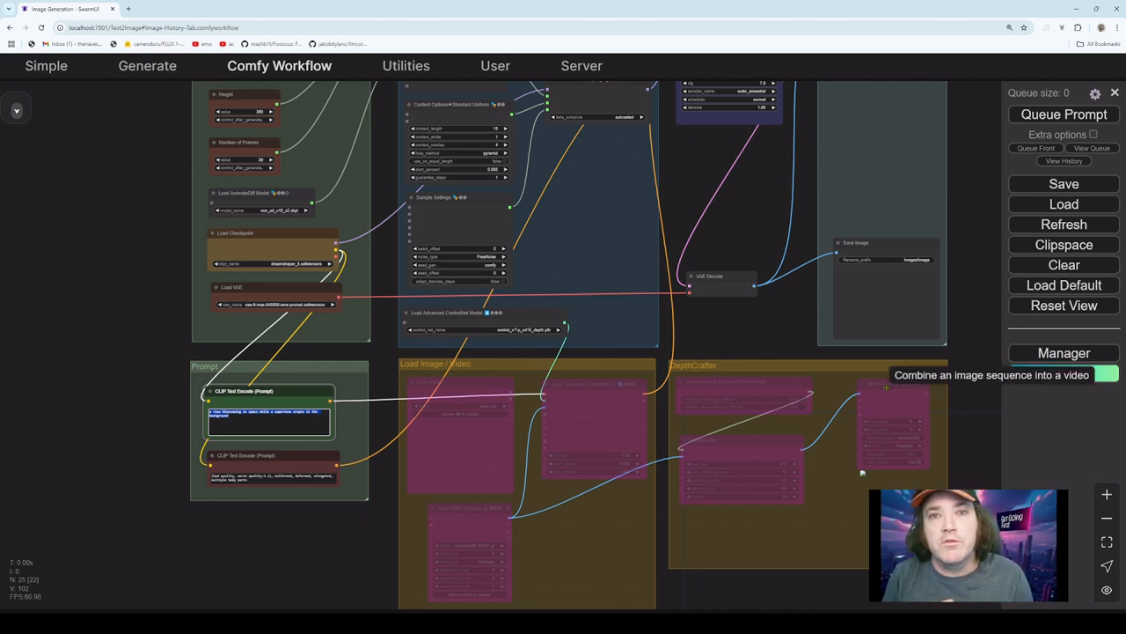
pyautogui.moveTo(733, 201); pyautogui.dragTo(749, 251)
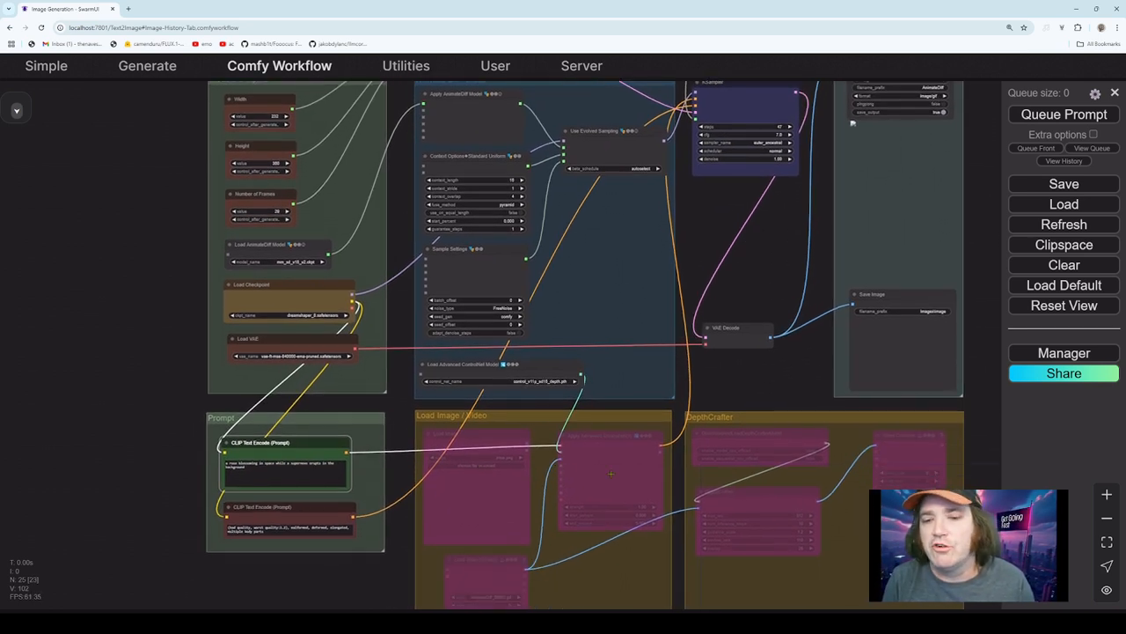
pyautogui.moveTo(742, 392); pyautogui.dragTo(738, 460)
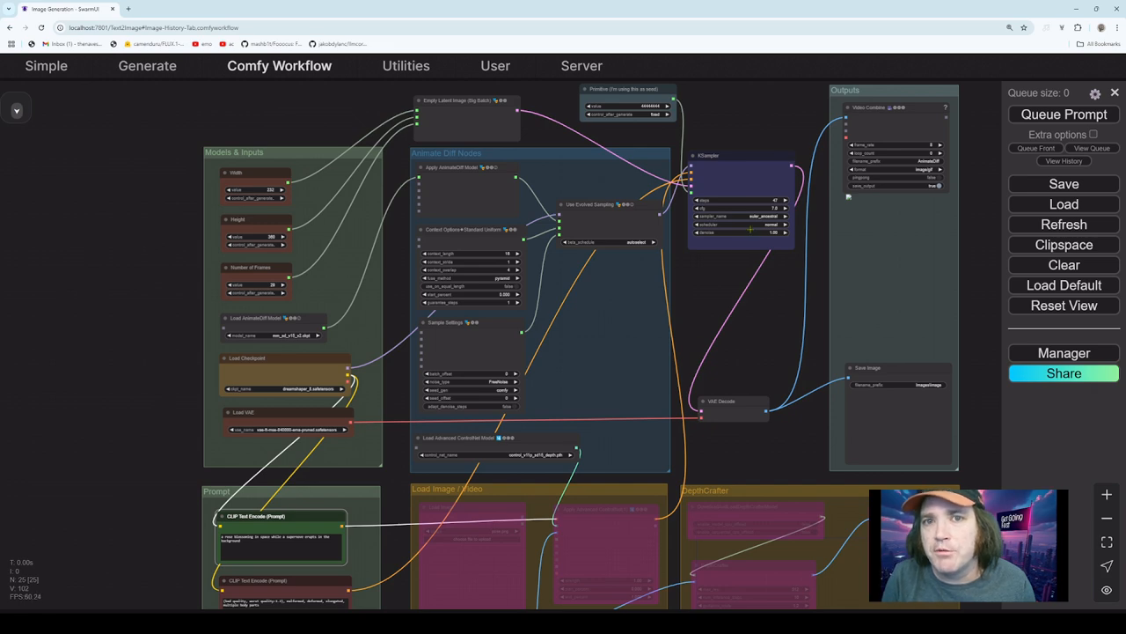
# - Inspect the seed value and the control_after_generate options in the Primitive seed node
pyautogui.scroll(3, 687, 220)
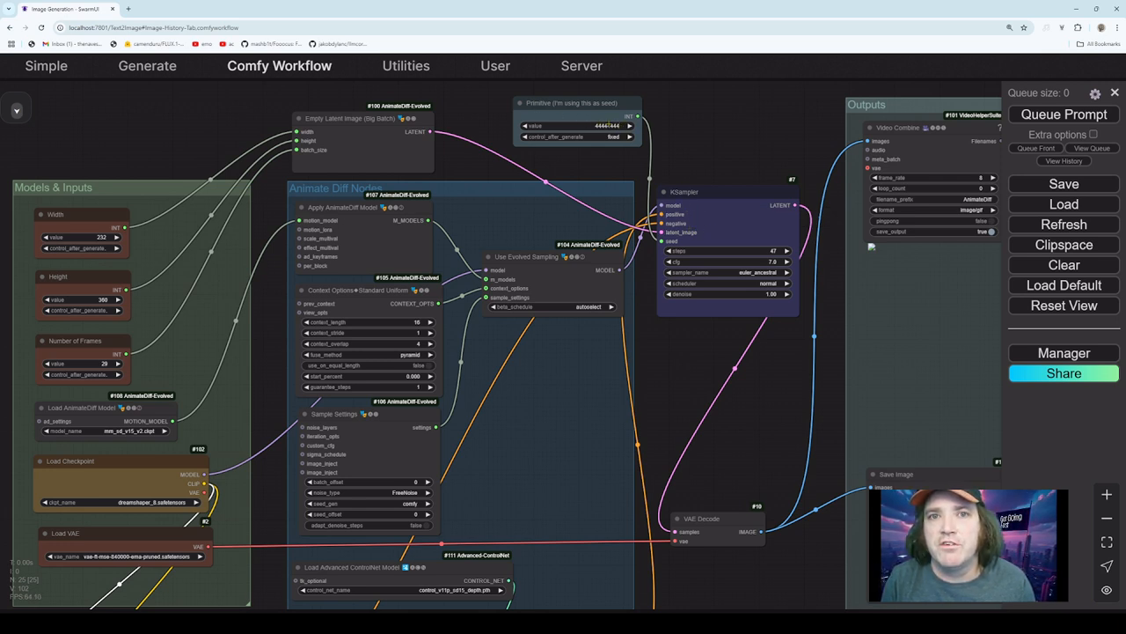
pyautogui.click(616, 126)
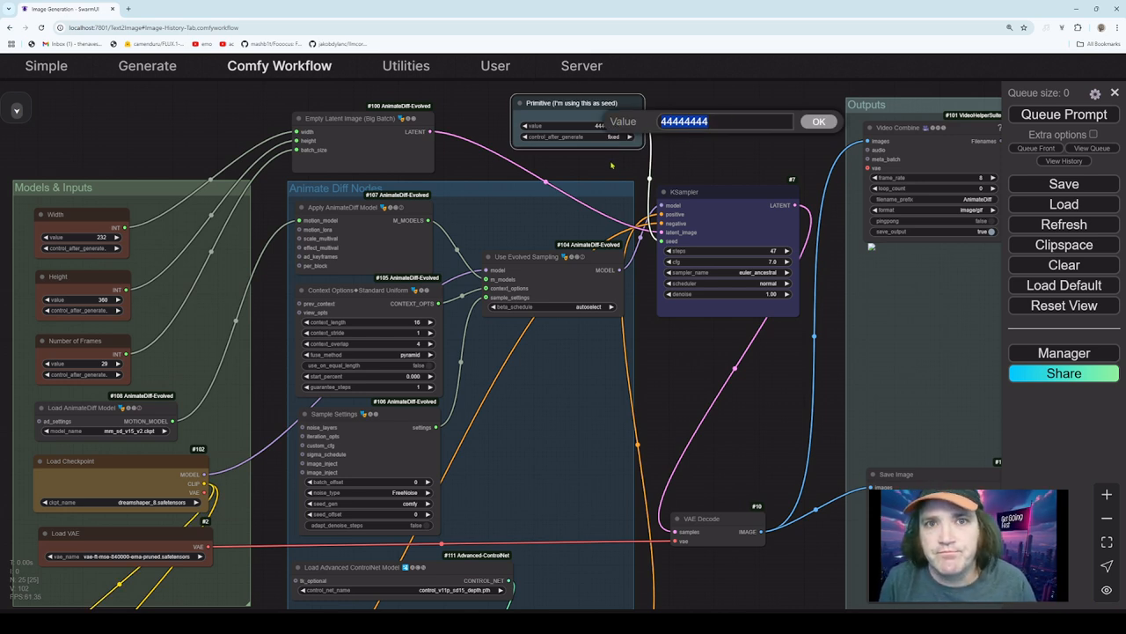
pyautogui.press('Return')
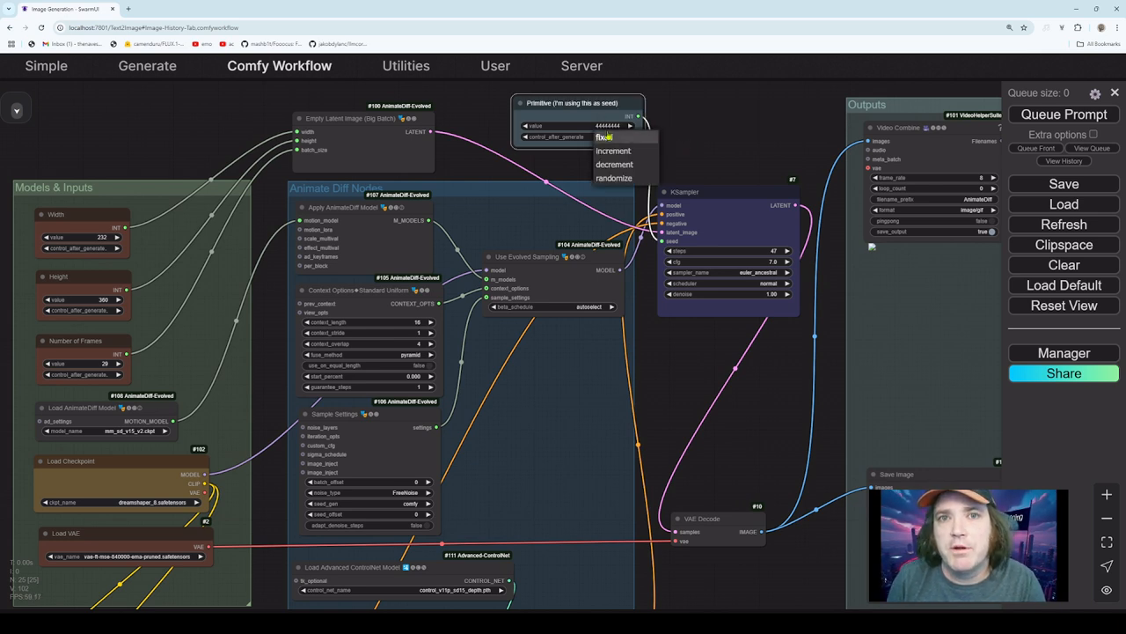
pyautogui.click(605, 126)
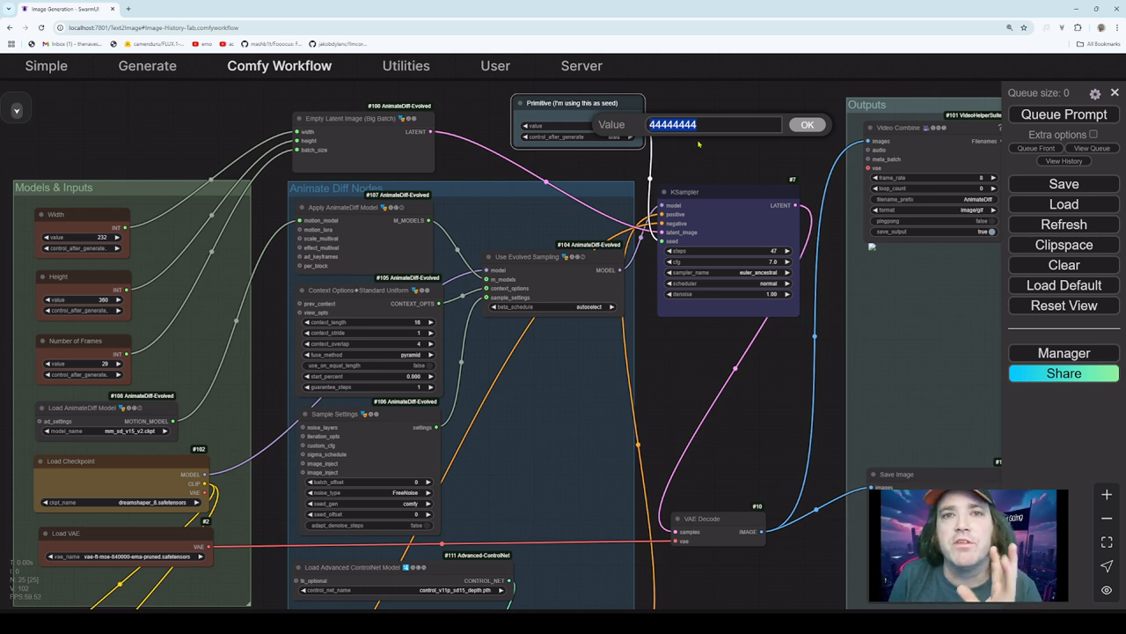
pyautogui.press('Return')
pyautogui.click(618, 127)
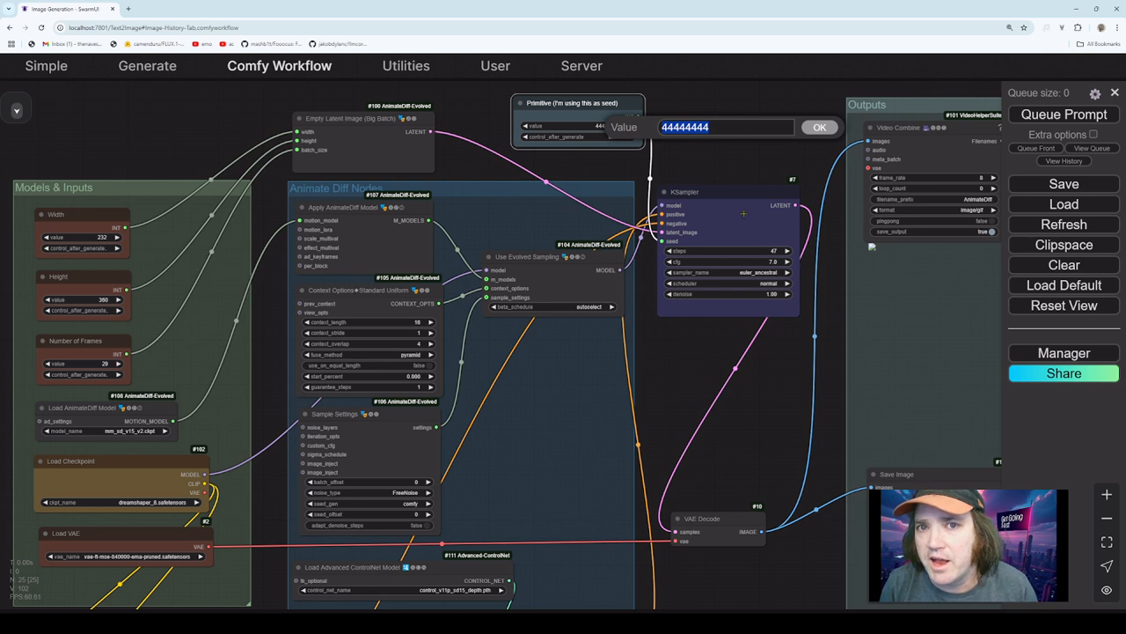
# - Set the KSampler node's steps to 21 and its cfg to 6.2
pyautogui.click(743, 213)
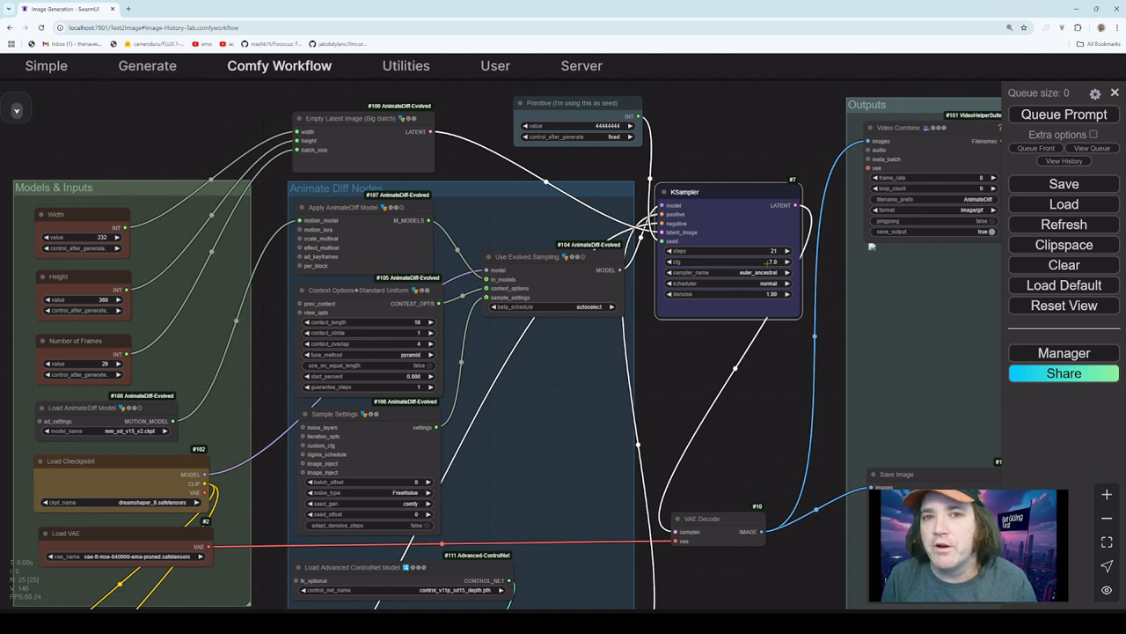
pyautogui.click(672, 262)
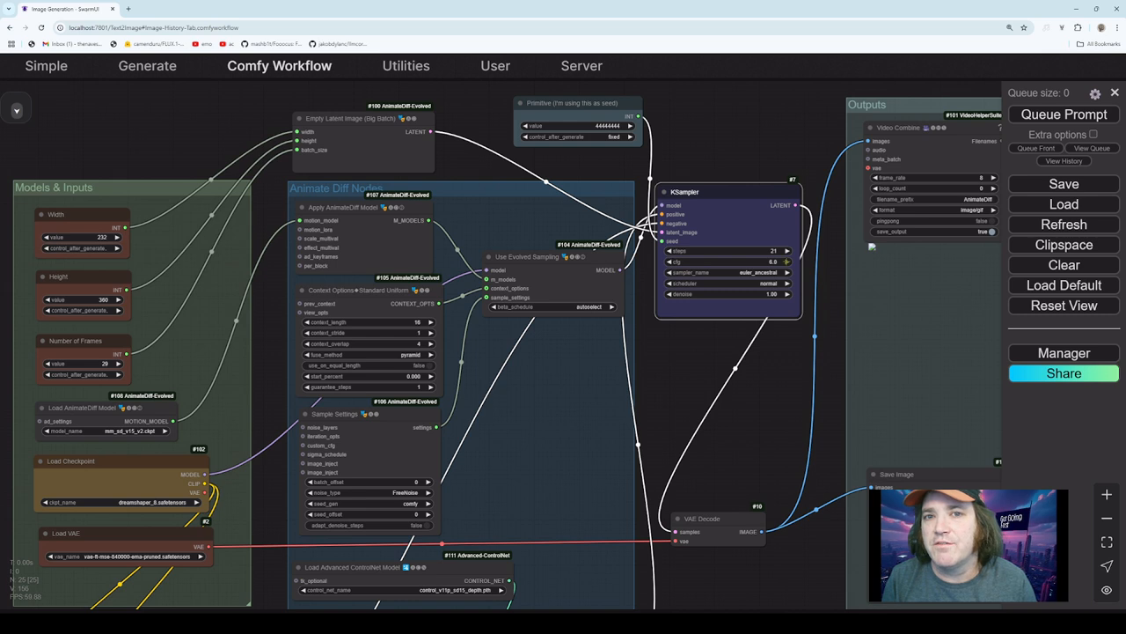
pyautogui.click(788, 262)
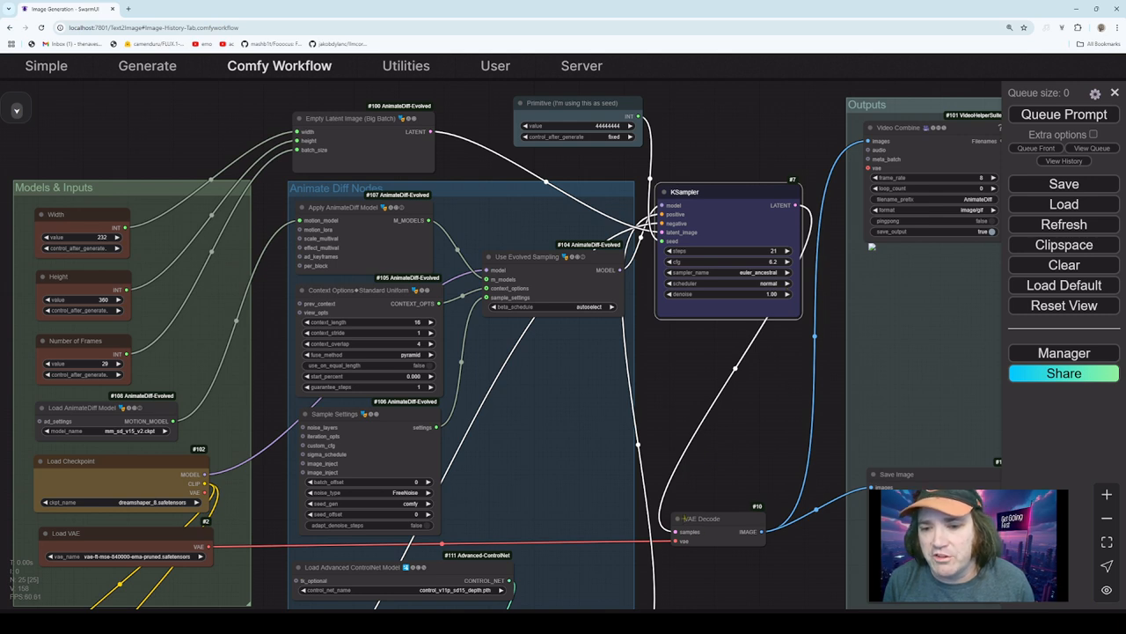
# - Examine how VAE Decode feeds the Save Image and Video Combine nodes, and review the Video Combine output settings
pyautogui.moveTo(702, 531)
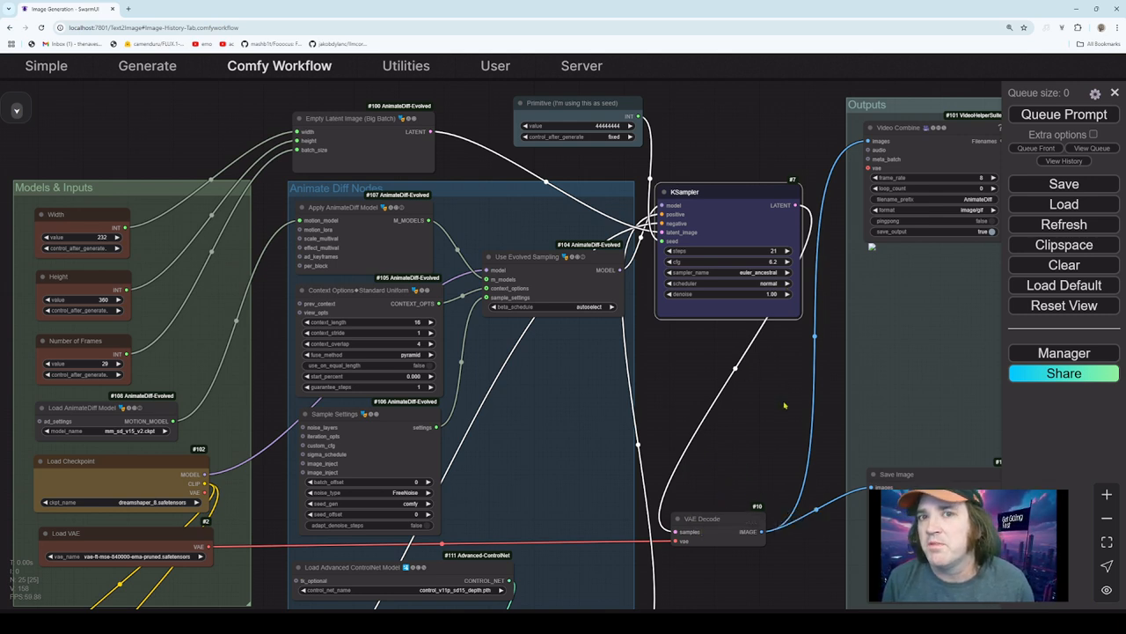
pyautogui.moveTo(784, 405); pyautogui.dragTo(721, 419)
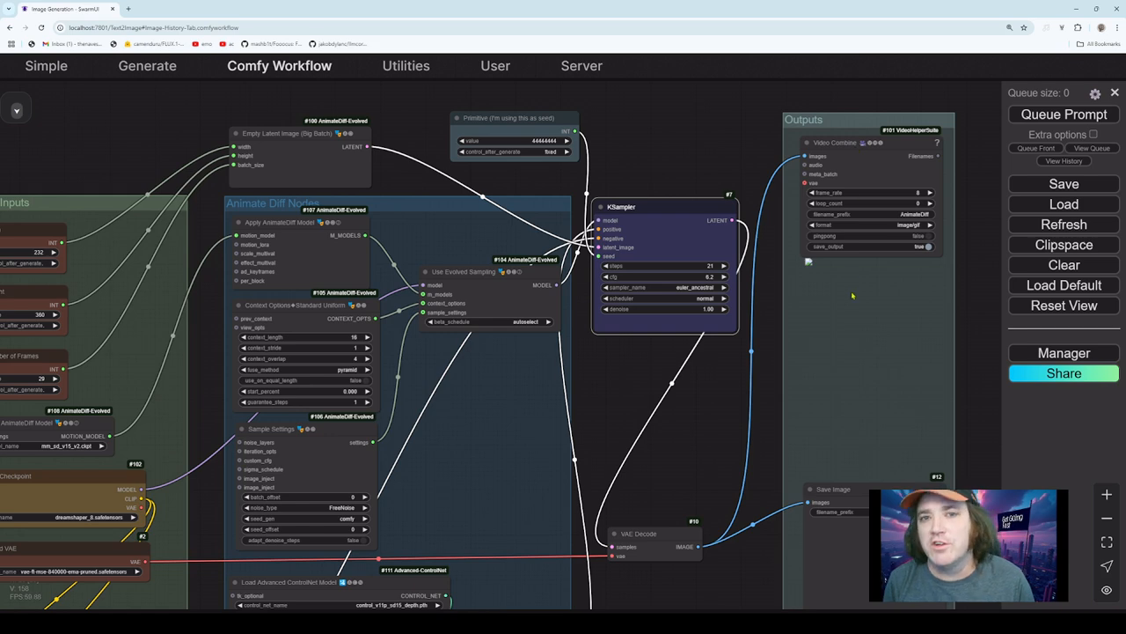
pyautogui.moveTo(855, 412); pyautogui.dragTo(841, 275)
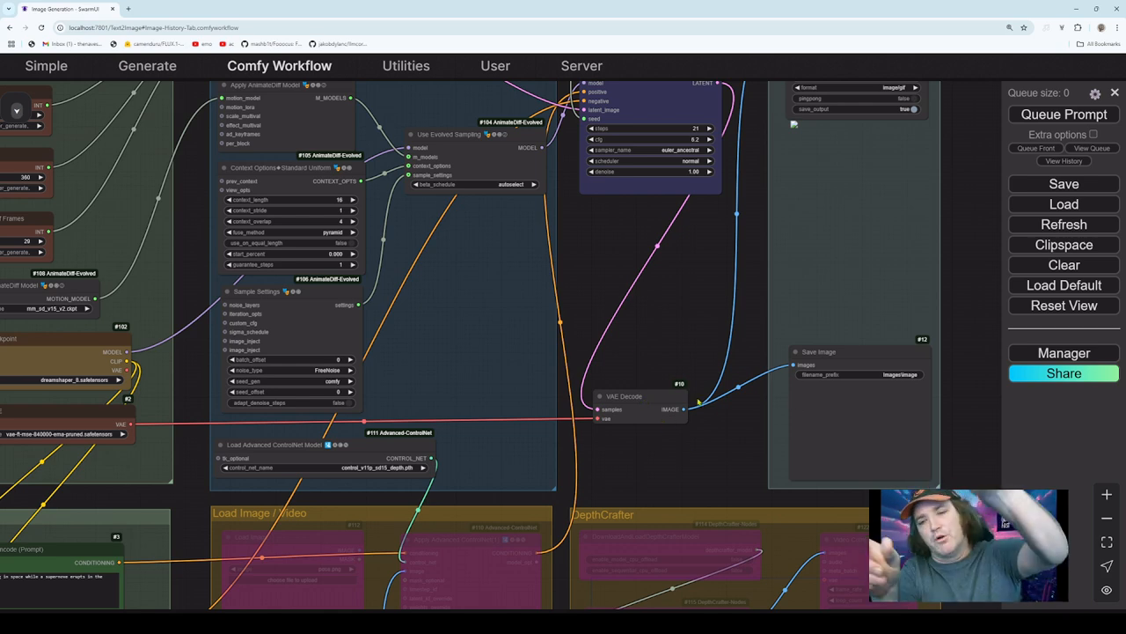
pyautogui.moveTo(754, 348); pyautogui.dragTo(741, 378)
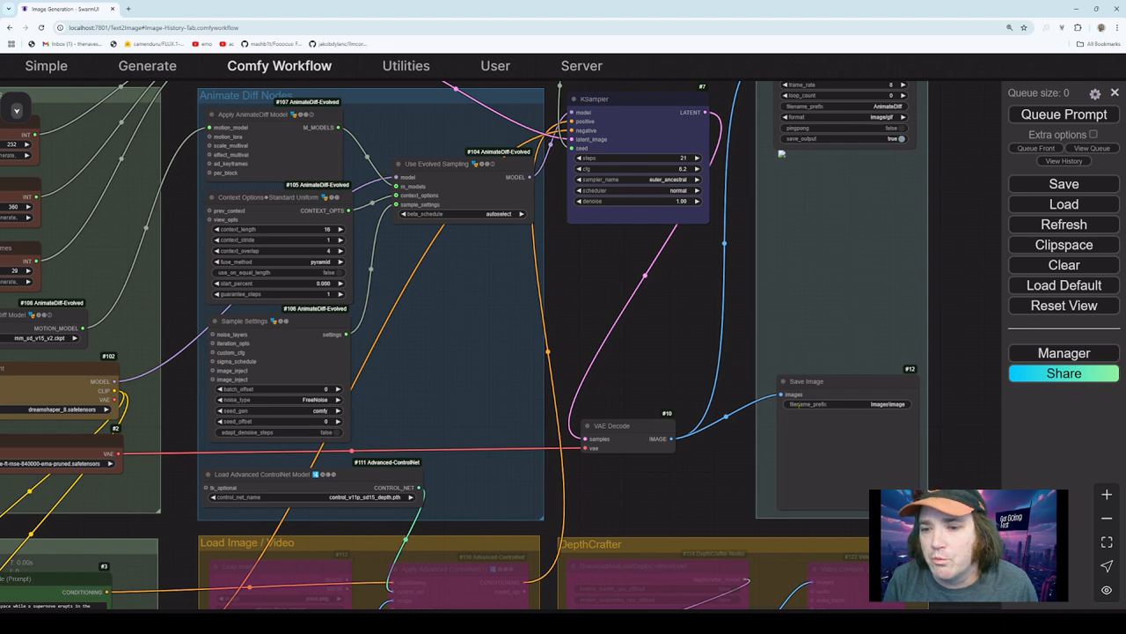
pyautogui.moveTo(811, 239); pyautogui.dragTo(753, 396)
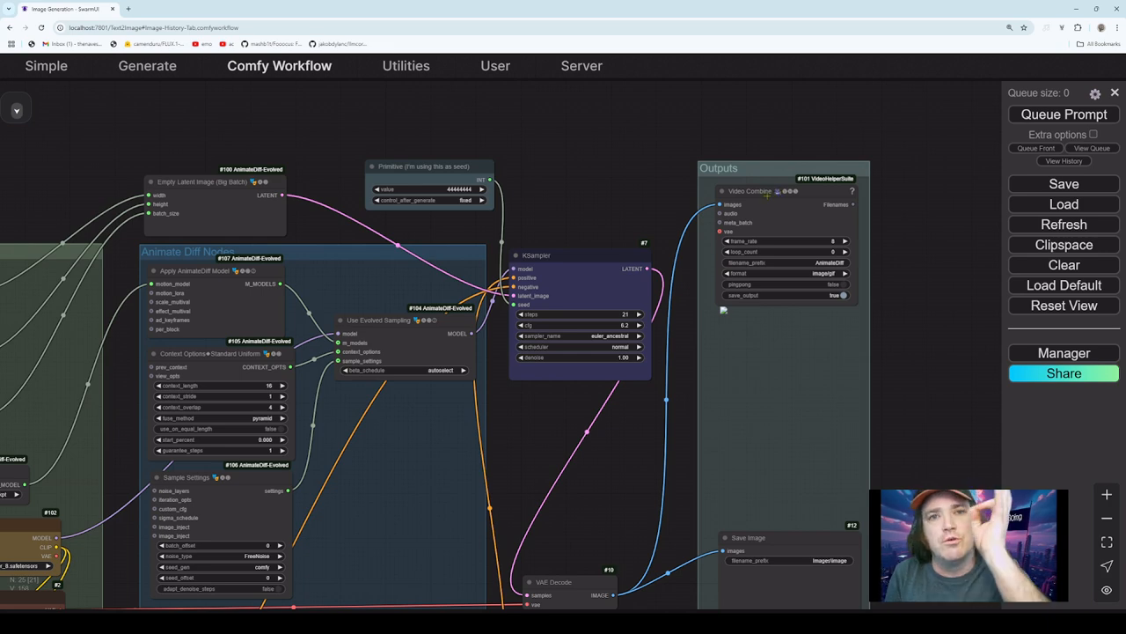
pyautogui.moveTo(762, 321); pyautogui.dragTo(821, 254)
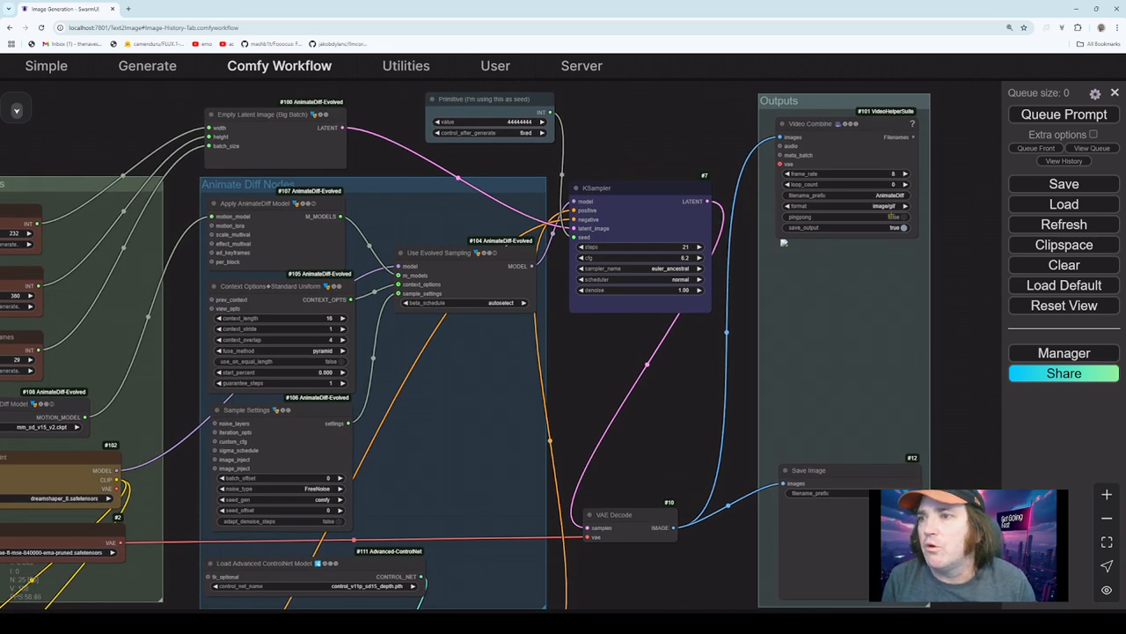
# - Queue the AnimateDiff workflow to generate a video from the rose and supernova prompt
pyautogui.moveTo(728, 374); pyautogui.dragTo(751, 301)
pyautogui.scroll(-1, 763, 353)
pyautogui.scroll(-1, 750, 301)
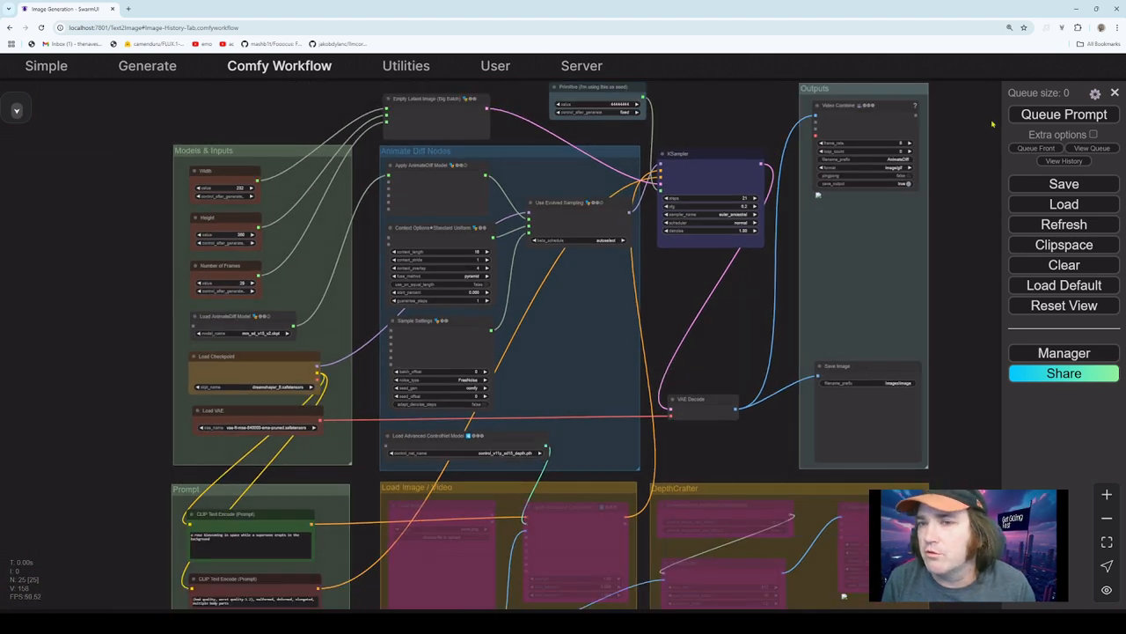
pyautogui.click(1042, 121)
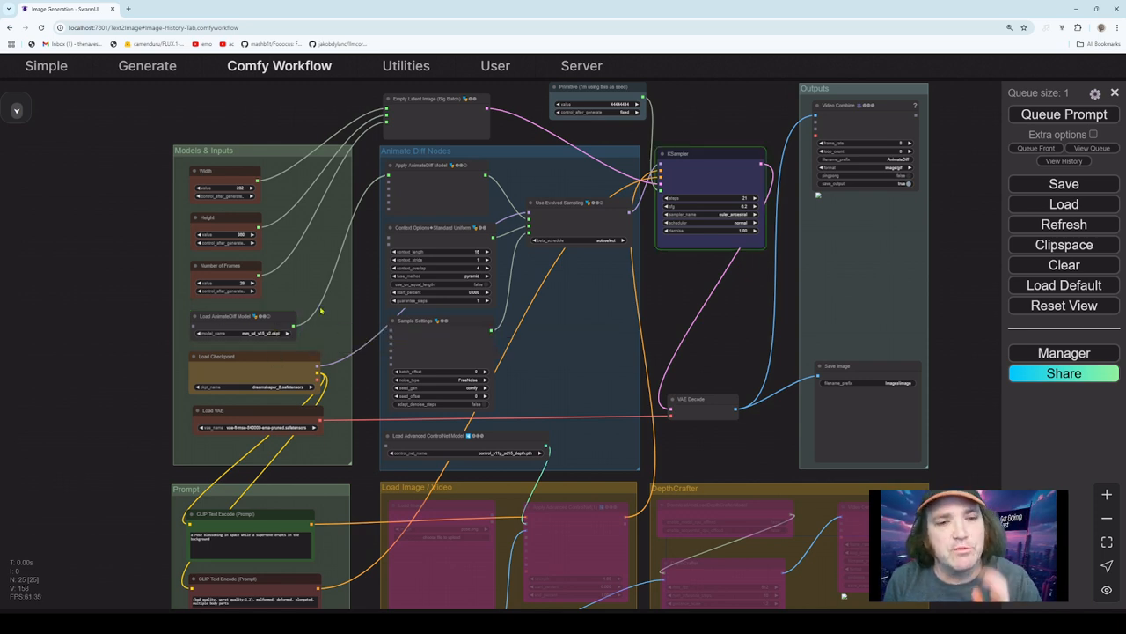
# - Replace the positive prompt with "a skyline over the city, a bird flies" and queue the workflow again
pyautogui.moveTo(513, 359); pyautogui.dragTo(485, 374)
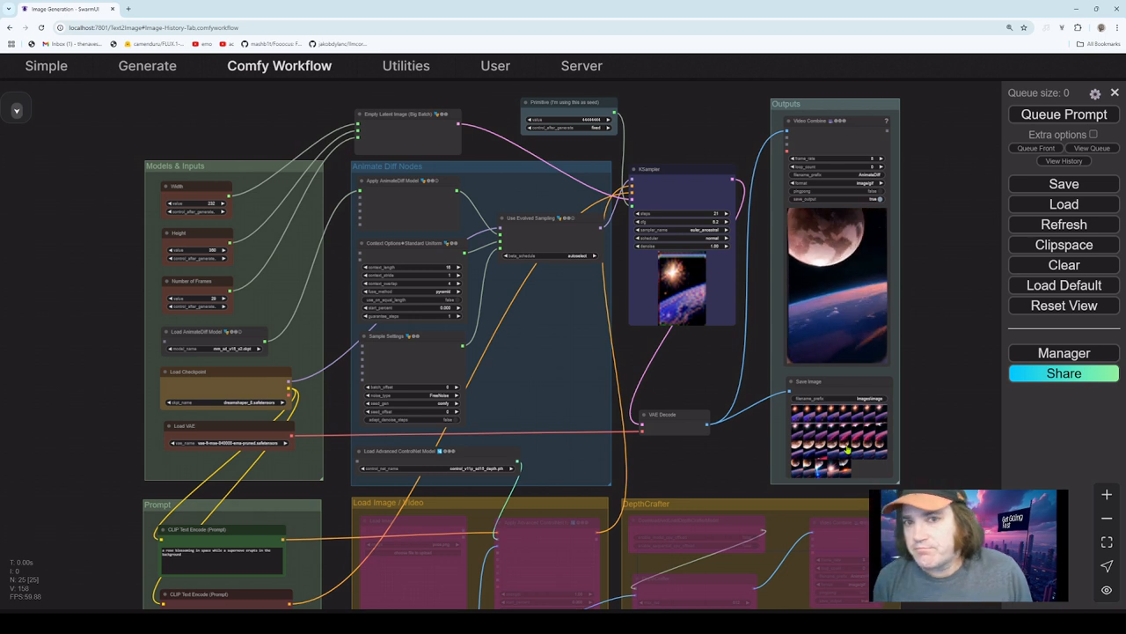
pyautogui.scroll(-3, 827, 563)
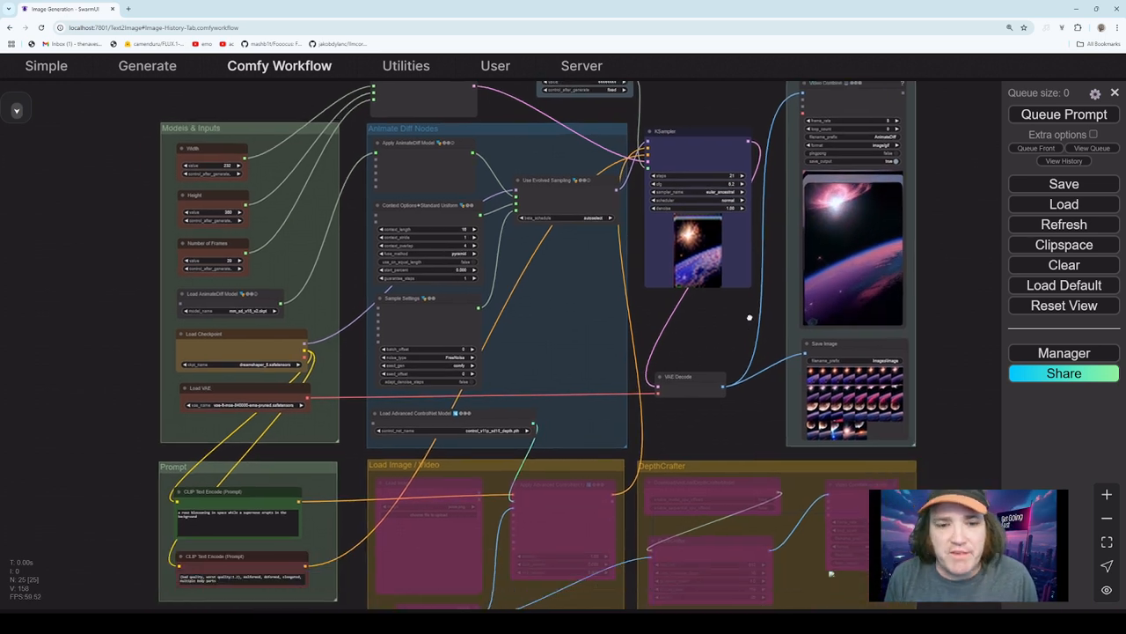
pyautogui.click(176, 509)
pyautogui.hotkey('ctrl', 'a')
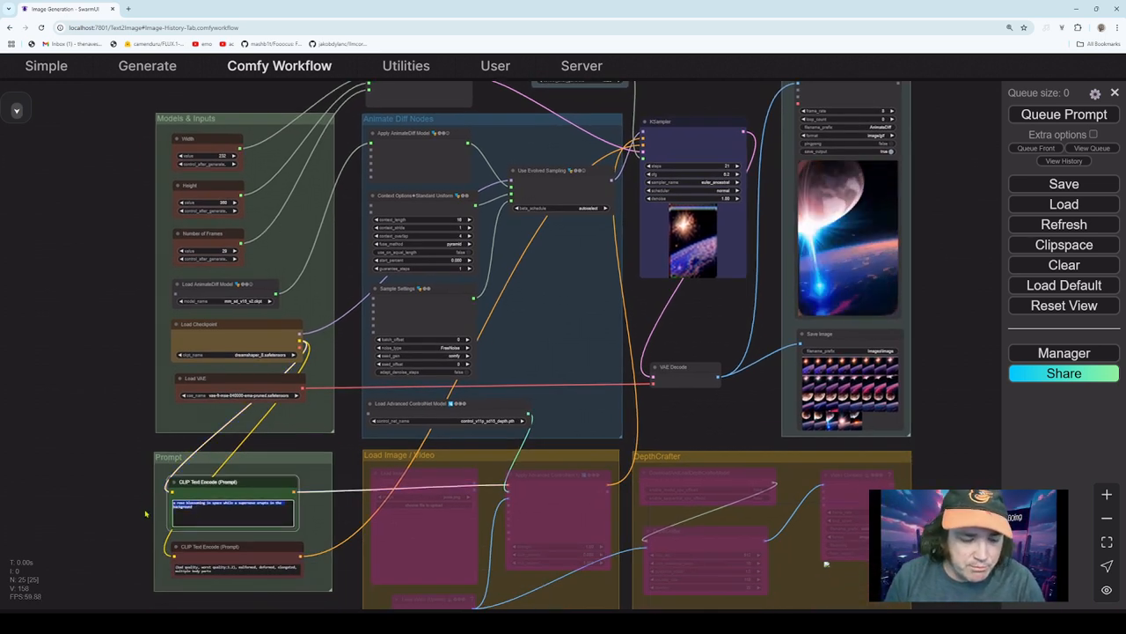
pyautogui.press('BackSpace')
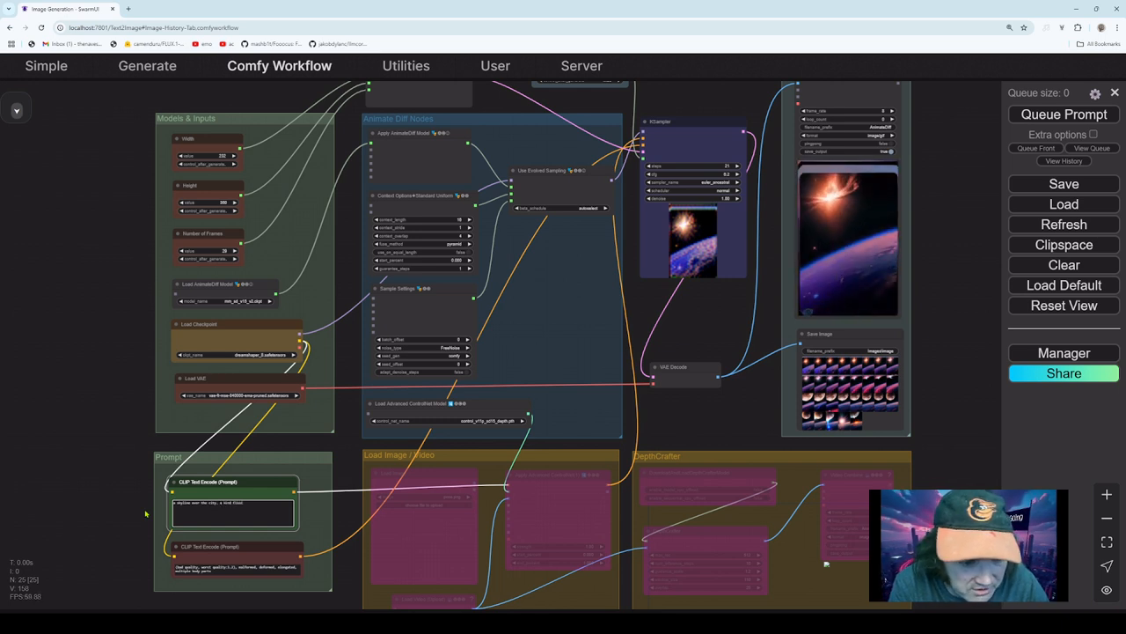
pyautogui.hotkey('ctrl', 'Return')
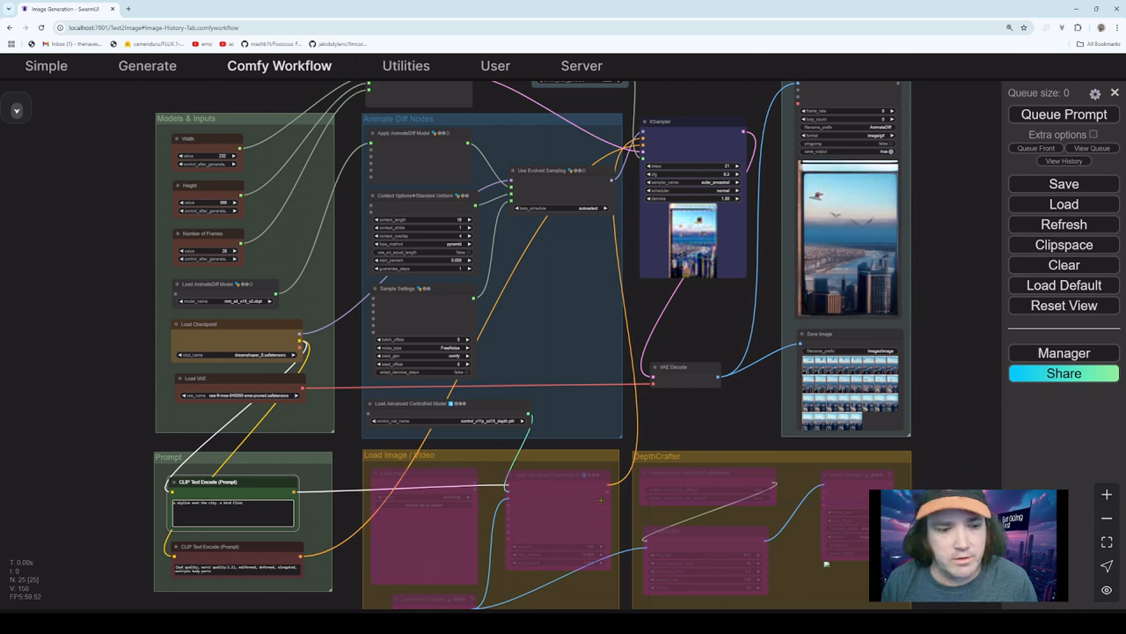
# - Turn off bypass for the Video Combine node in the DepthCrafter group
pyautogui.hotkey('alt', 'Tab')
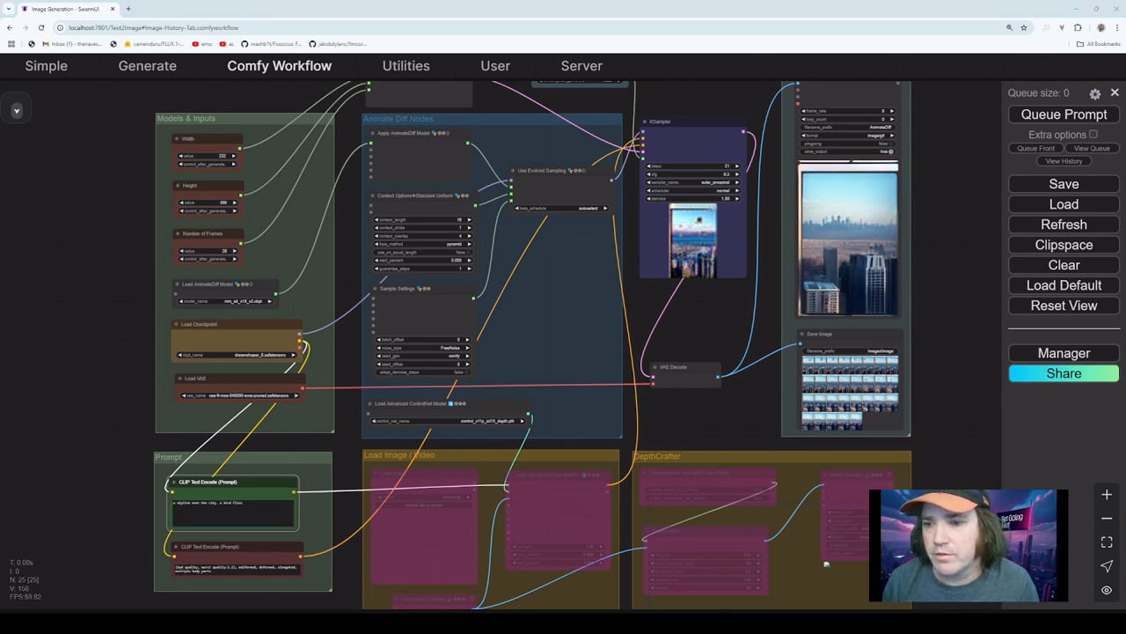
pyautogui.moveTo(826, 563); pyautogui.dragTo(766, 480)
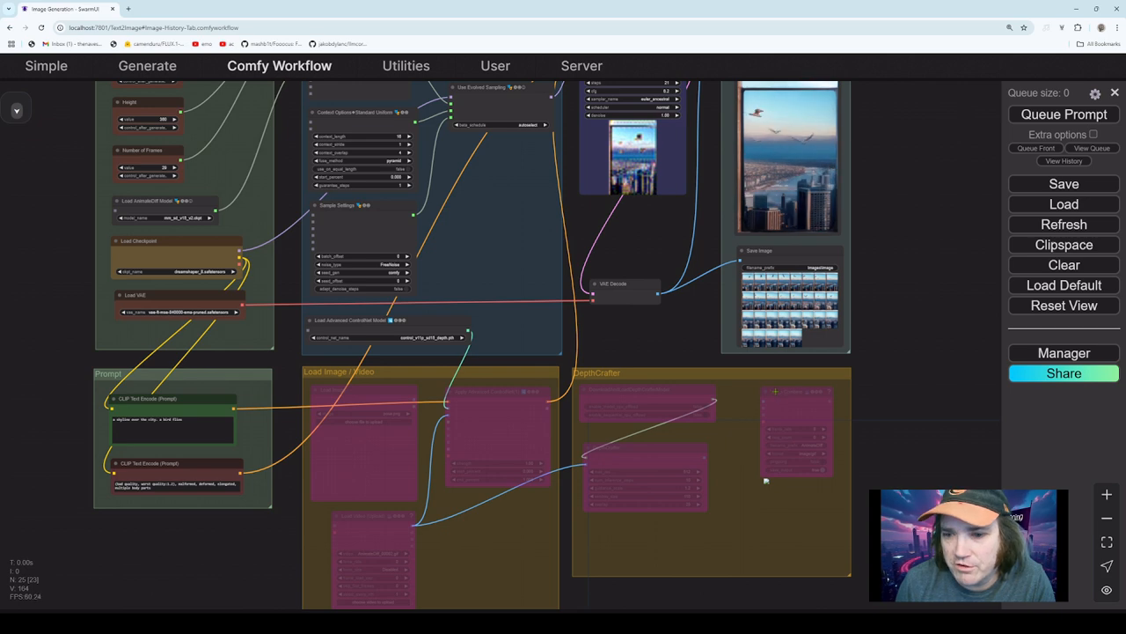
pyautogui.rightClick(767, 481)
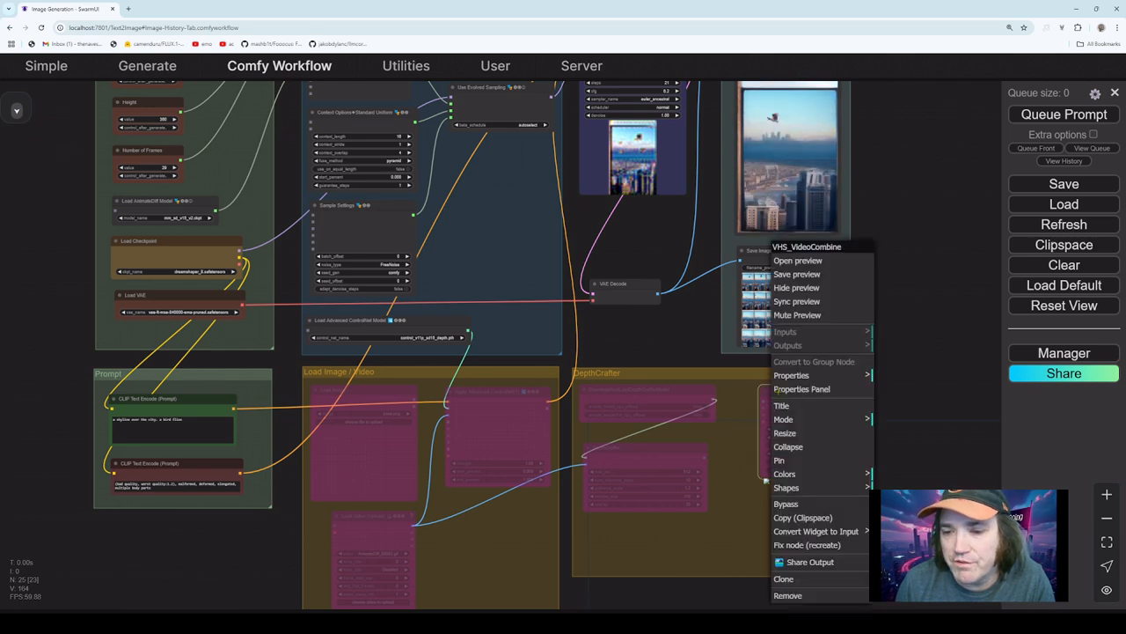
pyautogui.click(799, 505)
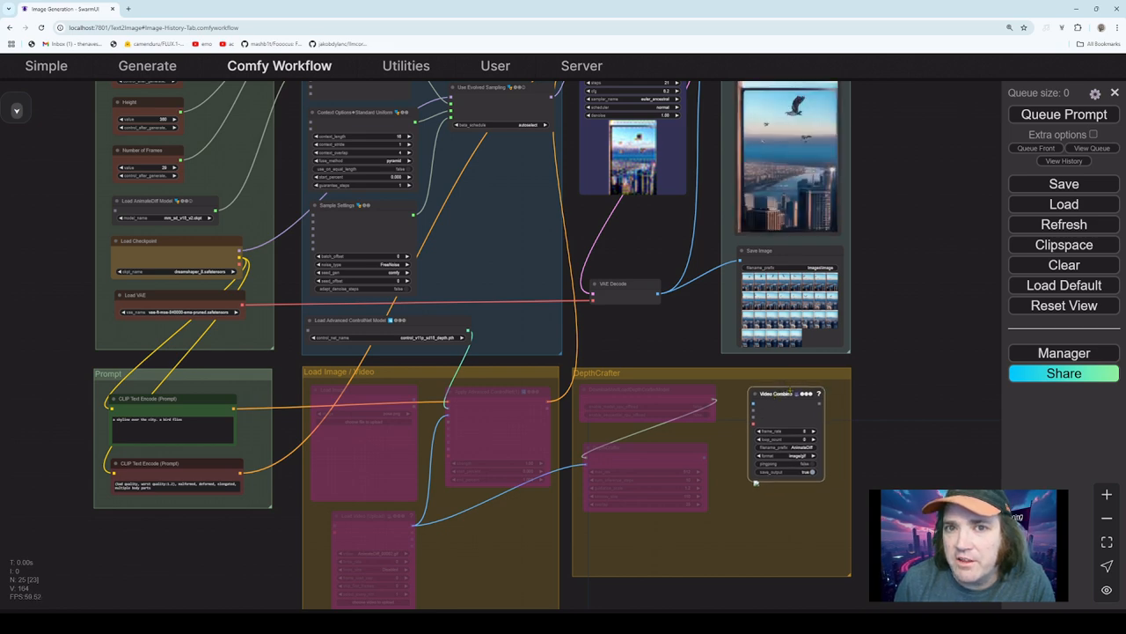
# - Turn off bypass for the DepthCrafter node in the DepthCrafter group
pyautogui.scroll(1, 765, 480)
pyautogui.scroll(3, 885, 250)
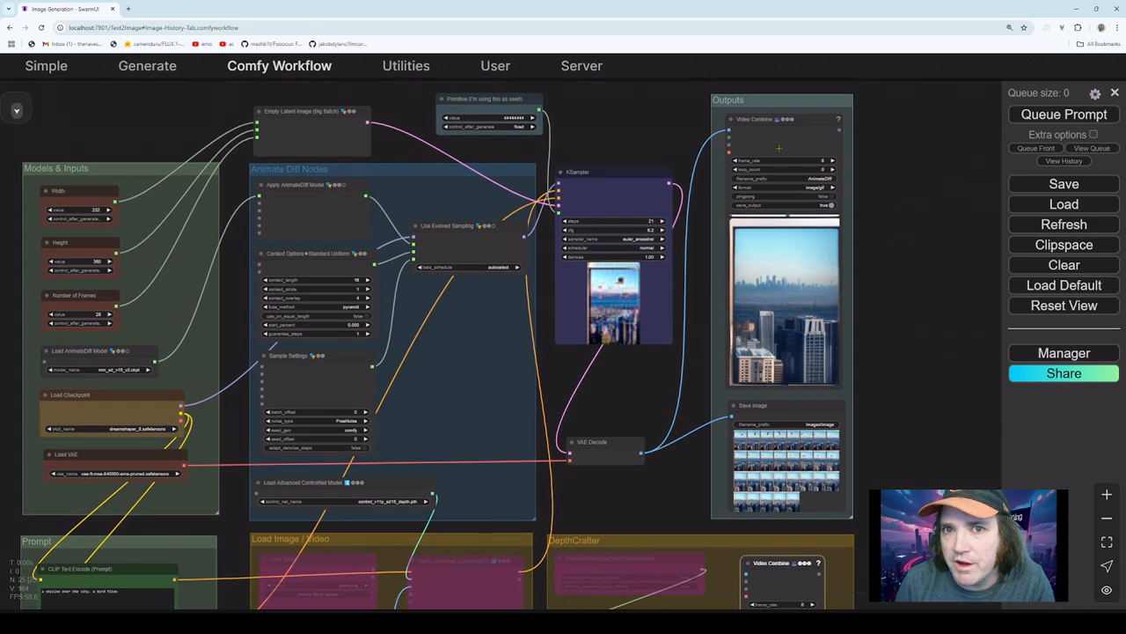
pyautogui.scroll(-3, 889, 150)
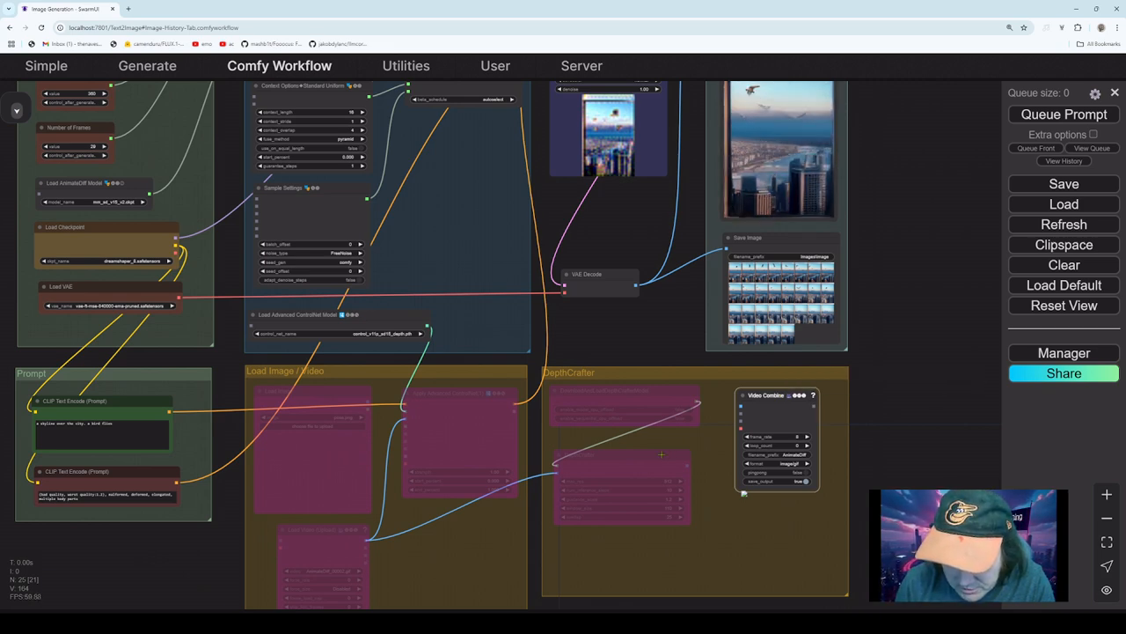
pyautogui.rightClick(613, 455)
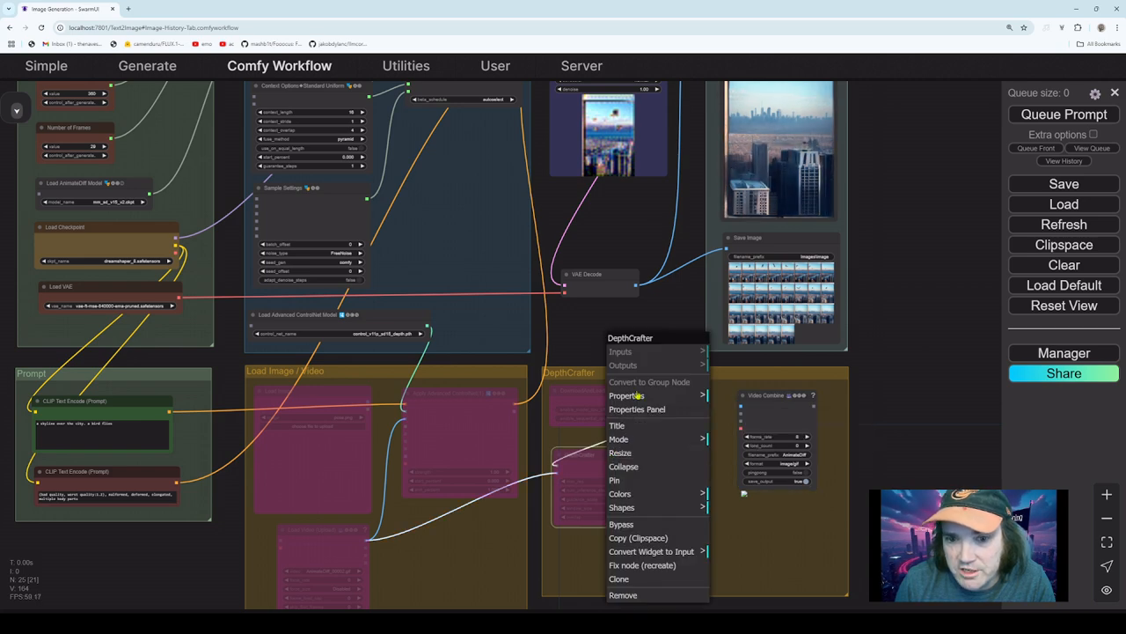
pyautogui.click(637, 528)
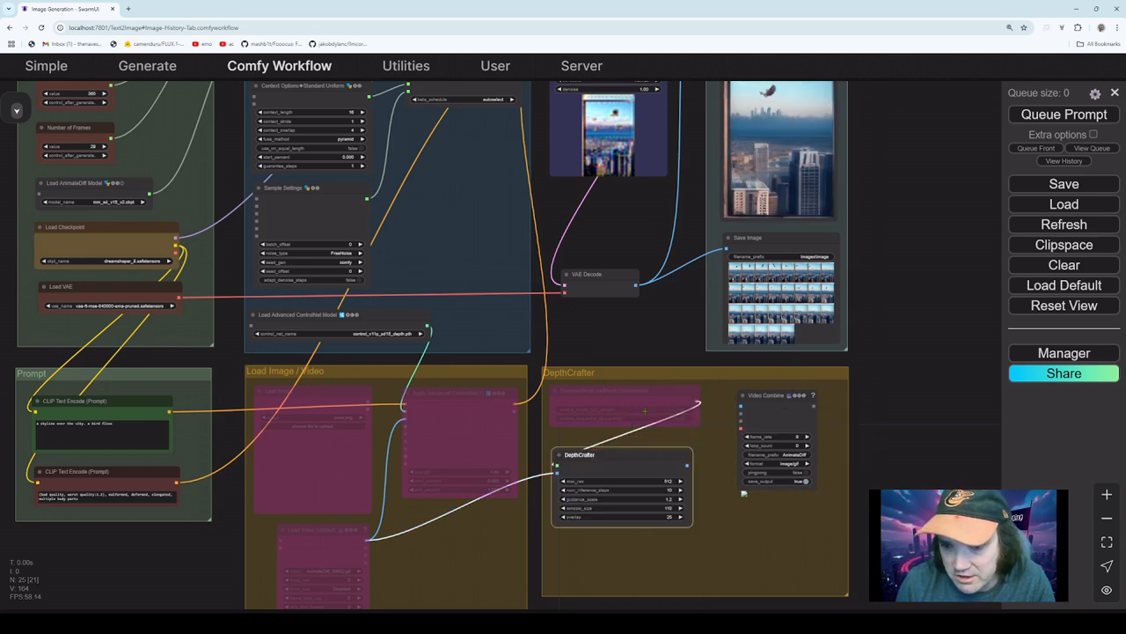
# - Turn off bypass for the DownloadAndLoadDepthCrafterModel node in the DepthCrafter group
pyautogui.rightClick(657, 399)
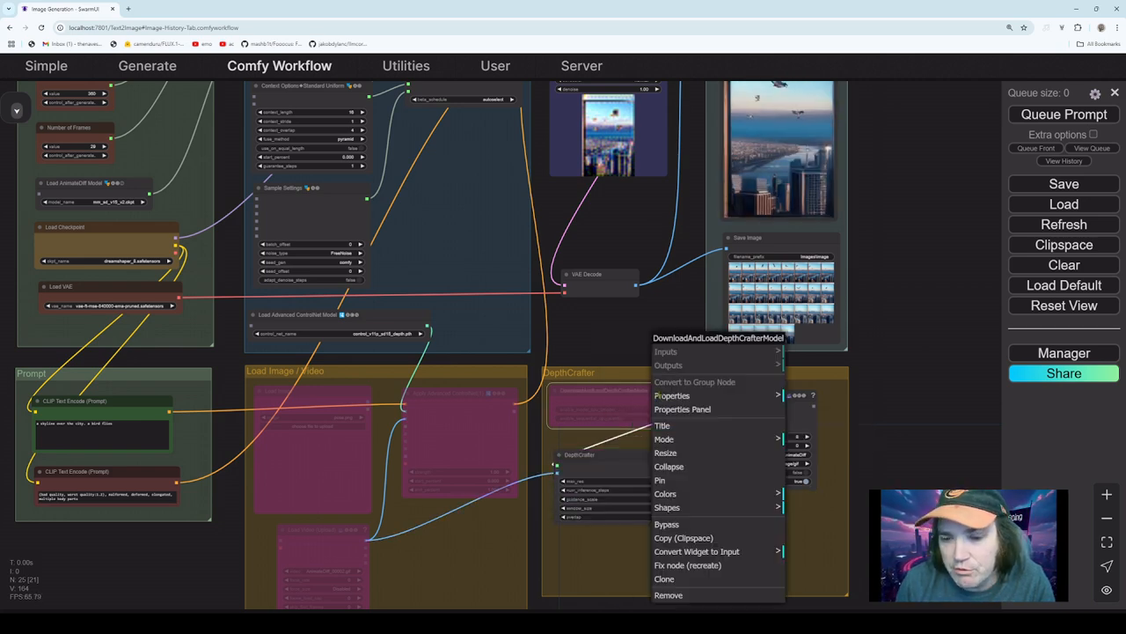
pyautogui.click(685, 526)
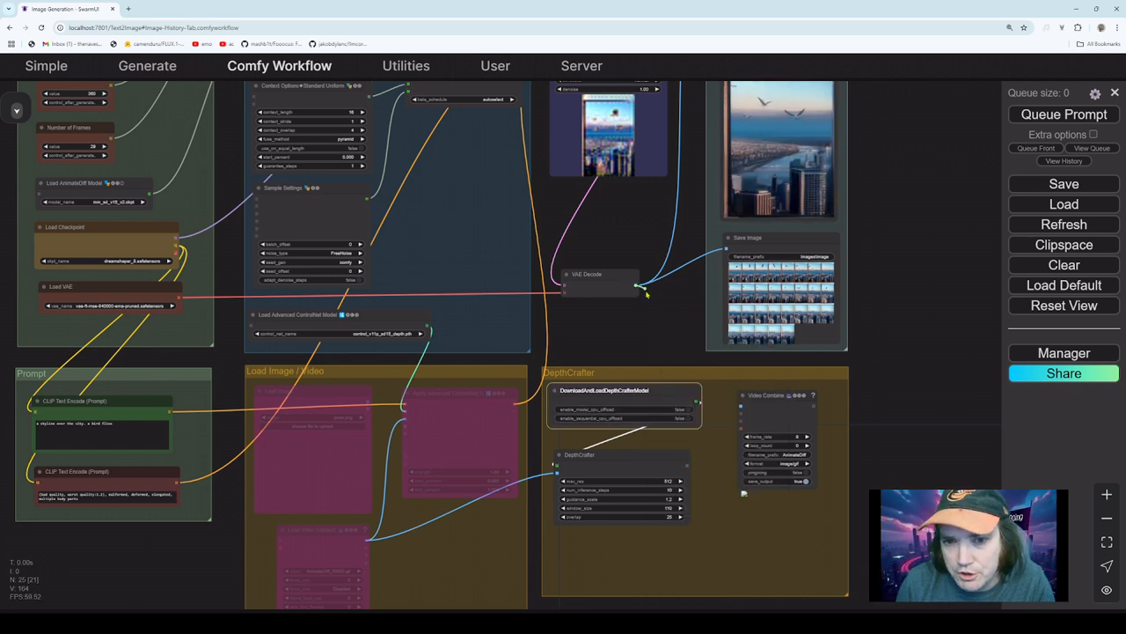
# - Connect VAE Decode's image output to DepthCrafter's images input, and DepthCrafter's depth_maps output to the images input of that group's Video Combine
pyautogui.moveTo(635, 285); pyautogui.dragTo(742, 406)
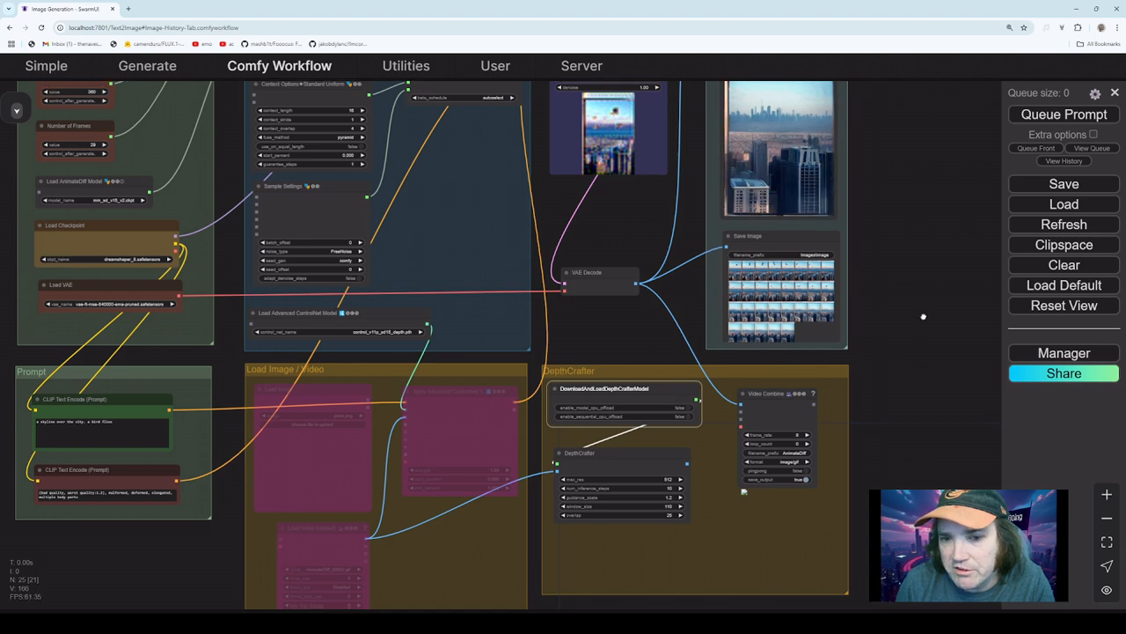
pyautogui.moveTo(923, 316); pyautogui.dragTo(914, 249)
pyautogui.moveTo(893, 197); pyautogui.dragTo(918, 306)
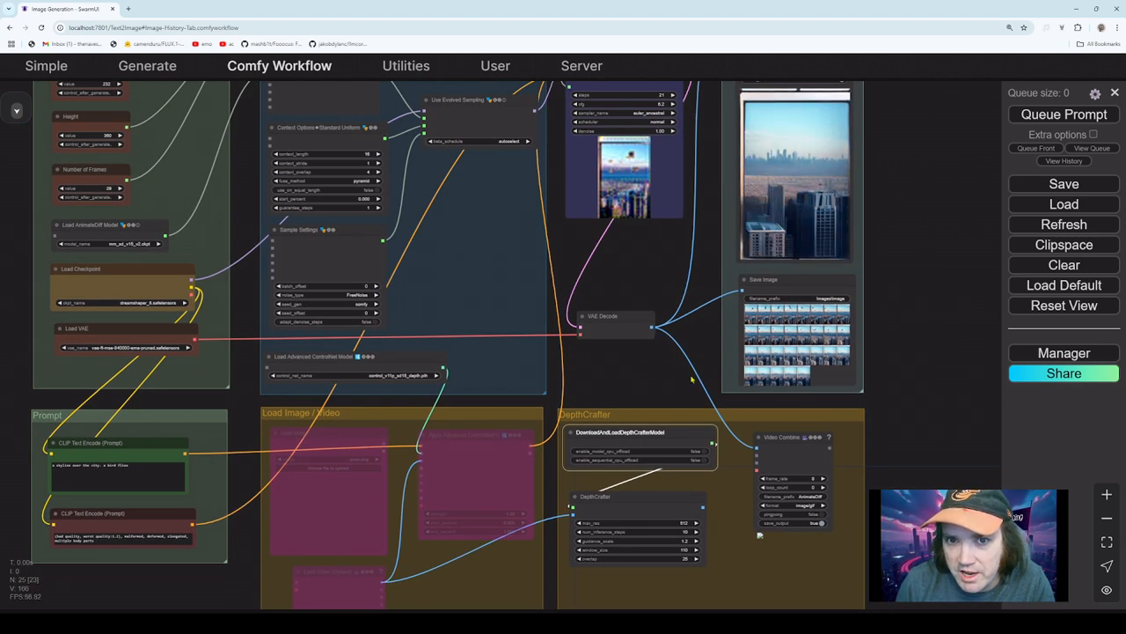
pyautogui.moveTo(757, 447); pyautogui.dragTo(572, 508)
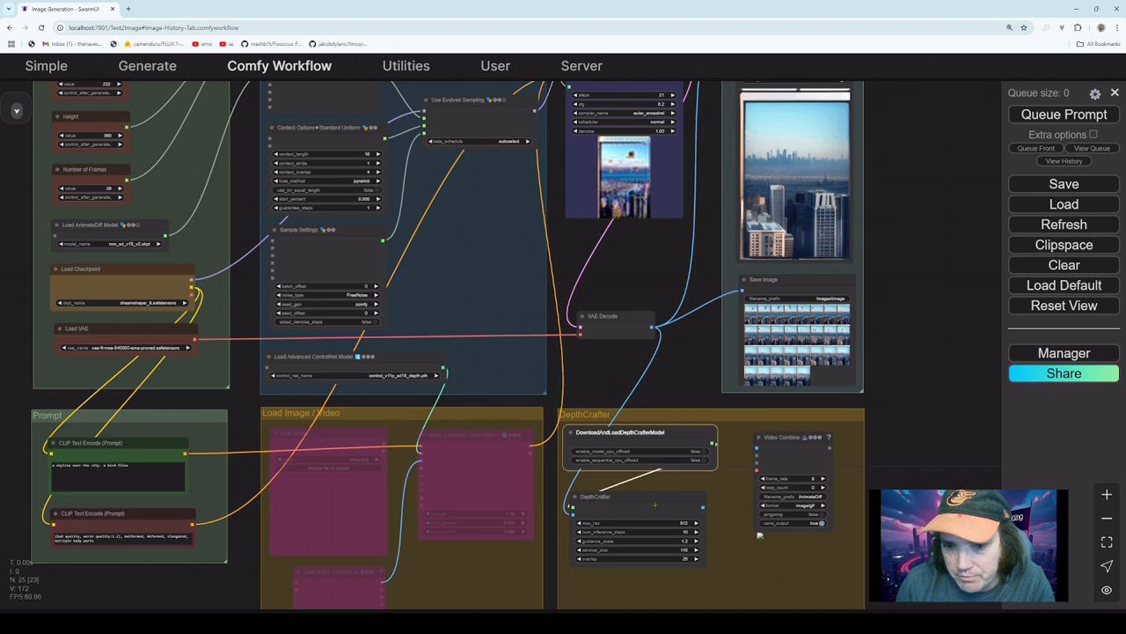
pyautogui.moveTo(703, 507); pyautogui.dragTo(755, 449)
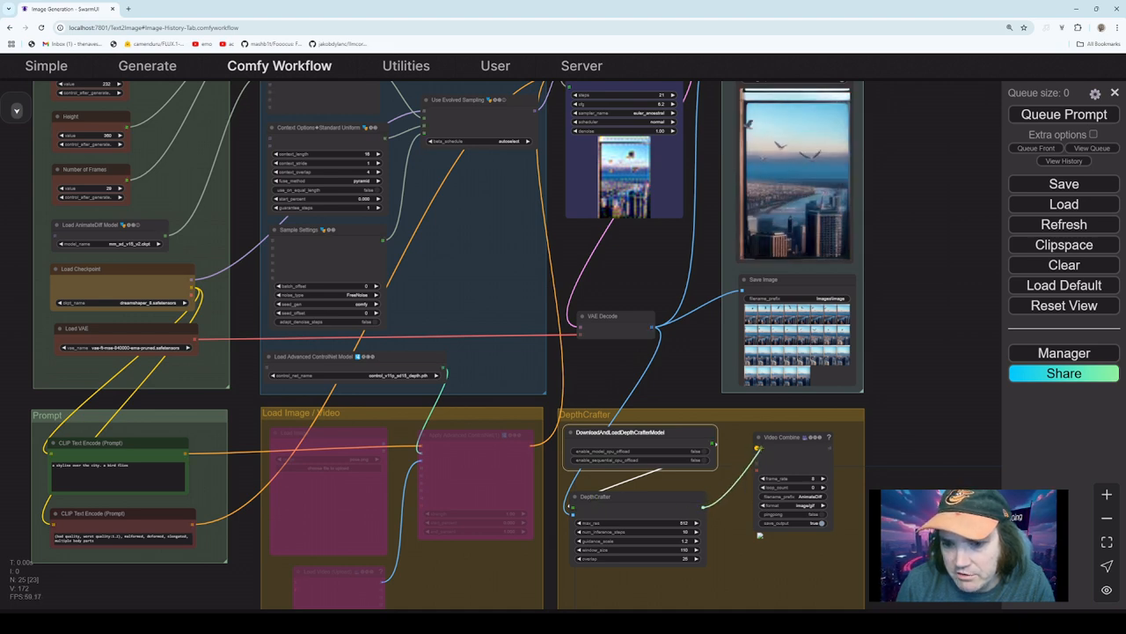
# - Queue the workflow with the connected DepthCrafter nodes
pyautogui.moveTo(720, 538); pyautogui.dragTo(704, 413)
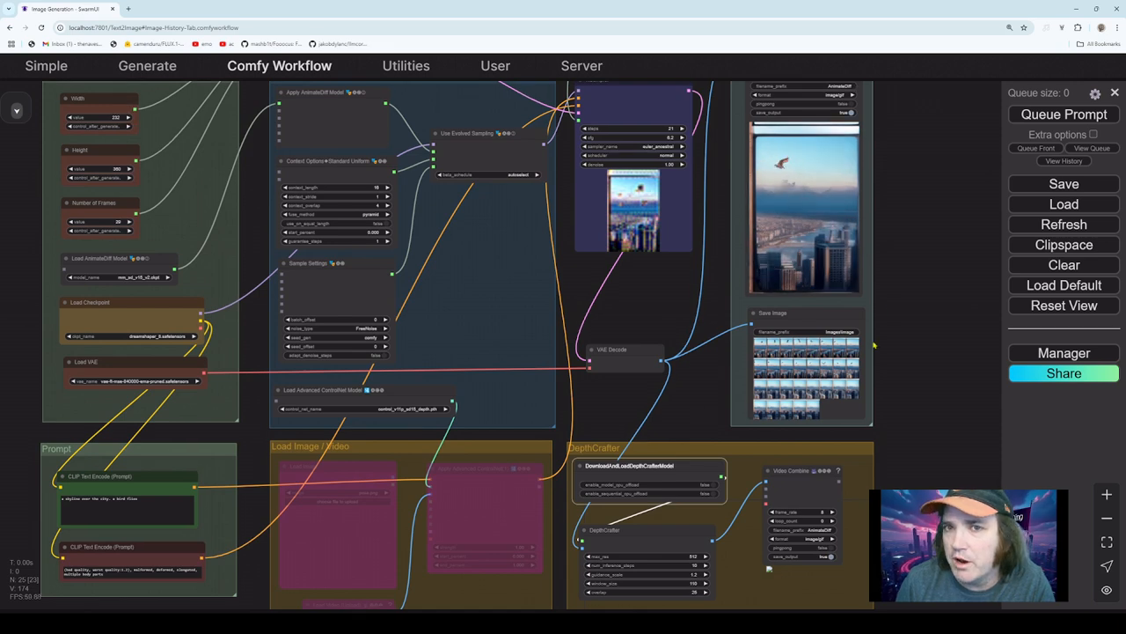
pyautogui.moveTo(725, 169); pyautogui.dragTo(720, 376)
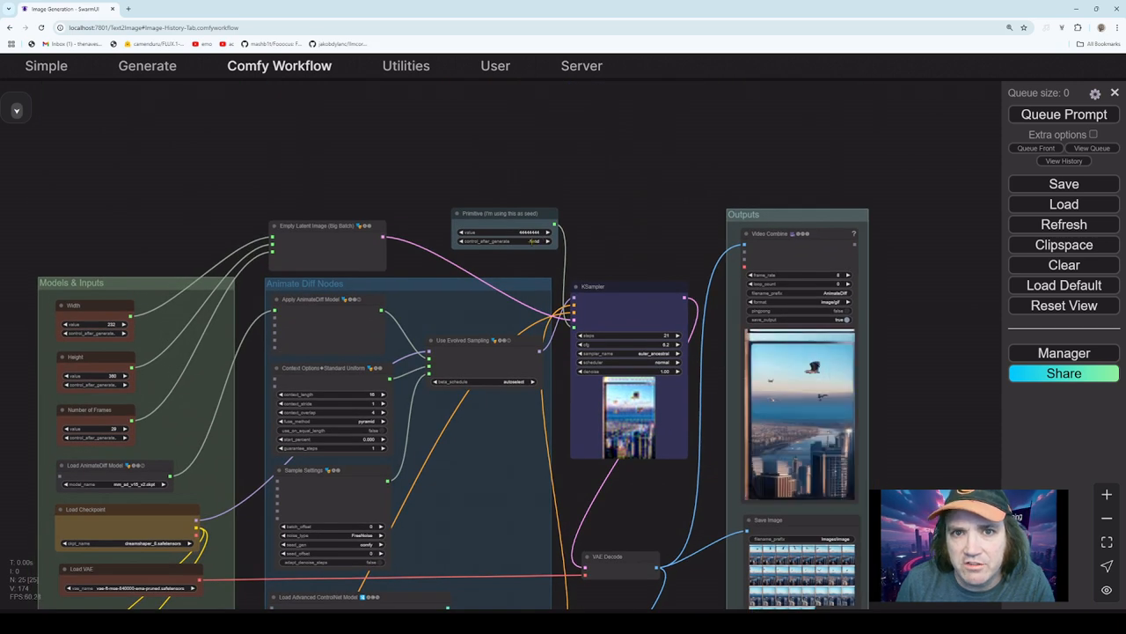
pyautogui.moveTo(657, 238); pyautogui.dragTo(622, 118)
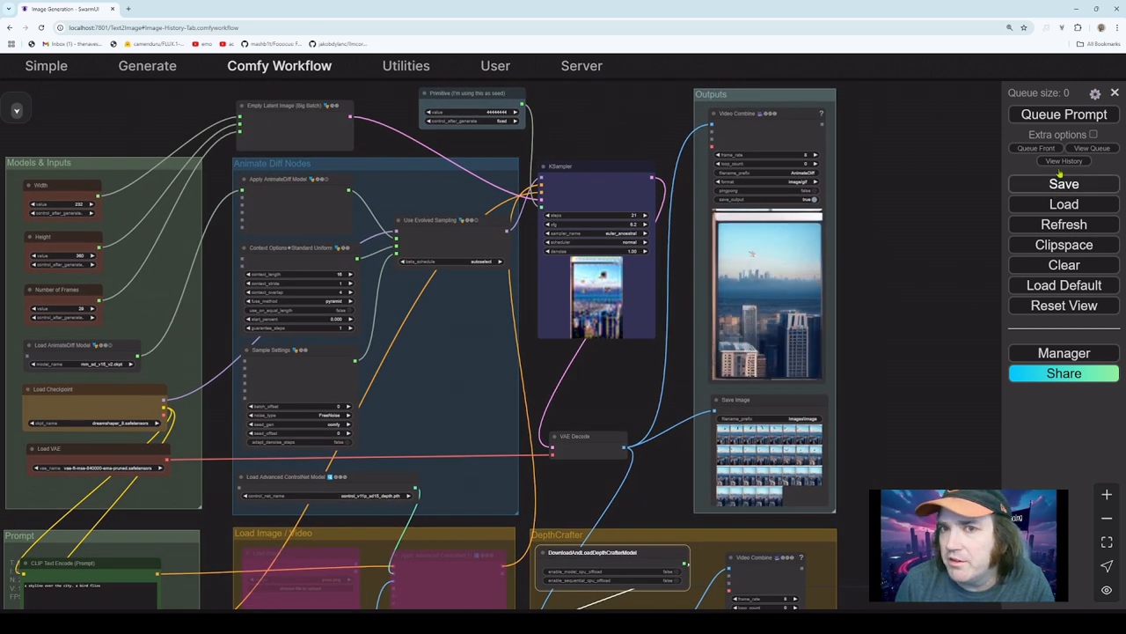
pyautogui.click(1067, 114)
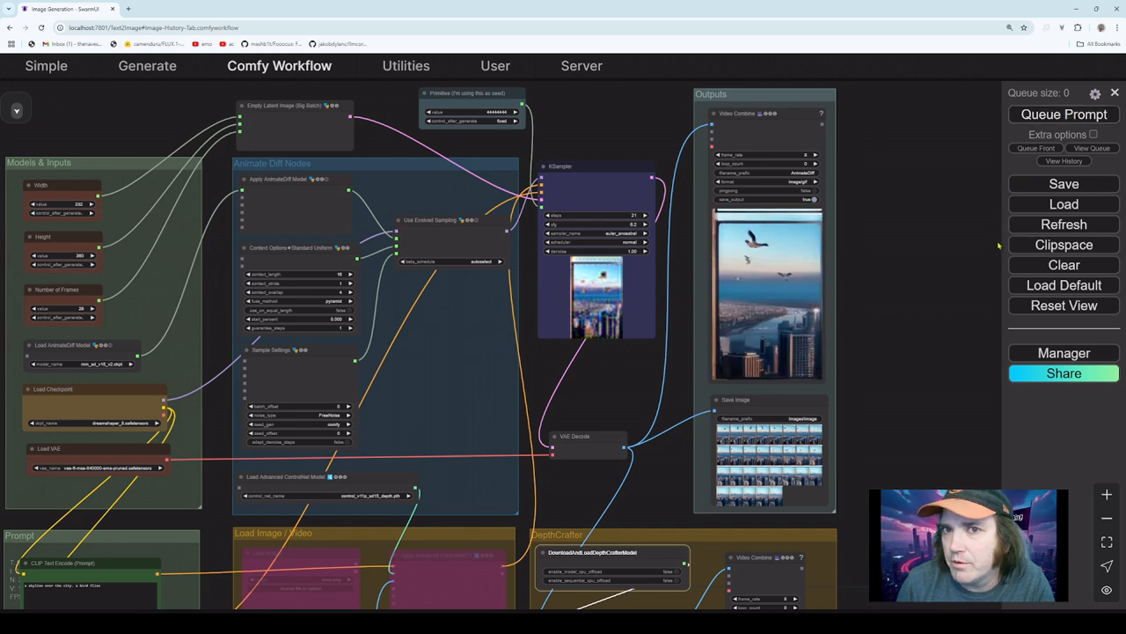
# - Nudge the DownloadAndLoadDepthCrafterModel node slightly to the right and close the DepthCrafter error dialog
pyautogui.moveTo(945, 246); pyautogui.dragTo(927, 134)
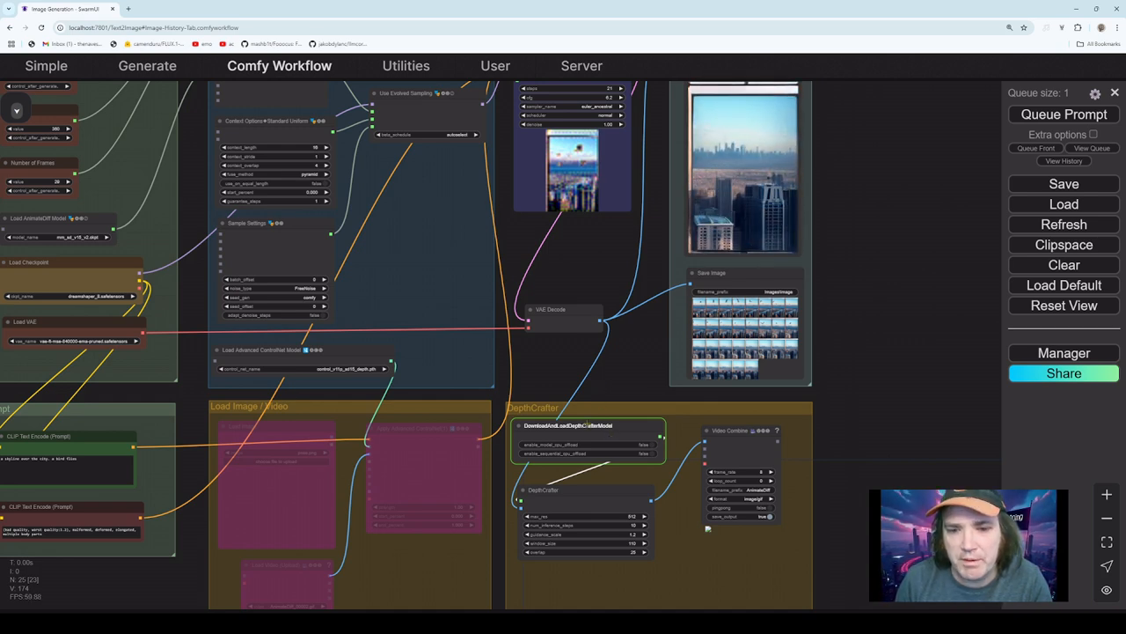
pyautogui.moveTo(587, 423); pyautogui.dragTo(611, 424)
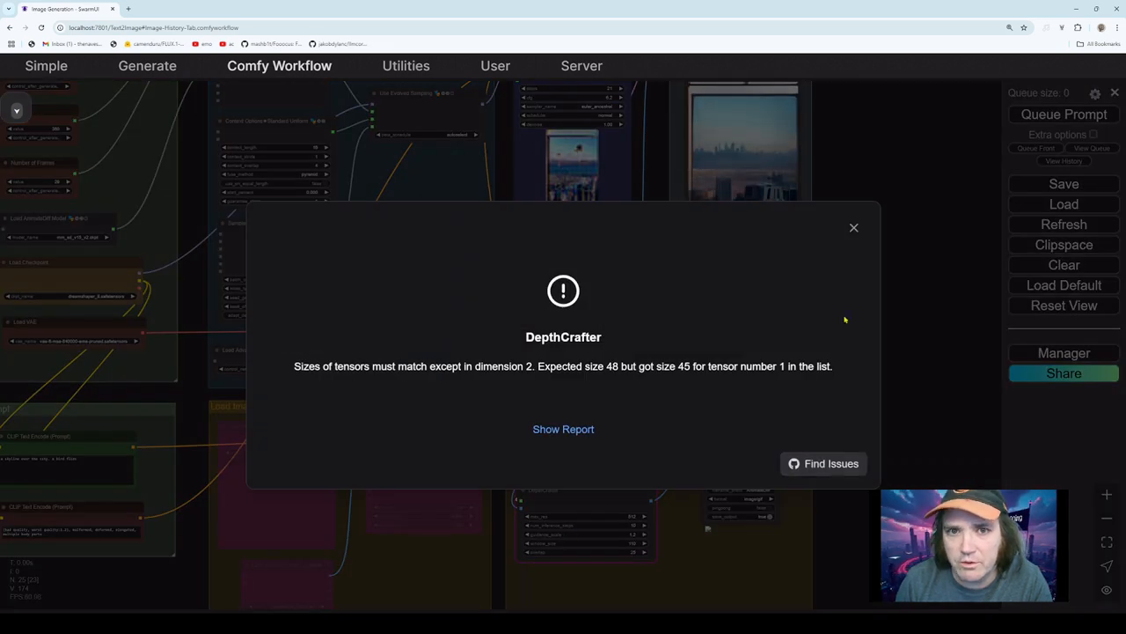
pyautogui.click(853, 227)
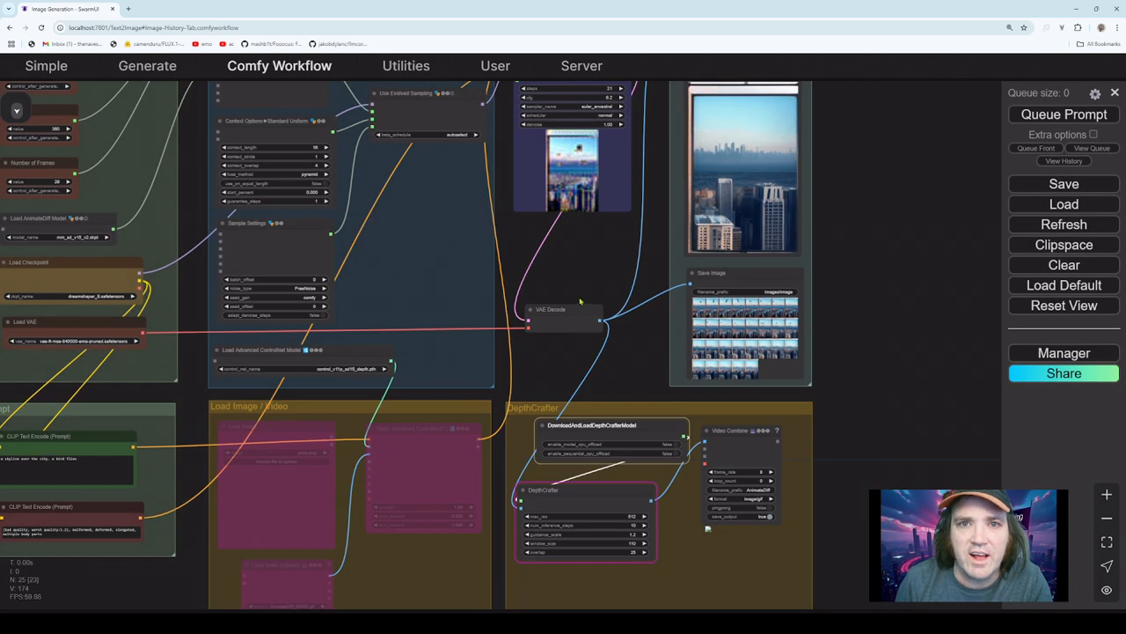
pyautogui.moveTo(578, 294); pyautogui.dragTo(702, 352)
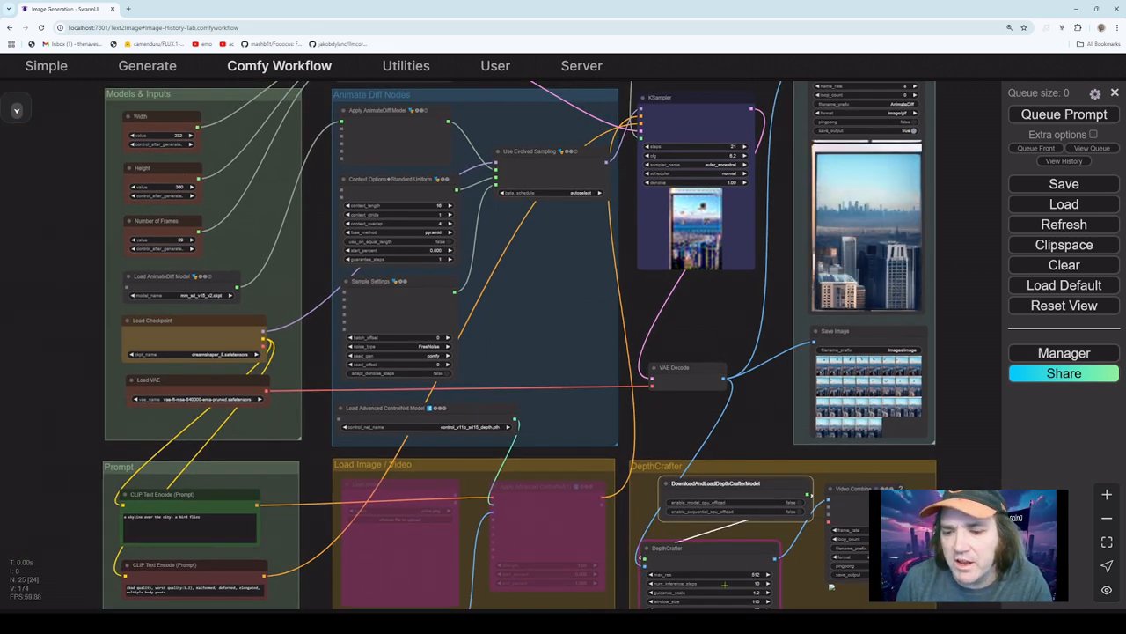
pyautogui.click(163, 186)
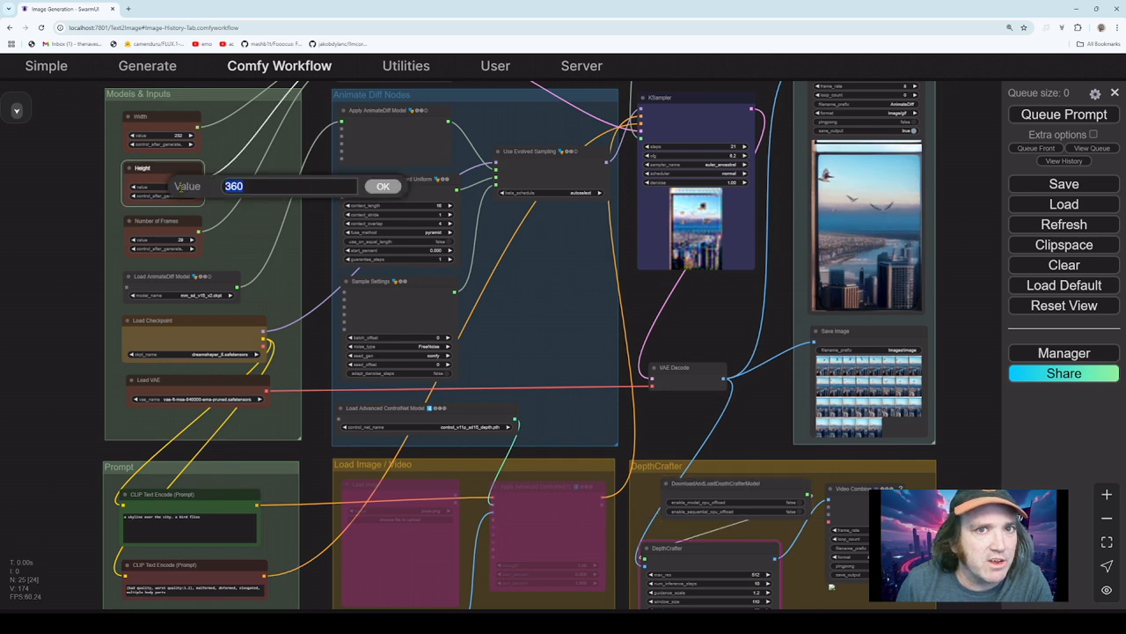
pyautogui.press('BackSpace')
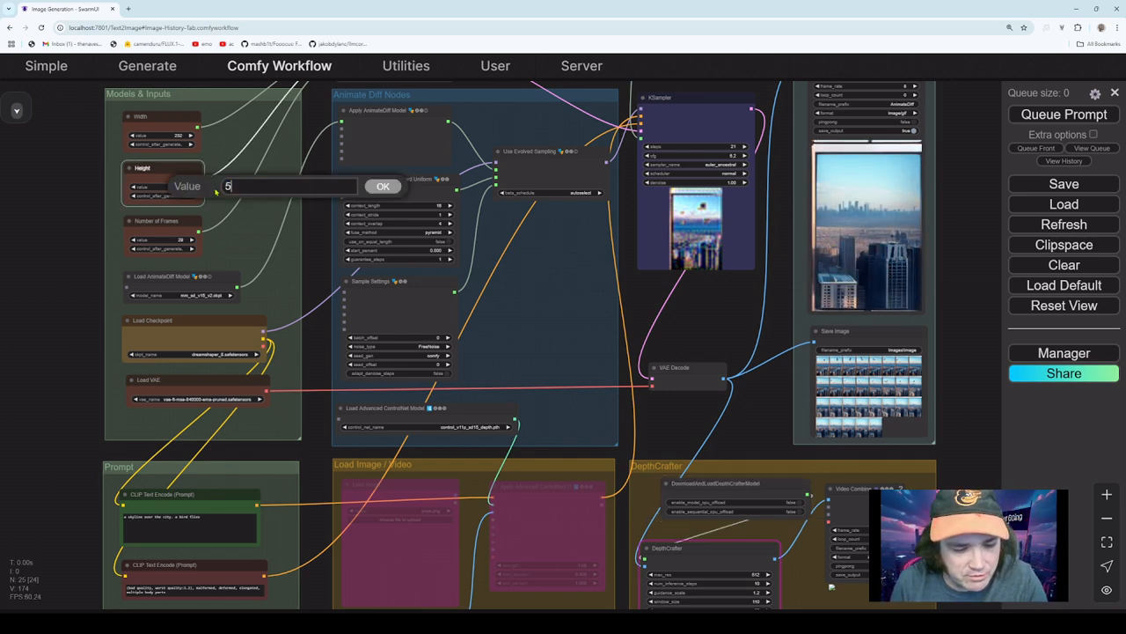
pyautogui.write('512')
# - Set the Width node's value to 512 in the Models & Inputs group
pyautogui.click(211, 136)
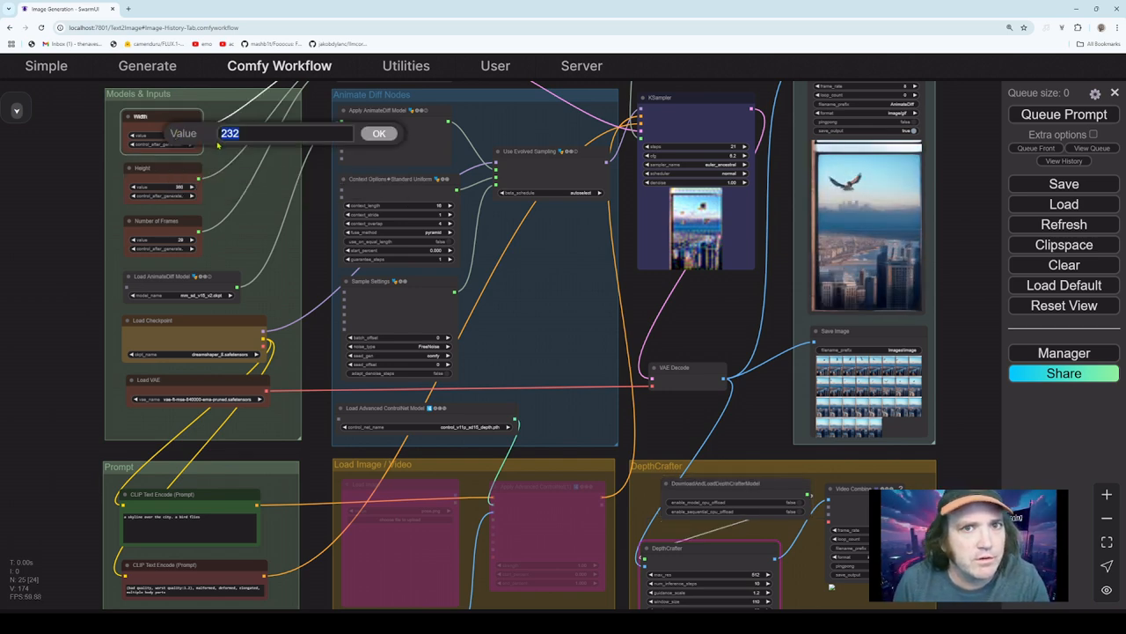
pyautogui.press('BackSpace')
pyautogui.write('512')
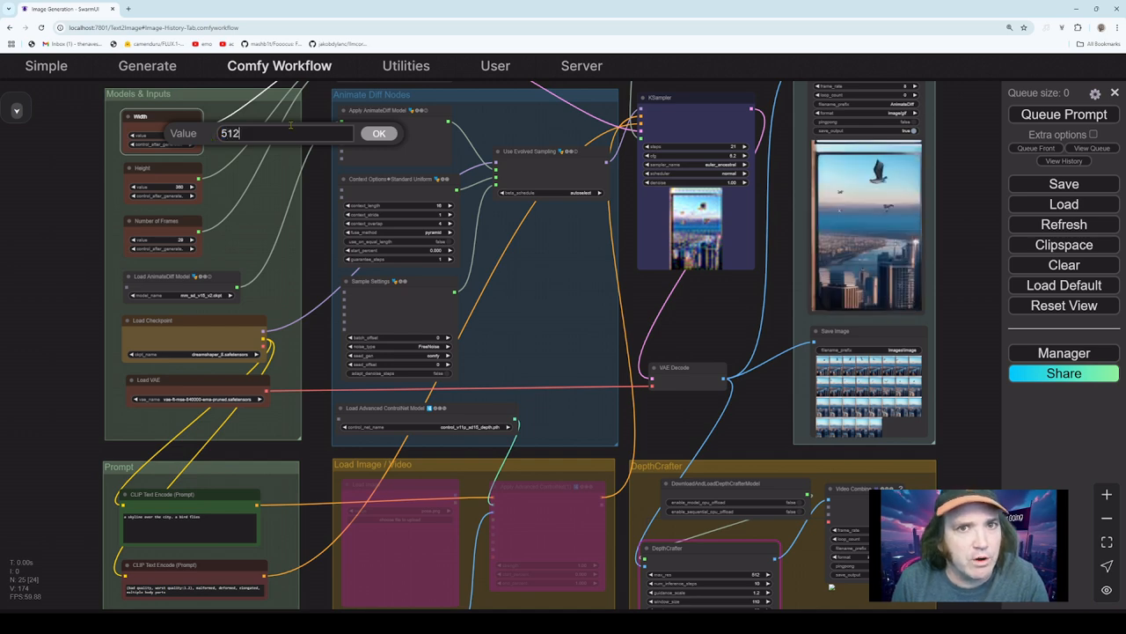
pyautogui.click(378, 134)
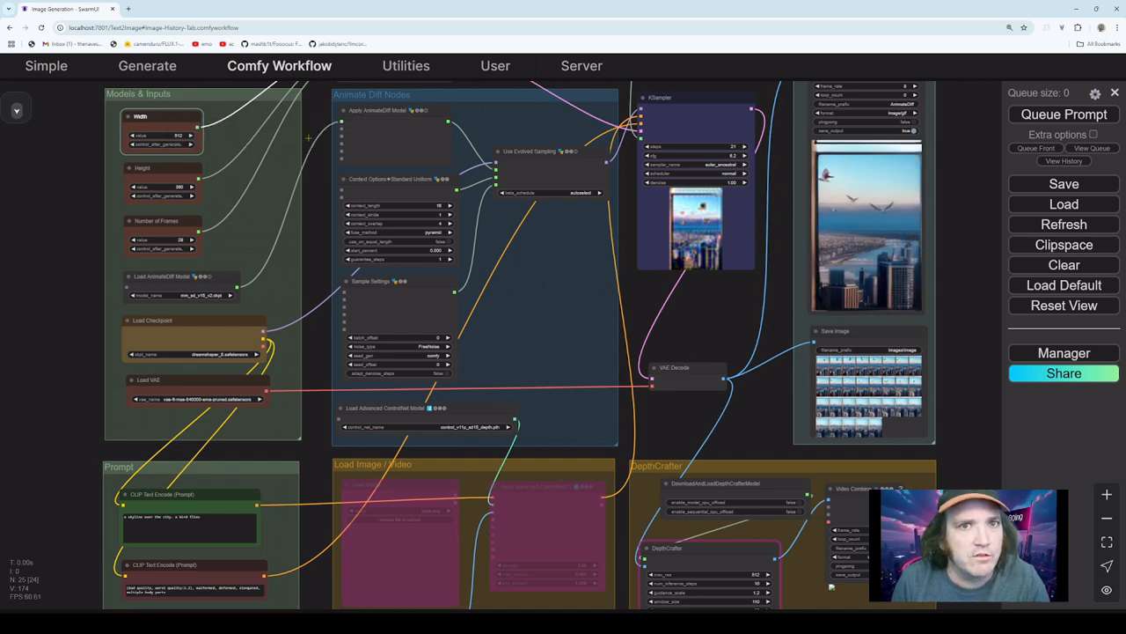
# - Set the Height node's value to 512 in the Models & Inputs group
pyautogui.click(178, 186)
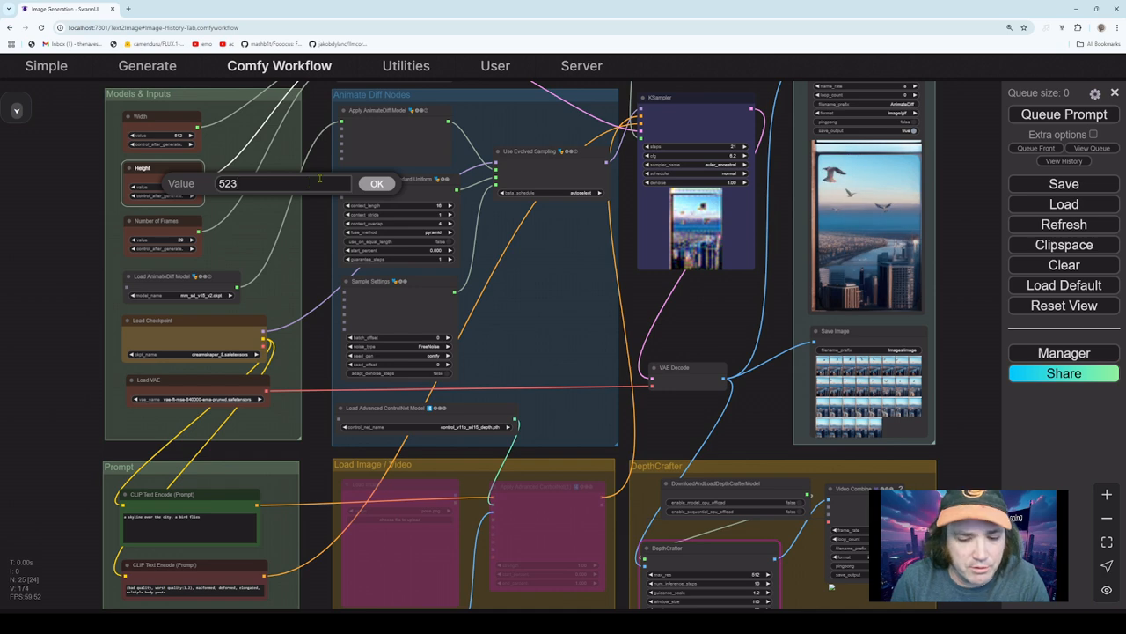
pyautogui.press('BackSpace')
pyautogui.press('BackSpace')
pyautogui.write('12')
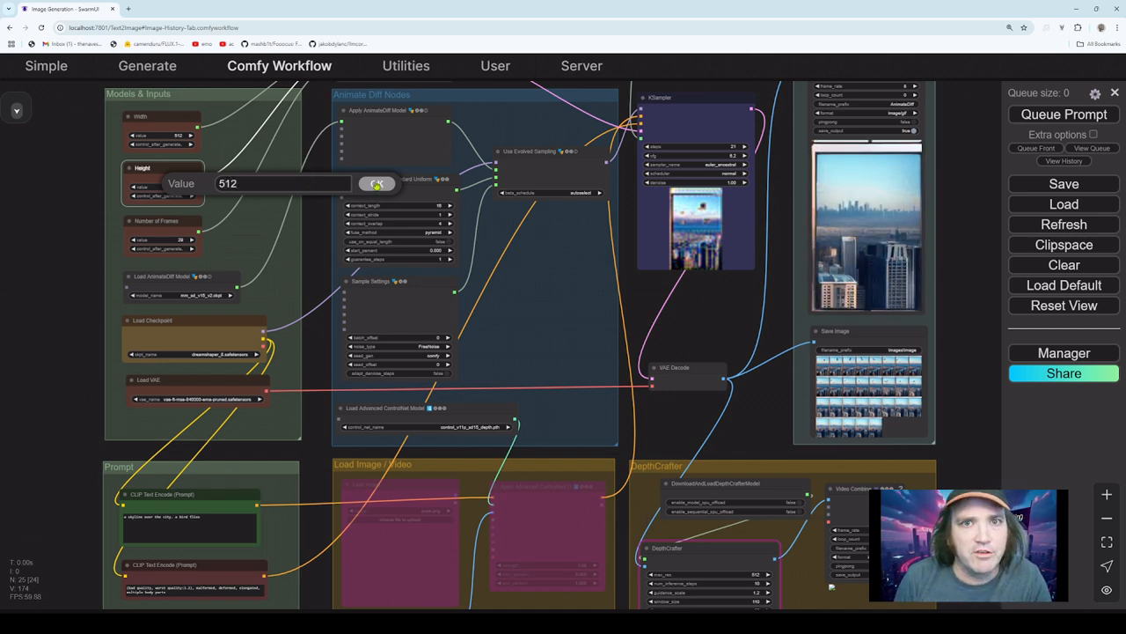
pyautogui.click(376, 184)
pyautogui.click(714, 361)
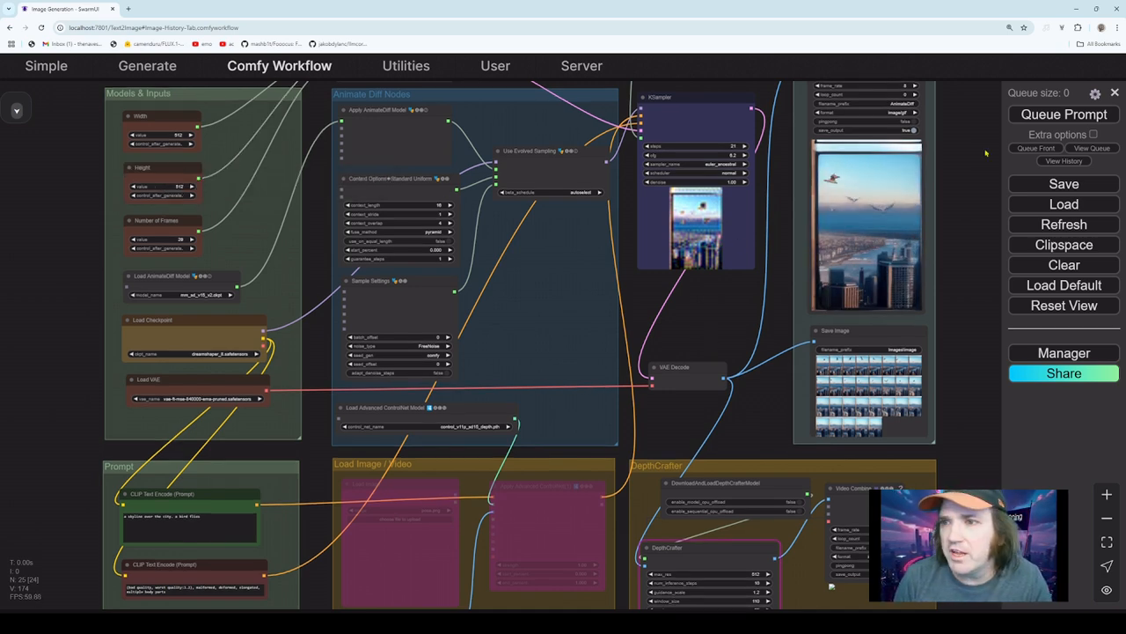
# - Queue the workflow again with the 512 by 512 video size
pyautogui.click(1026, 115)
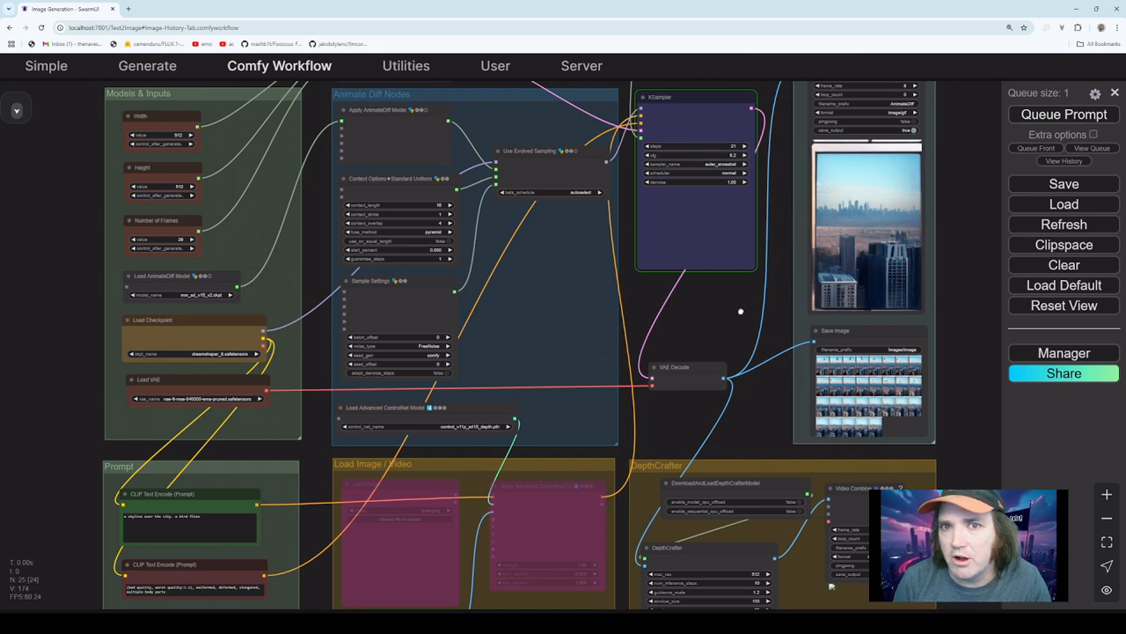
pyautogui.moveTo(740, 310); pyautogui.dragTo(721, 311)
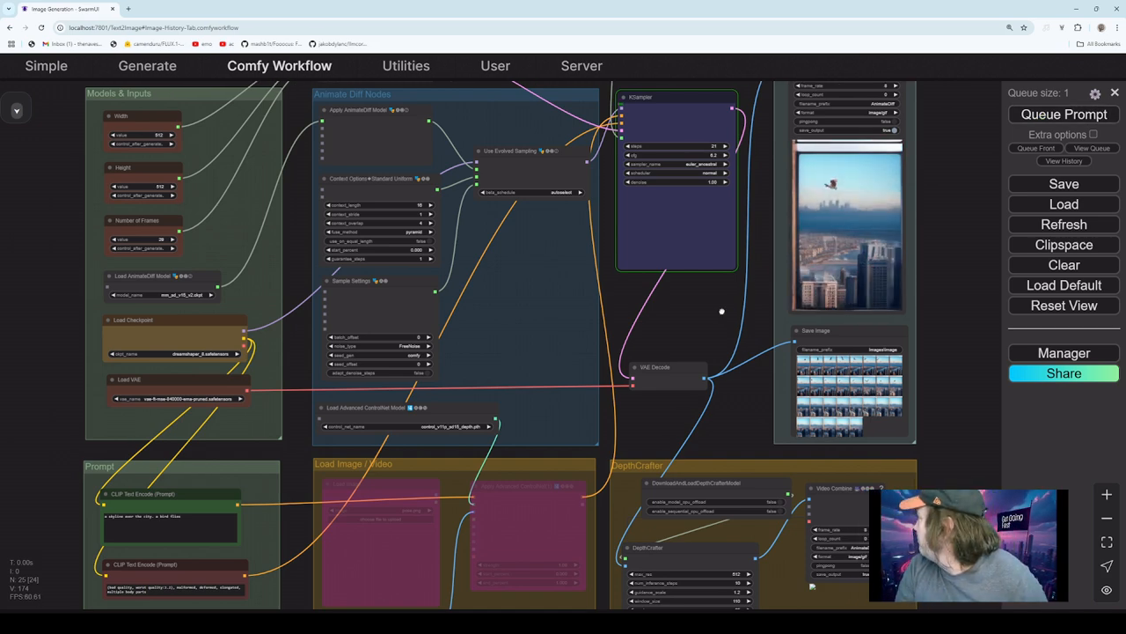
pyautogui.moveTo(721, 311); pyautogui.dragTo(727, 322)
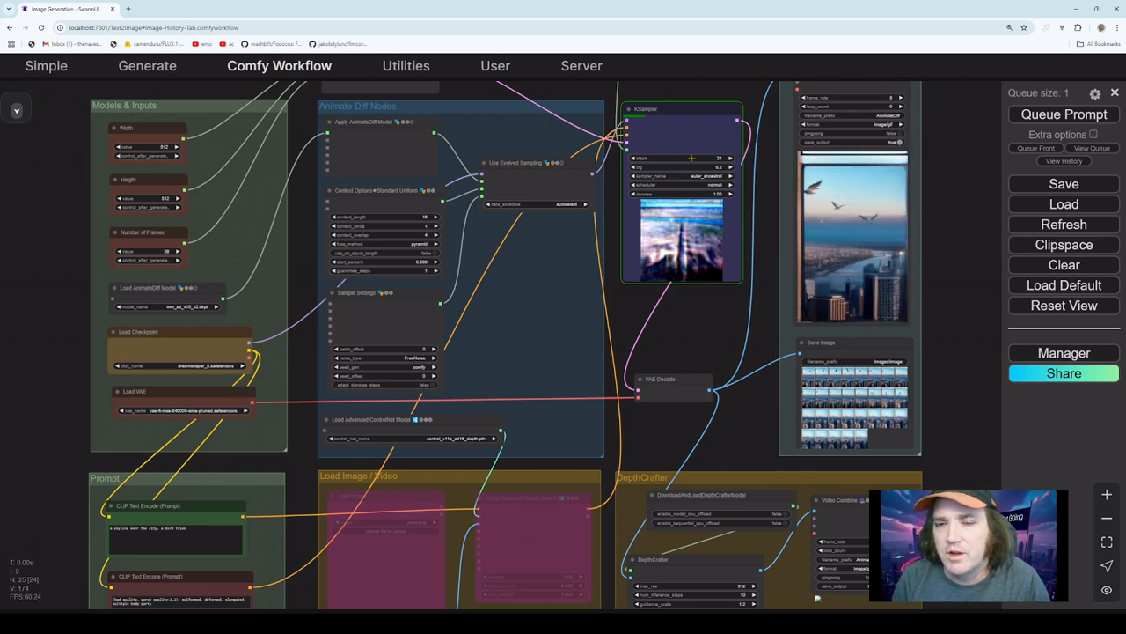
# - Examine the generated skyline video in the Outputs group and the depth map video in the DepthCrafter group's Video Combine node
pyautogui.moveTo(692, 409); pyautogui.dragTo(661, 333)
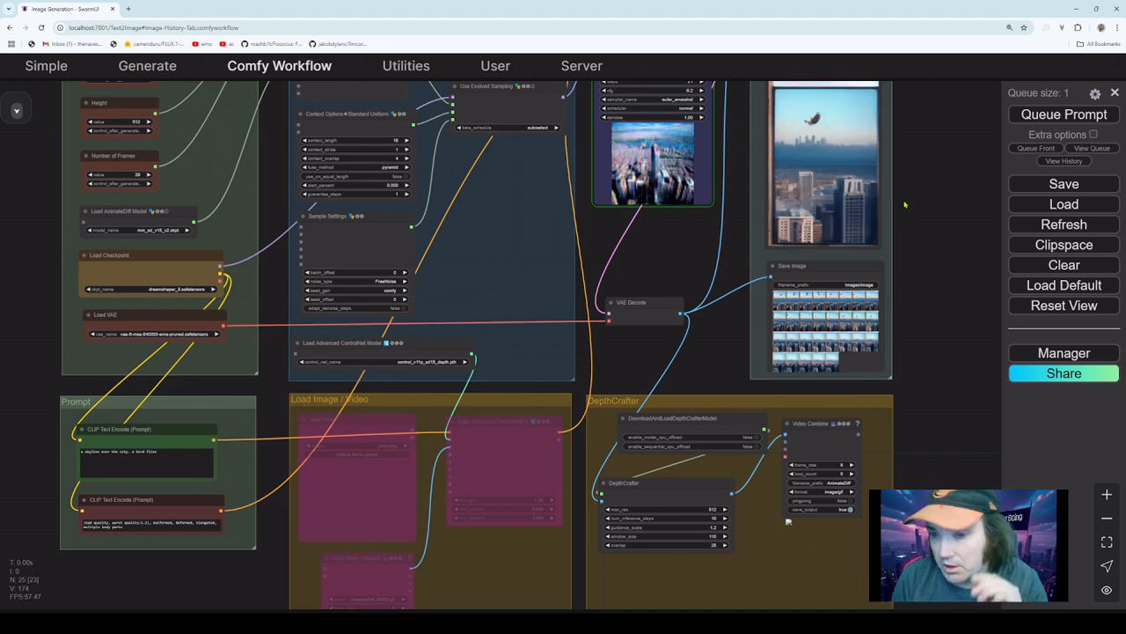
pyautogui.moveTo(904, 204); pyautogui.dragTo(909, 303)
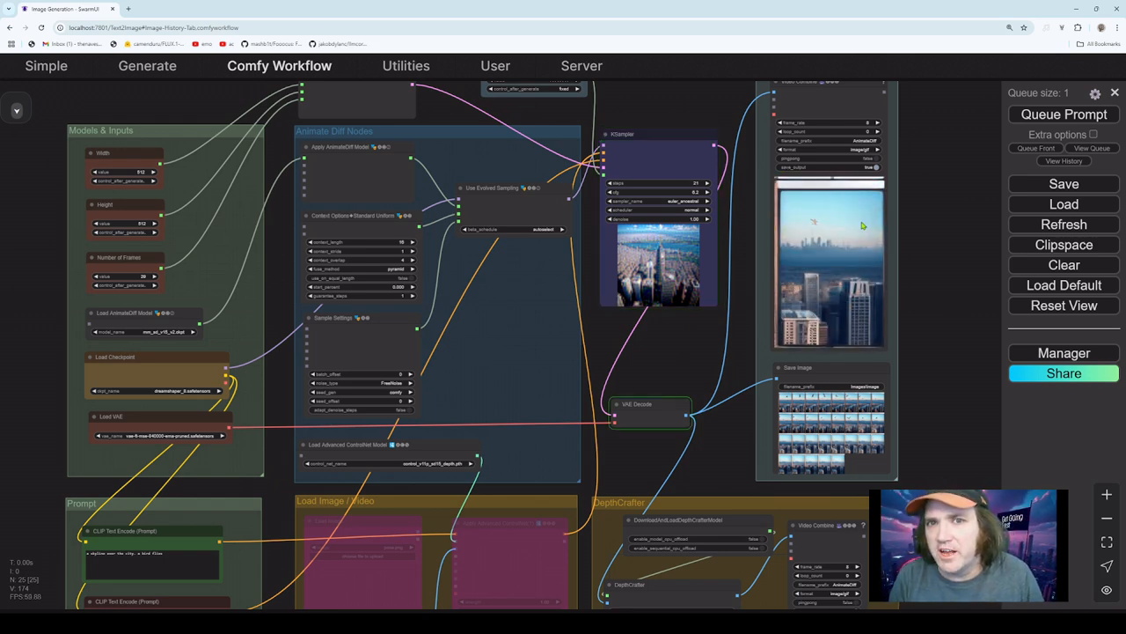
pyautogui.moveTo(745, 285); pyautogui.dragTo(736, 309)
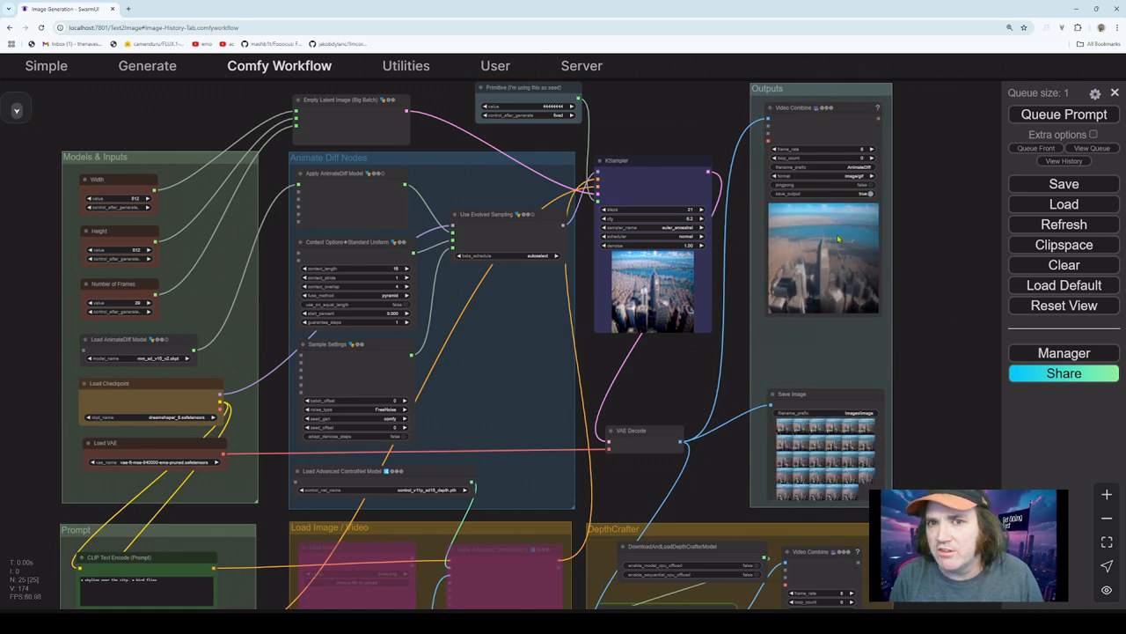
pyautogui.moveTo(731, 388); pyautogui.dragTo(718, 204)
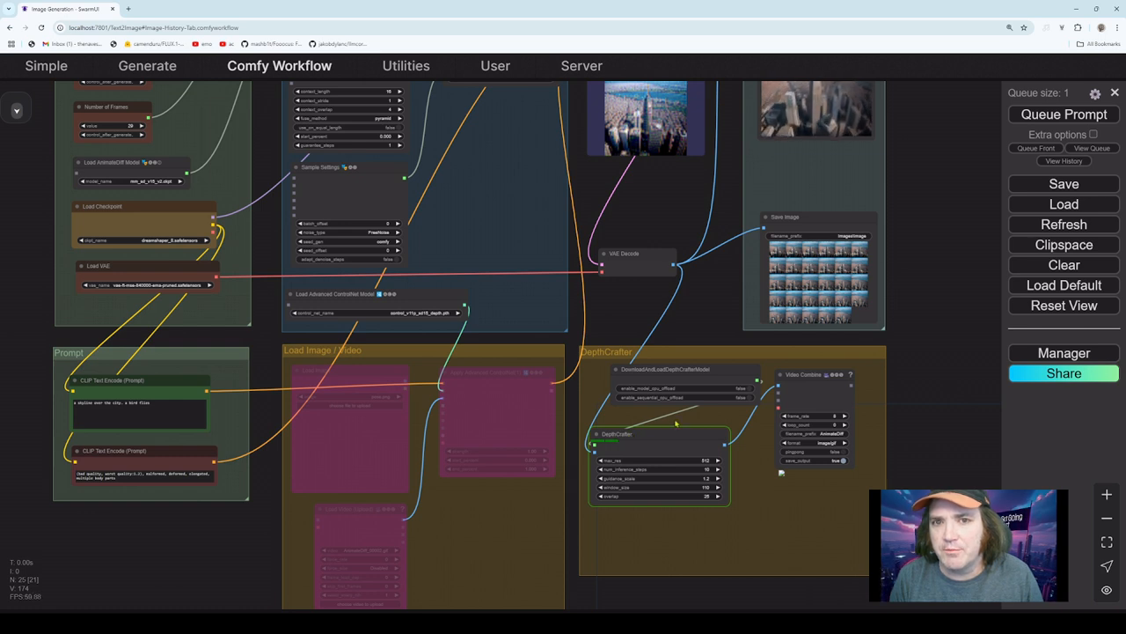
pyautogui.moveTo(620, 444); pyautogui.dragTo(621, 425)
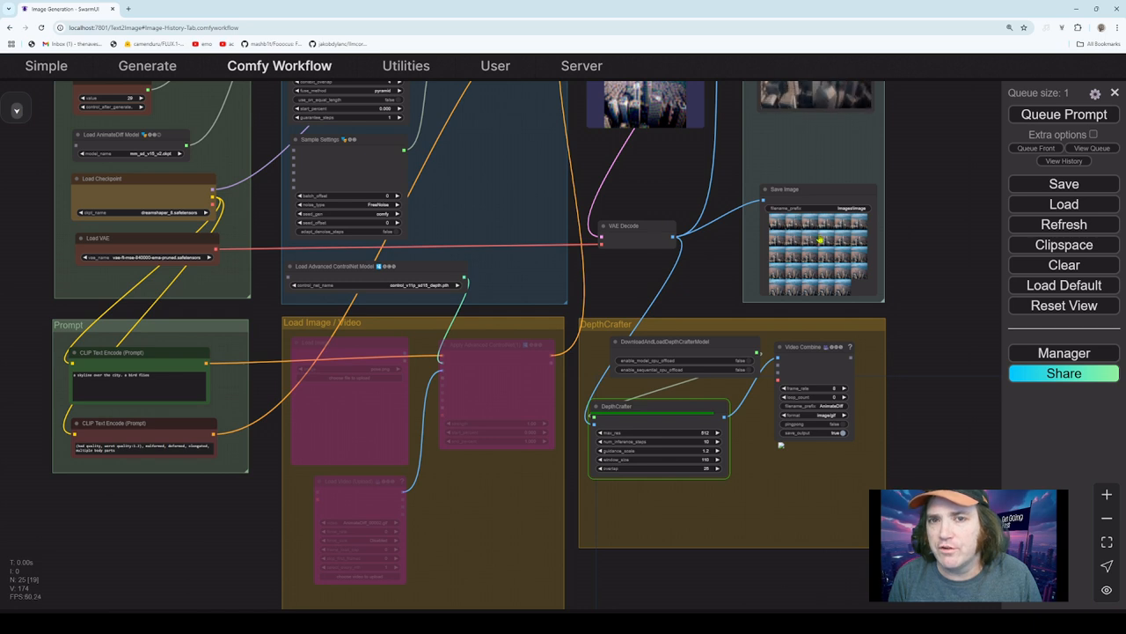
pyautogui.click(794, 255)
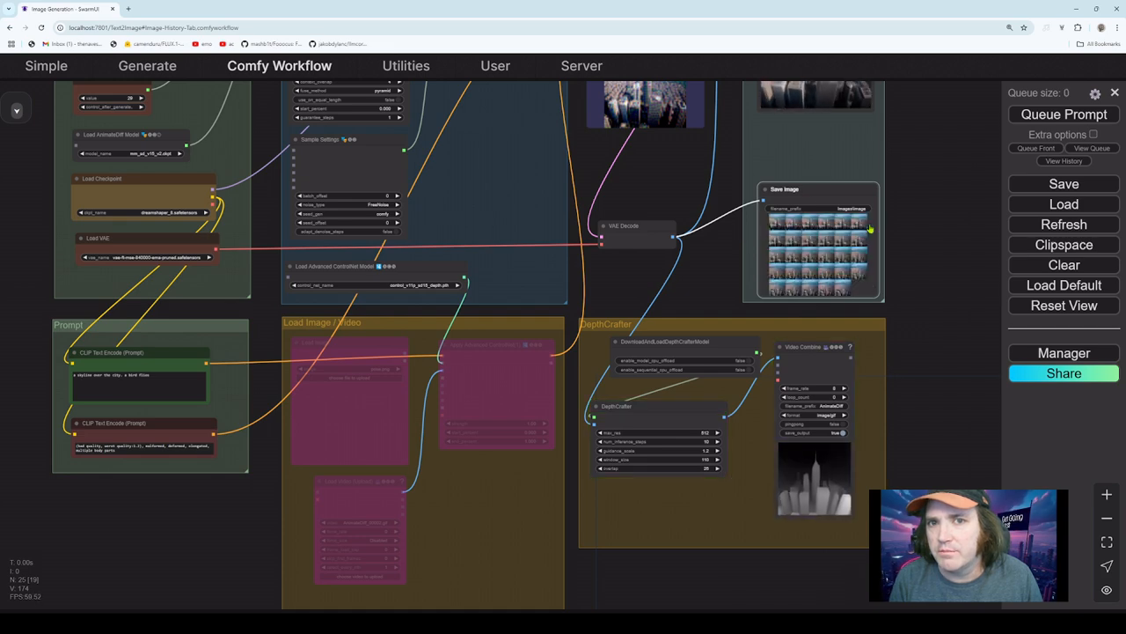
pyautogui.scroll(6, 740, 517)
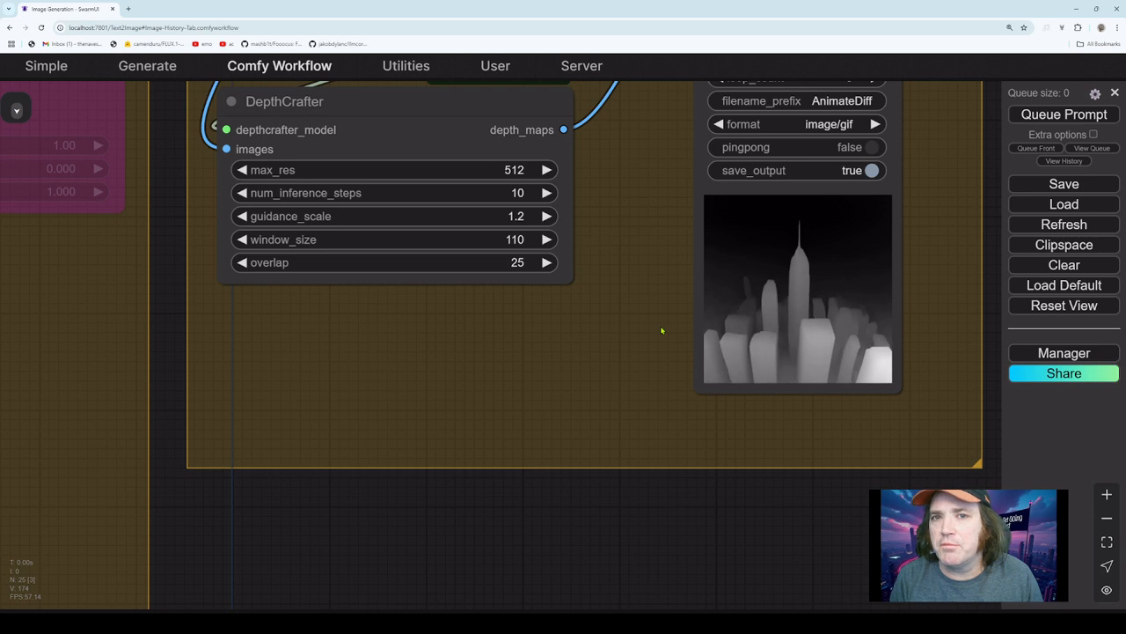
pyautogui.scroll(-3, 653, 377)
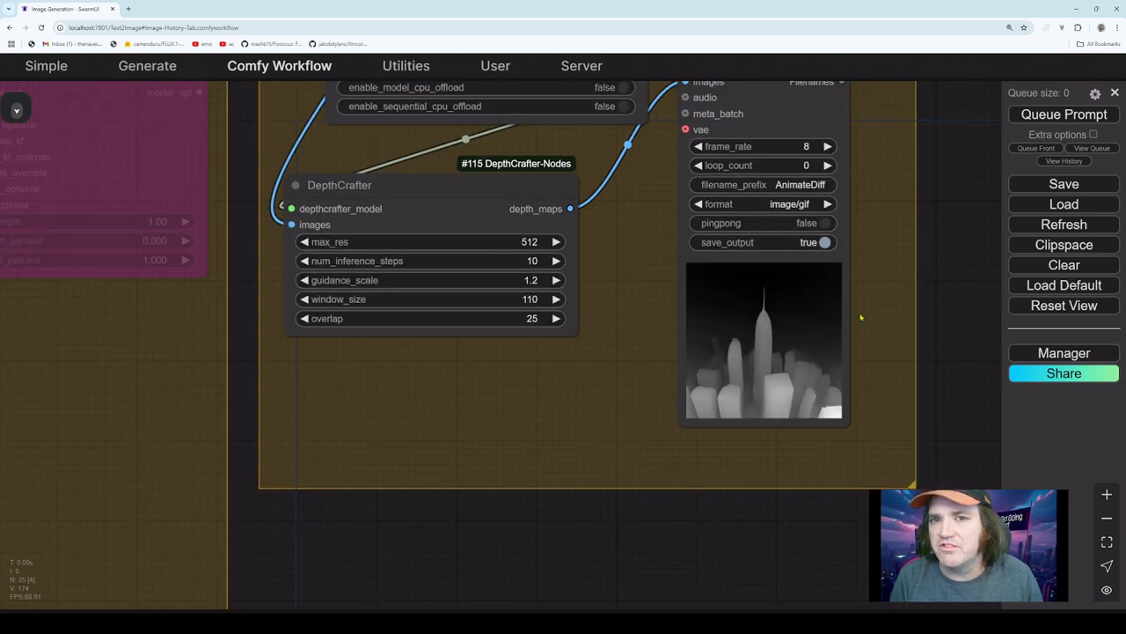
pyautogui.scroll(-3, 867, 334)
pyautogui.scroll(-4, 868, 333)
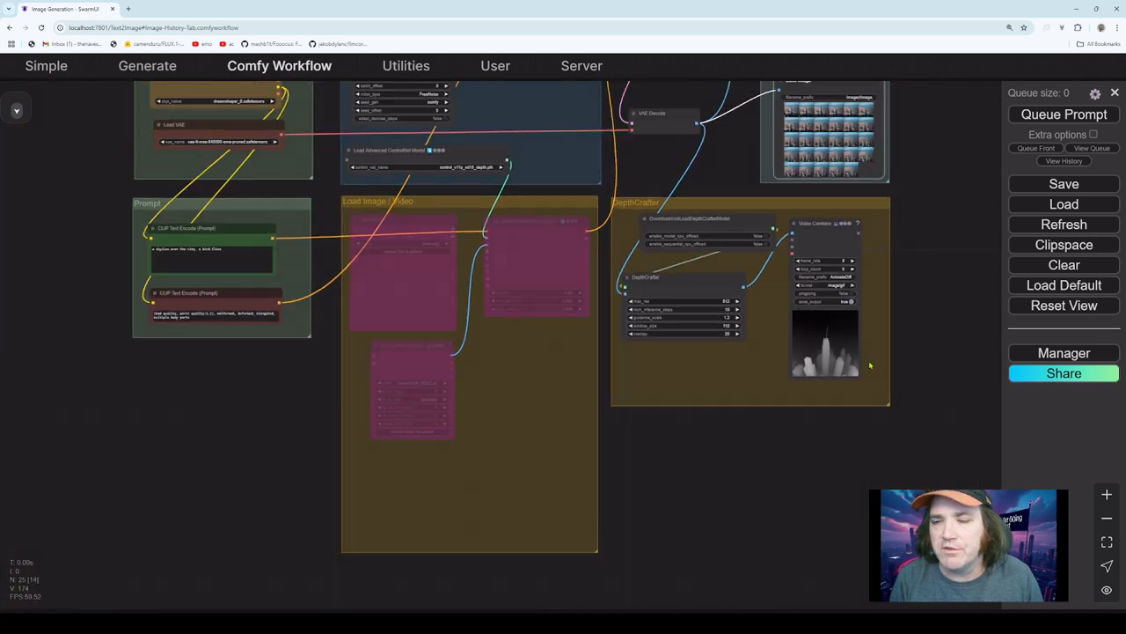
pyautogui.moveTo(741, 370); pyautogui.dragTo(826, 515)
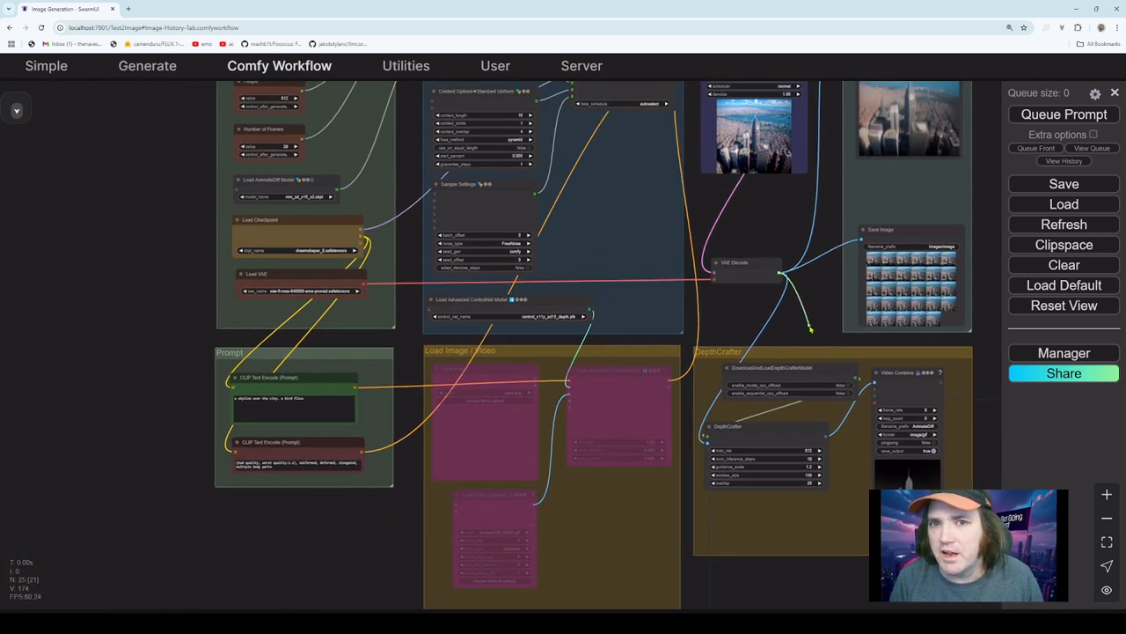
# - Disconnect the VAE Decode output from the DepthCrafter node and re-enable the bypassed Load Video (Upload) node
pyautogui.moveTo(780, 273); pyautogui.dragTo(786, 344)
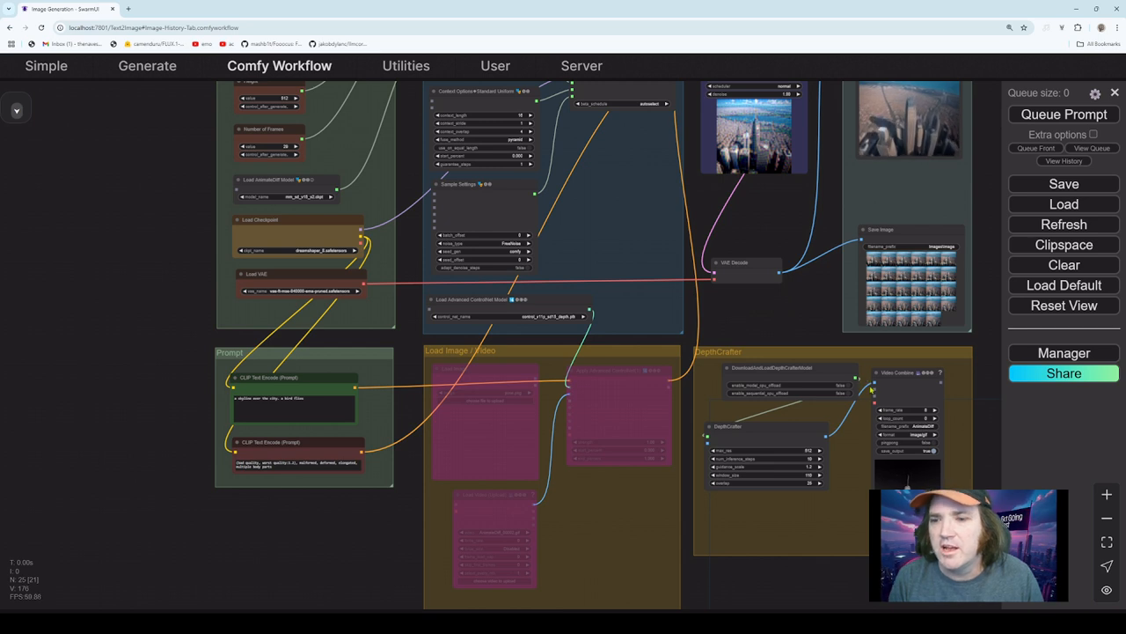
pyautogui.moveTo(491, 499)
pyautogui.mouseDown()
pyautogui.moveTo(469, 498)
pyautogui.moveTo(482, 497)
pyautogui.mouseUp()
pyautogui.rightClick(482, 496)
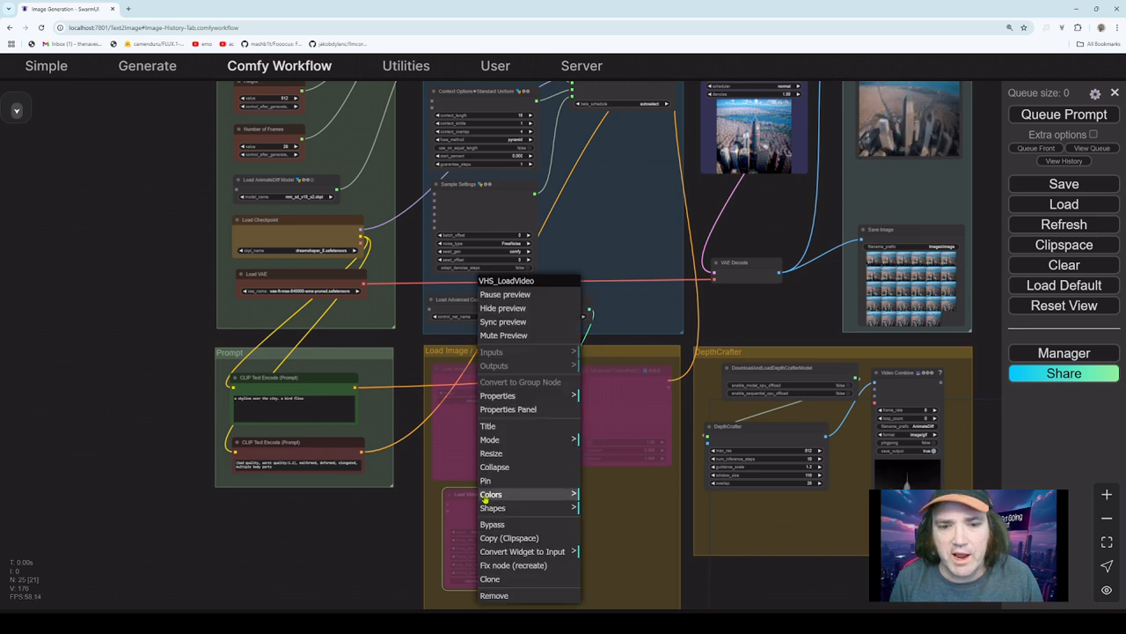
pyautogui.click(497, 524)
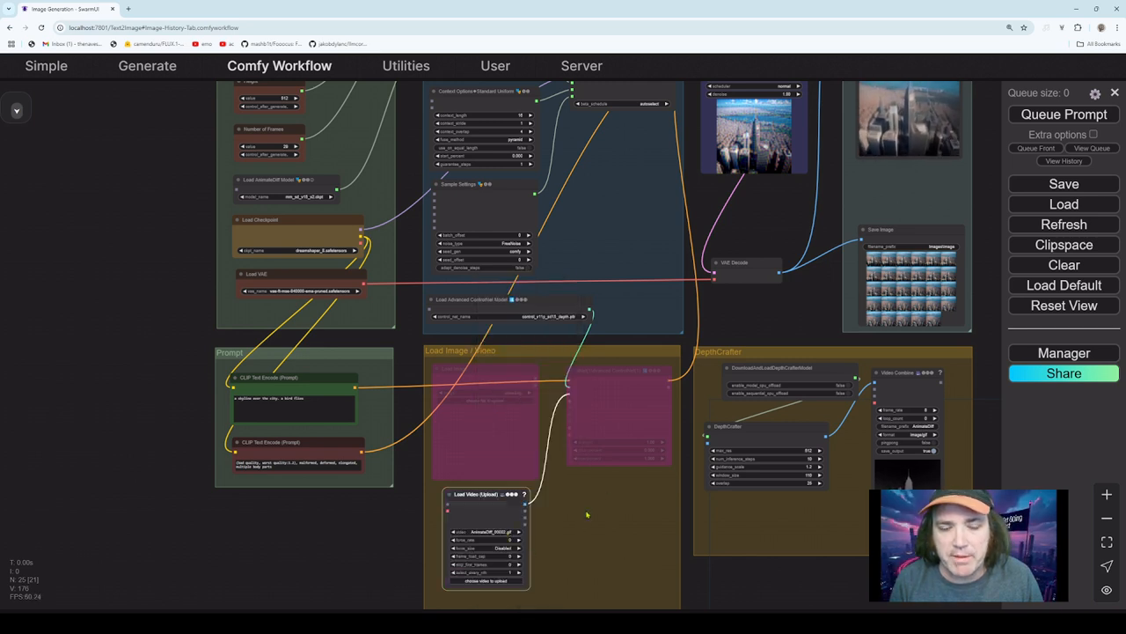
# - Re-enable the bypassed Apply Advanced ControlNet node and move it slightly upward in the Load Image / Video group
pyautogui.rightClick(605, 374)
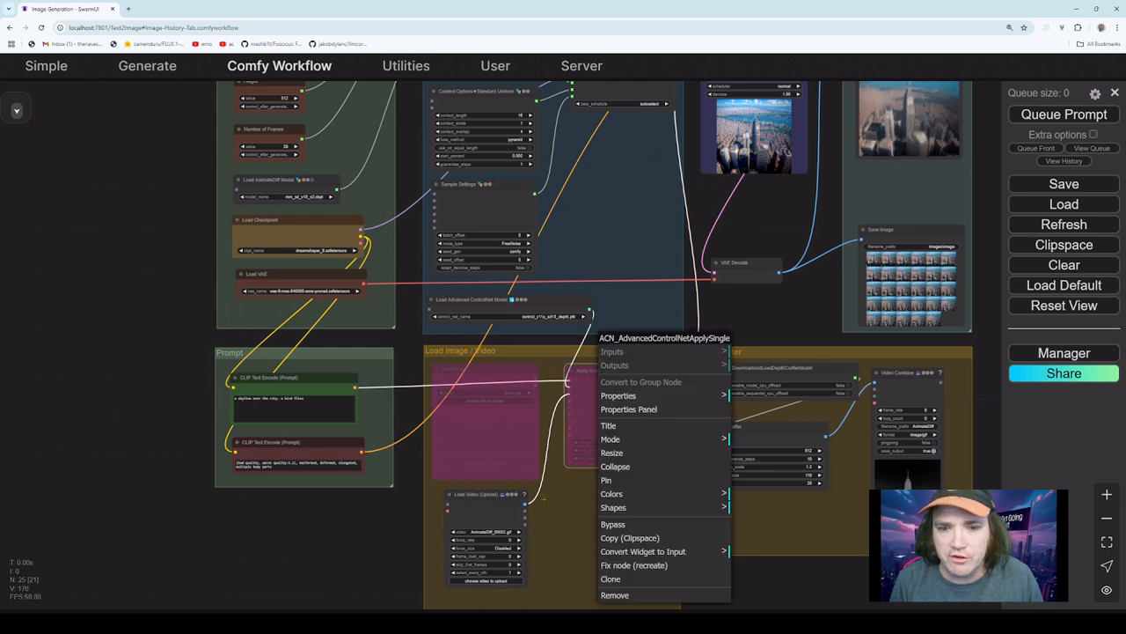
pyautogui.click(623, 523)
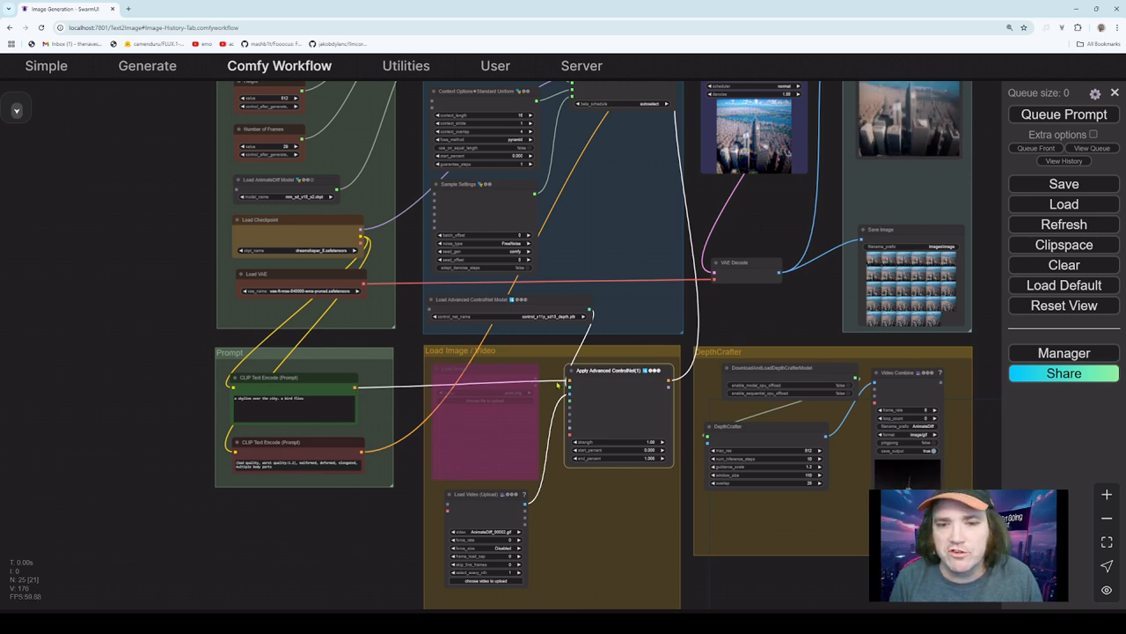
pyautogui.moveTo(604, 384); pyautogui.dragTo(606, 360)
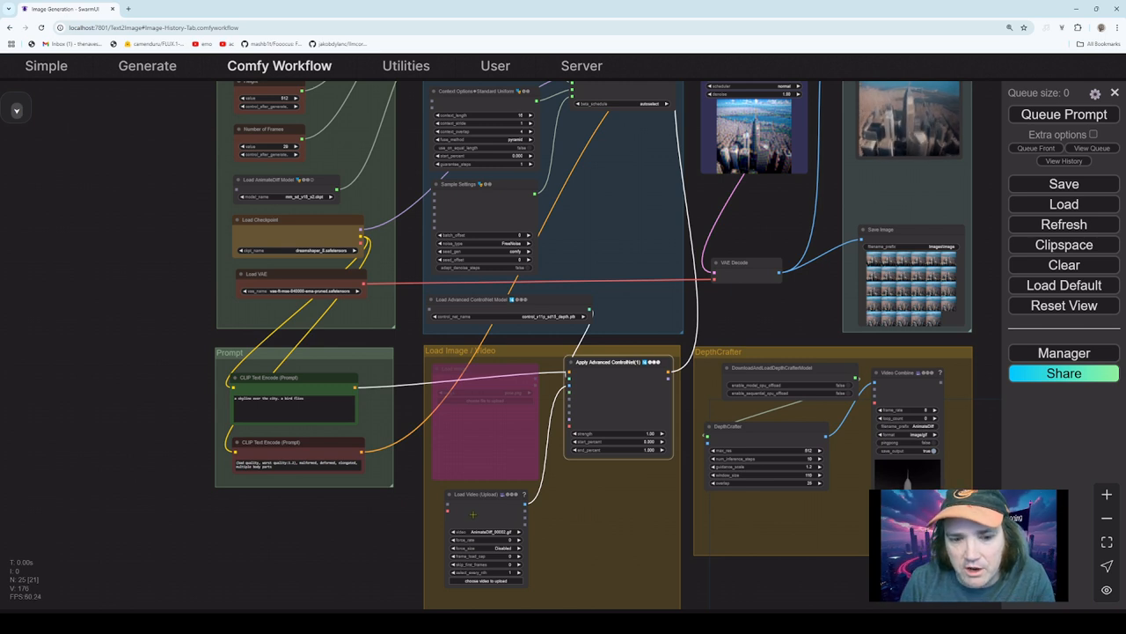
# - Load the depth map video AnimateDiff_00004.gif from SwarmUI's dlbackend/comfy/ComfyUI/output folder into the Load Video (Upload) node
pyautogui.click(493, 592)
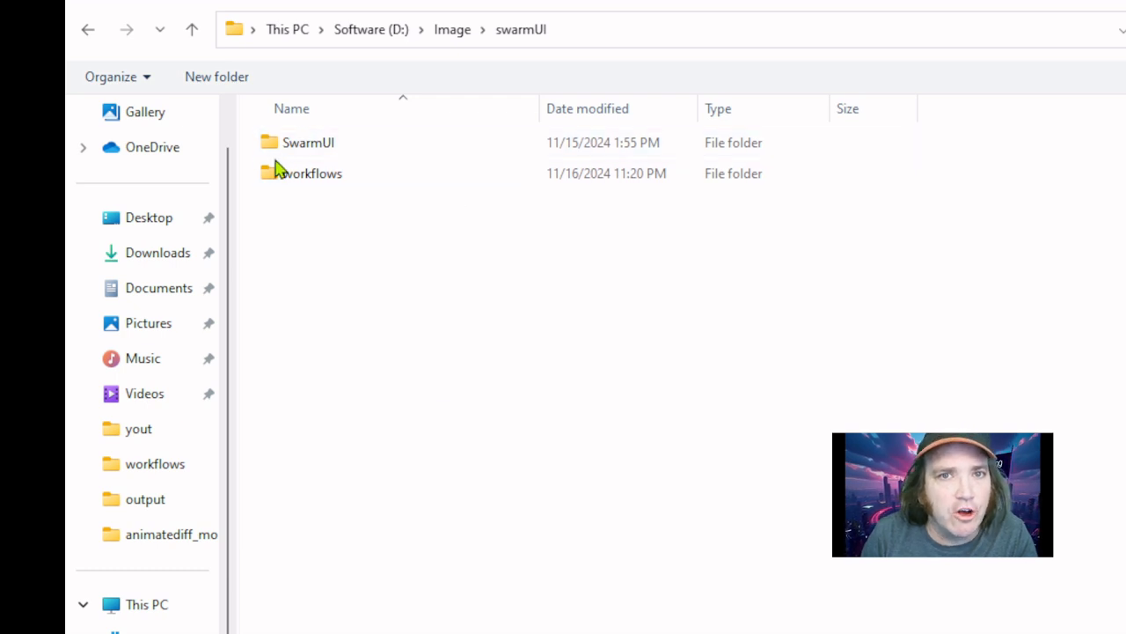
pyautogui.doubleClick(328, 153)
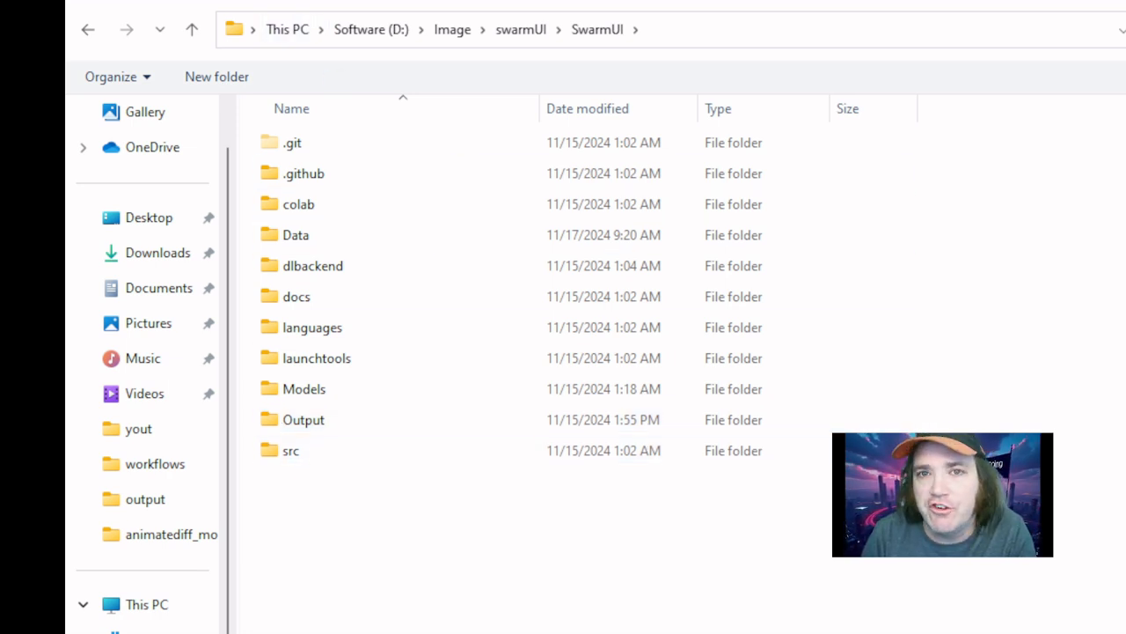
pyautogui.click(524, 31)
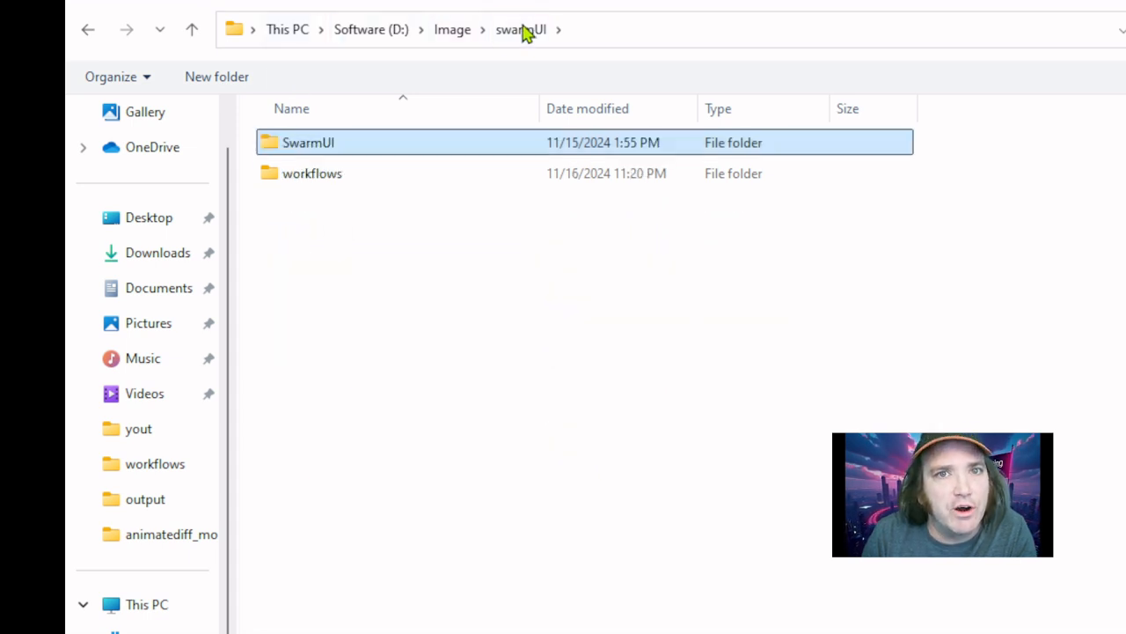
pyautogui.doubleClick(330, 146)
pyautogui.click(310, 275)
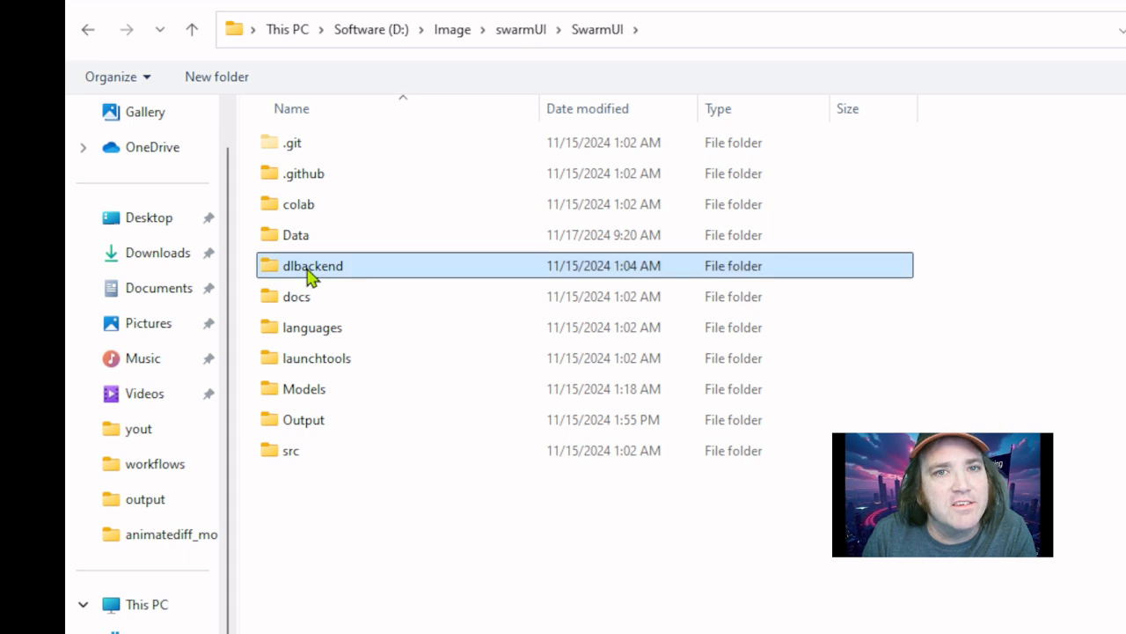
pyautogui.click(310, 276)
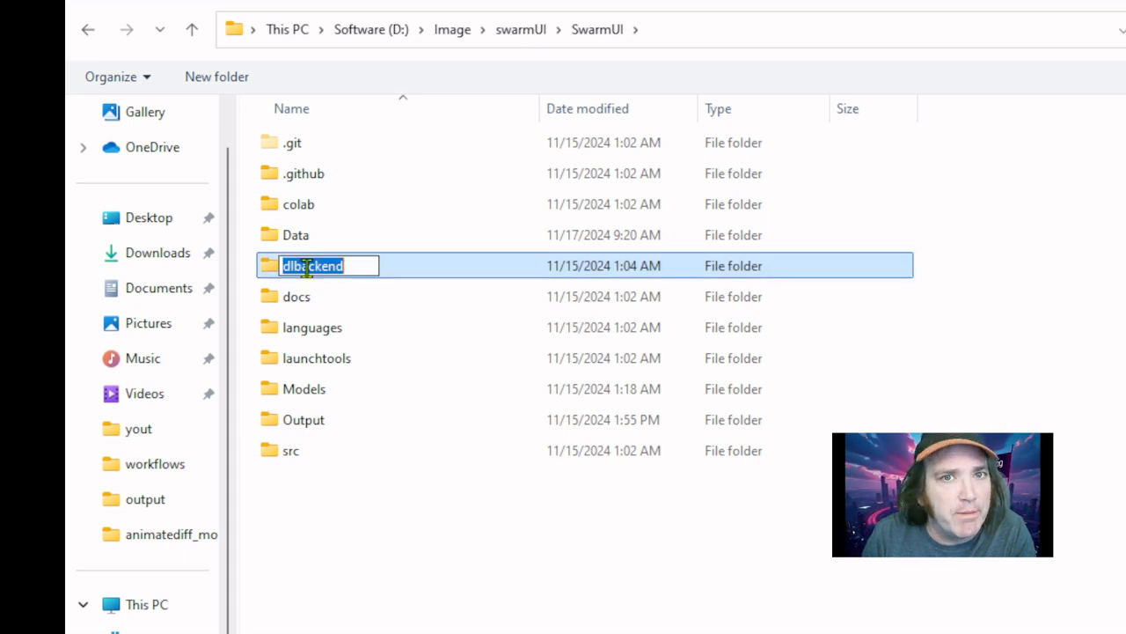
pyautogui.doubleClick(274, 271)
pyautogui.click(290, 149)
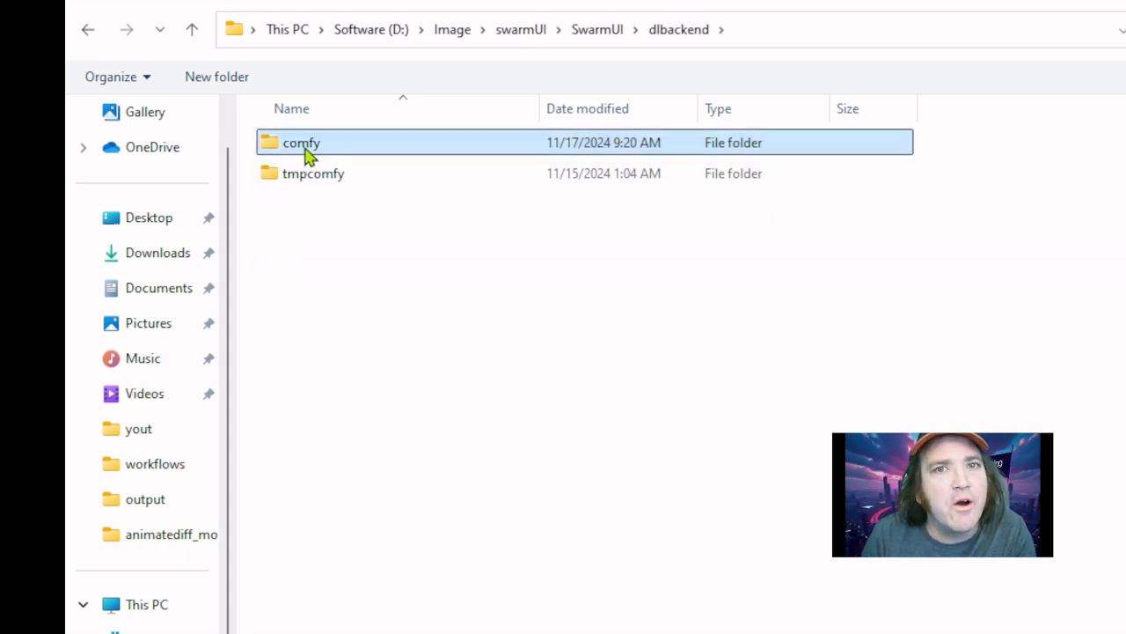
pyautogui.doubleClick(305, 158)
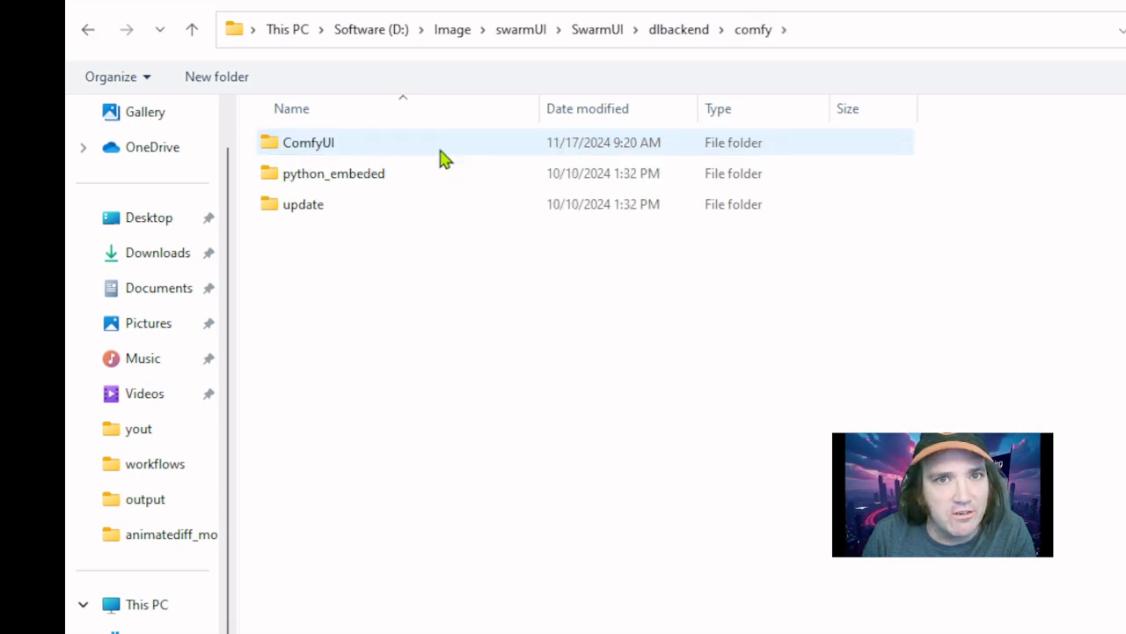
pyautogui.doubleClick(322, 149)
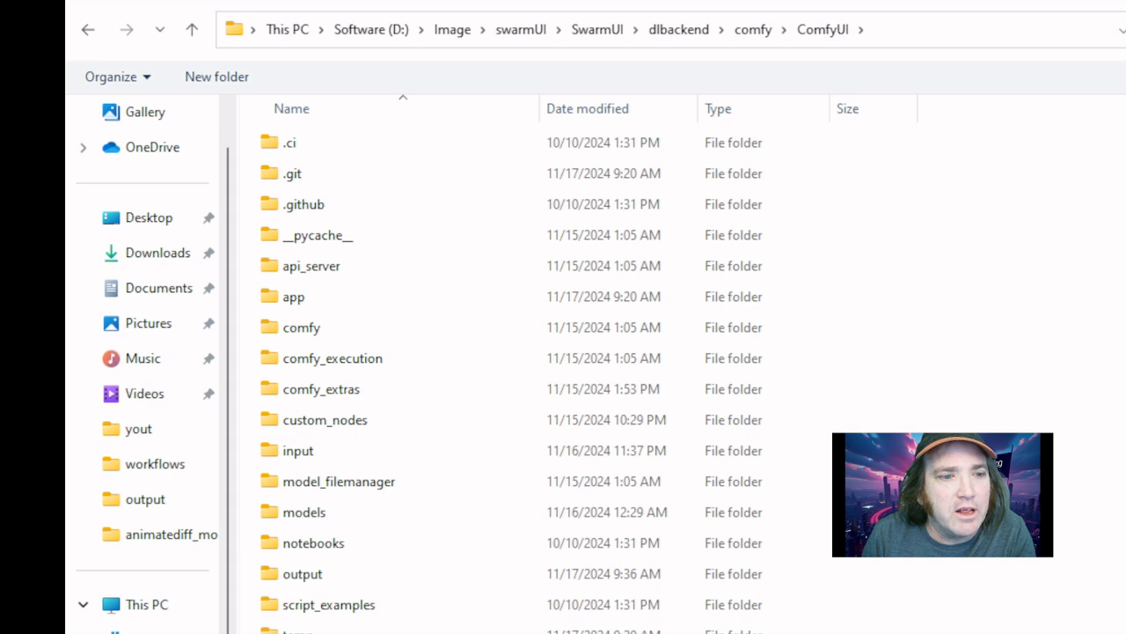
pyautogui.doubleClick(306, 572)
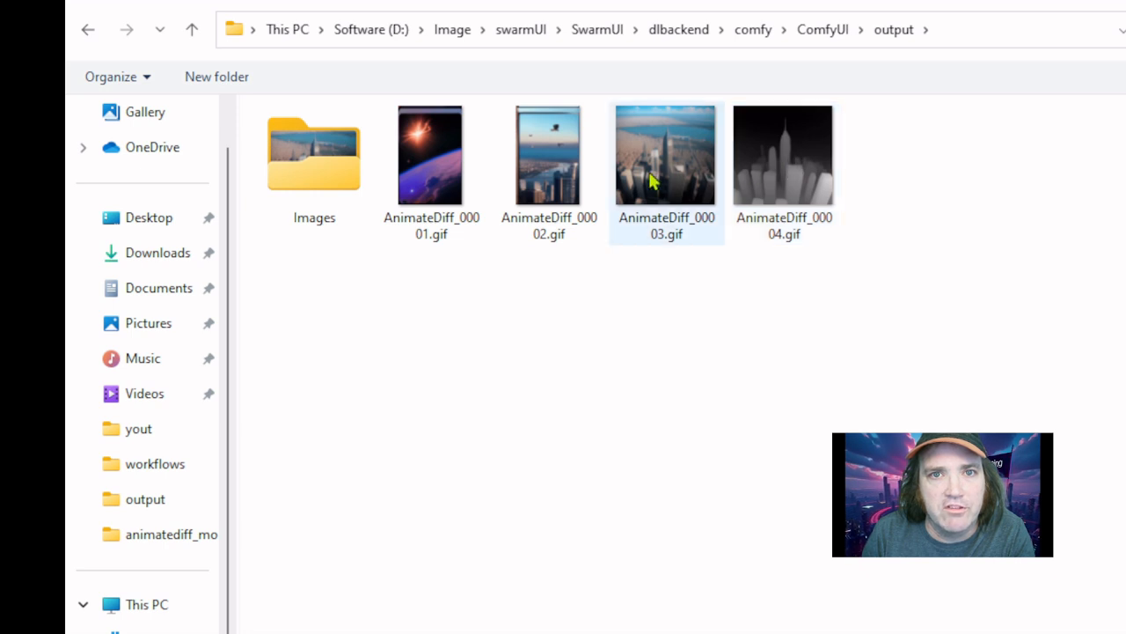
pyautogui.doubleClick(786, 167)
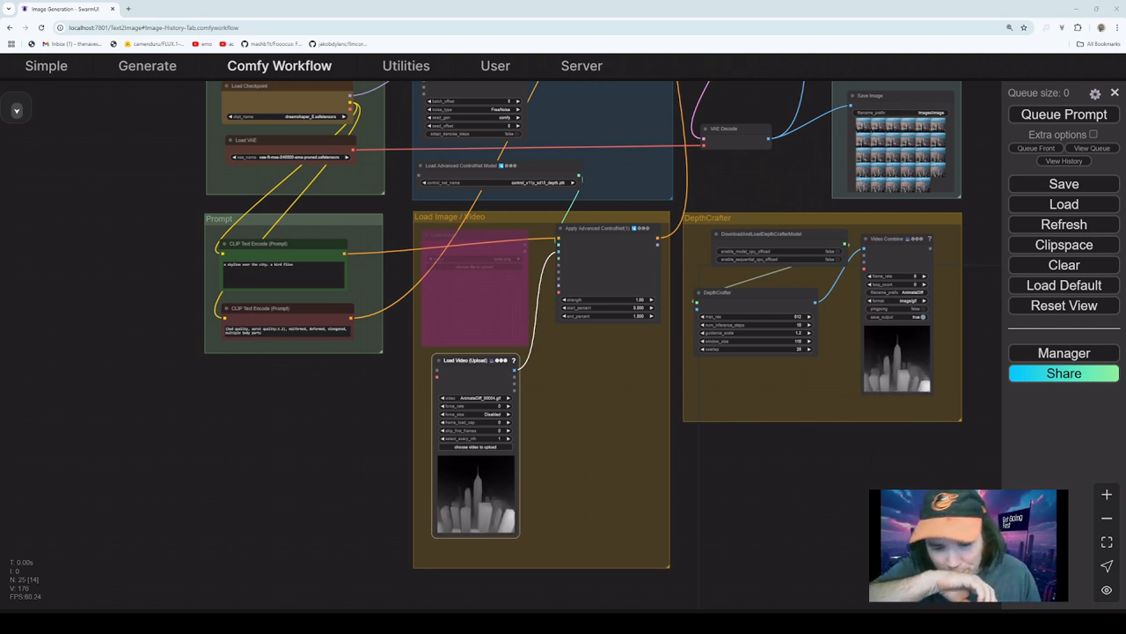
pyautogui.click(743, 543)
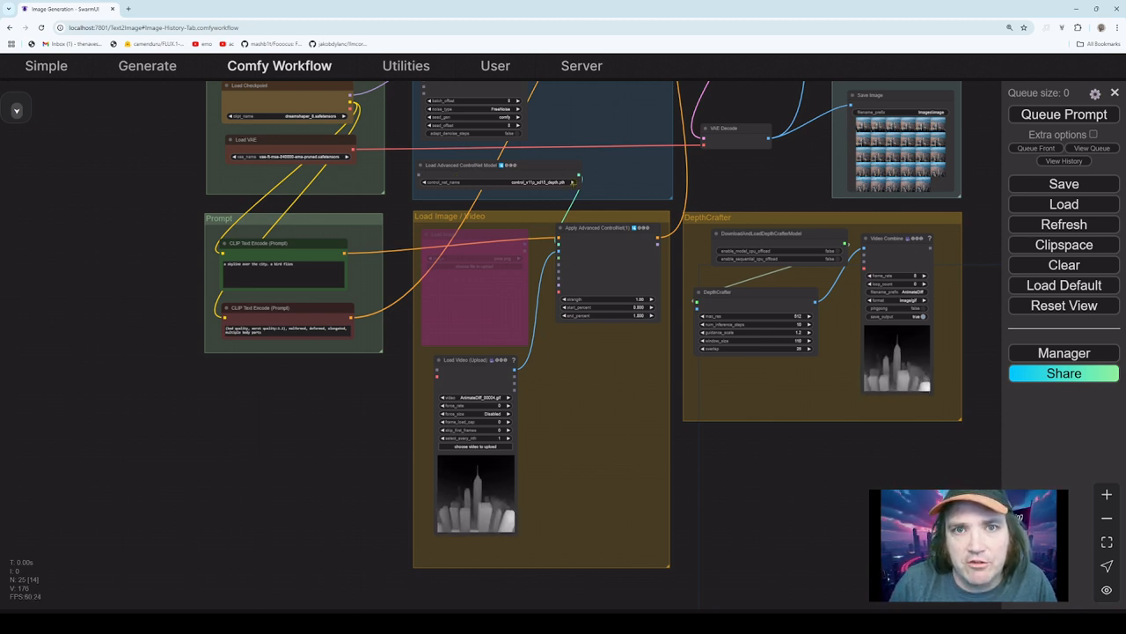
# - Cycle the Load Advanced ControlNet Model node through the openpose, softedge and canny models and return it to the depth model
pyautogui.click(576, 181)
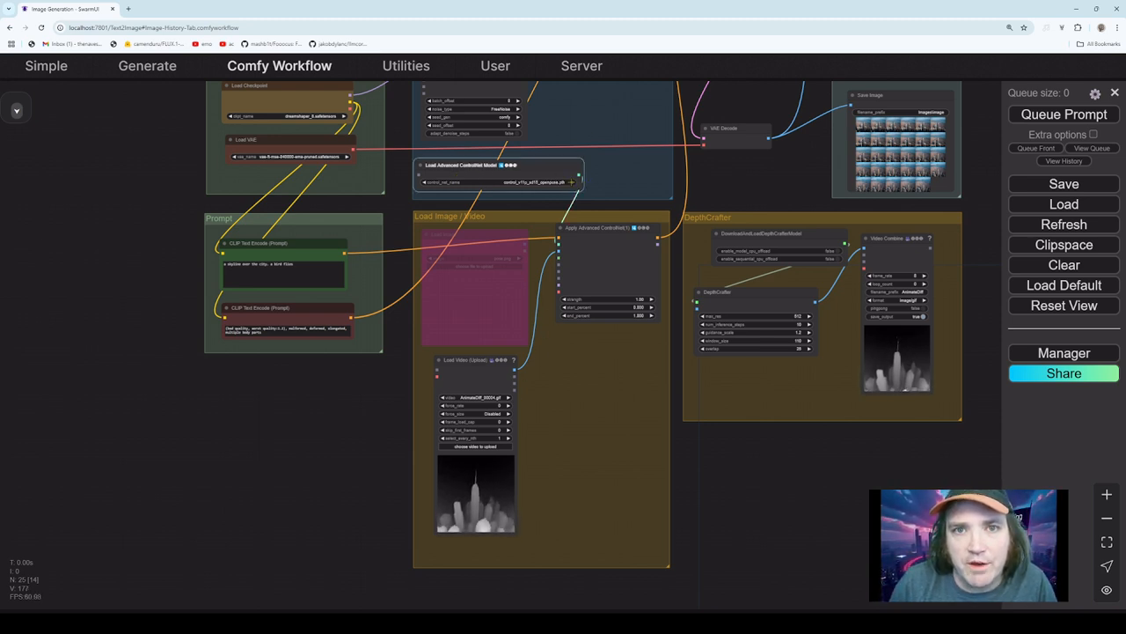
pyautogui.click(573, 182)
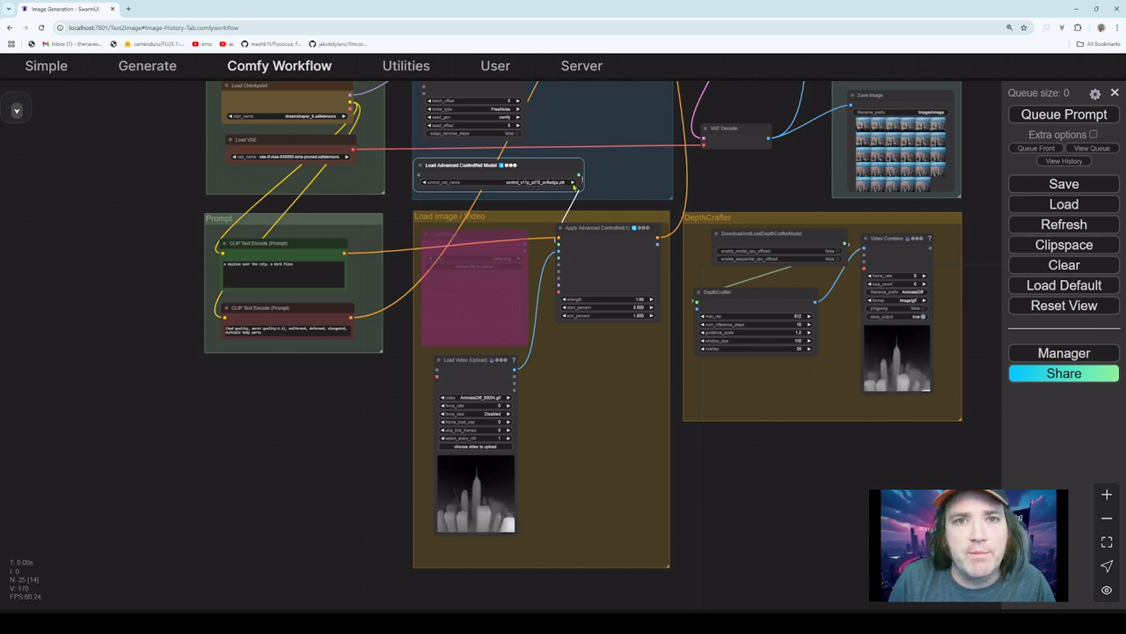
pyautogui.click(424, 183)
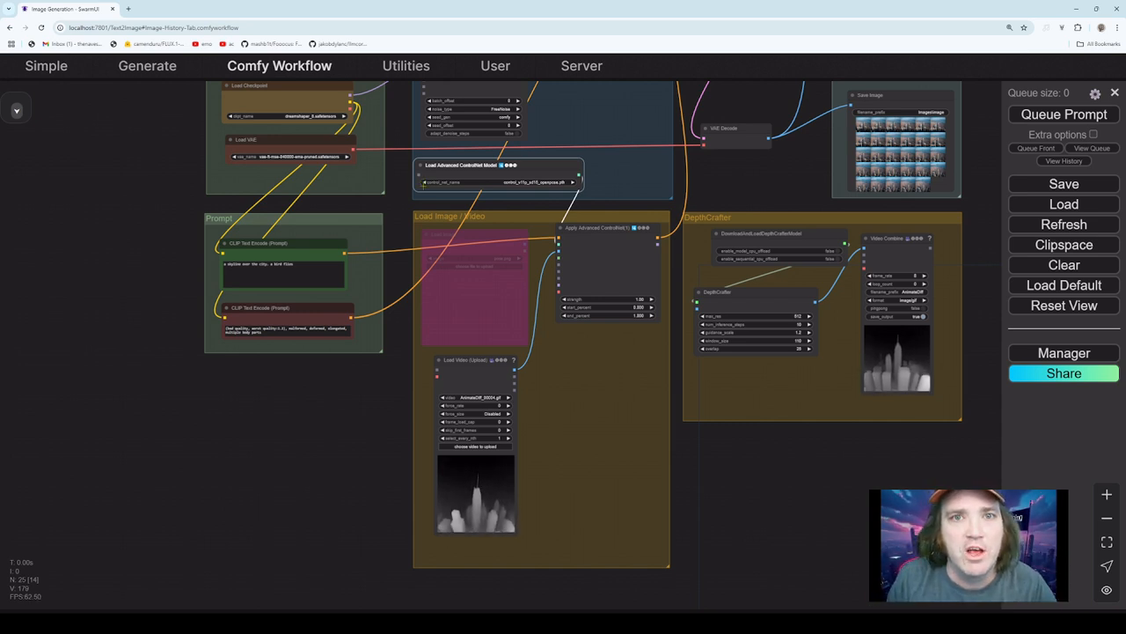
pyautogui.click(426, 183)
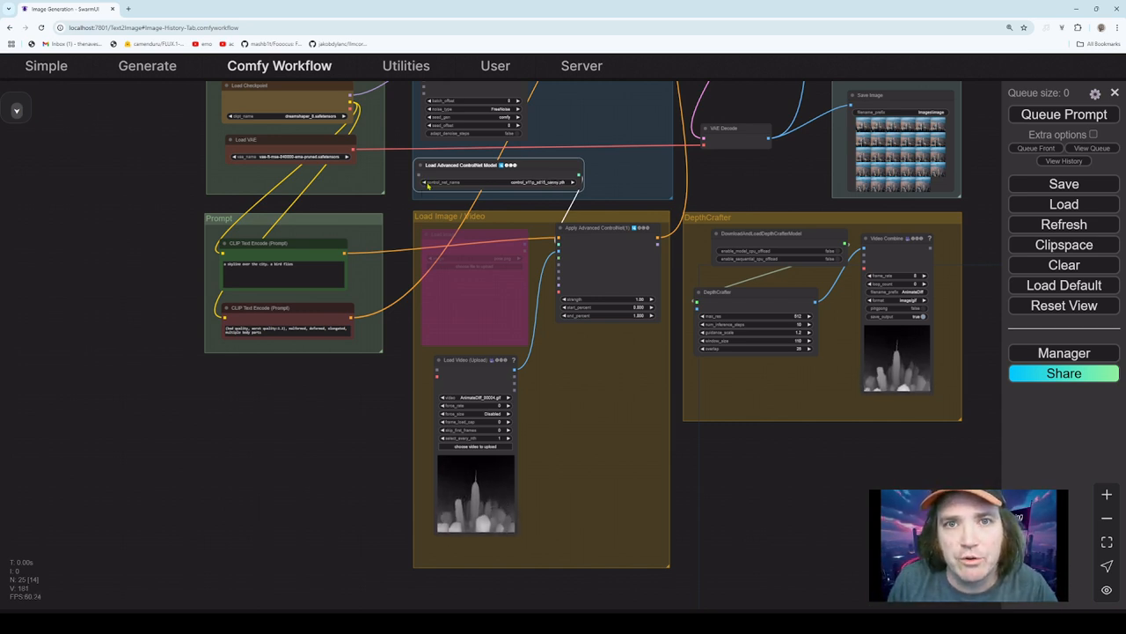
pyautogui.click(574, 182)
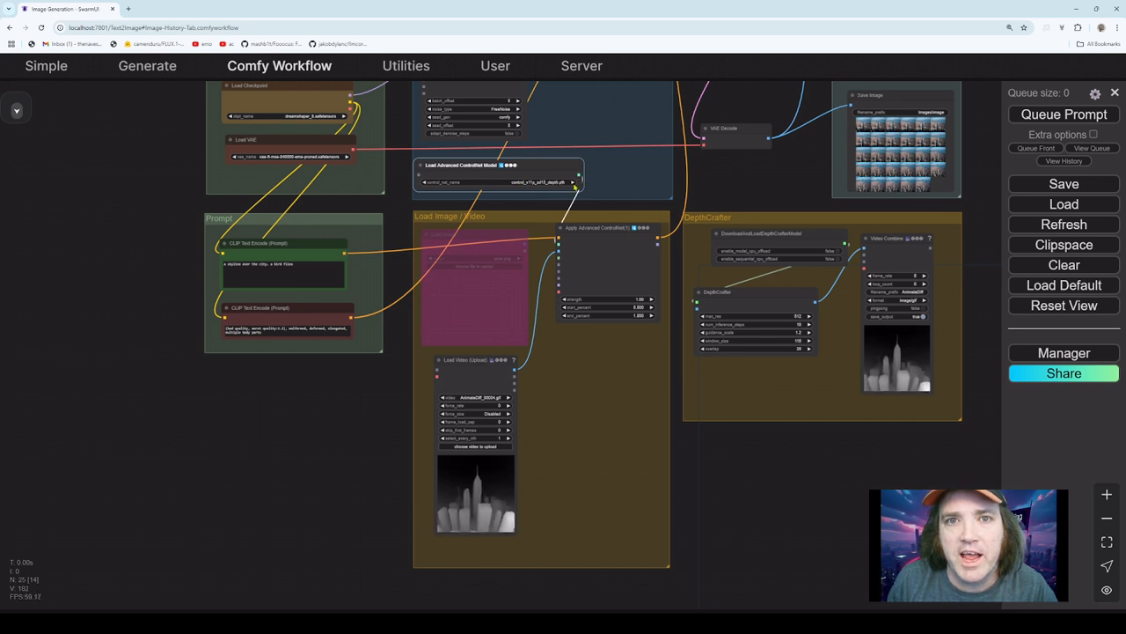
pyautogui.click(426, 183)
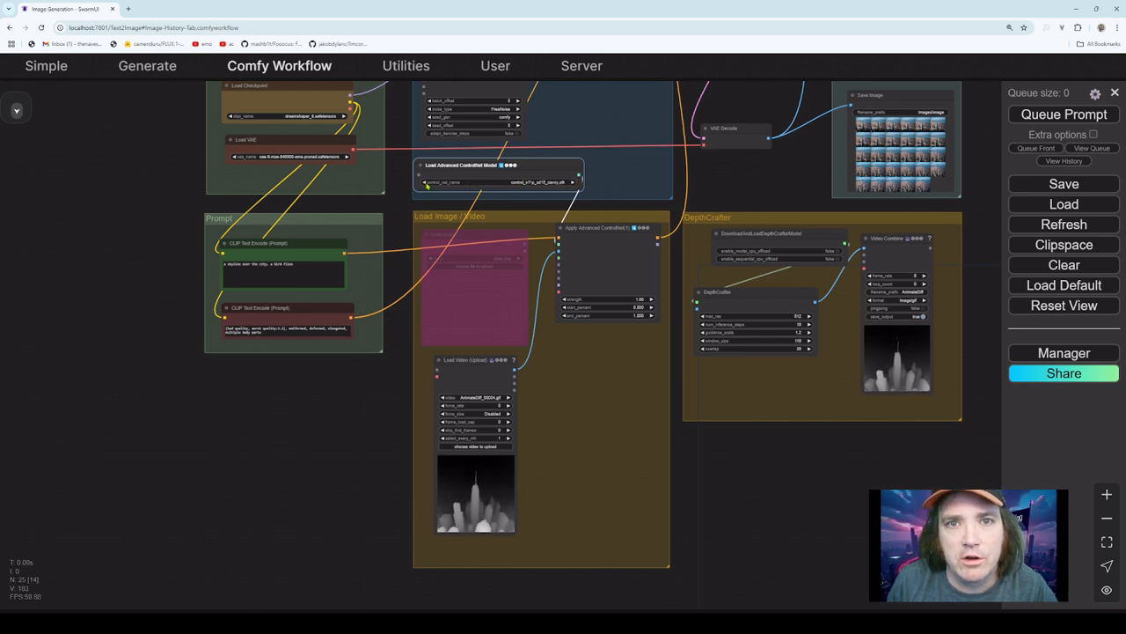
pyautogui.click(575, 183)
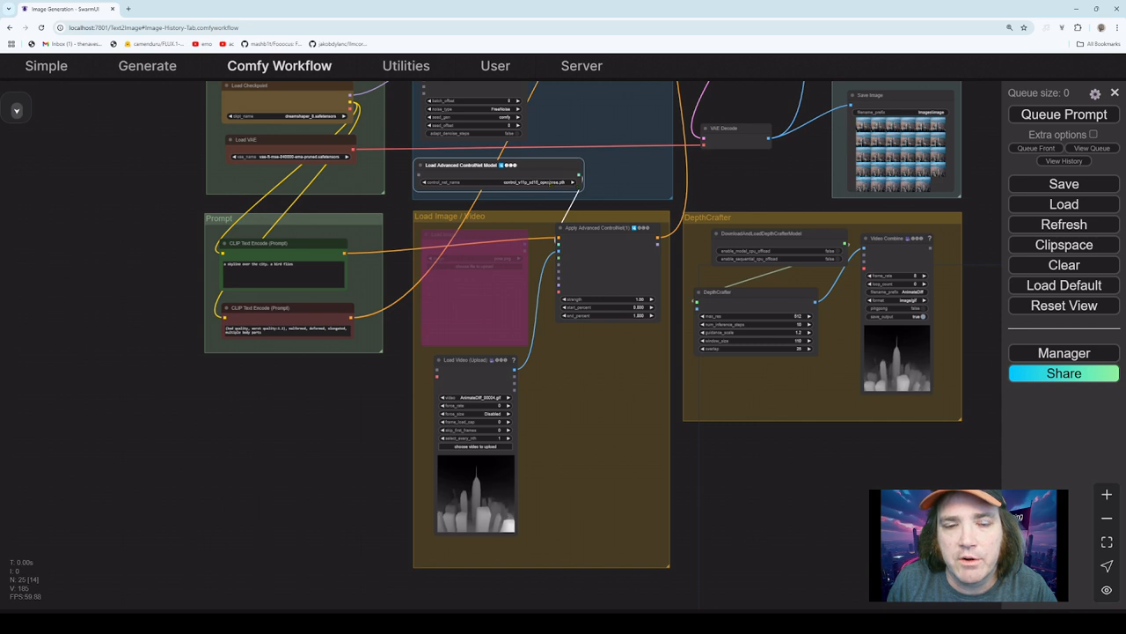
pyautogui.click(424, 183)
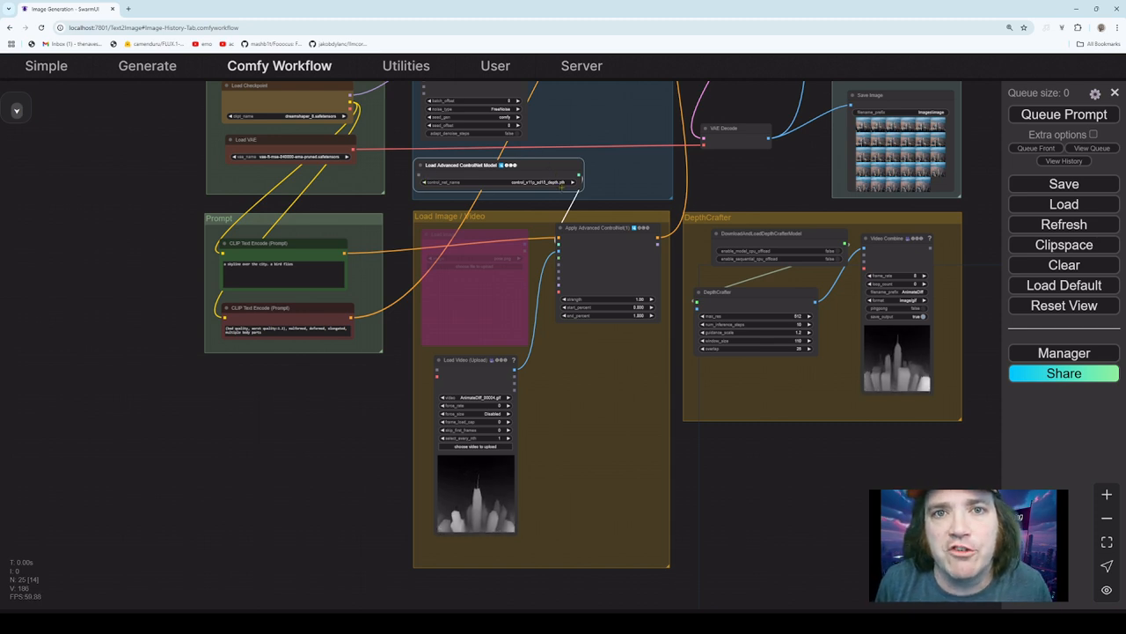
# - Shift the bypassed Load Image node and the Load Video (Upload) node slightly to the right in their group
pyautogui.moveTo(483, 236); pyautogui.dragTo(489, 230)
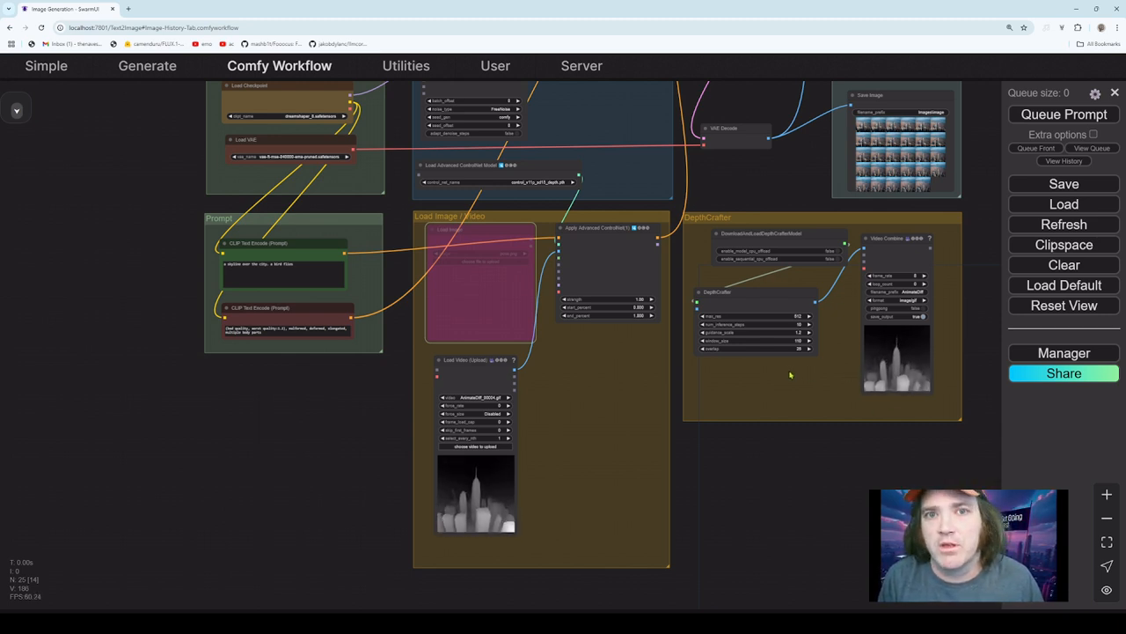
pyautogui.moveTo(471, 364); pyautogui.dragTo(483, 364)
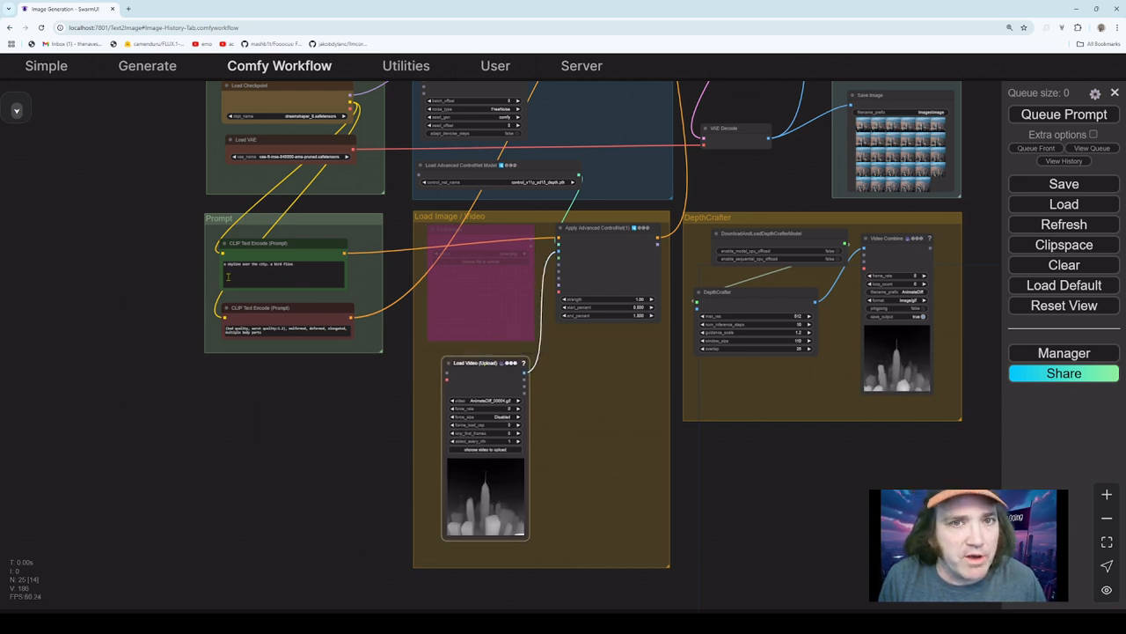
# - Extend the positive skyline prompt with "rainbow colors. it is nighttime and raining"
pyautogui.click(318, 264)
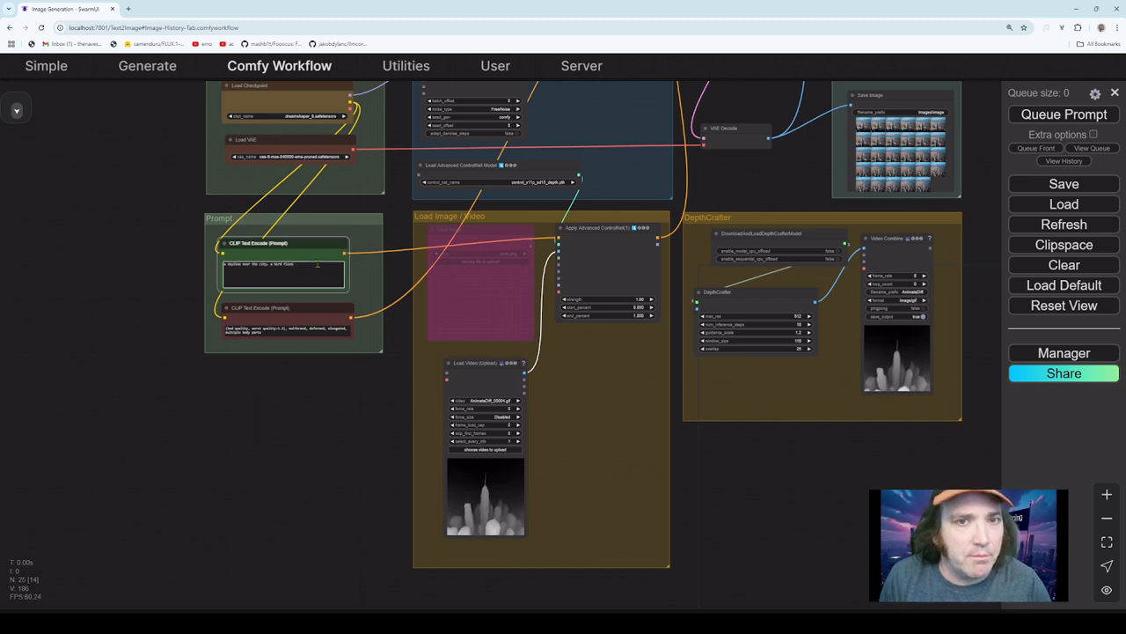
pyautogui.write('. rainbow colors. it is')
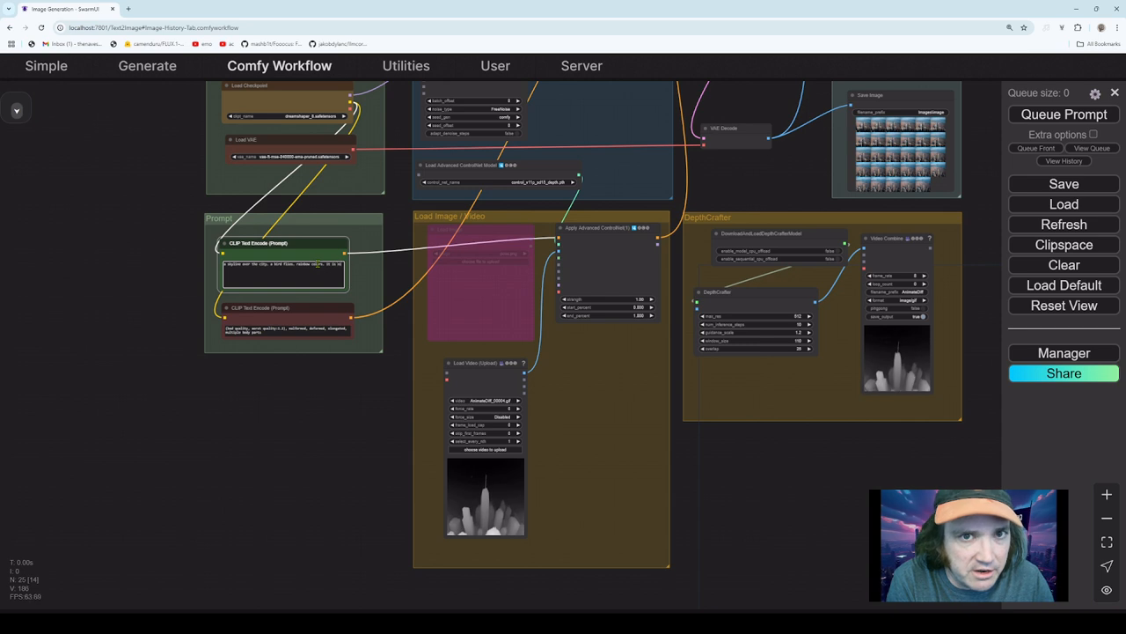
pyautogui.write('nighttime and raining')
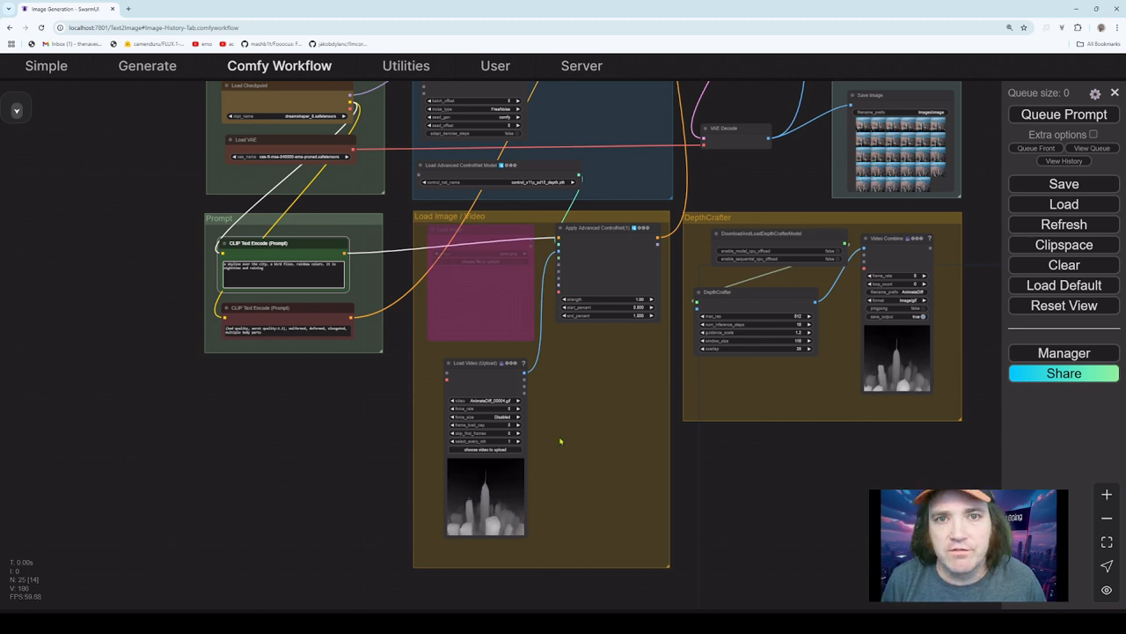
# - Try to run the workflow with the loaded depth video and extended prompt, and close the DepthCrafter dialog
pyautogui.moveTo(611, 387); pyautogui.dragTo(598, 465)
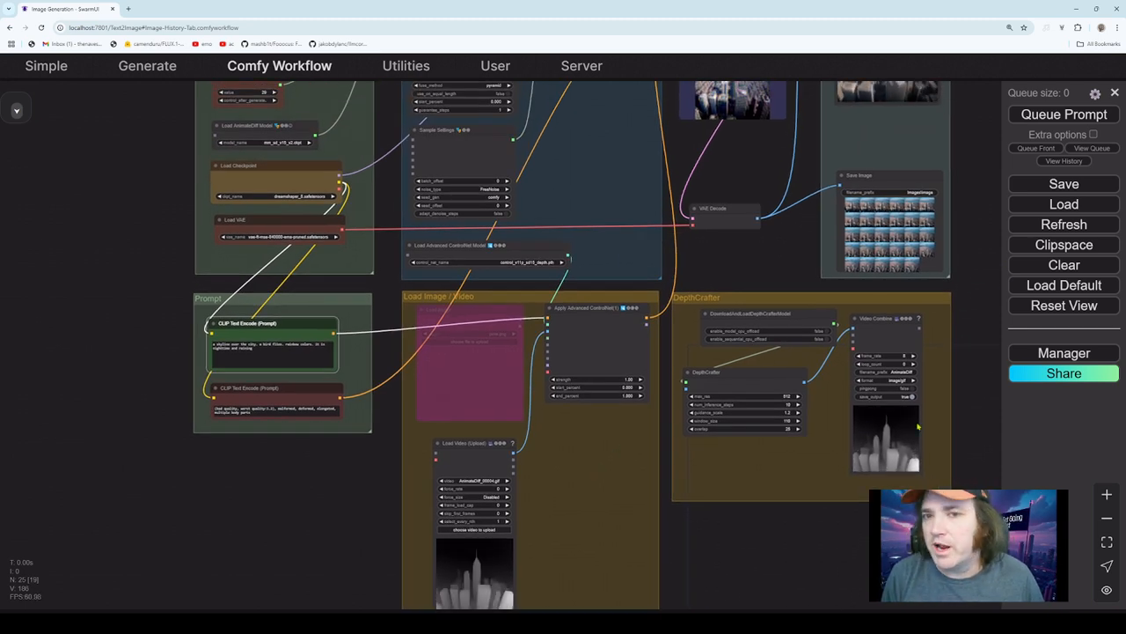
pyautogui.moveTo(817, 278); pyautogui.dragTo(798, 348)
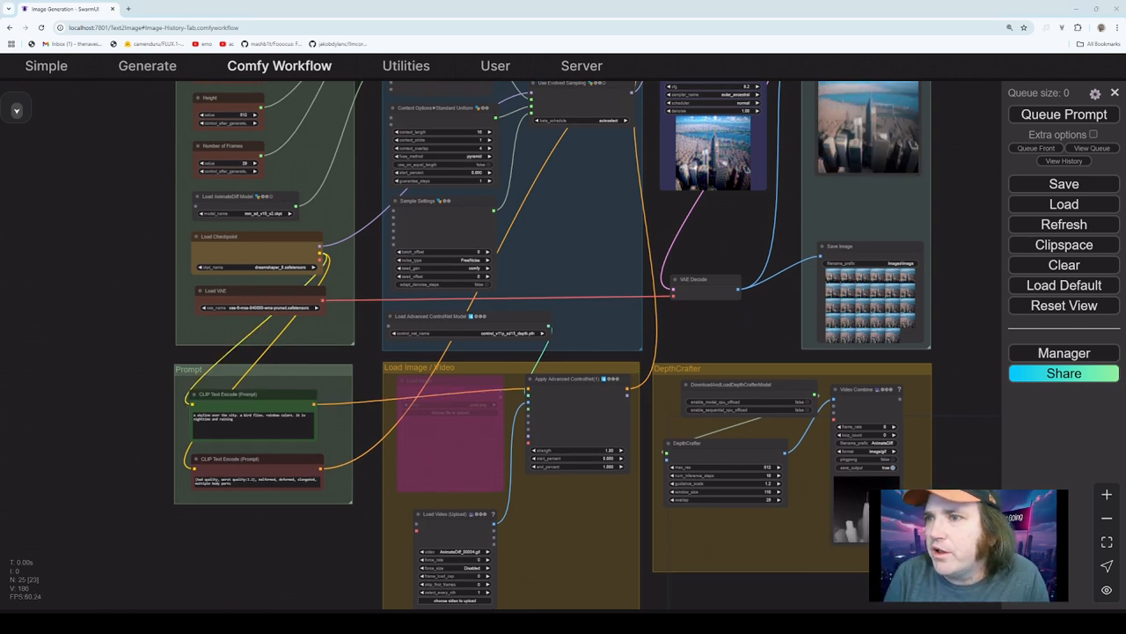
pyautogui.moveTo(971, 225); pyautogui.dragTo(953, 297)
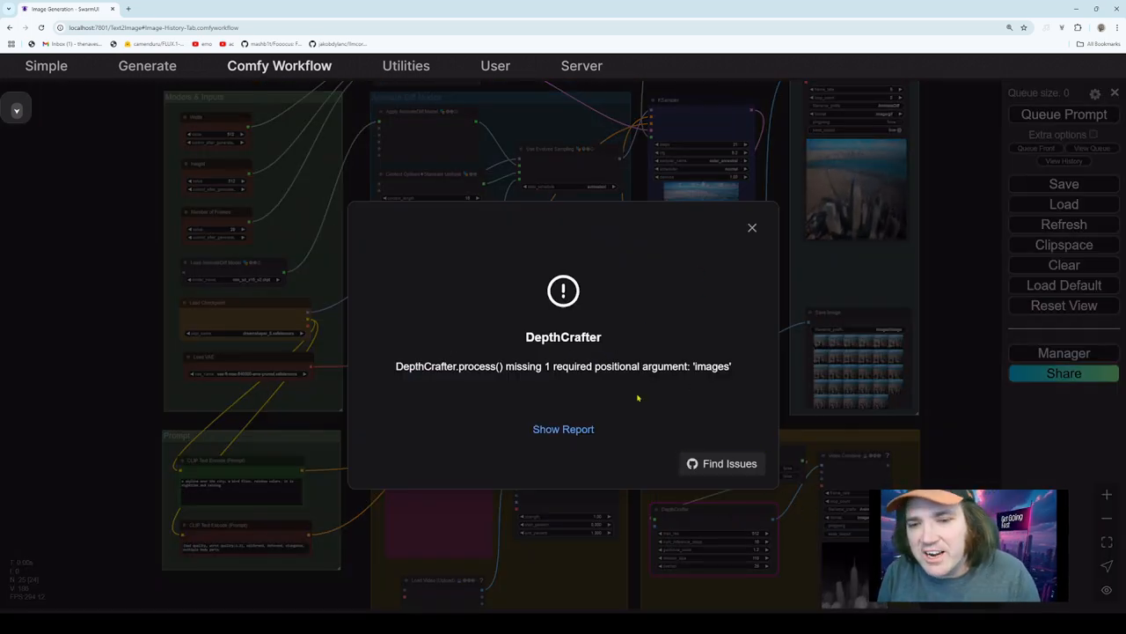
pyautogui.click(752, 228)
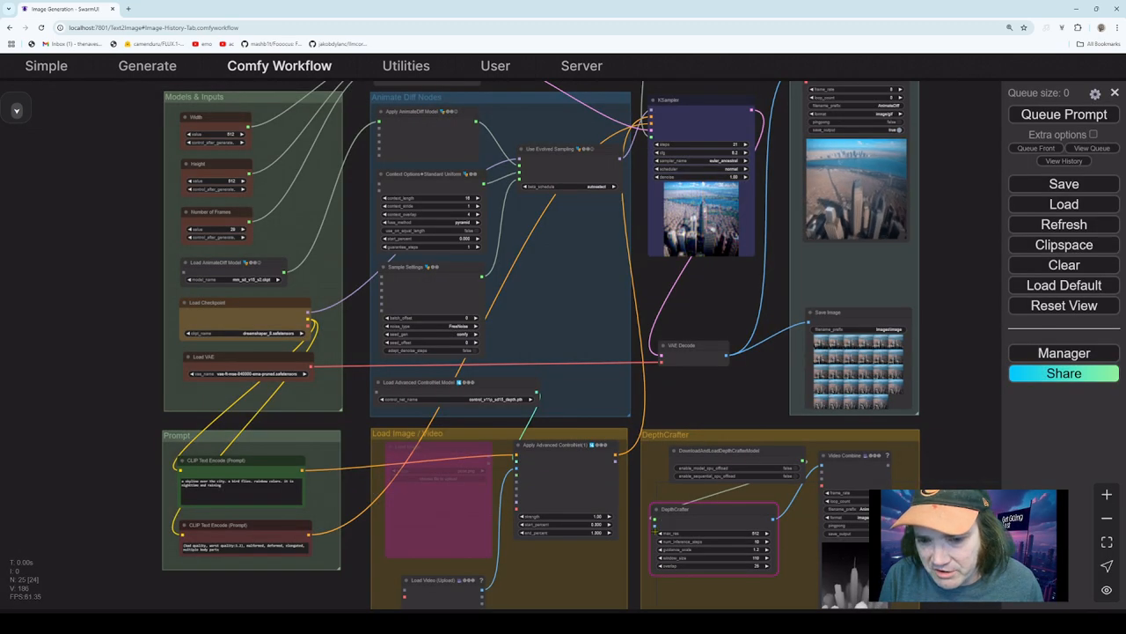
pyautogui.moveTo(770, 405); pyautogui.dragTo(780, 355)
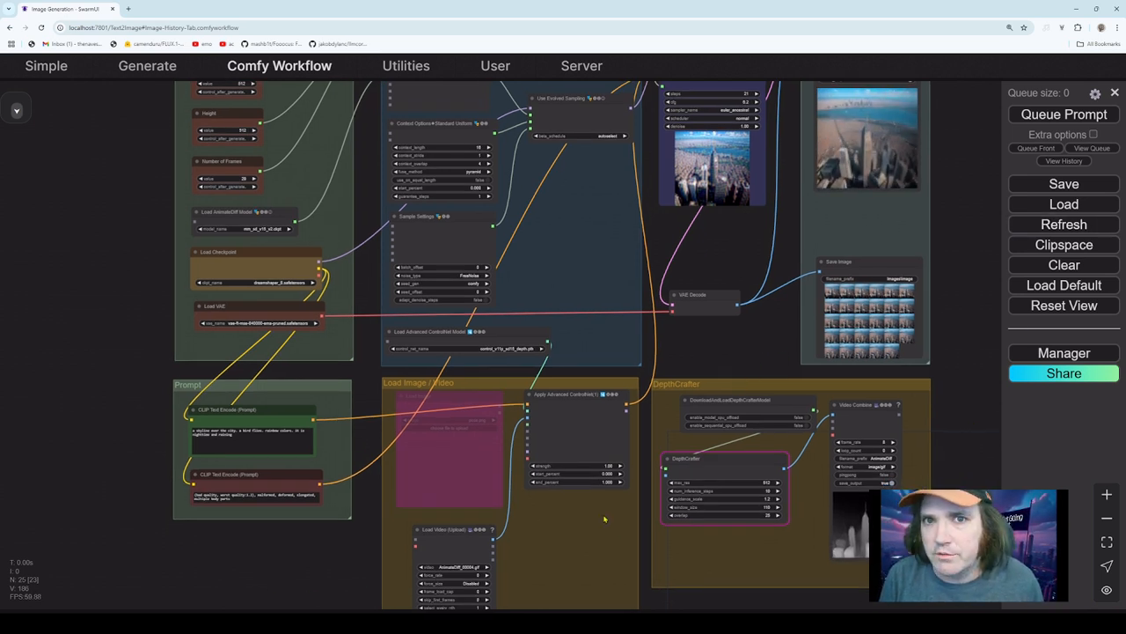
# - Bypass all nodes in the DepthCrafter group and queue the workflow
pyautogui.rightClick(719, 388)
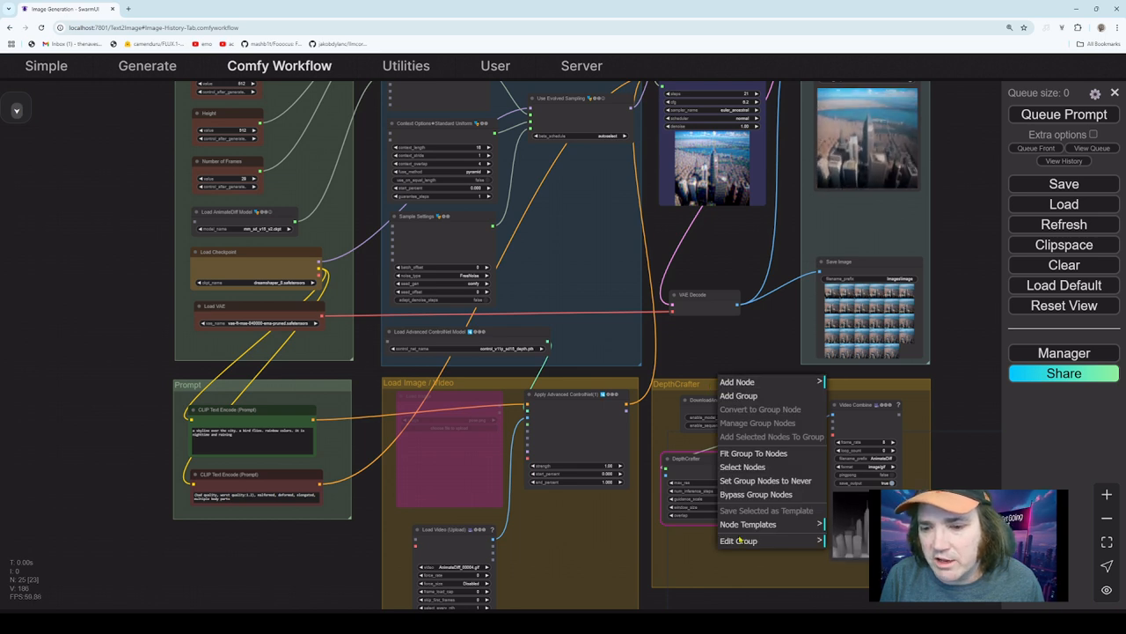
pyautogui.click(752, 494)
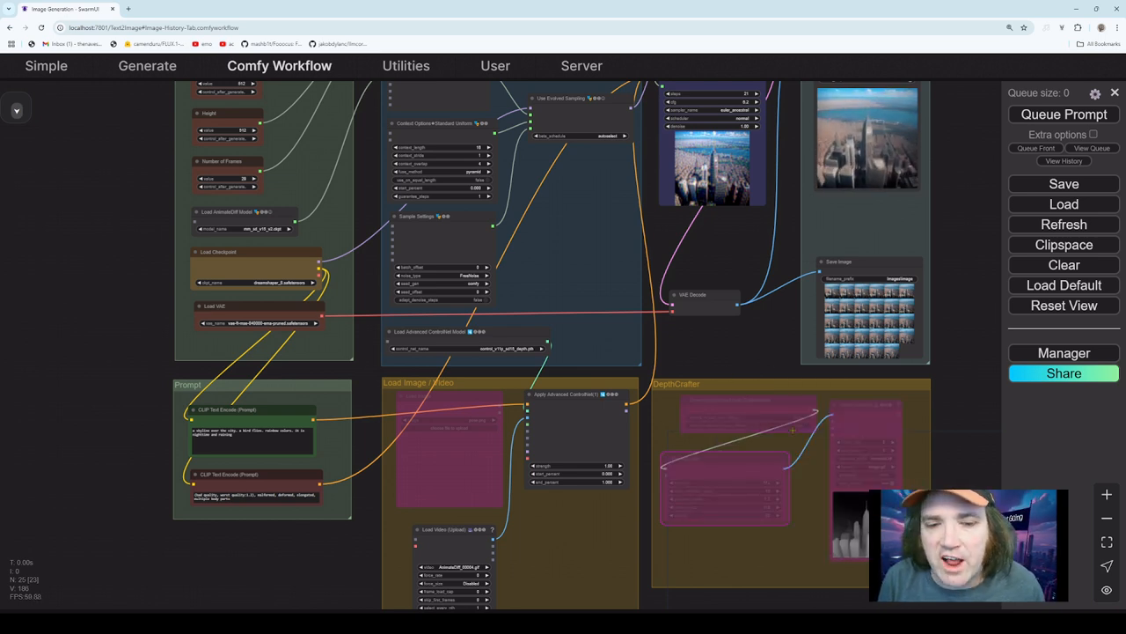
pyautogui.click(1049, 115)
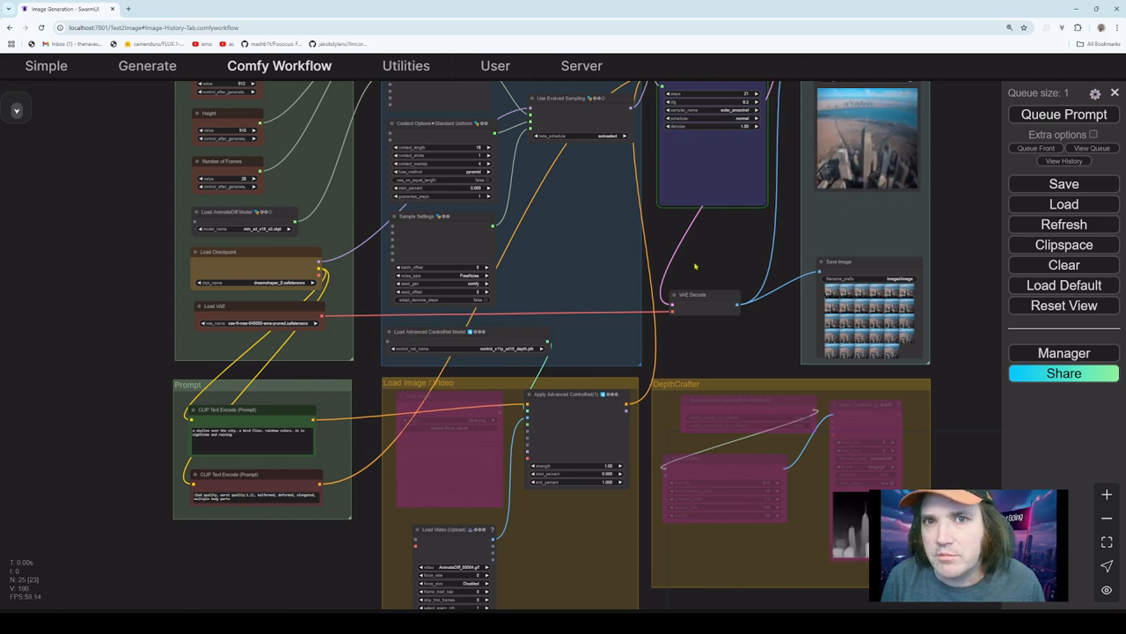
# - Examine the KSampler preview against the loaded depth video while the skyline generation runs
pyautogui.moveTo(695, 266); pyautogui.dragTo(669, 394)
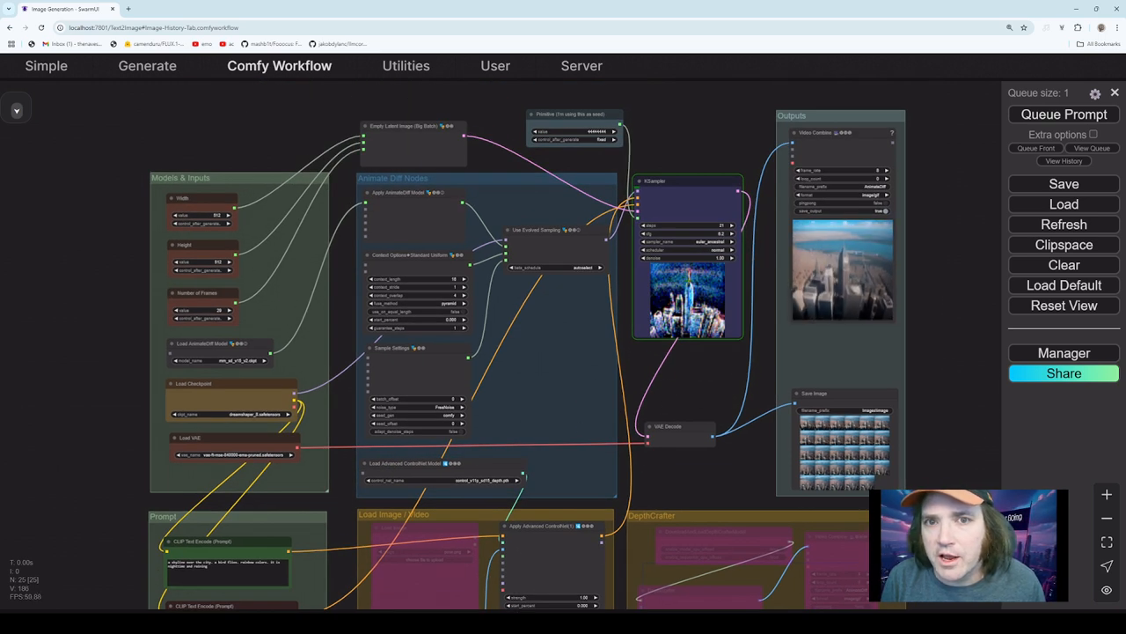
pyautogui.moveTo(678, 371); pyautogui.dragTo(714, 246)
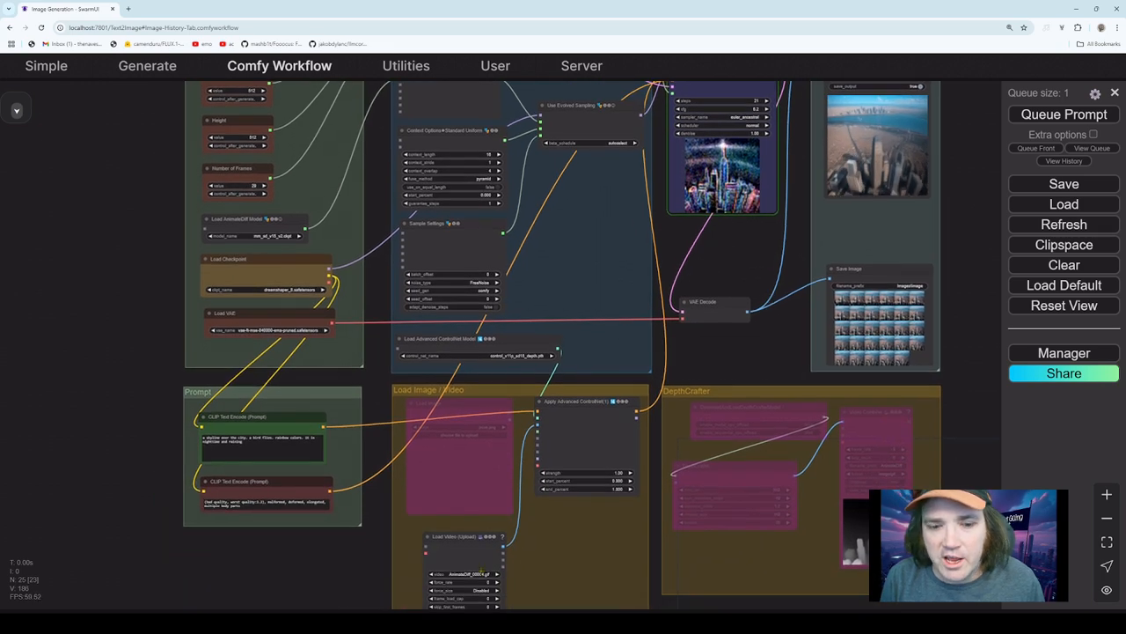
pyautogui.moveTo(528, 580); pyautogui.dragTo(528, 422)
pyautogui.scroll(-3, 520, 531)
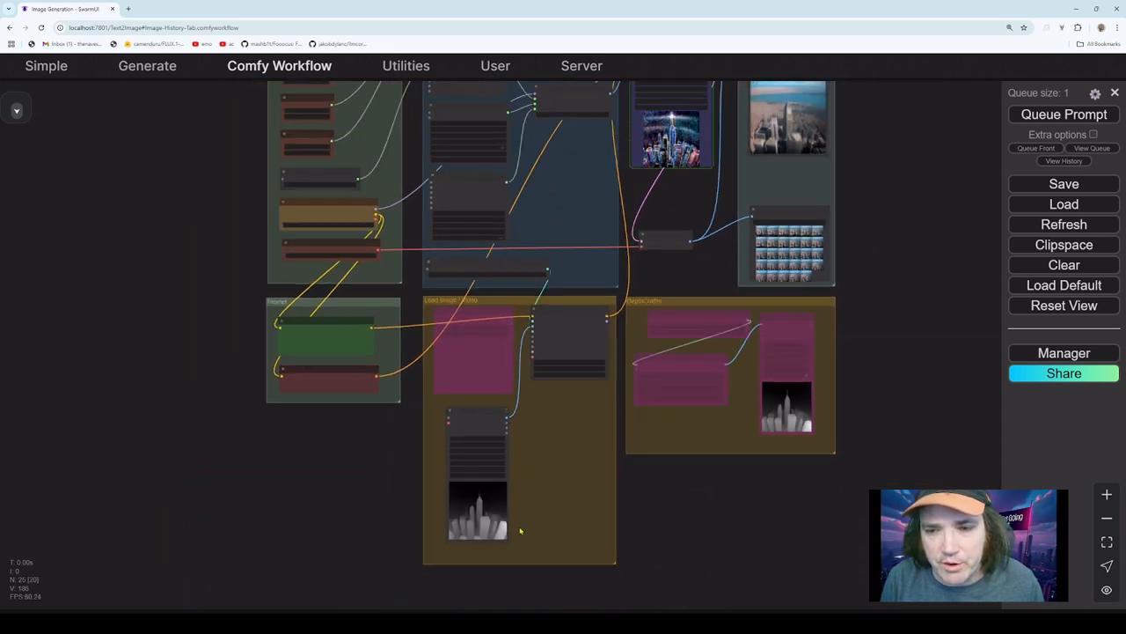
pyautogui.scroll(-1, 520, 531)
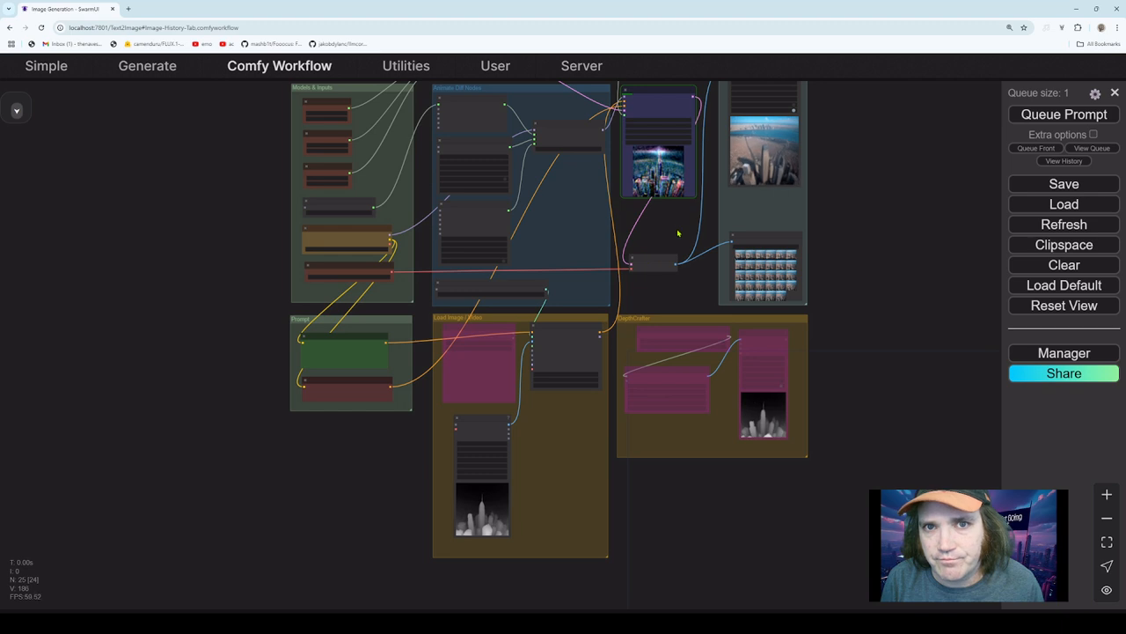
pyautogui.moveTo(678, 233); pyautogui.dragTo(660, 344)
pyautogui.scroll(3, 674, 322)
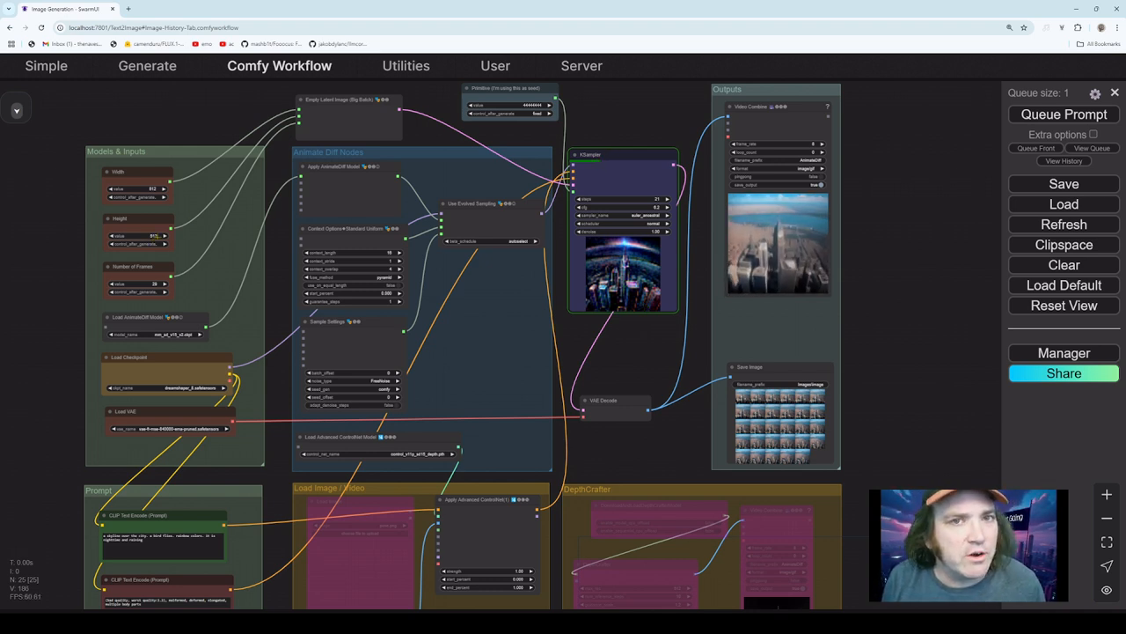
# - Set the value of the Height node to 512
pyautogui.click(155, 235)
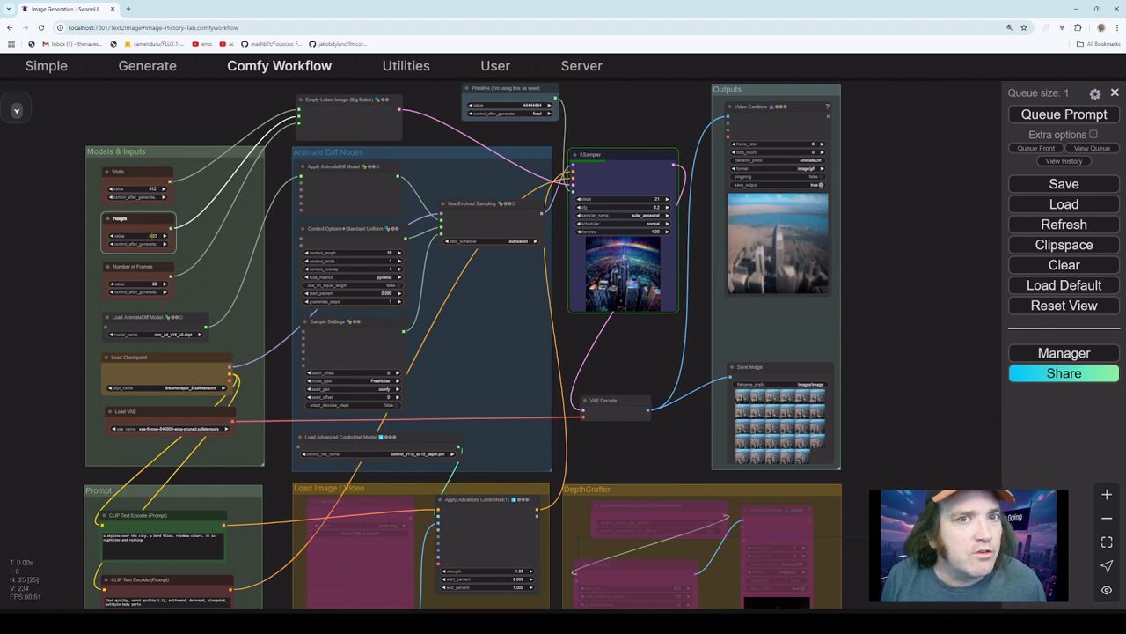
pyautogui.click(155, 236)
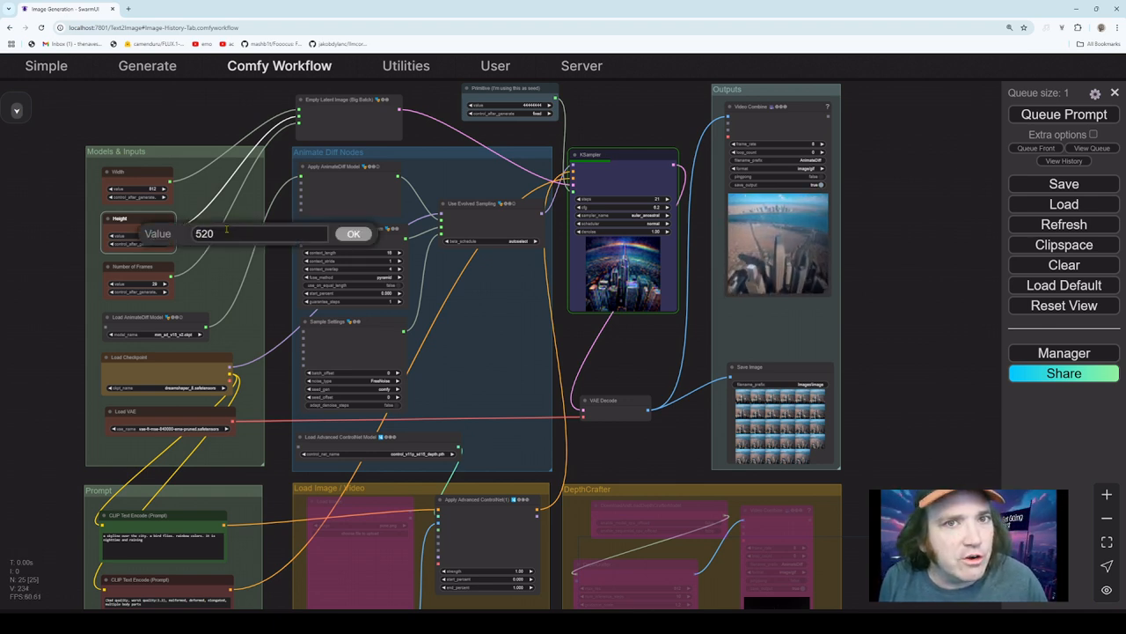
pyautogui.doubleClick(227, 231)
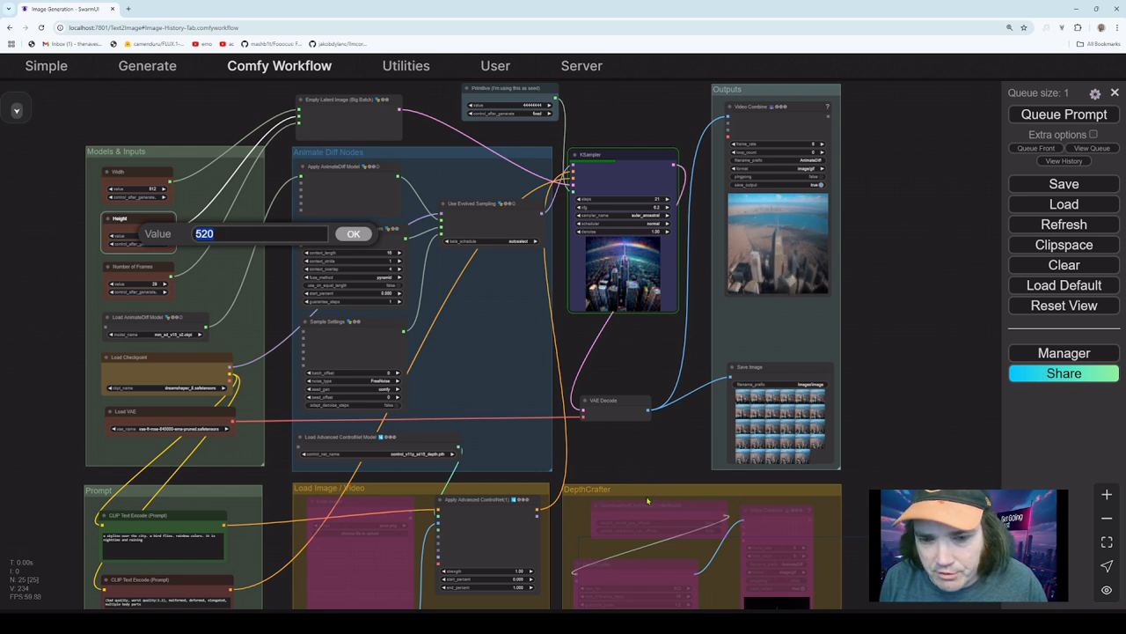
pyautogui.write('512')
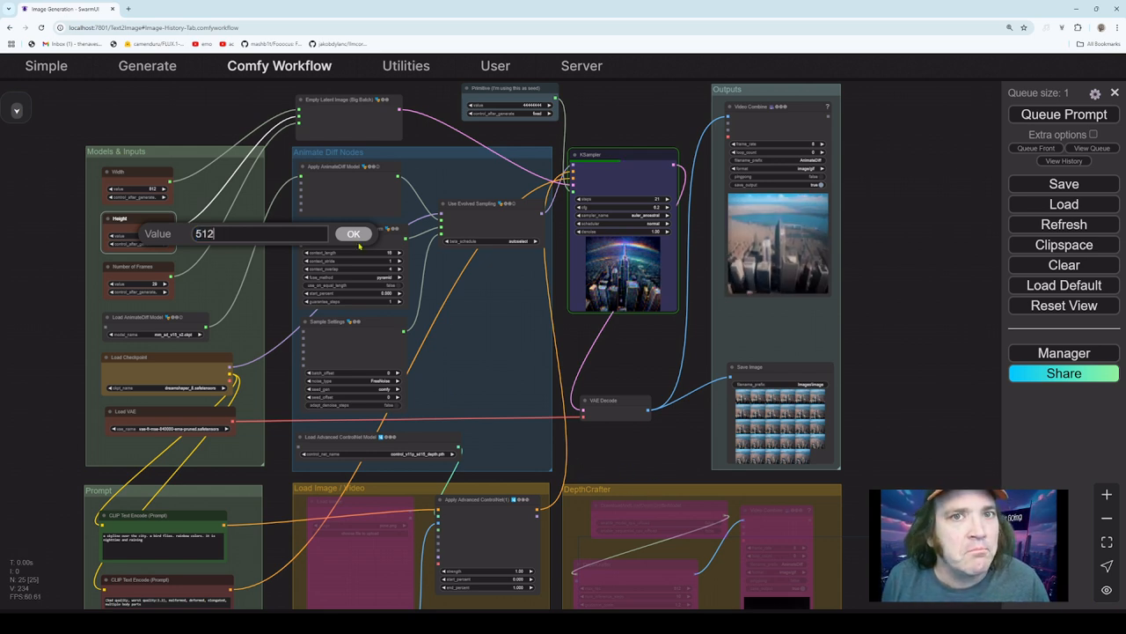
pyautogui.click(353, 234)
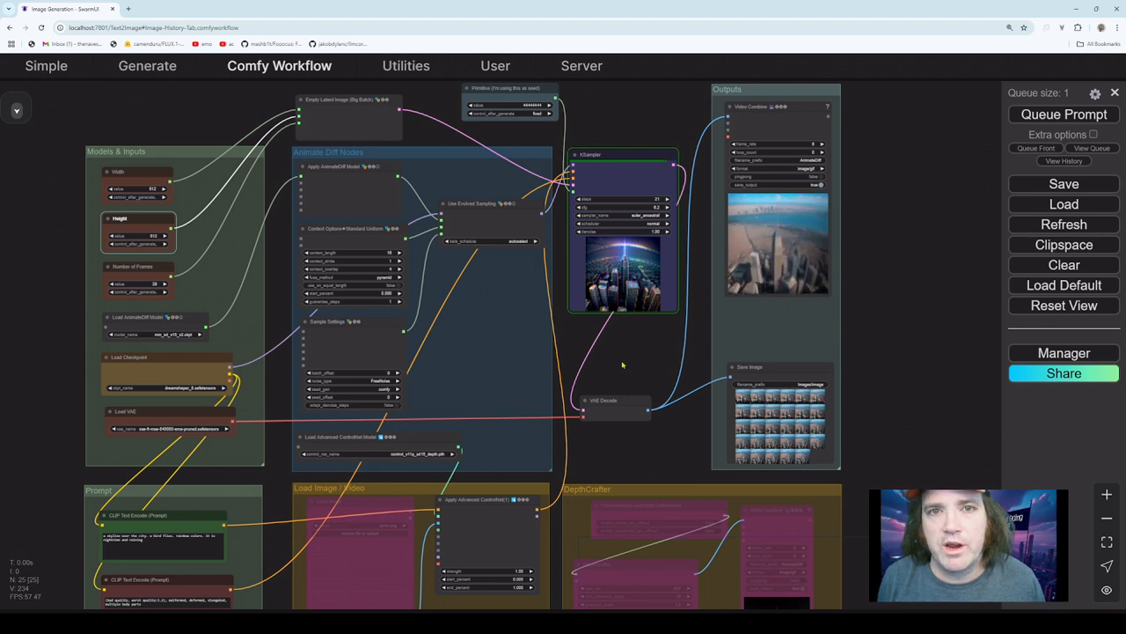
# - View the finished rainbow skyline video at full size in a separate browser tab and return to the workflow
pyautogui.moveTo(638, 368); pyautogui.dragTo(633, 344)
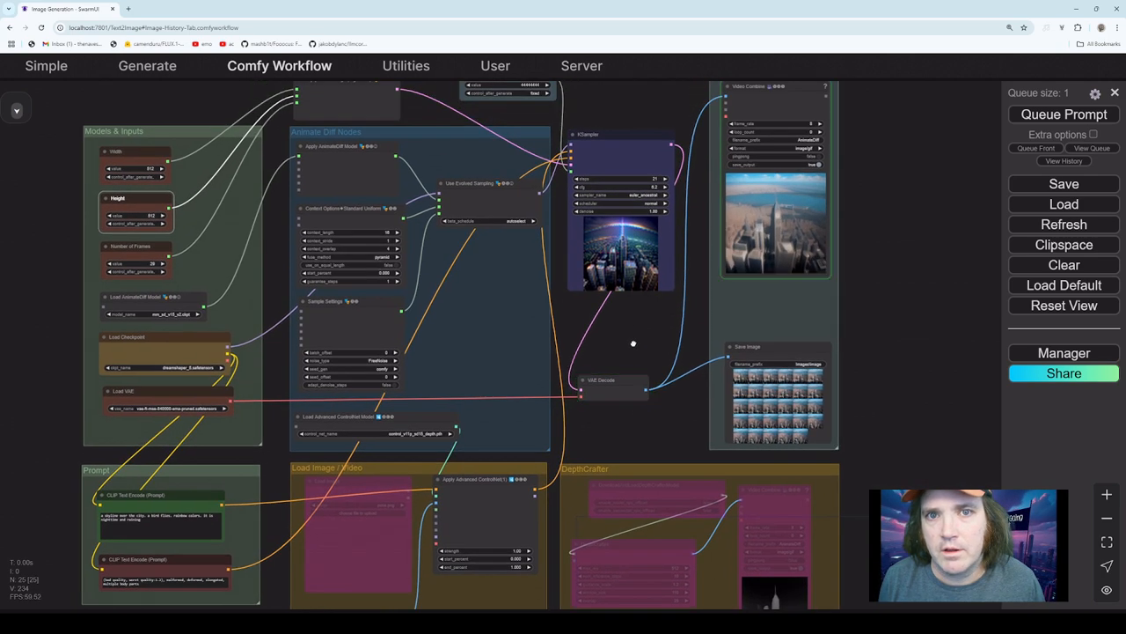
pyautogui.moveTo(665, 299); pyautogui.dragTo(627, 333)
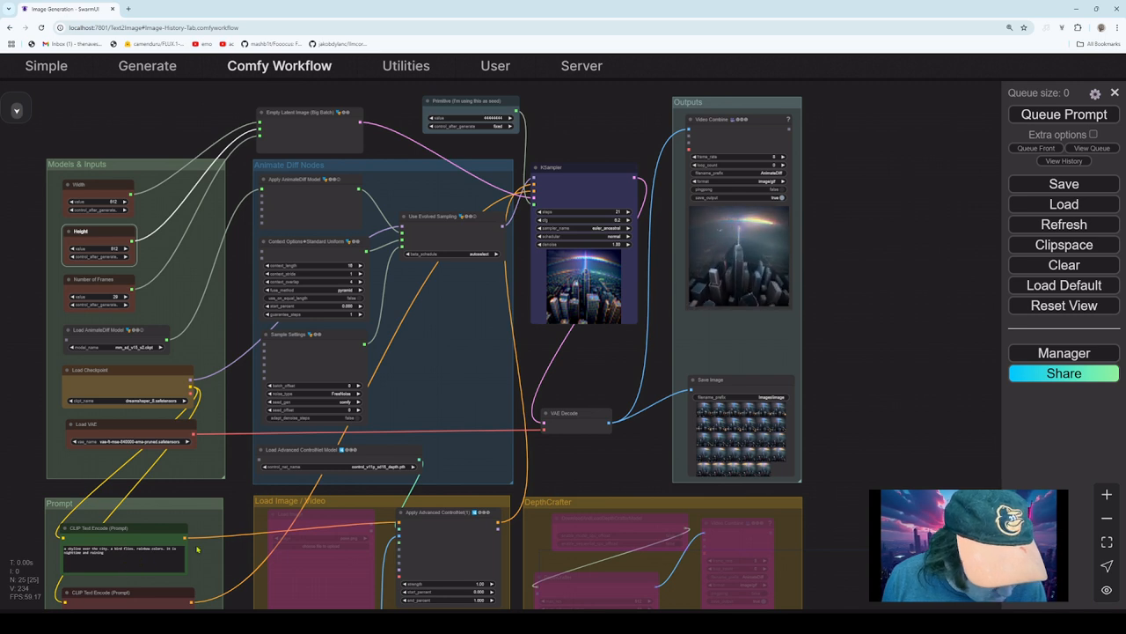
pyautogui.click(730, 266)
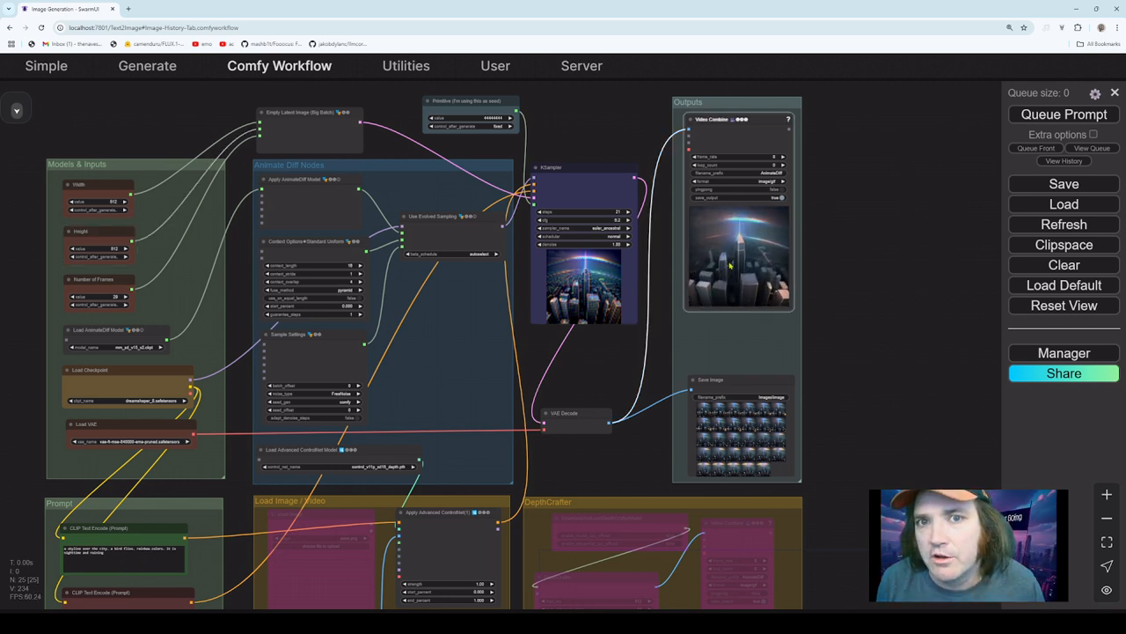
pyautogui.rightClick(729, 264)
pyautogui.click(738, 265)
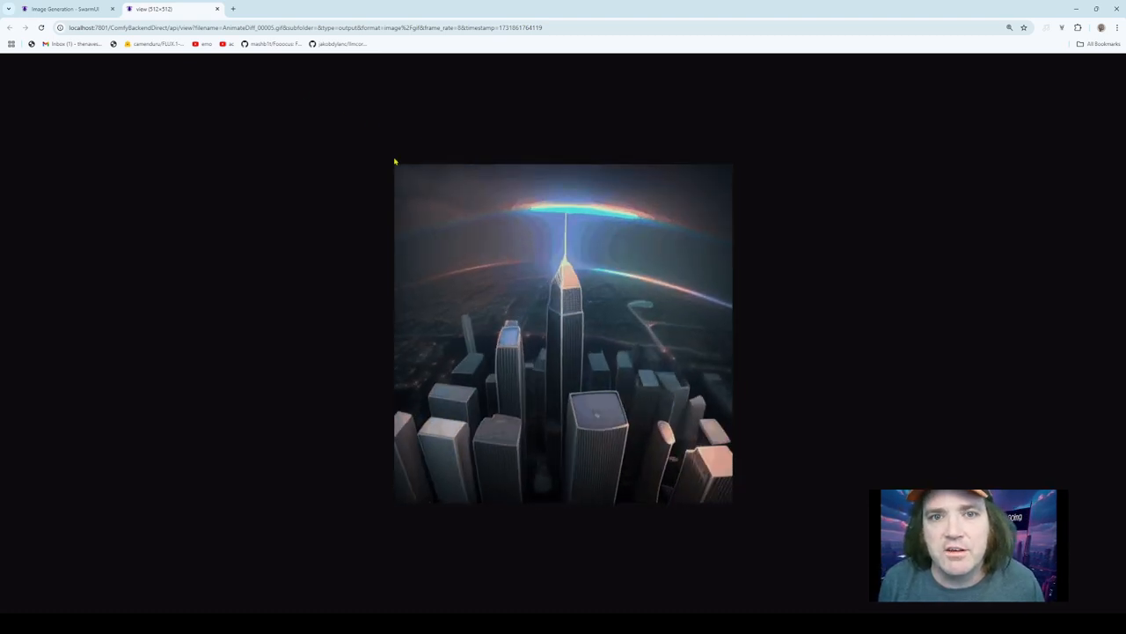
pyautogui.click(66, 9)
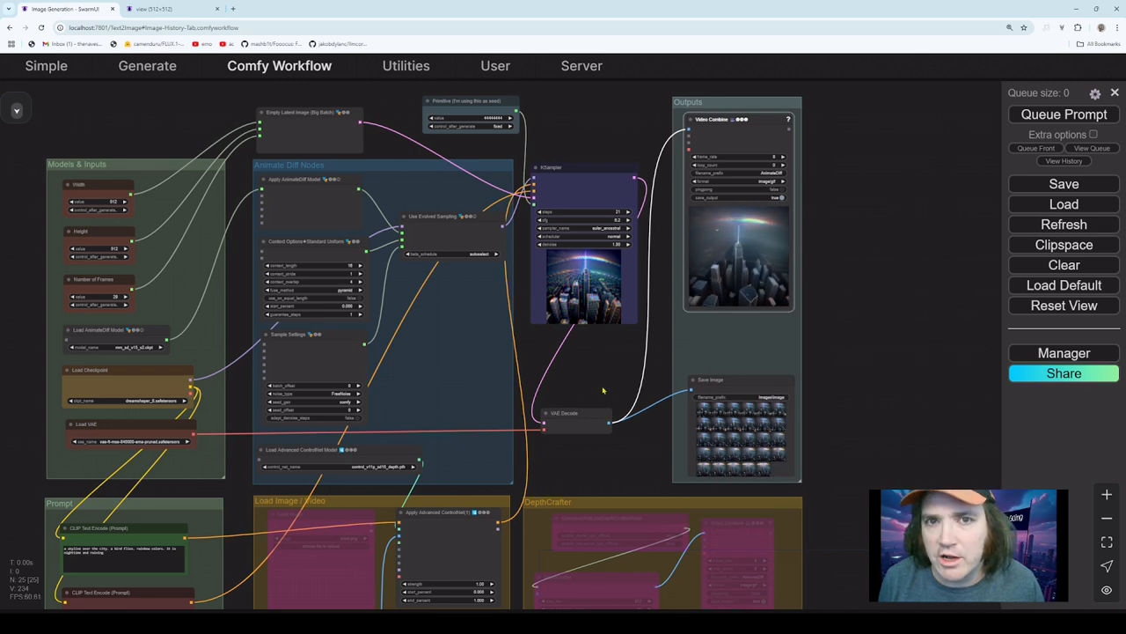
pyautogui.scroll(-5, 596, 259)
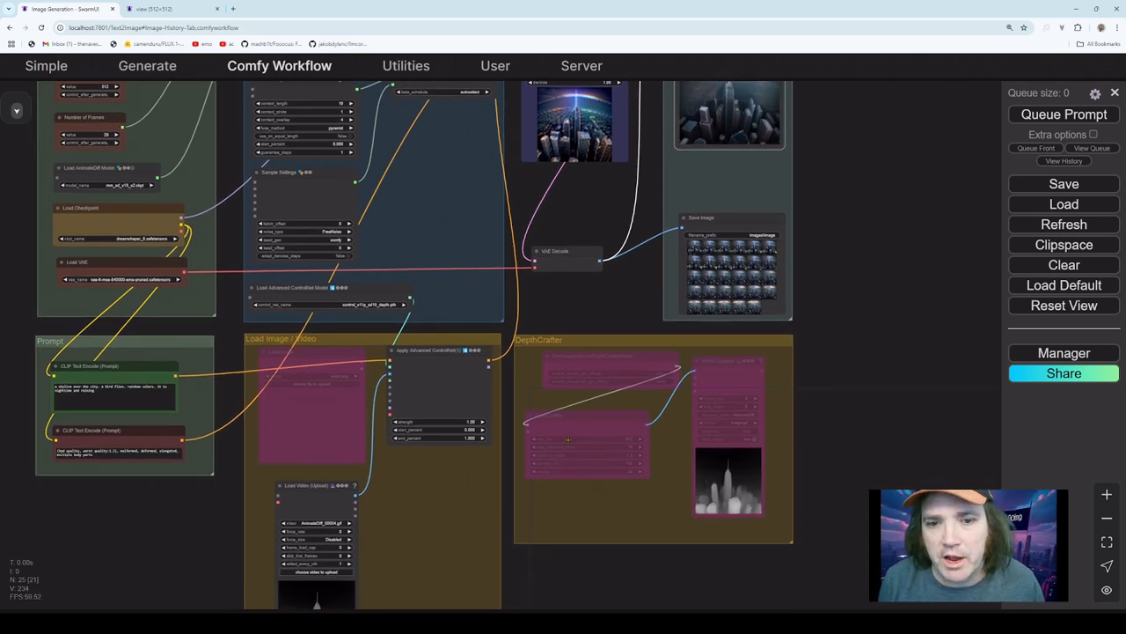
pyautogui.rightClick(580, 358)
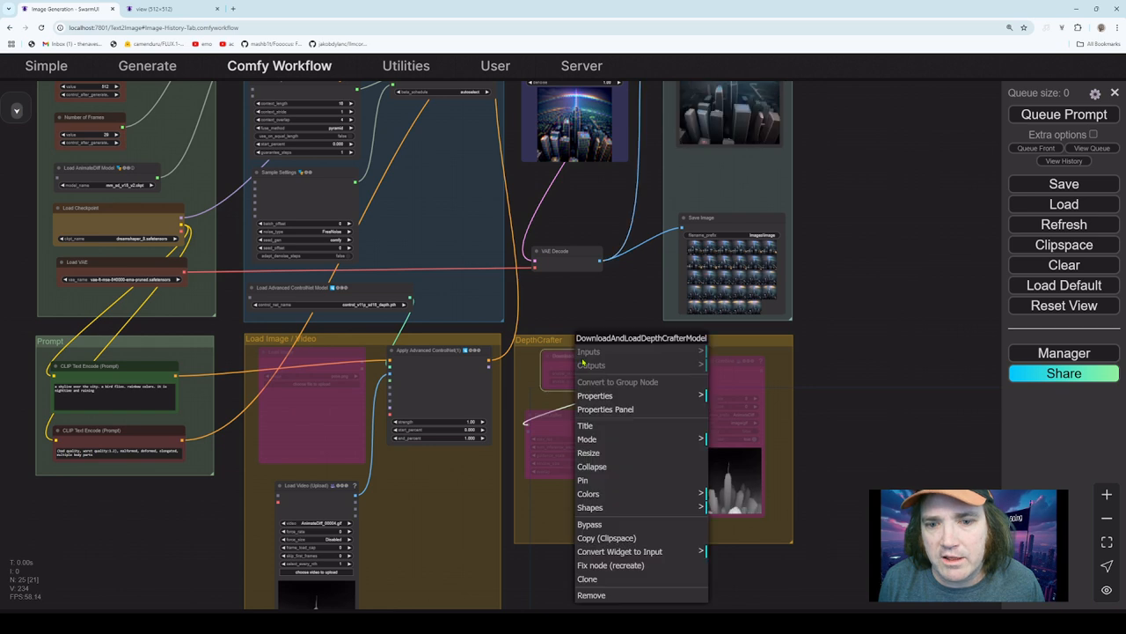
pyautogui.click(603, 528)
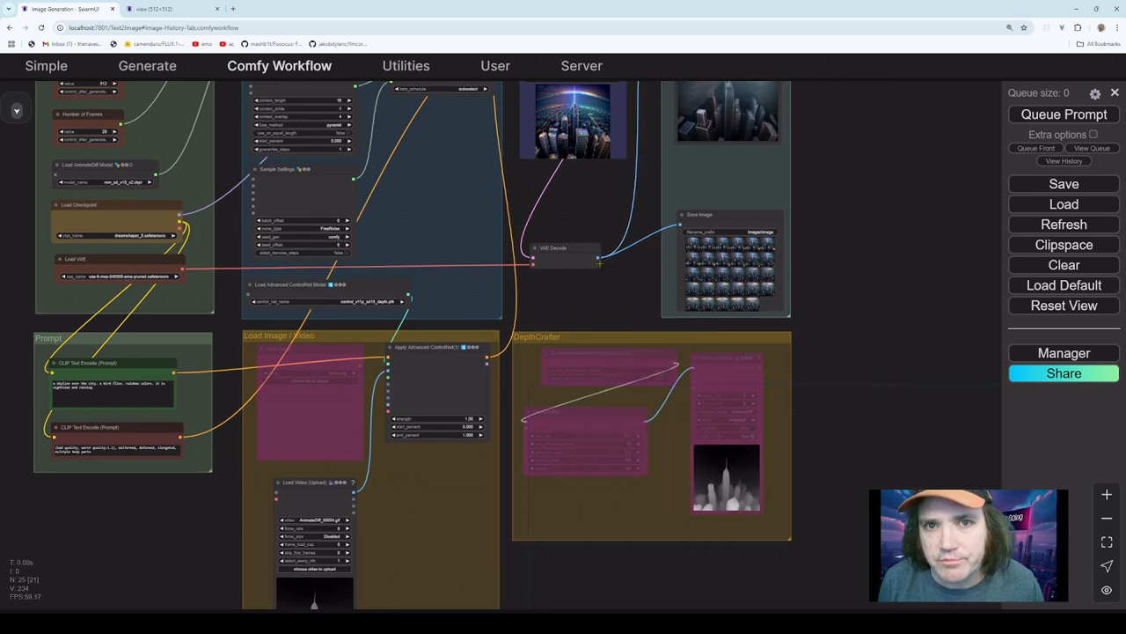
pyautogui.moveTo(600, 259)
pyautogui.mouseDown()
pyautogui.moveTo(521, 364)
pyautogui.moveTo(523, 431)
pyautogui.moveTo(608, 293)
pyautogui.moveTo(615, 258)
pyautogui.mouseUp()
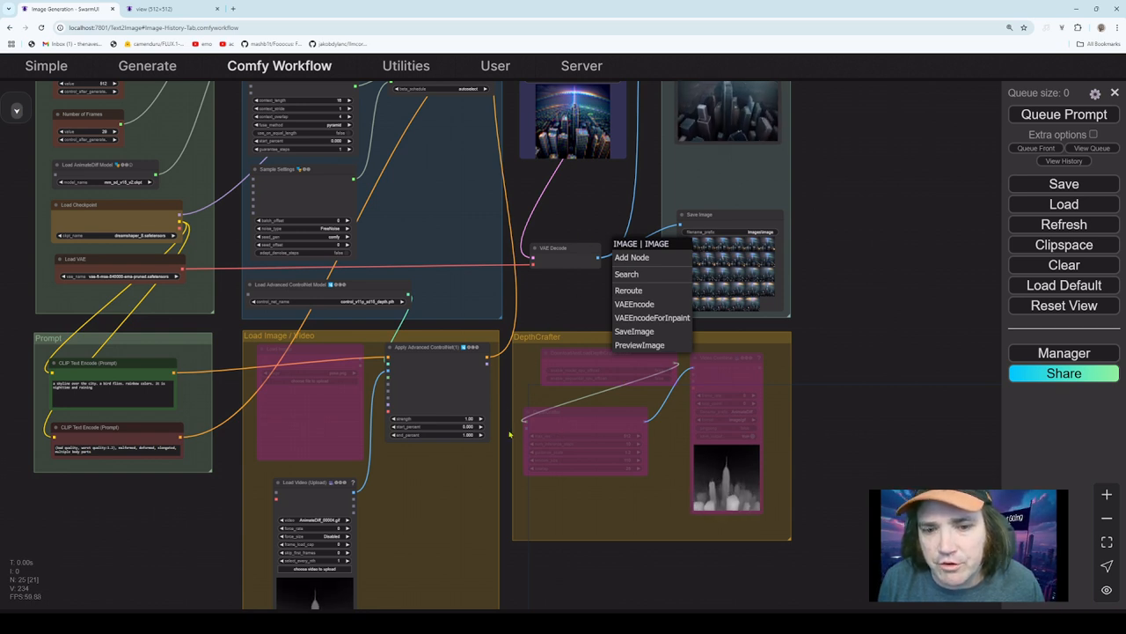
pyautogui.hscroll(-2, 531, 498)
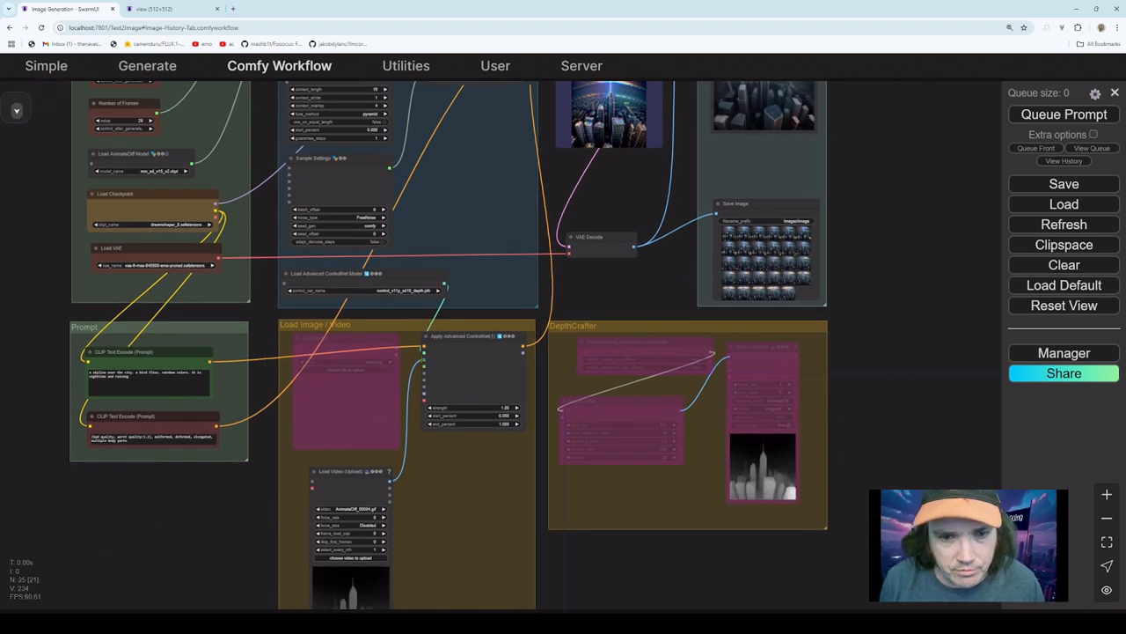
# - Re-enable the bypassed DepthCrafter, DownloadAndLoadDepthCrafterModel and Video Combine nodes in the DepthCrafter group
pyautogui.rightClick(625, 405)
pyautogui.click(647, 526)
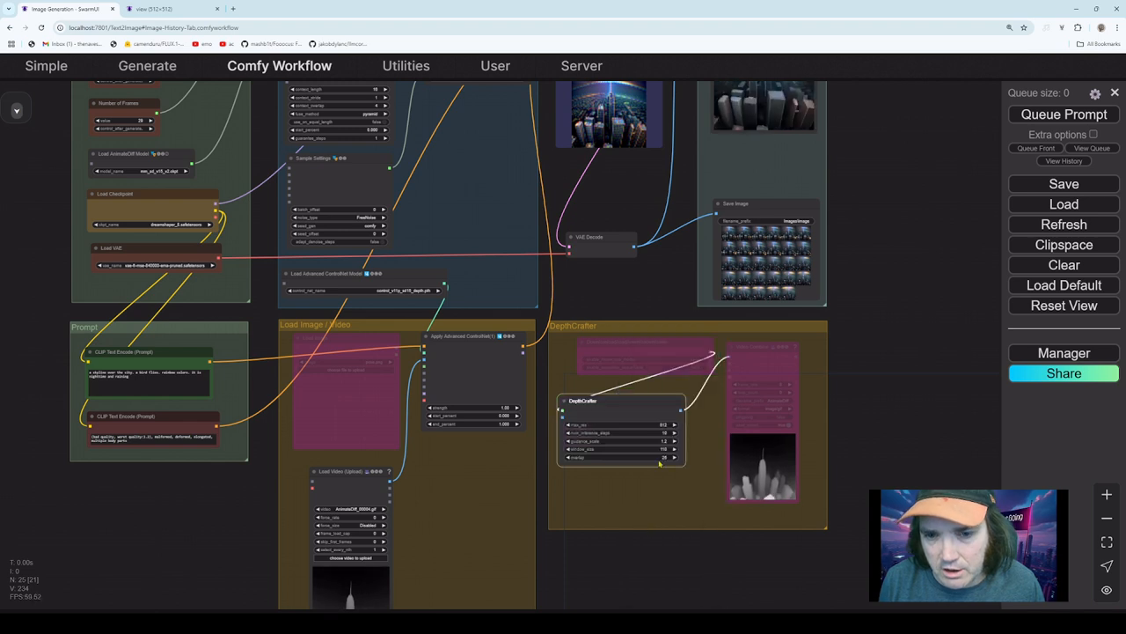
pyautogui.rightClick(633, 342)
pyautogui.click(668, 520)
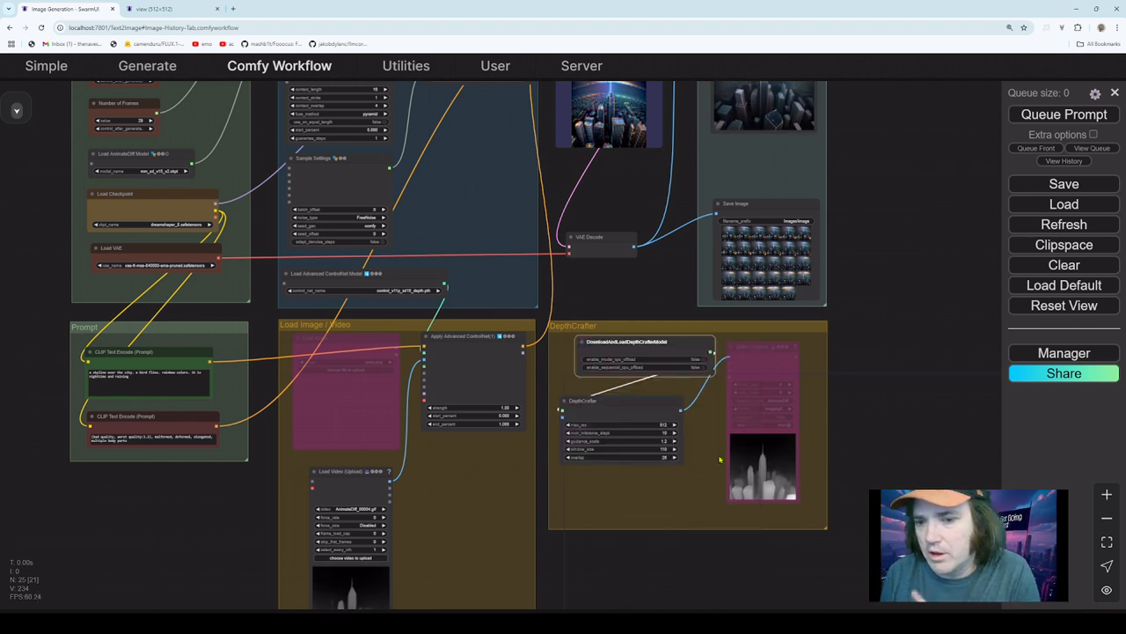
pyautogui.rightClick(762, 347)
pyautogui.click(769, 503)
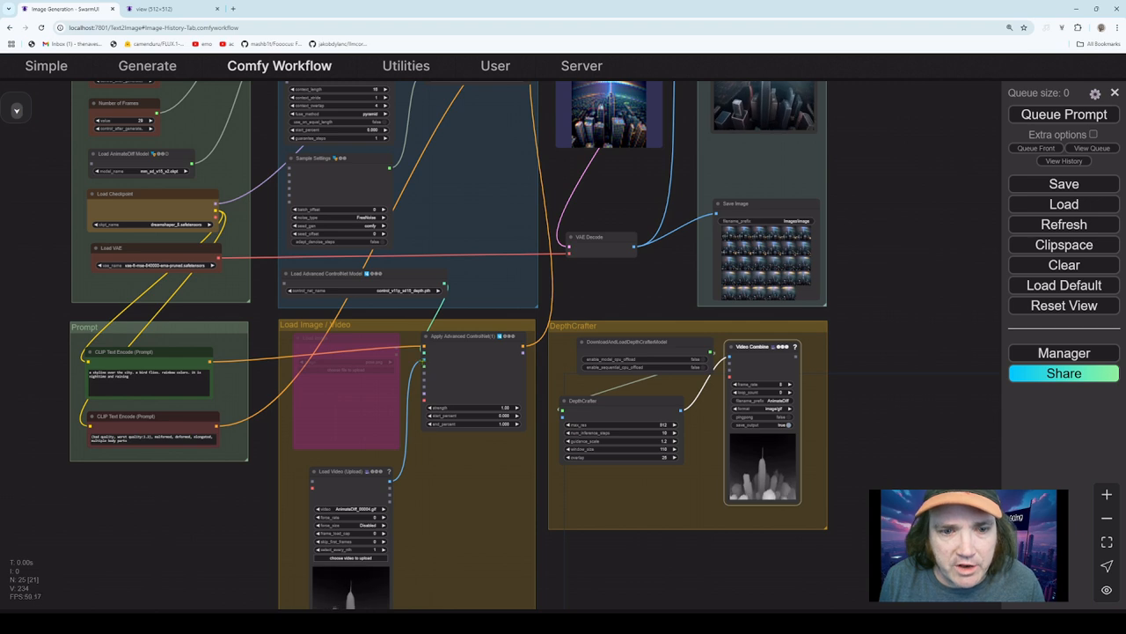
# - Try routing the Load Video output into the DepthCrafter node with AnimateDiff_00001.gif as source, and reconnect it to Apply Advanced ControlNet
pyautogui.moveTo(389, 480); pyautogui.dragTo(561, 411)
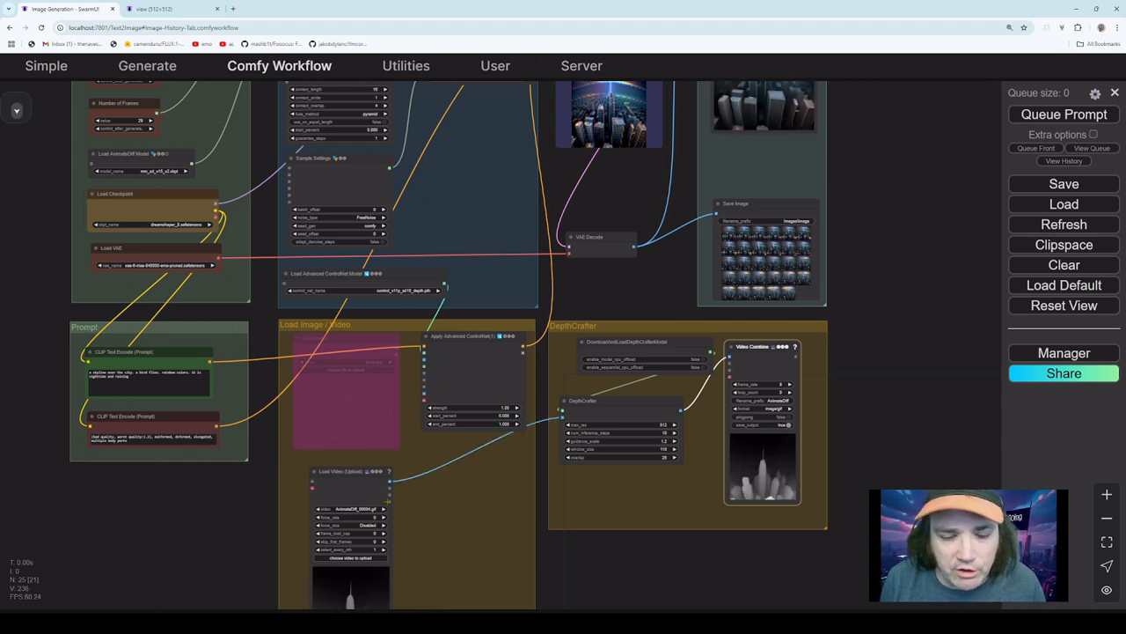
pyautogui.click(372, 561)
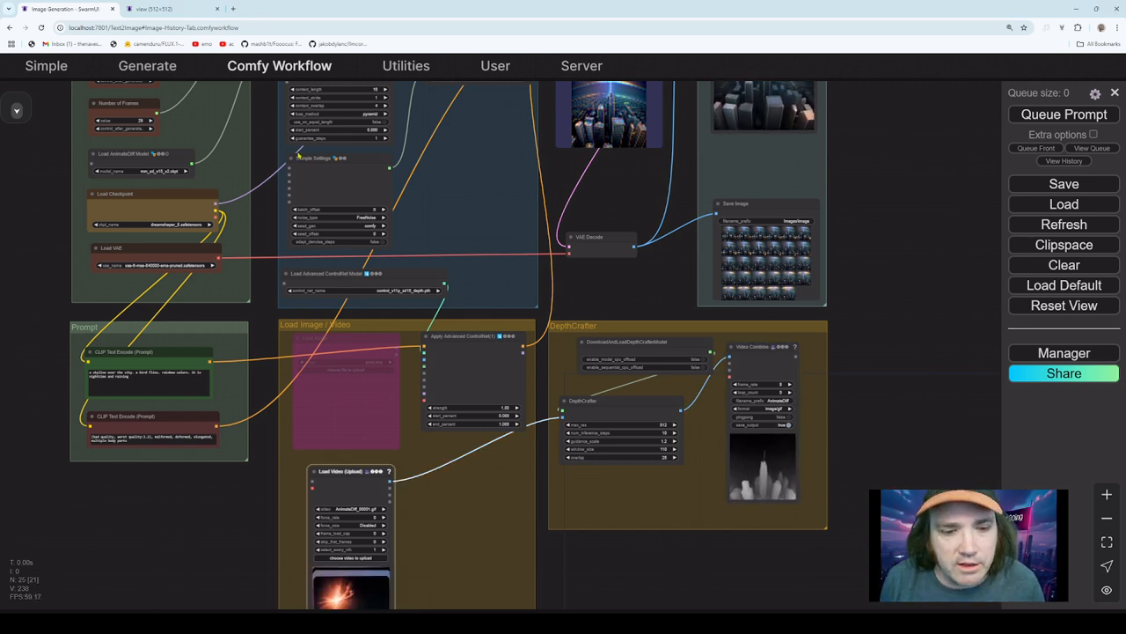
pyautogui.scroll(-5, 360, 383)
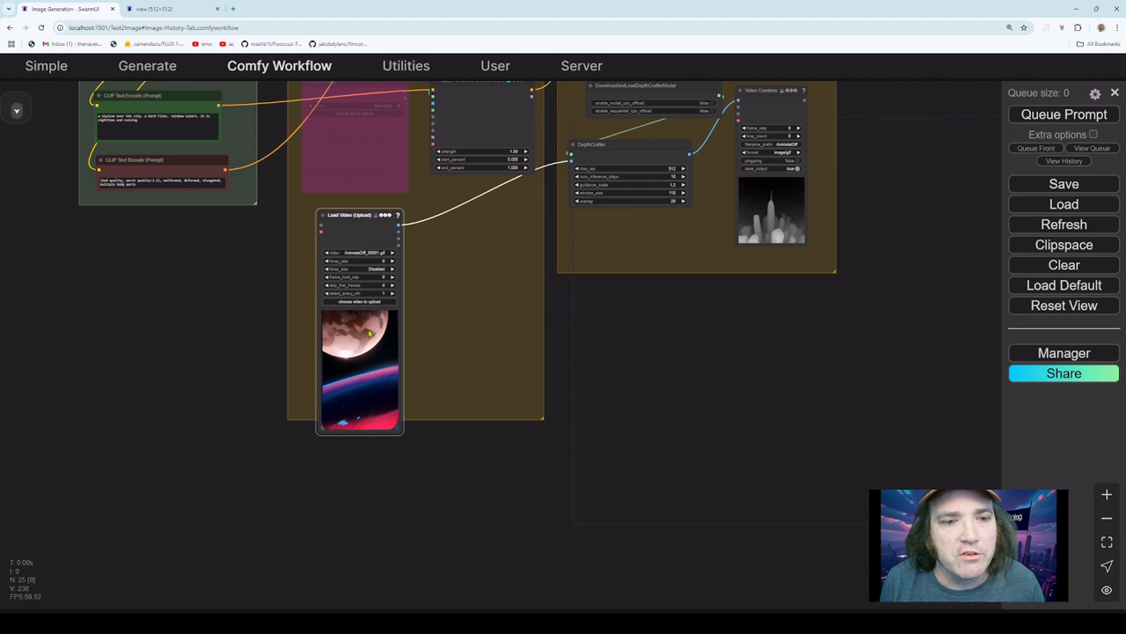
pyautogui.moveTo(452, 332); pyautogui.dragTo(373, 424)
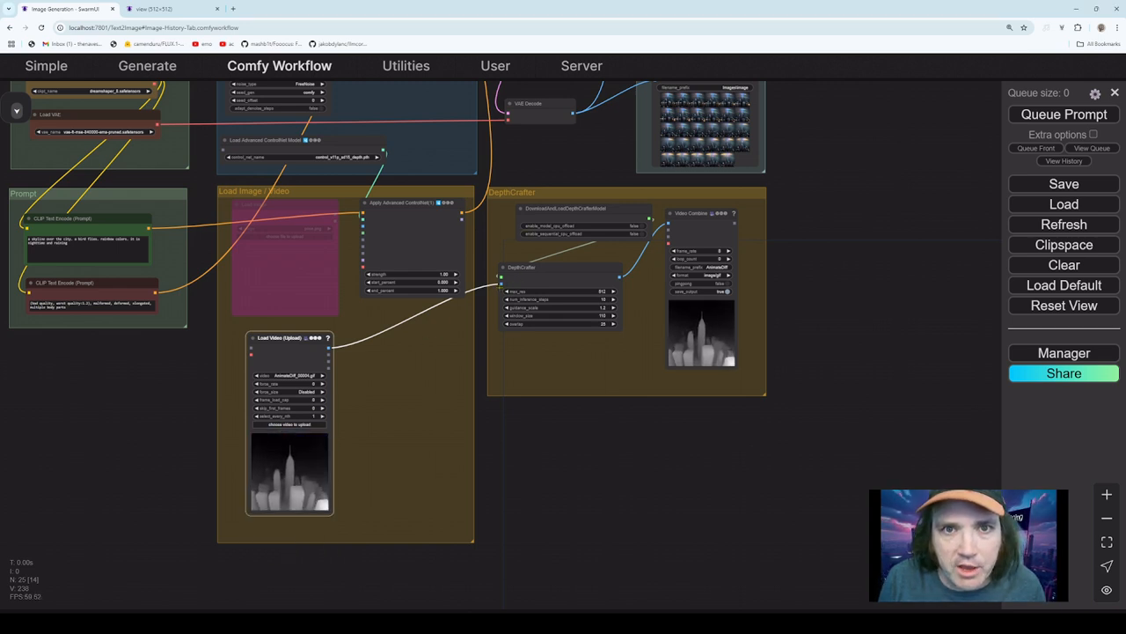
pyautogui.moveTo(502, 278); pyautogui.dragTo(363, 227)
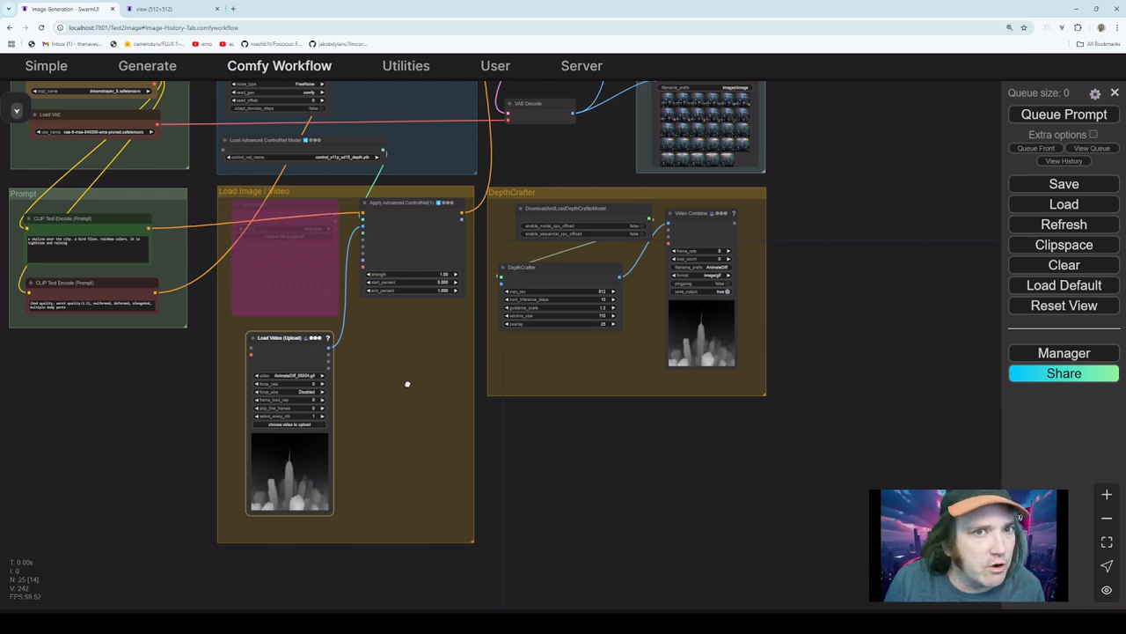
# - Connect the image output of VAE Decode to the image input of the DepthCrafter node
pyautogui.moveTo(407, 384); pyautogui.dragTo(487, 425)
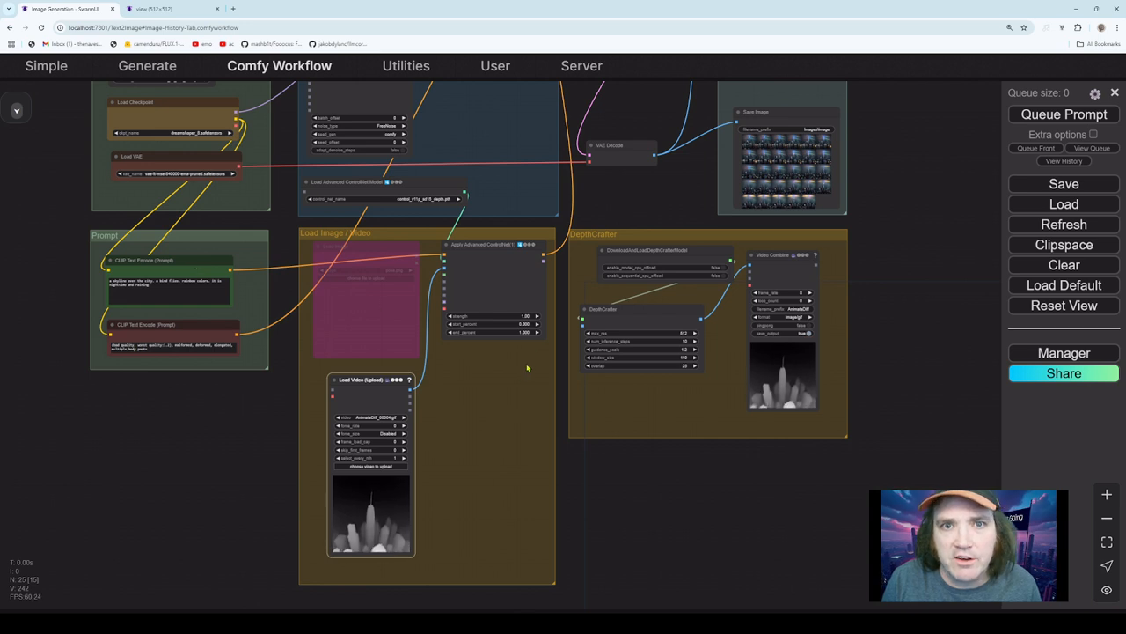
pyautogui.moveTo(527, 368); pyautogui.dragTo(498, 467)
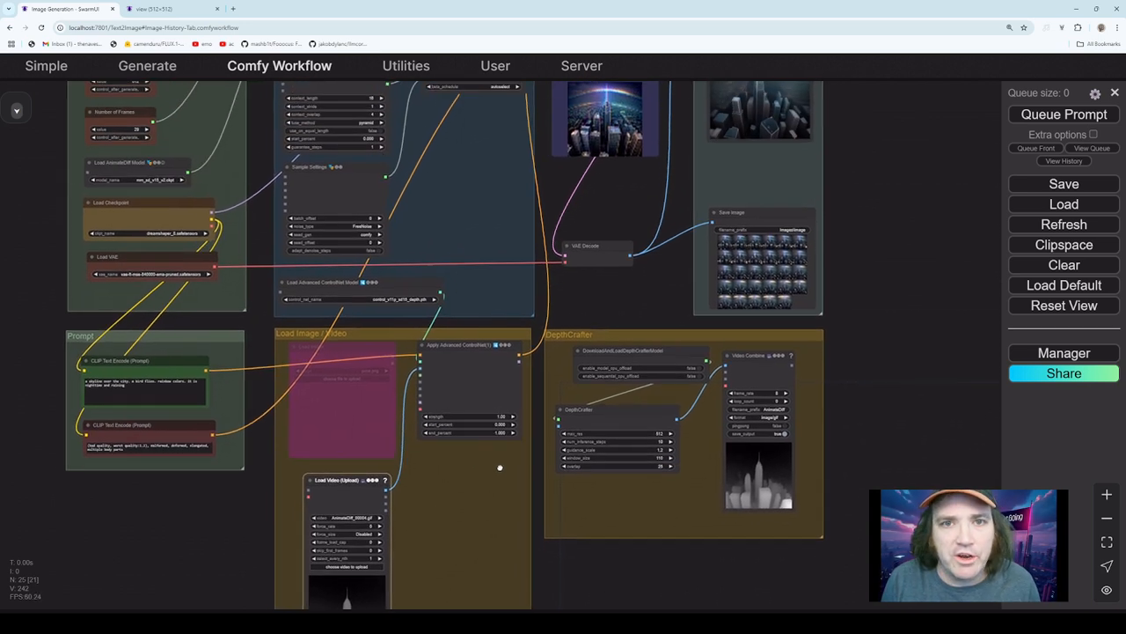
pyautogui.moveTo(440, 271); pyautogui.dragTo(386, 371)
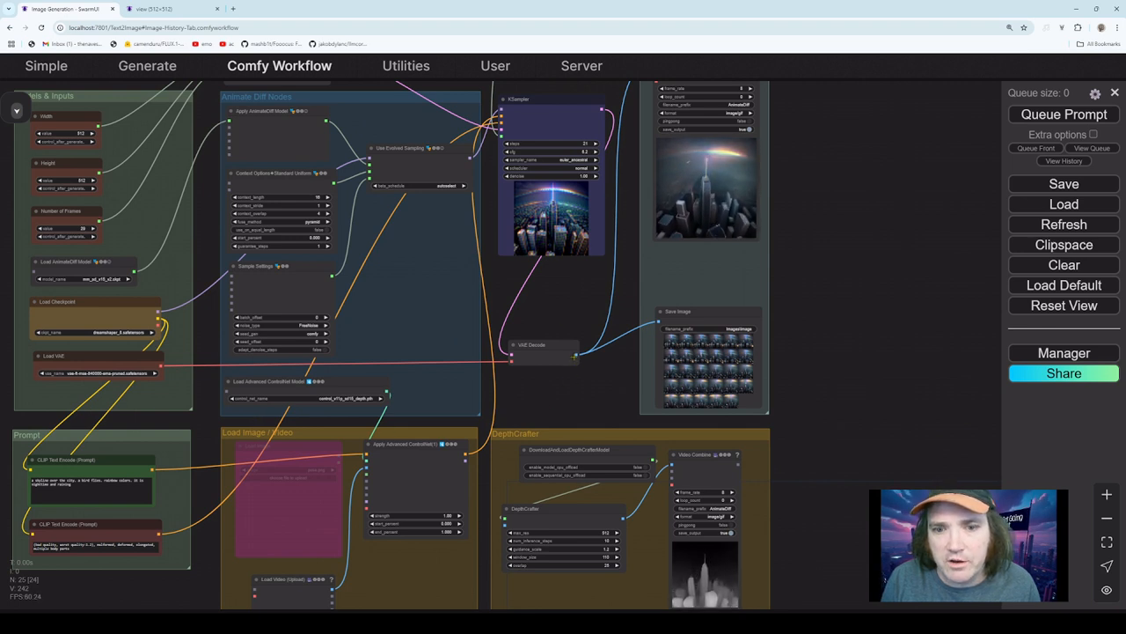
pyautogui.moveTo(575, 356); pyautogui.dragTo(504, 518)
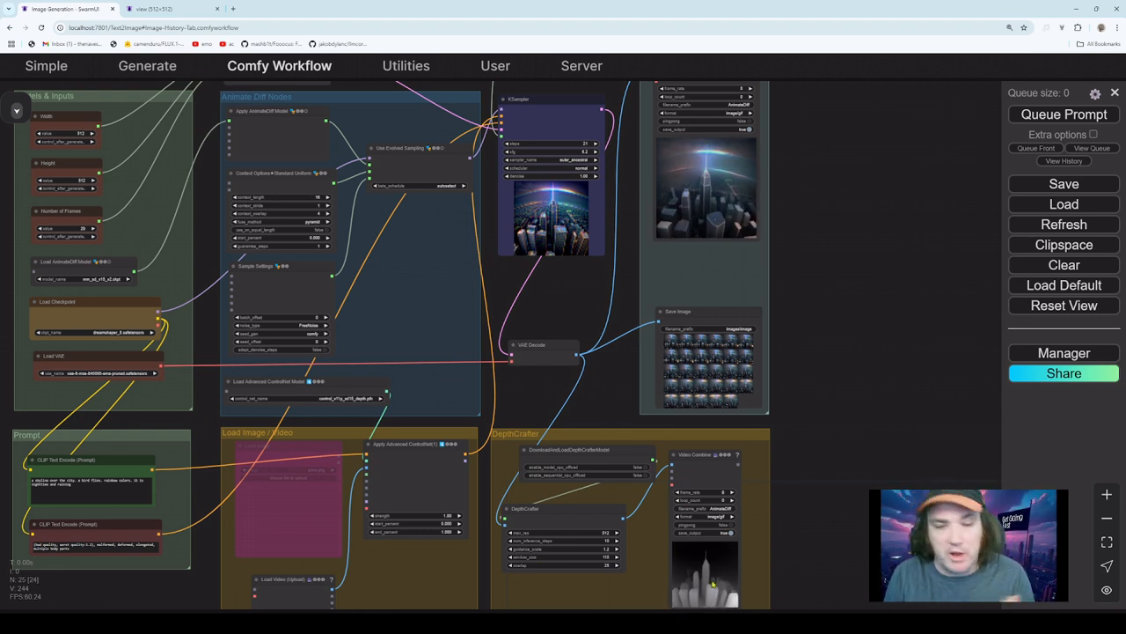
# - Bypass the Load Video (Upload) node and re-enable the bypassed Load Image node in the Load Image / Video group
pyautogui.moveTo(610, 379); pyautogui.dragTo(630, 323)
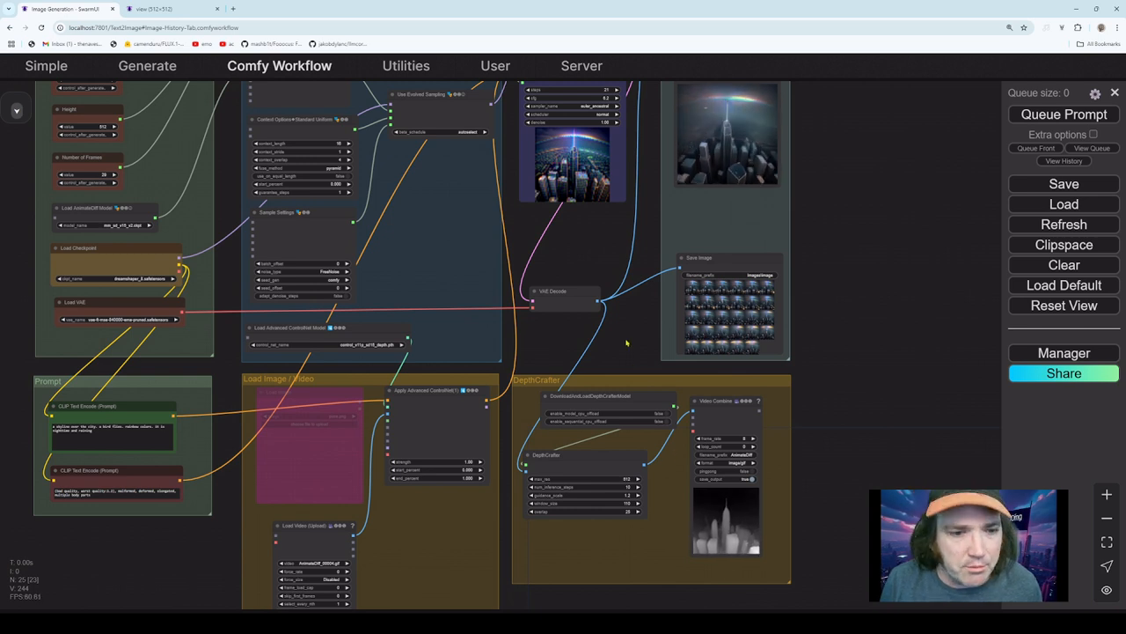
pyautogui.moveTo(475, 528); pyautogui.dragTo(500, 366)
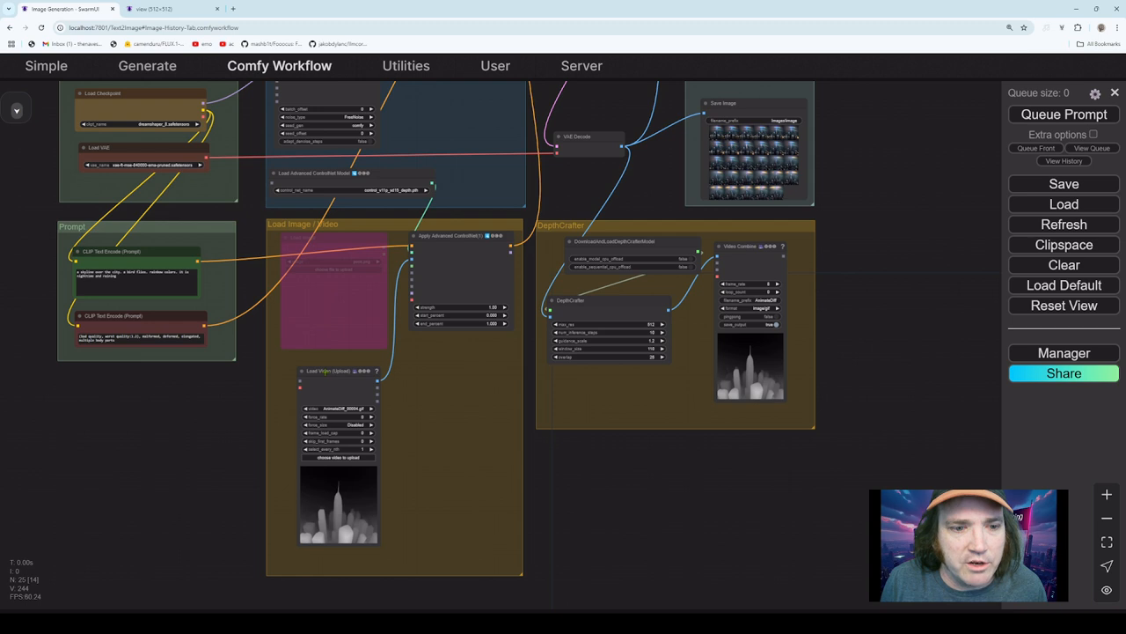
pyautogui.rightClick(332, 368)
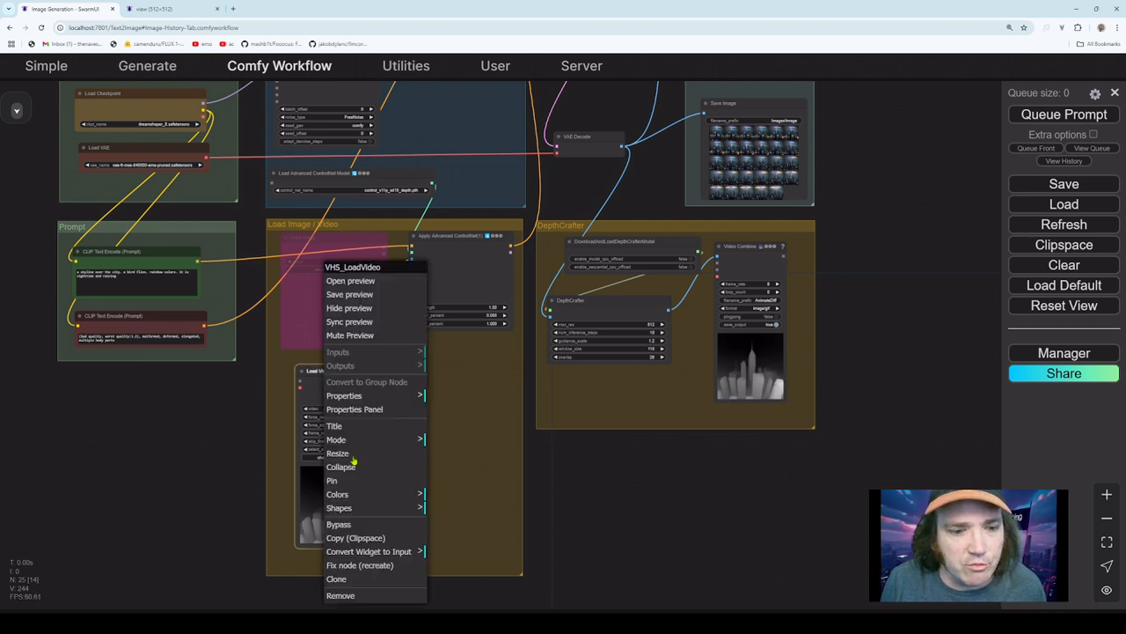
pyautogui.click(370, 525)
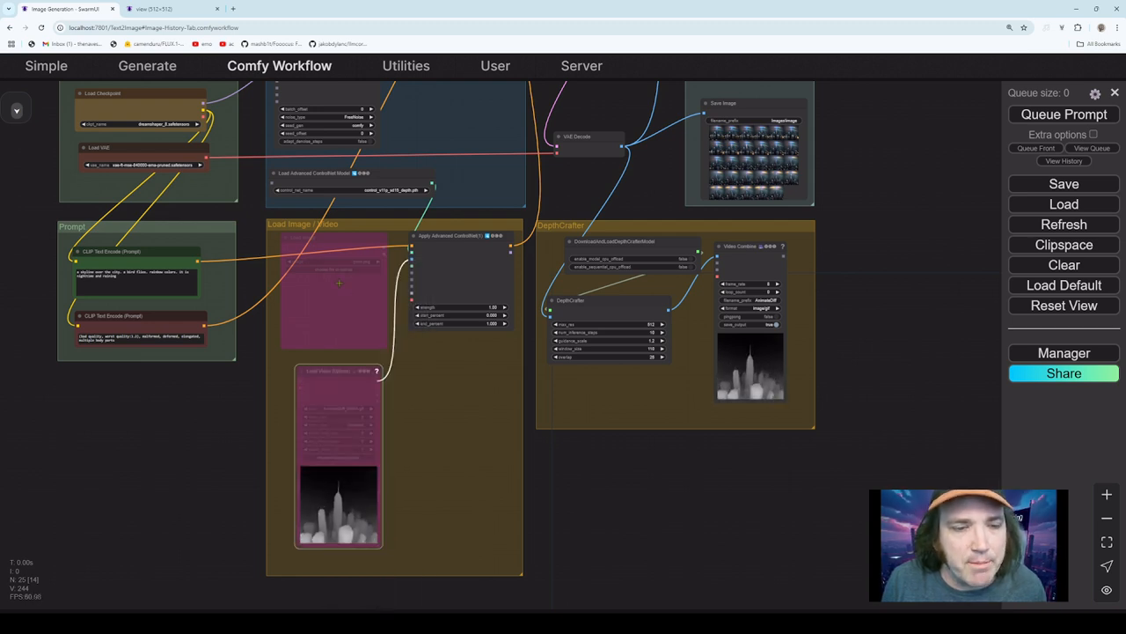
pyautogui.rightClick(339, 233)
pyautogui.click(369, 409)
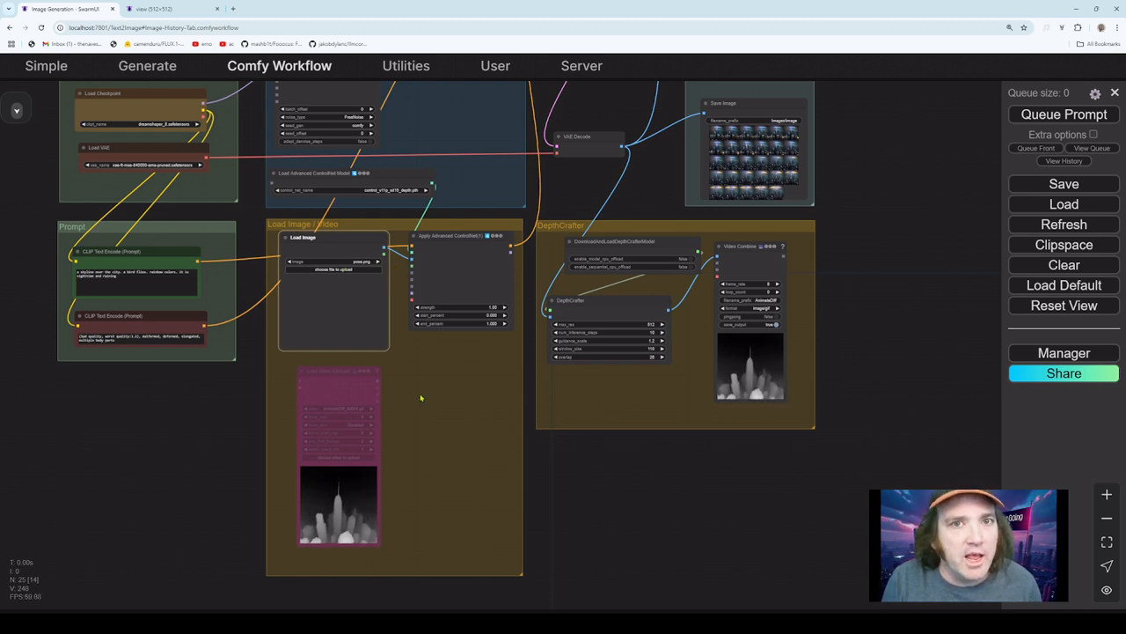
# - Connect the Load Image output to the DepthCrafter image input and load the picture of the ninja turtle with the blonde woman
pyautogui.scroll(2, 453, 454)
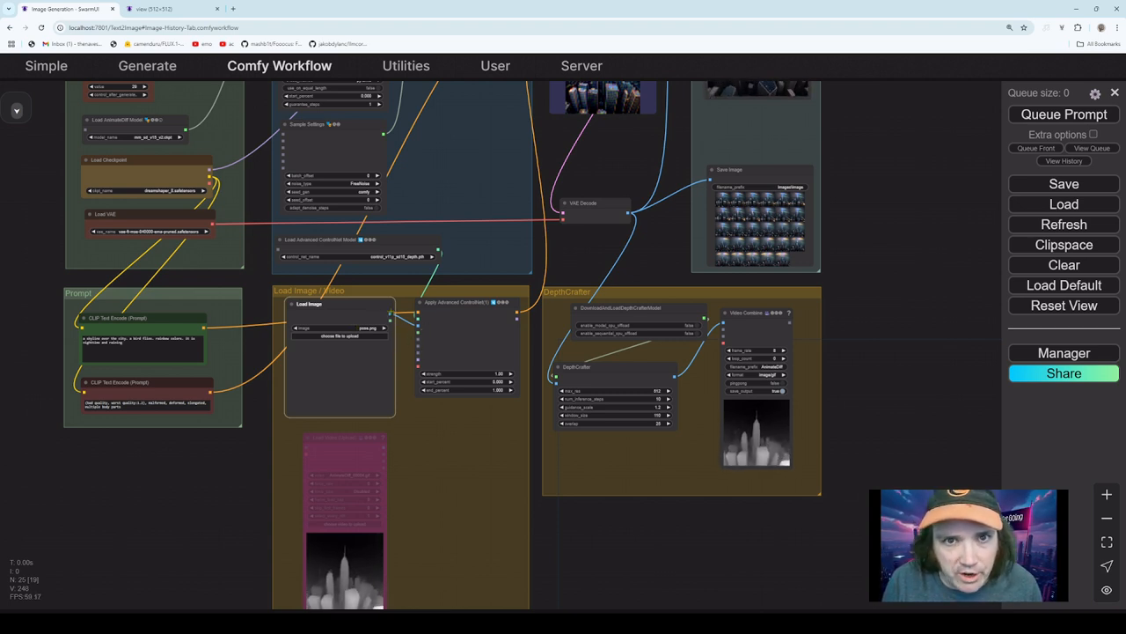
pyautogui.moveTo(391, 313); pyautogui.dragTo(555, 376)
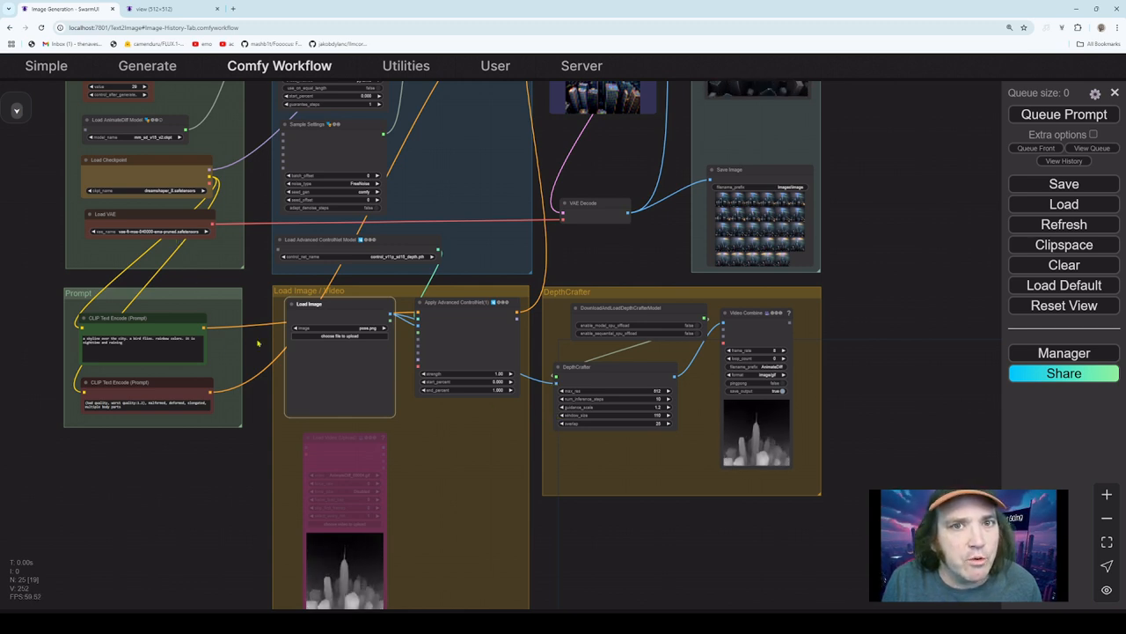
pyautogui.moveTo(334, 303); pyautogui.dragTo(323, 328)
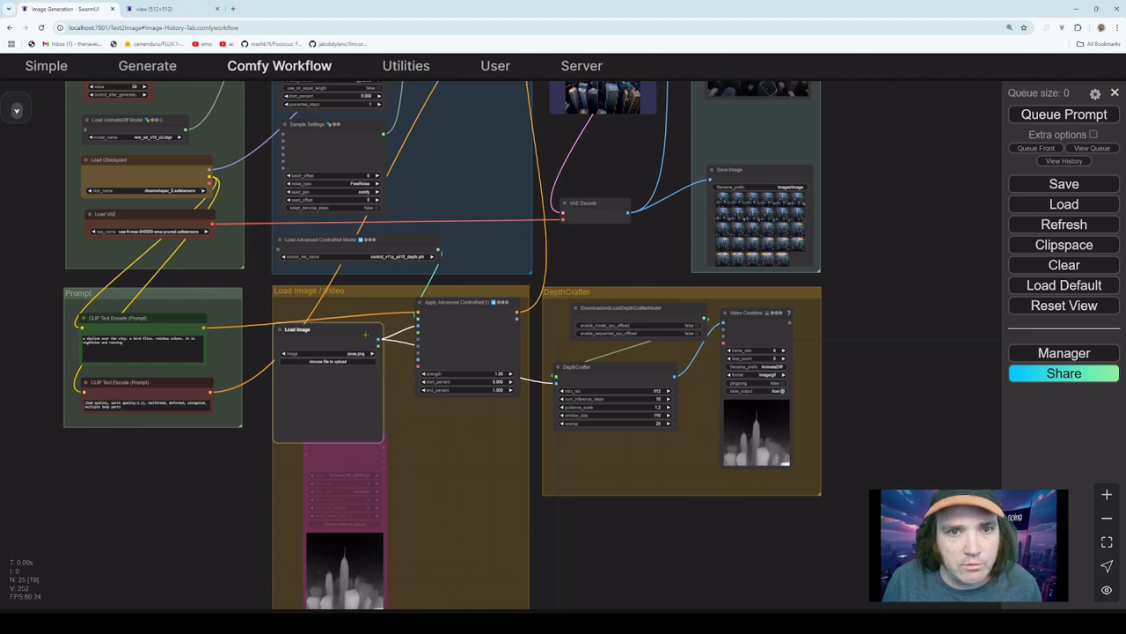
pyautogui.moveTo(365, 335); pyautogui.dragTo(368, 333)
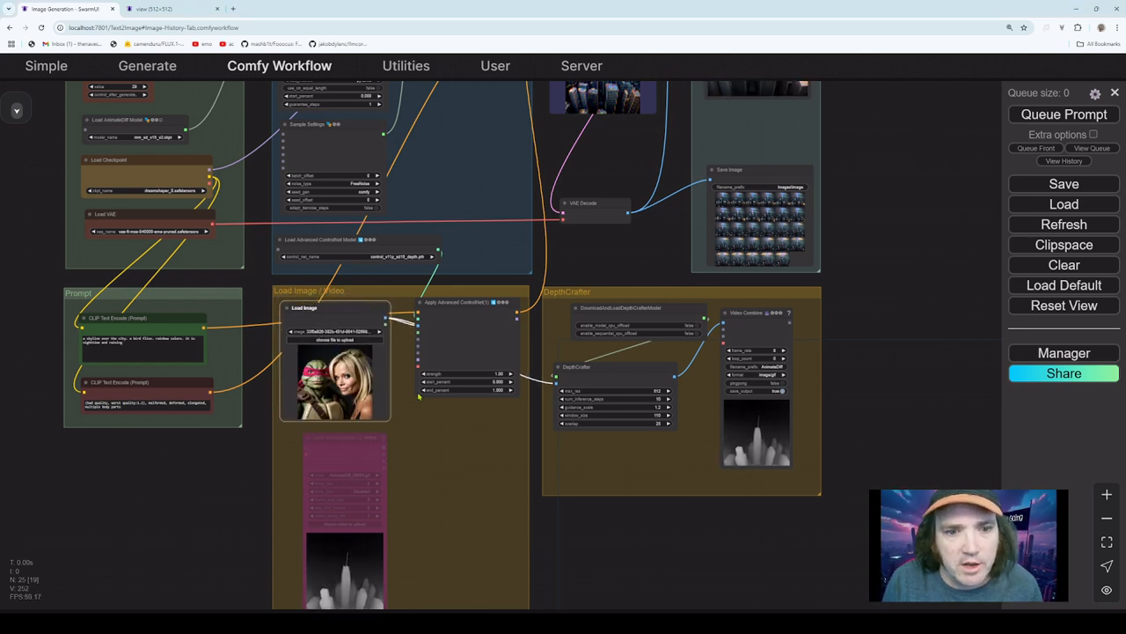
# - Reposition the Load Image node above the bypassed video node and link its image output to the DepthCrafter node again
pyautogui.moveTo(430, 429); pyautogui.dragTo(432, 468)
pyautogui.moveTo(346, 354); pyautogui.dragTo(340, 377)
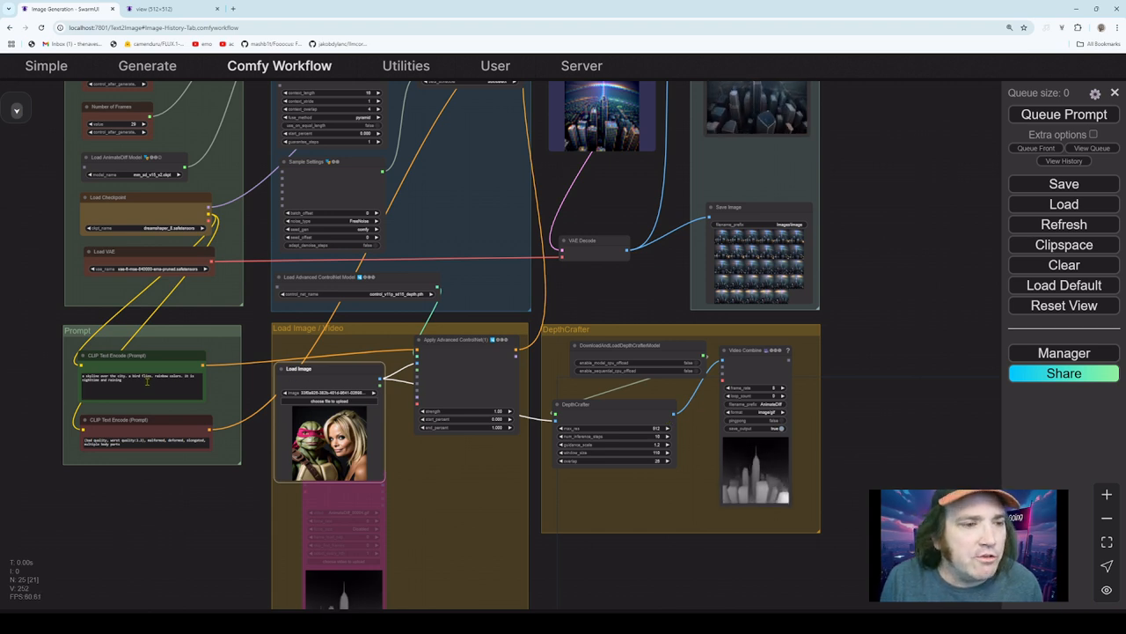
pyautogui.moveTo(321, 370)
pyautogui.mouseDown()
pyautogui.moveTo(340, 373)
pyautogui.moveTo(321, 371)
pyautogui.mouseUp()
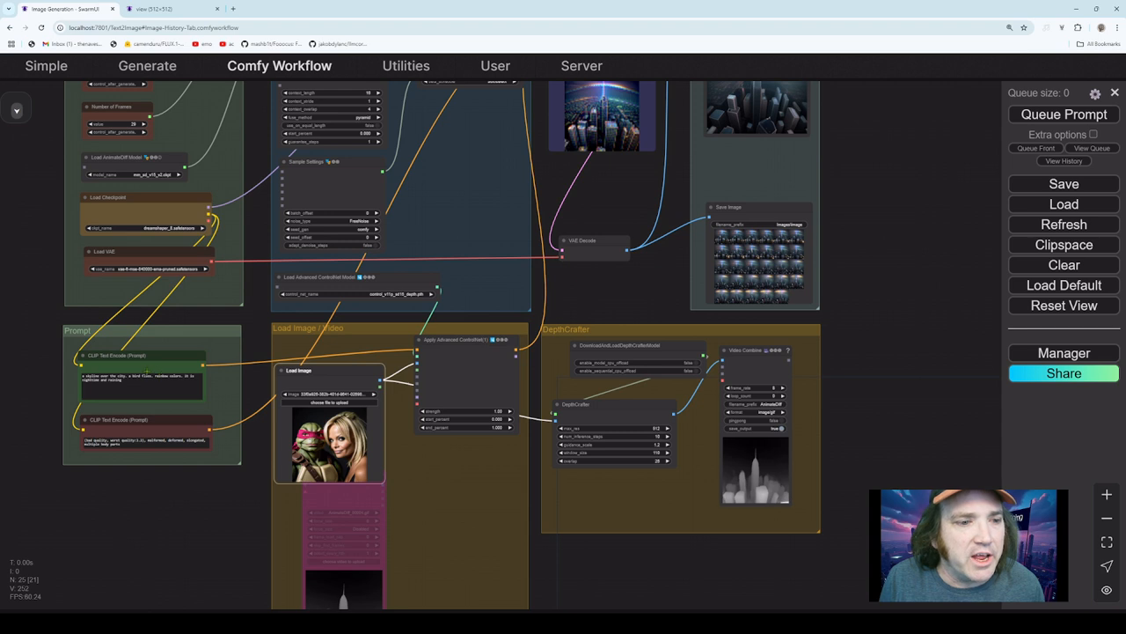
pyautogui.tripleClick(176, 383)
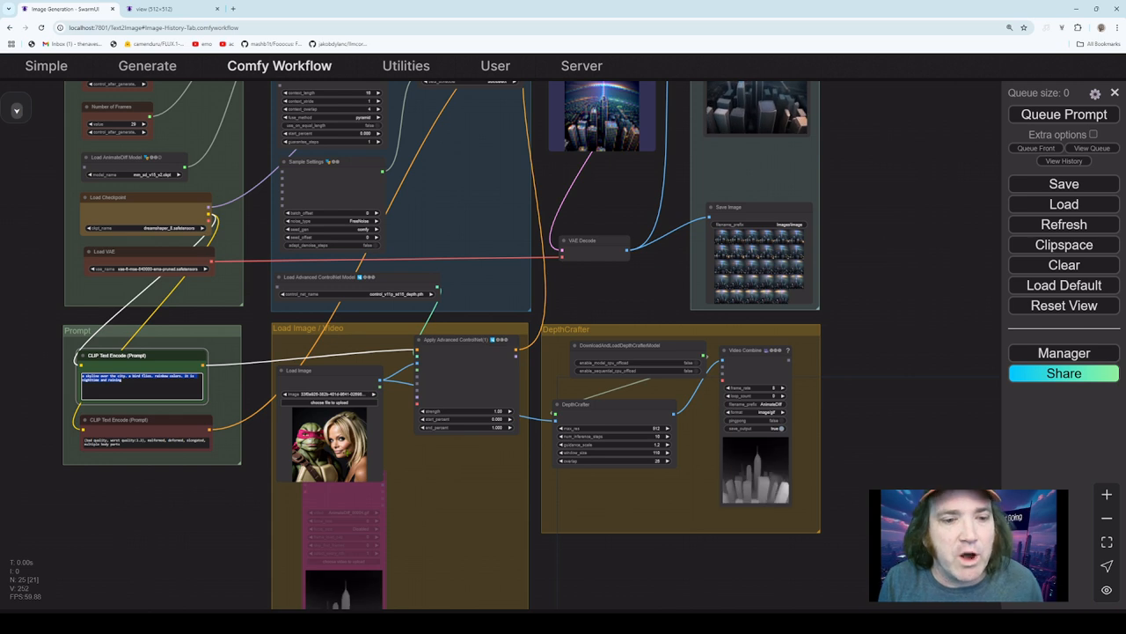
pyautogui.moveTo(347, 372); pyautogui.dragTo(357, 351)
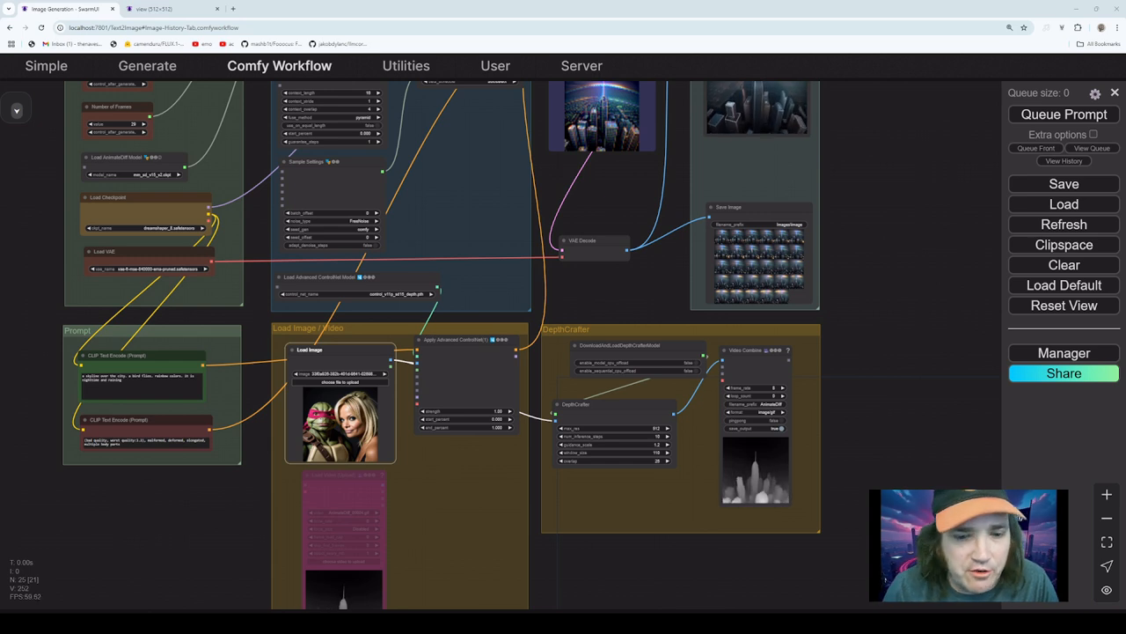
pyautogui.click(397, 417)
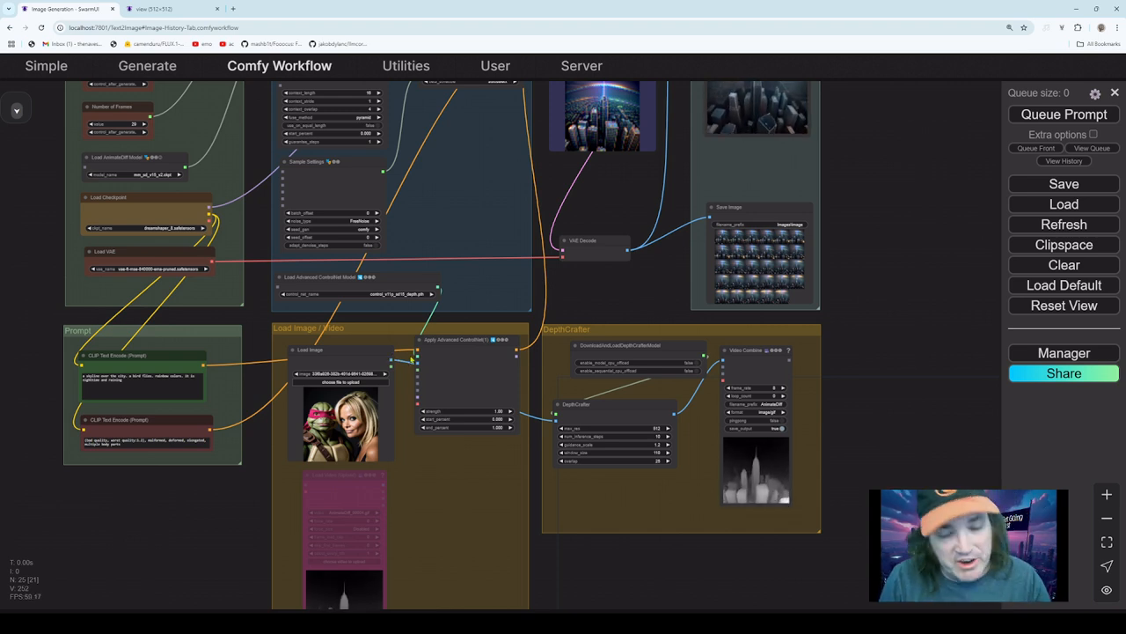
pyautogui.moveTo(392, 360); pyautogui.dragTo(555, 417)
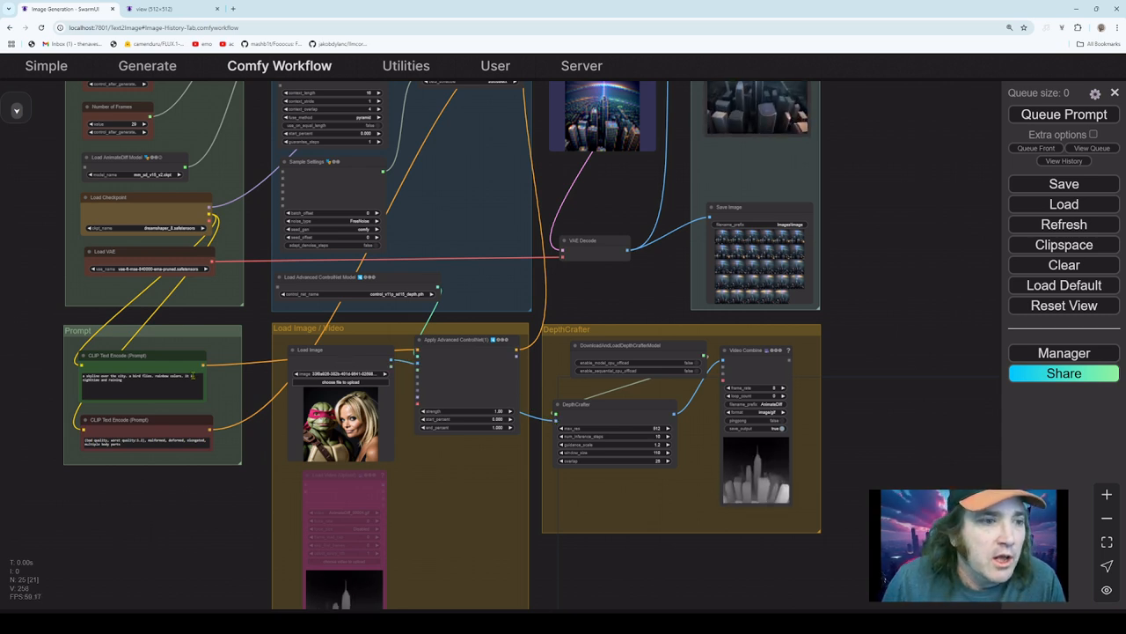
# - Replace the positive prompt with "Pamela Anderson posing with a ninja turtle. The turtle is on the left and Pamela is on the right"
pyautogui.tripleClick(175, 385)
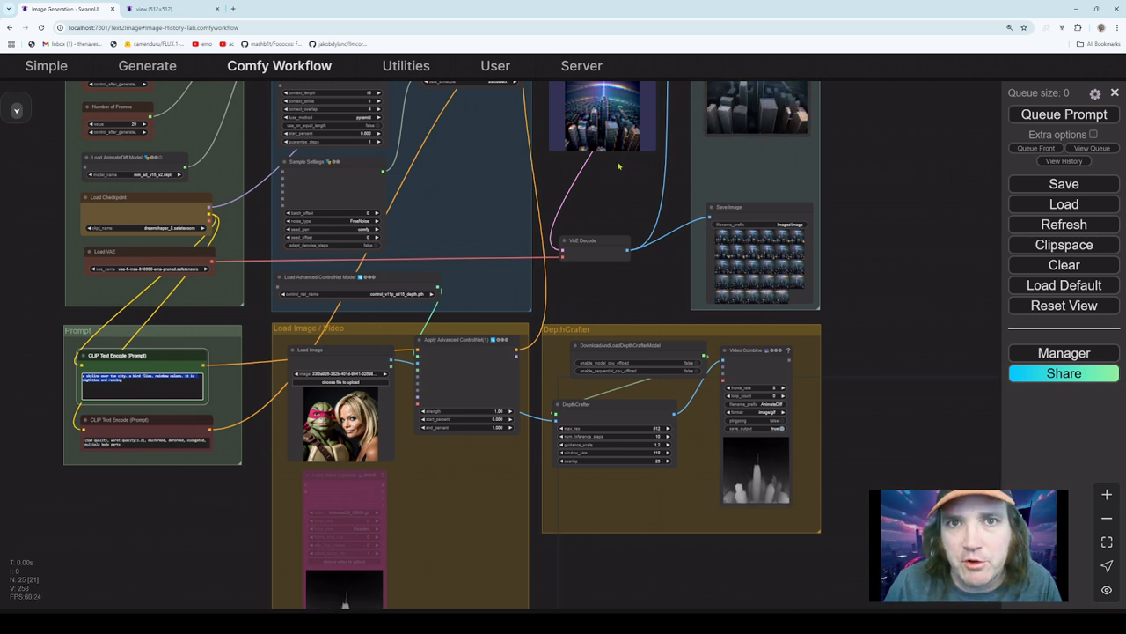
pyautogui.moveTo(618, 166); pyautogui.dragTo(611, 234)
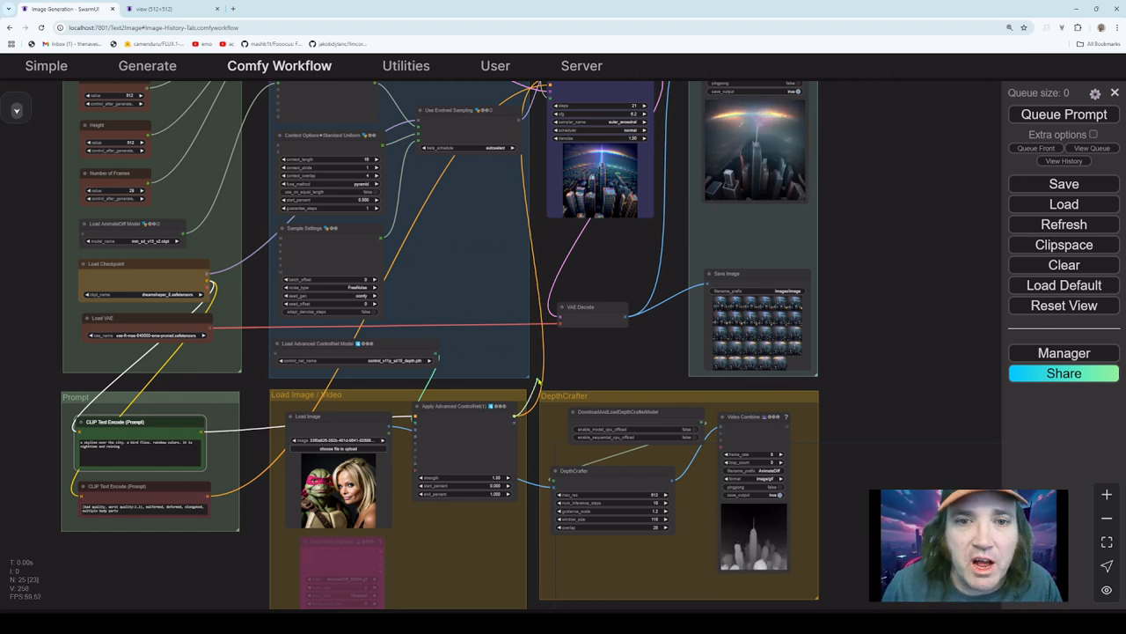
pyautogui.click(537, 365)
pyautogui.moveTo(531, 268); pyautogui.dragTo(529, 239)
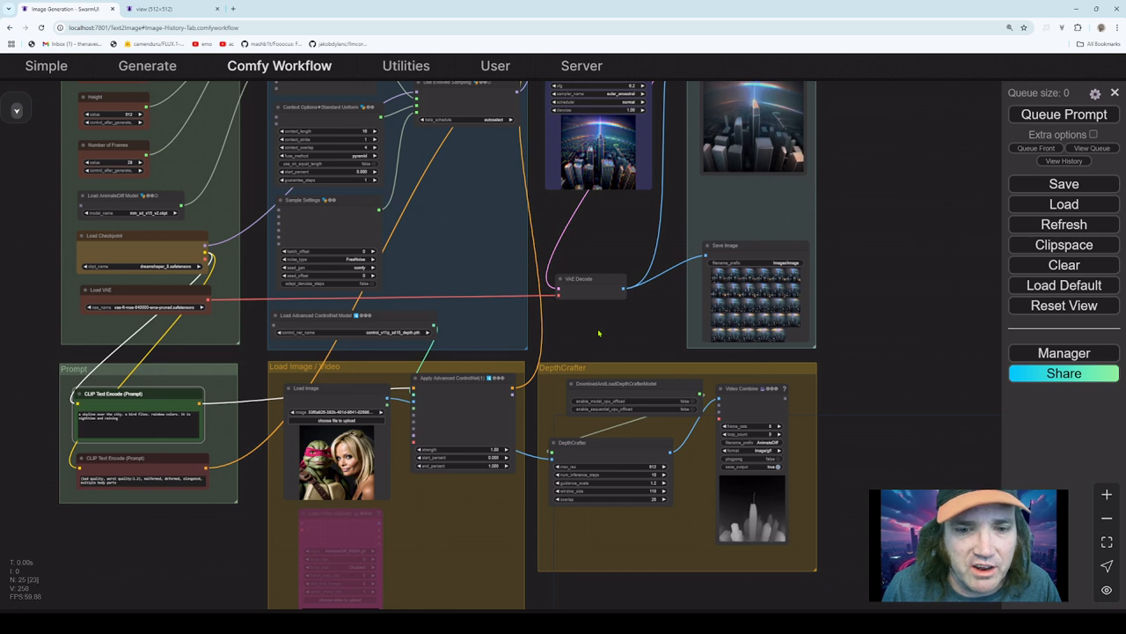
pyautogui.moveTo(598, 333); pyautogui.dragTo(592, 349)
pyautogui.moveTo(603, 382); pyautogui.dragTo(629, 313)
pyautogui.moveTo(603, 216); pyautogui.dragTo(568, 261)
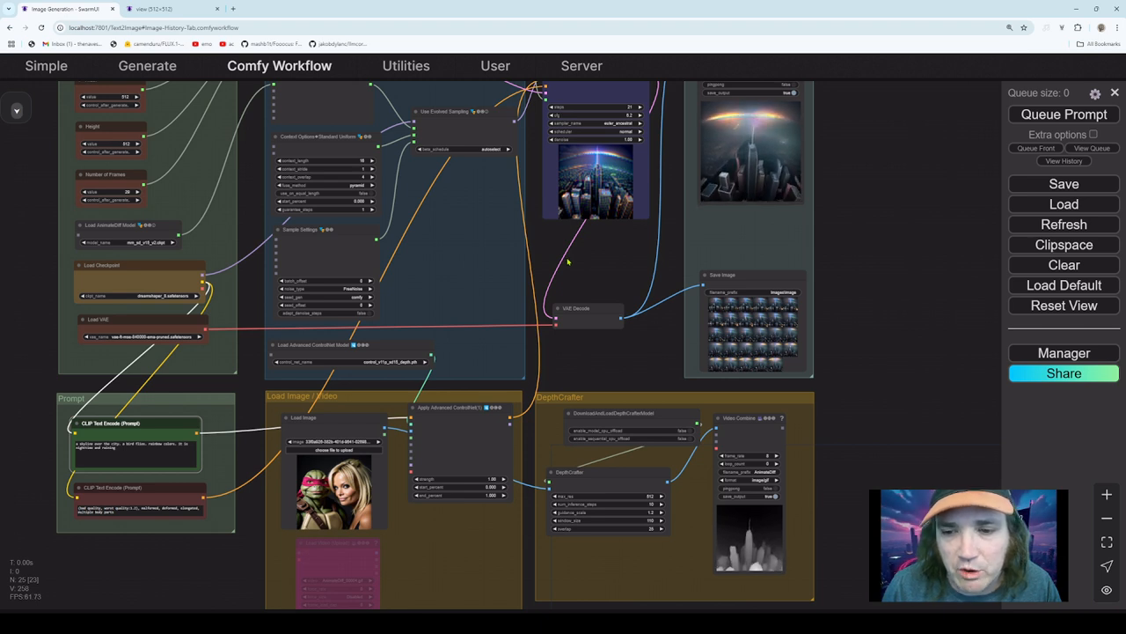
pyautogui.moveTo(567, 261); pyautogui.dragTo(616, 171)
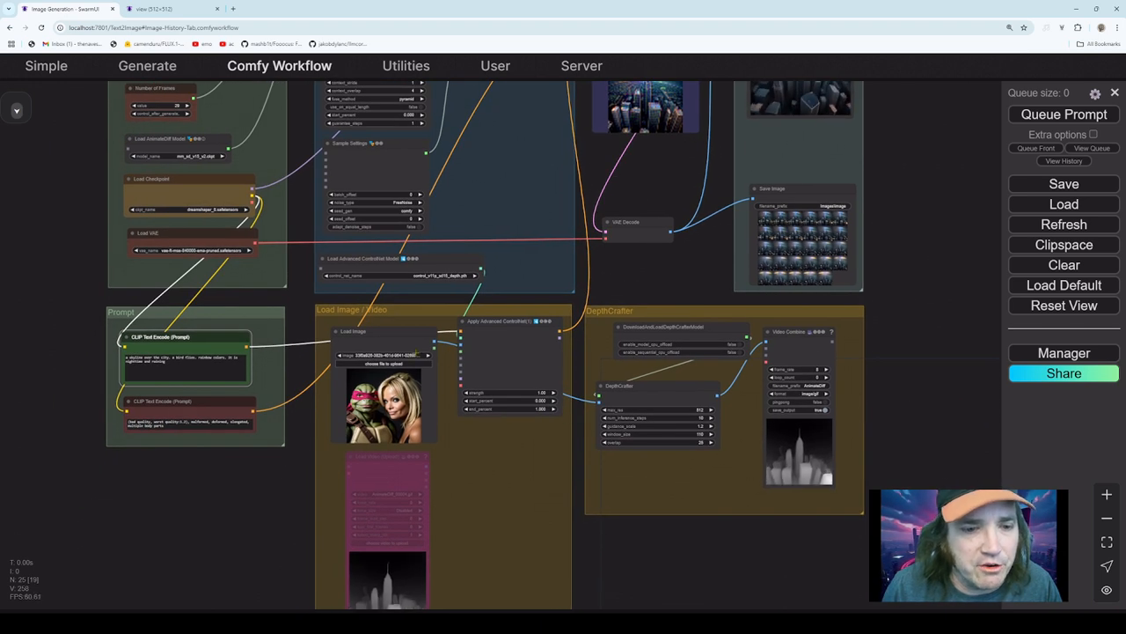
pyautogui.tripleClick(206, 364)
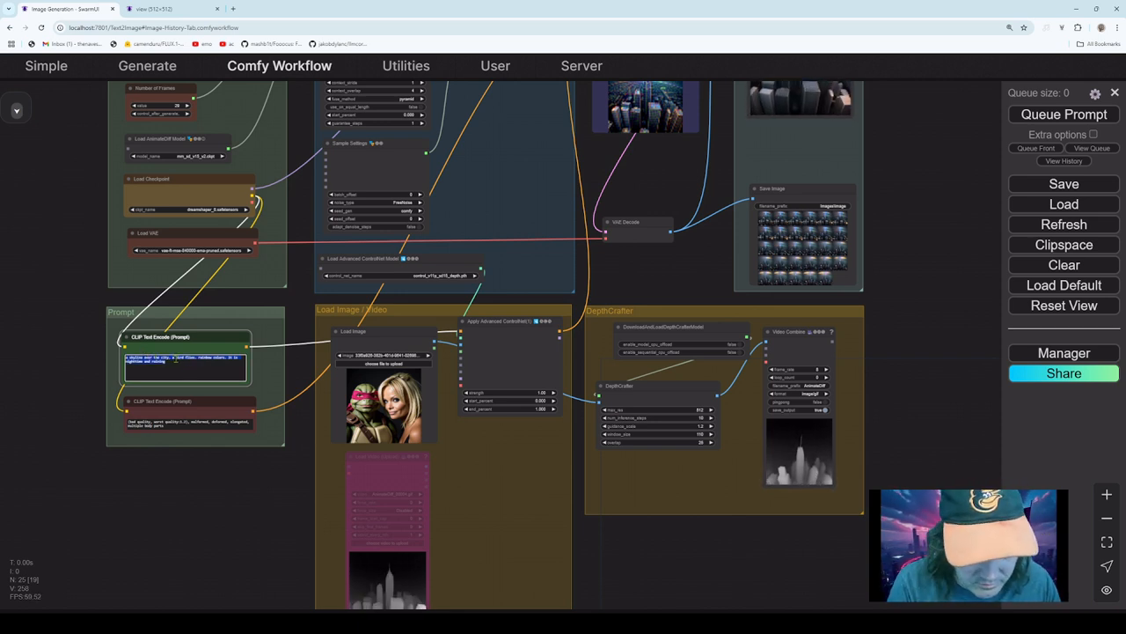
pyautogui.write('fal')
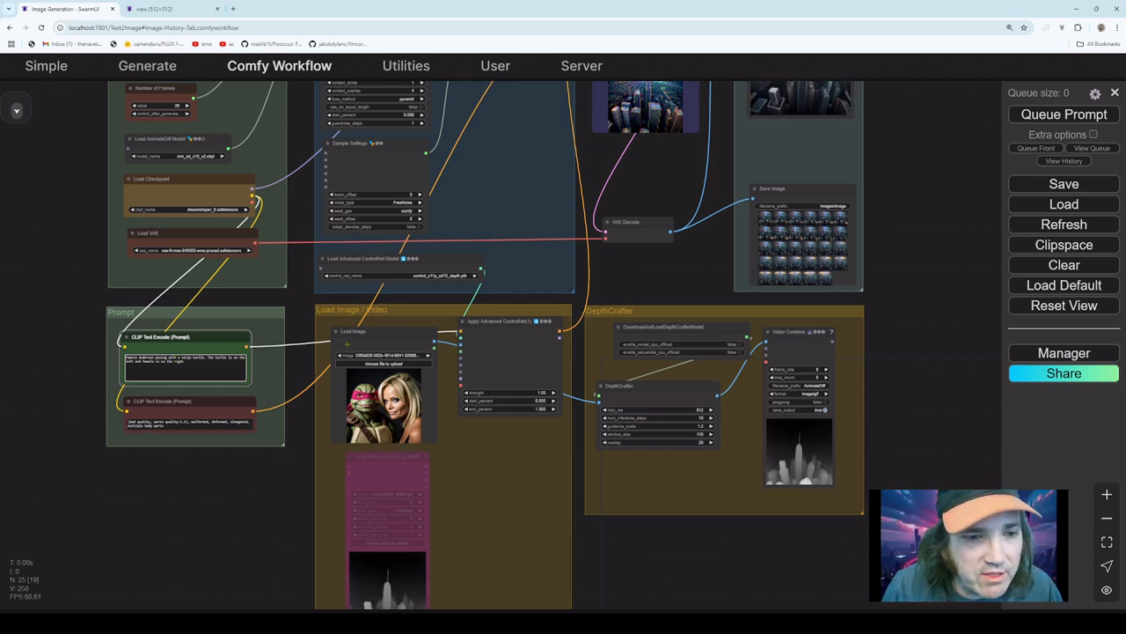
# - Route the DepthCrafter output into the image input of Apply Advanced ControlNet and queue the prompt
pyautogui.moveTo(387, 332); pyautogui.dragTo(382, 356)
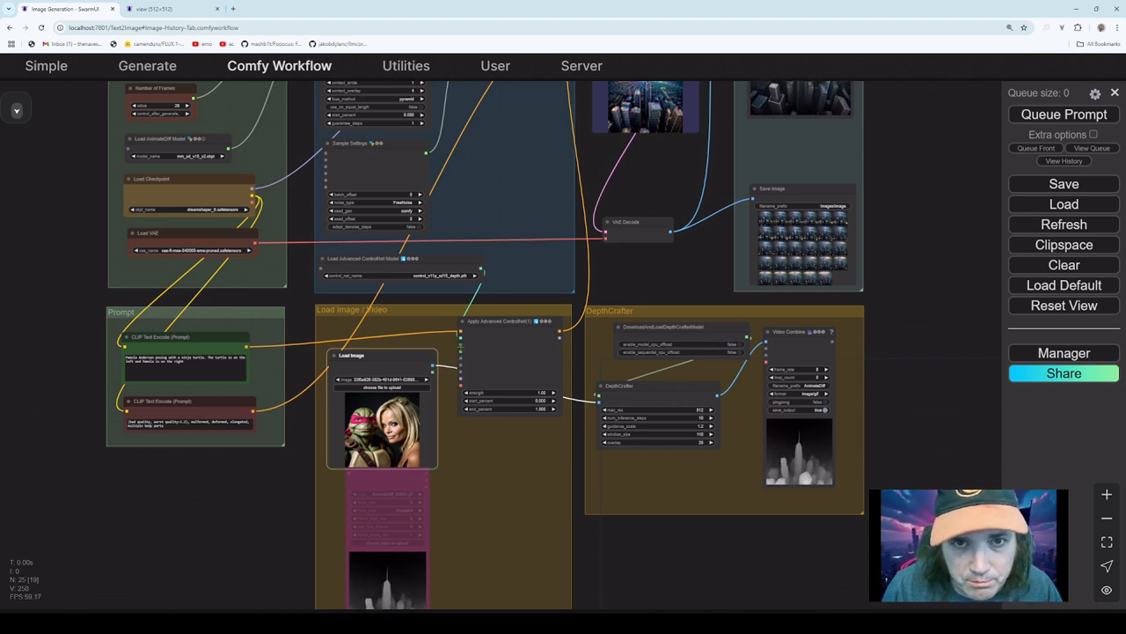
pyautogui.moveTo(718, 394); pyautogui.dragTo(457, 345)
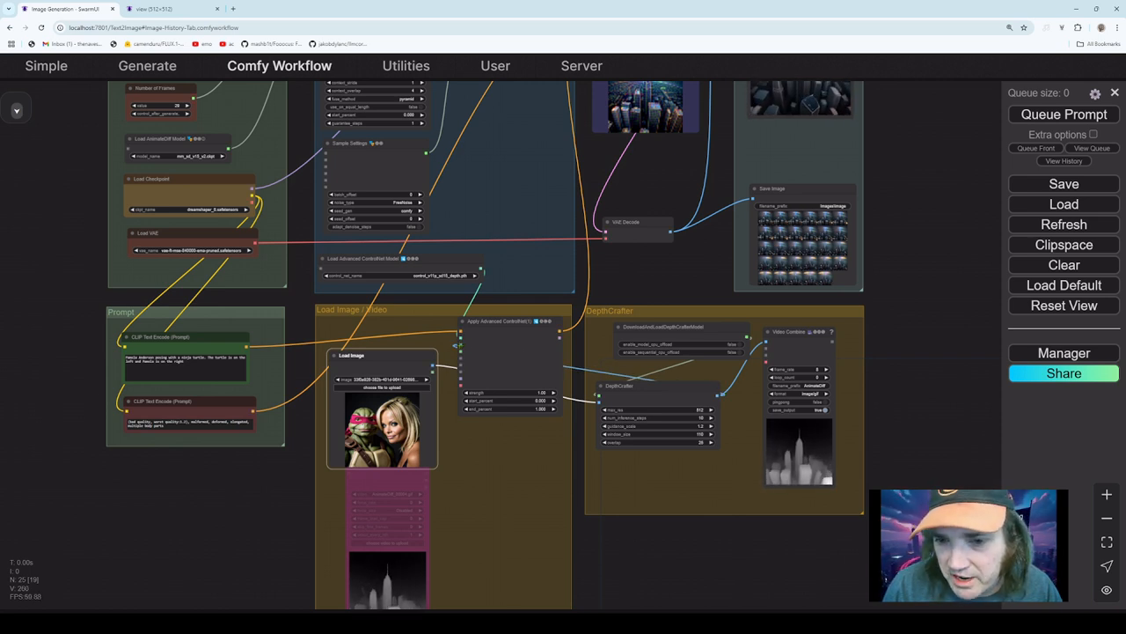
pyautogui.moveTo(515, 324); pyautogui.dragTo(522, 293)
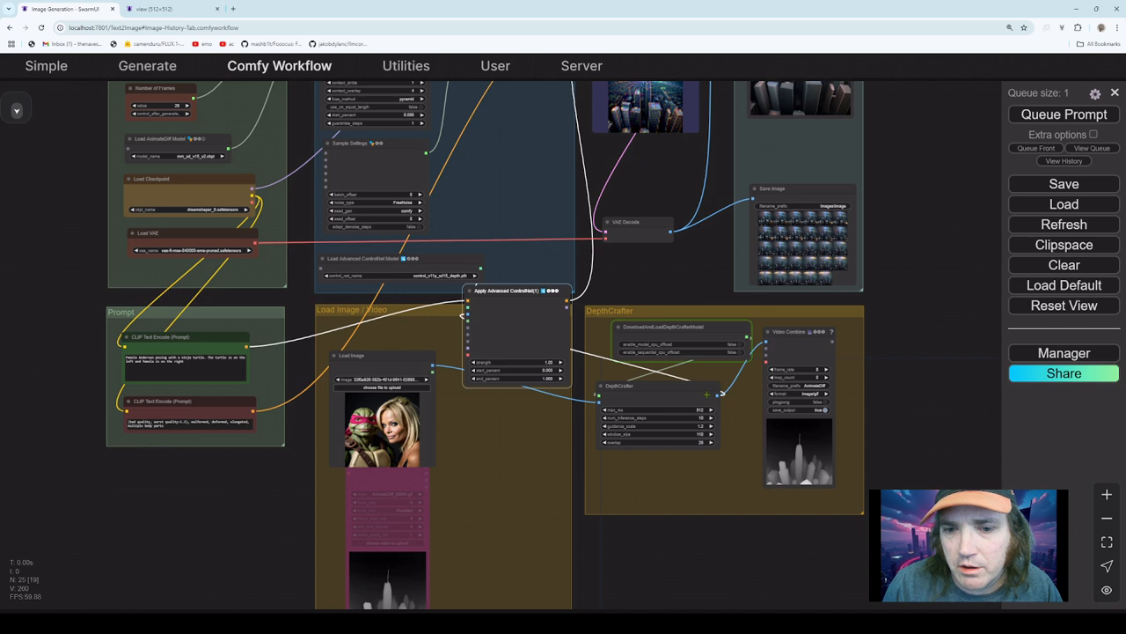
pyautogui.moveTo(44, 141)
pyautogui.mouseDown()
pyautogui.moveTo(47, 264)
pyautogui.moveTo(73, 194)
pyautogui.moveTo(66, 137)
pyautogui.mouseUp()
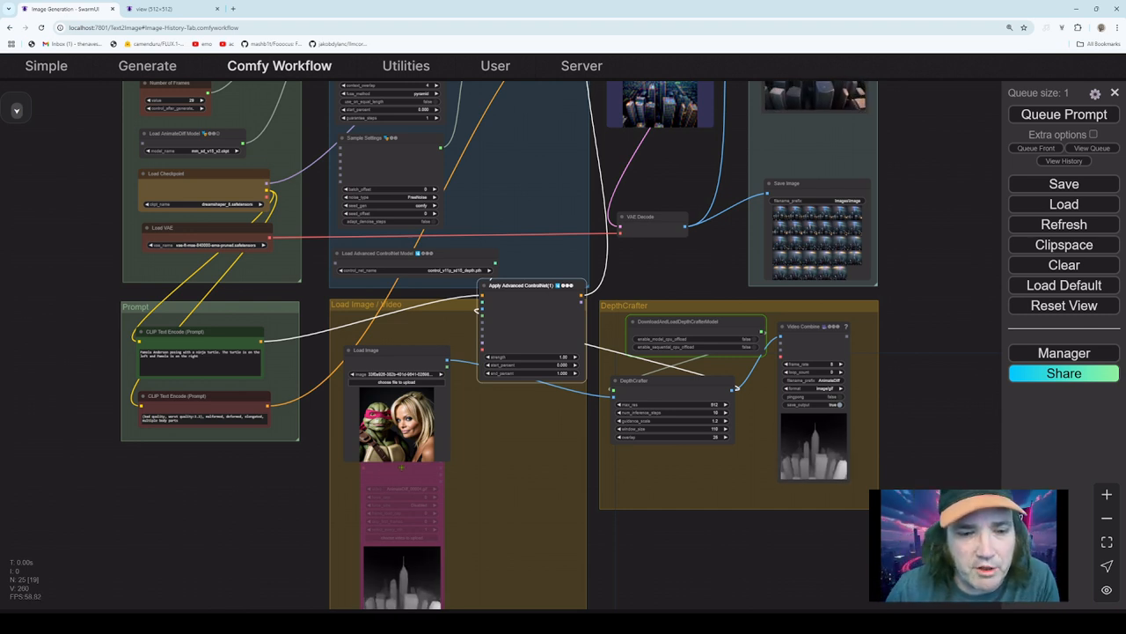
pyautogui.click(396, 489)
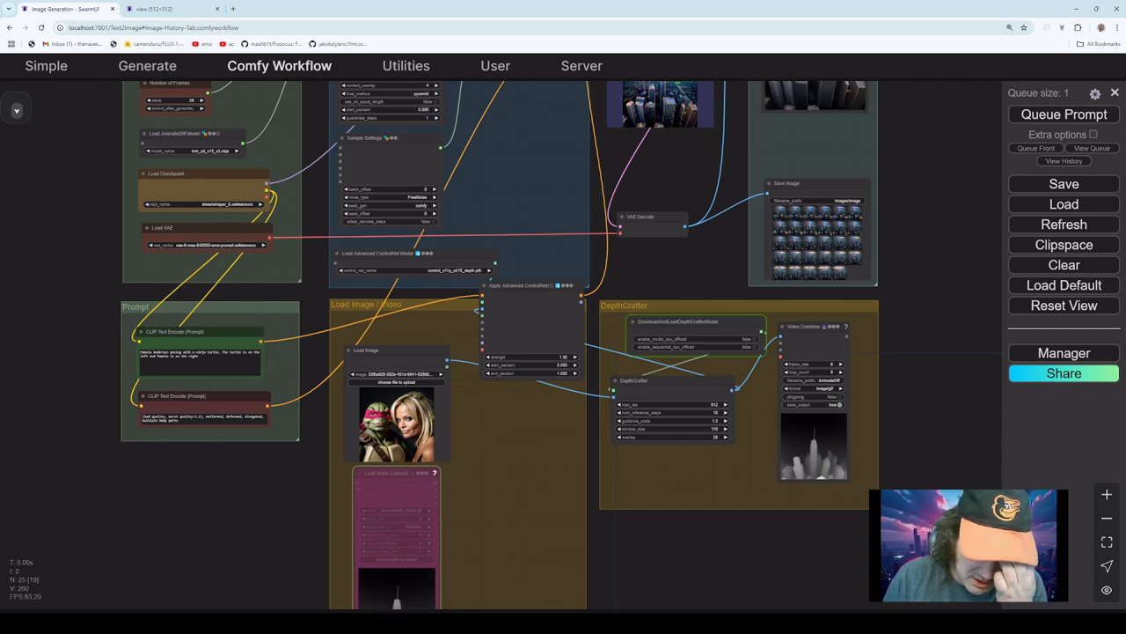
pyautogui.click(674, 381)
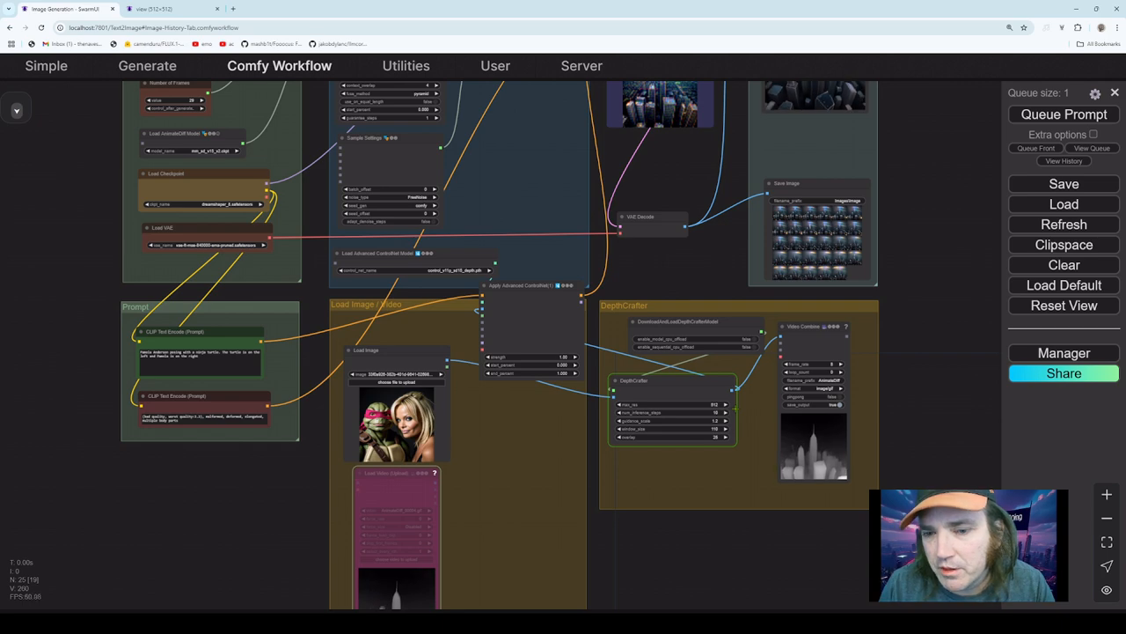
pyautogui.moveTo(764, 311); pyautogui.dragTo(675, 298)
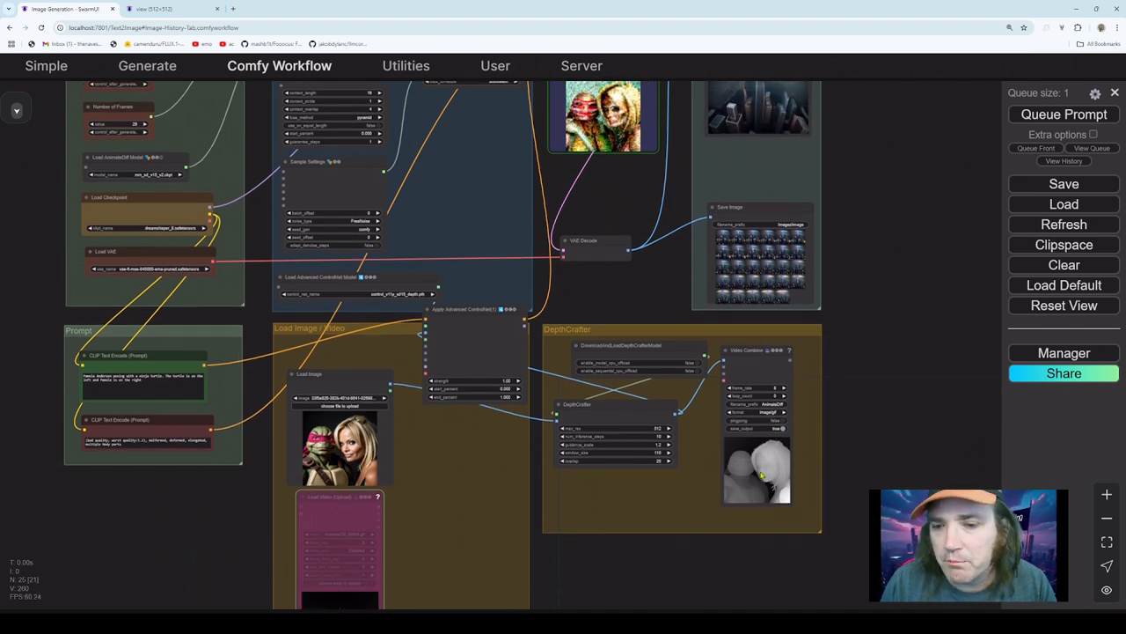
pyautogui.moveTo(625, 202); pyautogui.dragTo(639, 238)
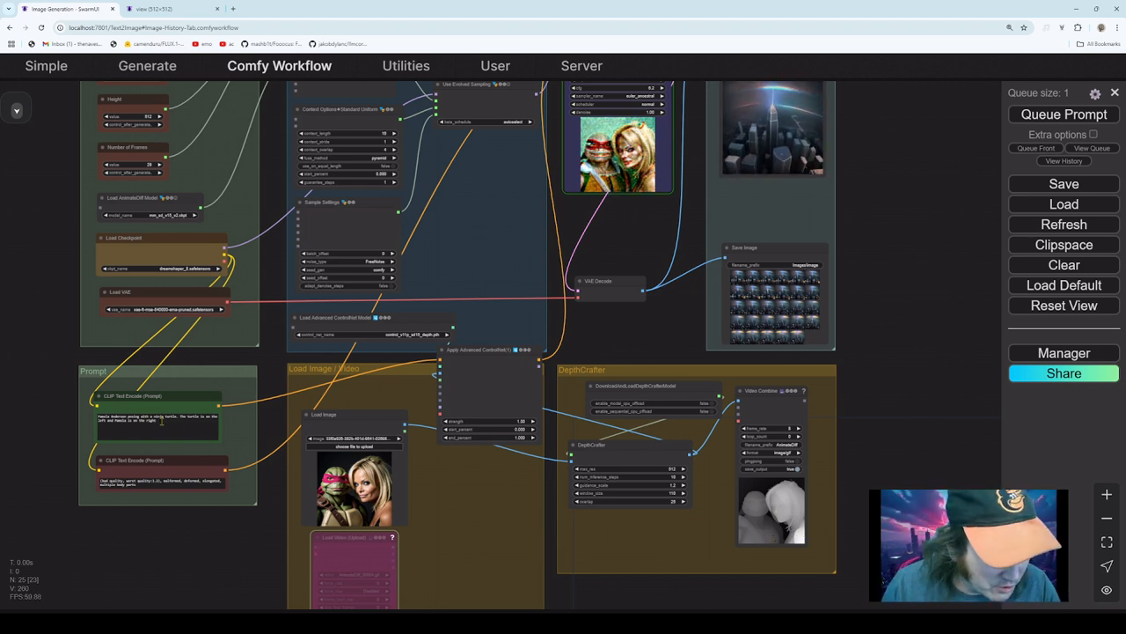
# - Change the positive prompt's subjects to Billie Eilish posing with an orange ninja turtle
pyautogui.moveTo(126, 416); pyautogui.dragTo(44, 415)
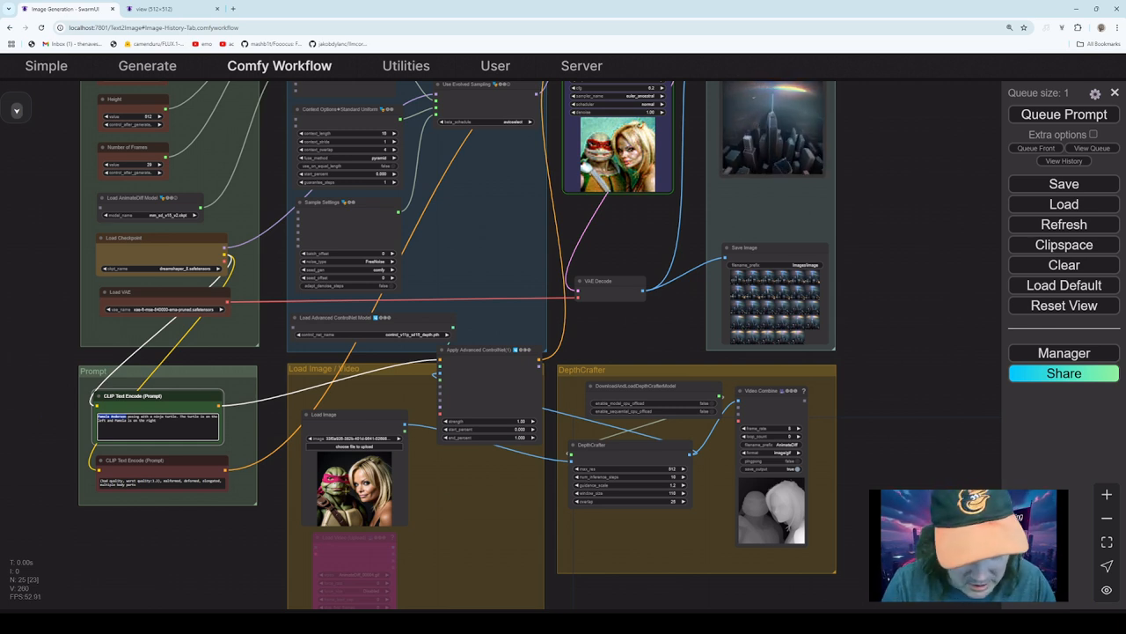
pyautogui.write('Billie Eilish')
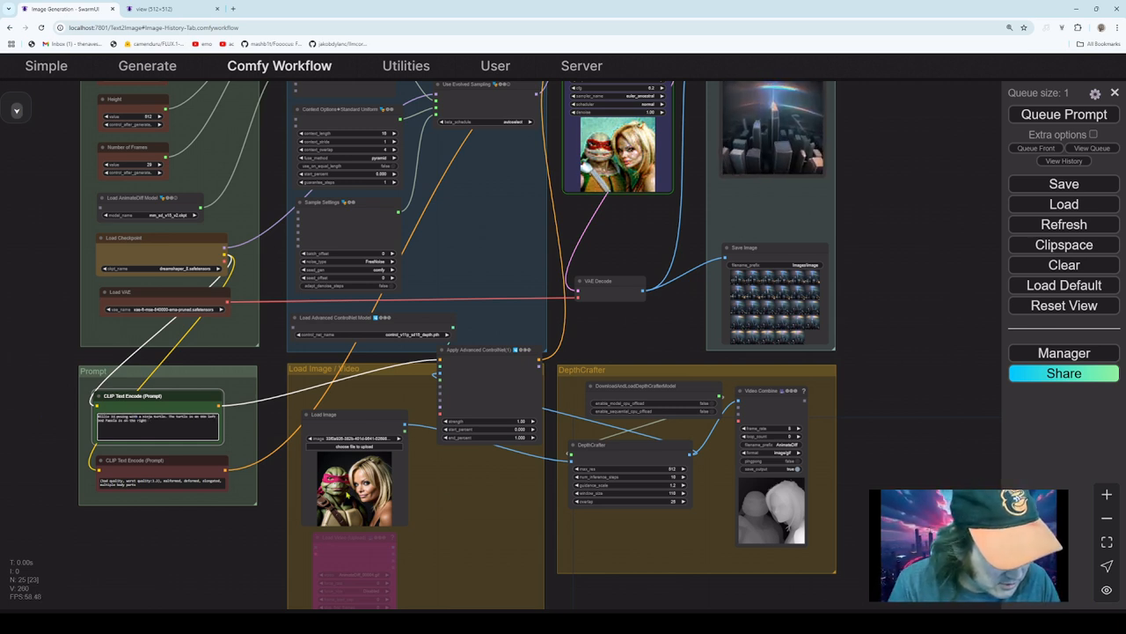
pyautogui.write('lish')
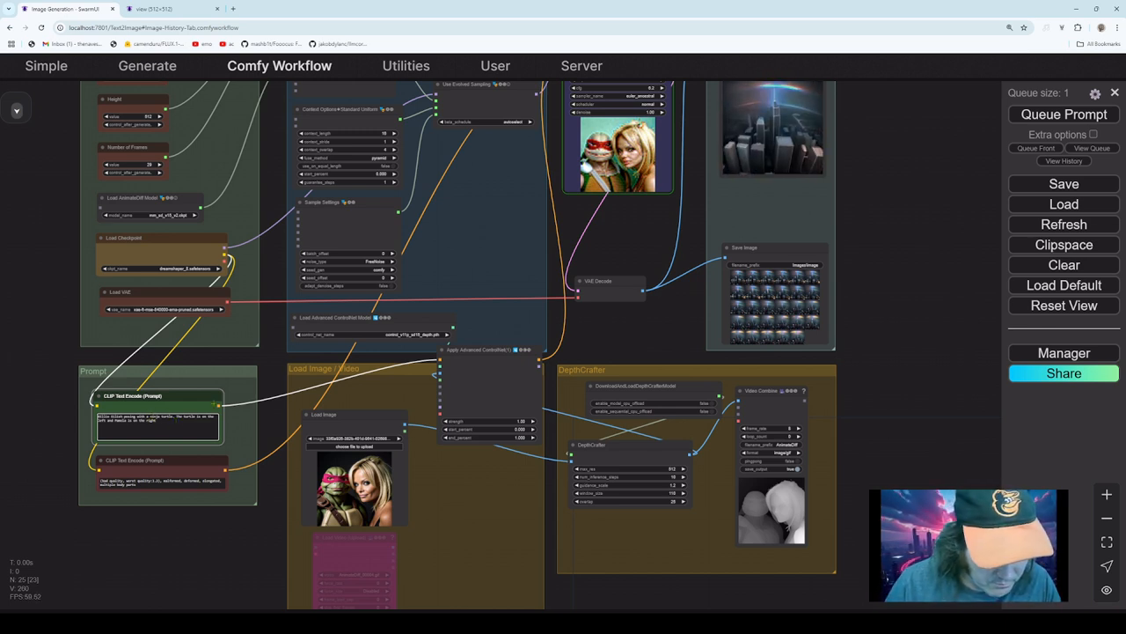
pyautogui.write('orange')
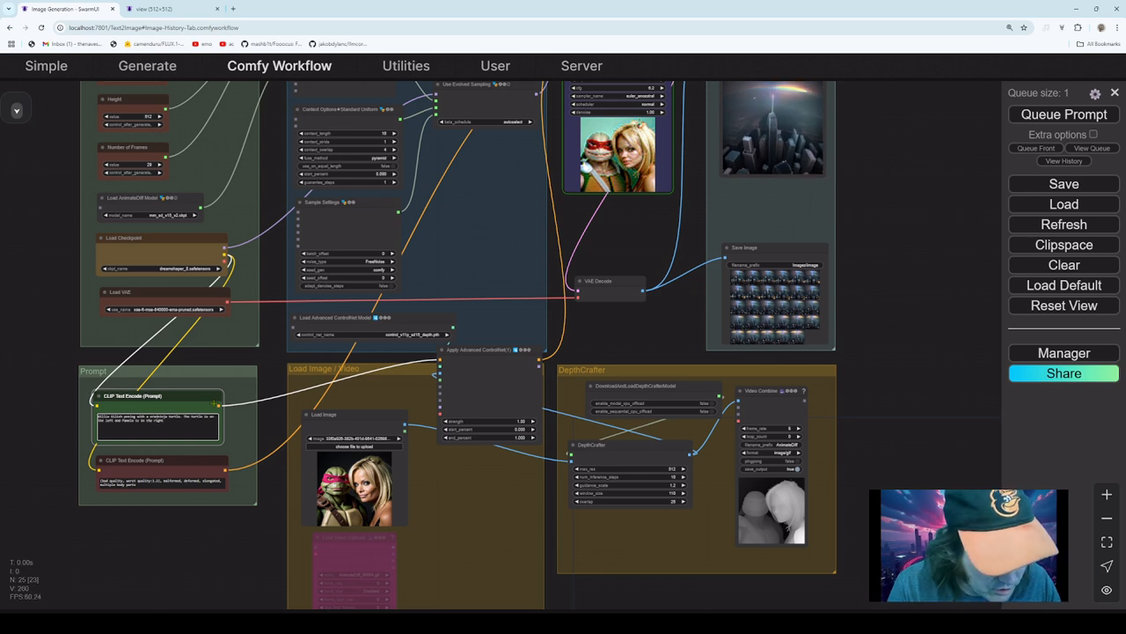
# - Examine the sampler preview, the depth map preview and the combined video output of the current run
pyautogui.moveTo(633, 234); pyautogui.dragTo(593, 314)
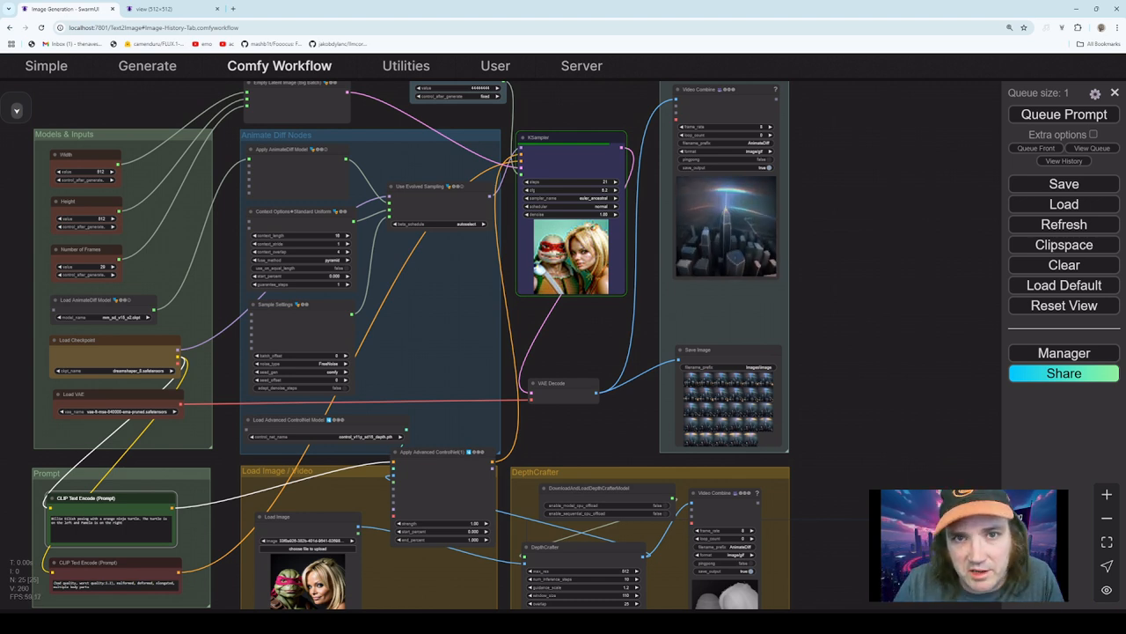
pyautogui.moveTo(608, 361); pyautogui.dragTo(581, 303)
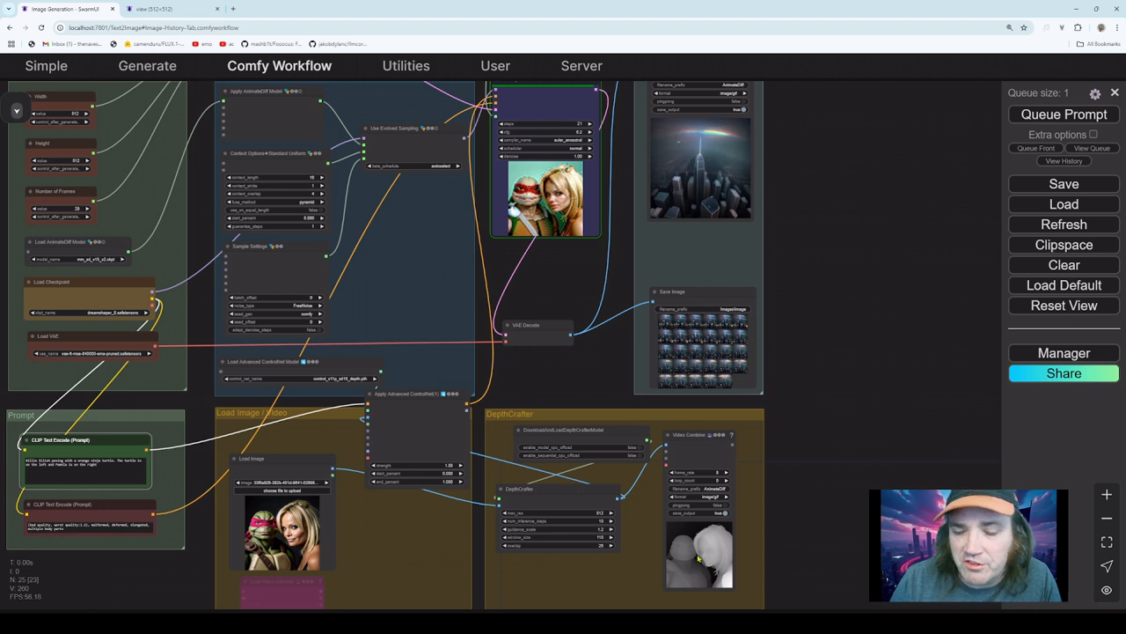
pyautogui.moveTo(801, 504); pyautogui.dragTo(821, 451)
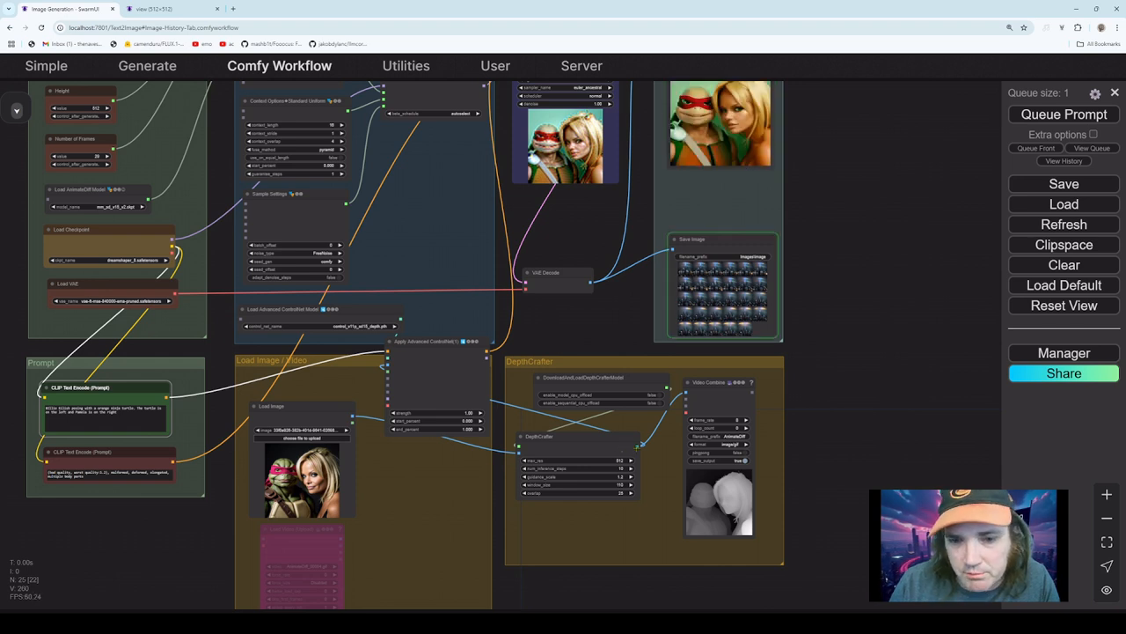
pyautogui.moveTo(619, 288); pyautogui.dragTo(564, 397)
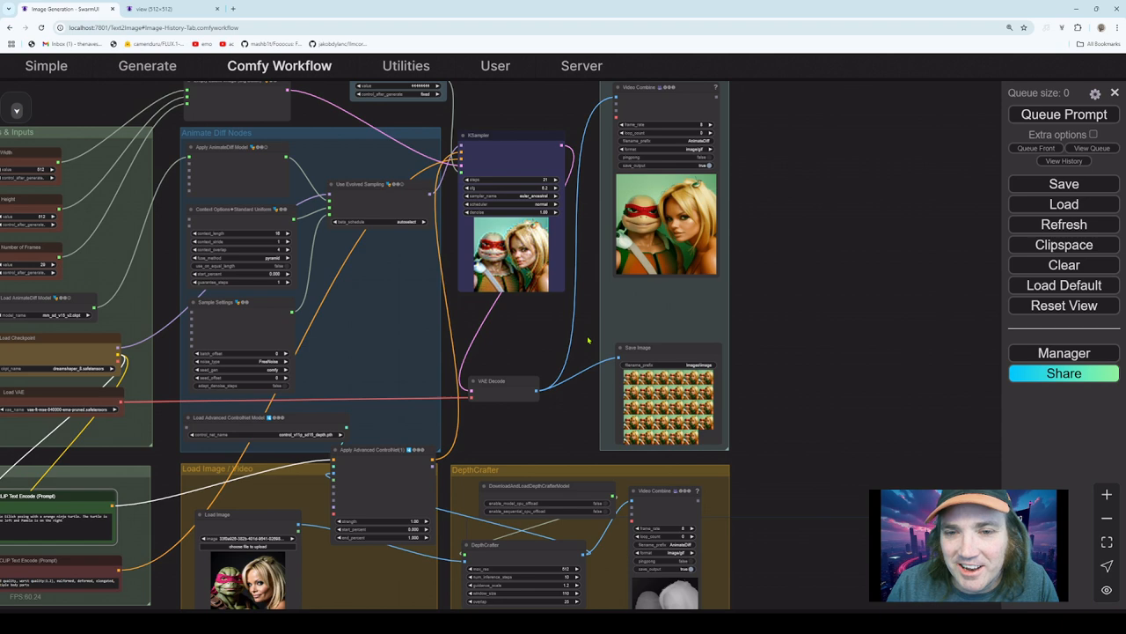
pyautogui.moveTo(583, 342); pyautogui.dragTo(676, 198)
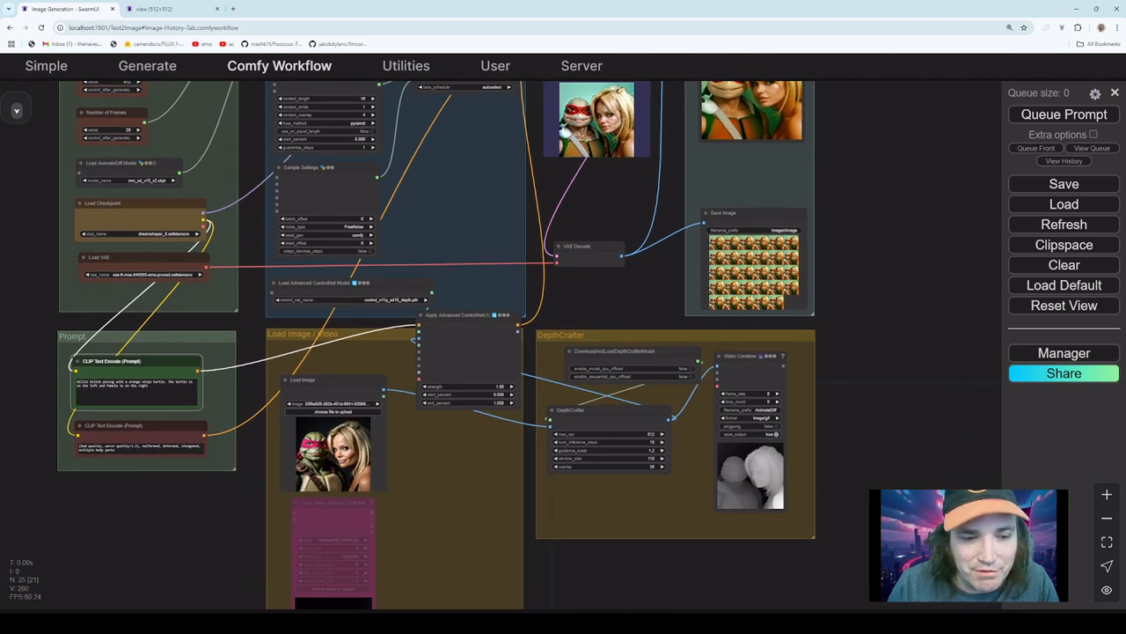
pyautogui.moveTo(730, 125); pyautogui.dragTo(655, 257)
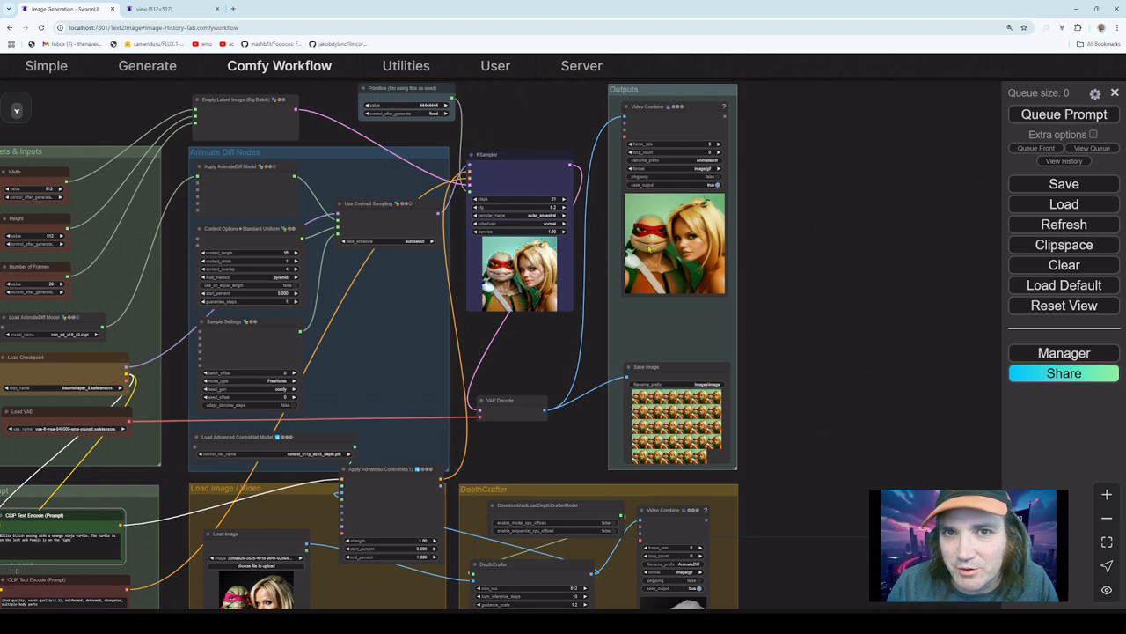
pyautogui.moveTo(569, 393); pyautogui.dragTo(760, 300)
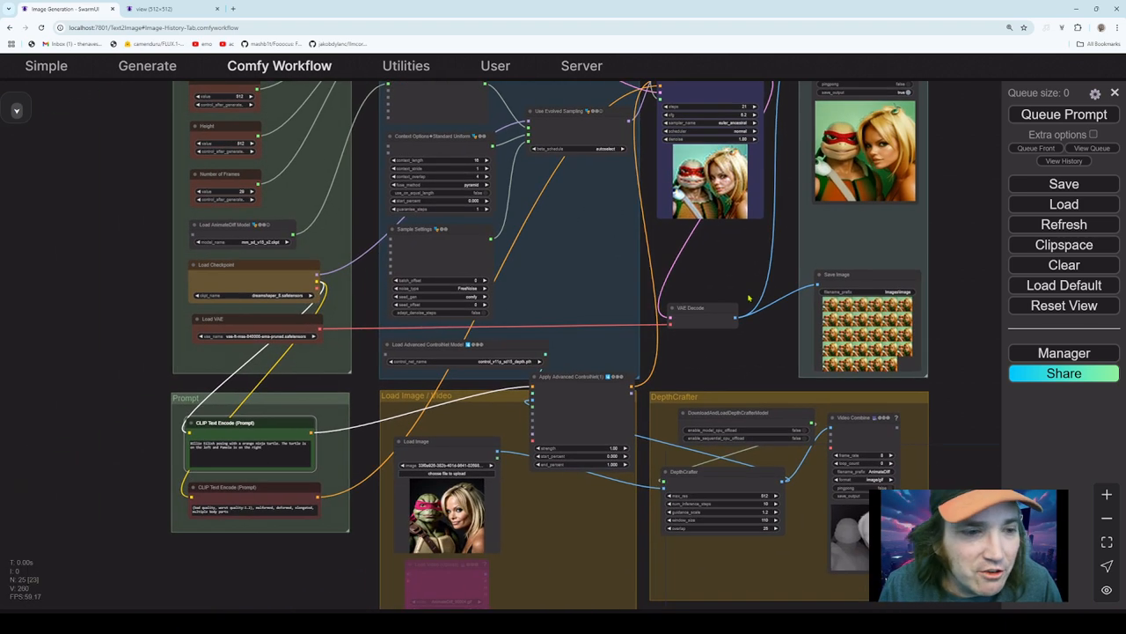
pyautogui.click(200, 296)
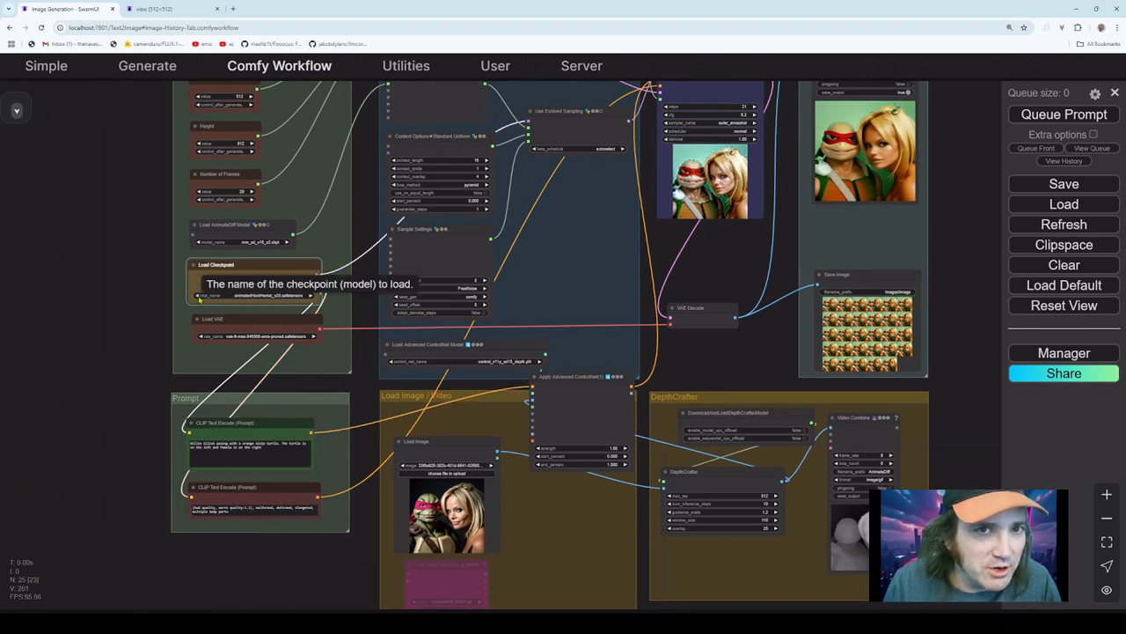
pyautogui.click(199, 297)
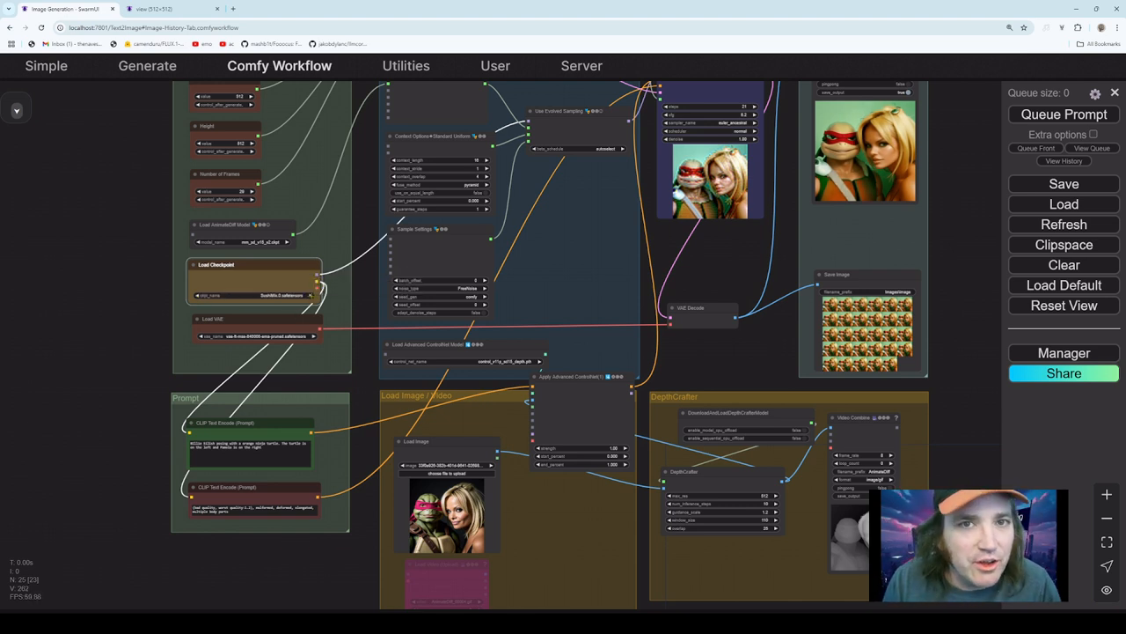
pyautogui.click(312, 297)
pyautogui.click(313, 296)
# - Connect the Load Image output directly to the Apply Advanced ControlNet image input and bypass the DepthCrafter group
pyautogui.moveTo(746, 267); pyautogui.dragTo(683, 235)
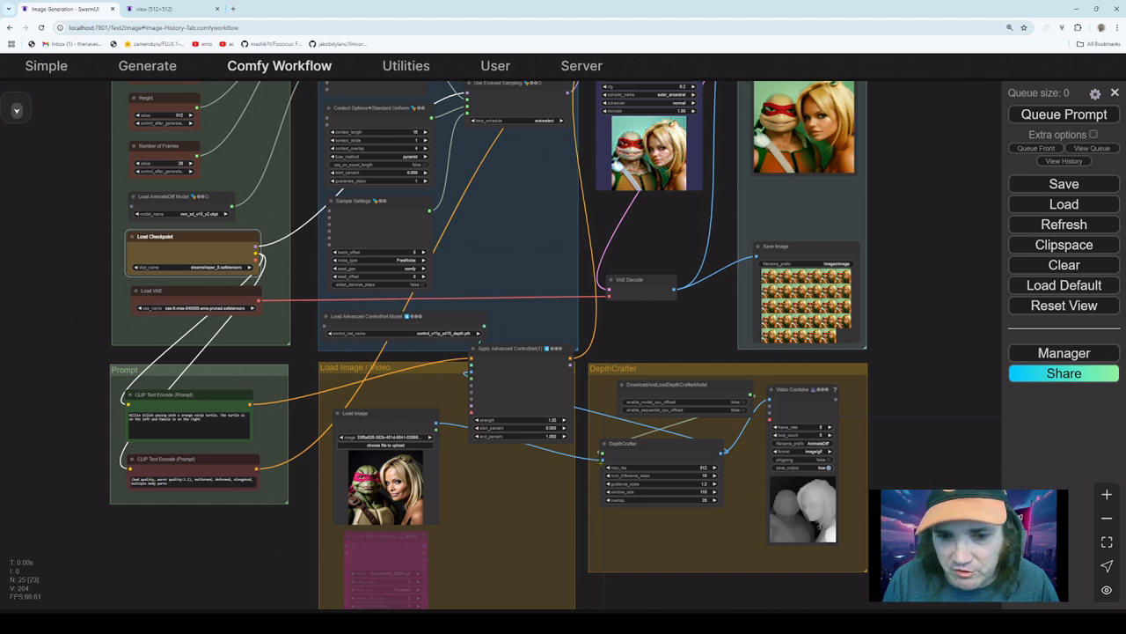
pyautogui.moveTo(601, 453); pyautogui.dragTo(472, 379)
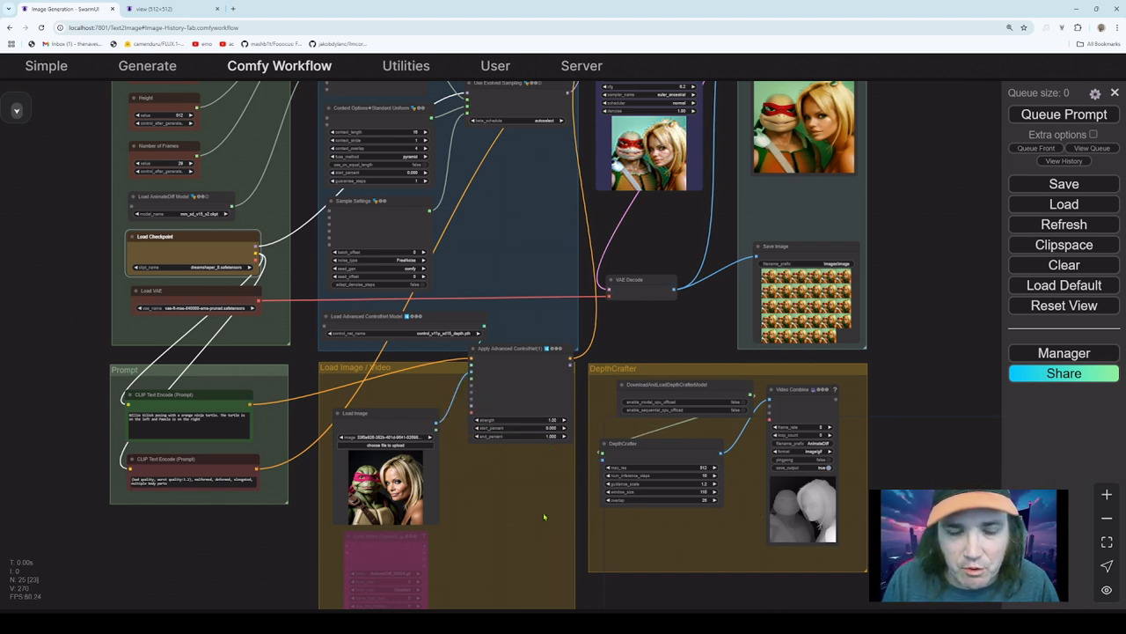
pyautogui.rightClick(685, 370)
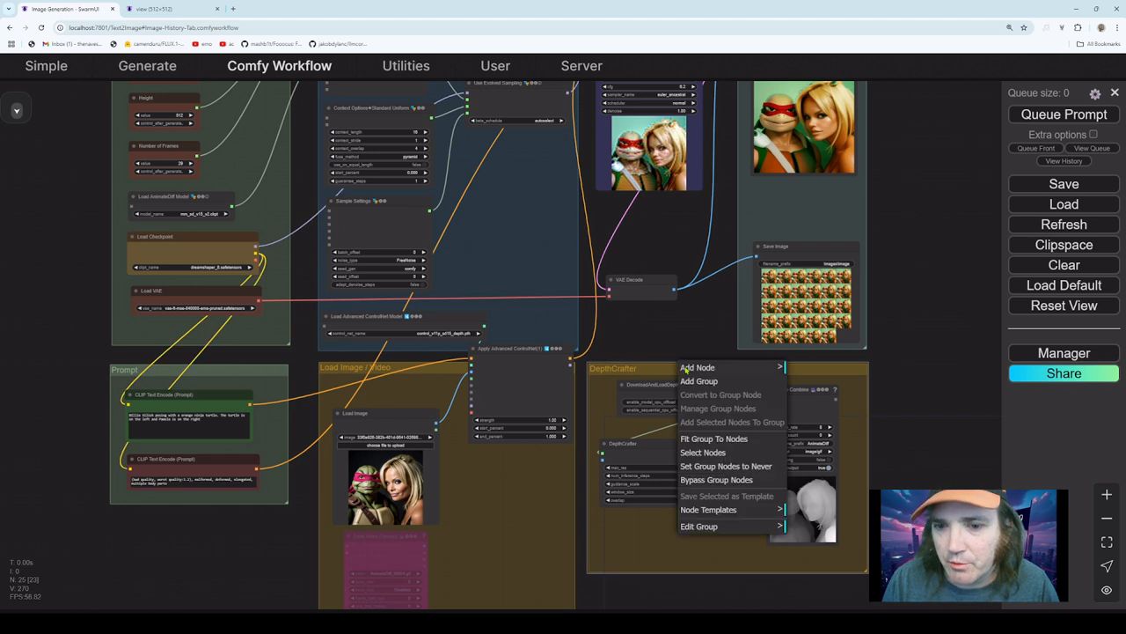
pyautogui.click(714, 479)
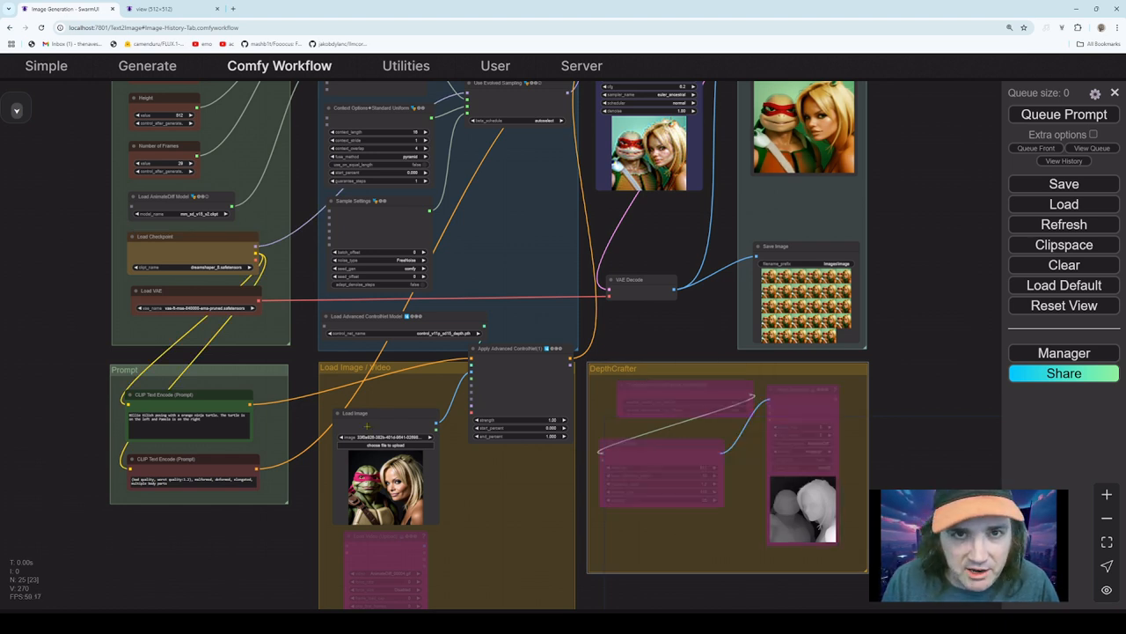
# - Load the AnimateDiff depth map PNG from SwarmUI\dlbackend\comfy\ComfyUI\output into the Load Image node
pyautogui.click(366, 425)
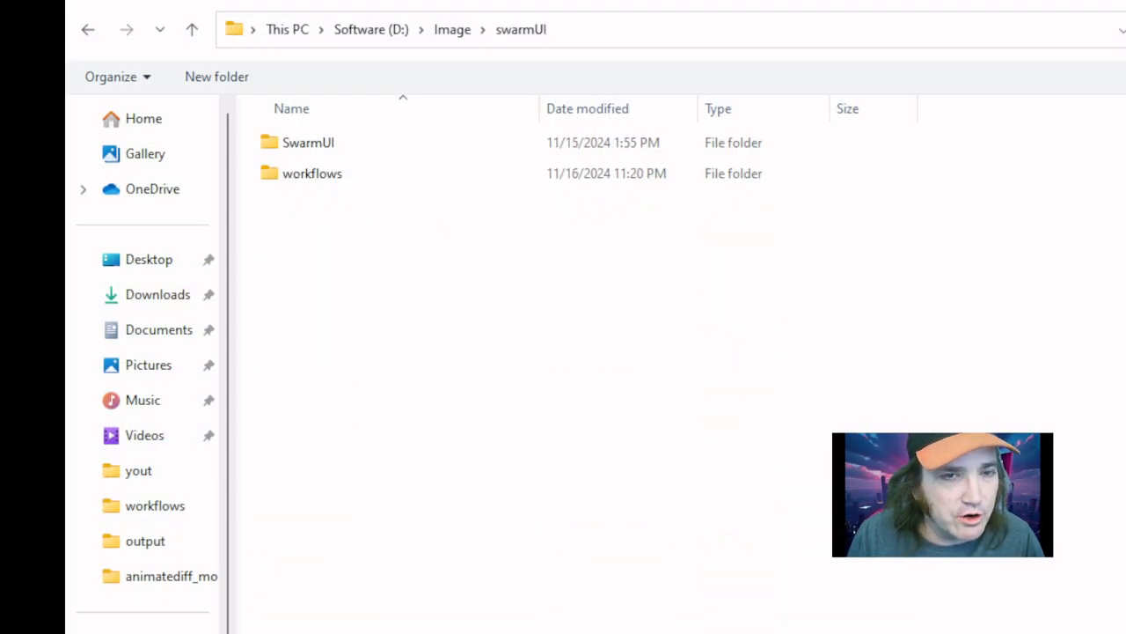
pyautogui.doubleClick(325, 145)
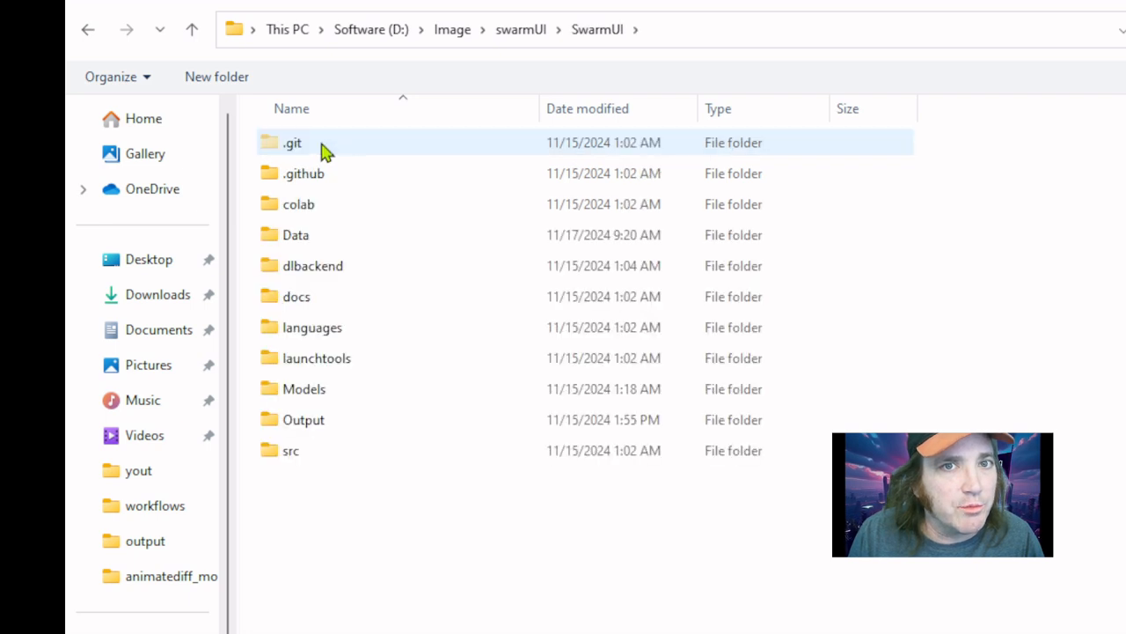
pyautogui.click(320, 273)
pyautogui.doubleClick(322, 280)
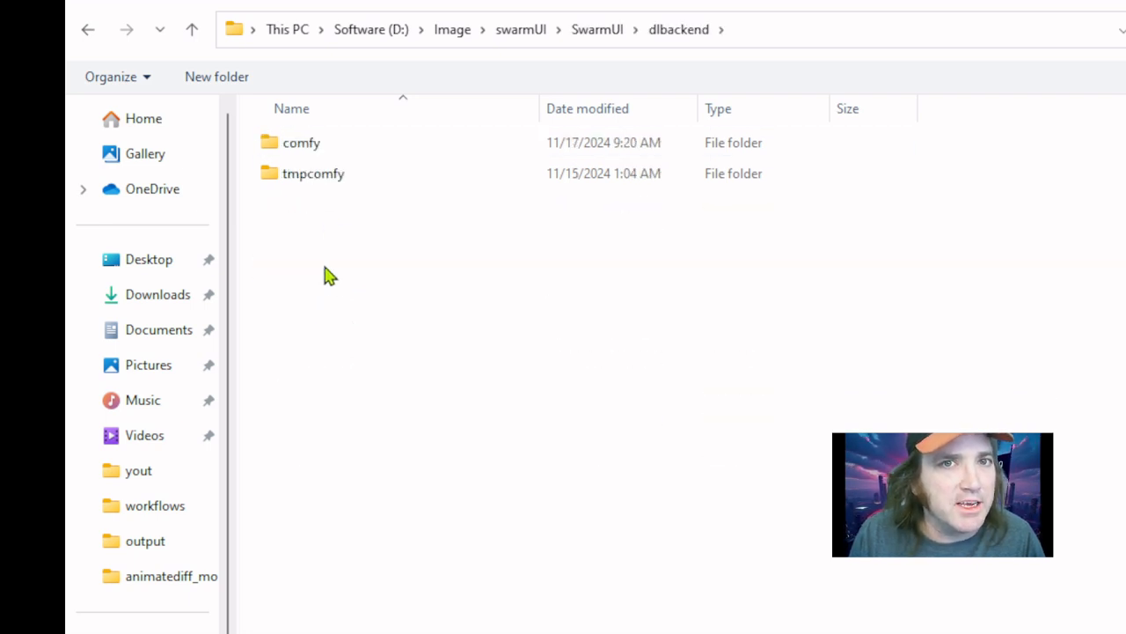
pyautogui.doubleClick(304, 144)
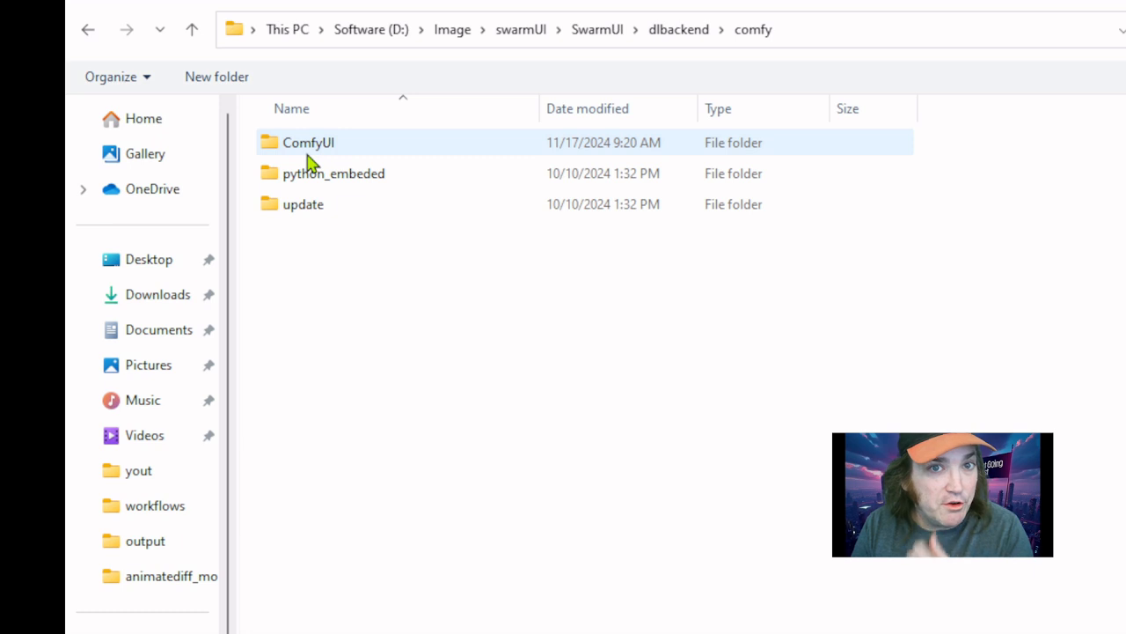
pyautogui.doubleClick(324, 145)
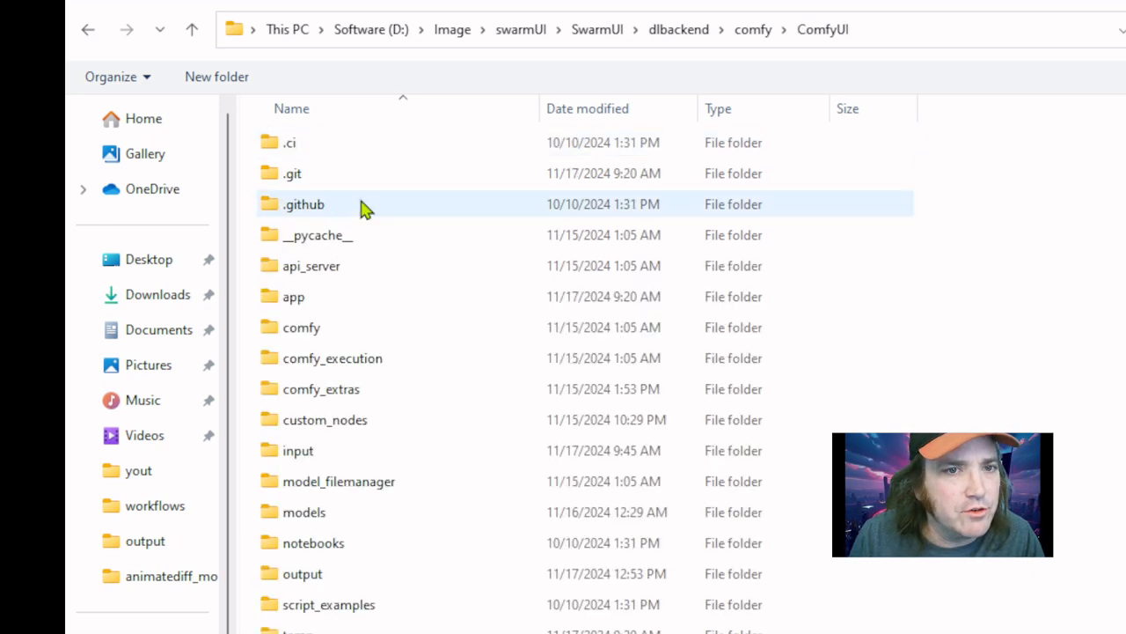
pyautogui.doubleClick(286, 575)
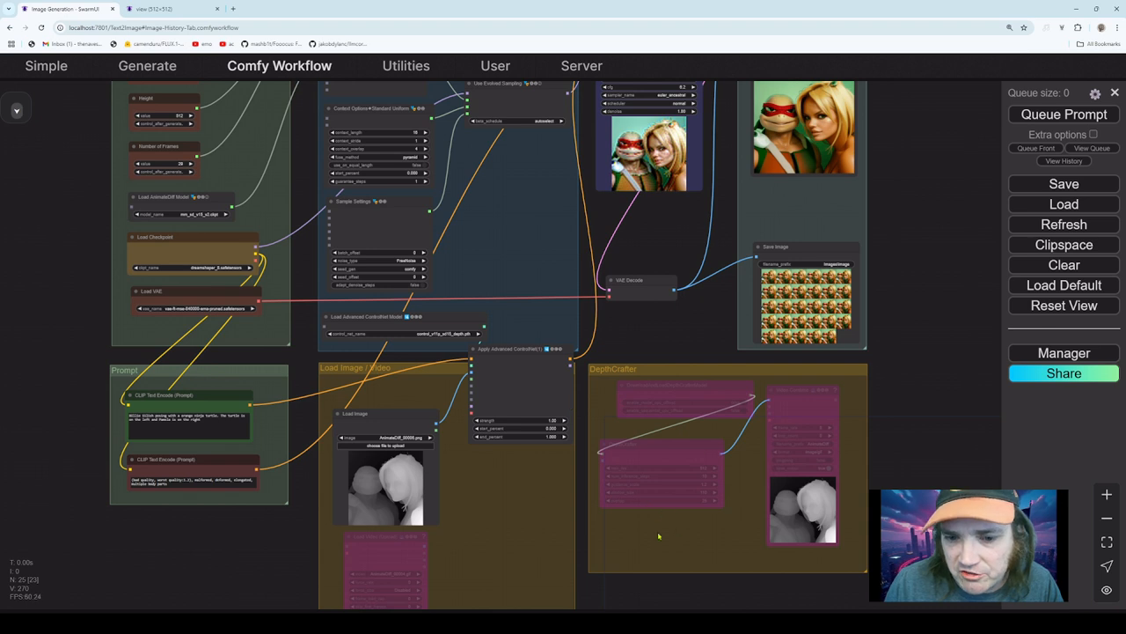
# - Queue the workflow to generate a new animation from the loaded depth map
pyautogui.moveTo(522, 525); pyautogui.dragTo(558, 446)
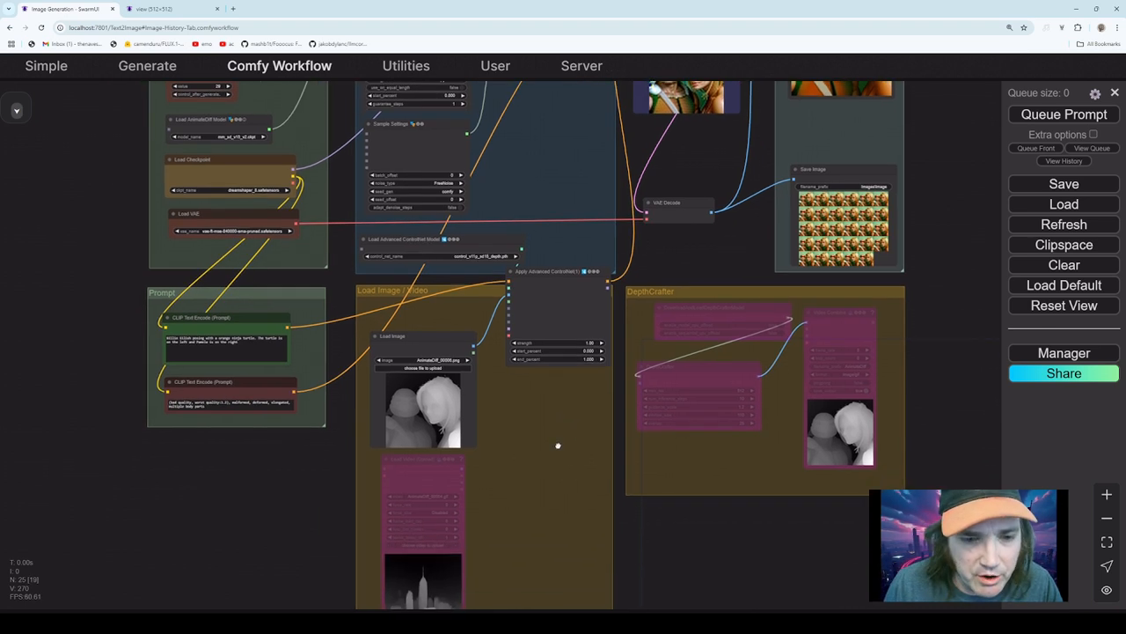
pyautogui.scroll(1, 299, 331)
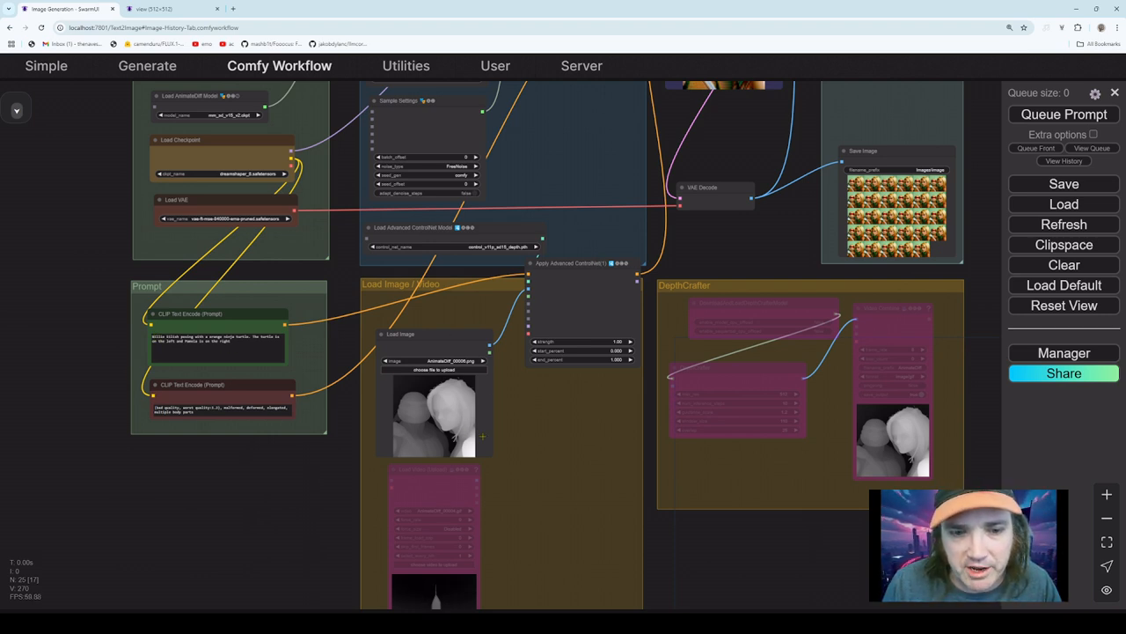
pyautogui.moveTo(531, 429); pyautogui.dragTo(463, 598)
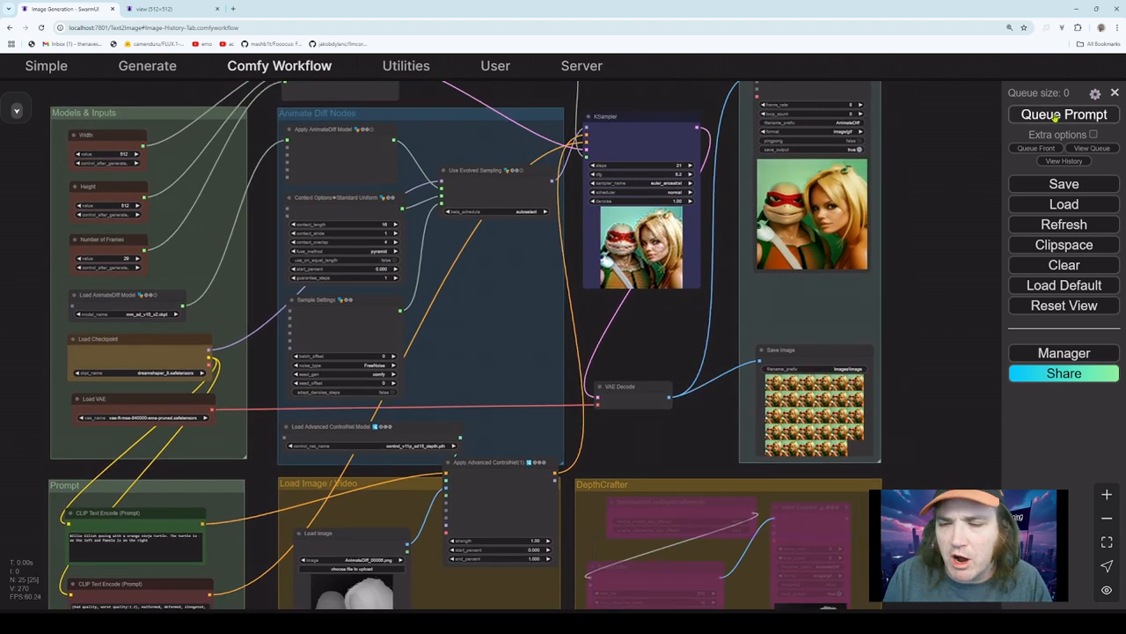
pyautogui.click(1059, 115)
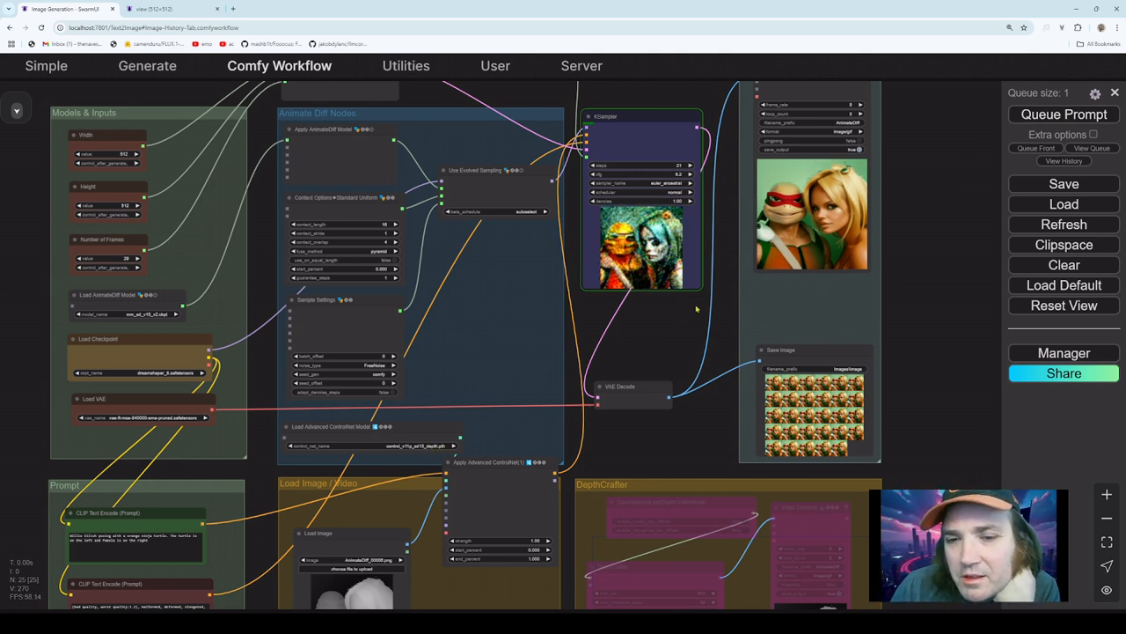
# - Examine the sampler preview and the newly generated video in the Outputs group
pyautogui.scroll(-1, 661, 326)
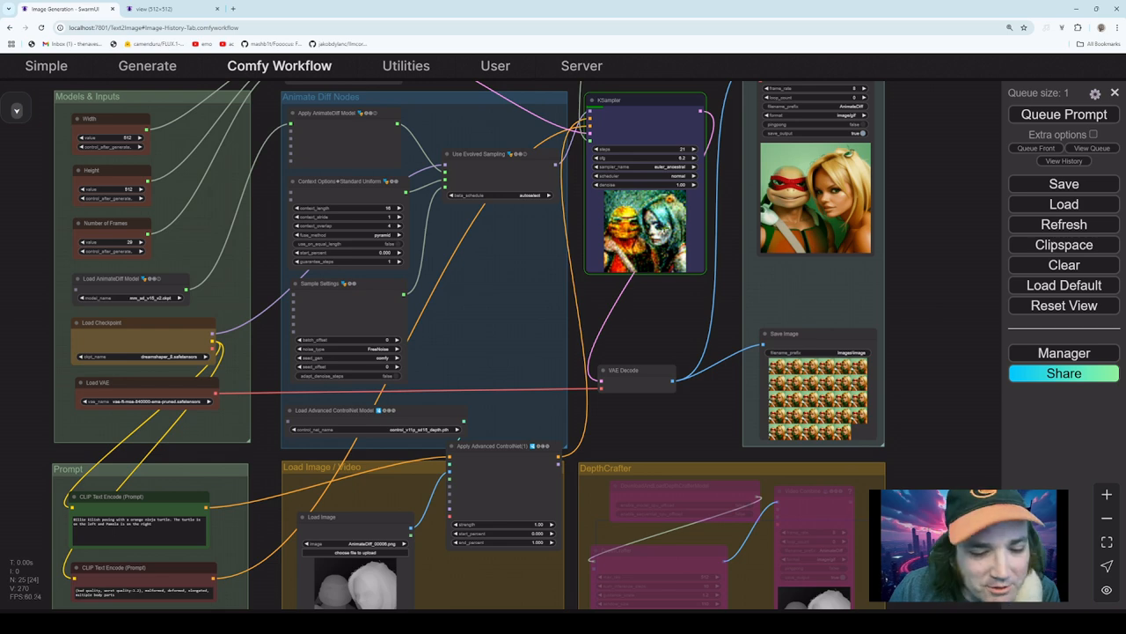
pyautogui.moveTo(674, 317)
pyautogui.mouseDown()
pyautogui.moveTo(685, 262)
pyautogui.moveTo(669, 289)
pyautogui.moveTo(669, 331)
pyautogui.mouseUp()
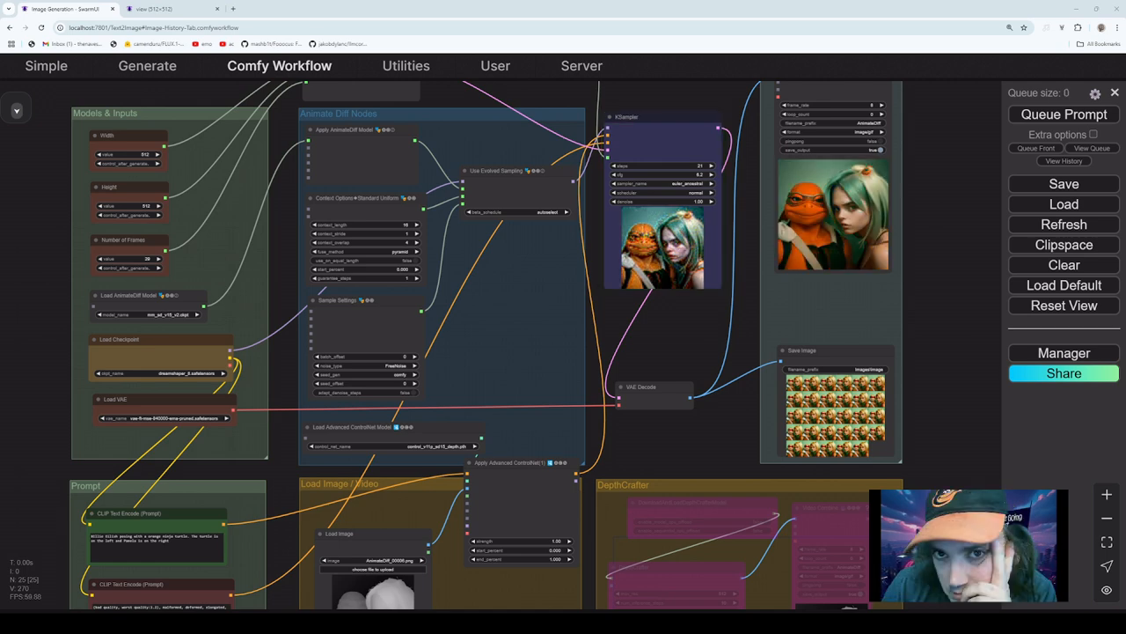
pyautogui.moveTo(688, 341); pyautogui.dragTo(641, 376)
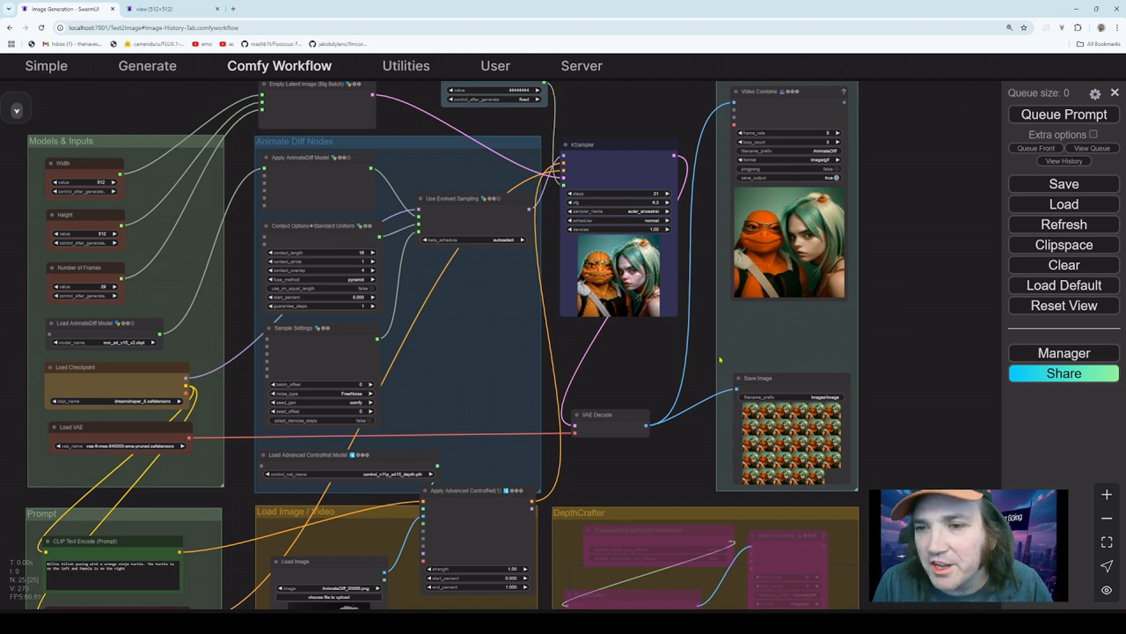
# - Lower the strength of the Apply Advanced ControlNet node below 1.00
pyautogui.moveTo(682, 363); pyautogui.dragTo(699, 185)
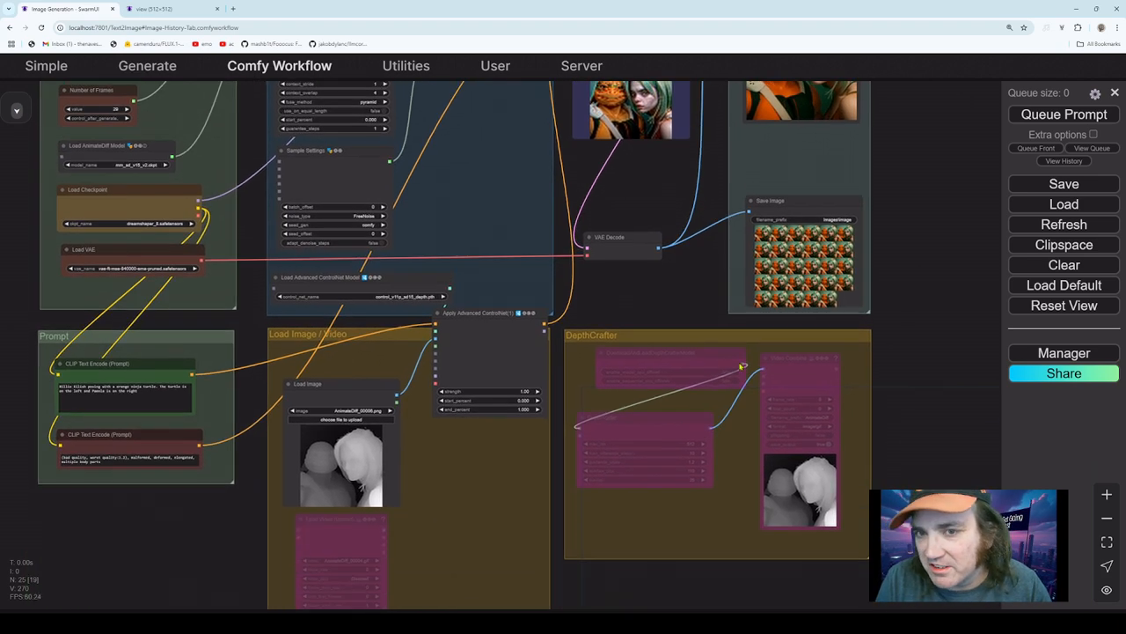
pyautogui.moveTo(698, 292); pyautogui.dragTo(817, 267)
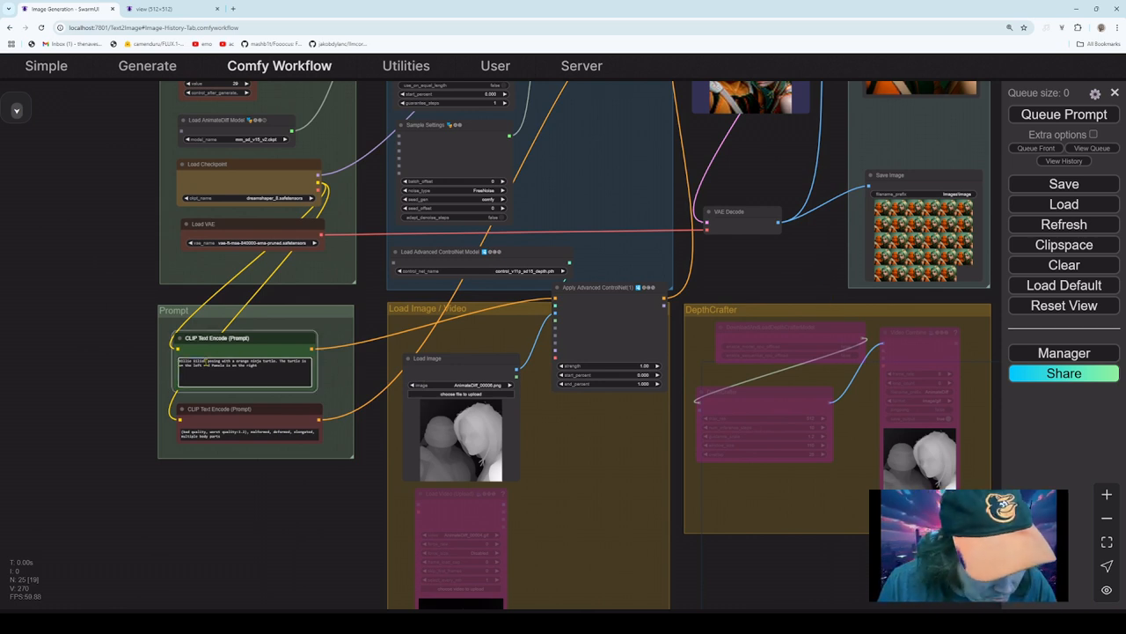
pyautogui.moveTo(206, 361); pyautogui.dragTo(248, 367)
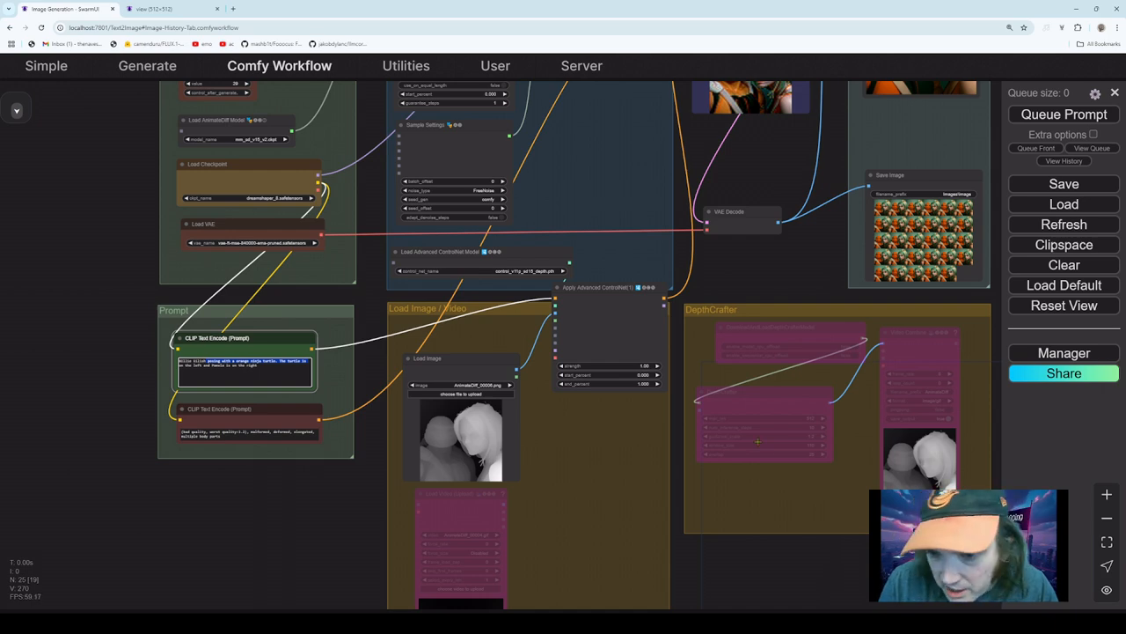
pyautogui.scroll(5, 770, 302)
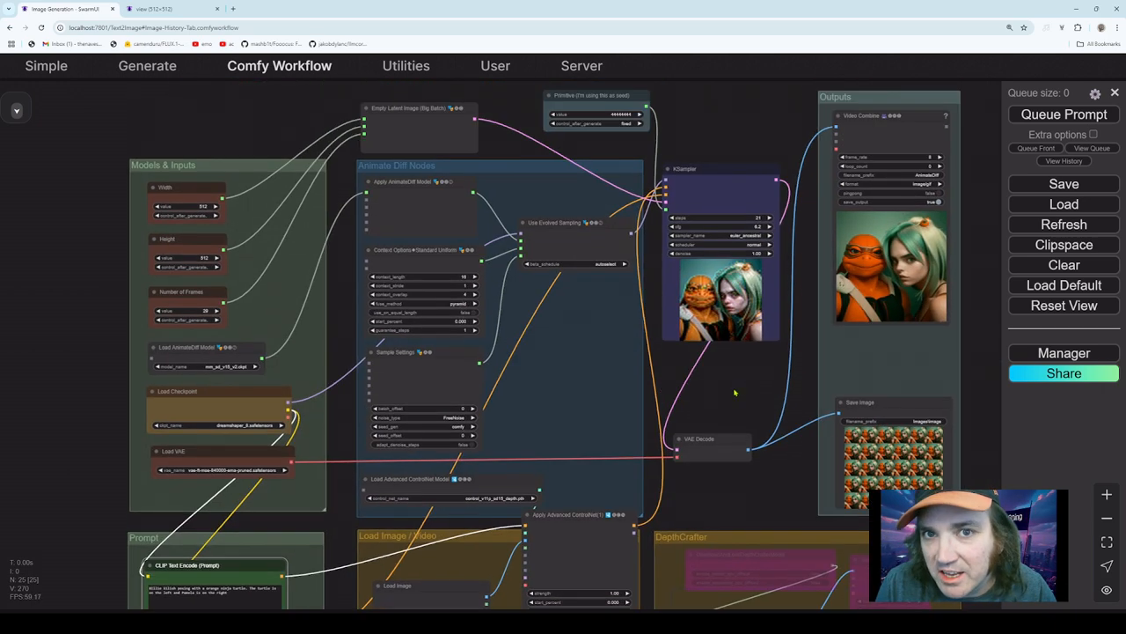
pyautogui.moveTo(739, 395); pyautogui.dragTo(778, 266)
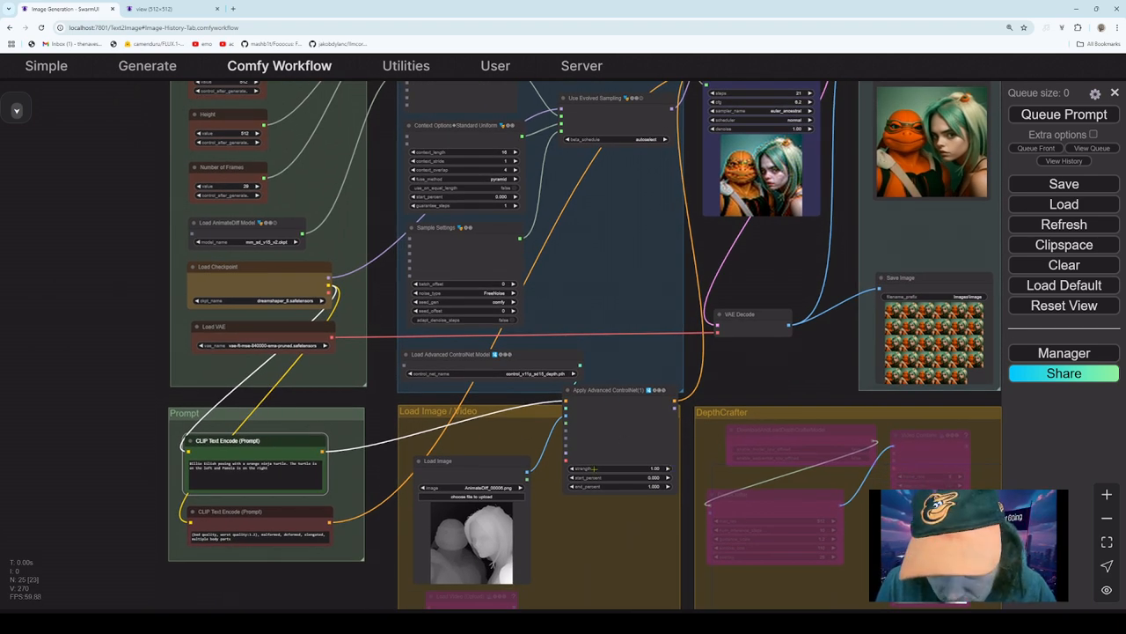
pyautogui.moveTo(655, 472); pyautogui.dragTo(645, 475)
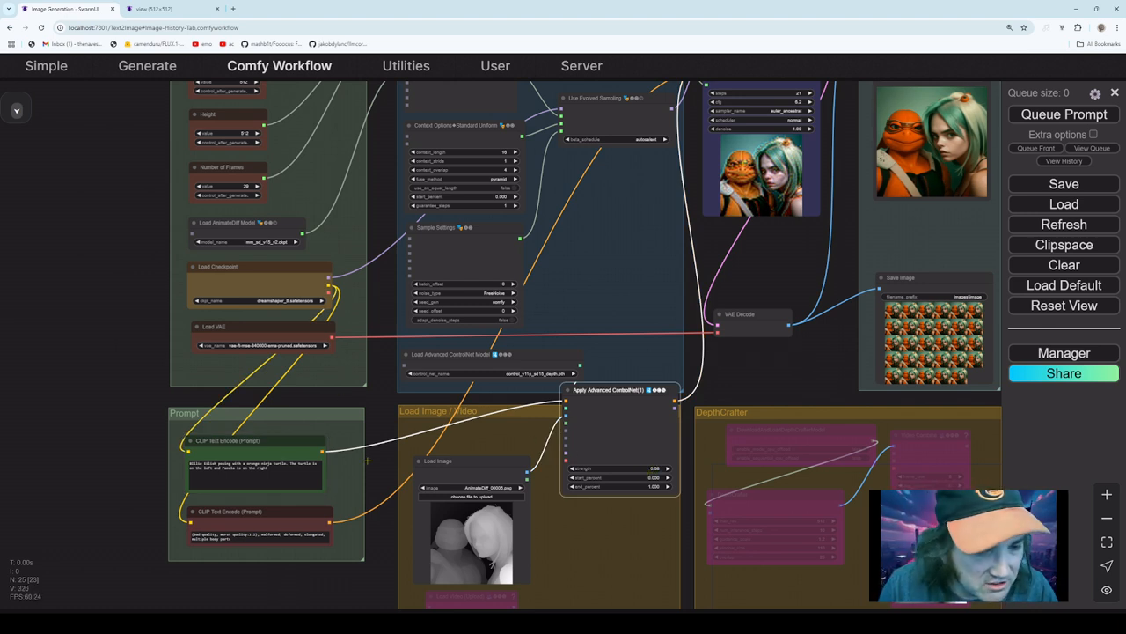
# - Replace the woman in the positive prompt with Fred Flintstone, and name Fred as the figure on the right
pyautogui.click(220, 466)
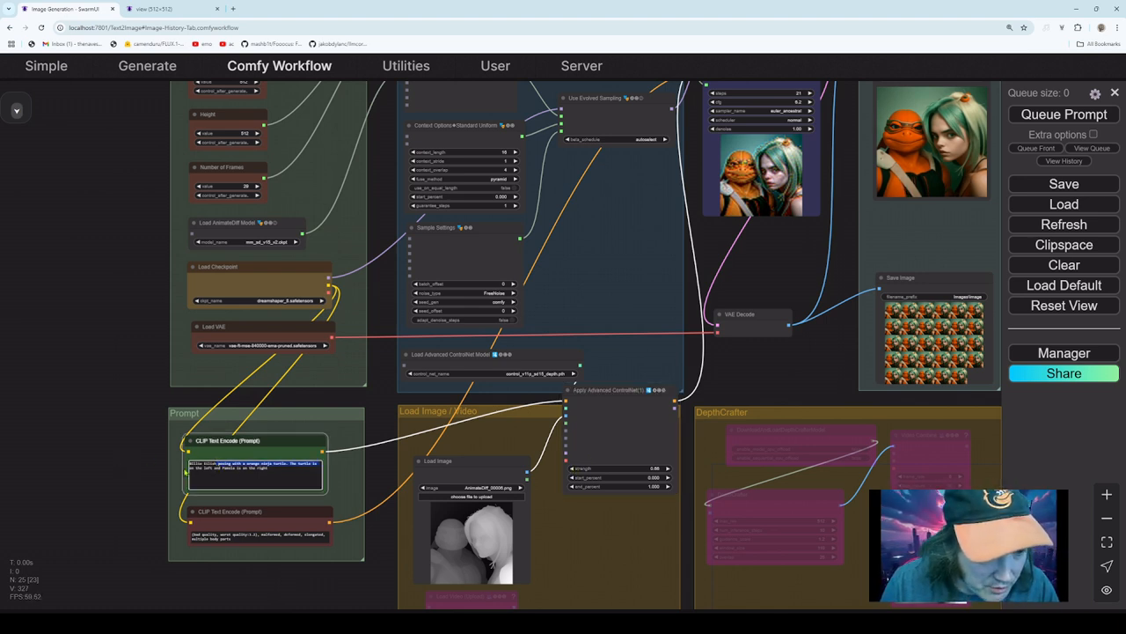
pyautogui.moveTo(216, 465); pyautogui.dragTo(176, 468)
pyautogui.write('Fred')
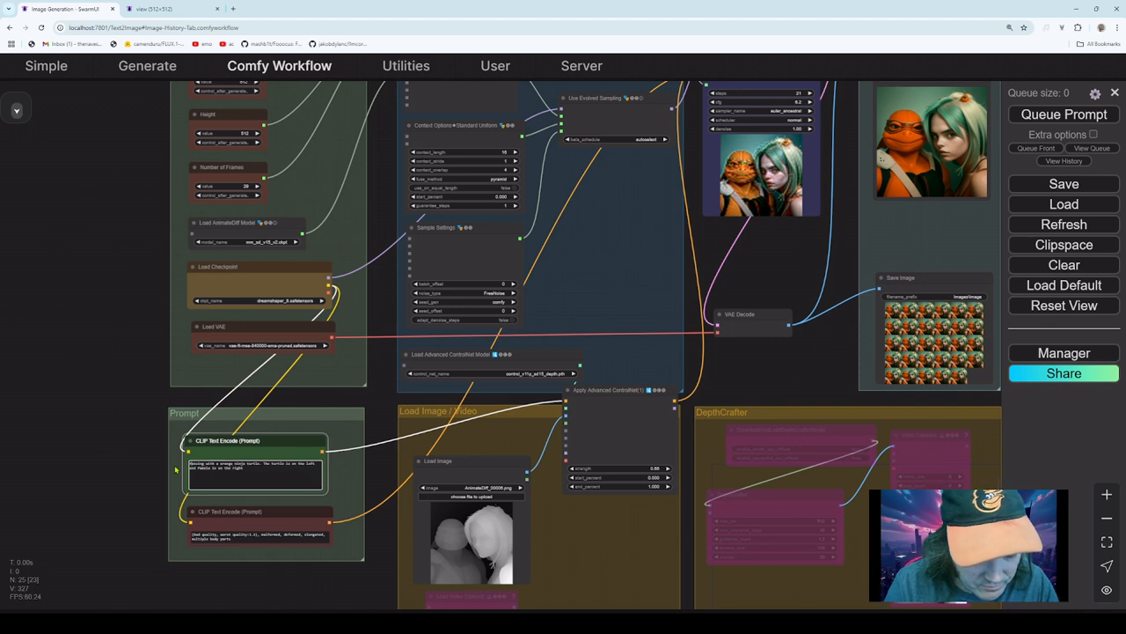
pyautogui.write(' Flintstone')
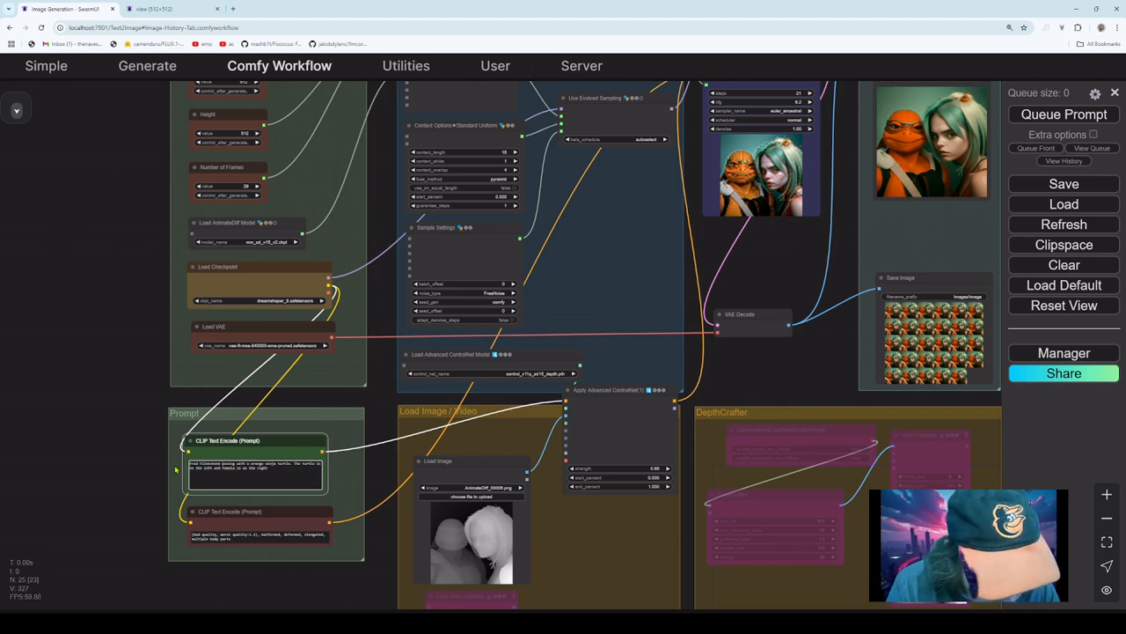
pyautogui.doubleClick(228, 468)
pyautogui.write('Fred')
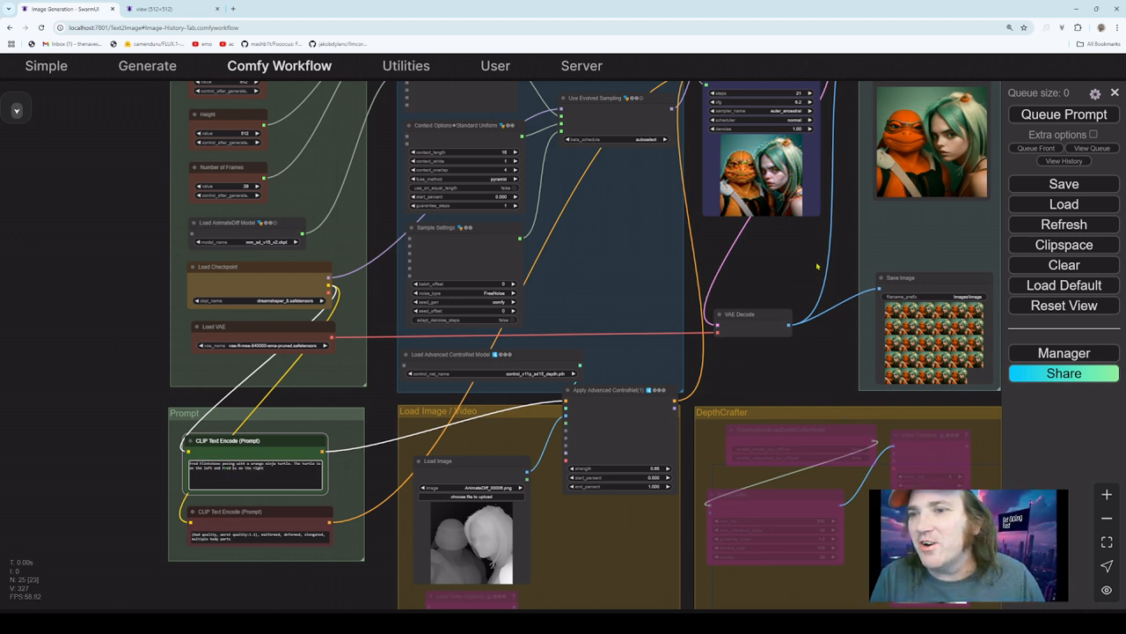
# - Queue the workflow to generate an animation with the Fred Flintstone prompt
pyautogui.moveTo(814, 260); pyautogui.dragTo(784, 212)
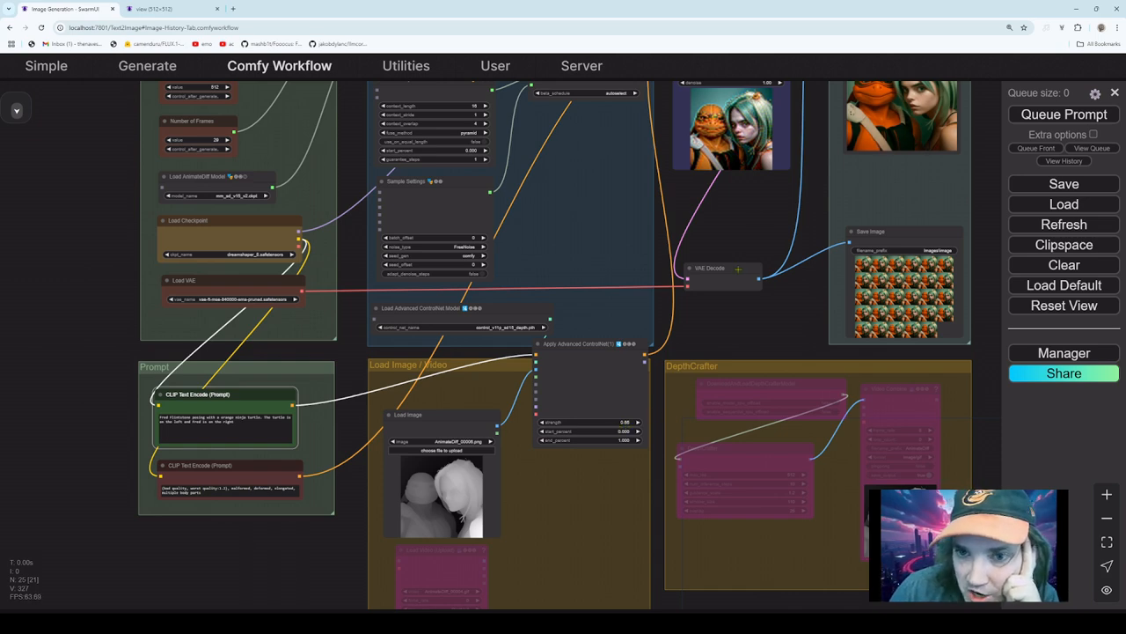
pyautogui.moveTo(739, 269); pyautogui.dragTo(669, 329)
pyautogui.doubleClick(674, 408)
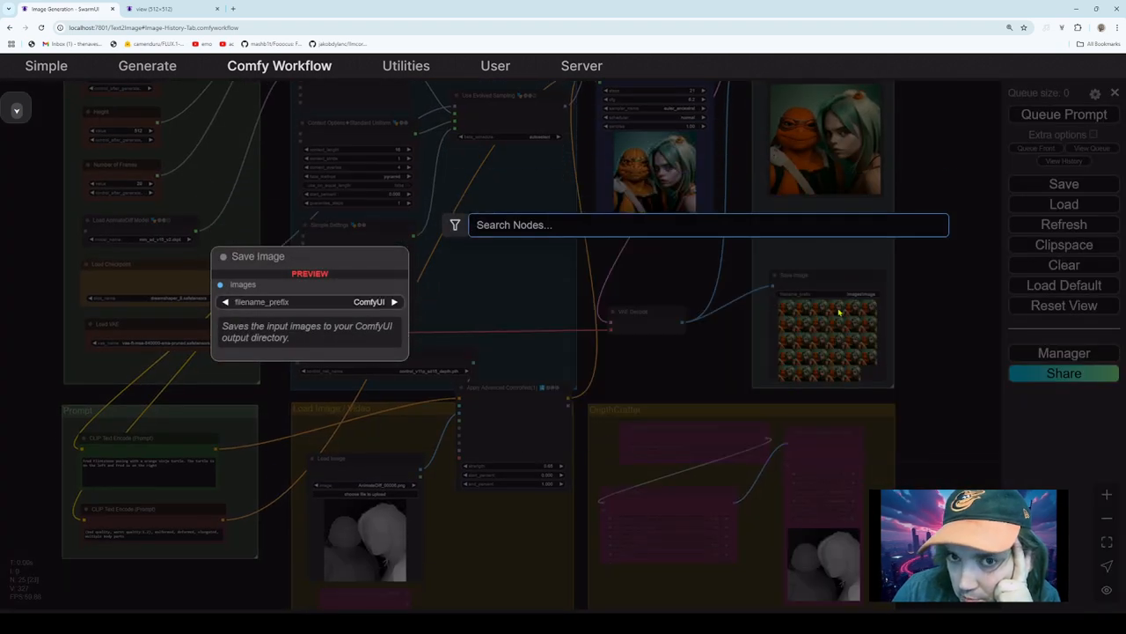
pyautogui.press('Escape')
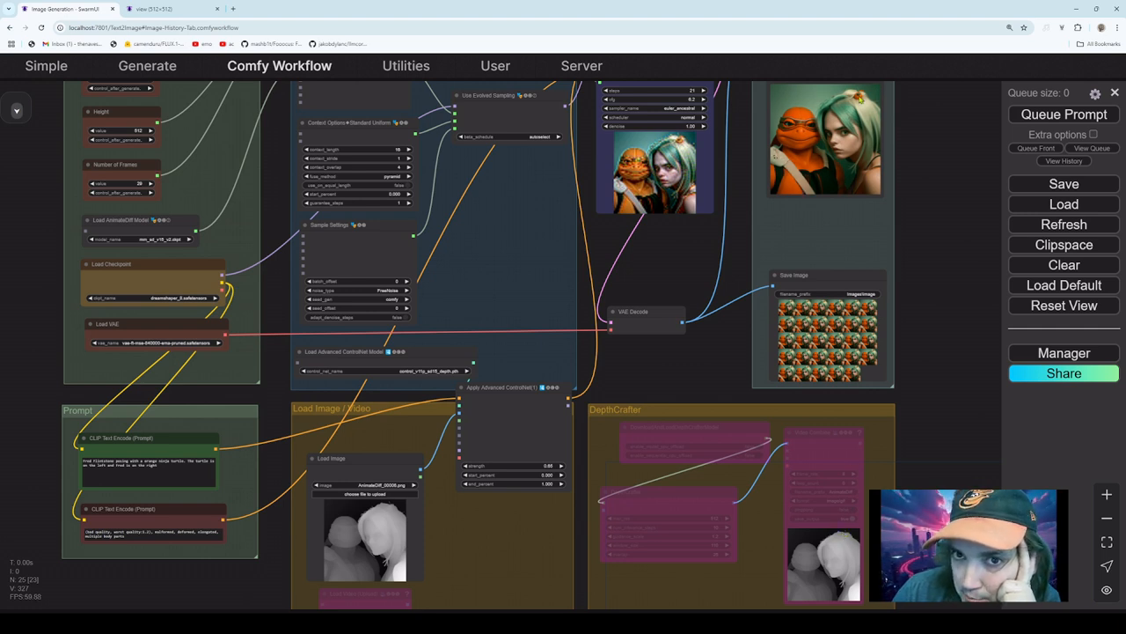
pyautogui.click(1047, 116)
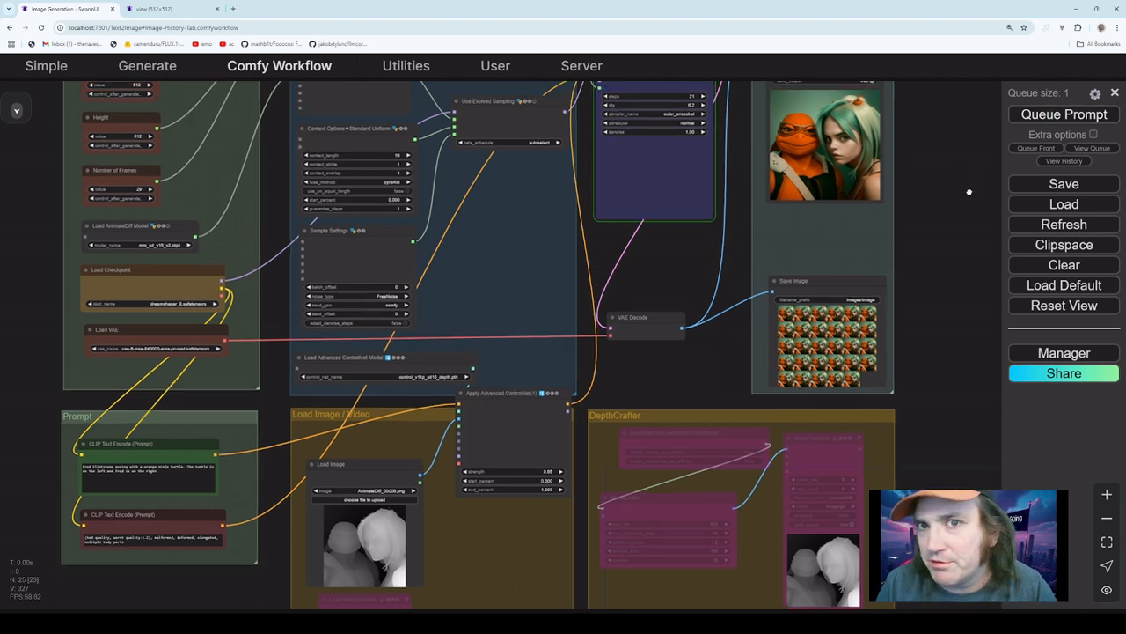
# - Compare the KSampler preview and the Video Combine output with the prompt and the depth map
pyautogui.moveTo(968, 188); pyautogui.dragTo(968, 269)
pyautogui.moveTo(966, 319); pyautogui.dragTo(965, 257)
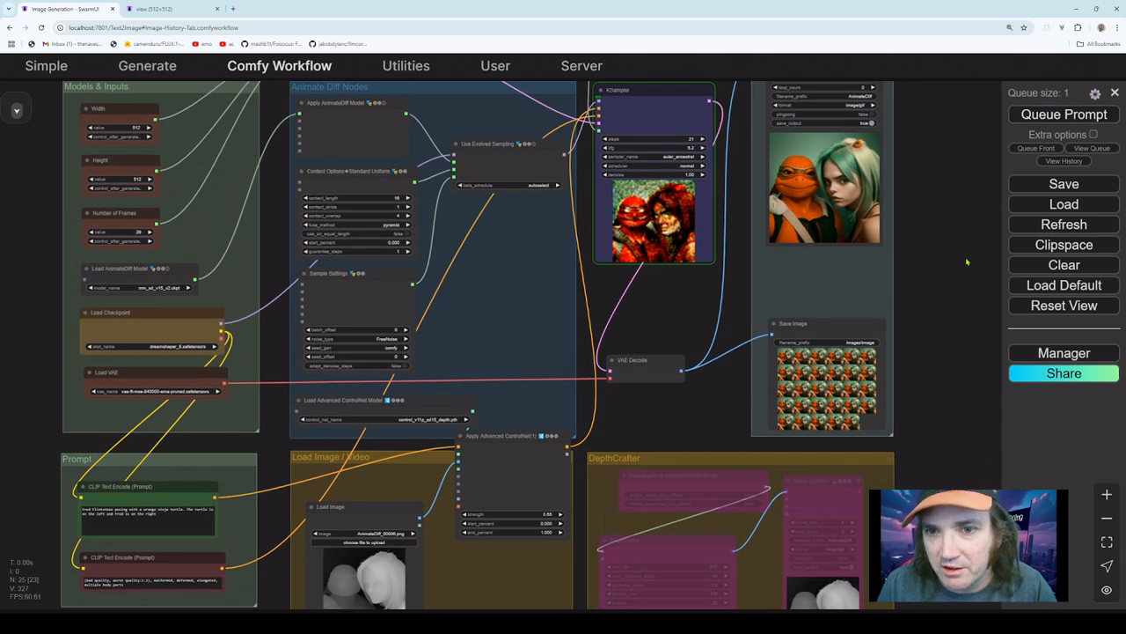
pyautogui.moveTo(681, 325); pyautogui.dragTo(660, 259)
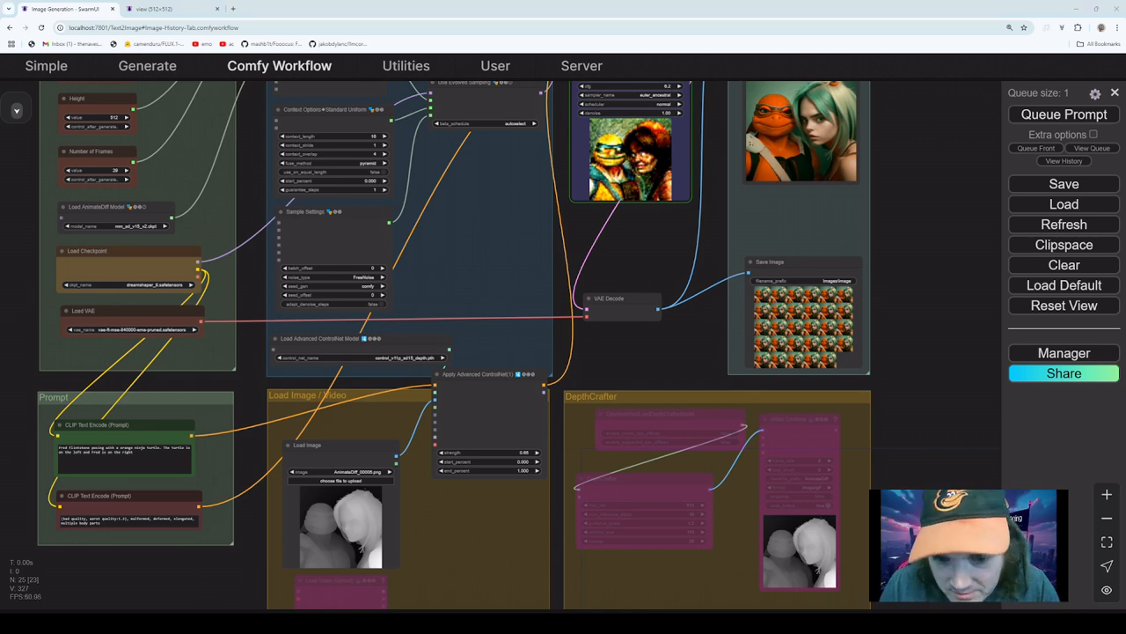
pyautogui.scroll(-1, 492, 344)
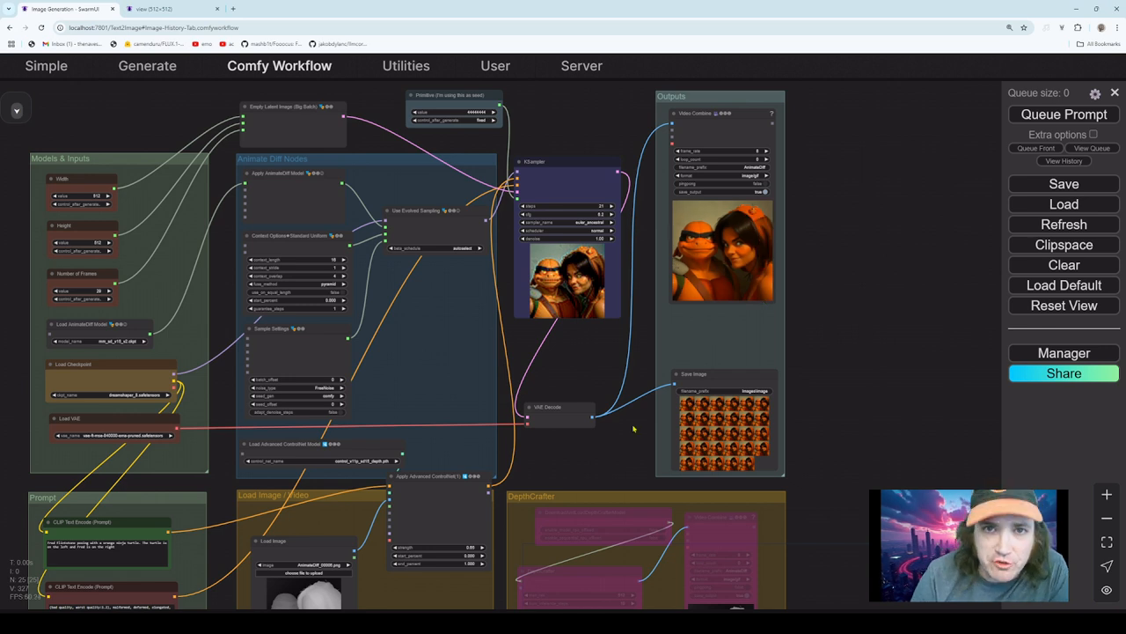
pyautogui.moveTo(515, 477); pyautogui.dragTo(527, 431)
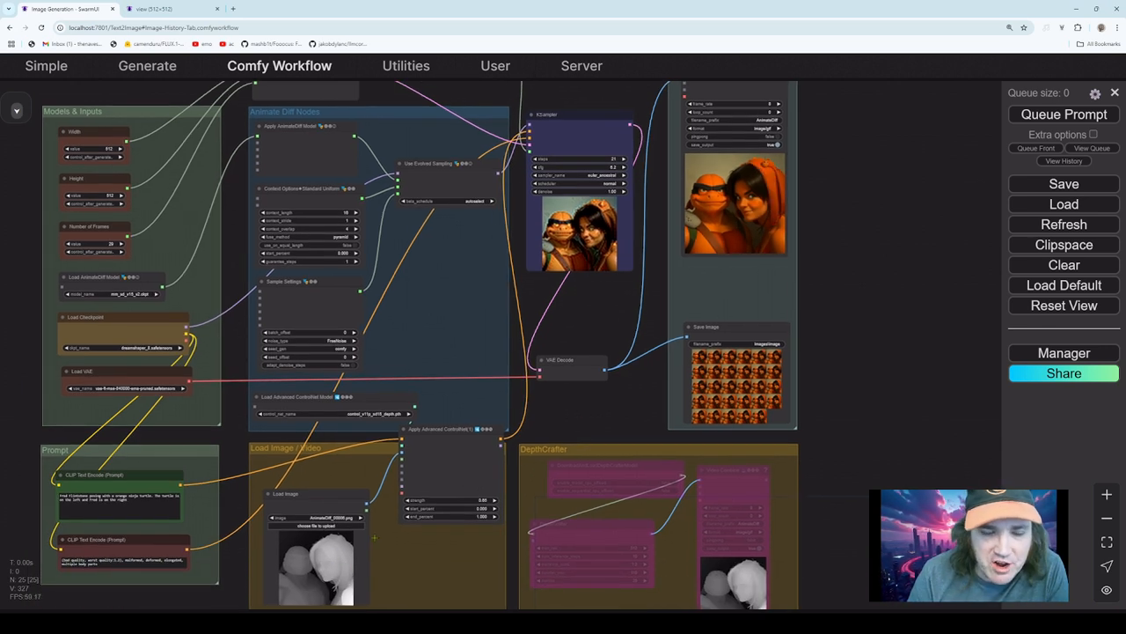
pyautogui.moveTo(611, 287); pyautogui.dragTo(587, 387)
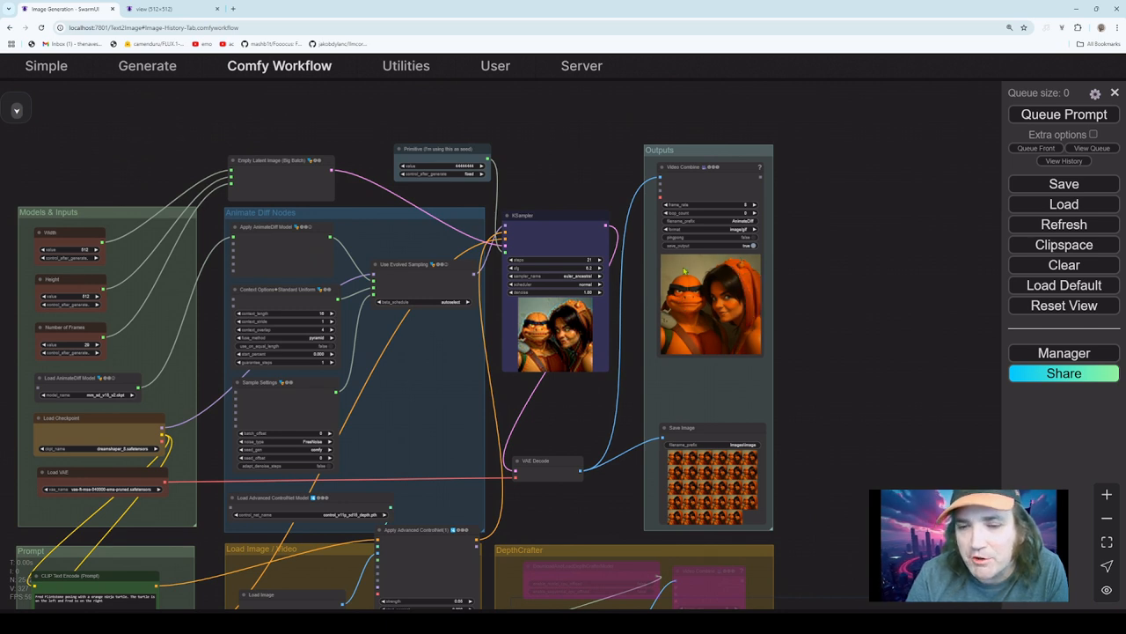
# - Reduce the Apply Advanced ControlNet strength to 0.32 and queue the workflow again
pyautogui.moveTo(601, 415); pyautogui.dragTo(617, 222)
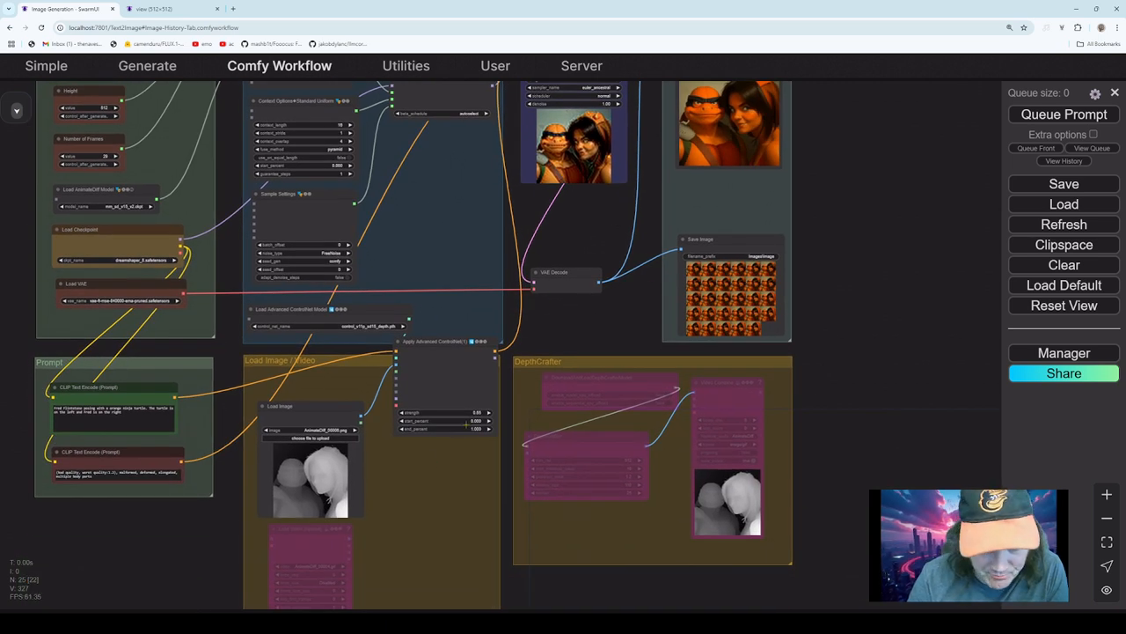
pyautogui.click(459, 412)
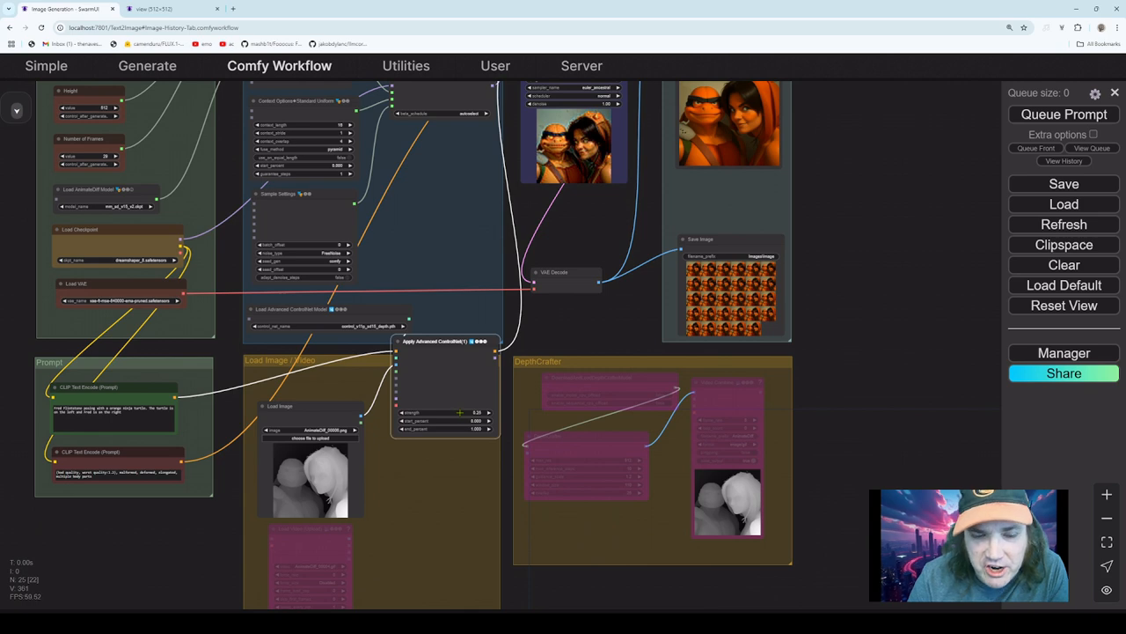
pyautogui.moveTo(859, 209); pyautogui.dragTo(827, 404)
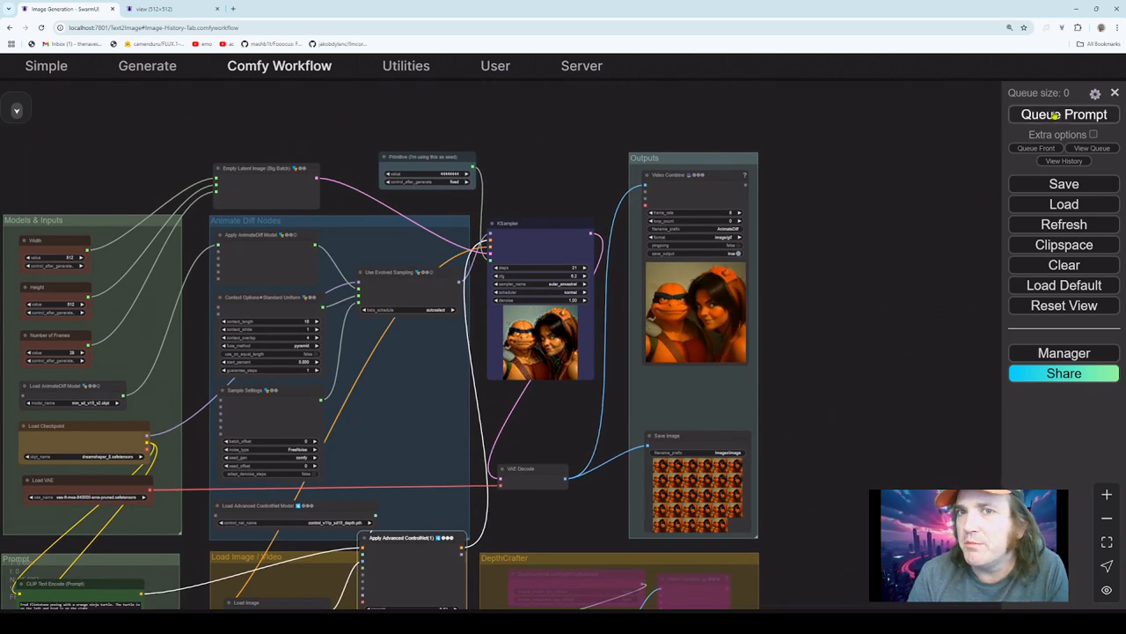
pyautogui.click(1055, 115)
# - Examine the animation generated at the reduced ControlNet strength against the depth map
pyautogui.scroll(-3, 835, 382)
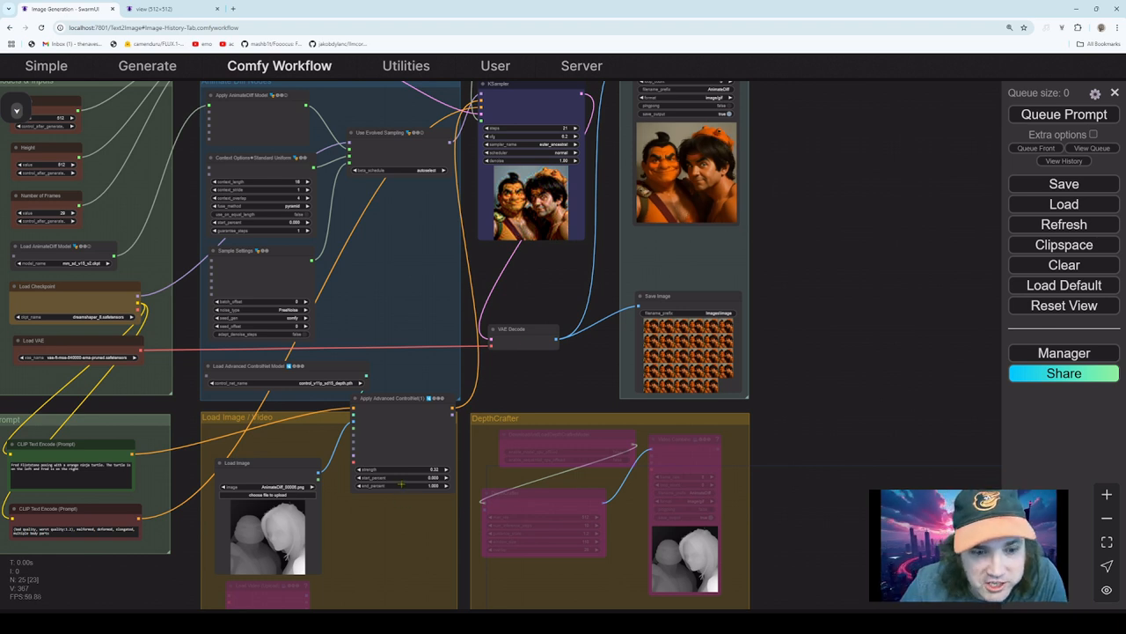
pyautogui.moveTo(542, 301); pyautogui.dragTo(505, 368)
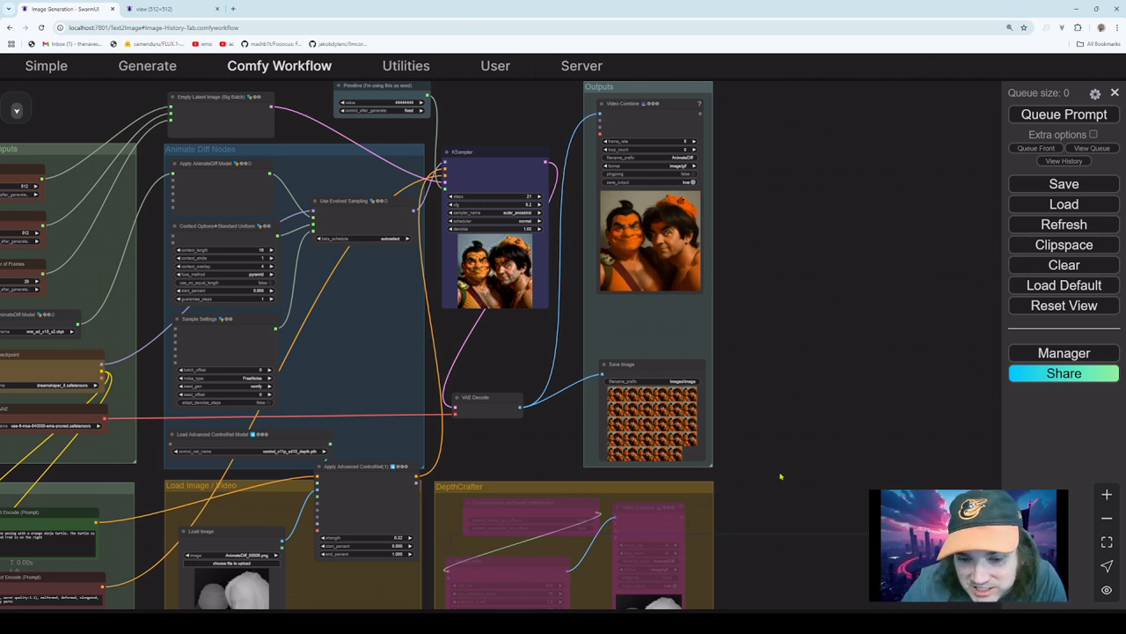
pyautogui.moveTo(780, 473); pyautogui.dragTo(795, 307)
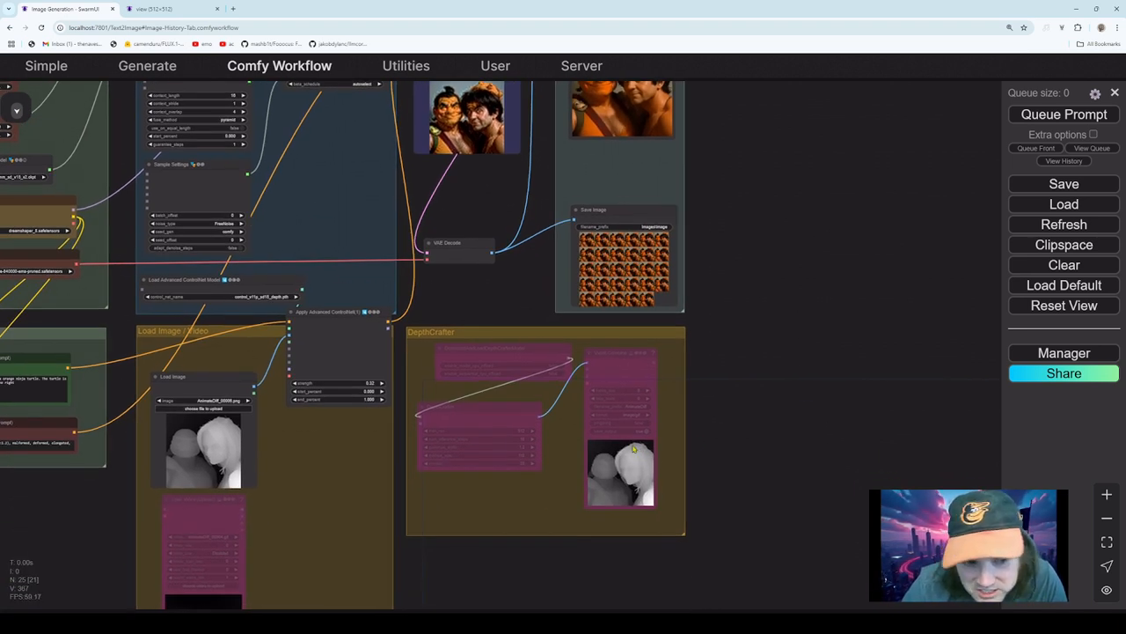
pyautogui.moveTo(755, 245); pyautogui.dragTo(883, 365)
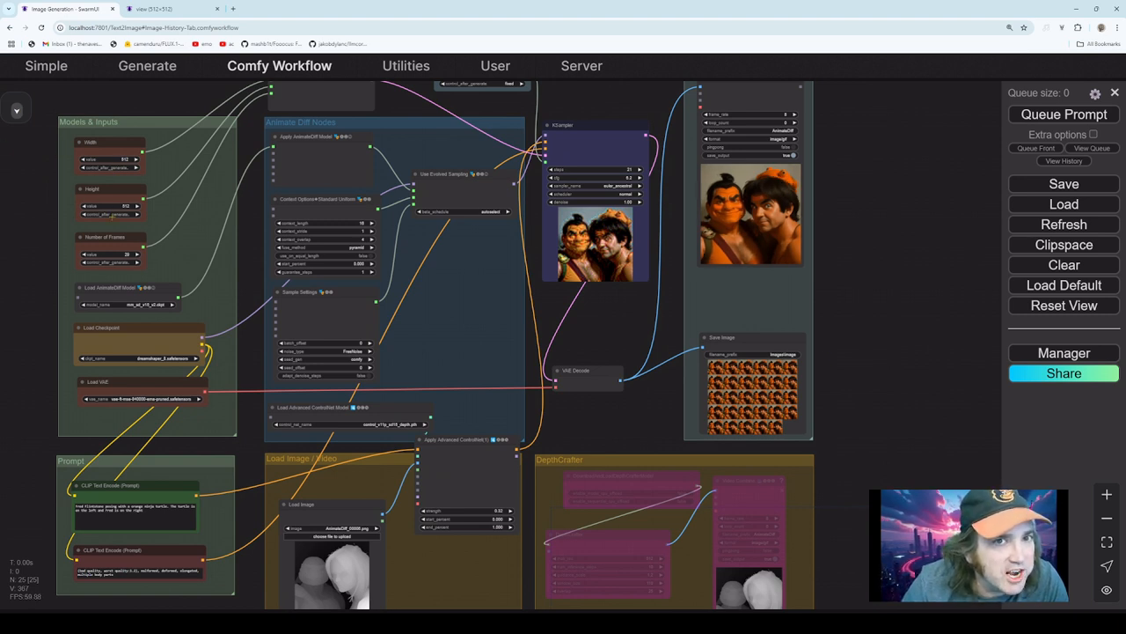
pyautogui.moveTo(189, 231); pyautogui.dragTo(151, 314)
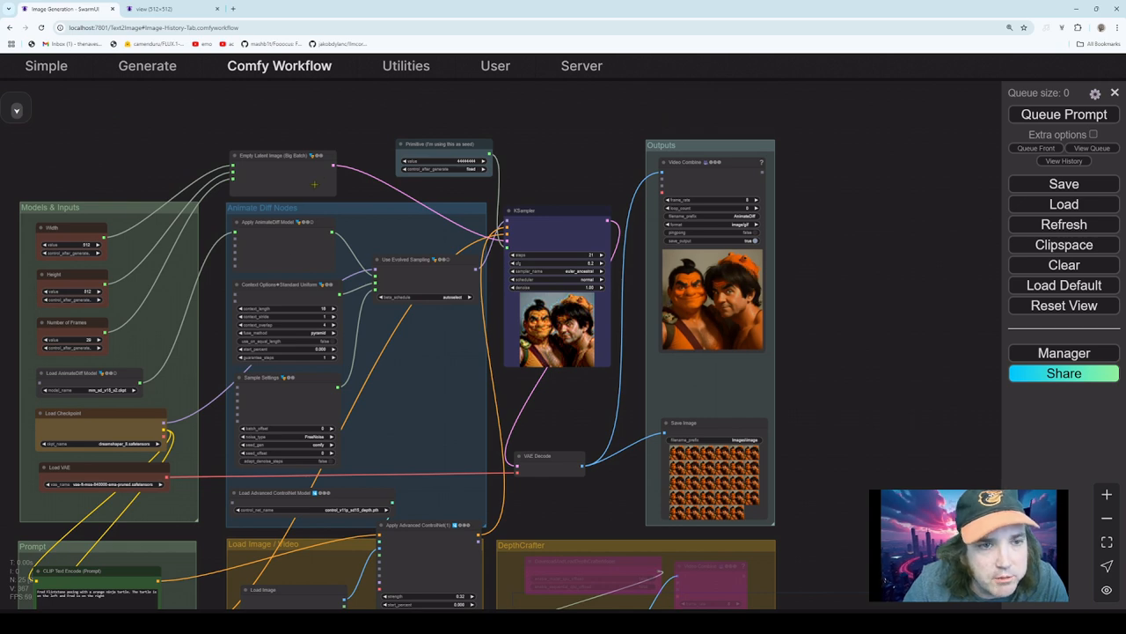
# - Switch the Load Checkpoint model from DreamShaper to SushiMix and queue the workflow
pyautogui.scroll(2, 289, 181)
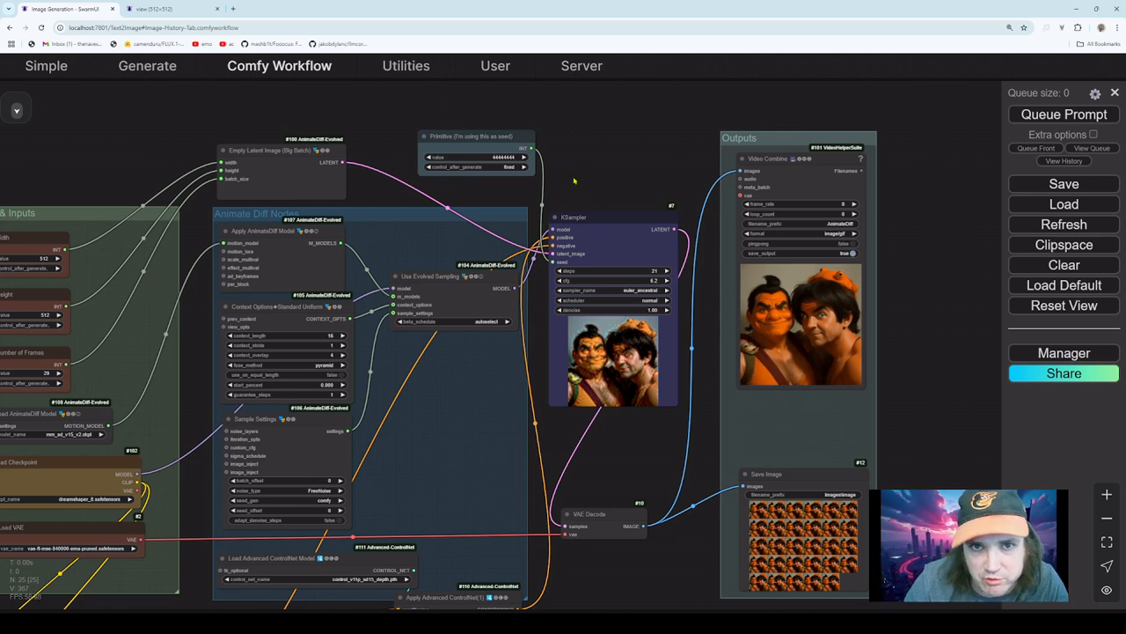
pyautogui.moveTo(158, 430); pyautogui.dragTo(210, 391)
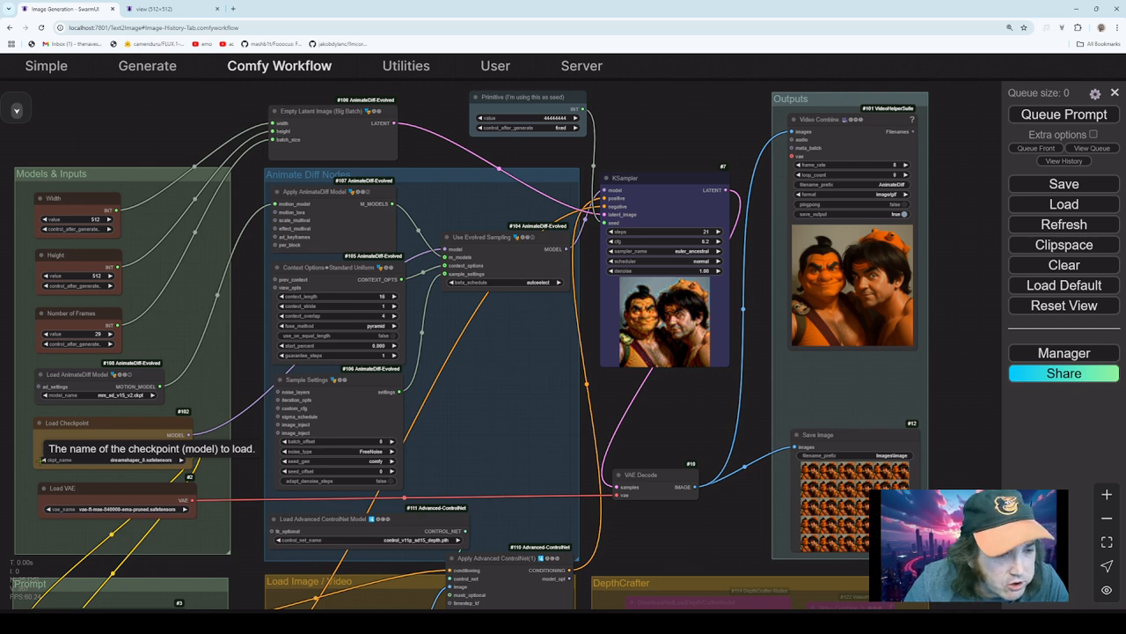
pyautogui.click(42, 459)
pyautogui.click(1064, 115)
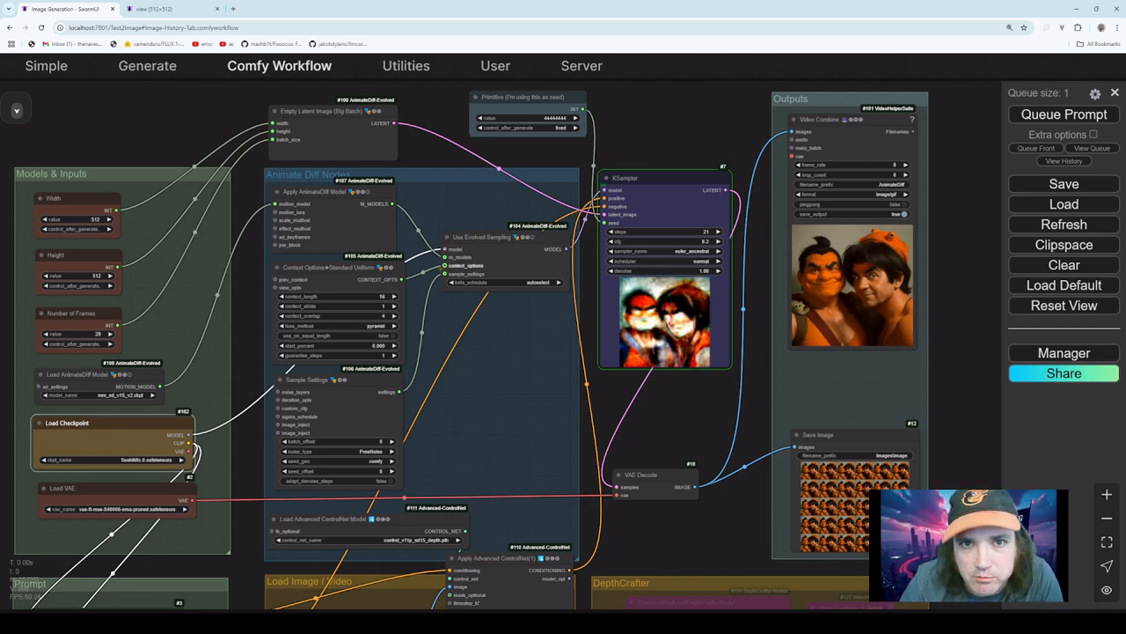
# - Shift the Use Evolved Sampling node slightly closer to the Context Options node, and check the KSampler preview against the depth map
pyautogui.moveTo(498, 237); pyautogui.dragTo(485, 238)
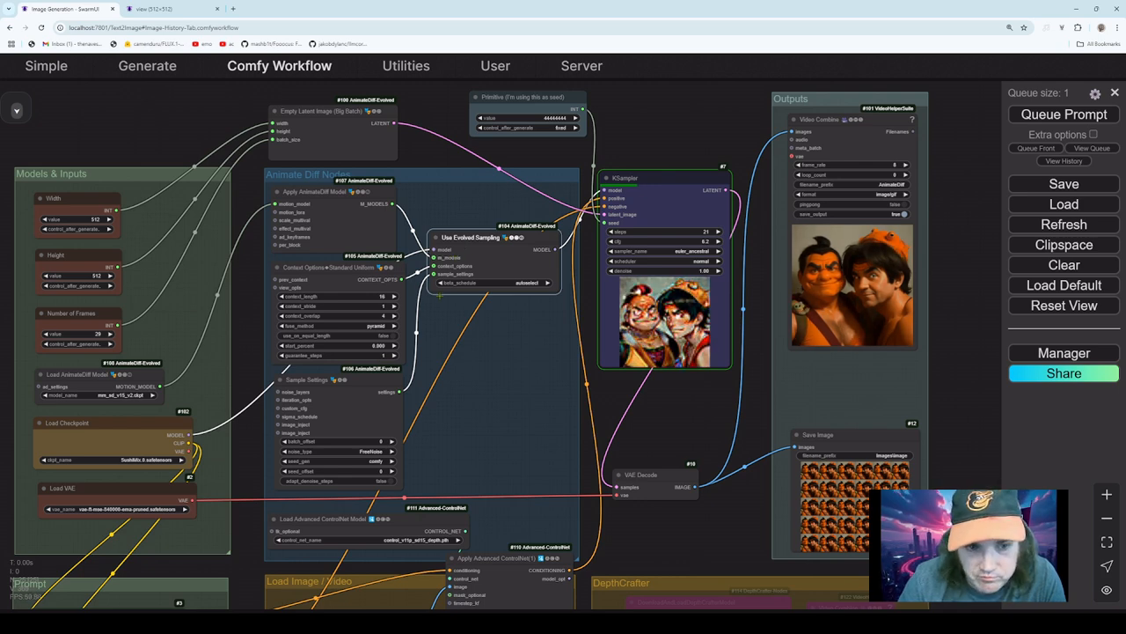
pyautogui.scroll(-3, 355, 437)
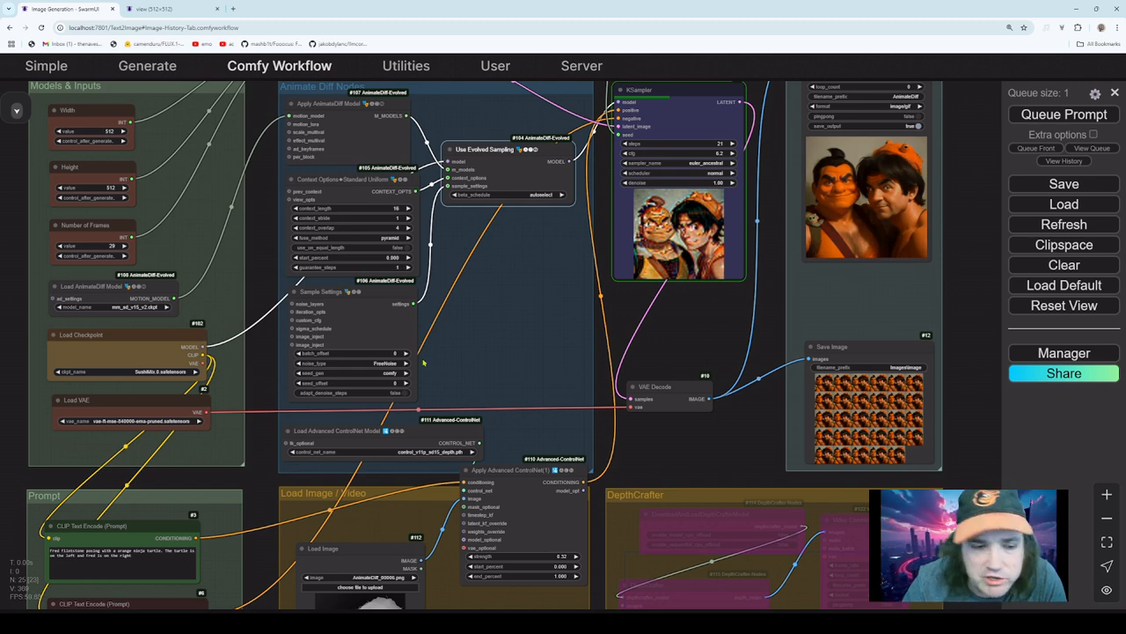
pyautogui.moveTo(528, 304); pyautogui.dragTo(533, 176)
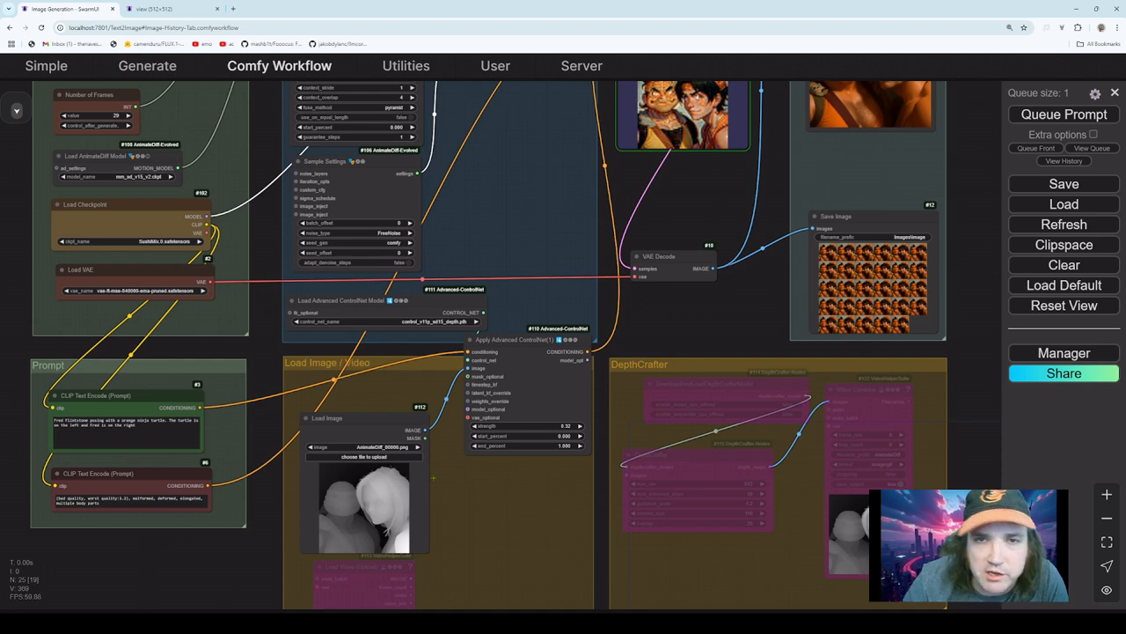
pyautogui.moveTo(534, 512); pyautogui.dragTo(410, 462)
pyautogui.moveTo(653, 300); pyautogui.dragTo(603, 514)
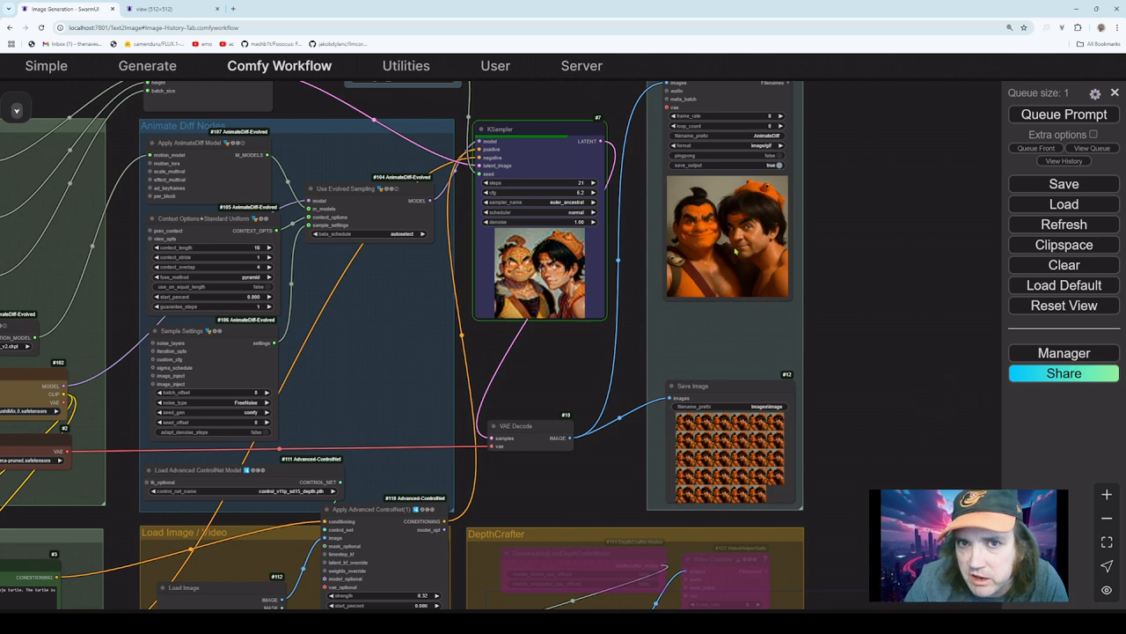
pyautogui.scroll(-5, 559, 443)
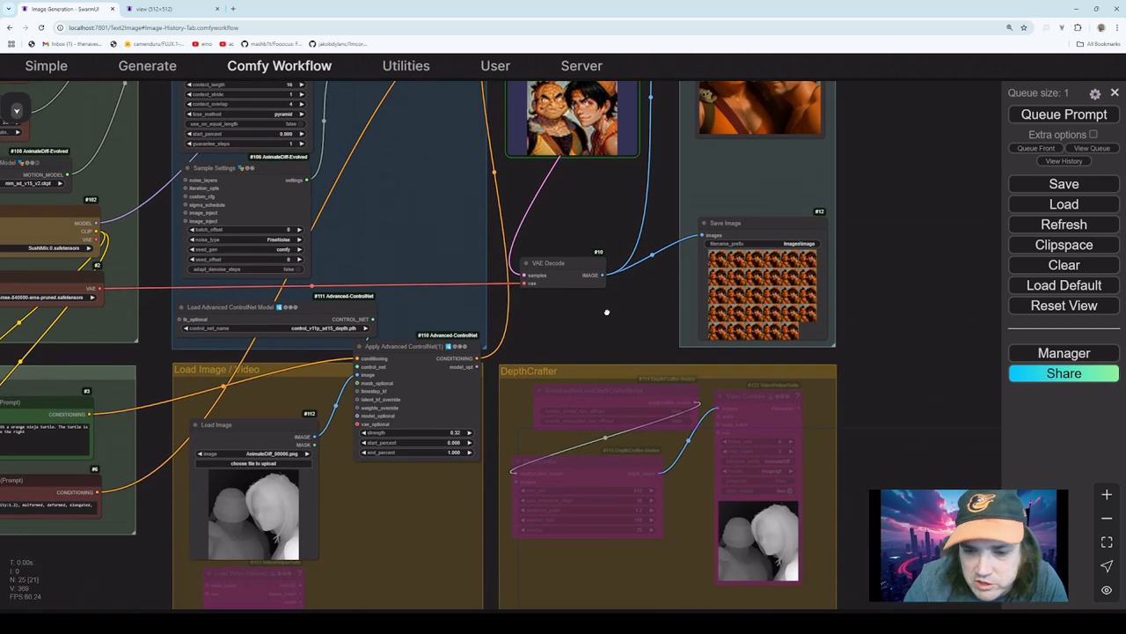
# - Examine the animation generated with the SushiMix checkpoint against the depth map and the prompt
pyautogui.scroll(-2, 380, 530)
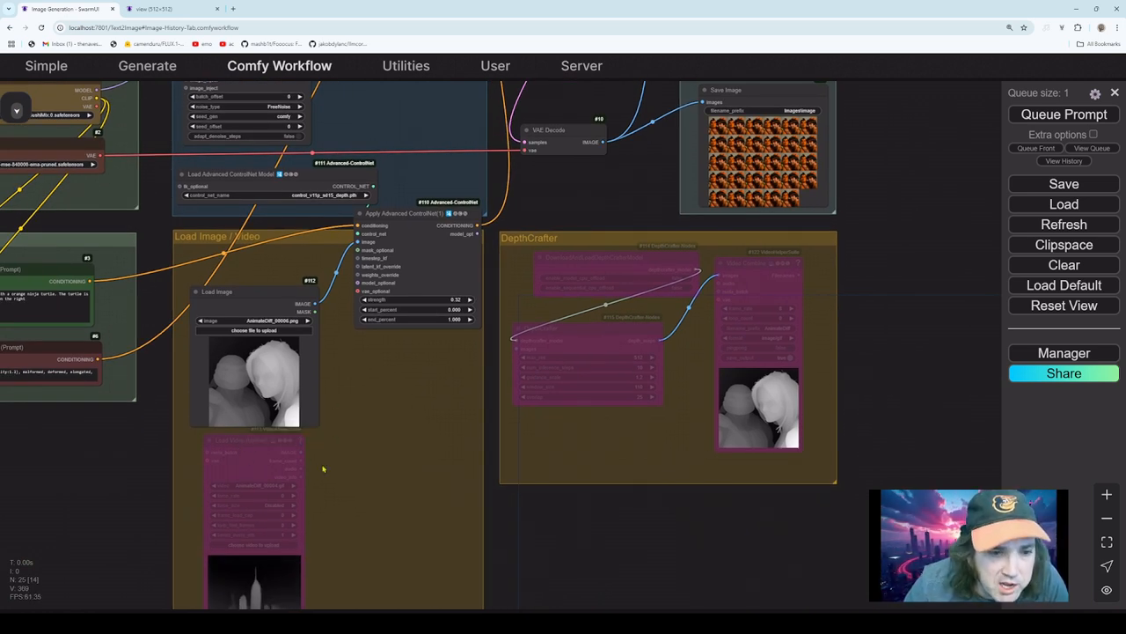
pyautogui.moveTo(301, 455); pyautogui.dragTo(362, 414)
pyautogui.moveTo(527, 432); pyautogui.dragTo(627, 432)
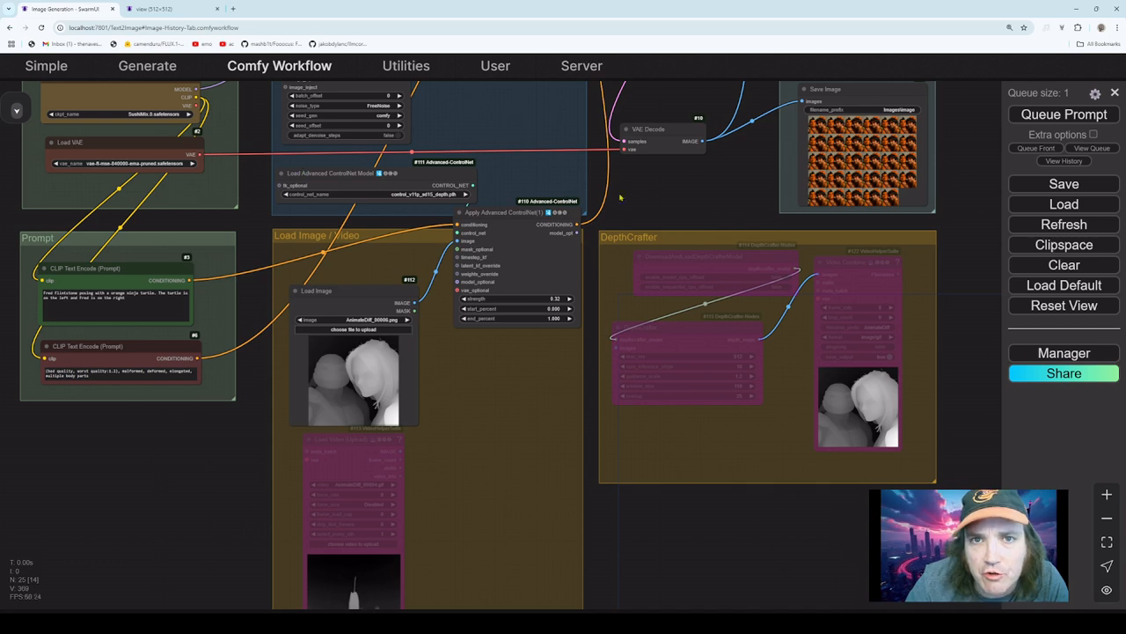
pyautogui.moveTo(620, 198); pyautogui.dragTo(488, 535)
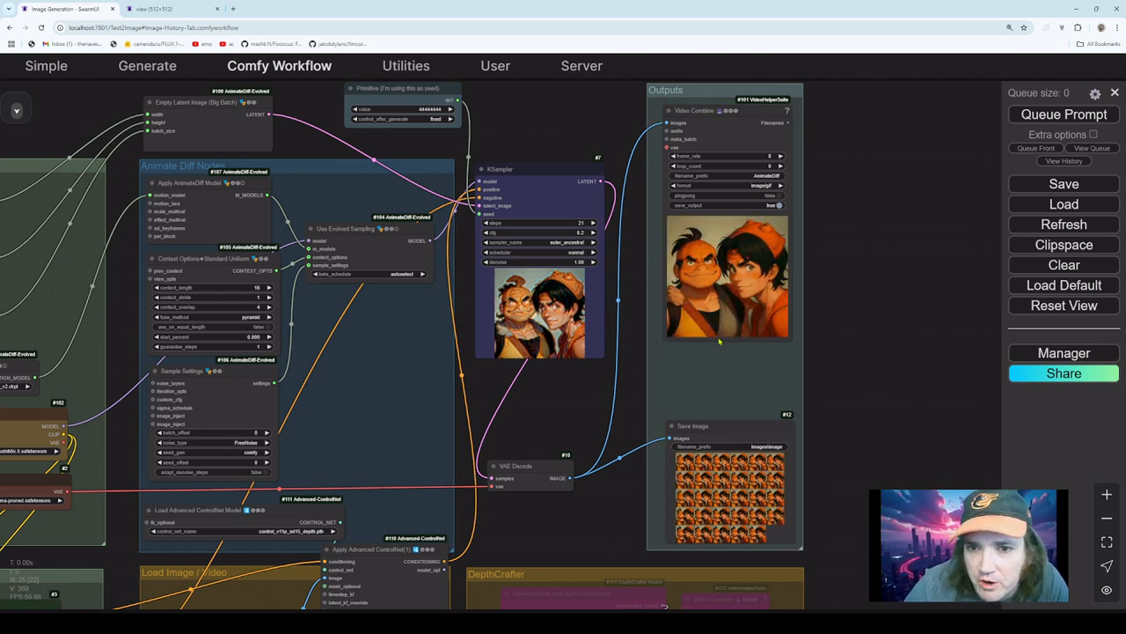
pyautogui.moveTo(590, 414); pyautogui.dragTo(635, 300)
pyautogui.scroll(-2, 719, 374)
pyautogui.scroll(1, 659, 352)
pyautogui.rightClick(562, 281)
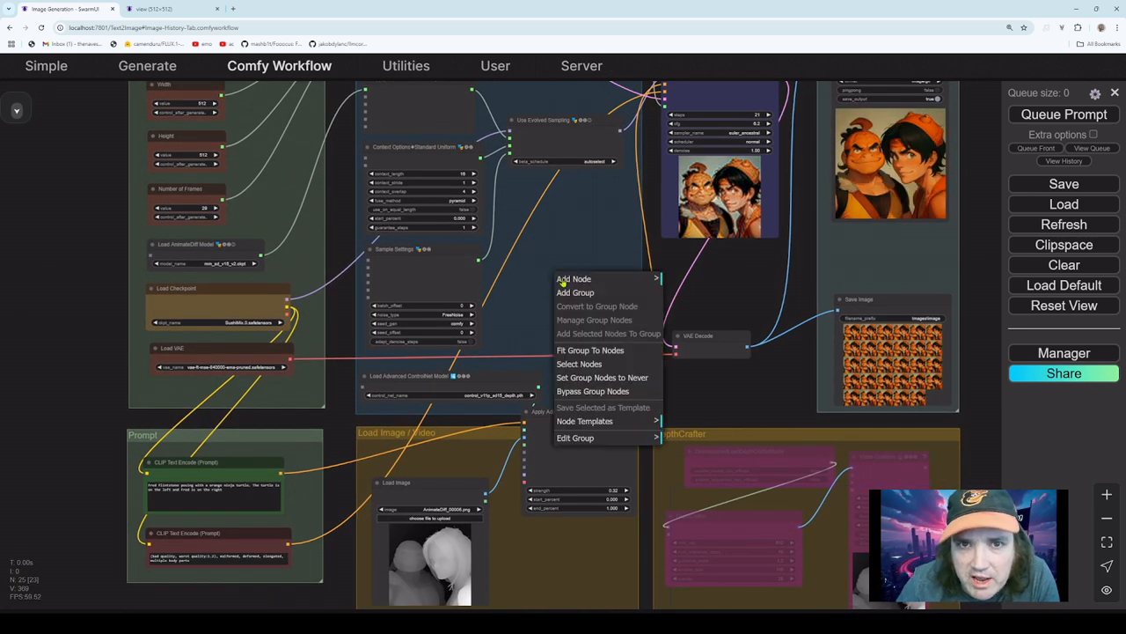
pyautogui.click(567, 280)
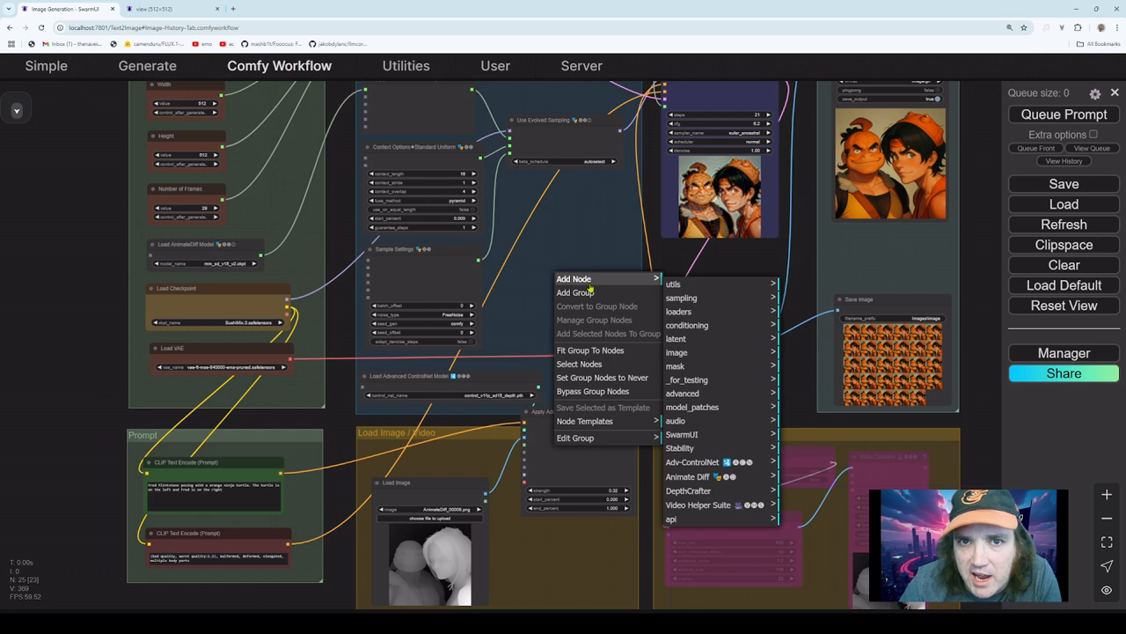
pyautogui.click(724, 314)
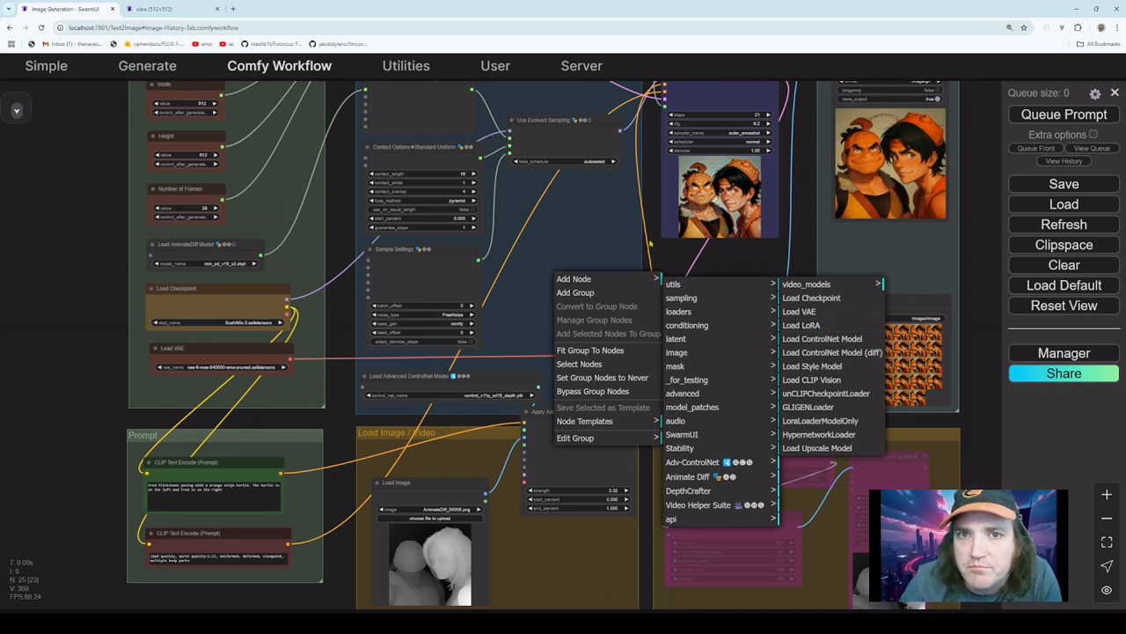
pyautogui.click(586, 237)
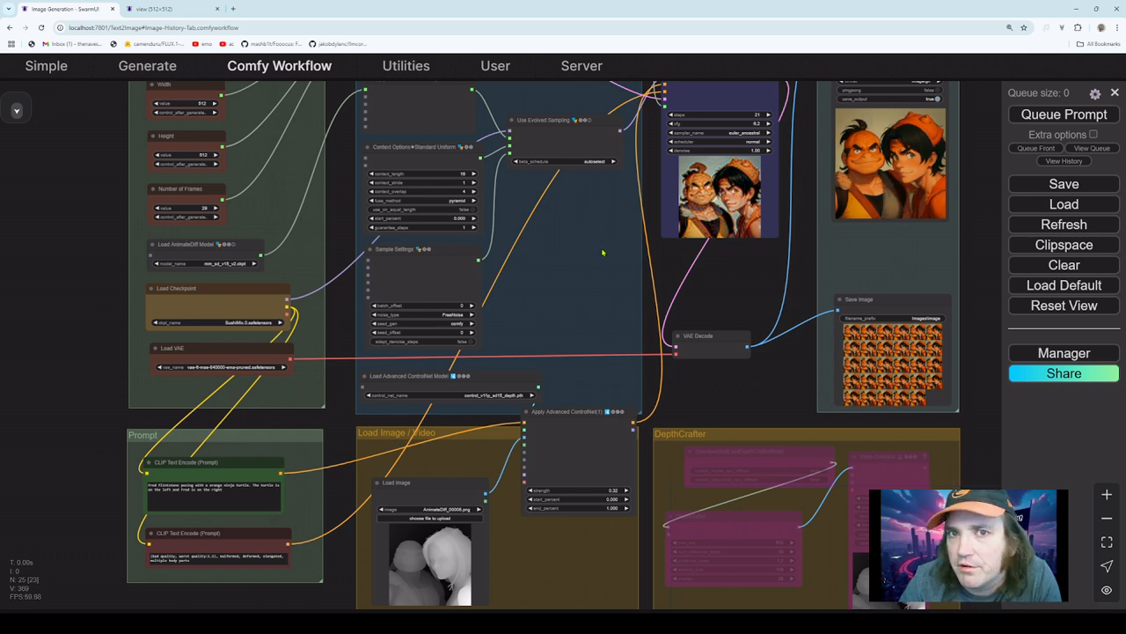
# - Open civitai.com in a new browser tab
pyautogui.click(234, 9)
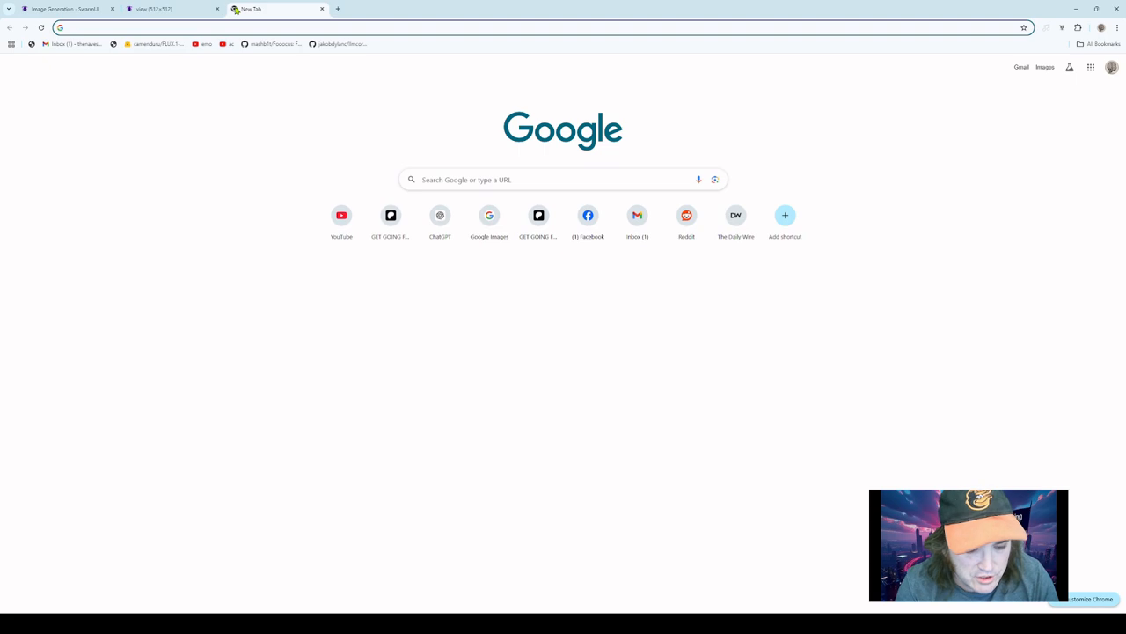
pyautogui.write('civitai.com')
pyautogui.press('Return')
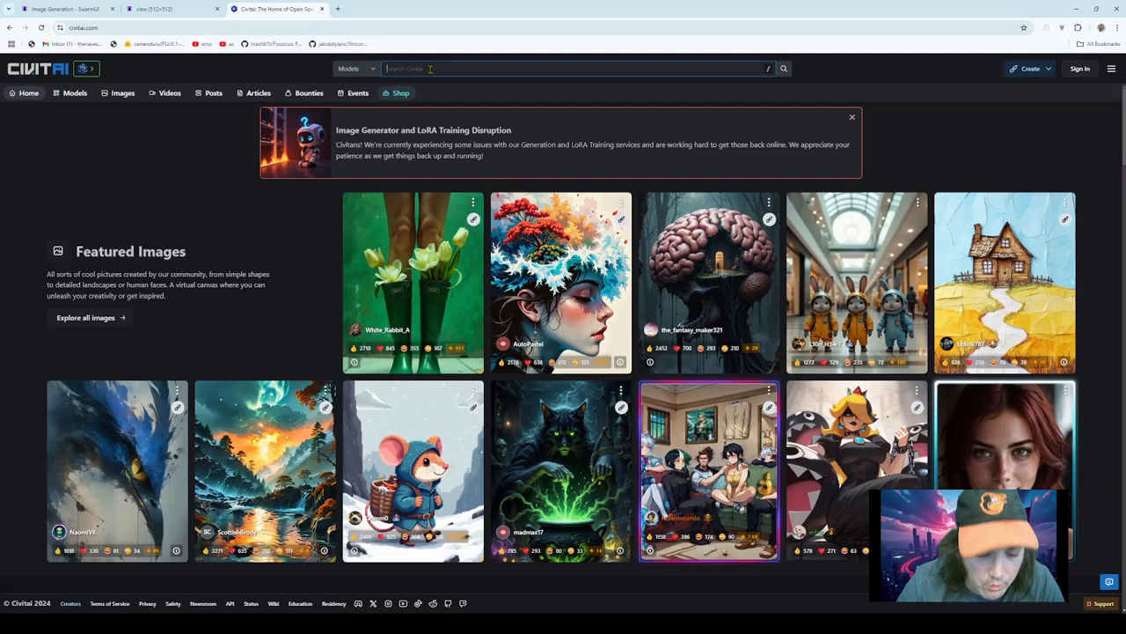
# - Search Civitai's models for "motion modules" and open the full list of results
pyautogui.click(429, 69)
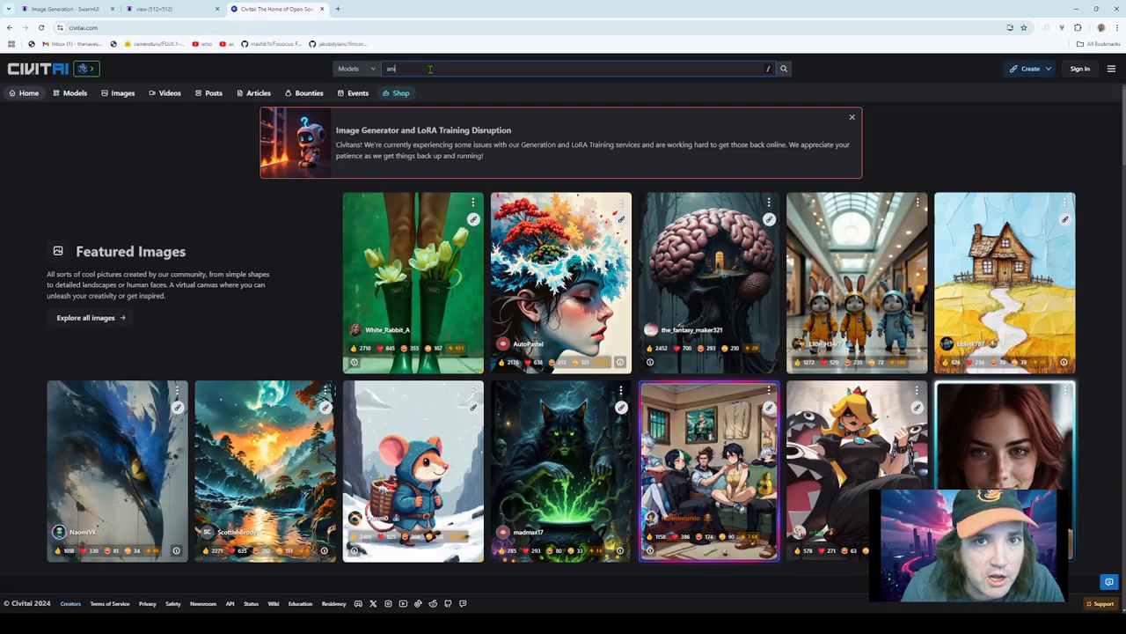
pyautogui.write('animated diff')
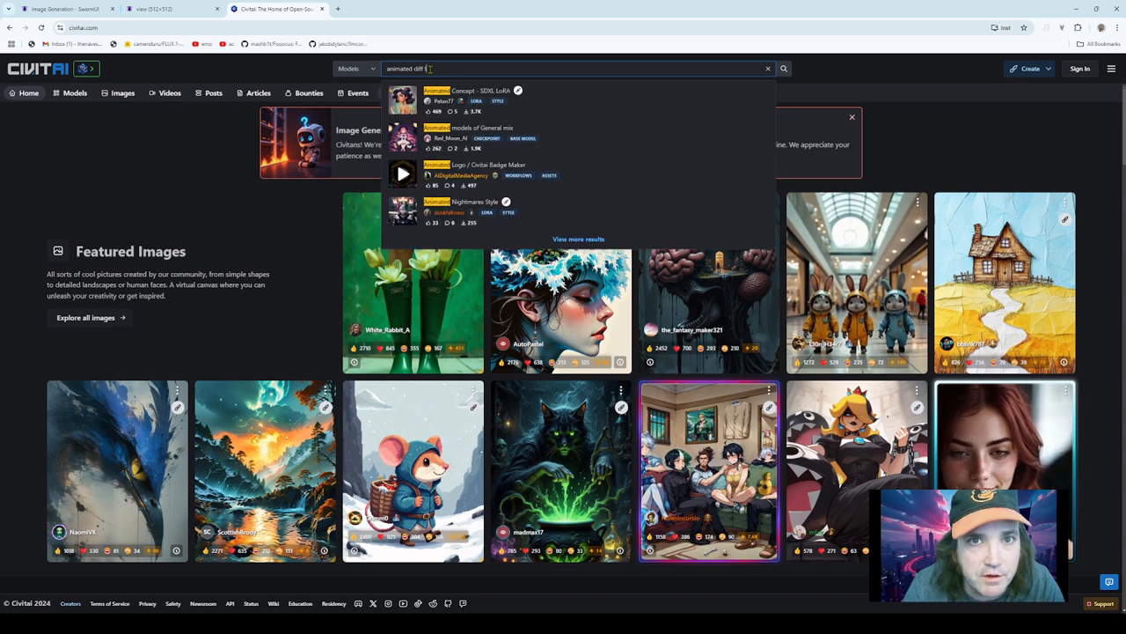
pyautogui.press('BackSpace')
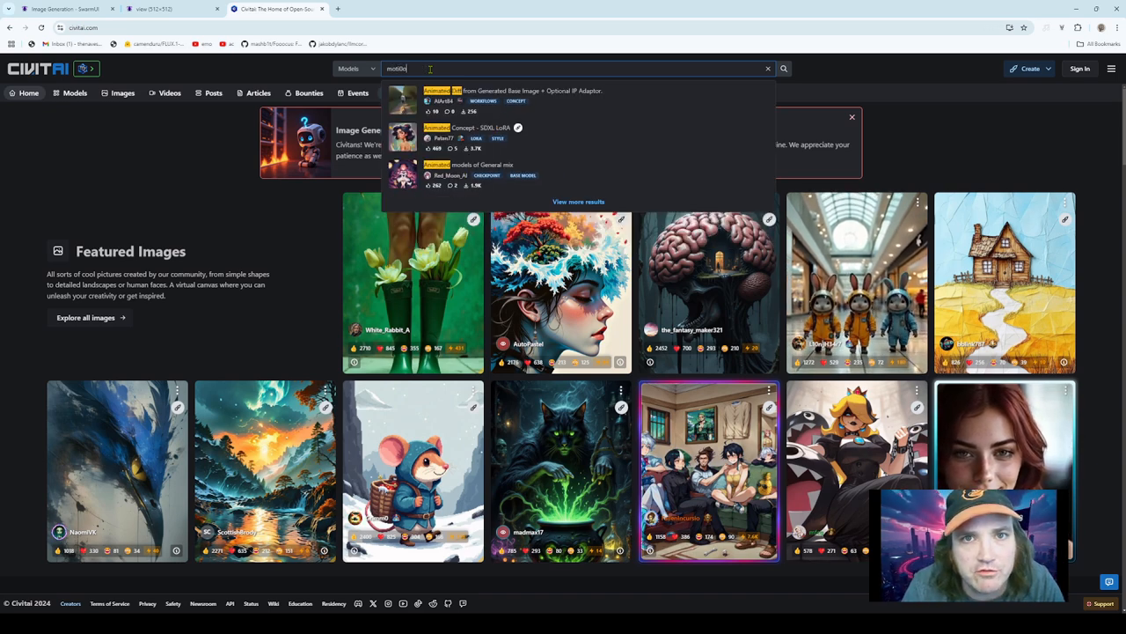
pyautogui.hotkey('ctrl', 'a')
pyautogui.write('motion module')
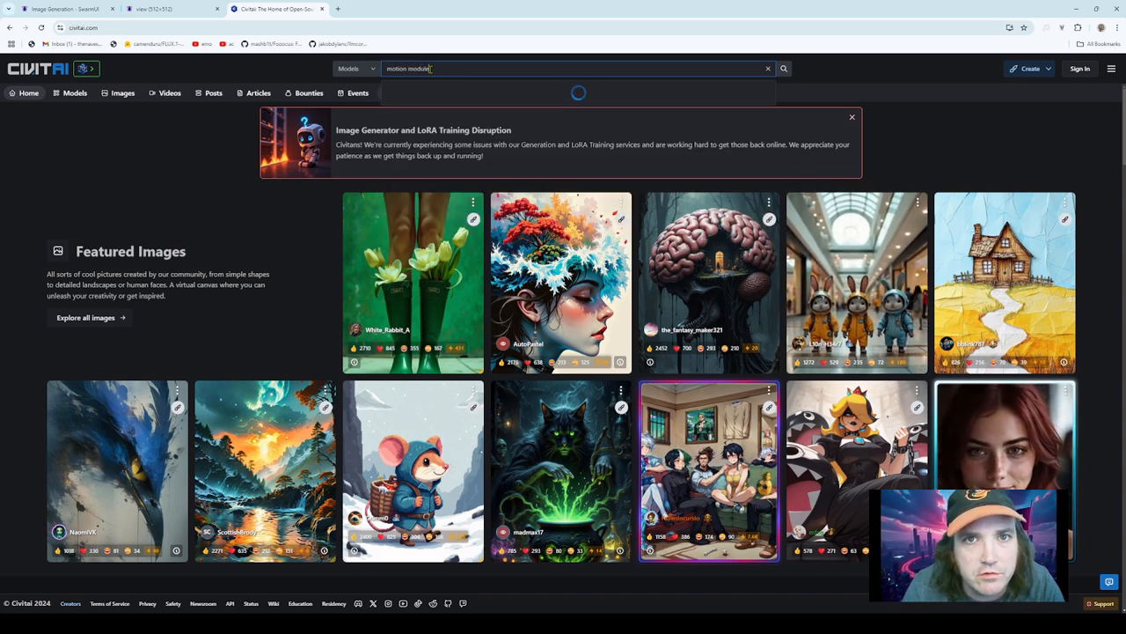
pyautogui.write('s')
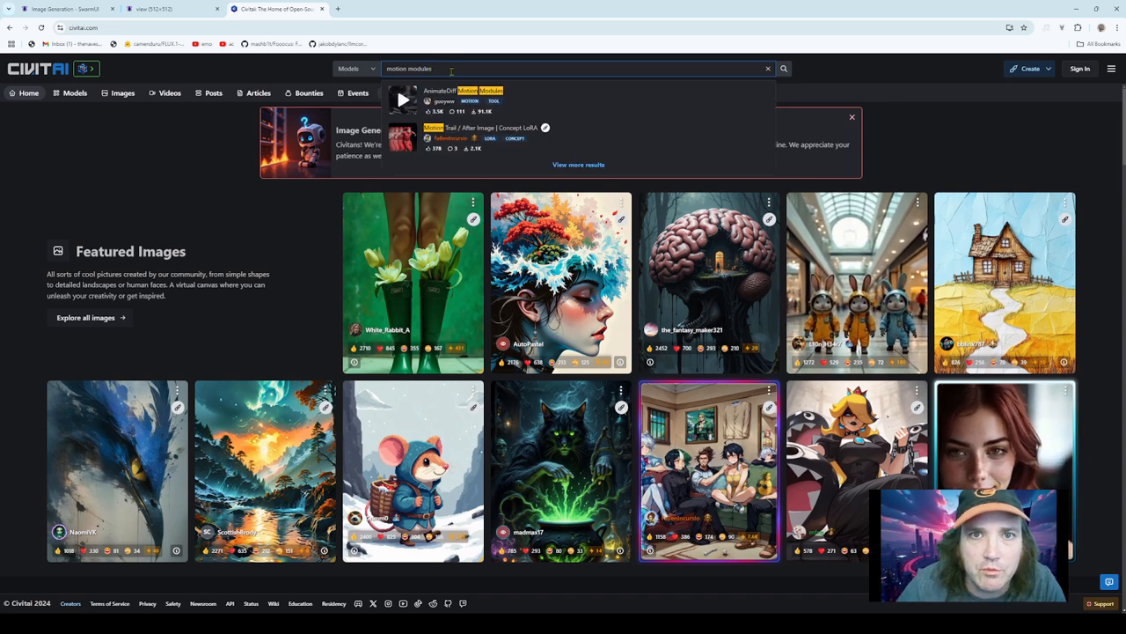
pyautogui.click(578, 165)
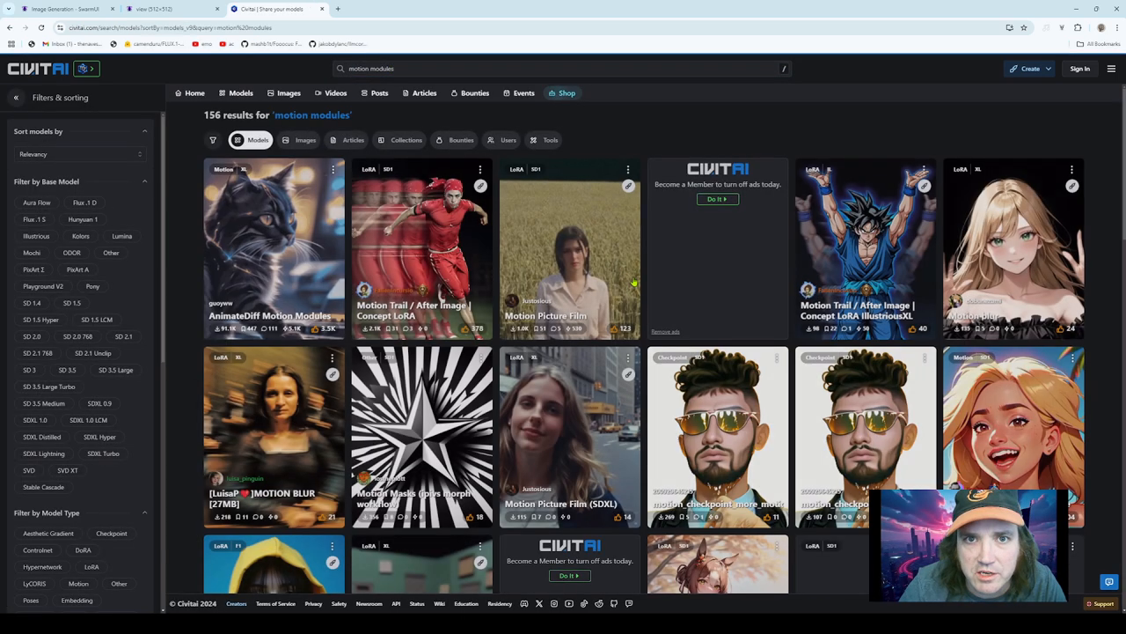
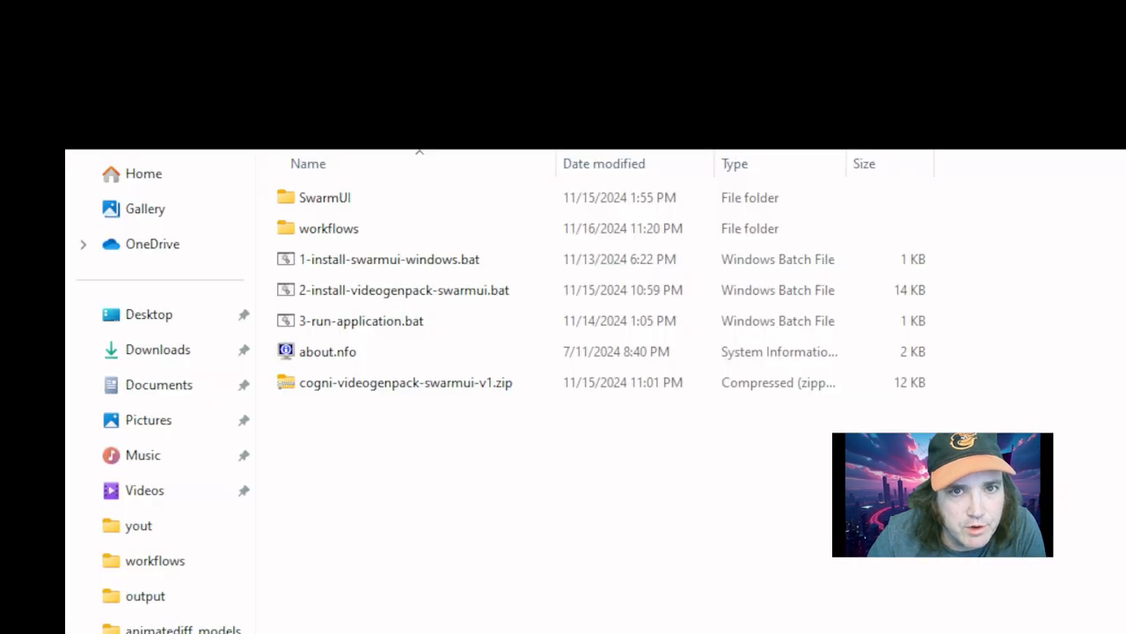
# - In File Explorer, open the ComfyUI backend's models folder, located under SwarmUI's dlbackend folder
pyautogui.click(334, 199)
pyautogui.doubleClick(334, 199)
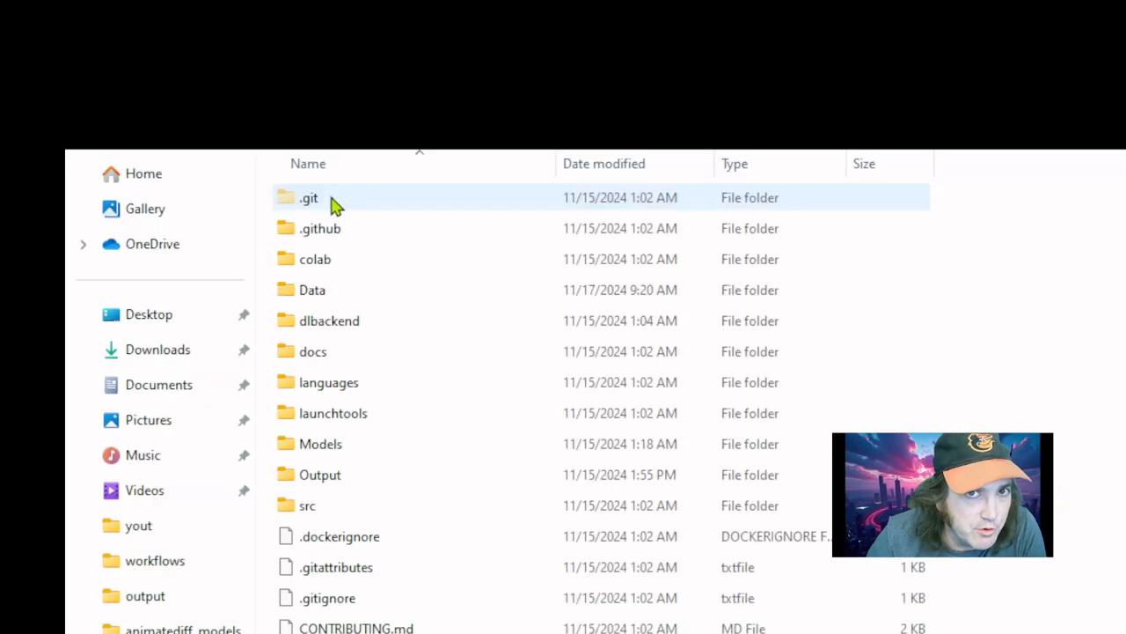
pyautogui.click(352, 324)
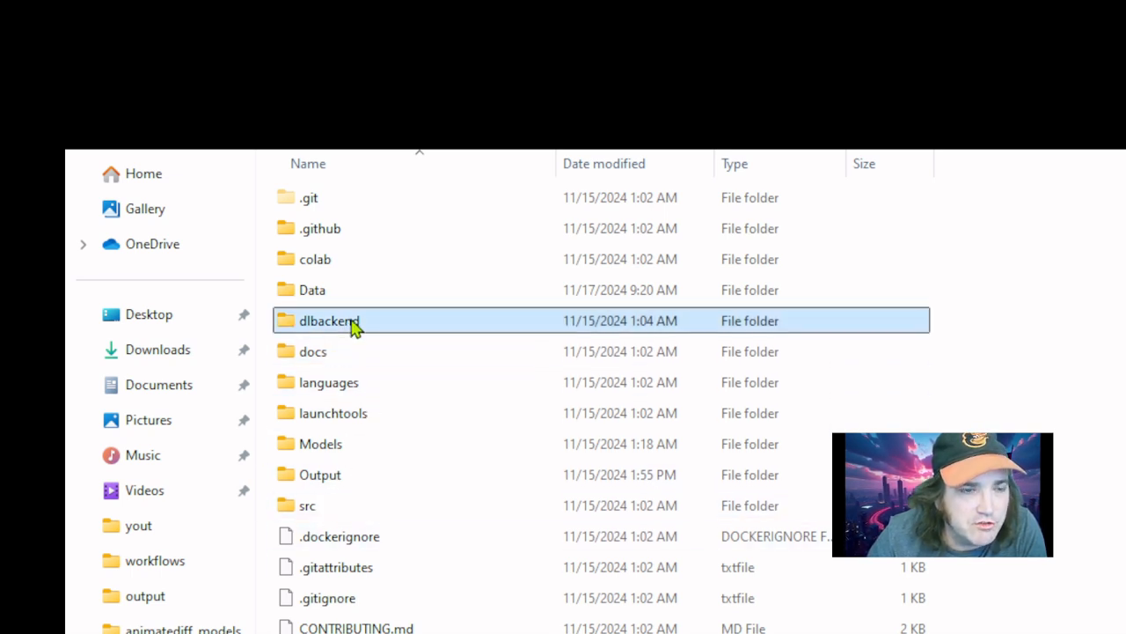
pyautogui.doubleClick(361, 324)
pyautogui.doubleClick(319, 200)
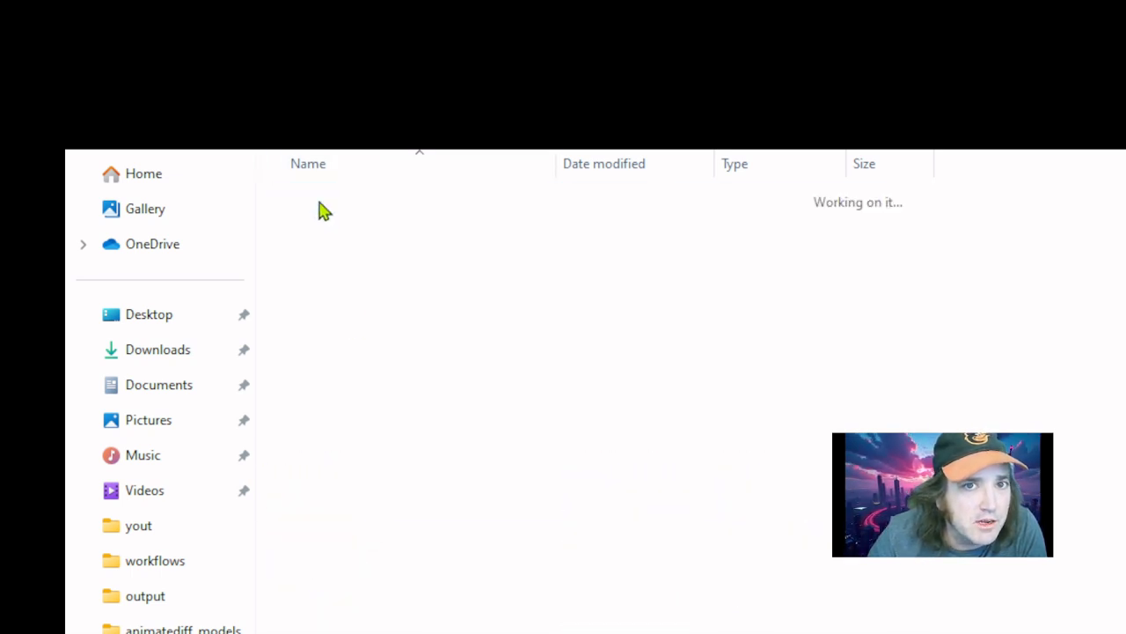
pyautogui.doubleClick(321, 201)
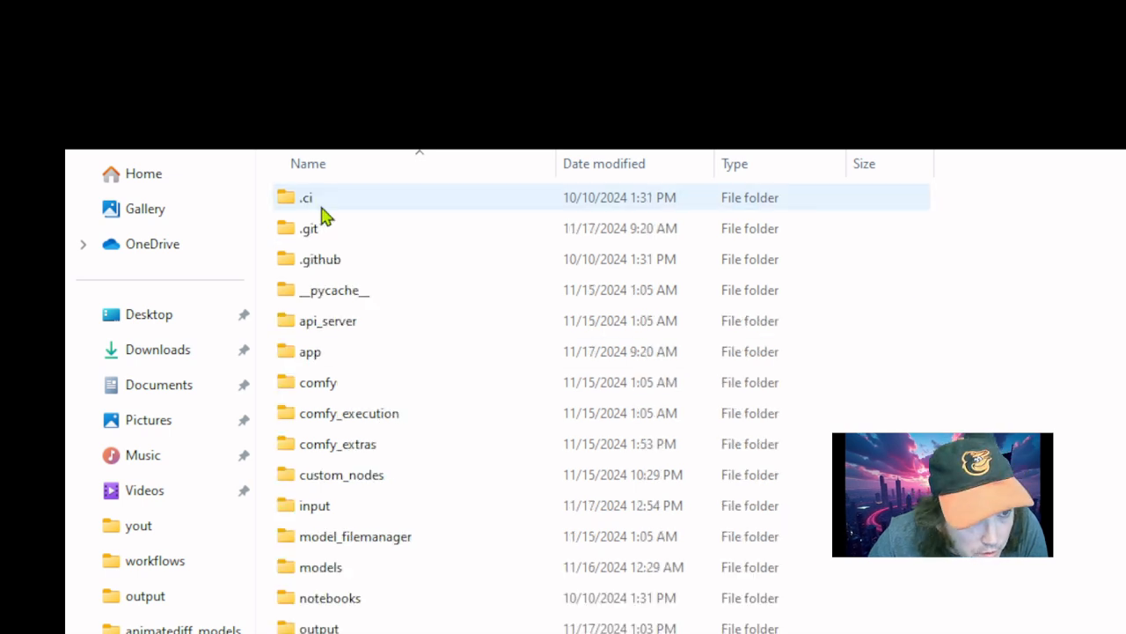
pyautogui.doubleClick(319, 572)
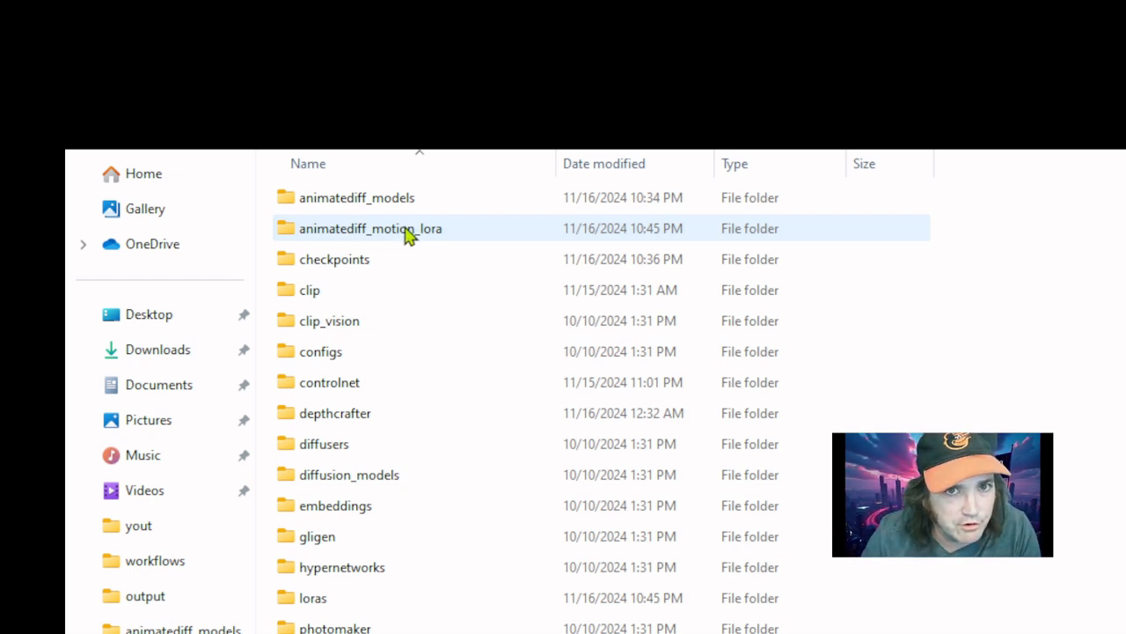
# - Locate the loras, animatediff_motion_lora and animatediff_models folders where downloaded model files belong
pyautogui.click(308, 602)
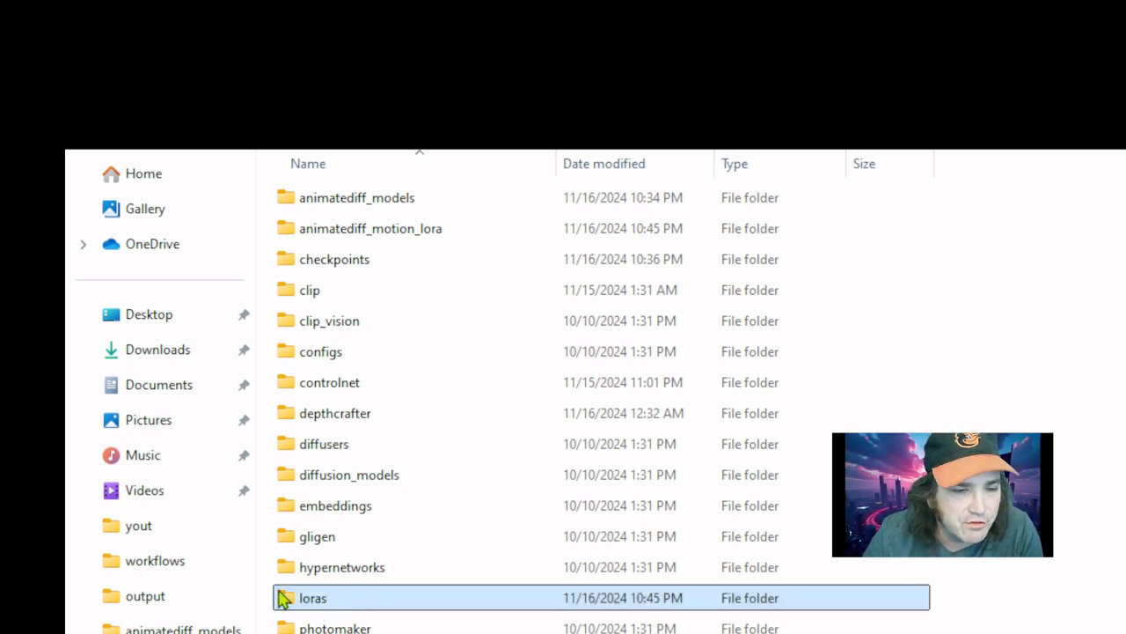
pyautogui.click(395, 228)
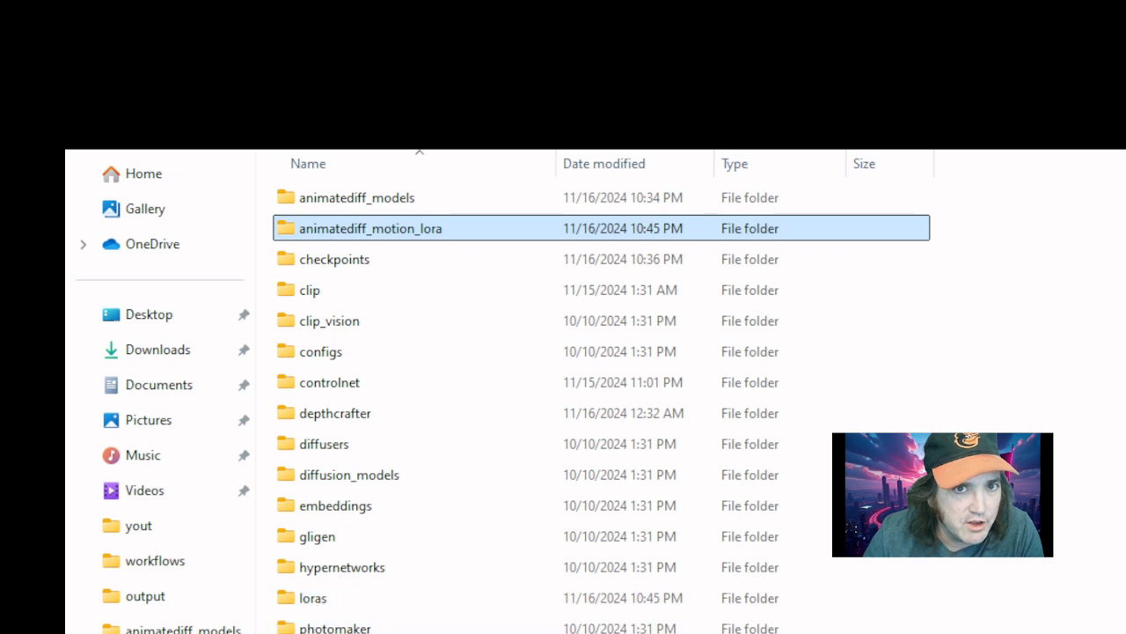
pyautogui.click(329, 606)
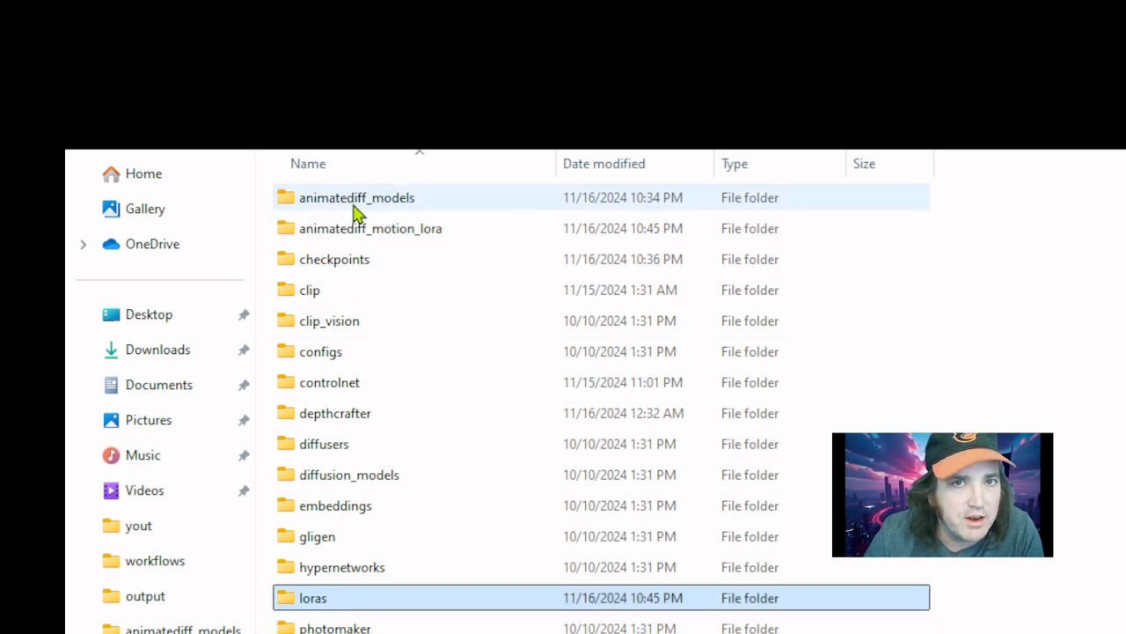
pyautogui.click(394, 209)
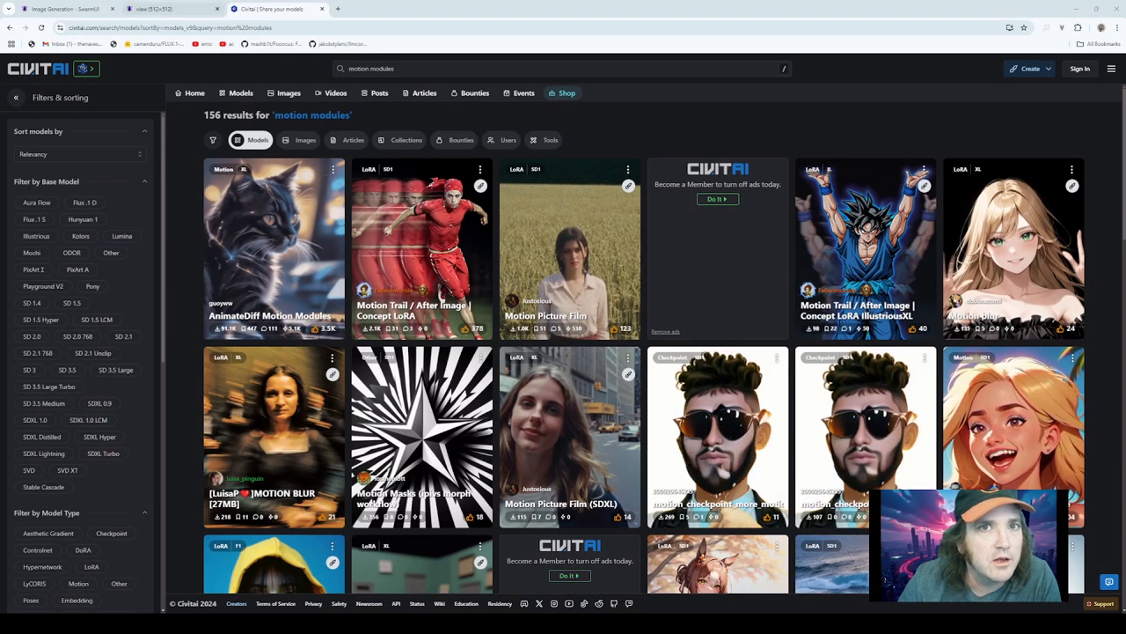
# - Switch back to the SwarmUI workflow and add a Load AnimateDiff LoRA node beside the Sample Settings node
pyautogui.click(83, 11)
pyautogui.moveTo(559, 263); pyautogui.dragTo(599, 304)
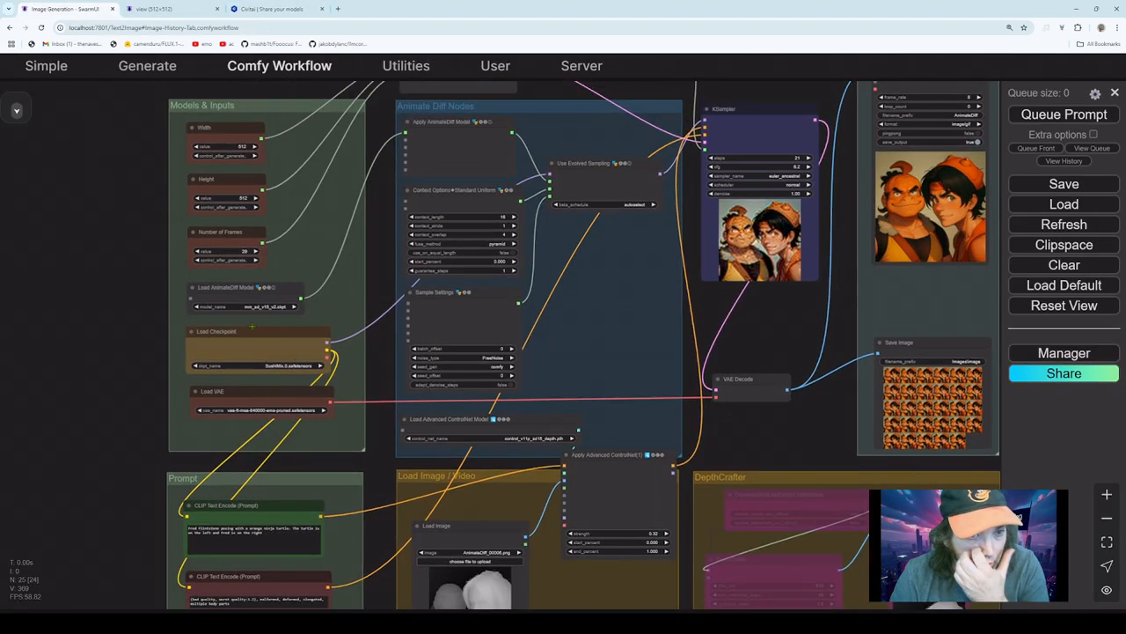
pyautogui.rightClick(578, 282)
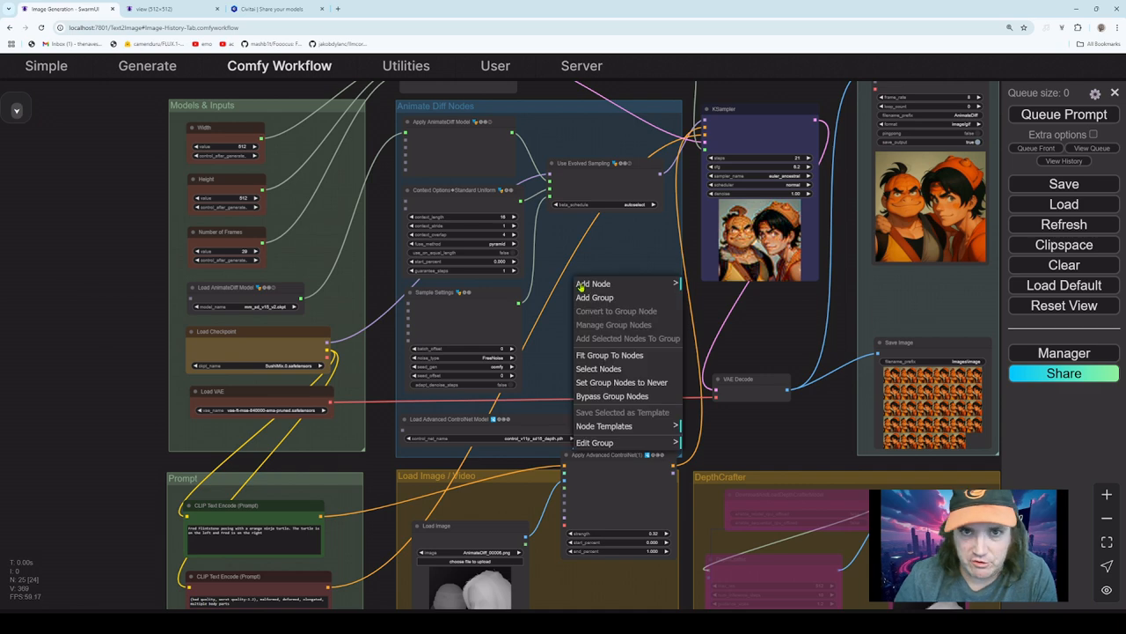
pyautogui.click(593, 283)
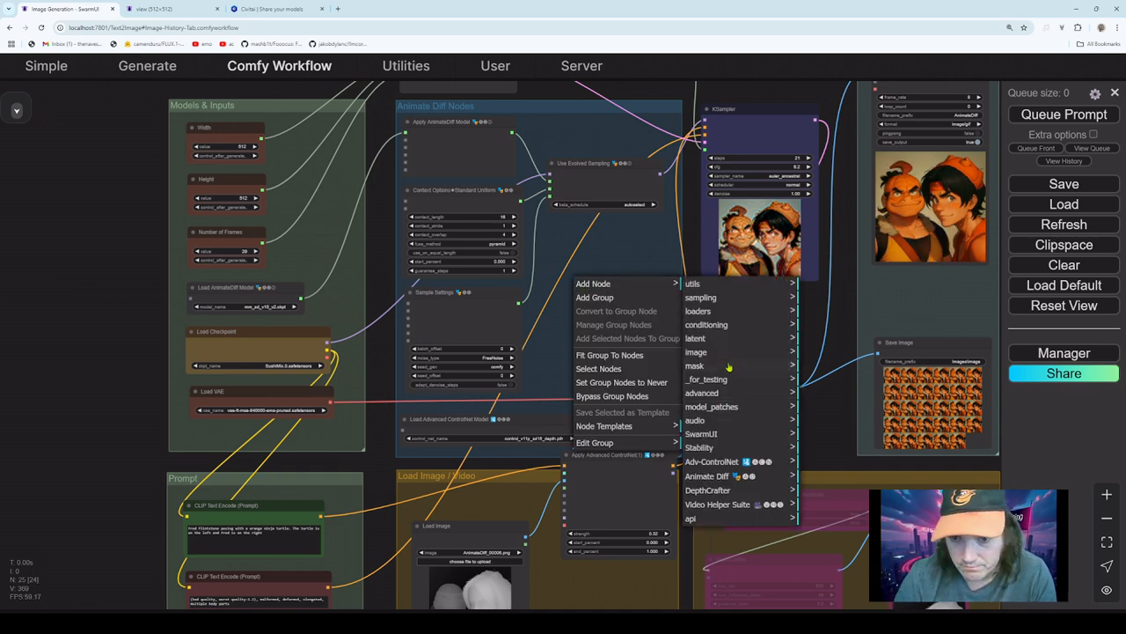
pyautogui.click(732, 312)
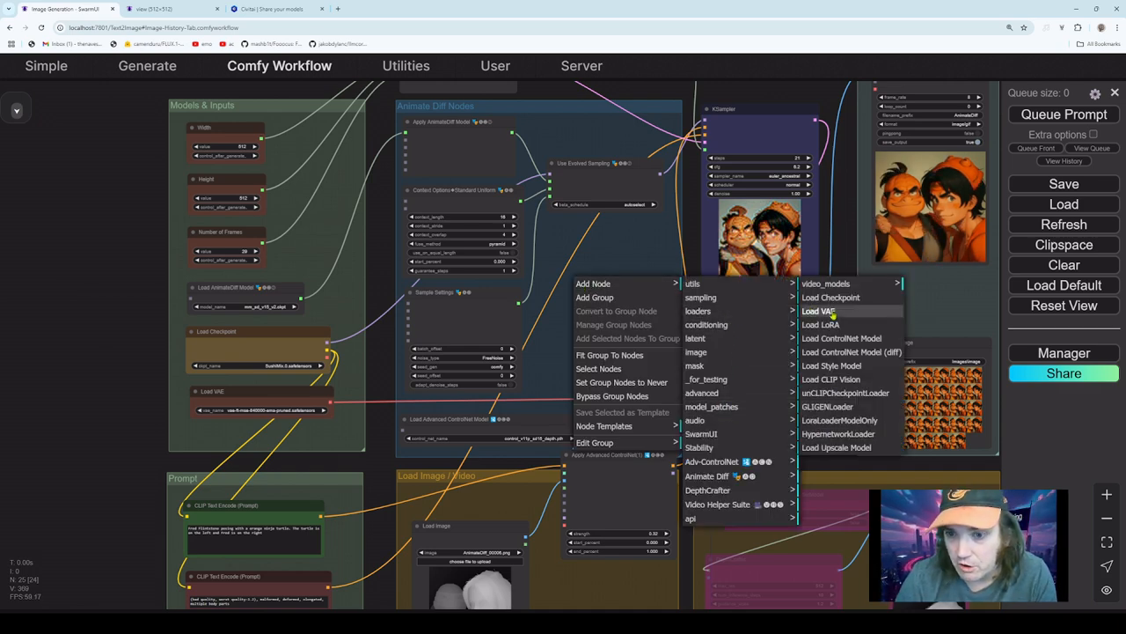
pyautogui.click(741, 475)
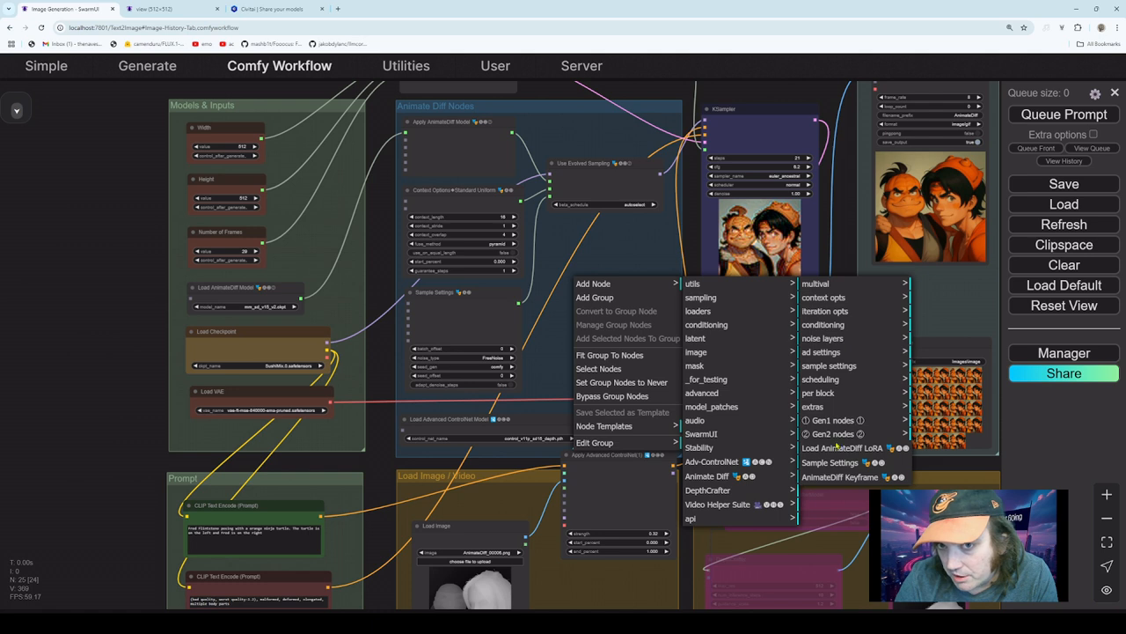
pyautogui.click(837, 449)
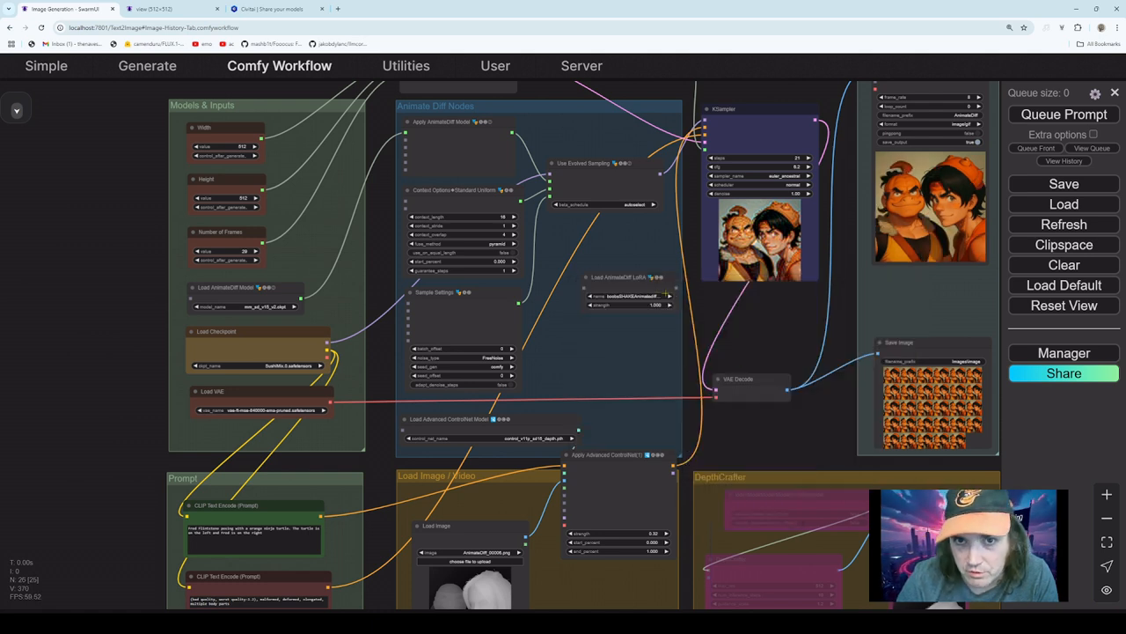
# - Remove the newly added Load AnimateDiff LoRA node from the workflow
pyautogui.rightClick(644, 274)
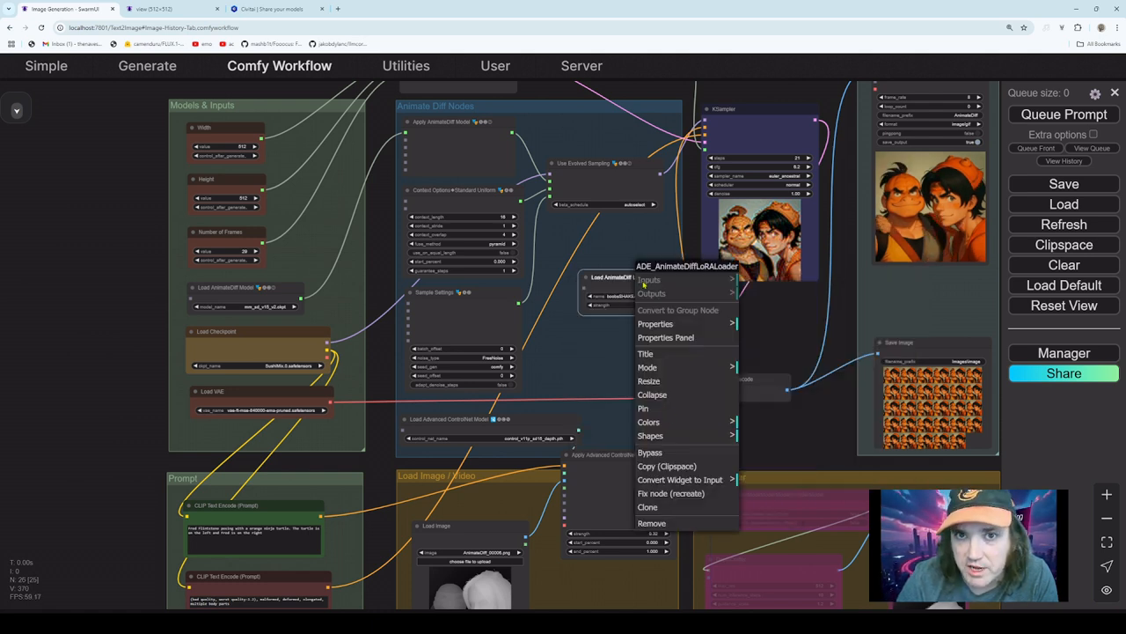
pyautogui.click(652, 523)
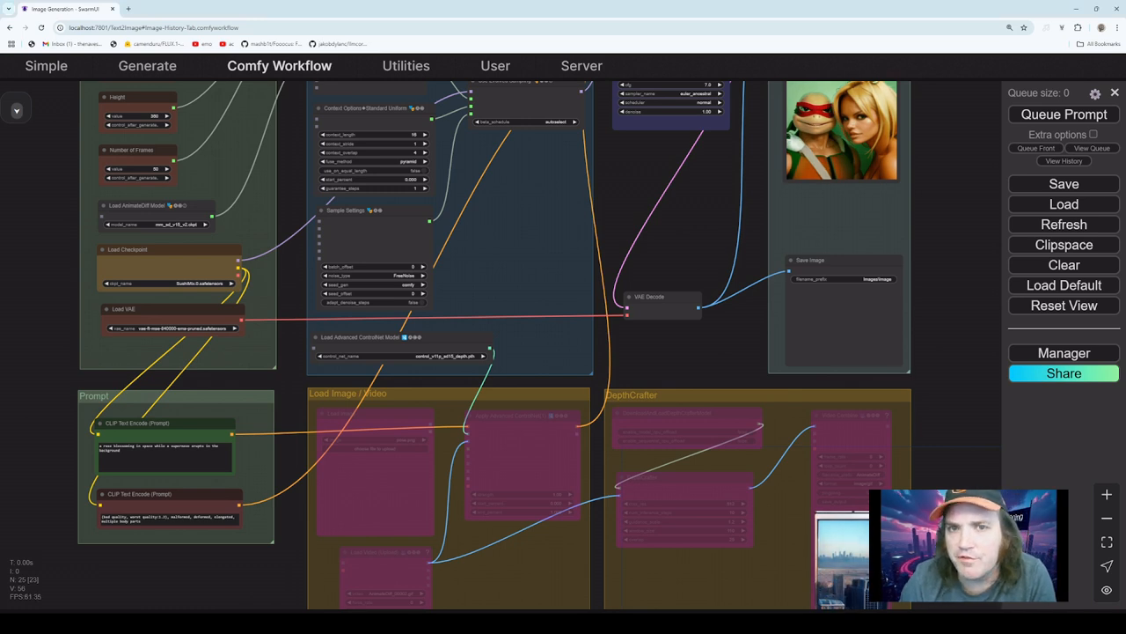
# - Load the SVD image-to-video workflow from the workflows folder under D:\Image\swarmUI
pyautogui.moveTo(716, 329); pyautogui.dragTo(727, 347)
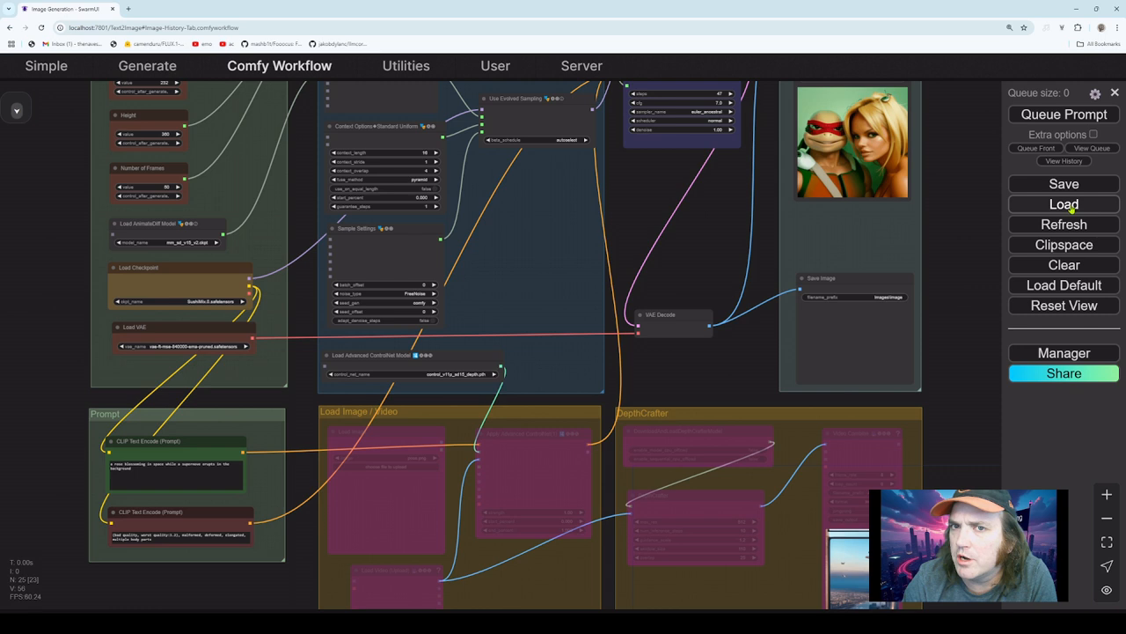
pyautogui.click(1072, 207)
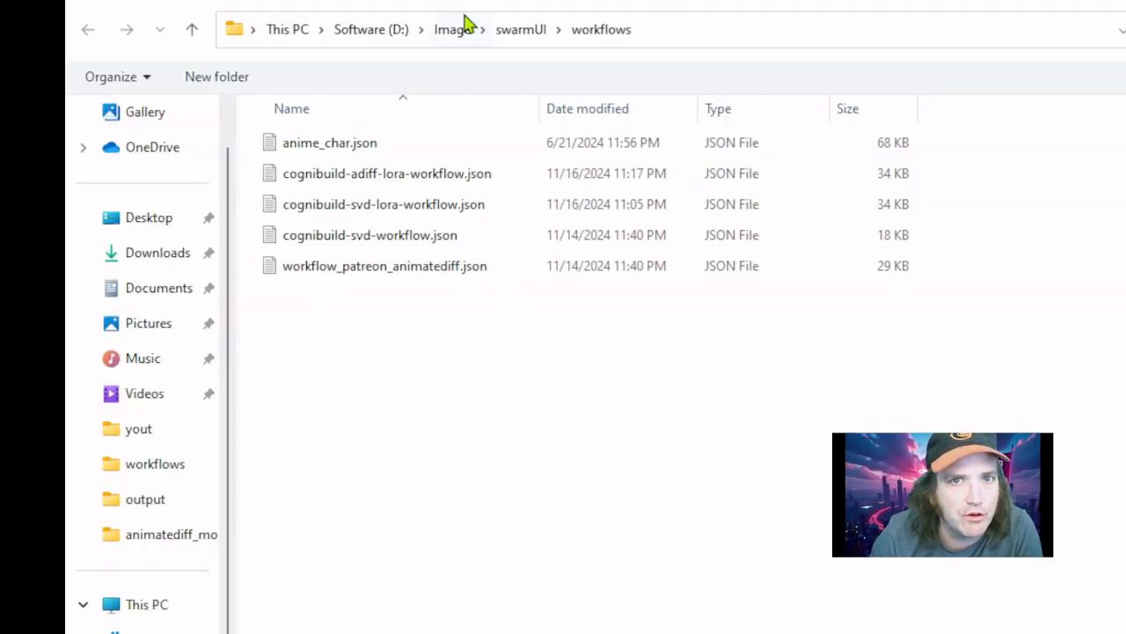
pyautogui.click(528, 32)
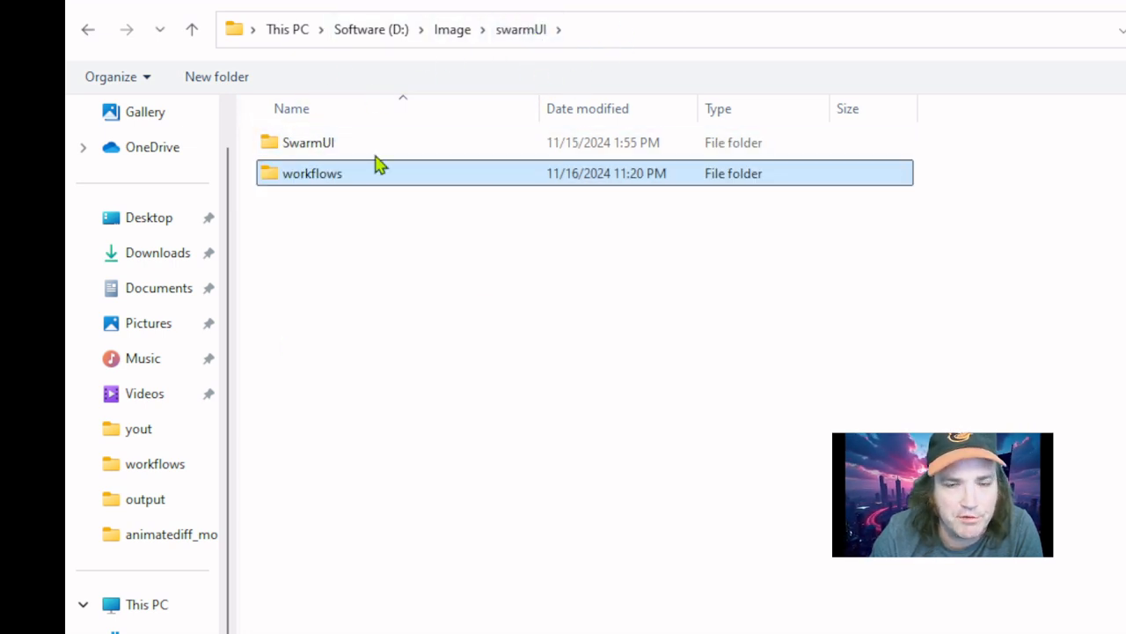
pyautogui.doubleClick(319, 185)
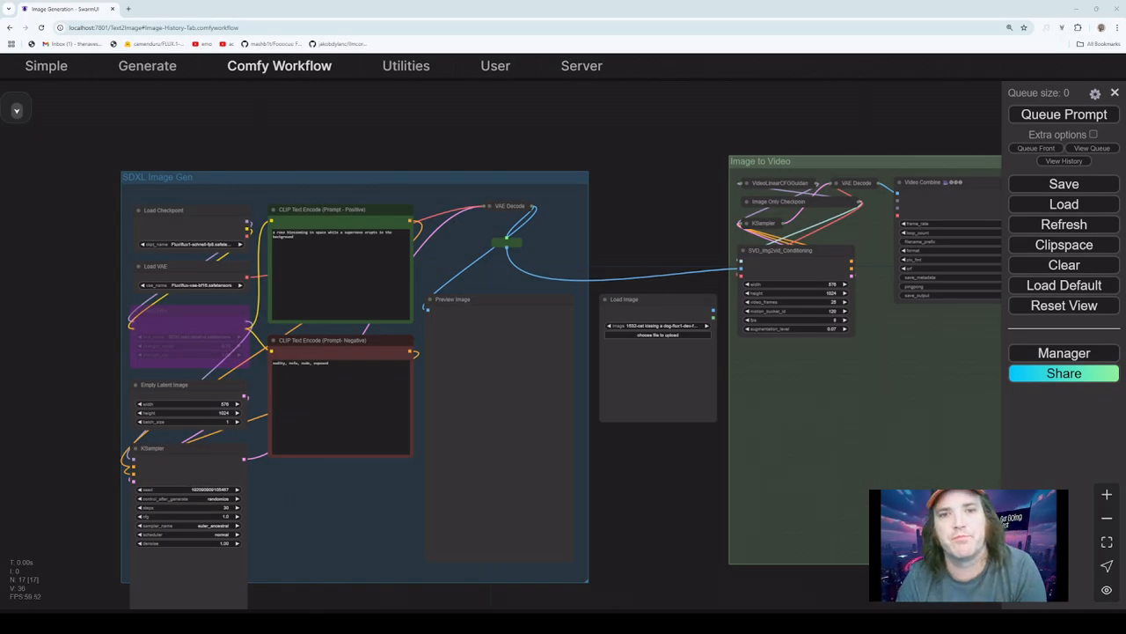
# - Examine the Load Checkpoint, Load VAE, bypassed Load LoRA and Empty Latent Image nodes in the SDXL Image Gen group
pyautogui.scroll(-3, 640, 463)
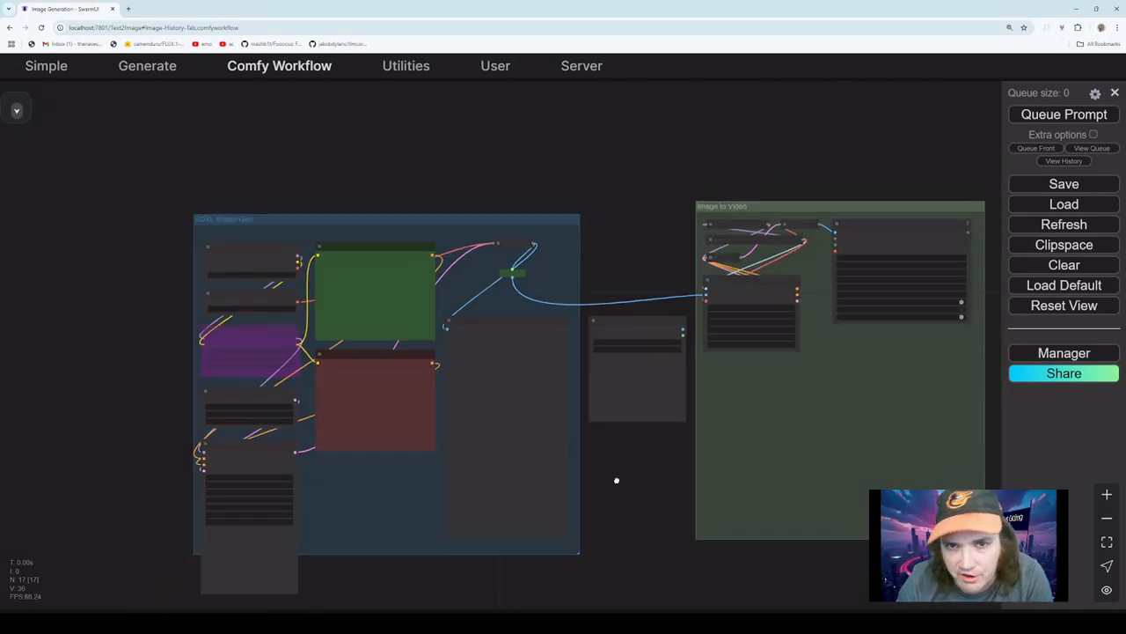
pyautogui.moveTo(616, 481); pyautogui.dragTo(556, 438)
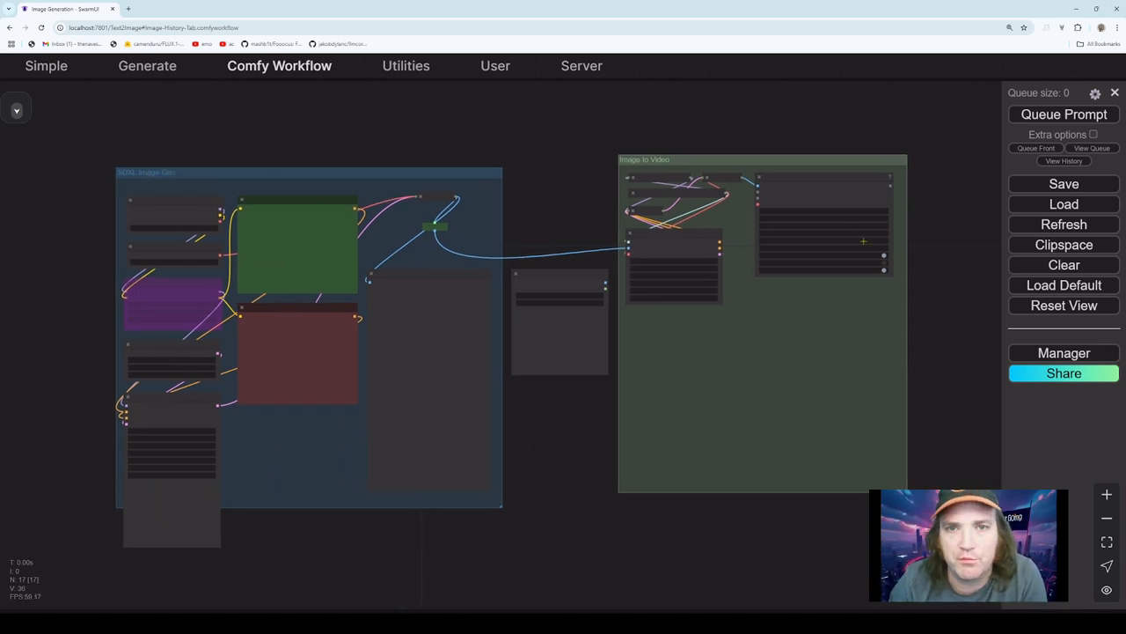
pyautogui.scroll(3, 626, 419)
pyautogui.moveTo(515, 427); pyautogui.dragTo(568, 387)
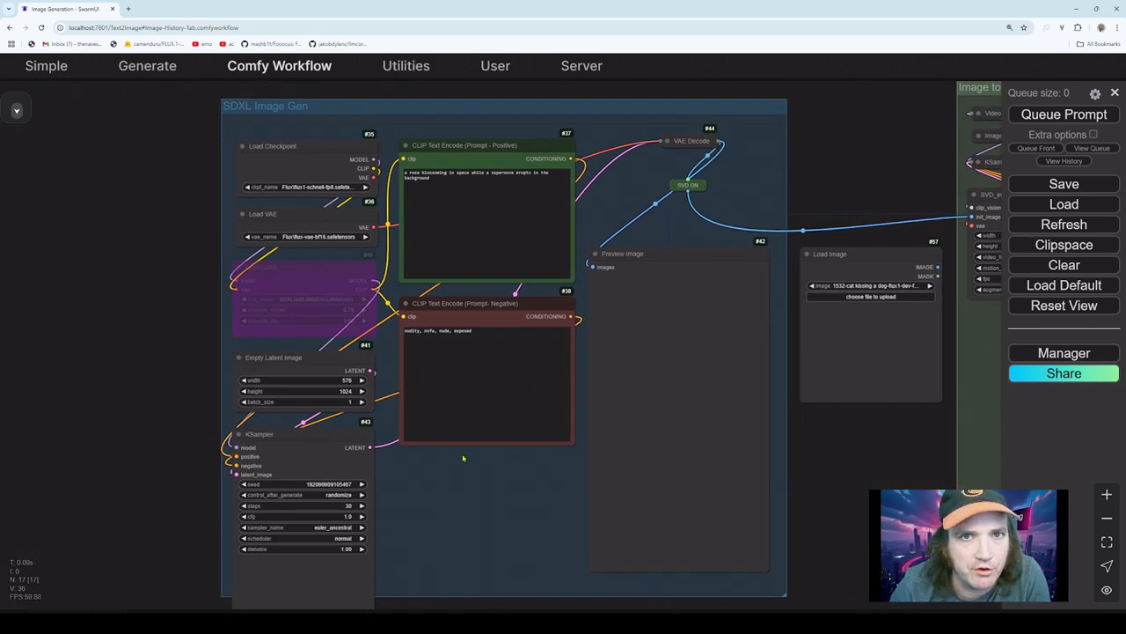
pyautogui.moveTo(463, 457); pyautogui.dragTo(493, 487)
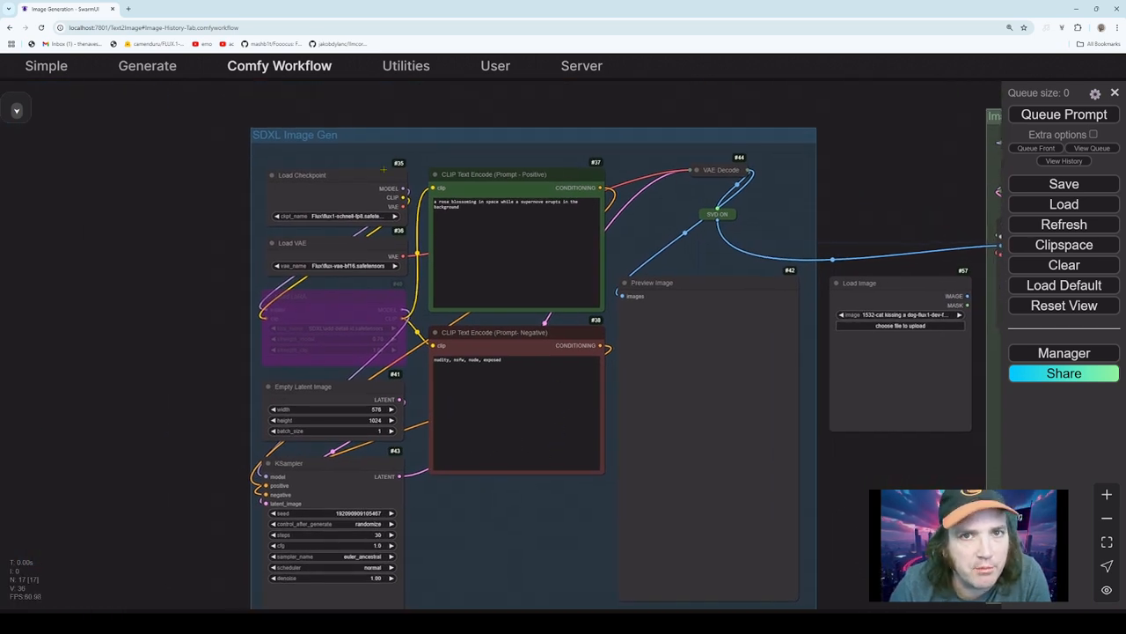
pyautogui.click(347, 175)
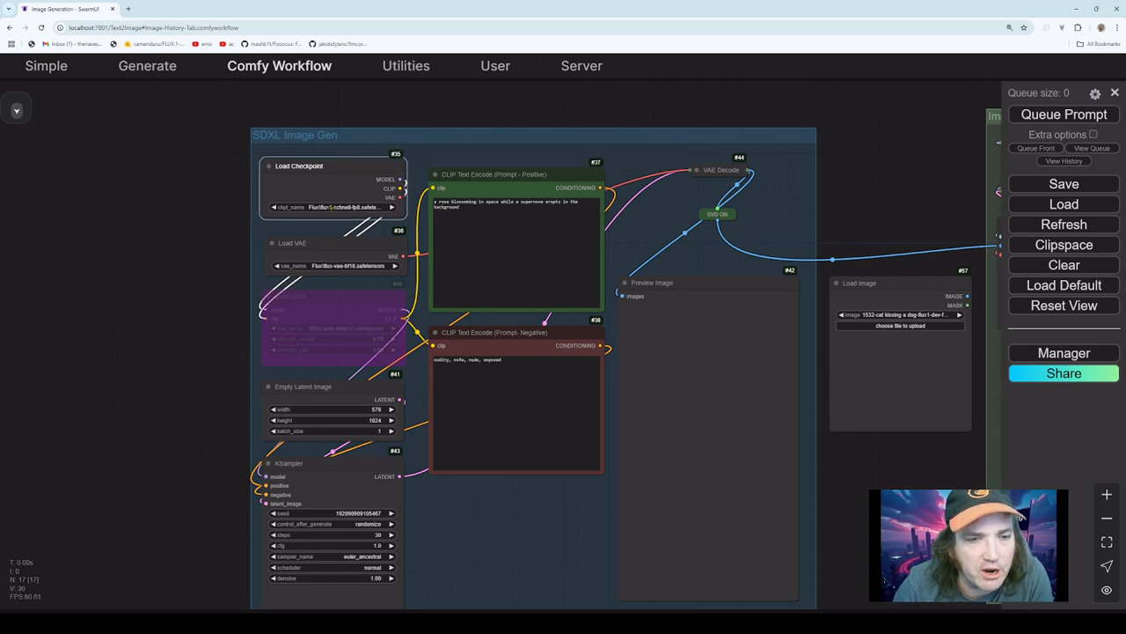
pyautogui.moveTo(326, 252)
pyautogui.mouseDown()
pyautogui.moveTo(313, 250)
pyautogui.moveTo(337, 237)
pyautogui.mouseUp()
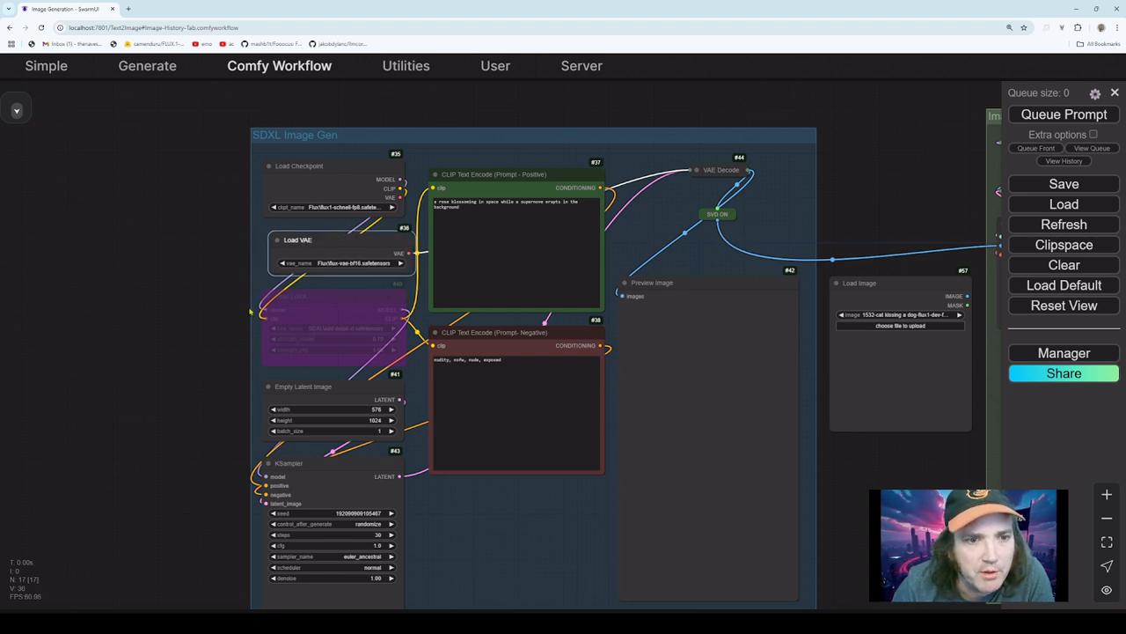
pyautogui.click(310, 297)
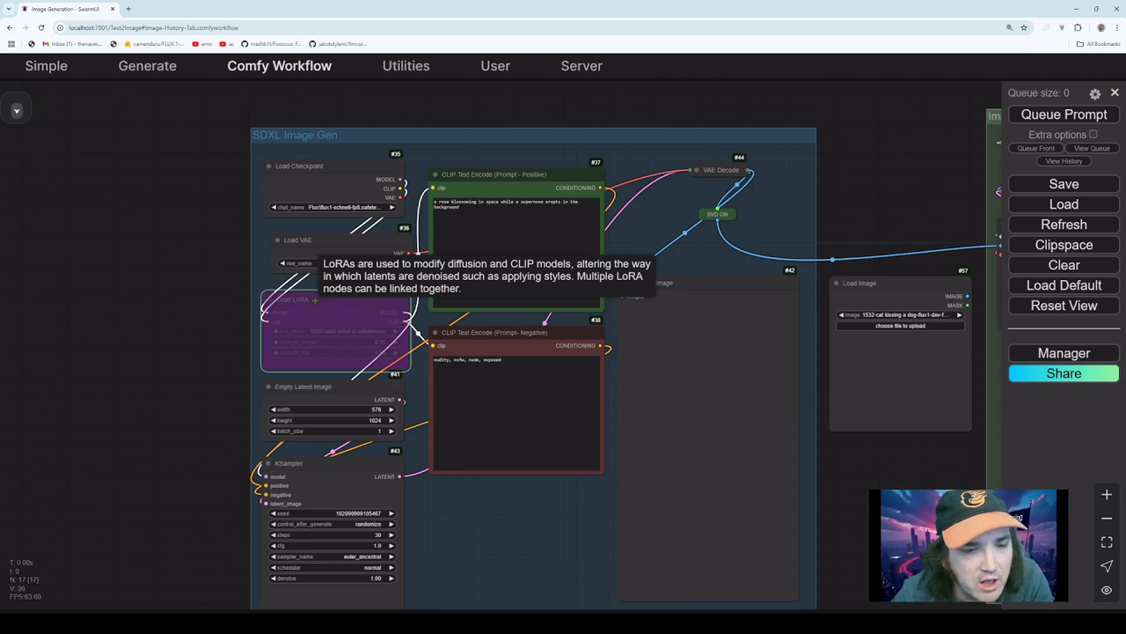
pyautogui.click(310, 399)
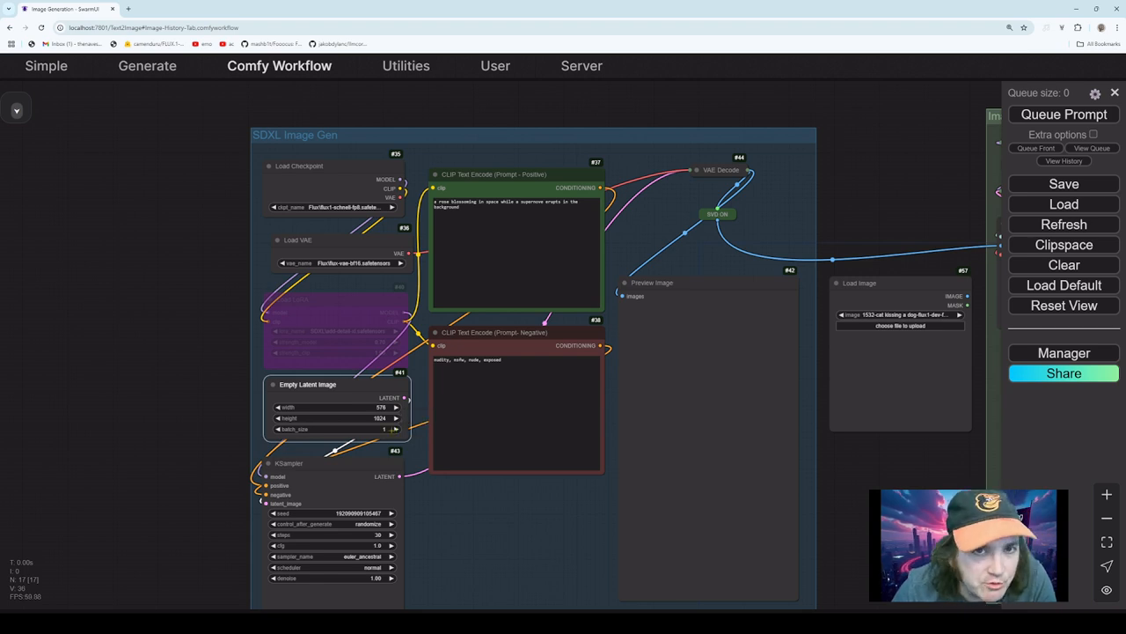
# - Move the Empty Latent Image node outside the SDXL Image Gen group, near the KSampler, and check the Load LoRA node's options
pyautogui.moveTo(312, 384); pyautogui.dragTo(68, 359)
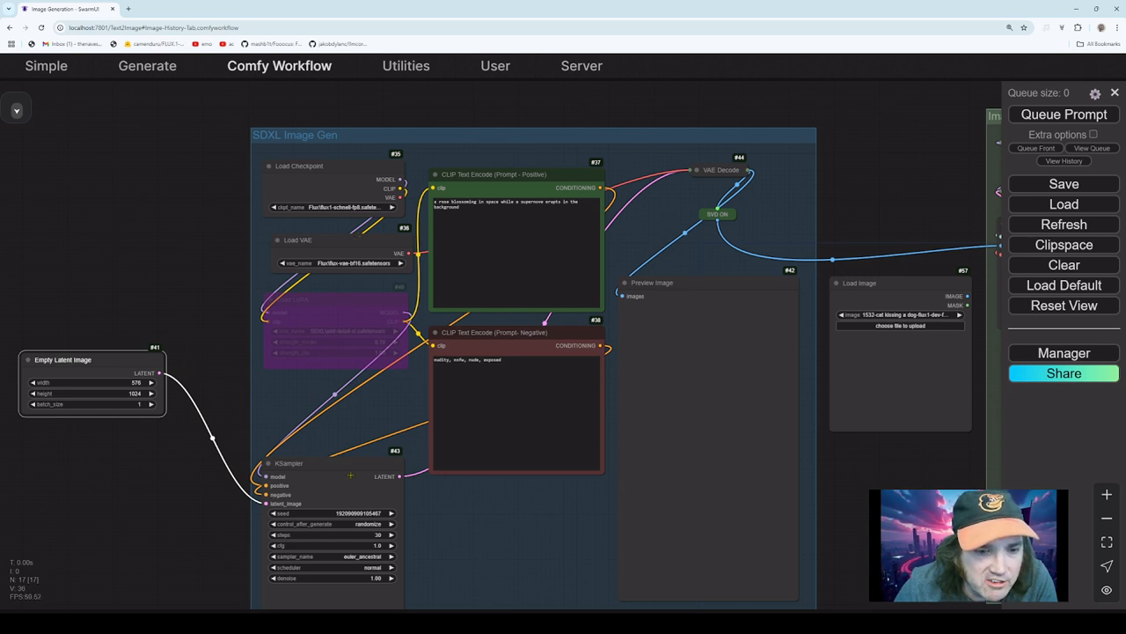
pyautogui.moveTo(355, 470); pyautogui.dragTo(361, 467)
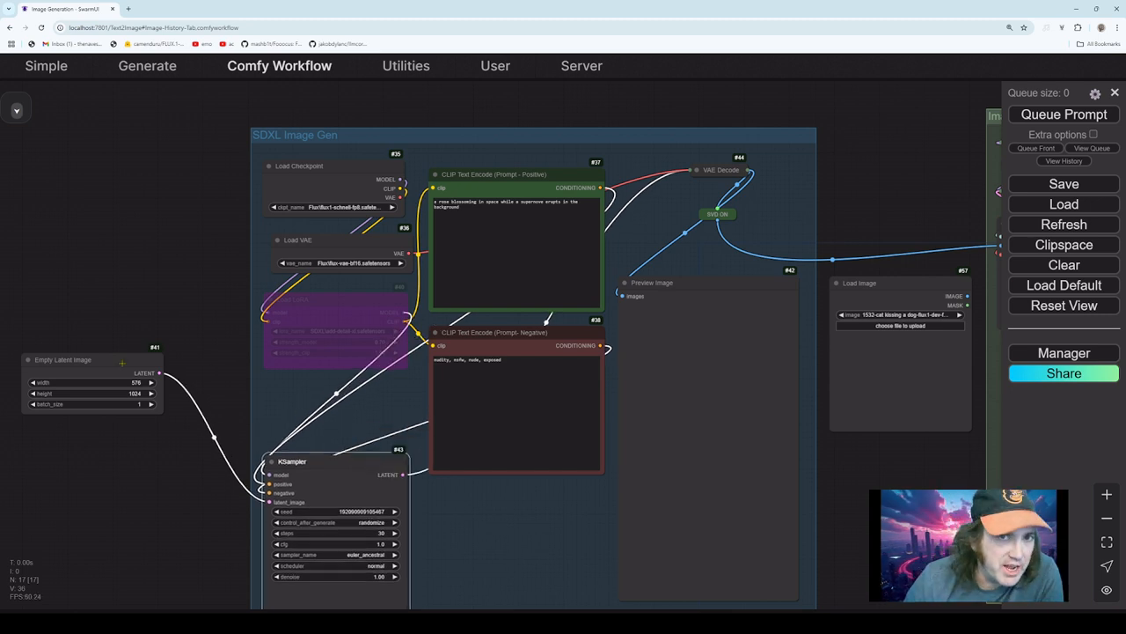
pyautogui.moveTo(122, 362); pyautogui.dragTo(174, 375)
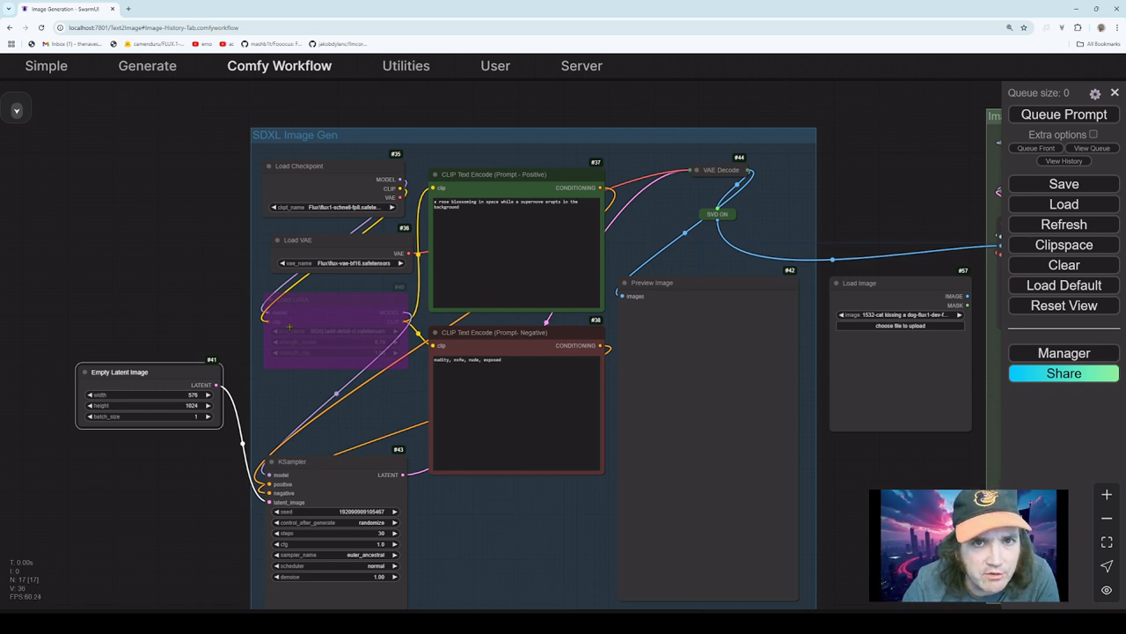
pyautogui.rightClick(316, 302)
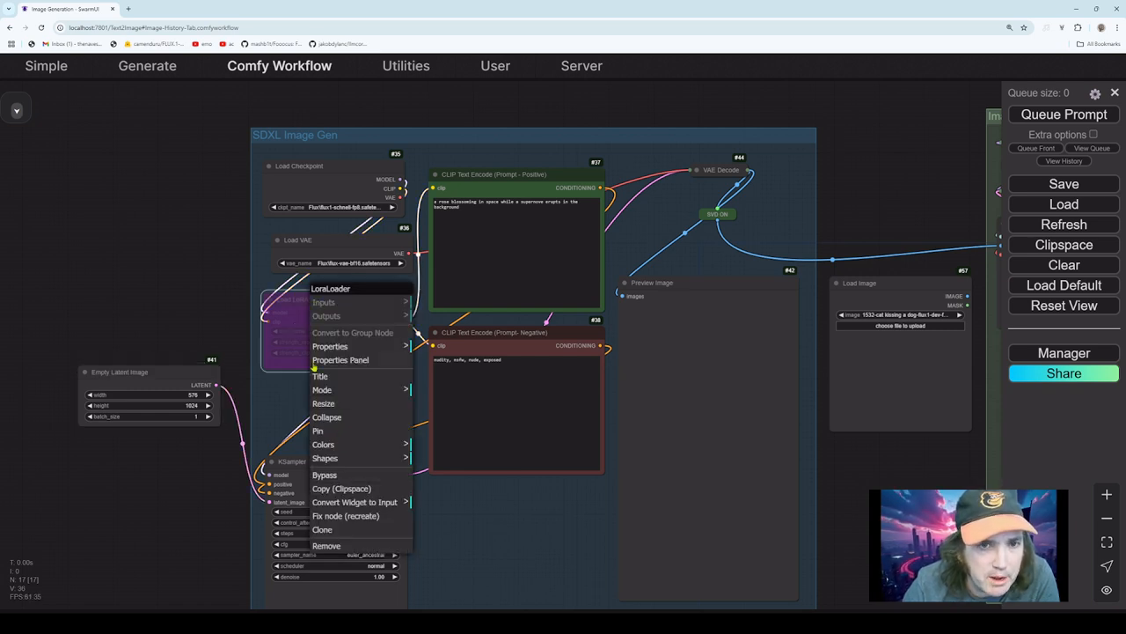
pyautogui.click(278, 390)
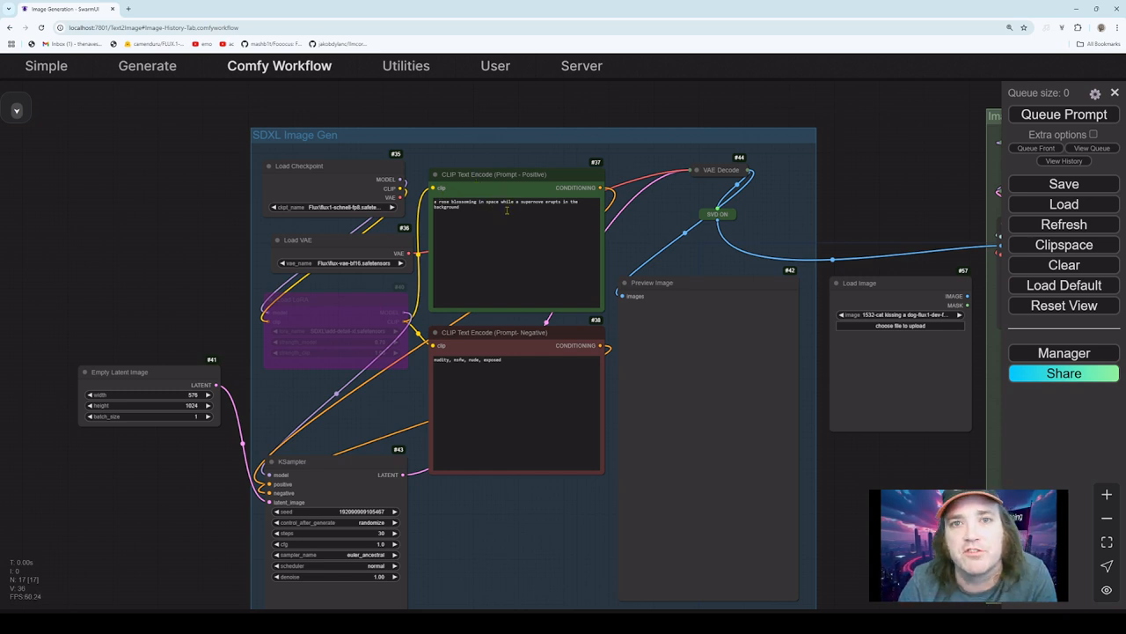
# - Review the positive prompt and append ", malformed, deformed, weird" to the negative prompt
pyautogui.moveTo(507, 209); pyautogui.dragTo(430, 201)
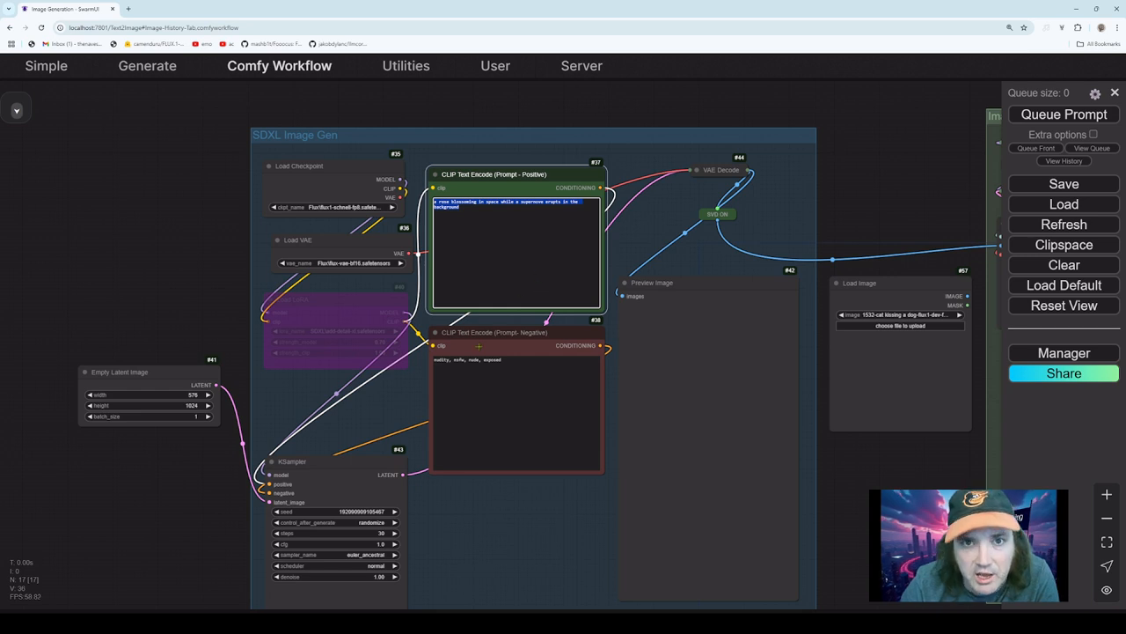
pyautogui.click(524, 364)
pyautogui.hotkey('ctrl', 'a')
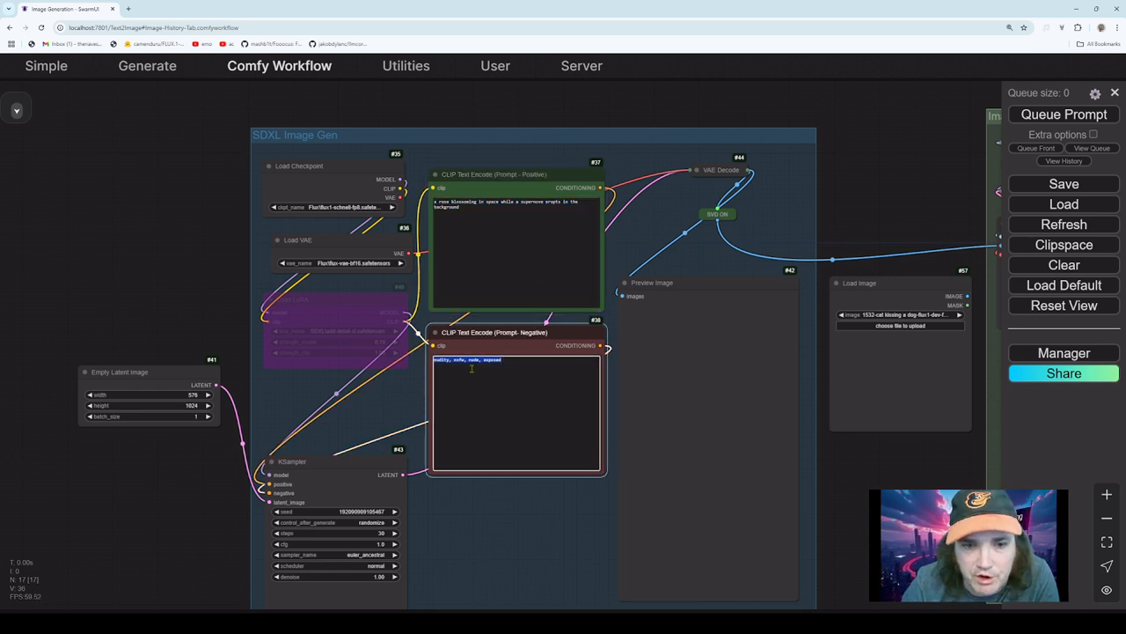
pyautogui.click(516, 364)
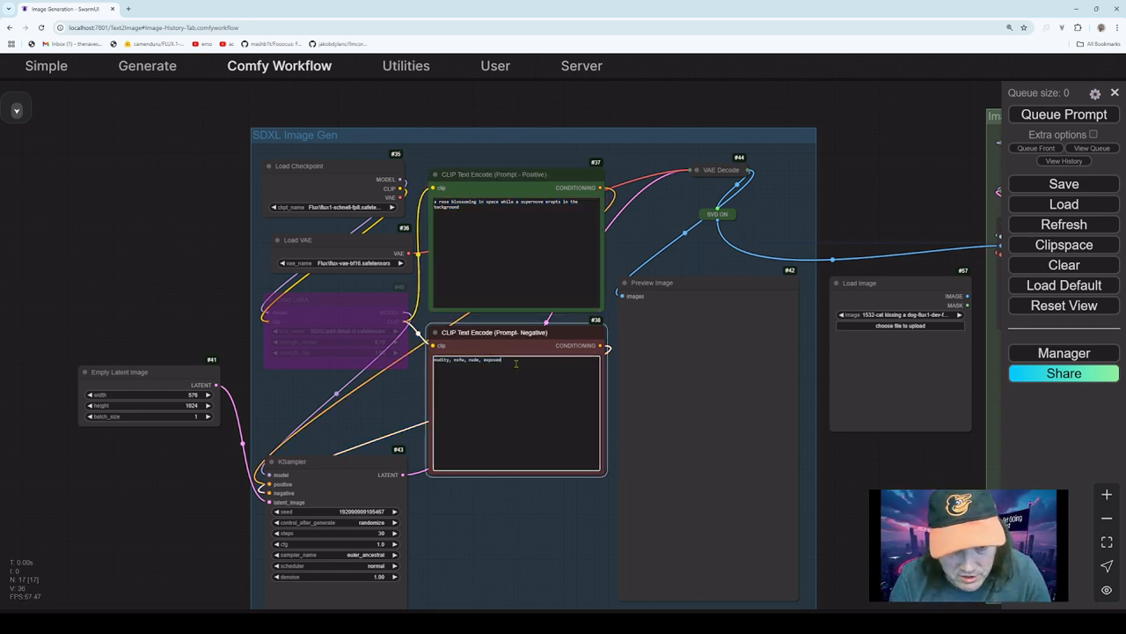
pyautogui.write(', m')
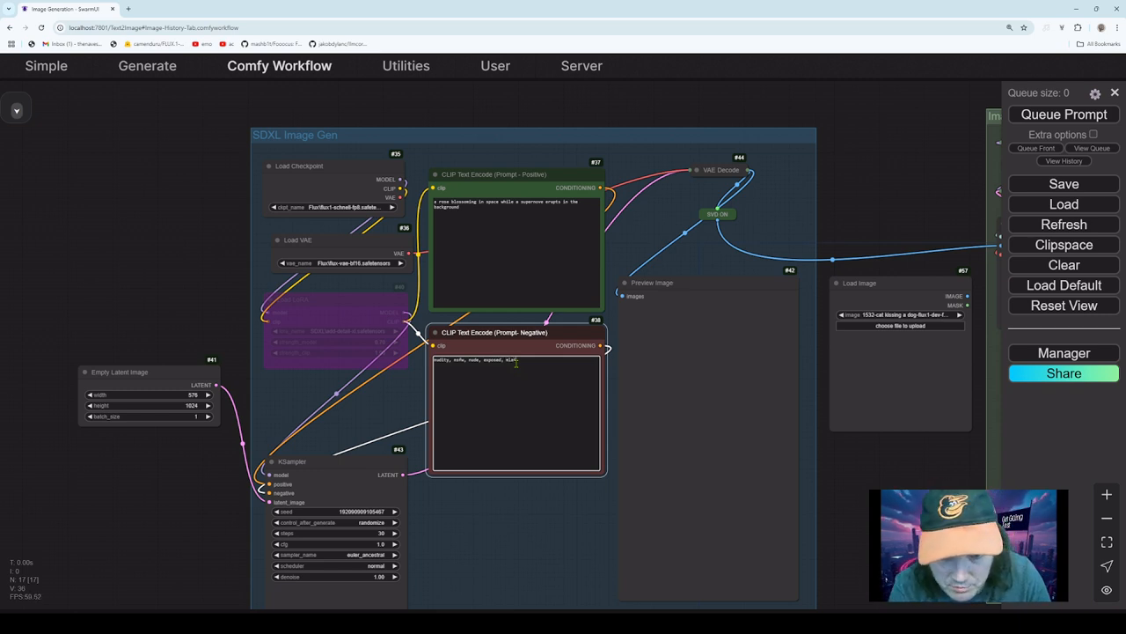
pyautogui.write('alformed, ')
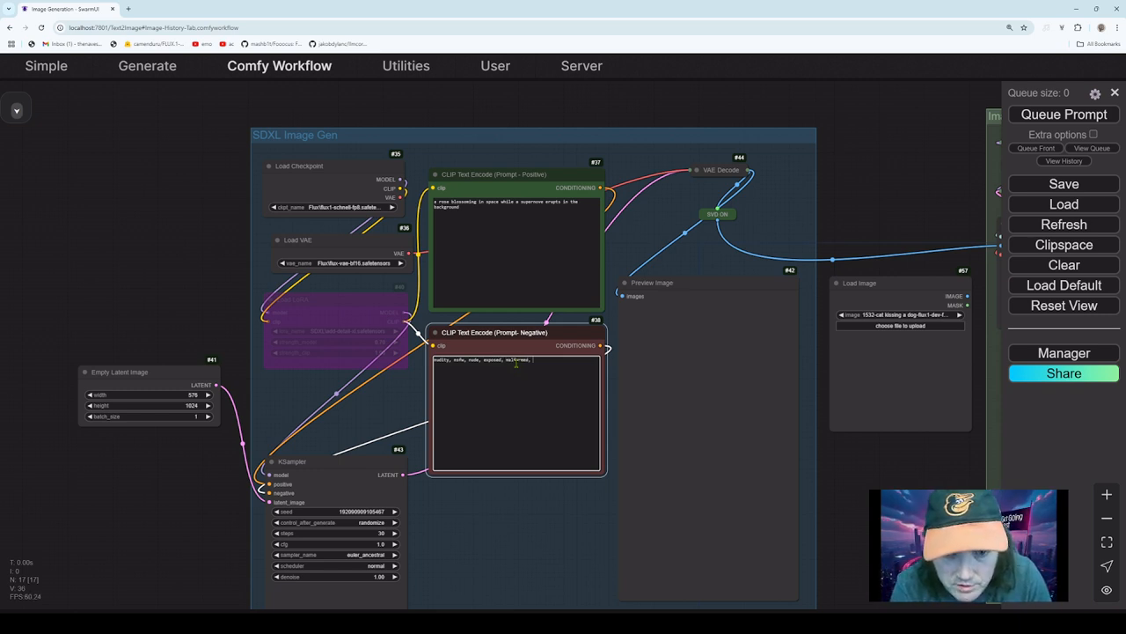
pyautogui.write('deformed, weird')
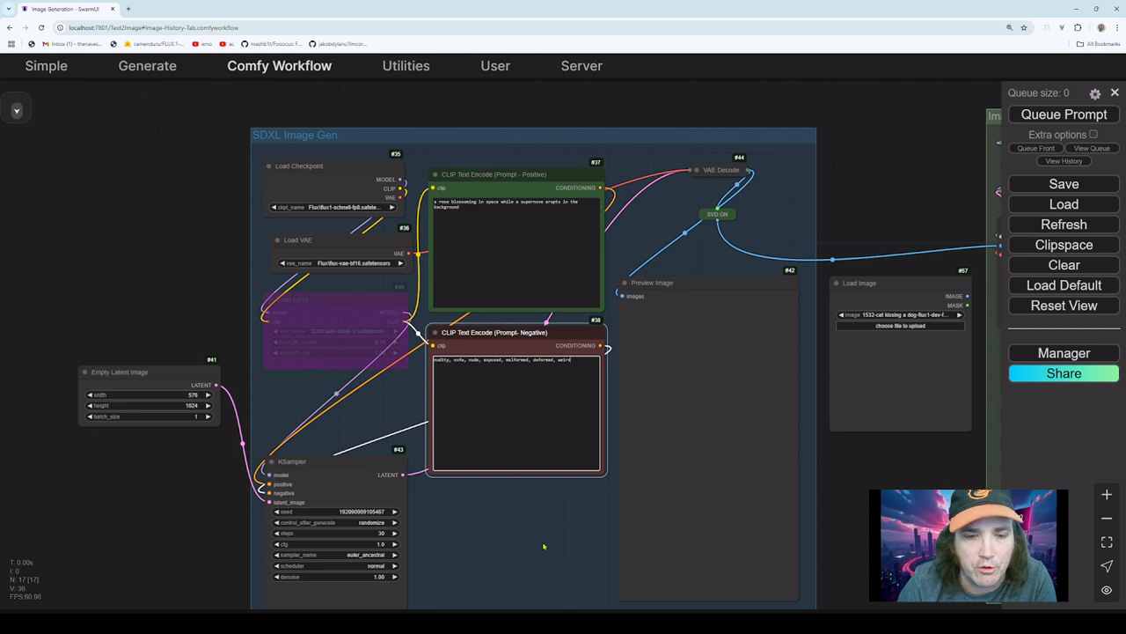
# - Nudge the KSampler slightly upward and bring the Empty Latent Image node closer to it
pyautogui.moveTo(543, 547); pyautogui.dragTo(547, 518)
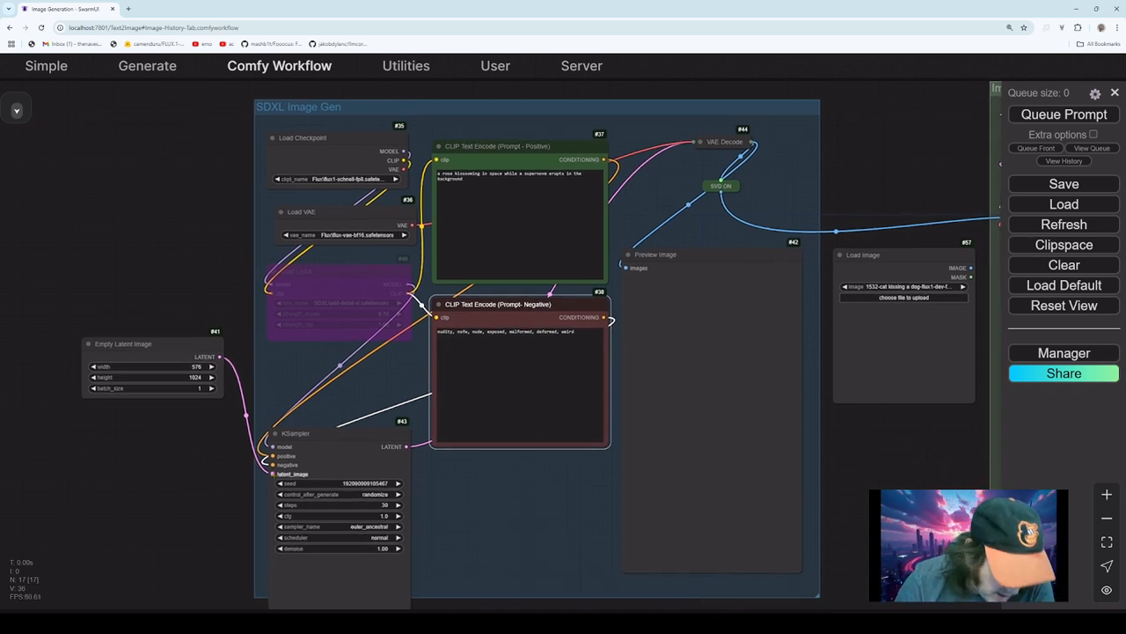
pyautogui.moveTo(316, 436)
pyautogui.mouseDown()
pyautogui.moveTo(483, 491)
pyautogui.moveTo(528, 490)
pyautogui.moveTo(343, 440)
pyautogui.moveTo(330, 369)
pyautogui.moveTo(315, 428)
pyautogui.mouseUp()
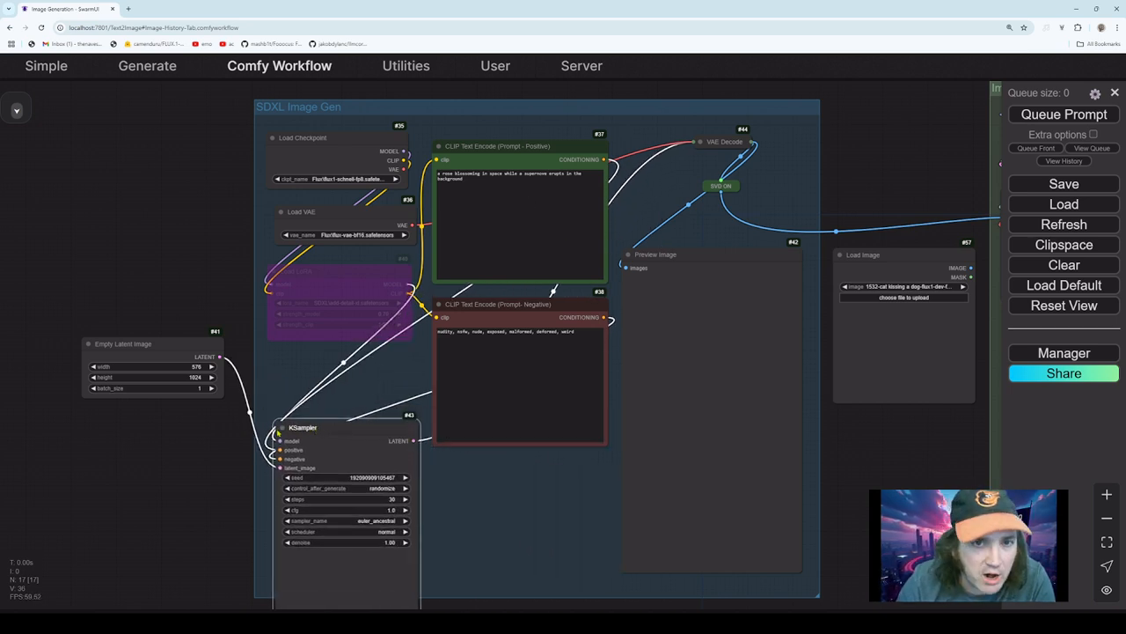
pyautogui.moveTo(153, 346); pyautogui.dragTo(194, 359)
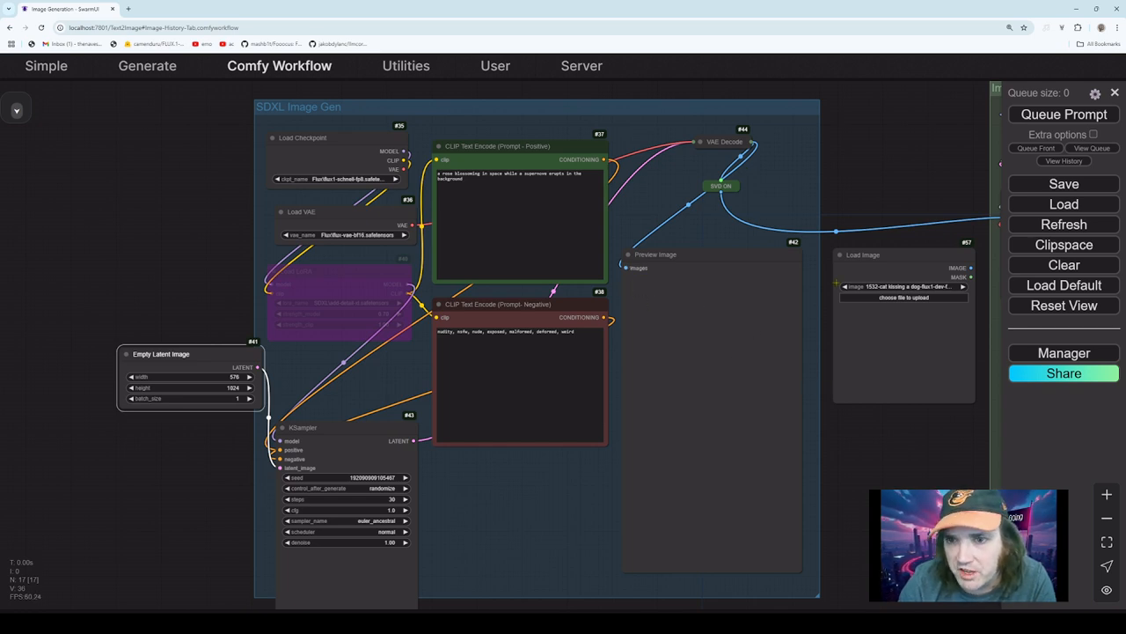
# - In the Image to Video group, move SVD_img2vid_Conditioning below Video Combine and space the KSampler and Image Only Checkpoint Loader apart
pyautogui.moveTo(784, 163); pyautogui.dragTo(412, 207)
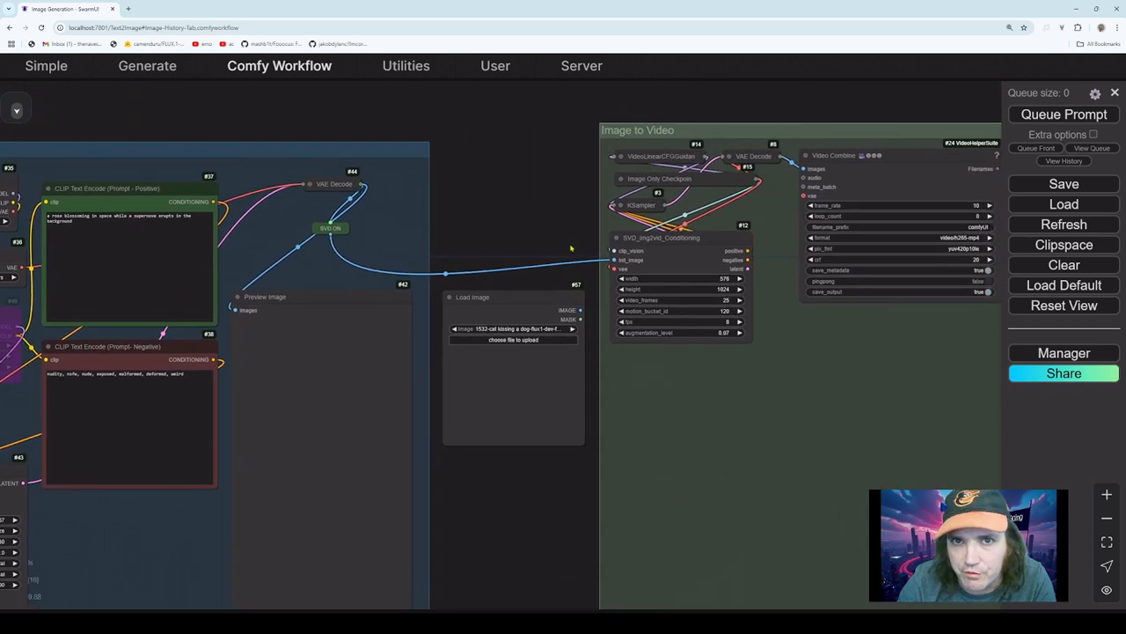
pyautogui.moveTo(650, 242); pyautogui.dragTo(883, 368)
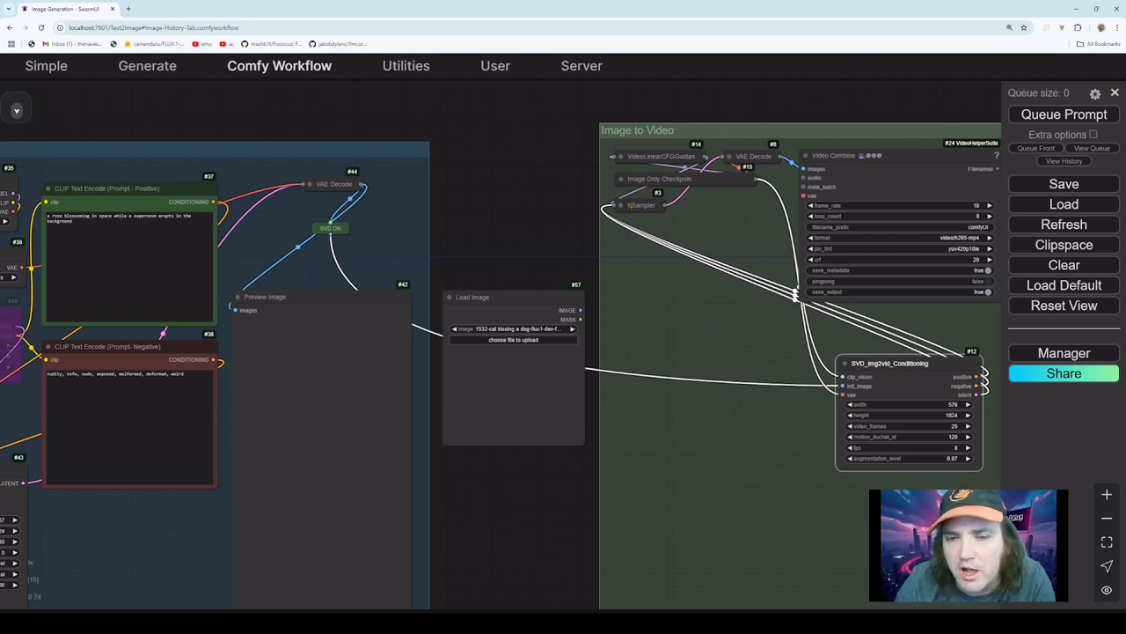
pyautogui.moveTo(631, 205); pyautogui.dragTo(649, 255)
pyautogui.moveTo(648, 180); pyautogui.dragTo(642, 200)
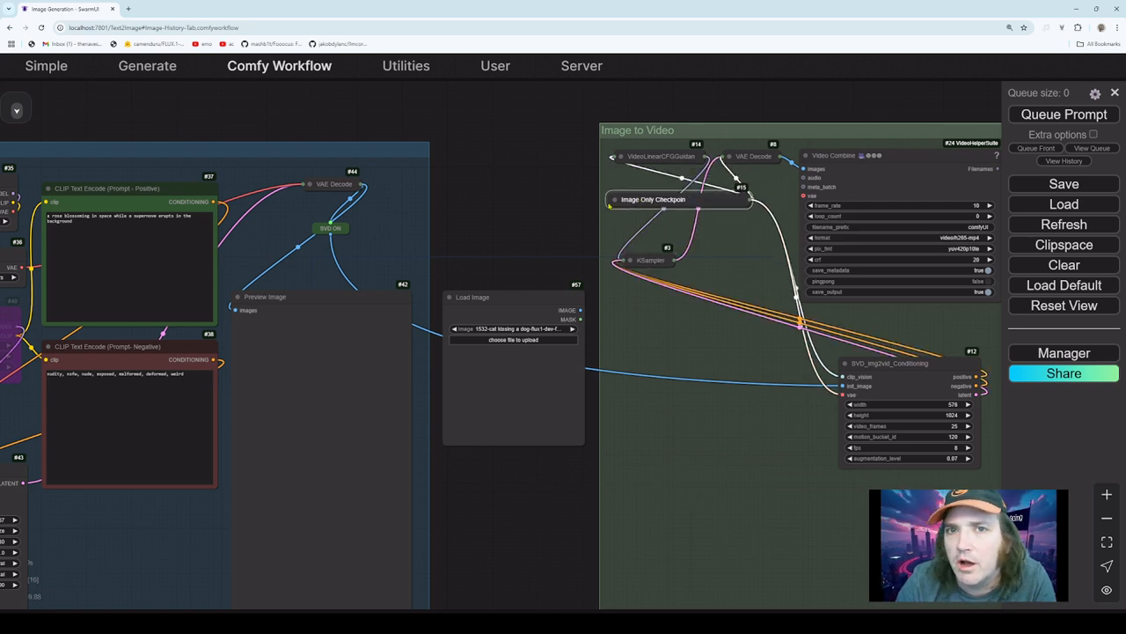
pyautogui.moveTo(629, 200); pyautogui.dragTo(625, 188)
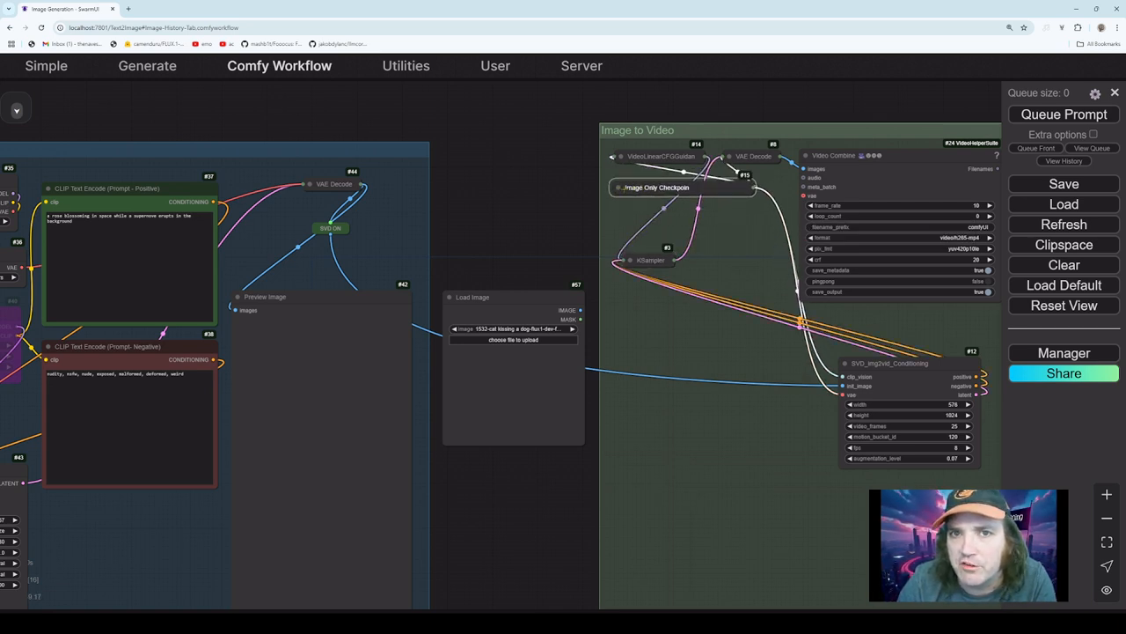
# - Expand the Image Only Checkpoint Loader and VideoLinearCFGGuidance nodes, placing the loader above Load Image and the guidance node atop the Image to Video group
pyautogui.click(617, 188)
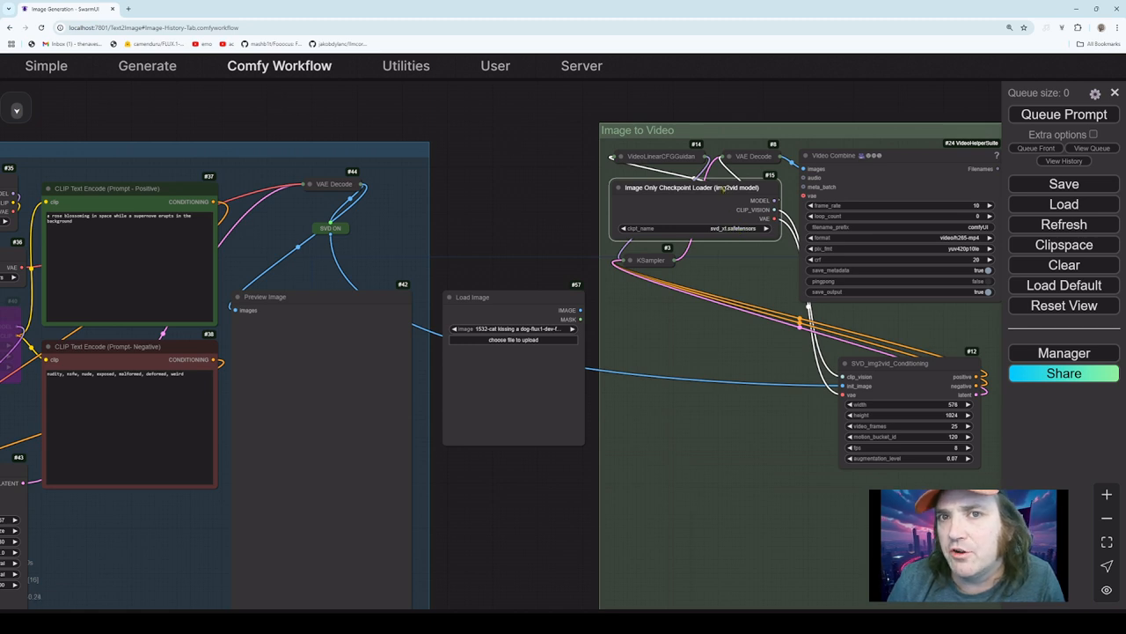
pyautogui.moveTo(724, 188); pyautogui.dragTo(671, 166)
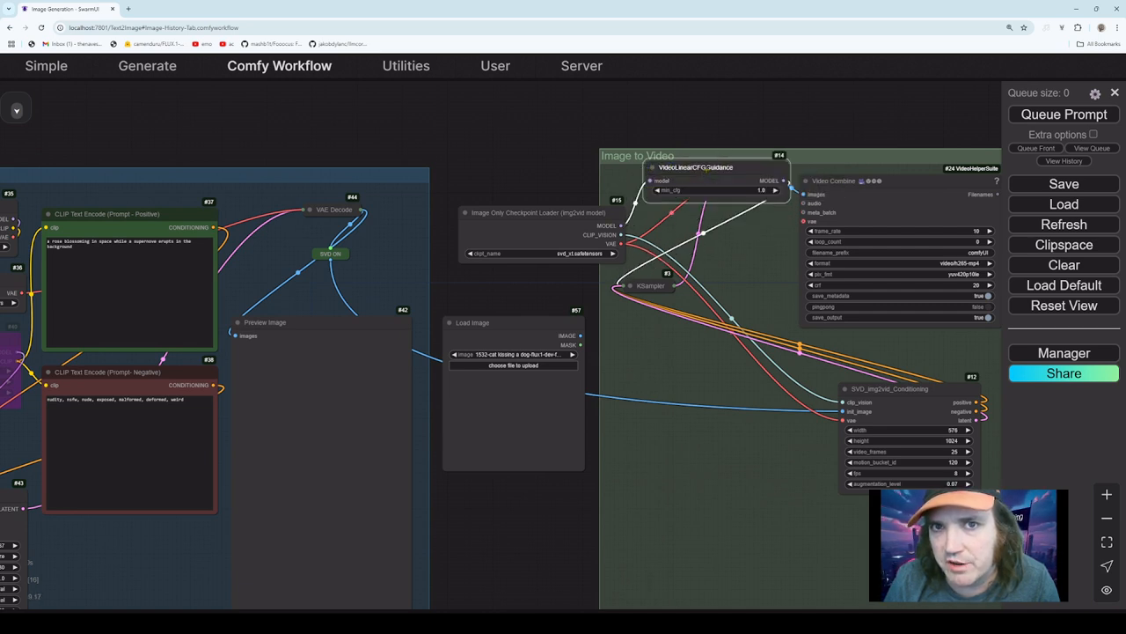
pyautogui.hotkey('alt', 'c')
pyautogui.moveTo(675, 166); pyautogui.dragTo(679, 155)
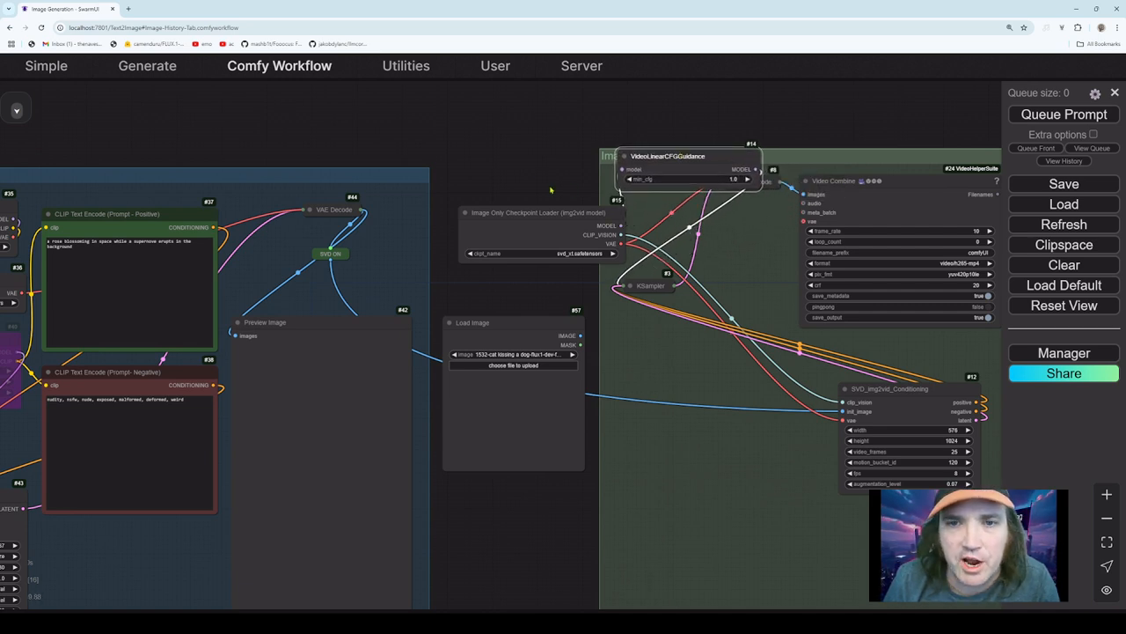
# - Collapse VideoLinearCFGGuidance and the Image Only Checkpoint Loader, placing the loader just below the guidance node in the Image to Video group
pyautogui.moveTo(555, 179); pyautogui.dragTo(758, 115)
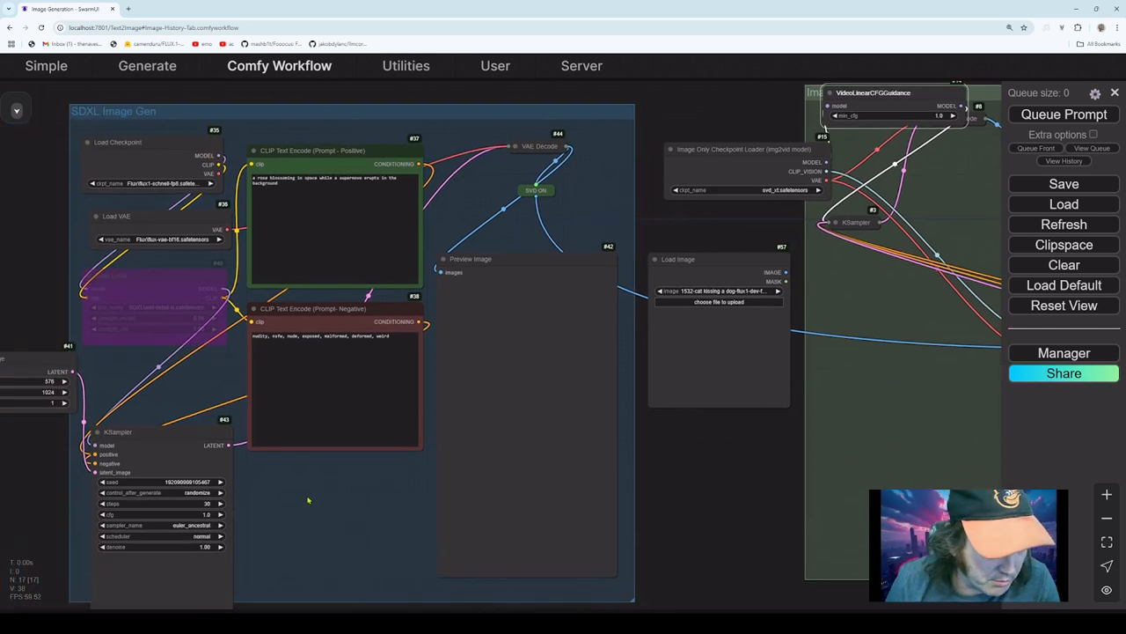
pyautogui.moveTo(307, 499); pyautogui.dragTo(387, 446)
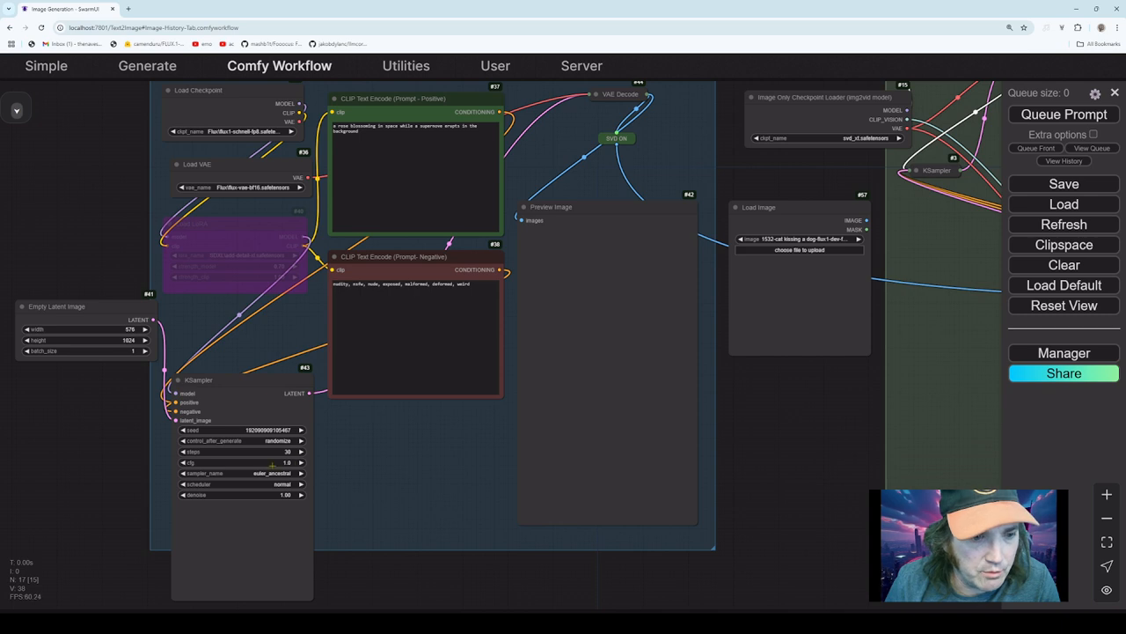
pyautogui.moveTo(684, 214); pyautogui.dragTo(499, 300)
pyautogui.moveTo(658, 197); pyautogui.dragTo(612, 209)
pyautogui.click(542, 197)
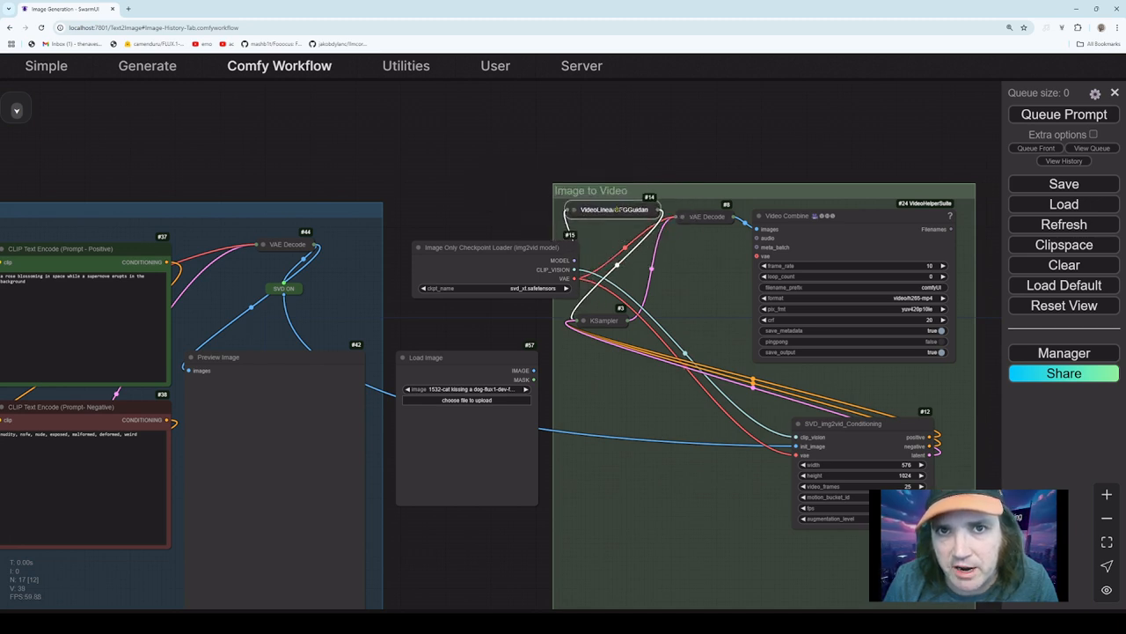
pyautogui.click(436, 250)
pyautogui.hotkey('alt', 'c')
pyautogui.moveTo(475, 247); pyautogui.dragTo(609, 258)
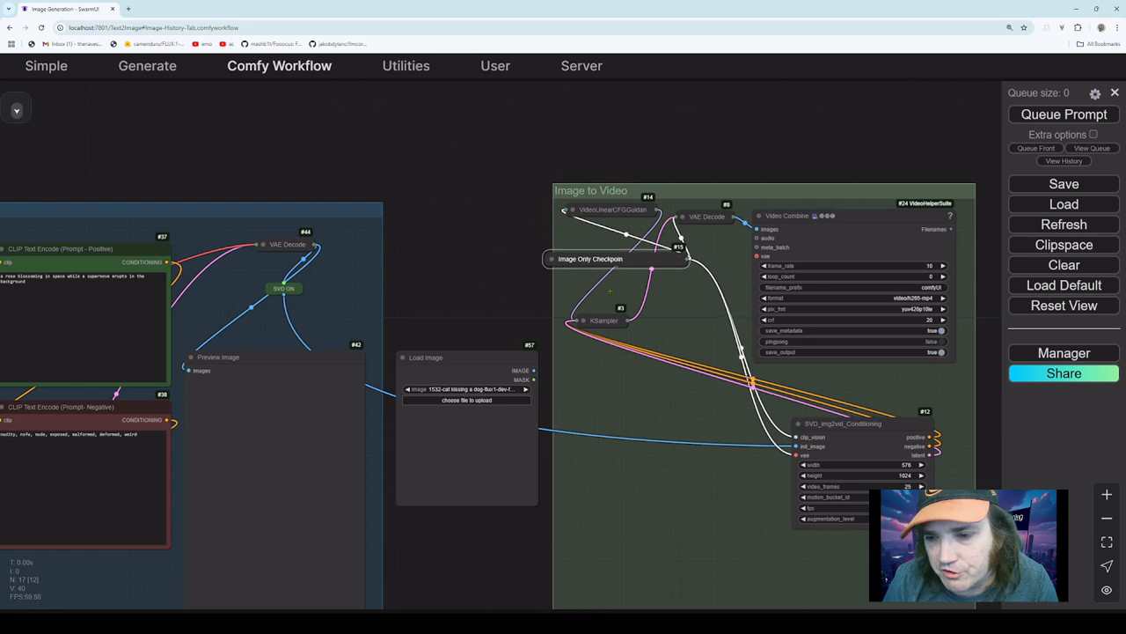
# - Expand the Image to Video KSampler to view its settings, collapse it slightly further right, and place SVD_img2vid_Conditioning directly below it
pyautogui.moveTo(847, 433); pyautogui.dragTo(679, 495)
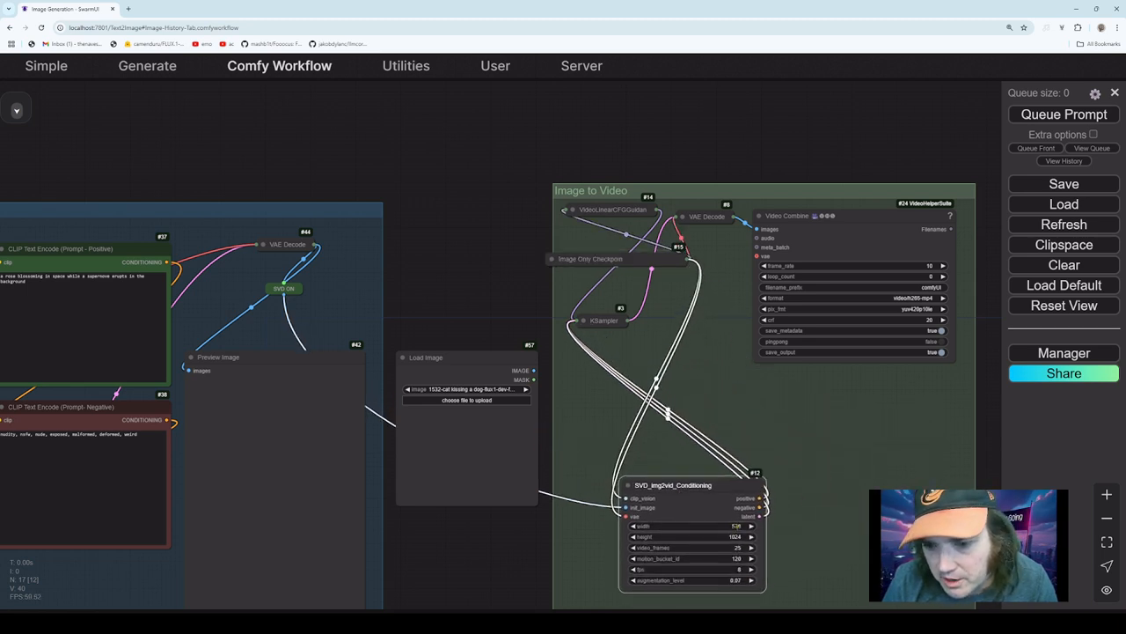
pyautogui.click(604, 320)
pyautogui.hotkey('alt', 'c')
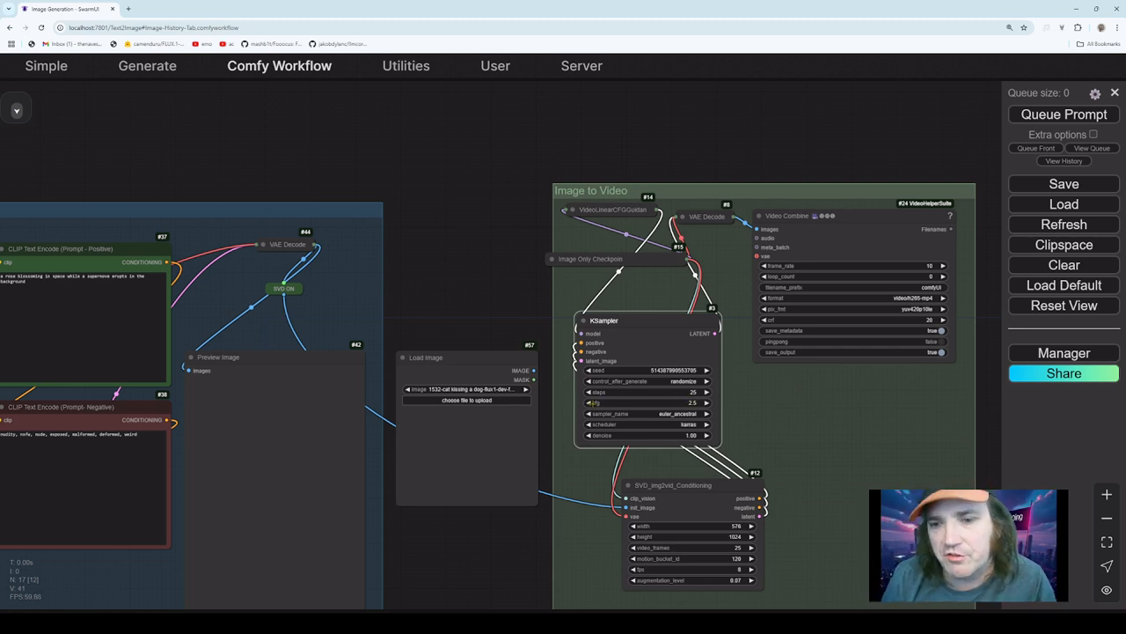
pyautogui.moveTo(694, 317); pyautogui.dragTo(663, 321)
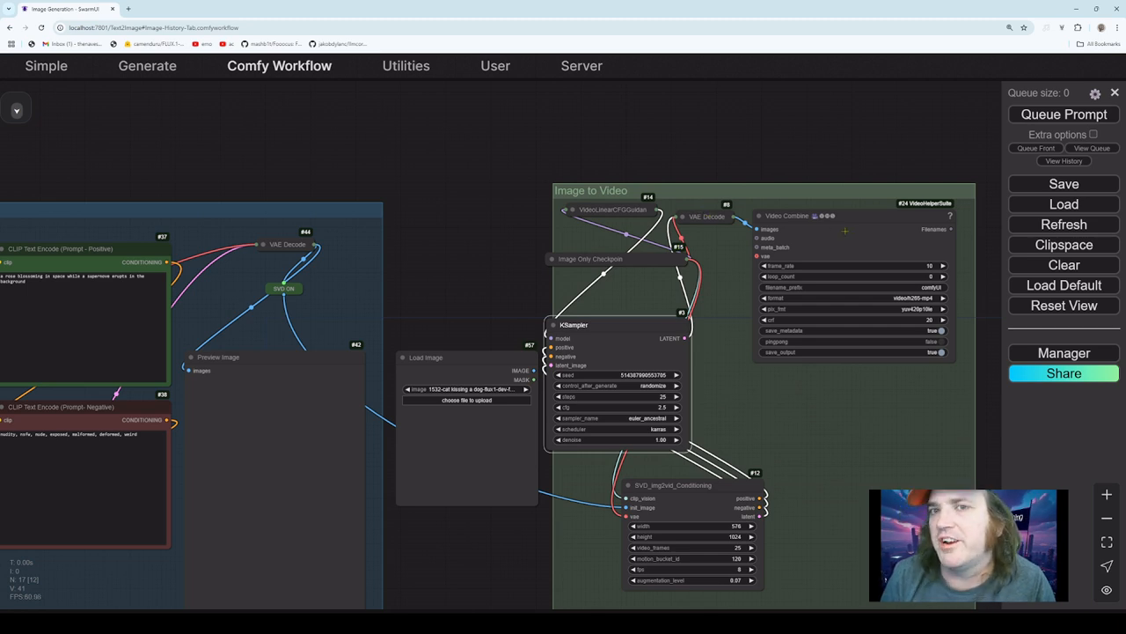
pyautogui.moveTo(620, 326); pyautogui.dragTo(677, 313)
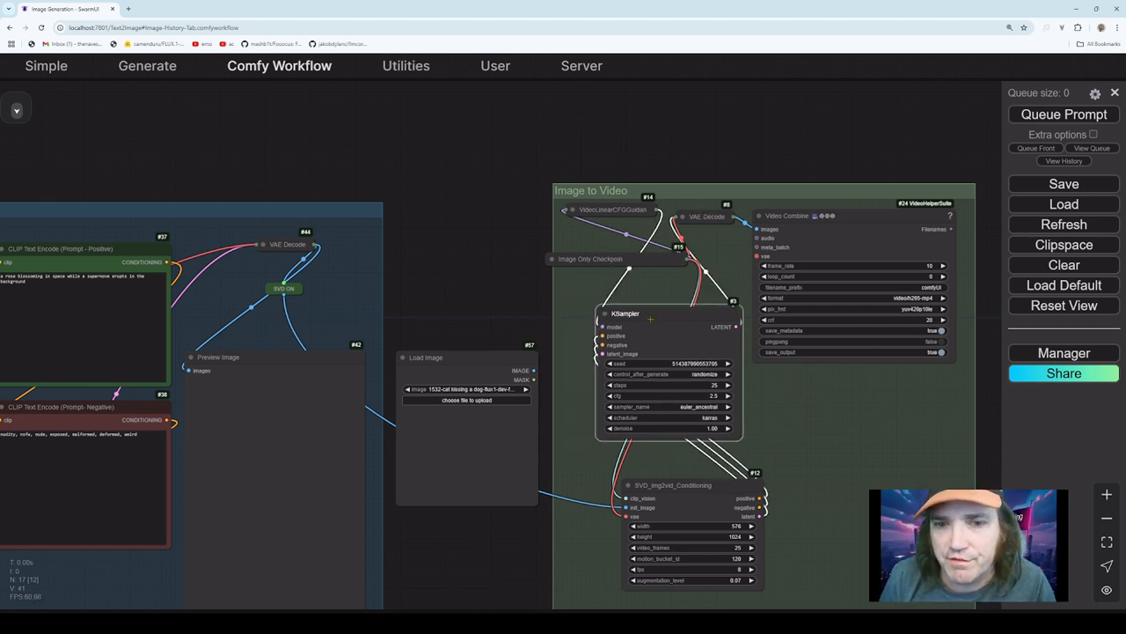
pyautogui.click(612, 311)
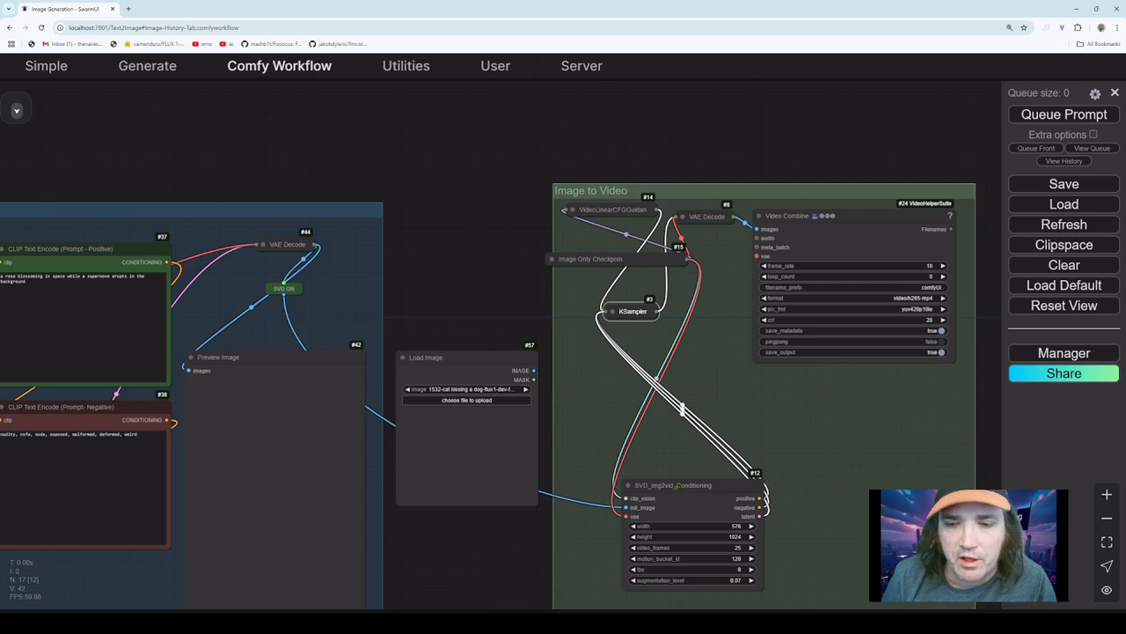
pyautogui.moveTo(678, 485); pyautogui.dragTo(642, 383)
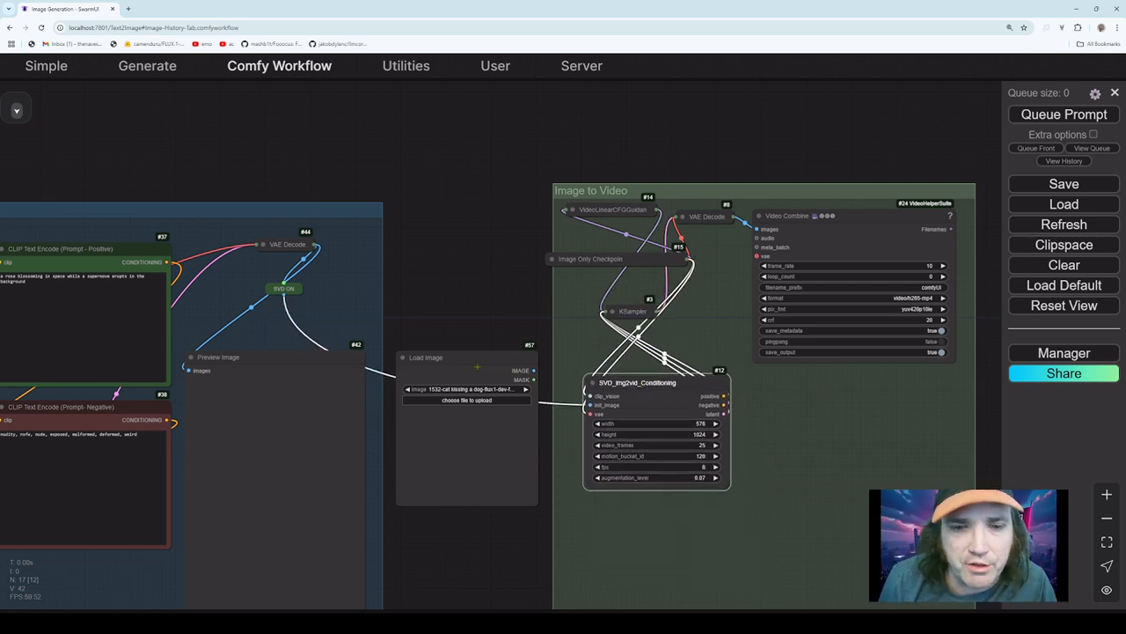
# - Move Load Image up beside the Image to Video group and connect its IMAGE output to the init_image input of SVD_img2vid_Conditioning
pyautogui.moveTo(468, 361); pyautogui.dragTo(475, 214)
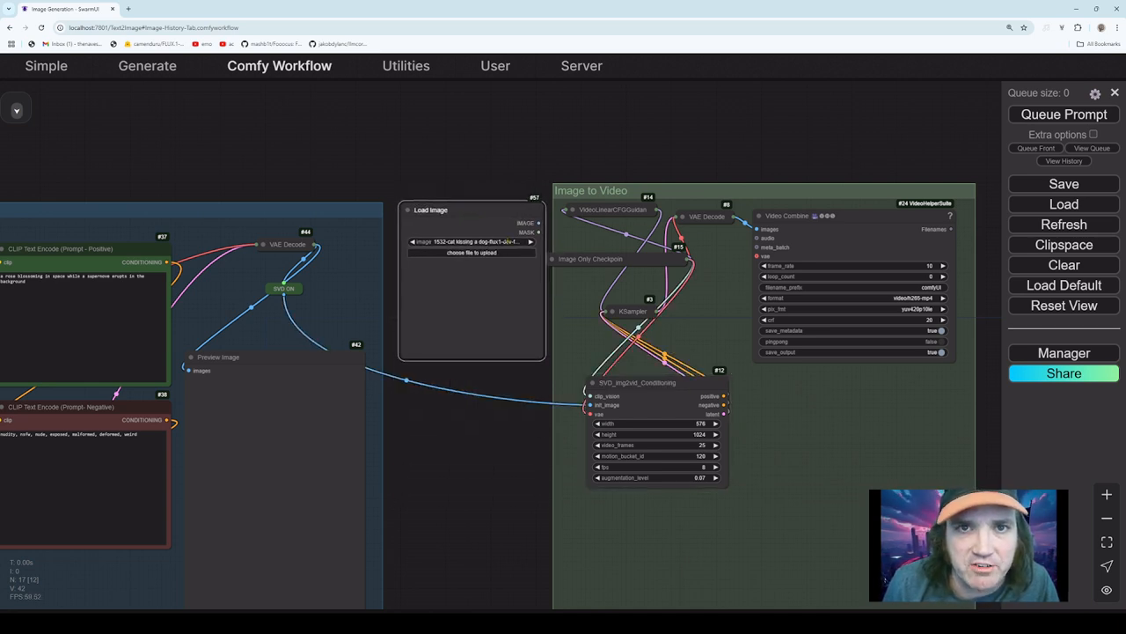
pyautogui.moveTo(218, 208); pyautogui.dragTo(314, 199)
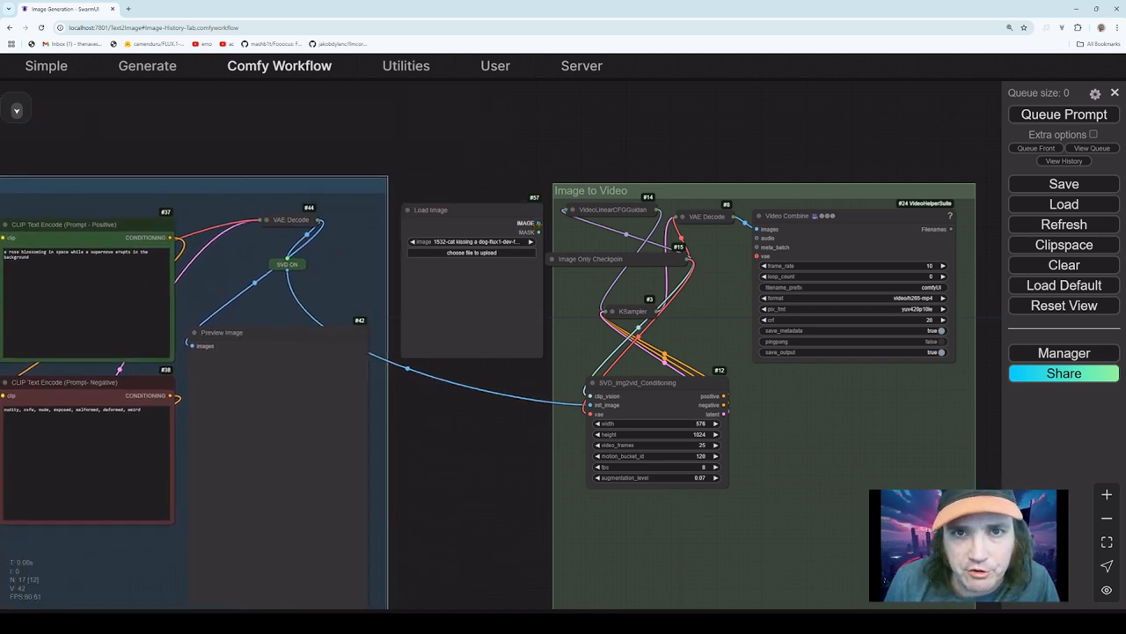
pyautogui.moveTo(539, 223); pyautogui.dragTo(588, 406)
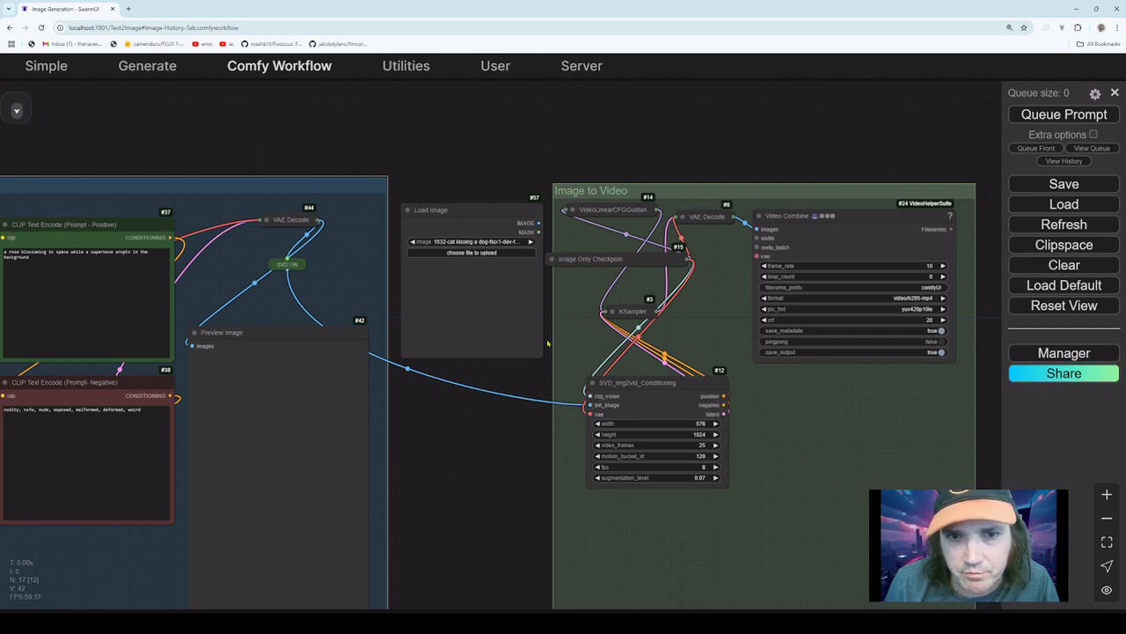
pyautogui.moveTo(538, 223); pyautogui.dragTo(588, 405)
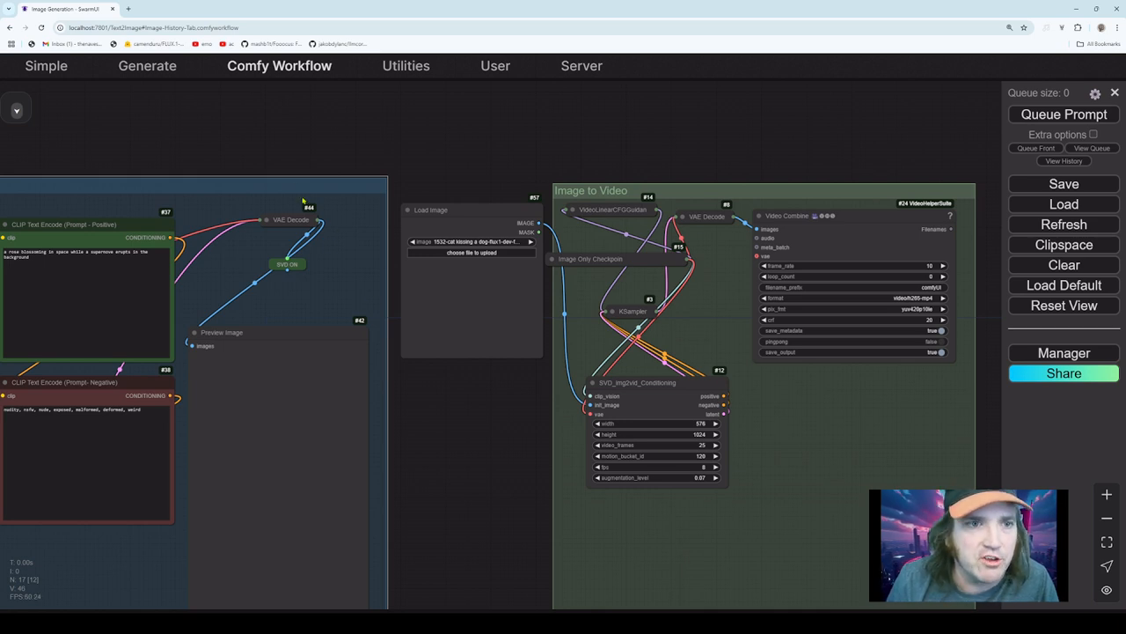
# - Move the SDXL Image Gen group up against the Image to Video group and briefly bypass its Load Checkpoint node before re-enabling it
pyautogui.moveTo(161, 190); pyautogui.dragTo(337, 167)
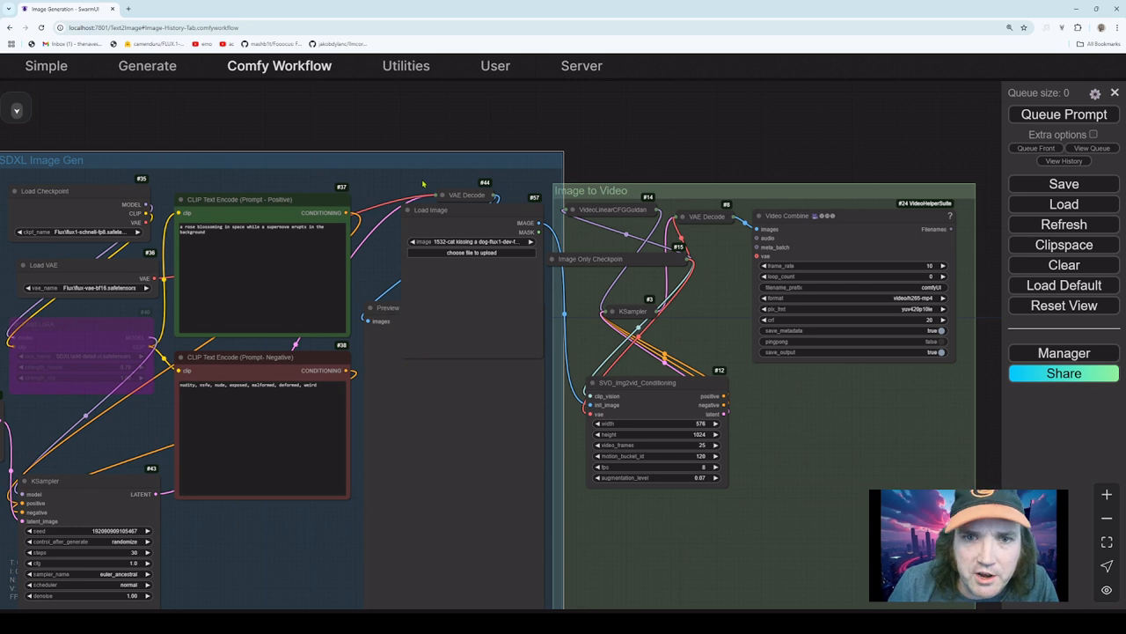
pyautogui.moveTo(422, 162); pyautogui.dragTo(461, 129)
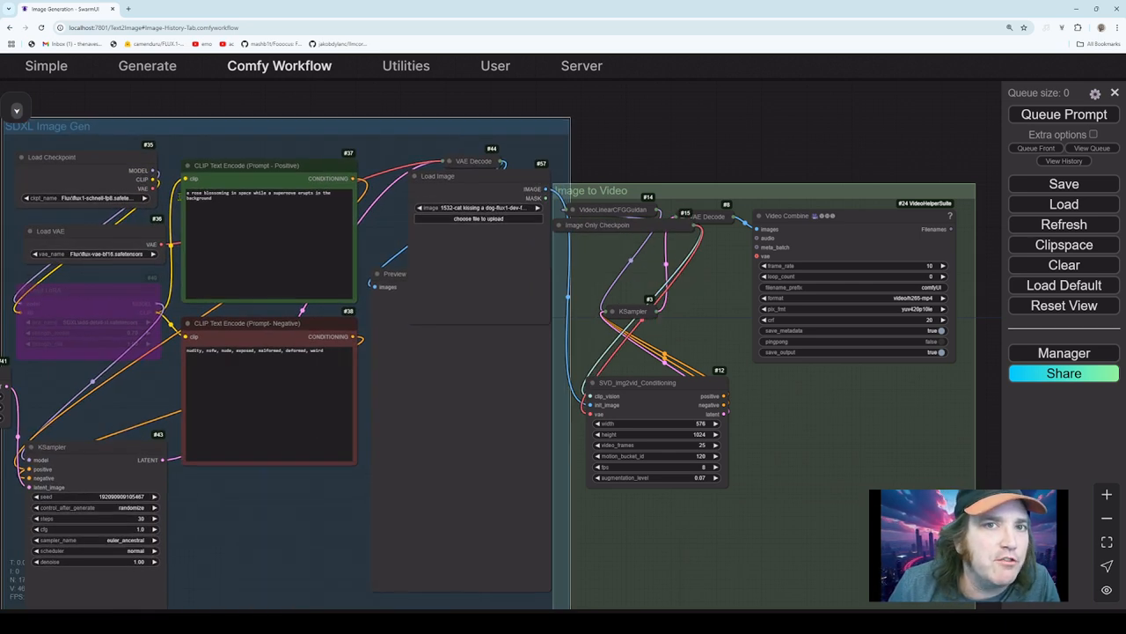
pyautogui.rightClick(71, 161)
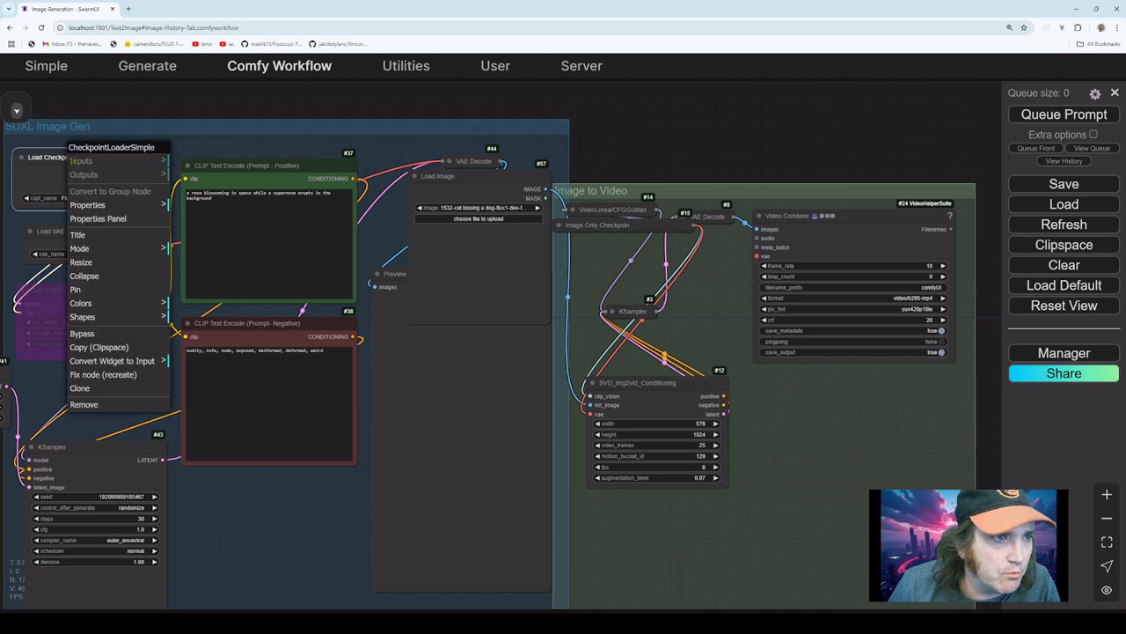
pyautogui.click(84, 333)
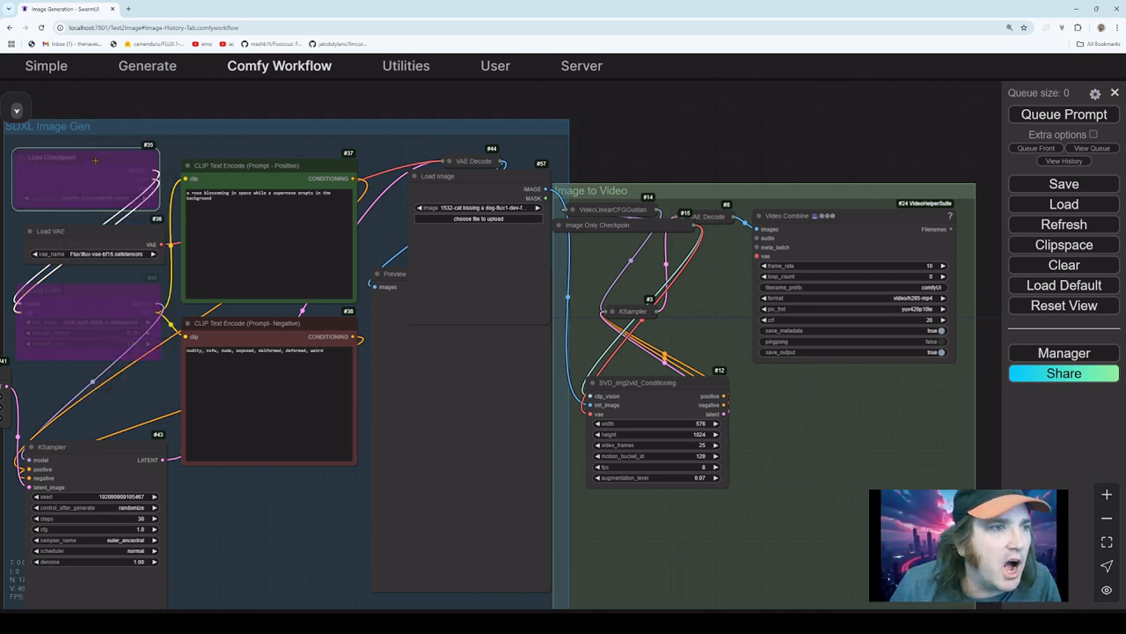
pyautogui.rightClick(92, 159)
pyautogui.click(138, 336)
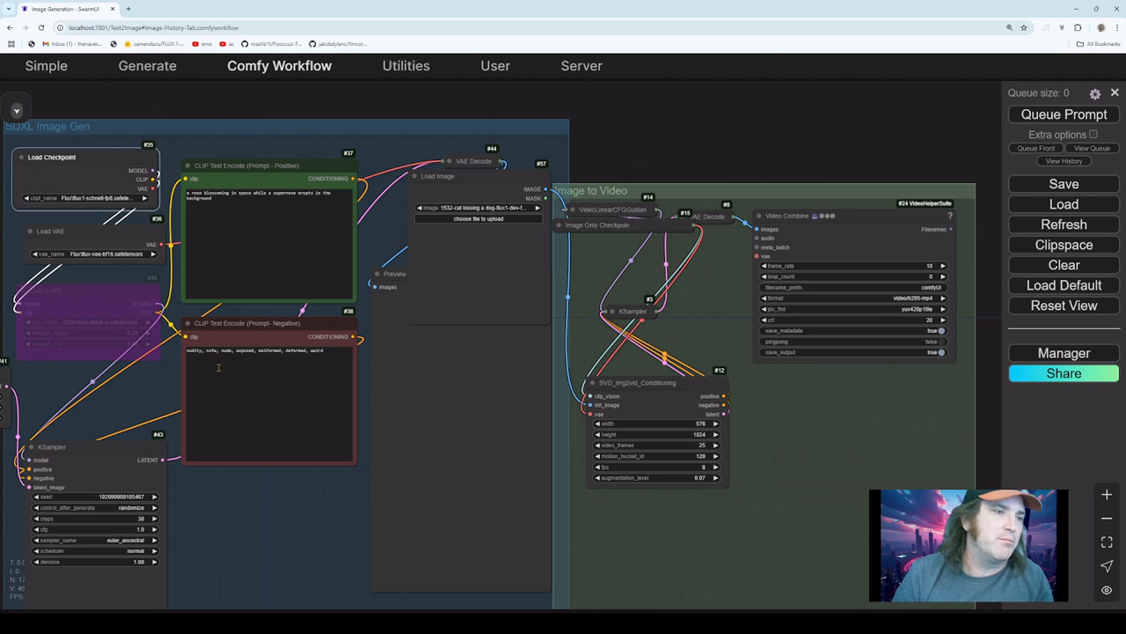
# - Move the Empty Latent Image node inside the SDXL Image Gen group, directly above the KSampler
pyautogui.moveTo(283, 522); pyautogui.dragTo(460, 485)
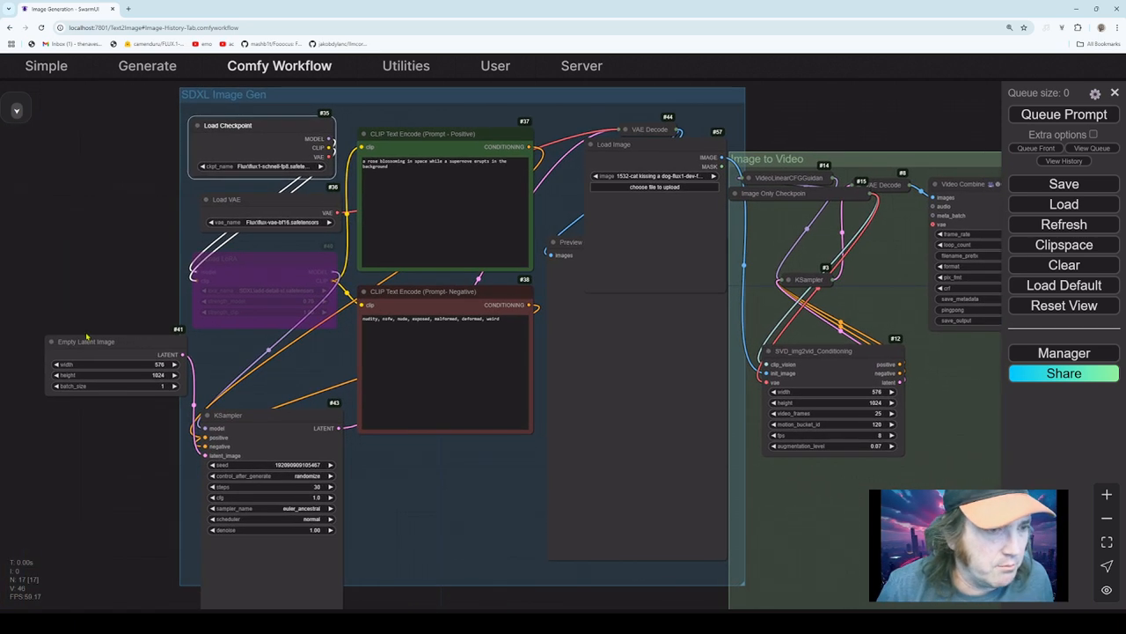
pyautogui.click(159, 348)
pyautogui.moveTo(159, 348); pyautogui.dragTo(292, 352)
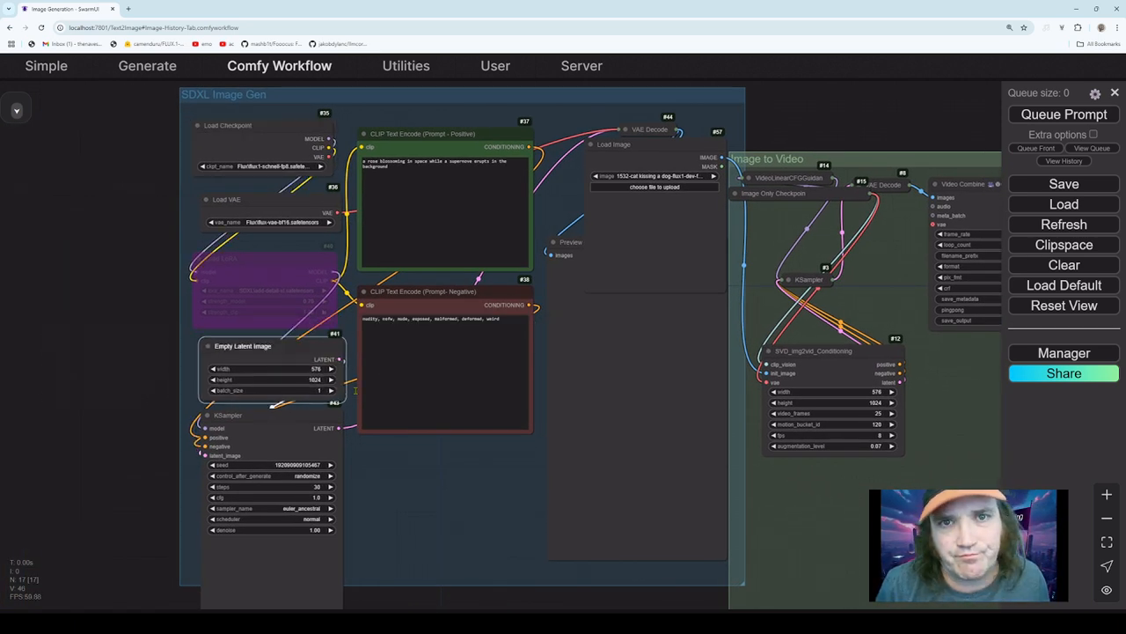
# - Shrink the Preview Image node and place it beside the negative prompt, below Load Image
pyautogui.moveTo(435, 478); pyautogui.dragTo(351, 487)
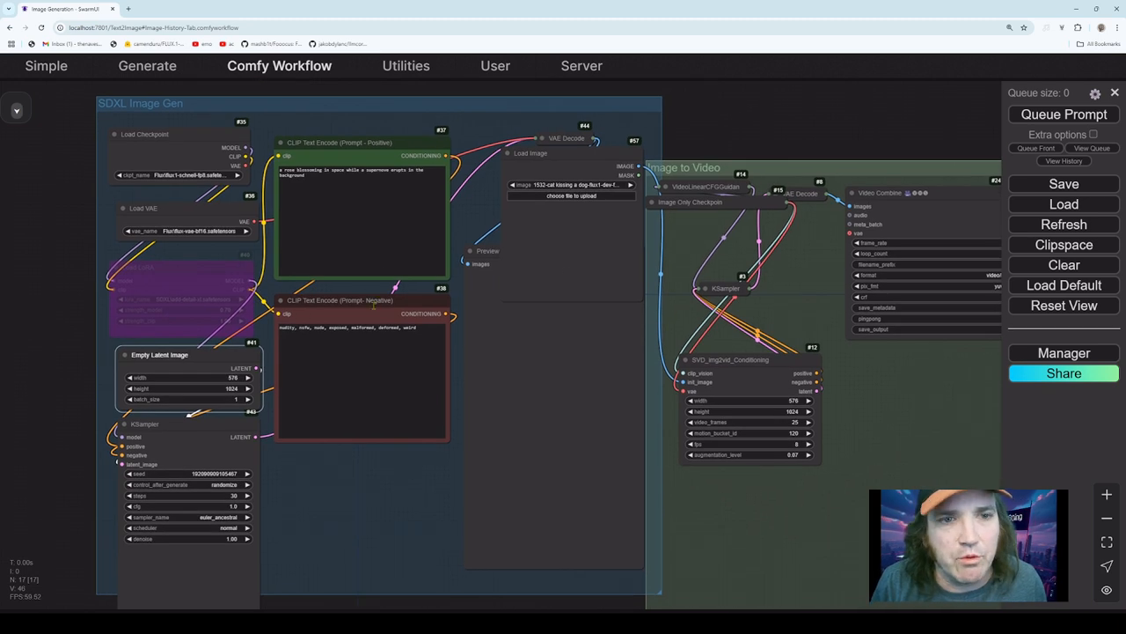
pyautogui.moveTo(520, 254); pyautogui.dragTo(516, 183)
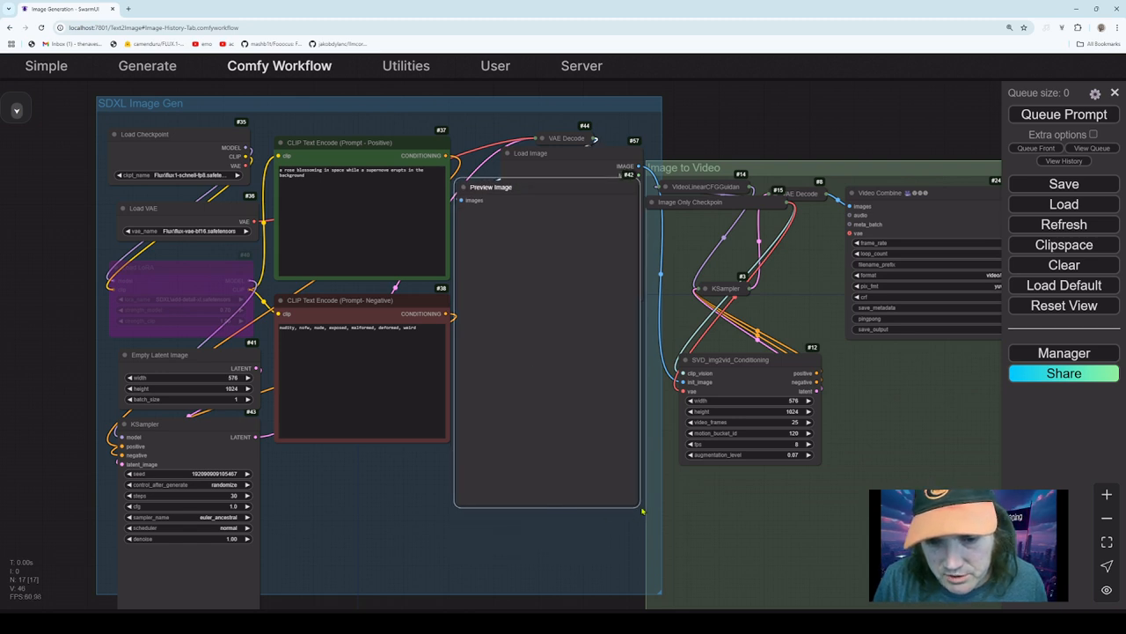
pyautogui.moveTo(640, 505); pyautogui.dragTo(623, 273)
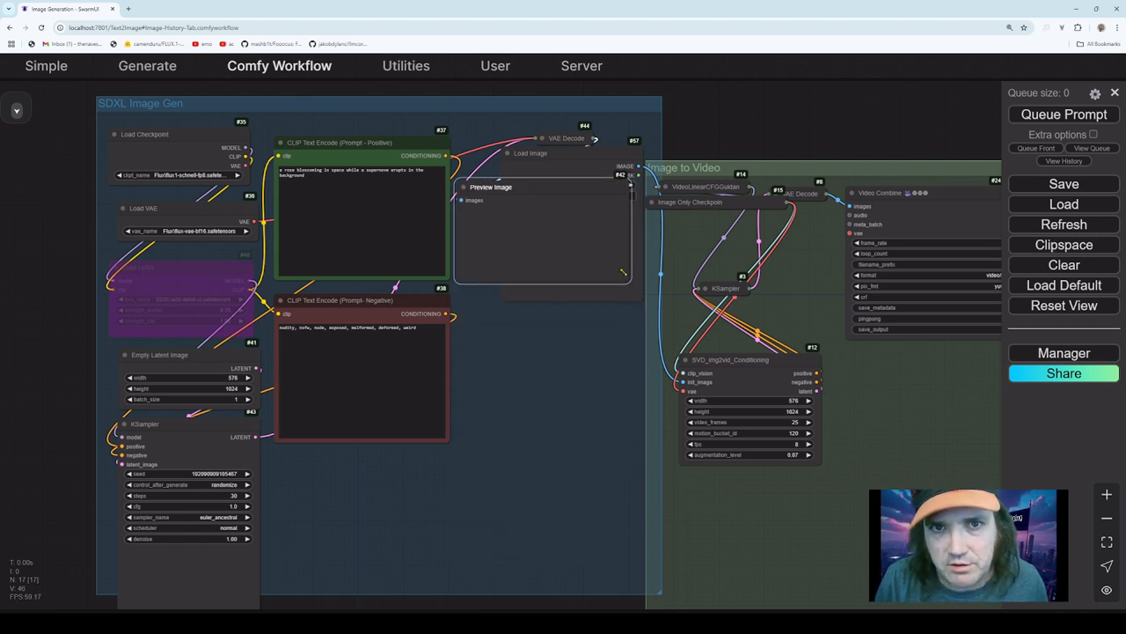
pyautogui.moveTo(580, 180); pyautogui.dragTo(584, 359)
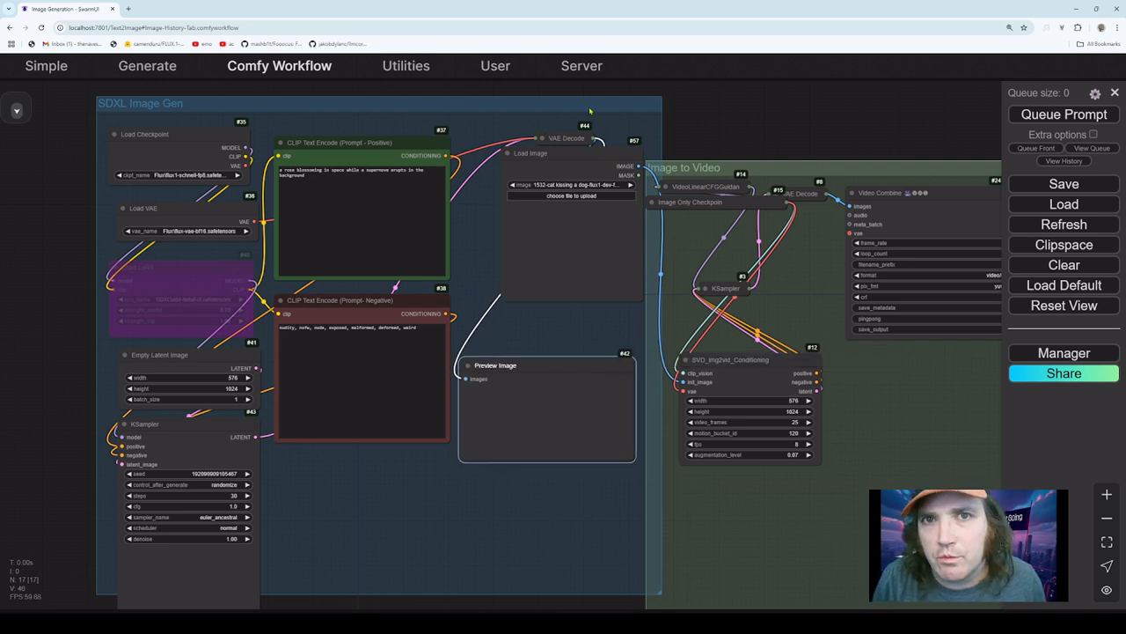
# - Separate the two groups, placing Load Image between them and VideoLinearCFGGuidance and the Image Only Checkpoint Loader back inside Image to Video
pyautogui.moveTo(589, 111); pyautogui.dragTo(399, 118)
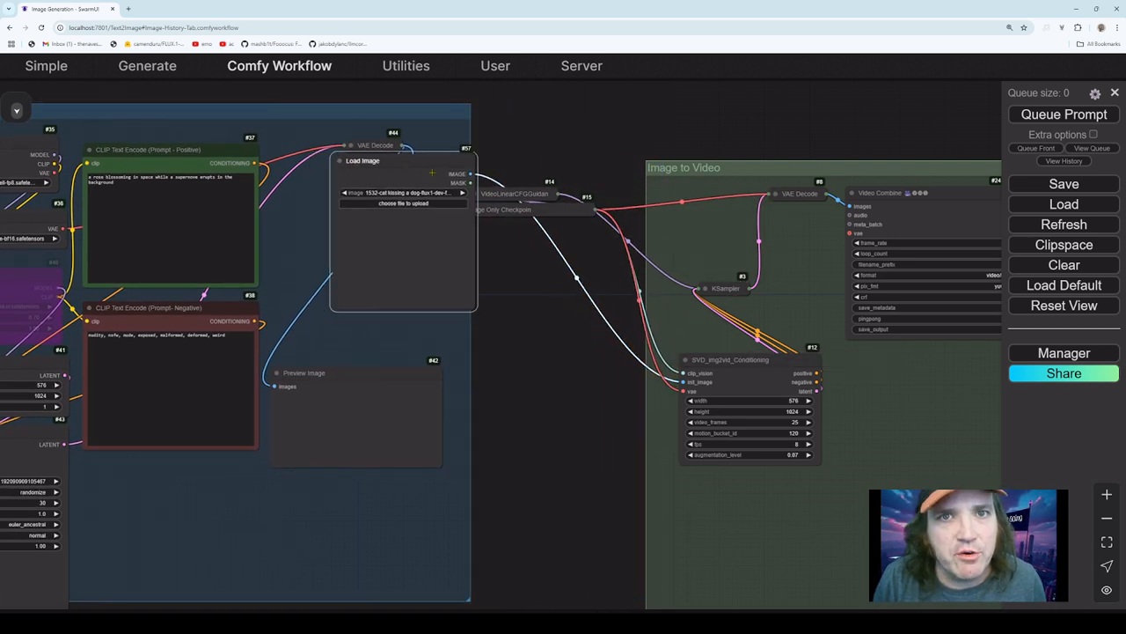
pyautogui.moveTo(431, 172); pyautogui.dragTo(576, 275)
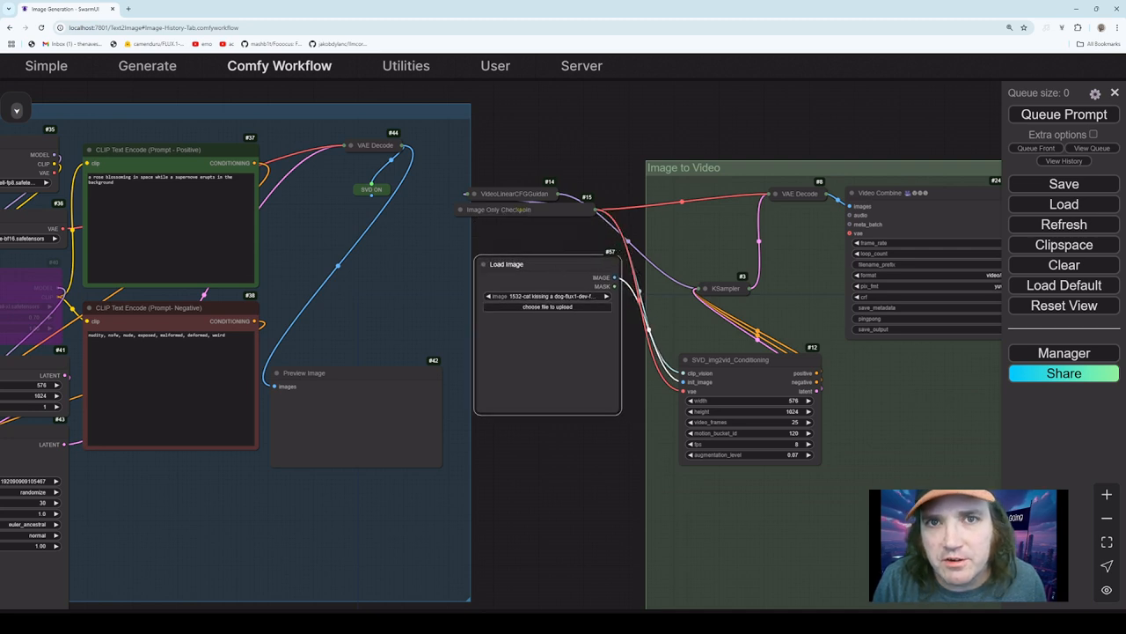
pyautogui.moveTo(521, 194); pyautogui.dragTo(710, 186)
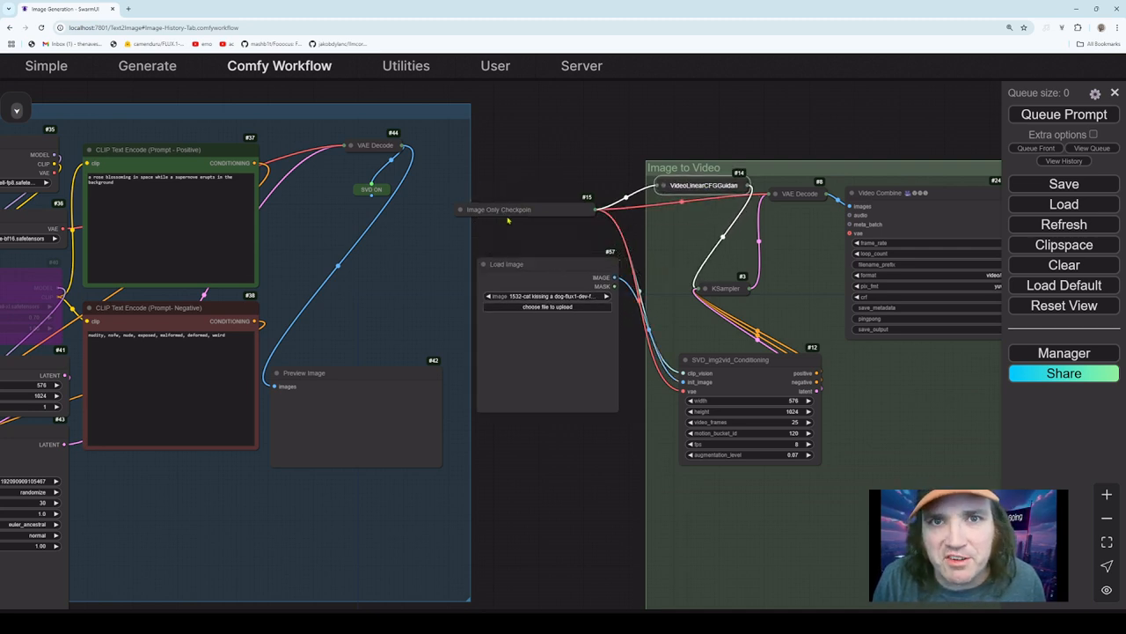
pyautogui.moveTo(508, 221); pyautogui.dragTo(699, 241)
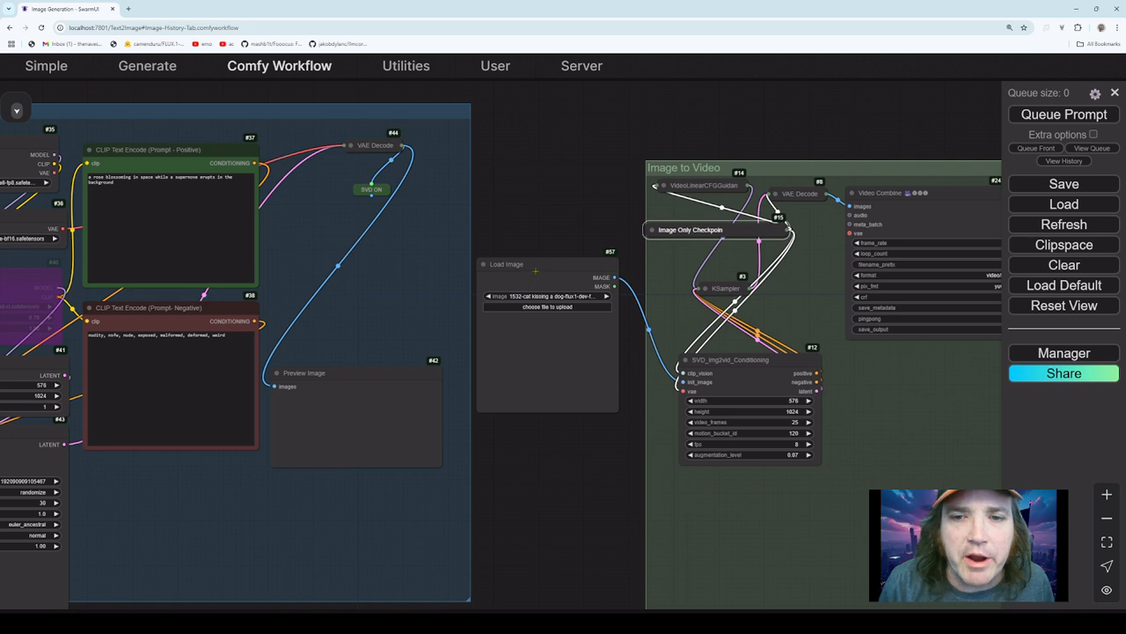
# - Connect the SVD ON reroute to the init_image input of SVD_img2vid_Conditioning, replacing the Load Image link
pyautogui.moveTo(607, 280); pyautogui.dragTo(404, 149)
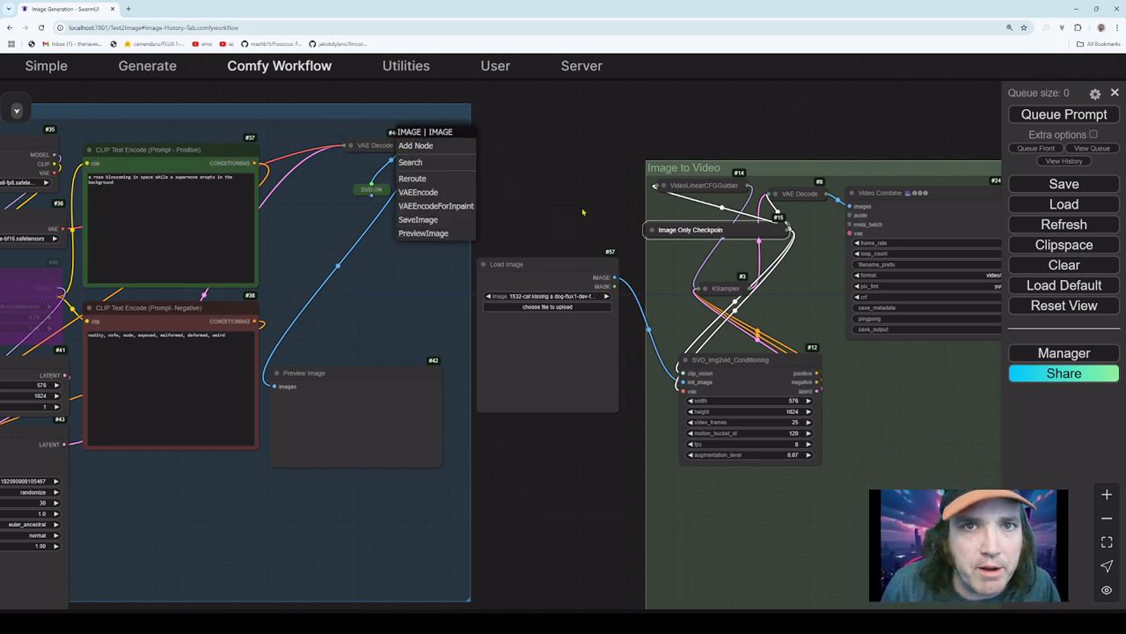
pyautogui.click(583, 212)
pyautogui.moveTo(370, 192); pyautogui.dragTo(679, 379)
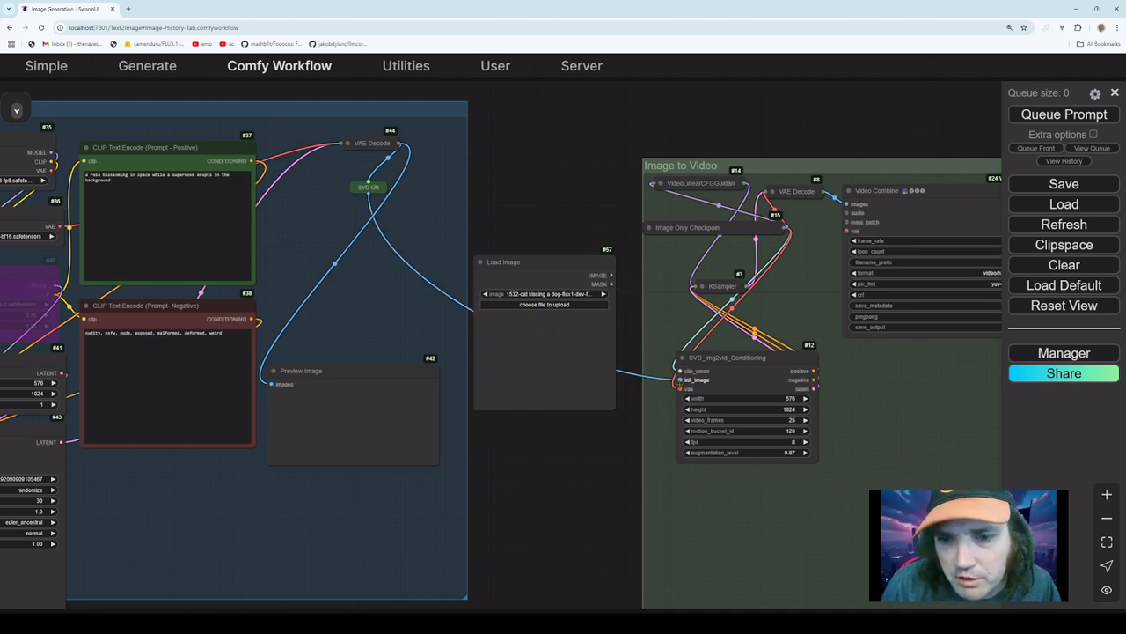
# - Cycle the checkpoint in the SDXL Image Gen group's Load Checkpoint node forward to svd_xt.safetensors
pyautogui.moveTo(383, 493); pyautogui.dragTo(621, 470)
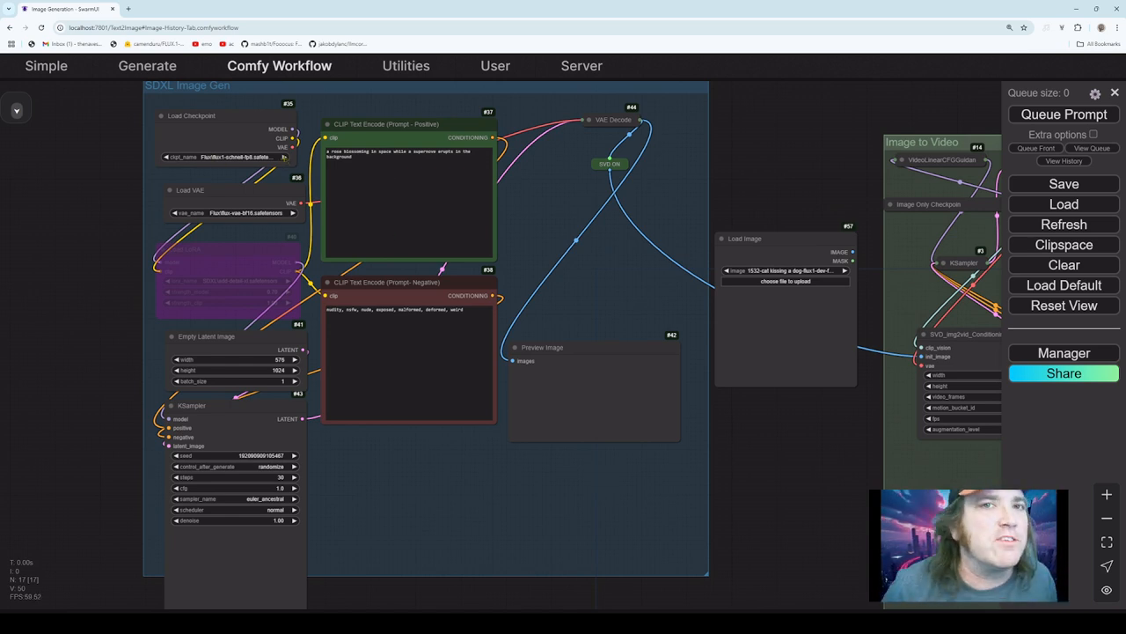
pyautogui.click(284, 158)
pyautogui.click(285, 159)
pyautogui.click(285, 159)
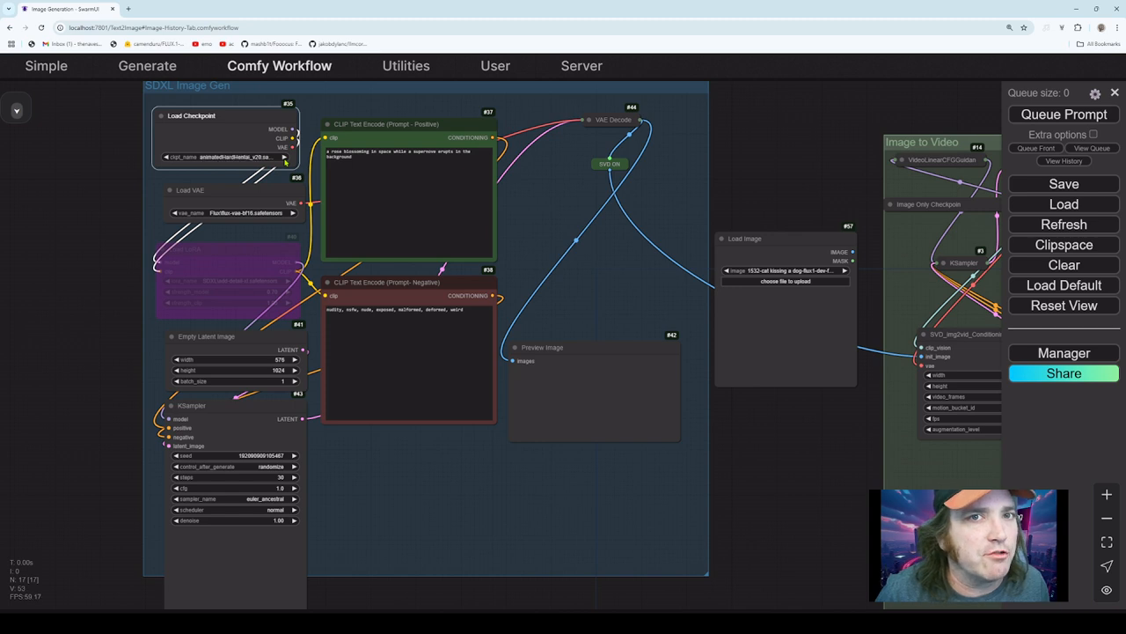
pyautogui.click(284, 159)
pyautogui.click(285, 159)
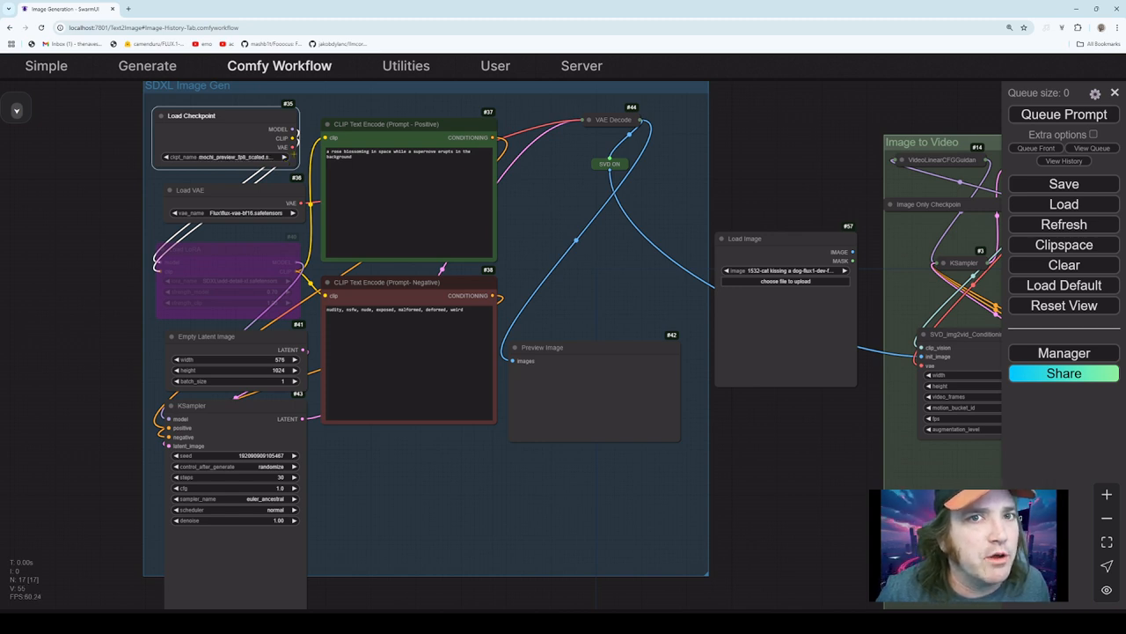
pyautogui.click(284, 157)
pyautogui.click(284, 157)
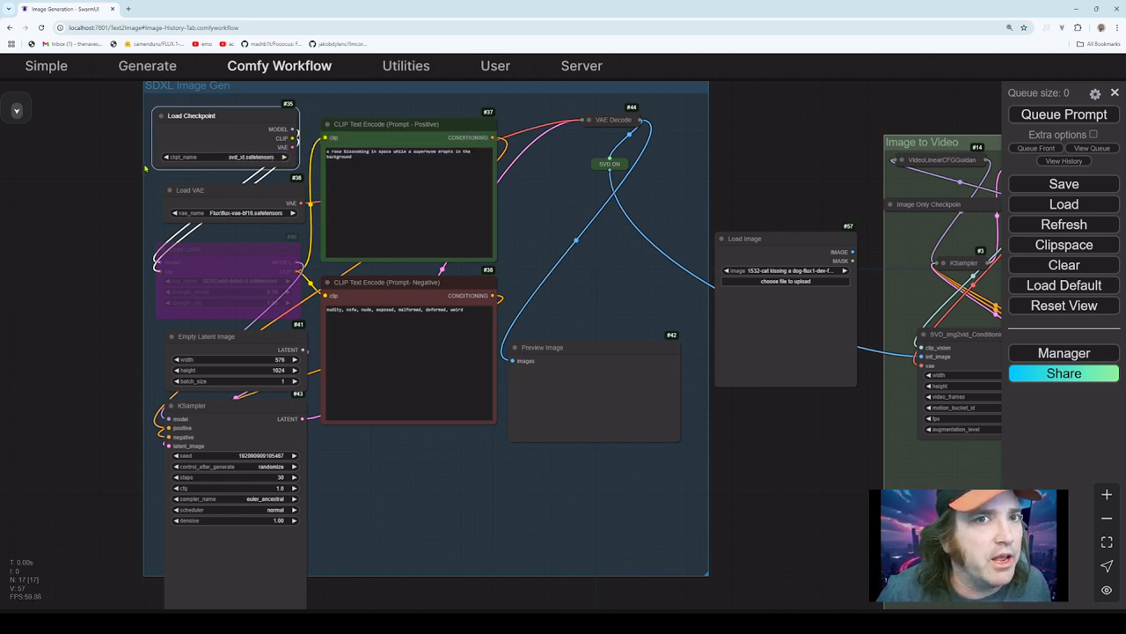
# - Set the SDXL Image Gen group's Load Checkpoint node to the flux1-schnell-fp8 checkpoint
pyautogui.click(167, 158)
pyautogui.click(166, 158)
pyautogui.click(166, 157)
pyautogui.click(166, 157)
pyautogui.click(167, 157)
pyautogui.click(166, 158)
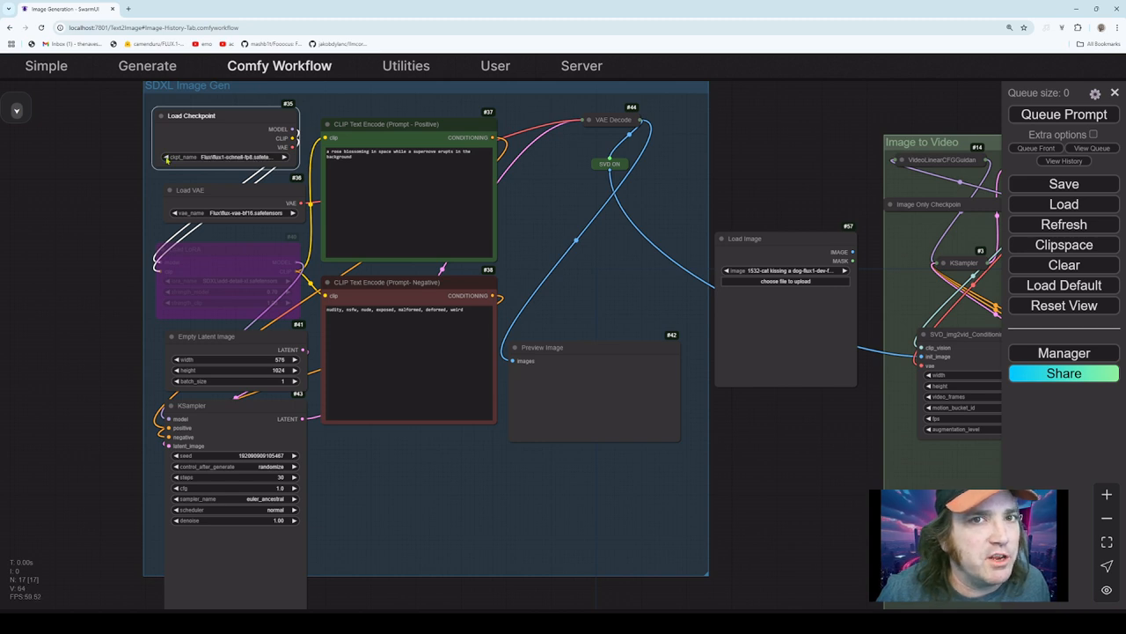
pyautogui.click(166, 157)
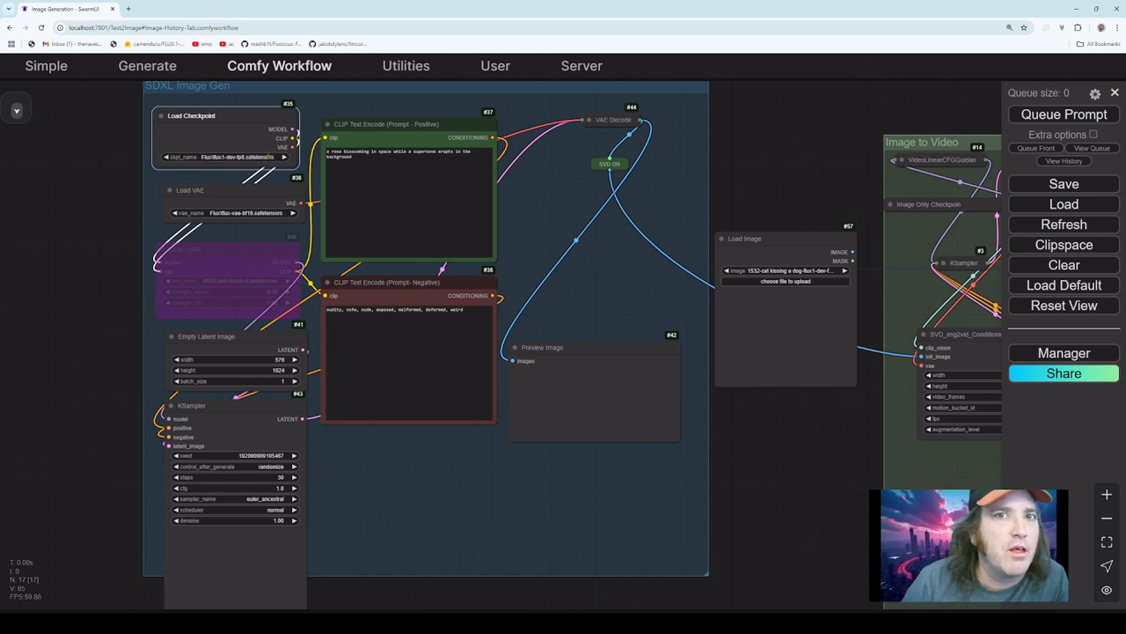
pyautogui.click(283, 156)
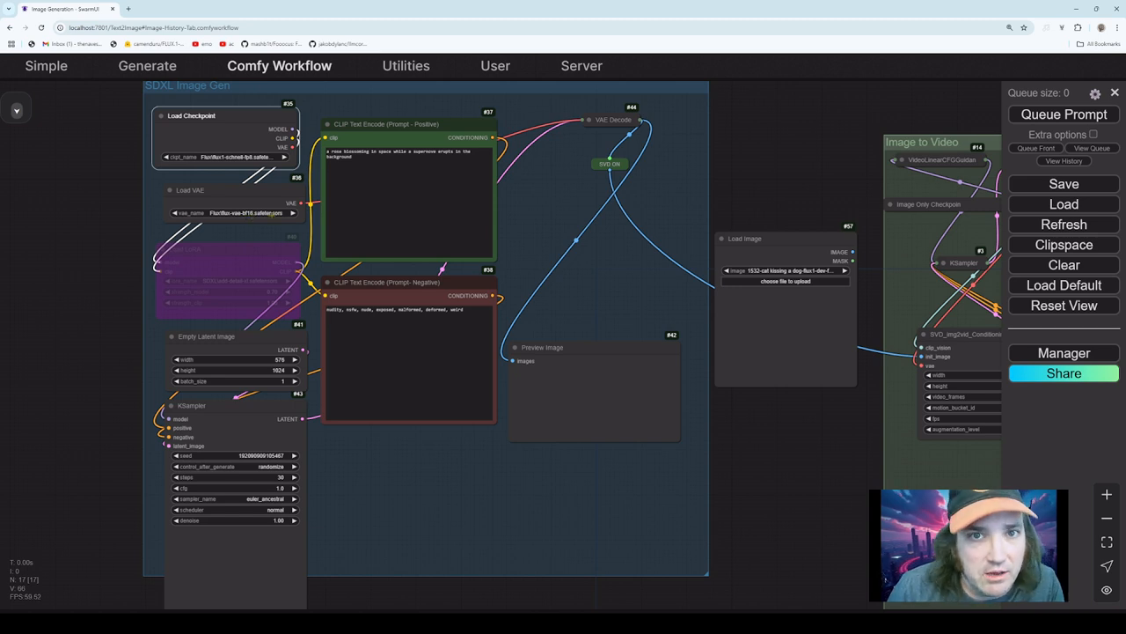
# - Cycle through the Load VAE node's options and settle on flux/flux-vae-bf16.safetensors
pyautogui.click(290, 219)
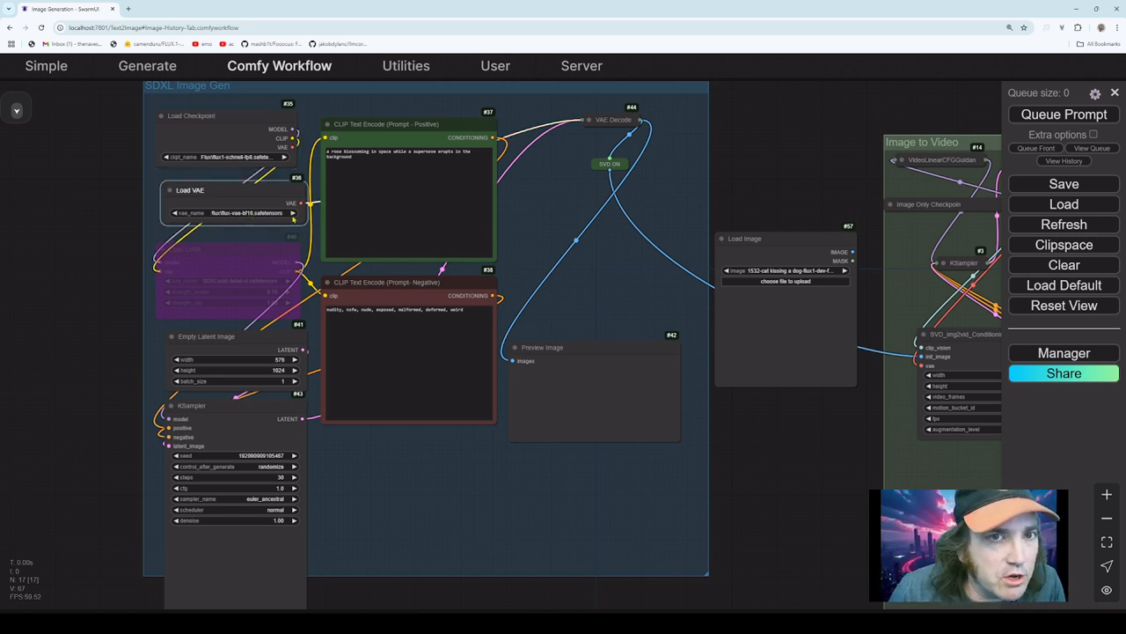
pyautogui.click(293, 214)
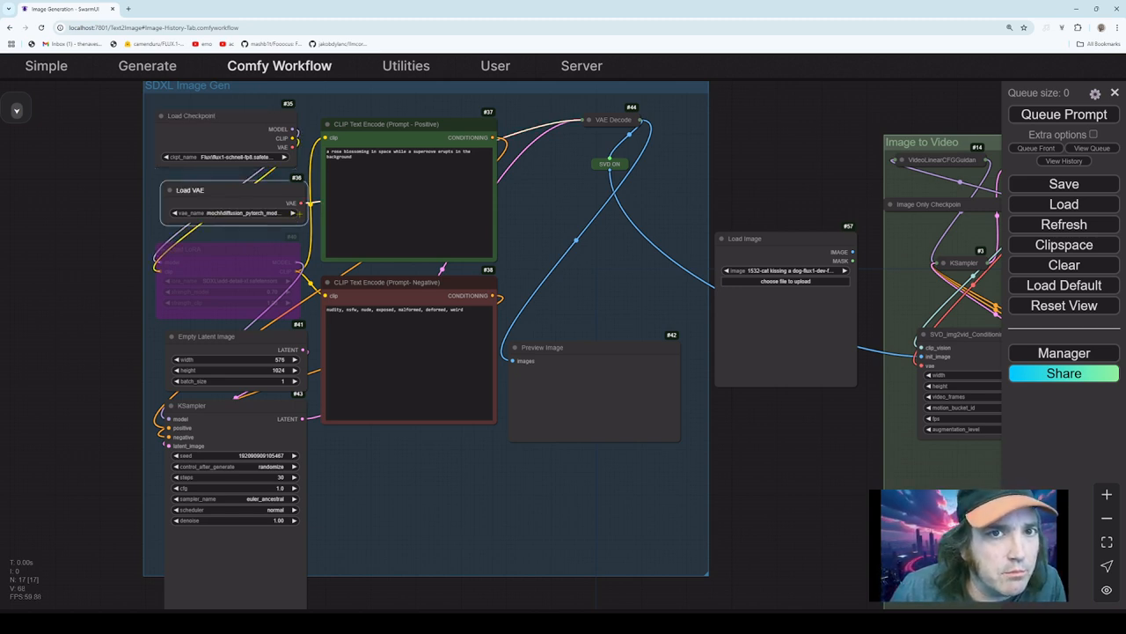
pyautogui.click(293, 214)
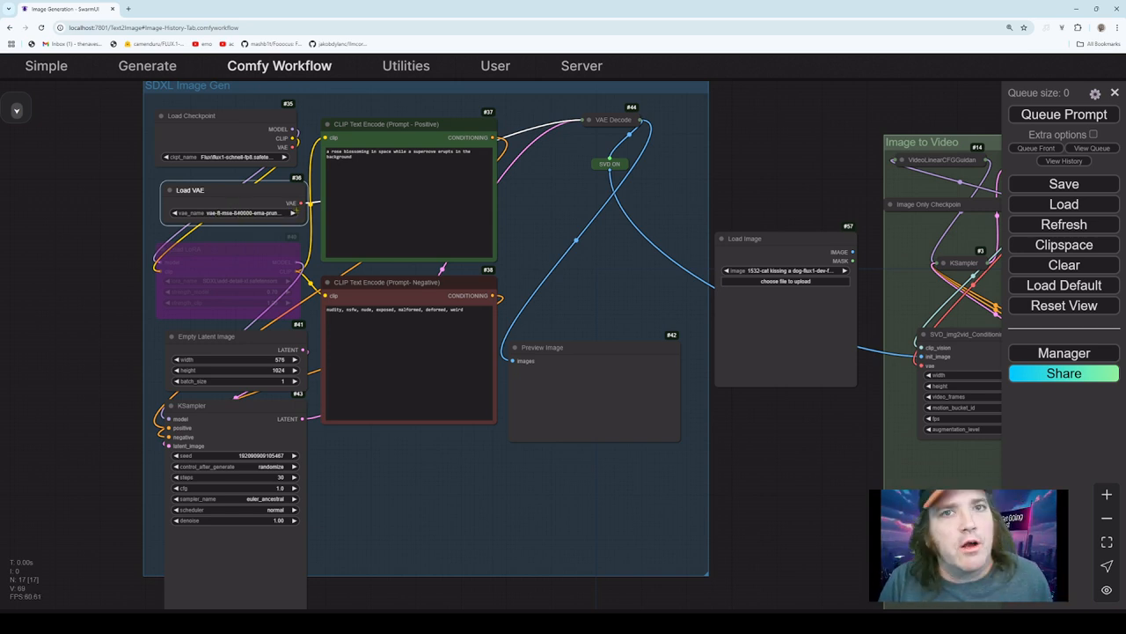
pyautogui.click(293, 214)
pyautogui.click(293, 214)
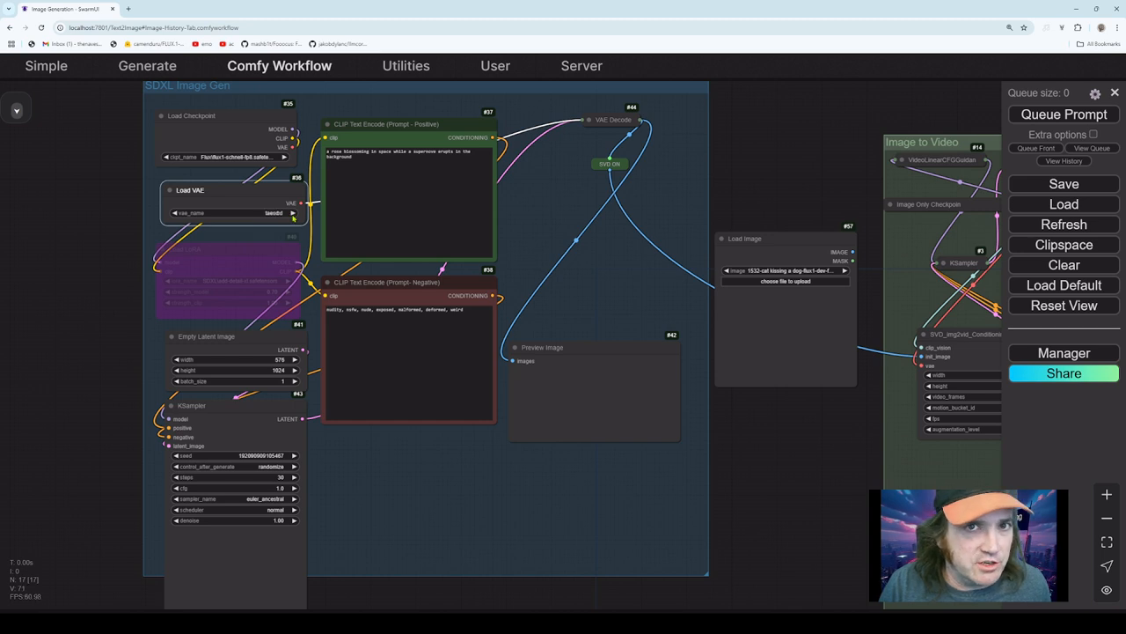
pyautogui.click(175, 212)
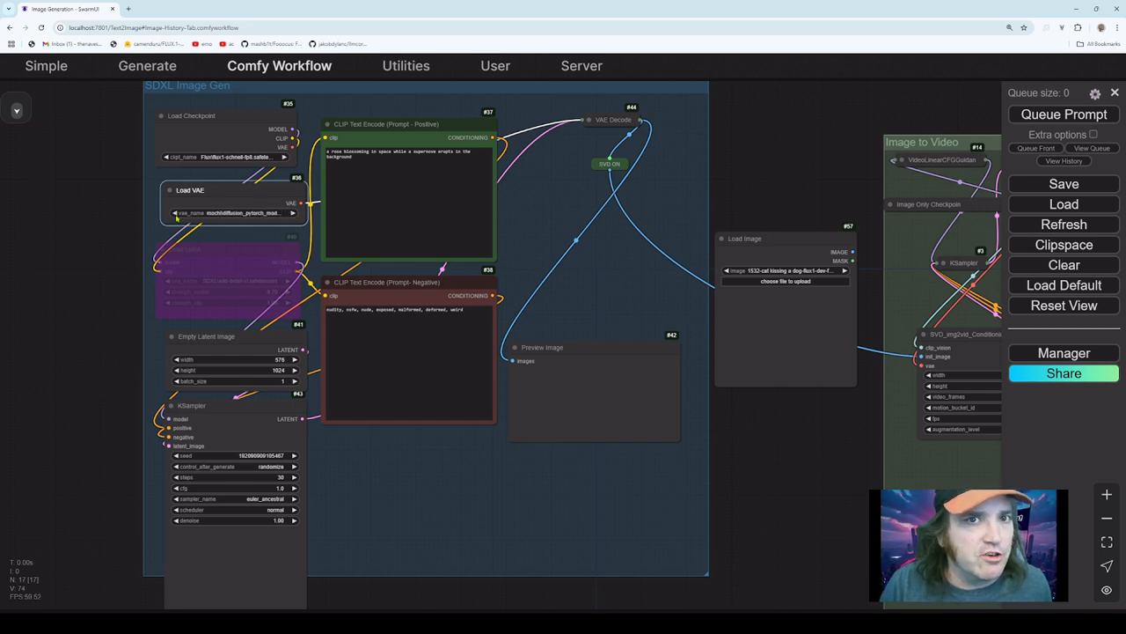
pyautogui.click(175, 213)
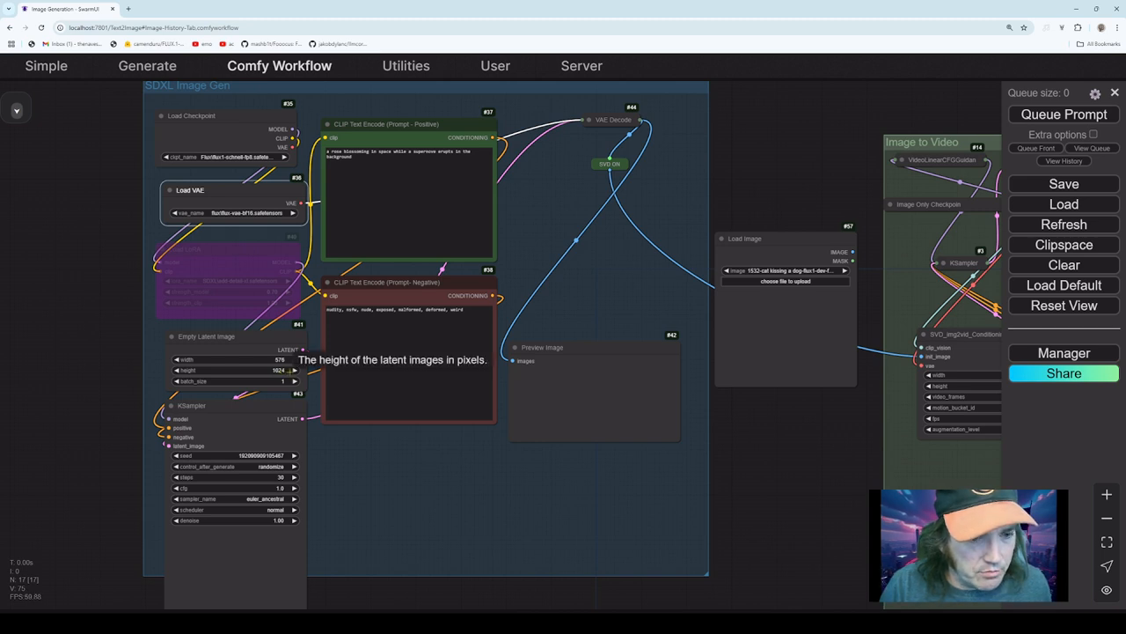
# - Set the Empty Latent Image node's height and width both to 512
pyautogui.click(284, 370)
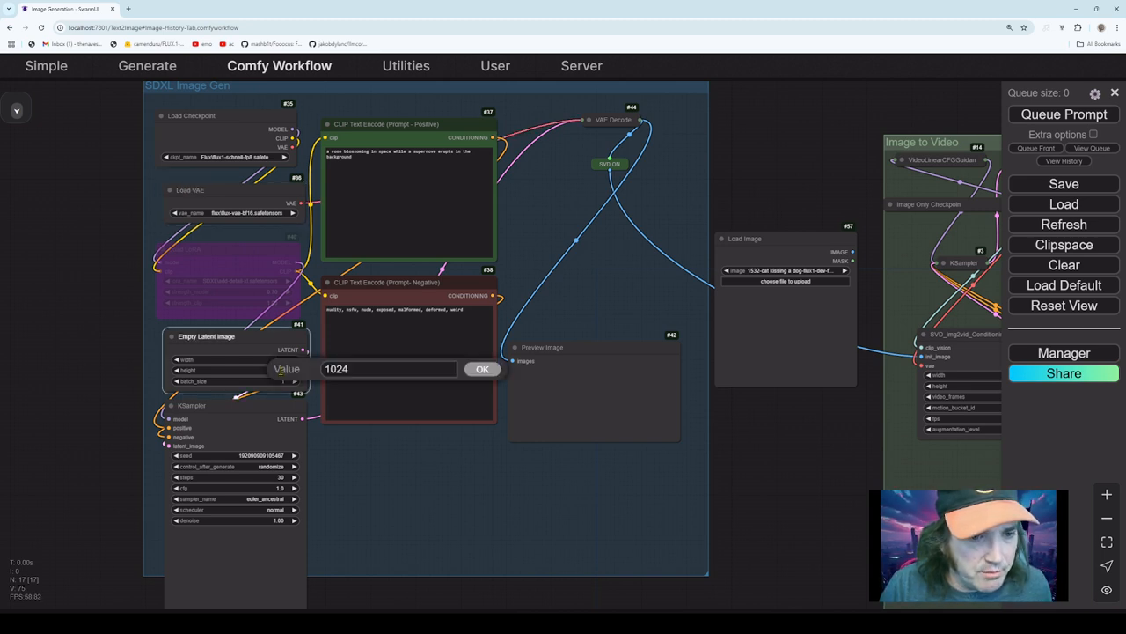
pyautogui.moveTo(361, 370); pyautogui.dragTo(311, 373)
pyautogui.write('5')
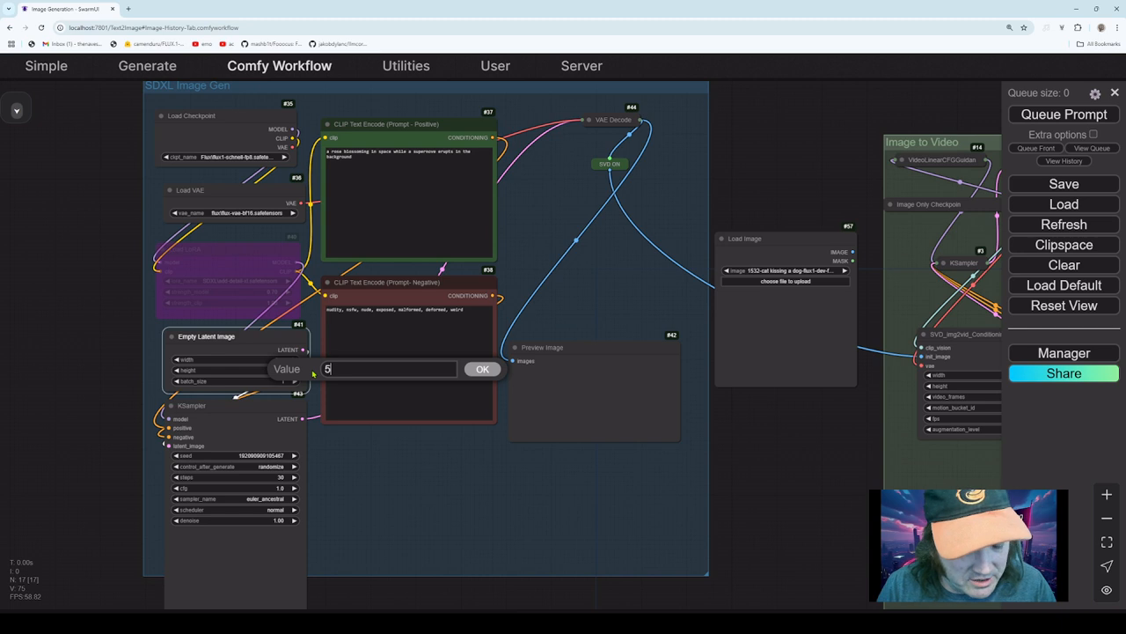
pyautogui.write('12')
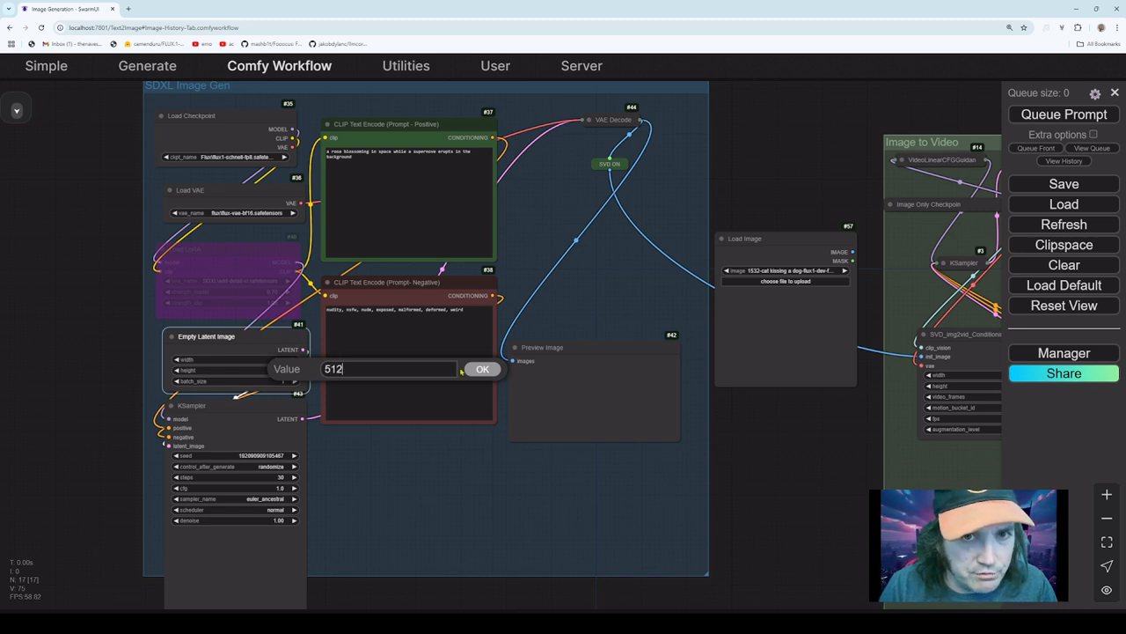
pyautogui.press('Return')
pyautogui.click(291, 359)
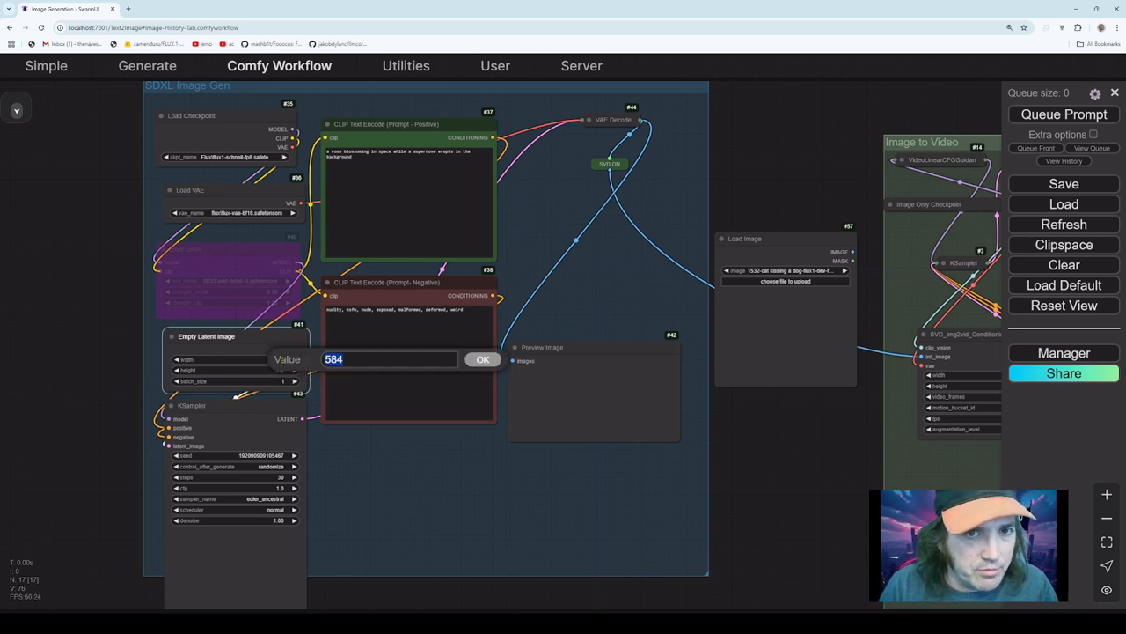
pyautogui.write('4')
pyautogui.press('BackSpace')
pyautogui.write('512')
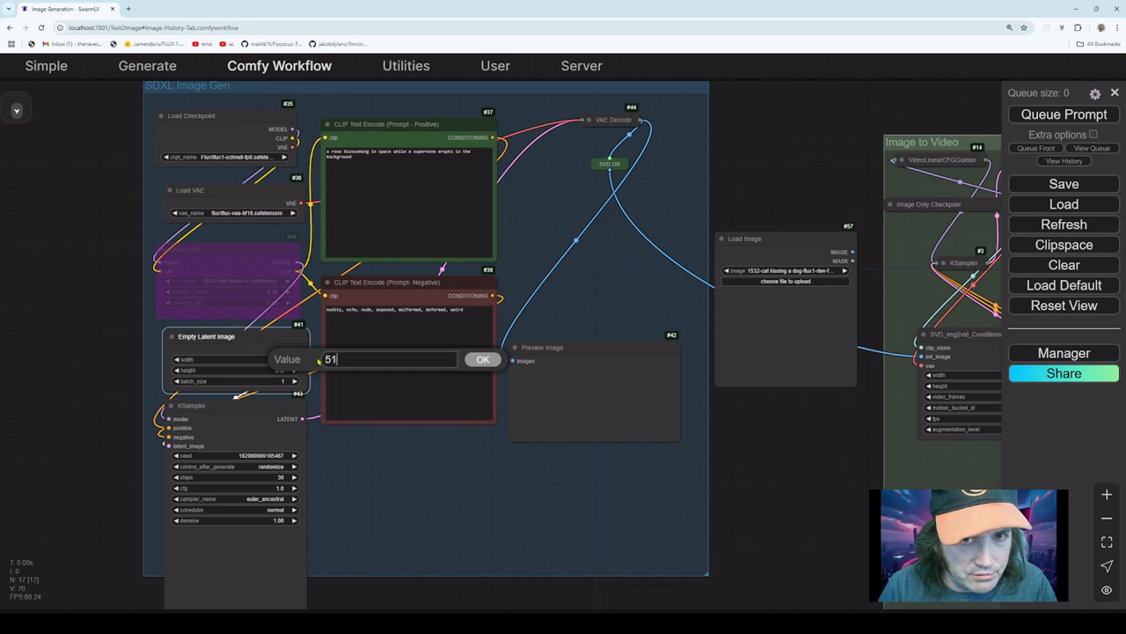
pyautogui.click(483, 359)
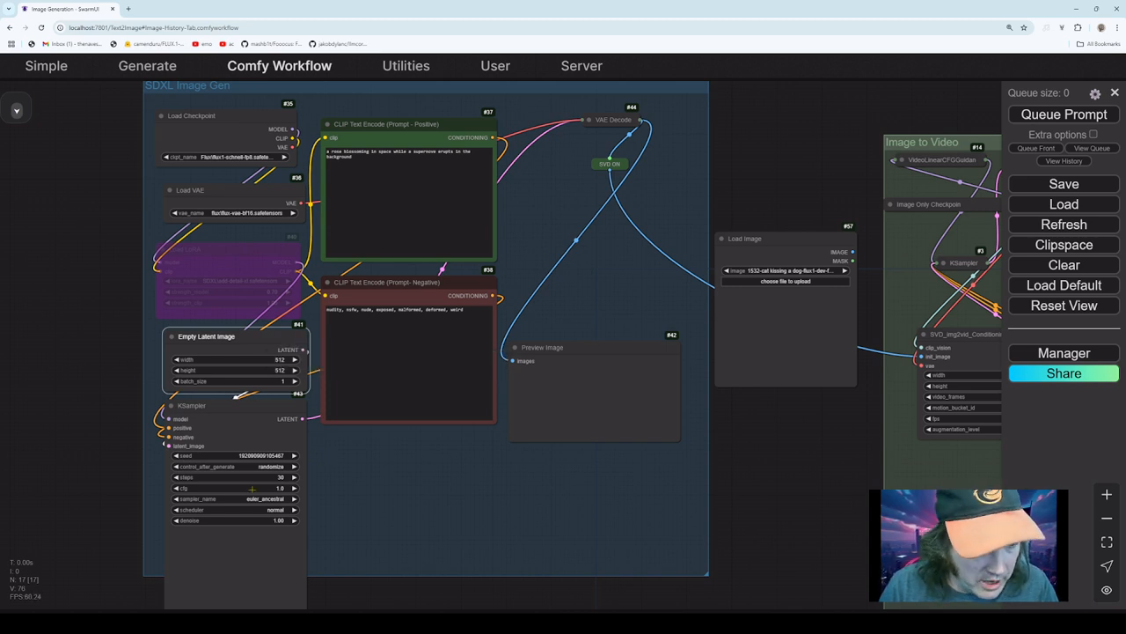
# - Queue the workflow and follow its progress through the SDXL Image Gen group's nodes
pyautogui.moveTo(435, 498); pyautogui.dragTo(436, 499)
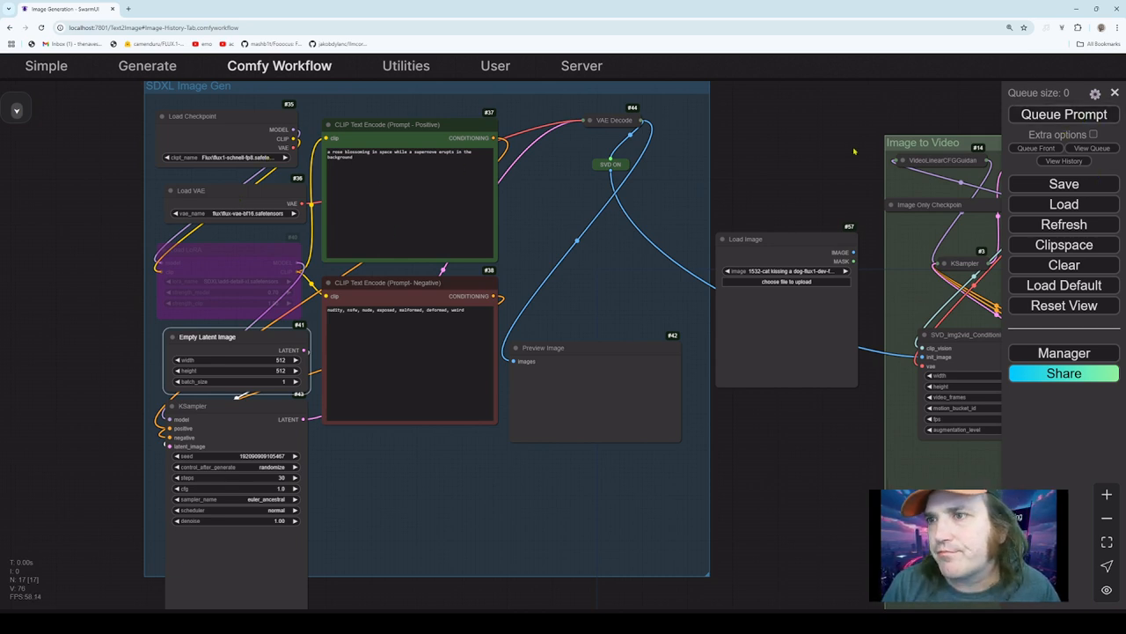
pyautogui.hotkey('ctrl', 'Return')
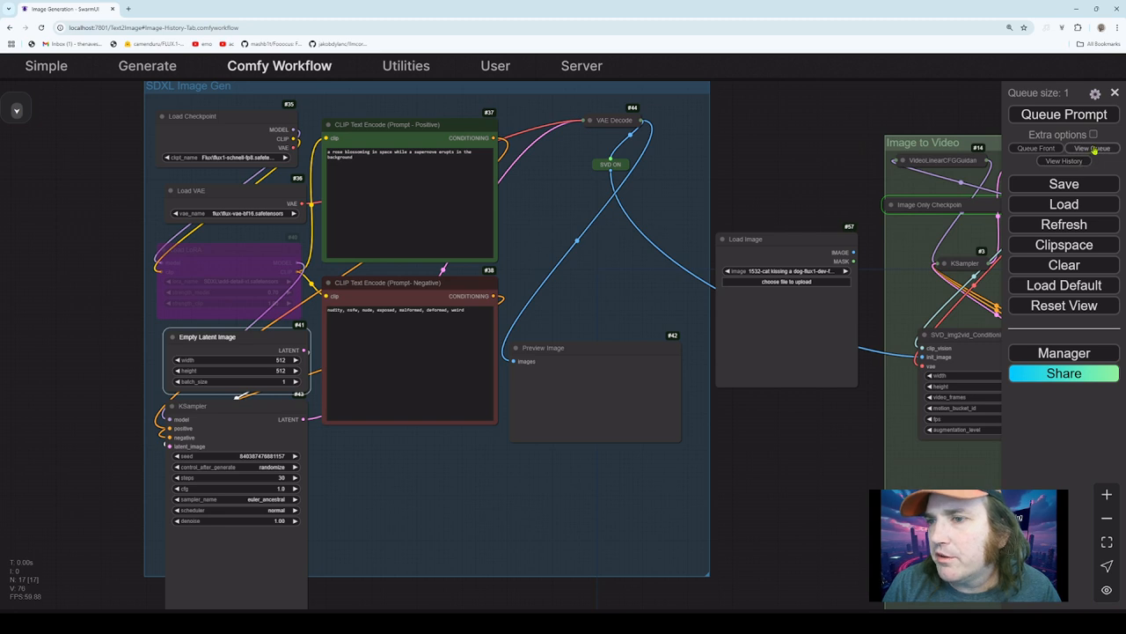
pyautogui.click(1092, 148)
pyautogui.click(1095, 149)
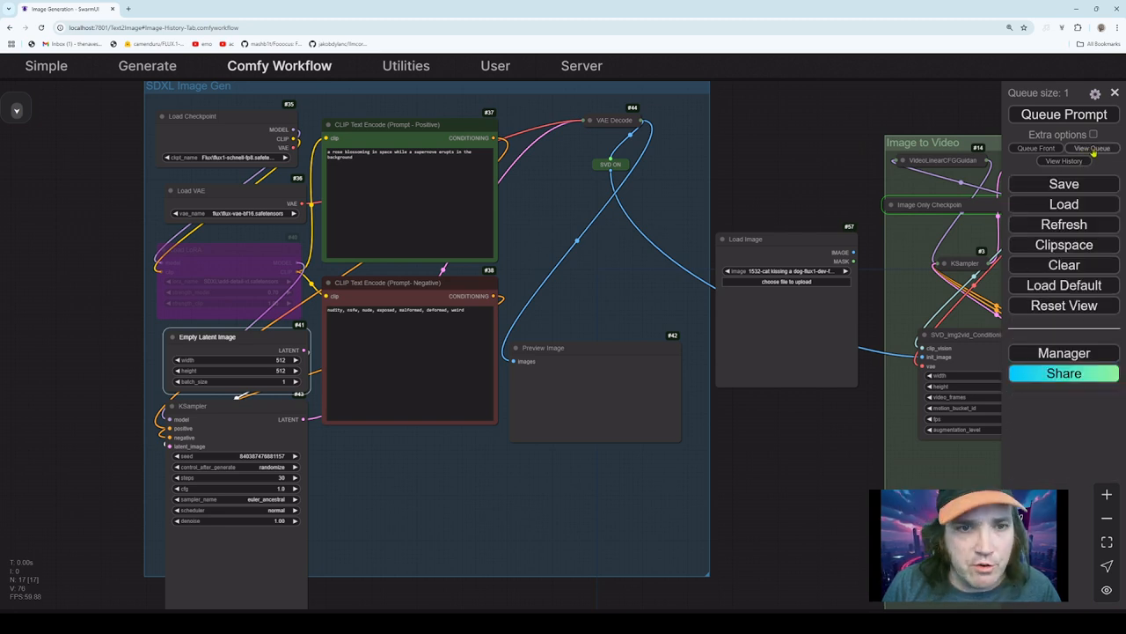
pyautogui.moveTo(789, 149); pyautogui.dragTo(707, 158)
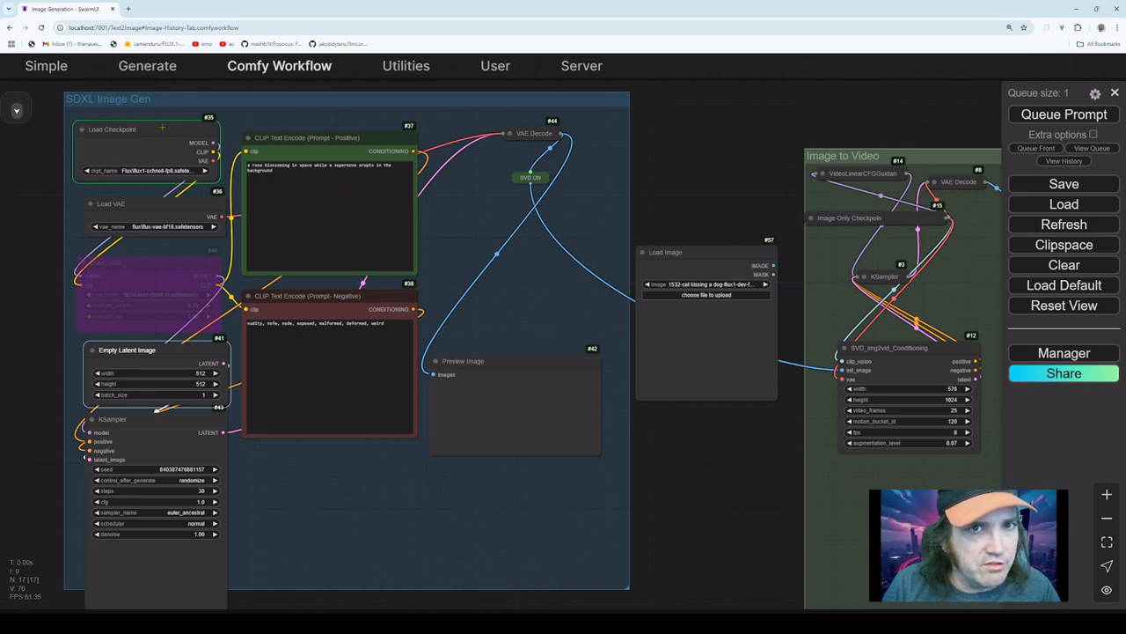
pyautogui.moveTo(475, 203); pyautogui.dragTo(685, 149)
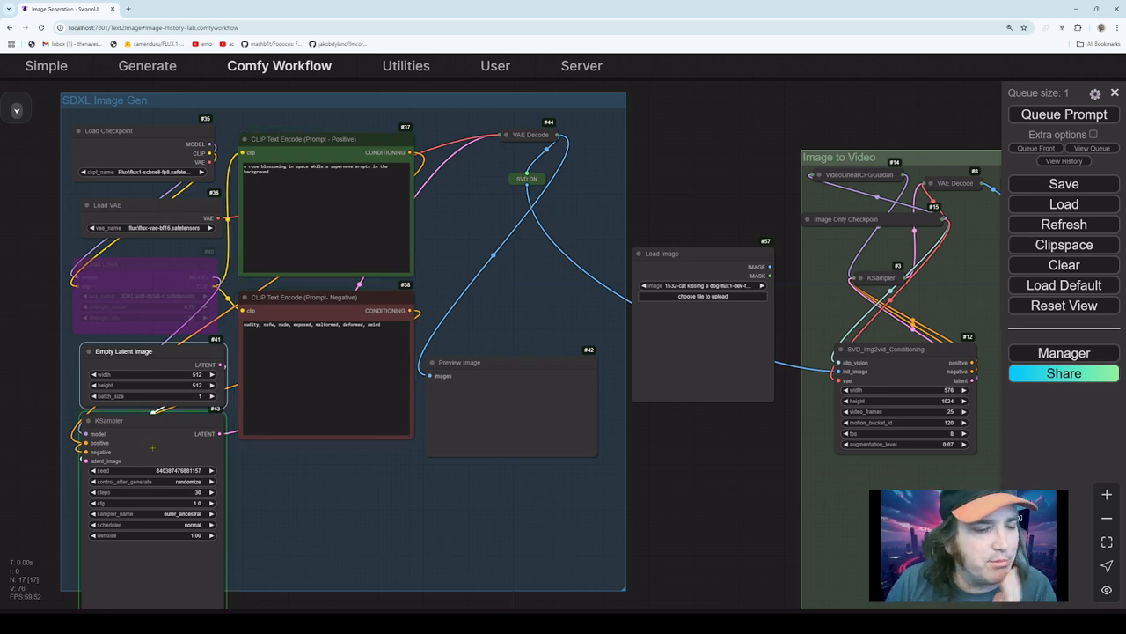
pyautogui.scroll(-1, 301, 517)
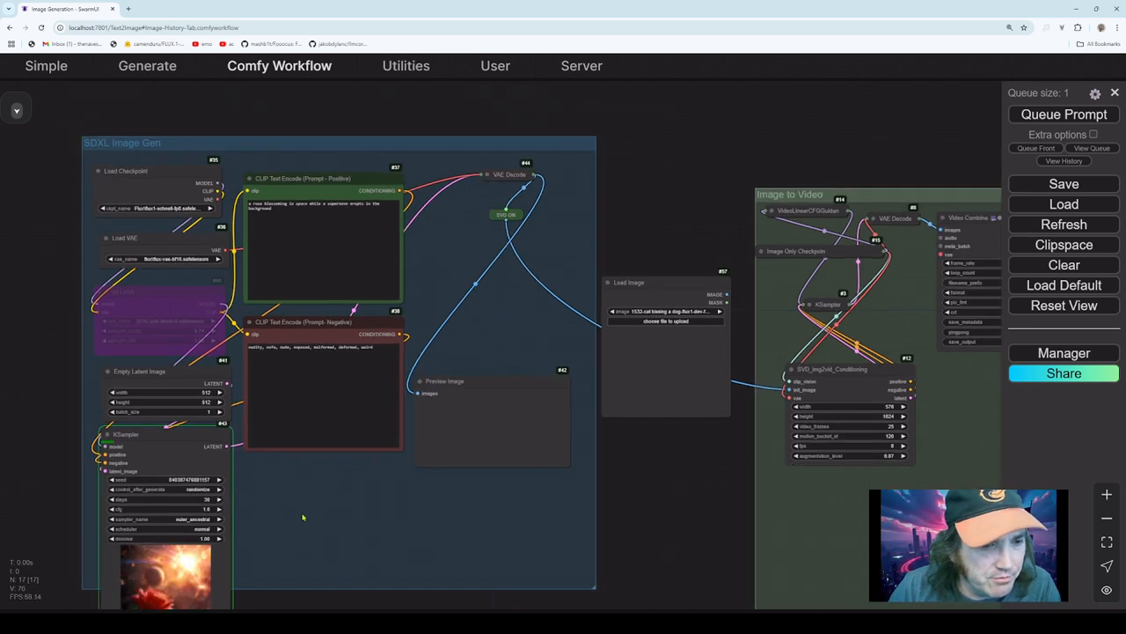
# - View the generated picture from the Preview Image node at full size, then return to the workflow
pyautogui.scroll(3, 302, 517)
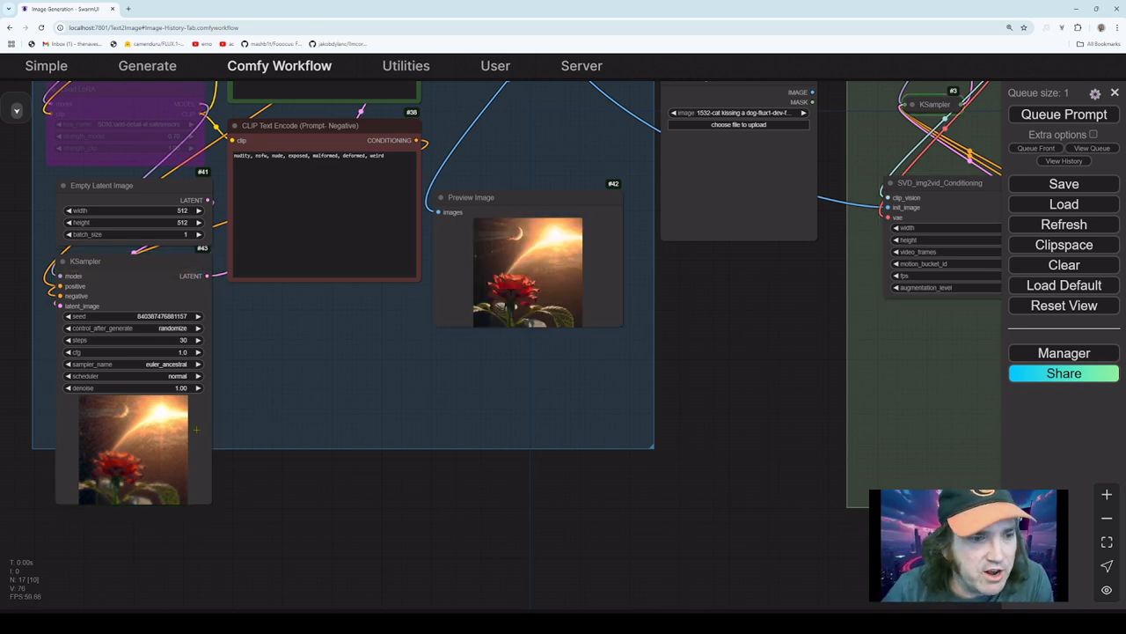
pyautogui.scroll(3, 276, 490)
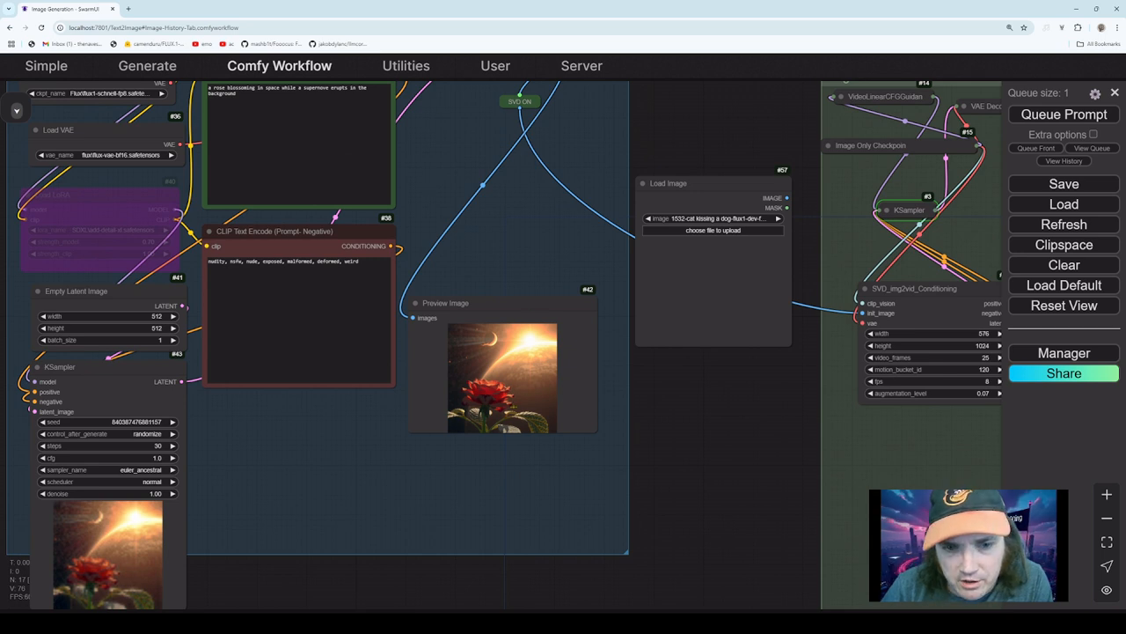
pyautogui.rightClick(508, 377)
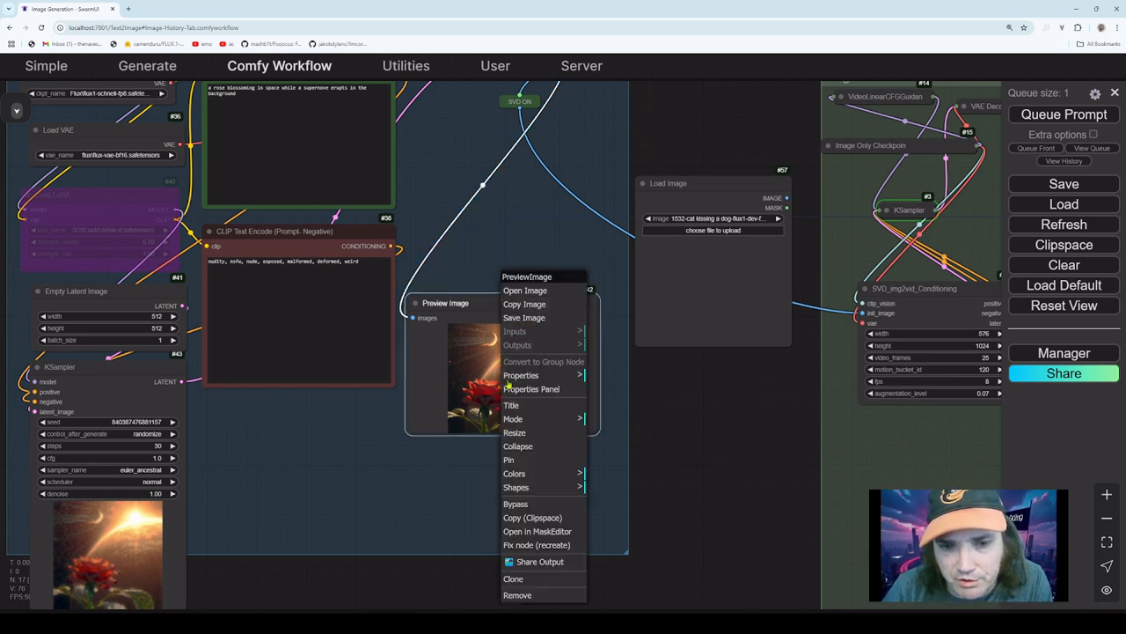
pyautogui.click(512, 291)
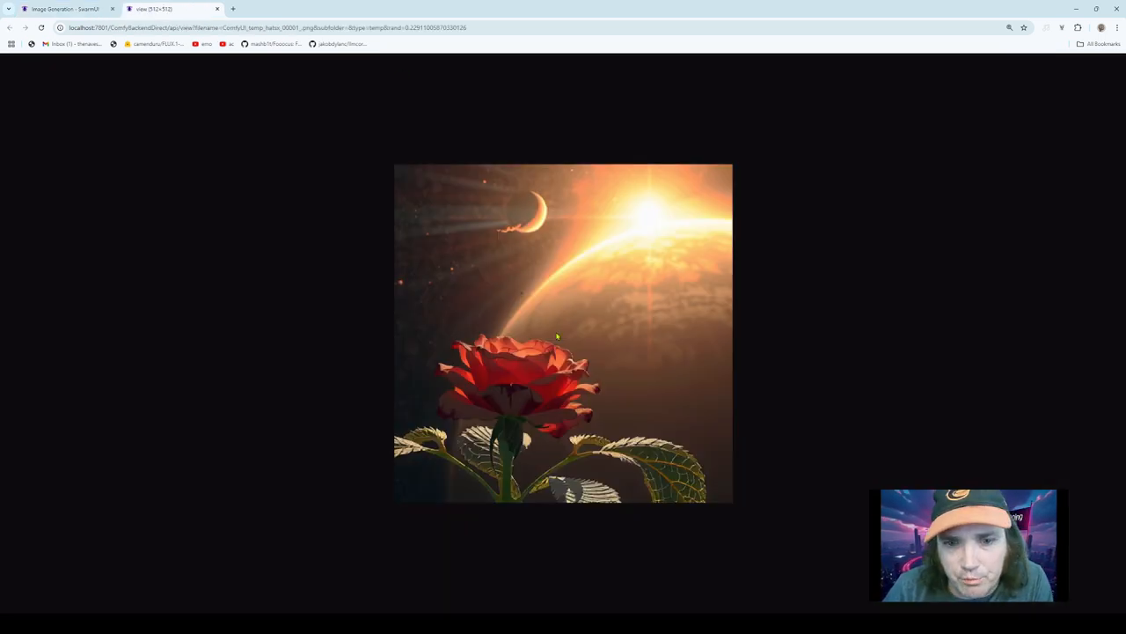
pyautogui.click(218, 9)
# - Expand the KSampler in the Image to Video group and move SVD_img2vid_Conditioning below it
pyautogui.hscroll(5, 591, 320)
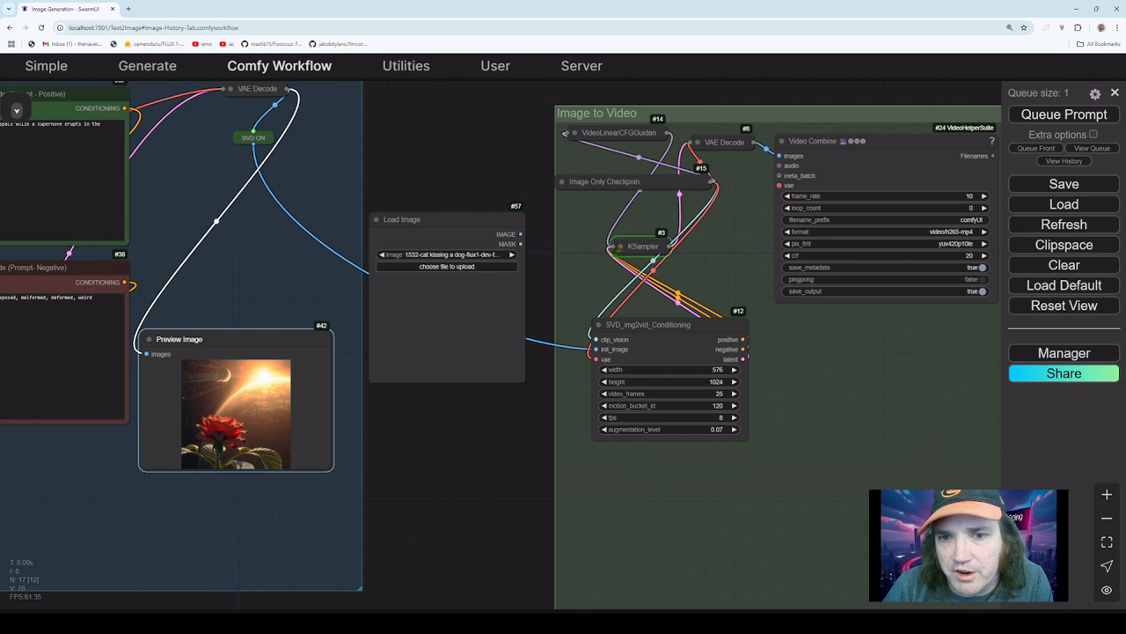
pyautogui.click(620, 247)
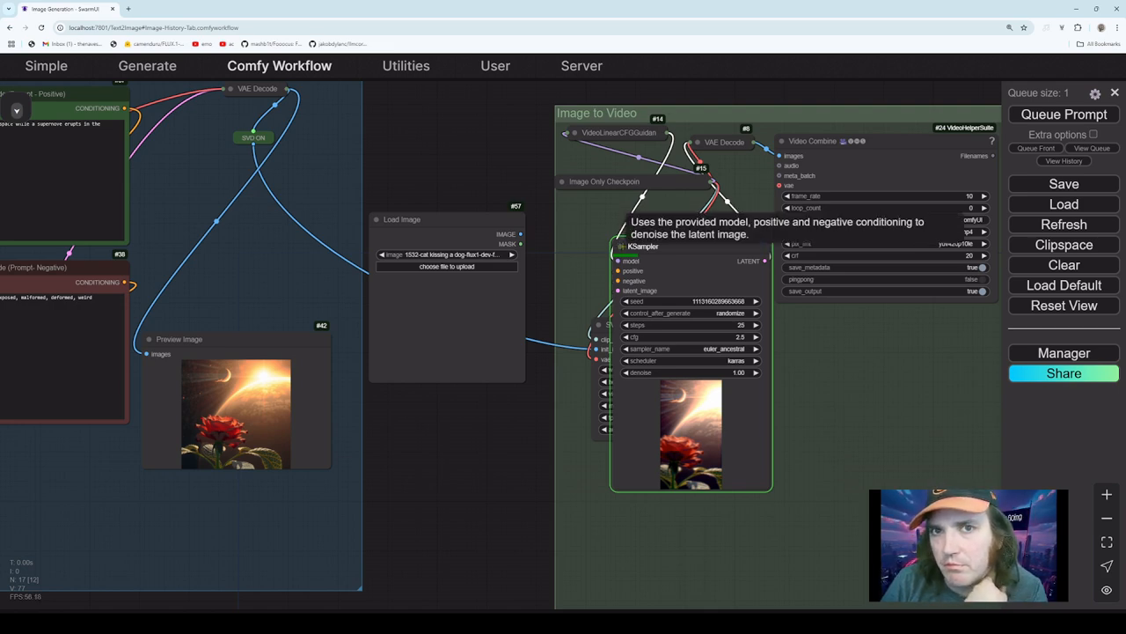
pyautogui.moveTo(747, 258); pyautogui.dragTo(633, 237)
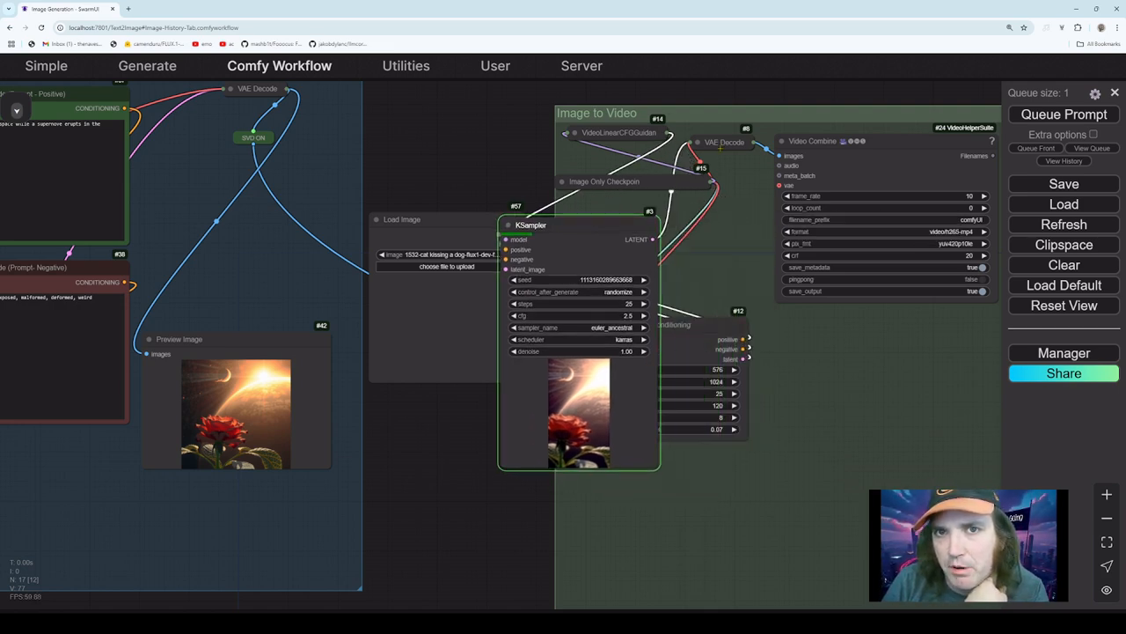
pyautogui.moveTo(710, 327); pyautogui.dragTo(810, 473)
pyautogui.moveTo(603, 214); pyautogui.dragTo(688, 198)
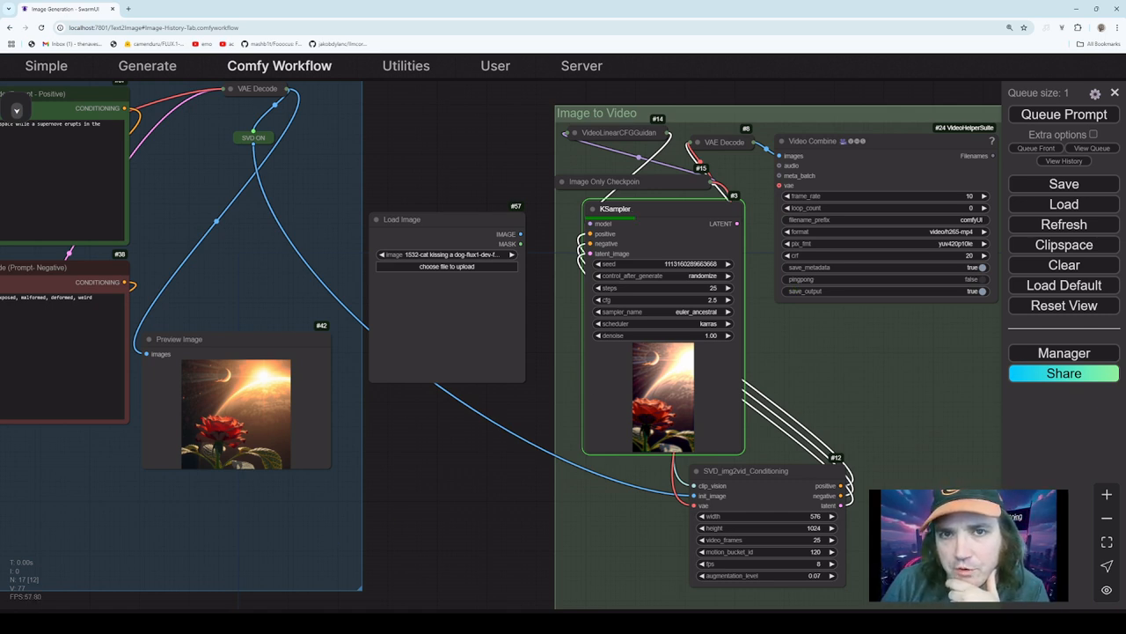
# - Check both groups' outputs and move SVD_img2vid_Conditioning directly beneath the KSampler, clear of the Video Combine preview
pyautogui.moveTo(99, 450); pyautogui.dragTo(342, 494)
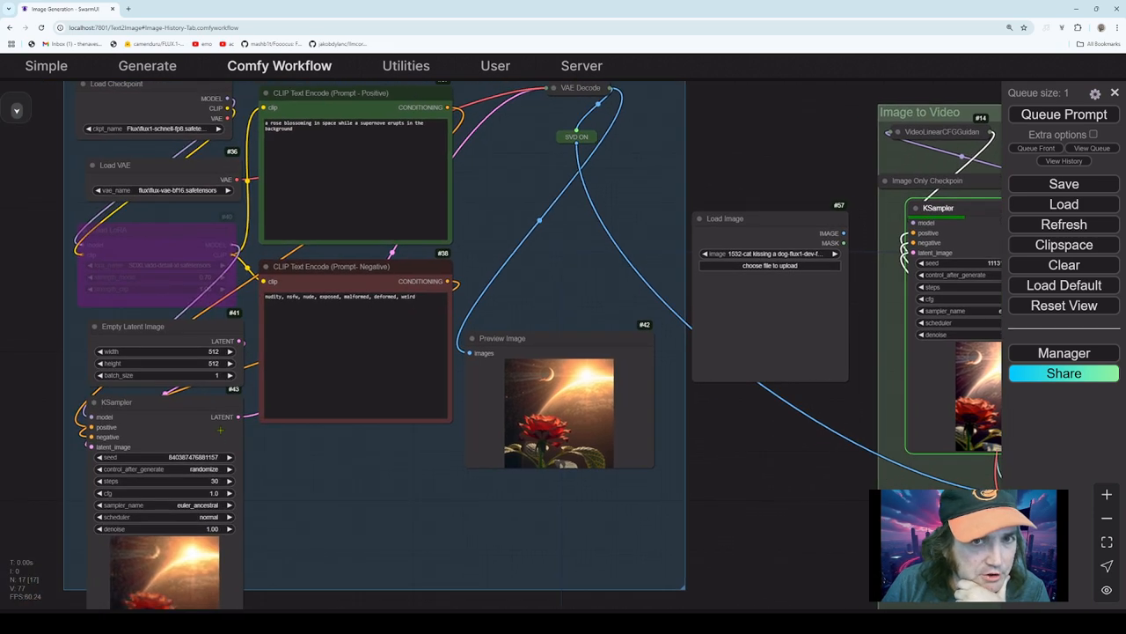
pyautogui.hscroll(5, 331, 414)
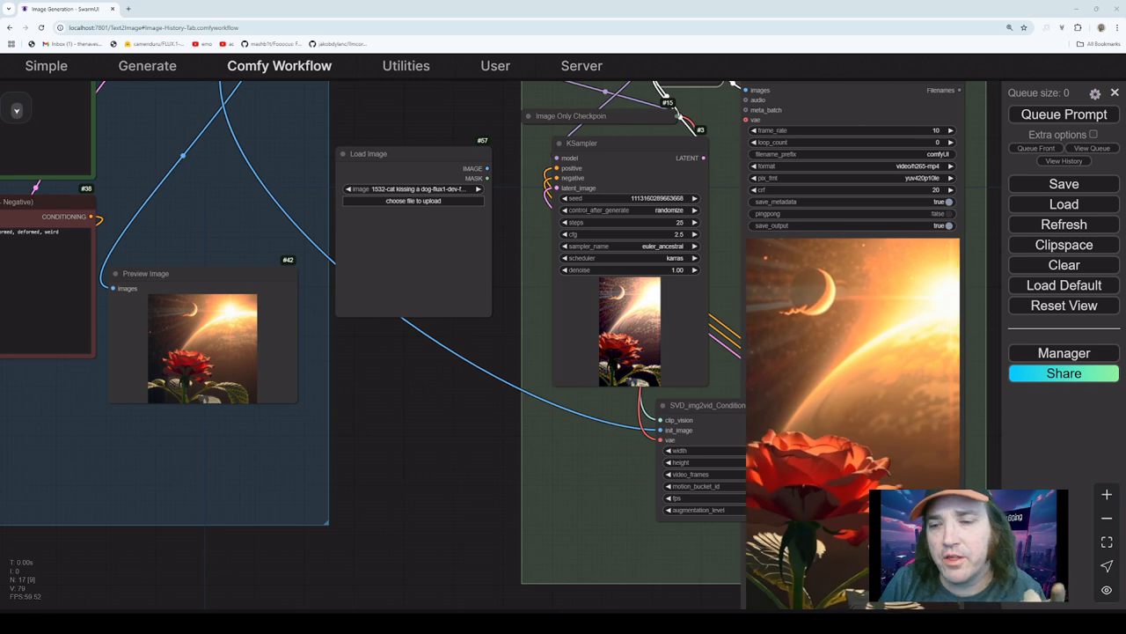
pyautogui.moveTo(870, 396); pyautogui.dragTo(700, 306)
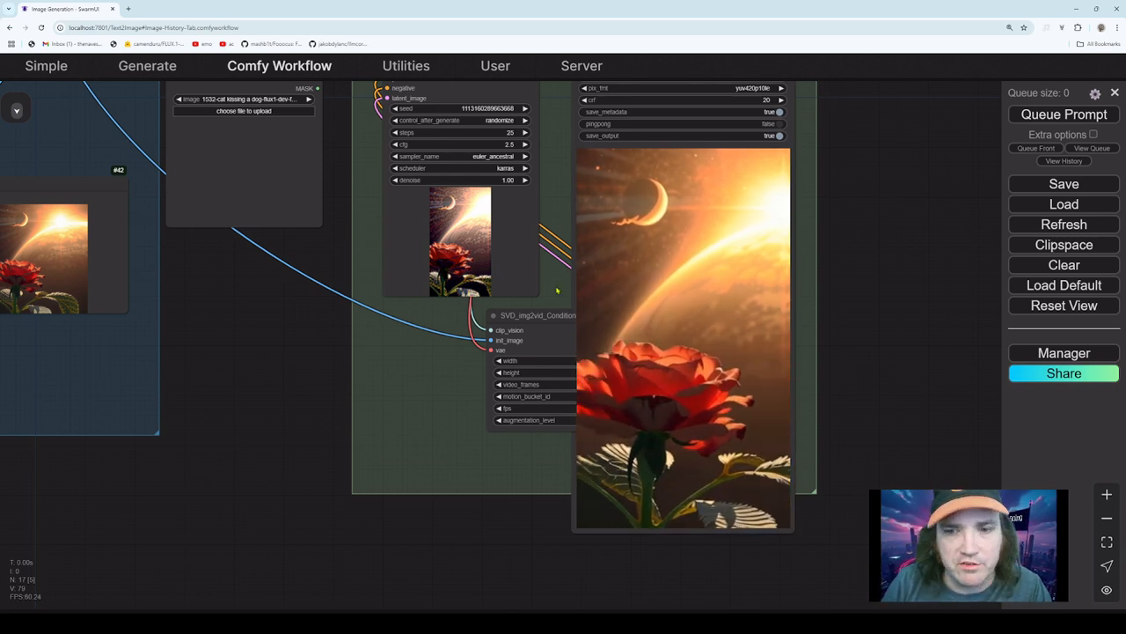
pyautogui.moveTo(556, 287); pyautogui.dragTo(438, 297)
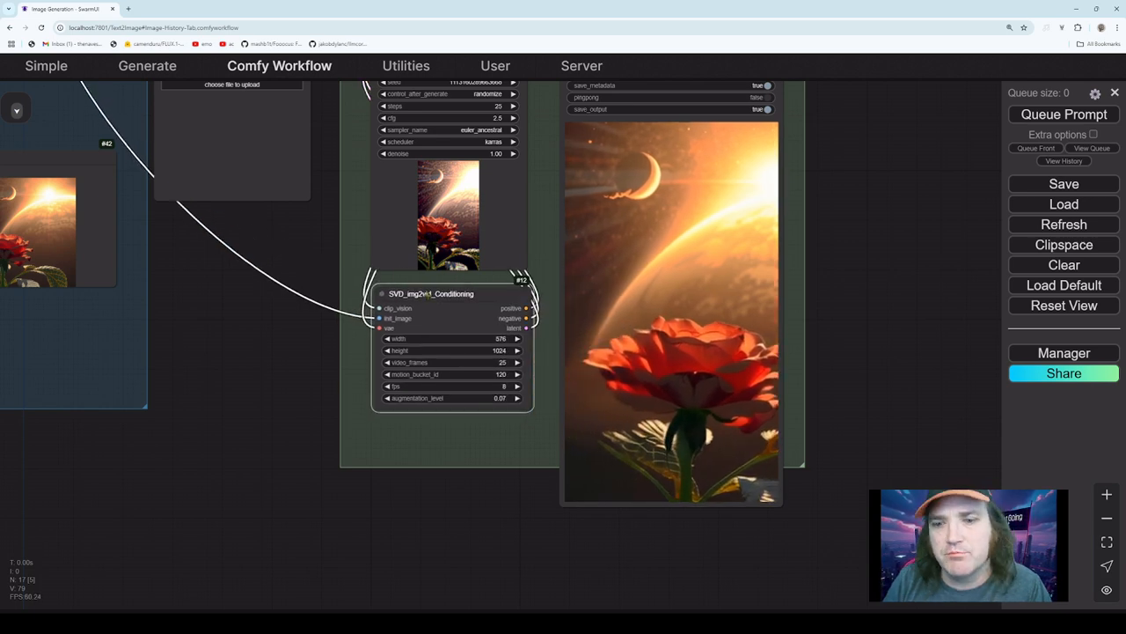
# - Set motion_bucket_id to 20 in the SVD_img2vid_Conditioning node
pyautogui.click(471, 374)
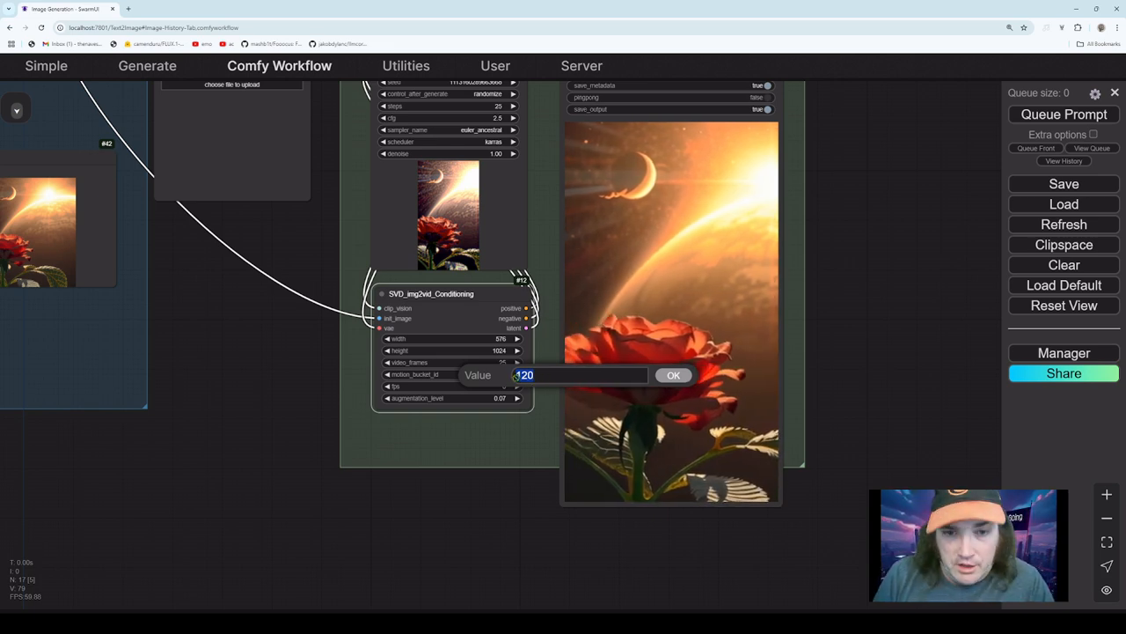
pyautogui.press('BackSpace')
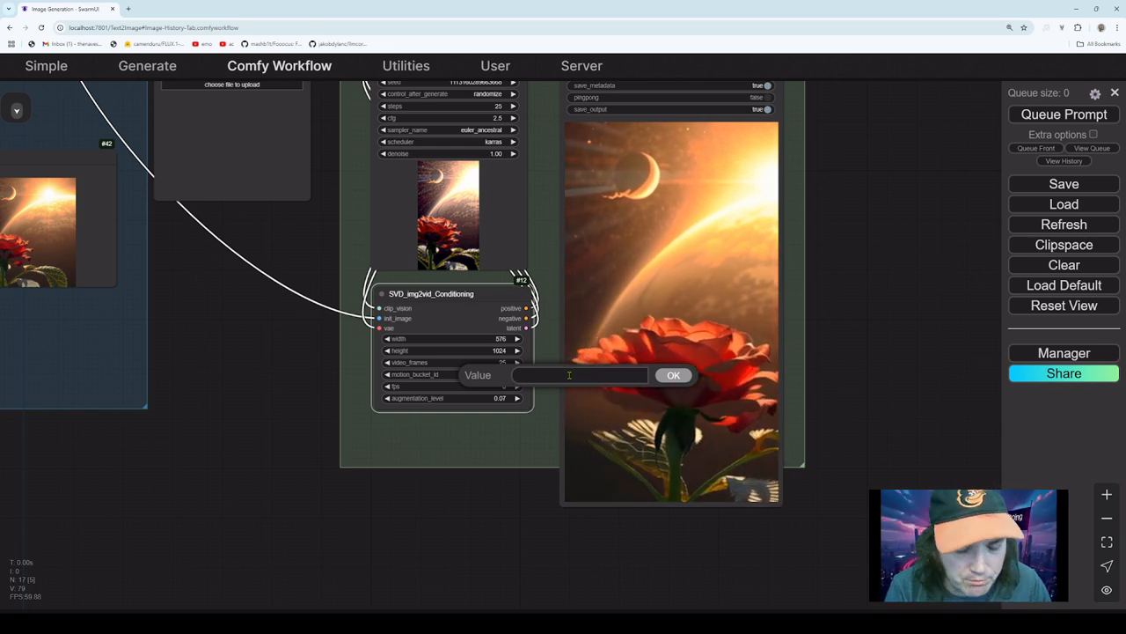
pyautogui.write('20')
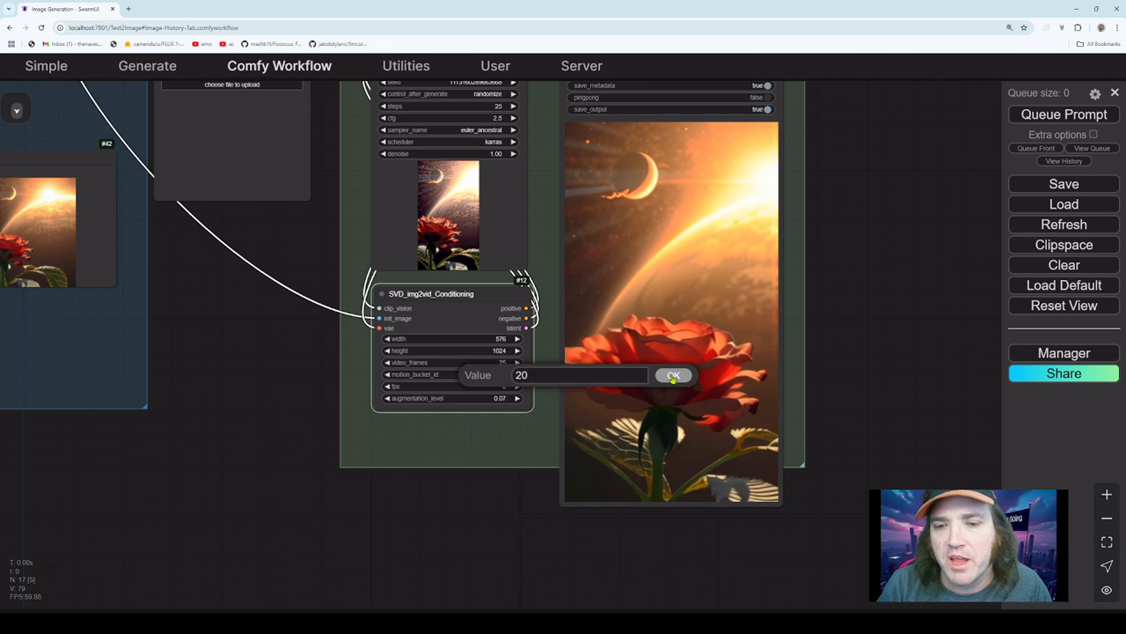
pyautogui.click(673, 375)
# - Queue the workflow and follow its progress from the SDXL Image Gen nodes to the Image to Video KSampler
pyautogui.moveTo(923, 182); pyautogui.dragTo(1004, 371)
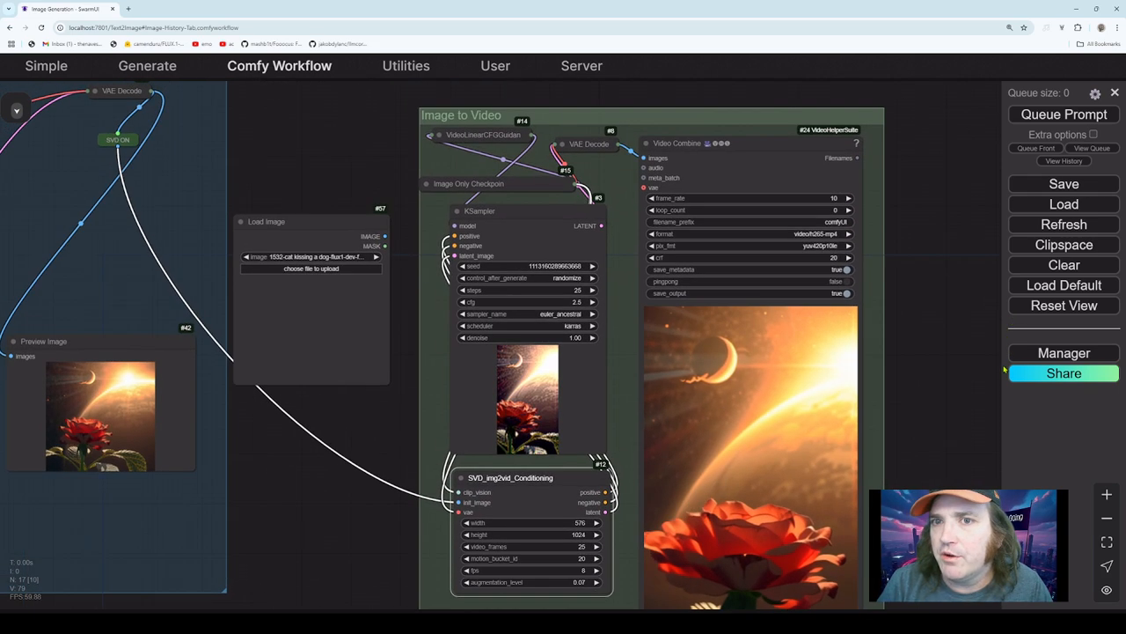
pyautogui.click(1056, 119)
pyautogui.moveTo(275, 447); pyautogui.dragTo(458, 428)
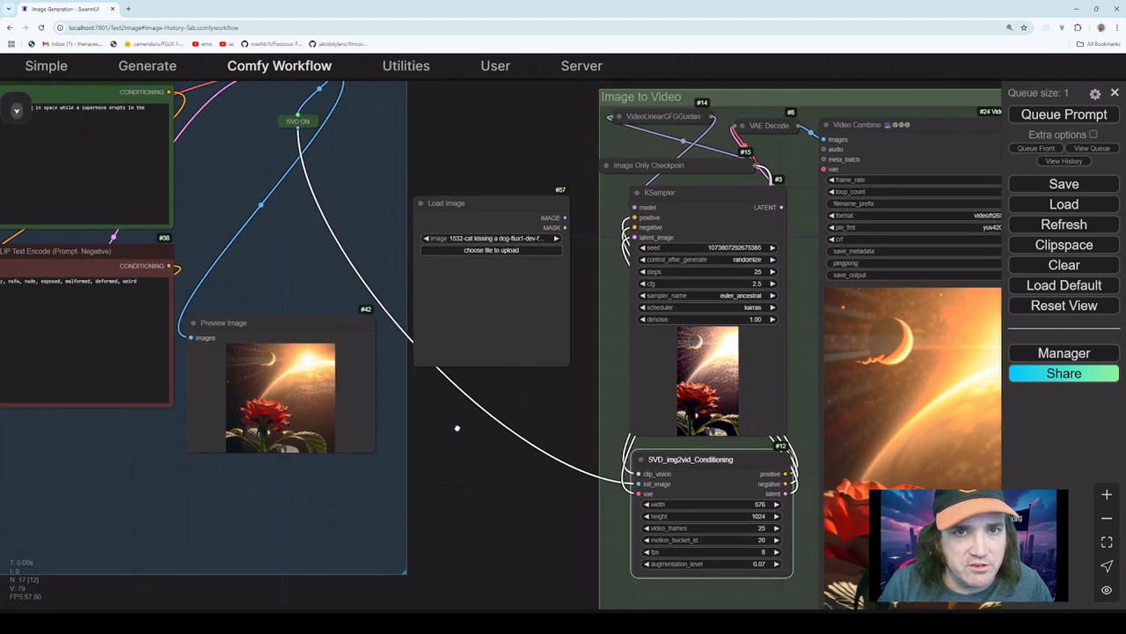
pyautogui.moveTo(117, 415); pyautogui.dragTo(501, 259)
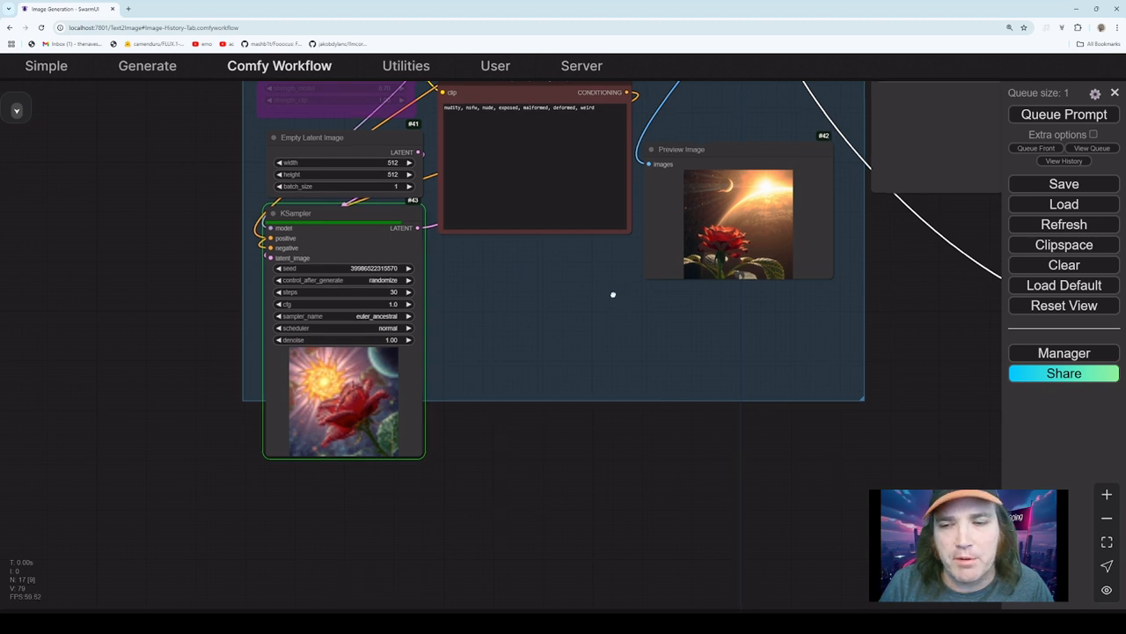
pyautogui.moveTo(611, 291); pyautogui.dragTo(498, 455)
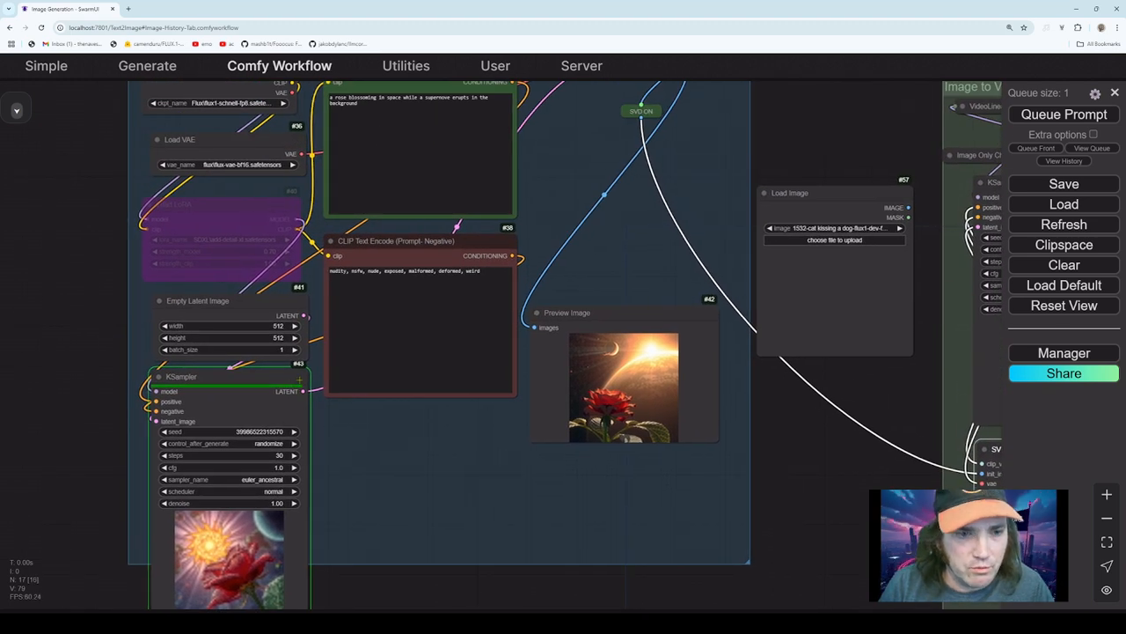
pyautogui.moveTo(527, 121); pyautogui.dragTo(451, 279)
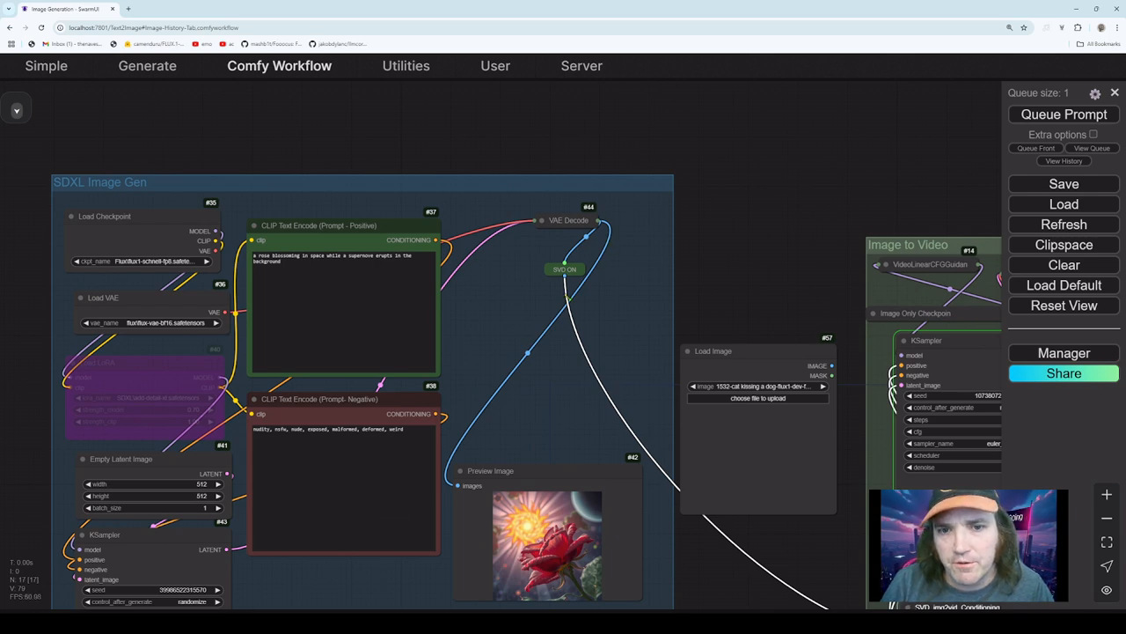
pyautogui.moveTo(536, 428); pyautogui.dragTo(491, 261)
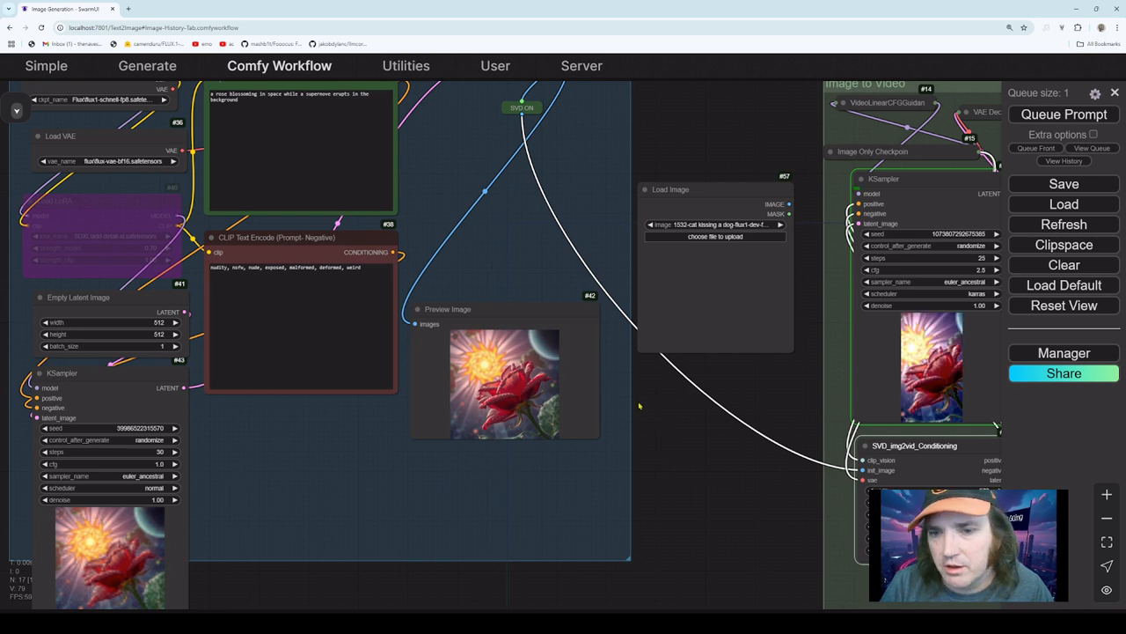
pyautogui.moveTo(802, 362); pyautogui.dragTo(743, 388)
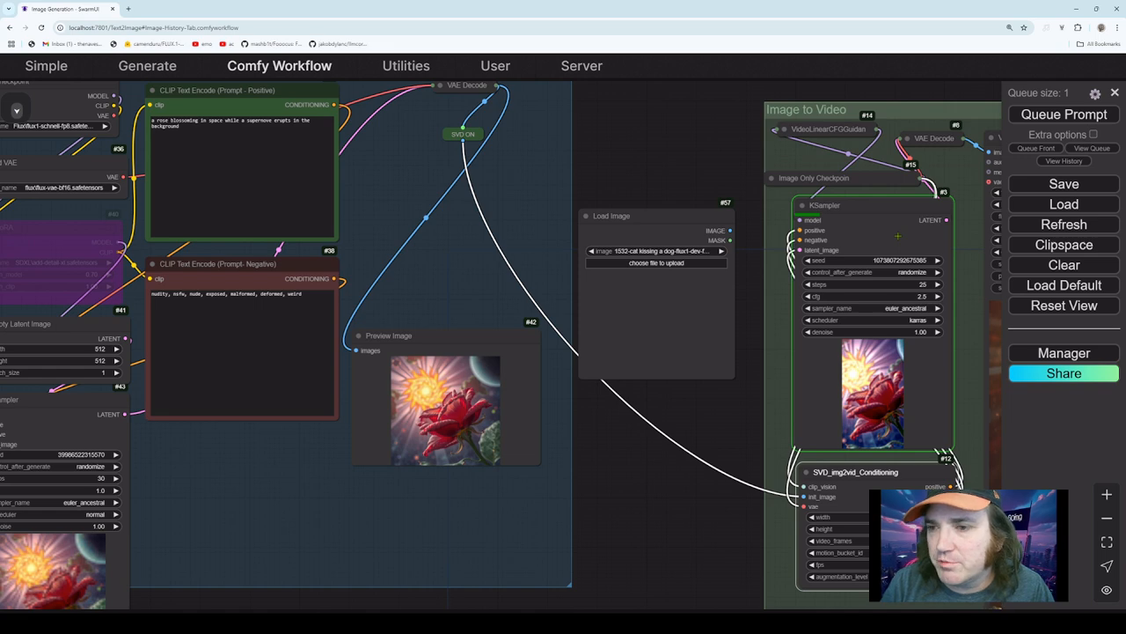
# - Open the rose picture from the Preview Image node at full size and return to the workflow
pyautogui.rightClick(431, 396)
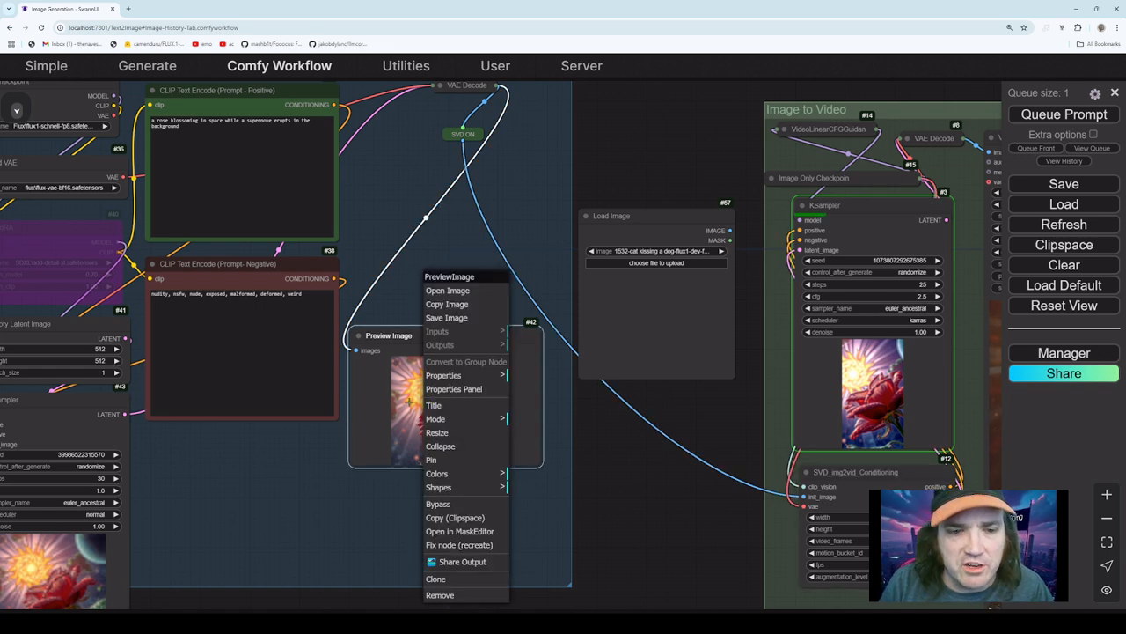
pyautogui.click(440, 293)
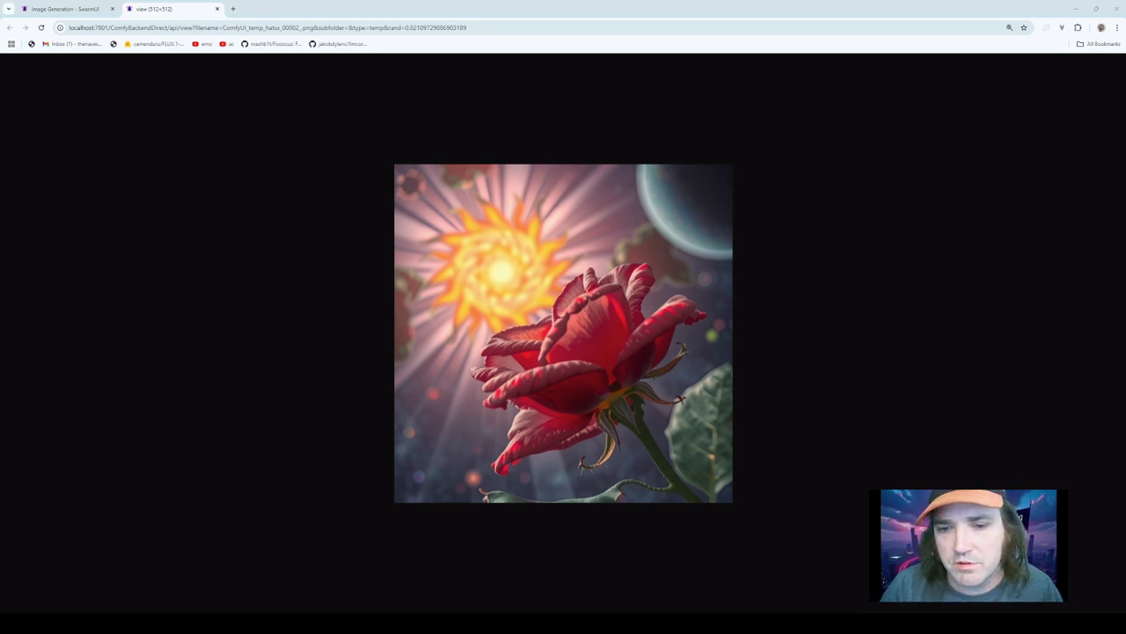
pyautogui.click(217, 9)
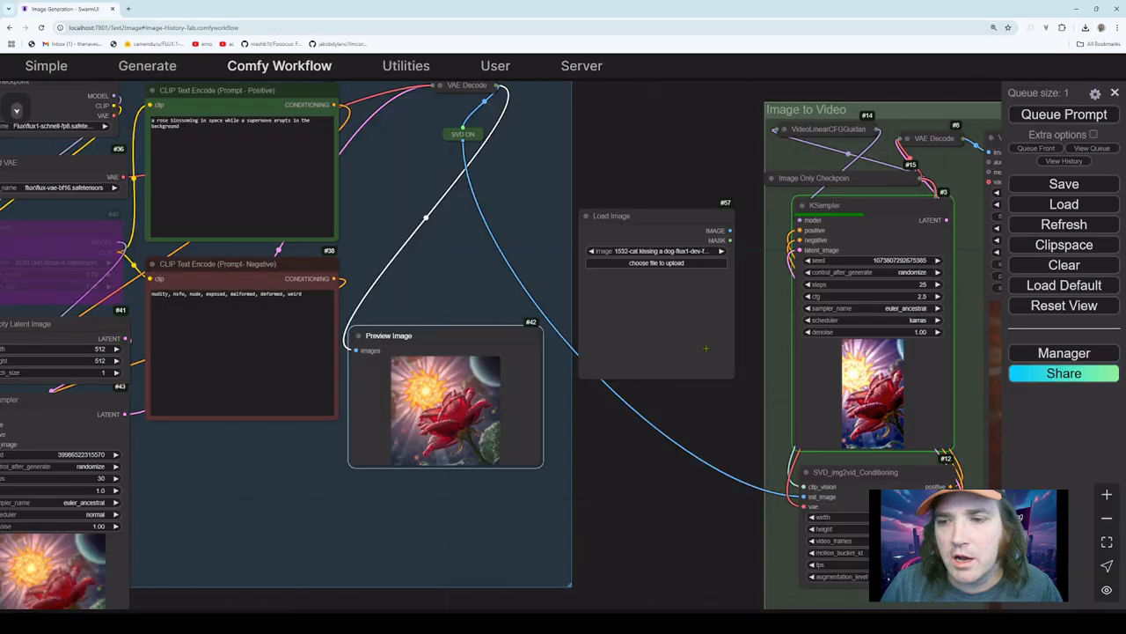
# - Move the Load Image node slightly upward between the two groups and check the finished video in Video Combine
pyautogui.moveTo(706, 348); pyautogui.dragTo(701, 309)
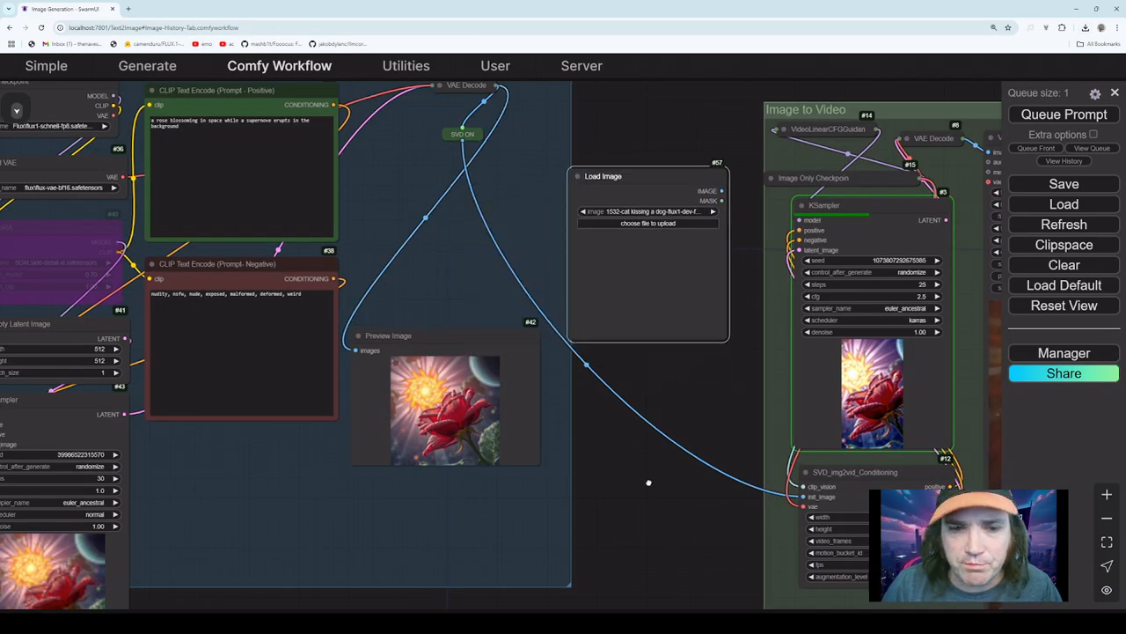
pyautogui.moveTo(648, 482); pyautogui.dragTo(573, 313)
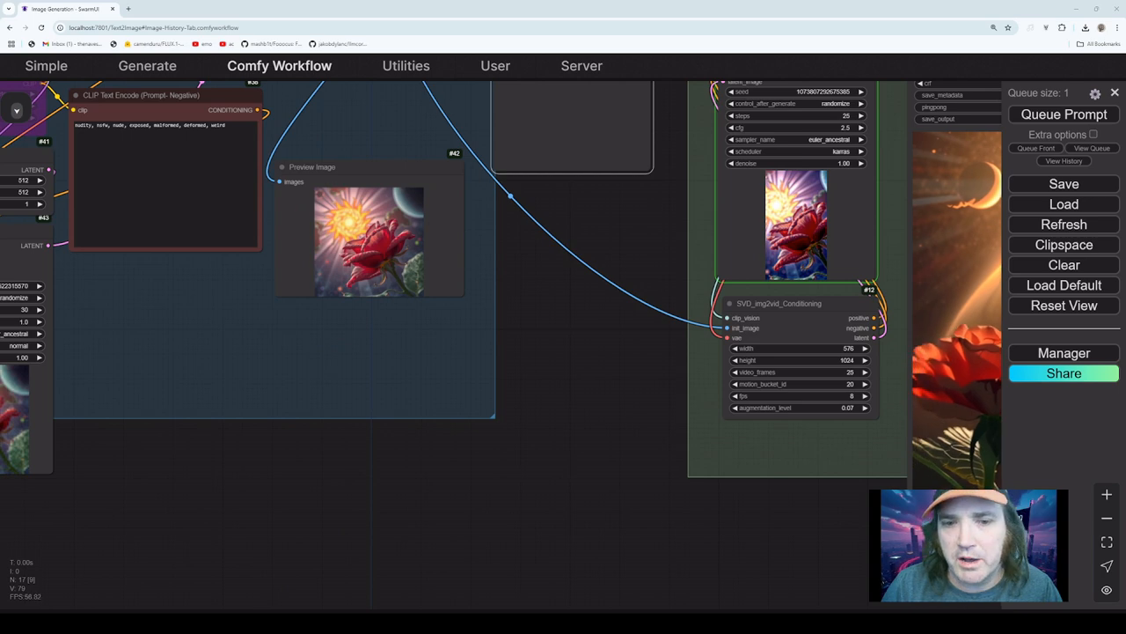
pyautogui.scroll(-4, 501, 343)
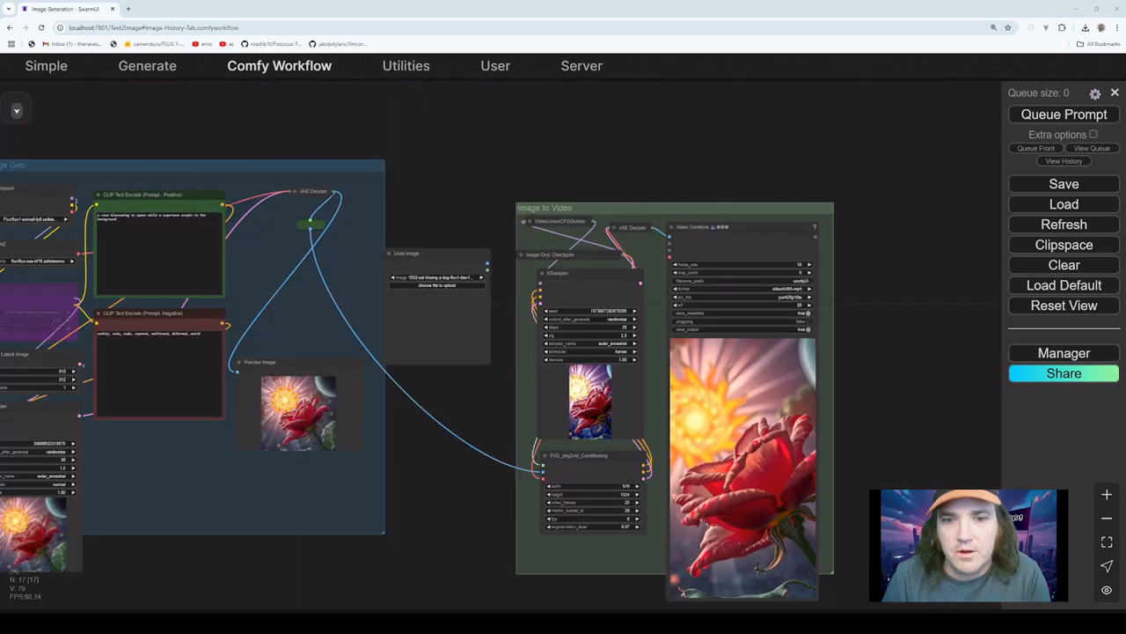
# - Compare the source image with the finished video and set pingpong to true in the Video Combine node
pyautogui.moveTo(891, 479); pyautogui.dragTo(896, 381)
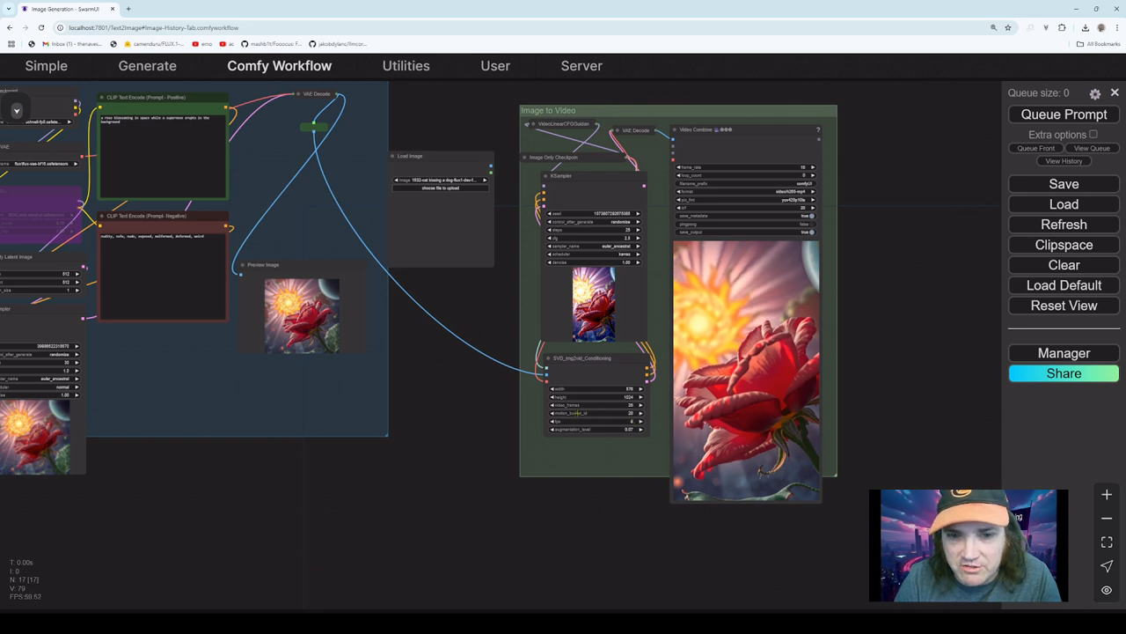
pyautogui.moveTo(601, 422); pyautogui.dragTo(666, 473)
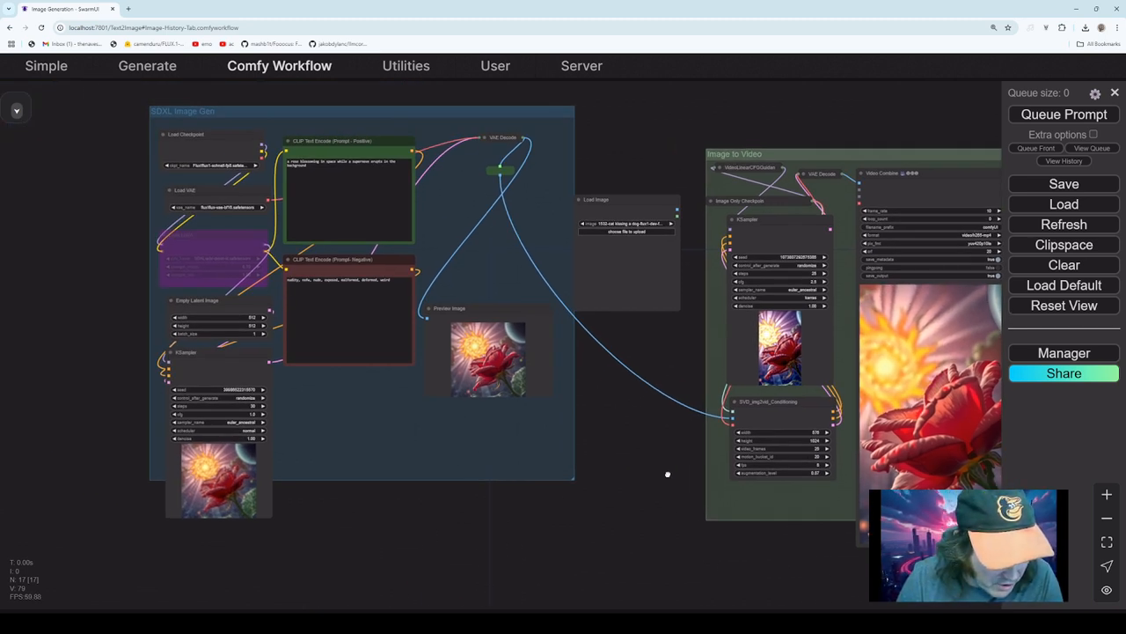
pyautogui.moveTo(667, 474); pyautogui.dragTo(631, 466)
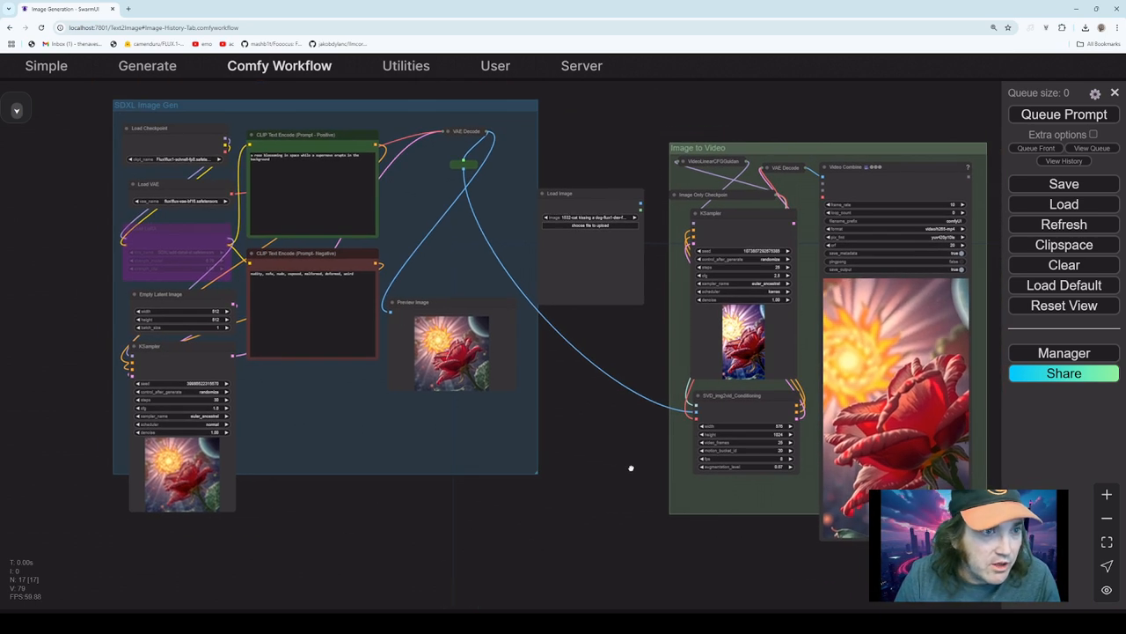
pyautogui.moveTo(618, 466); pyautogui.dragTo(615, 464)
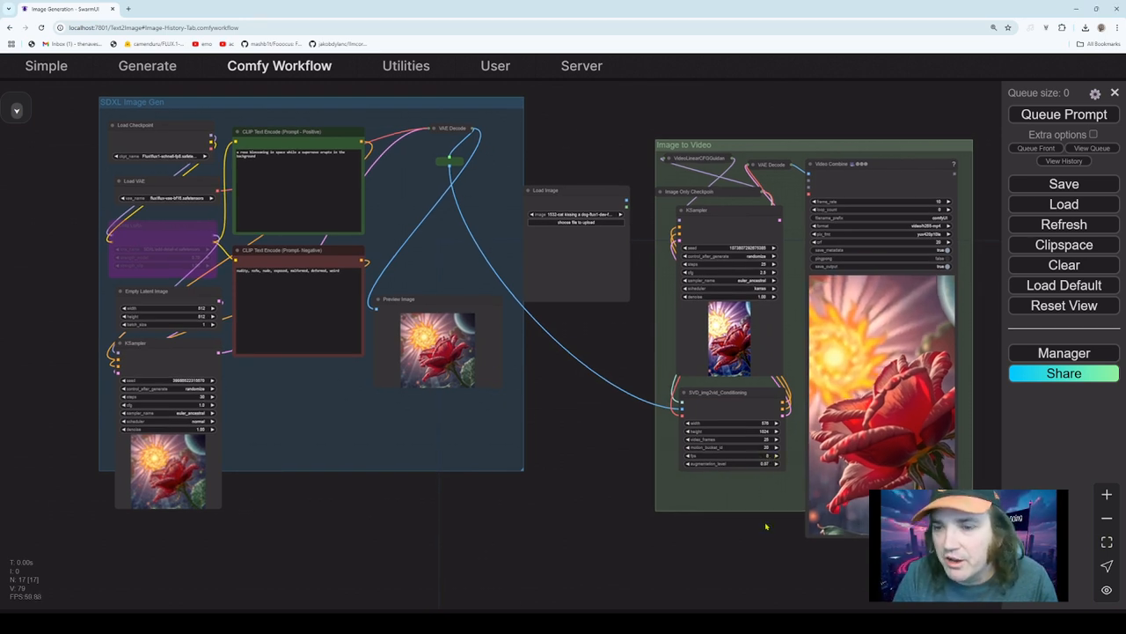
pyautogui.moveTo(766, 528); pyautogui.dragTo(646, 531)
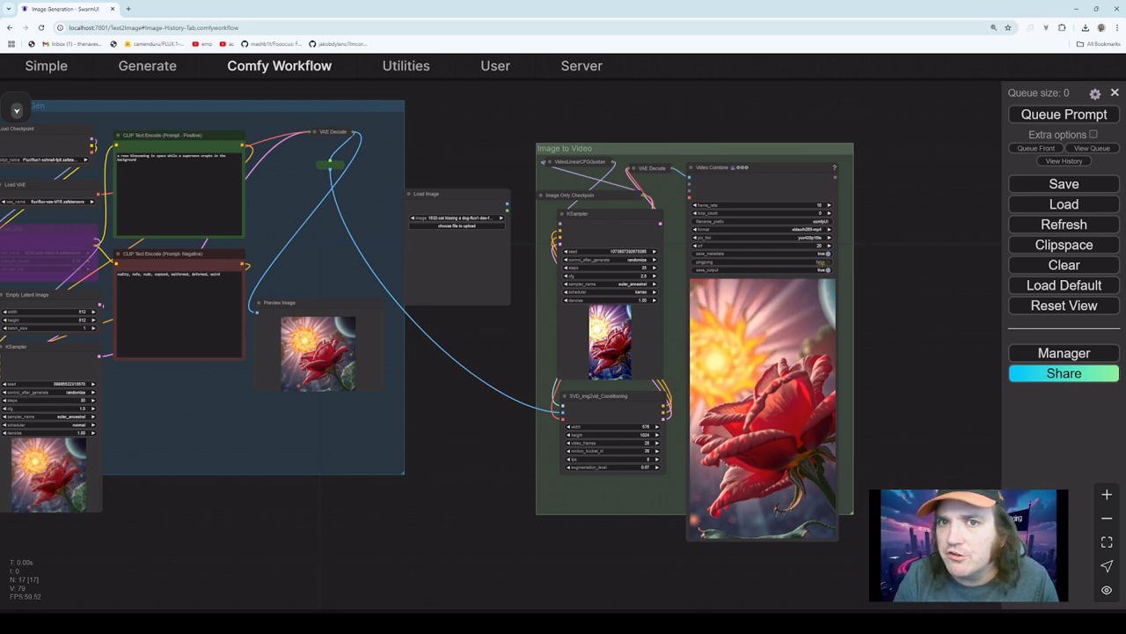
pyautogui.click(828, 261)
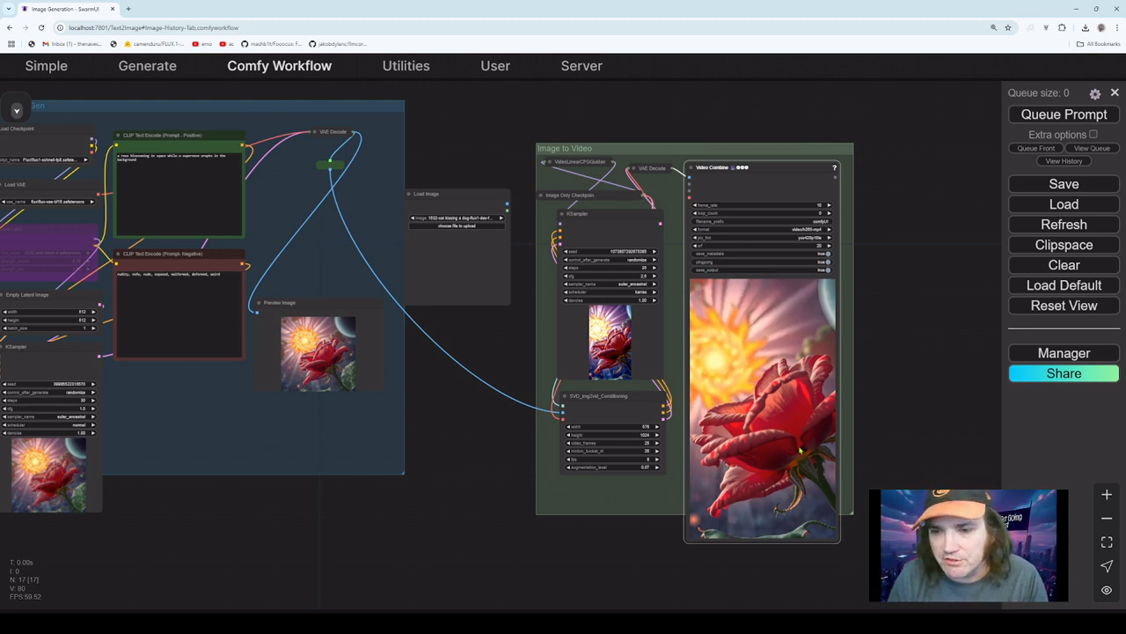
# - Cycle the Load VAE node through other VAE files, including the Flux one, and back to the vae-ft-mse-840000-ema file
pyautogui.moveTo(515, 435); pyautogui.dragTo(750, 473)
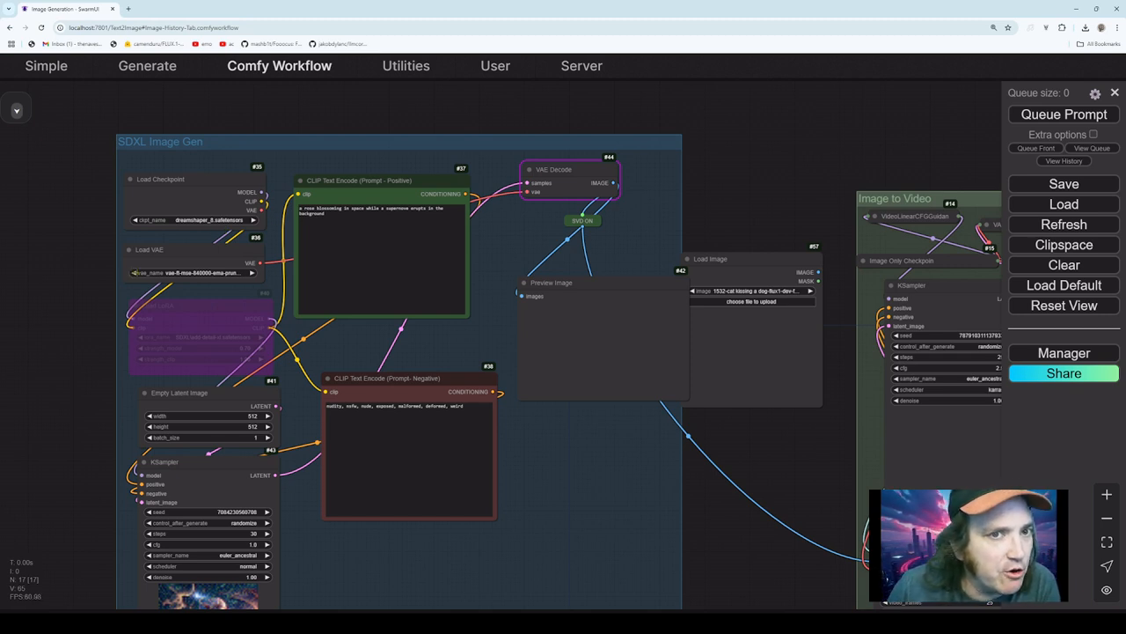
pyautogui.click(135, 273)
pyautogui.click(136, 274)
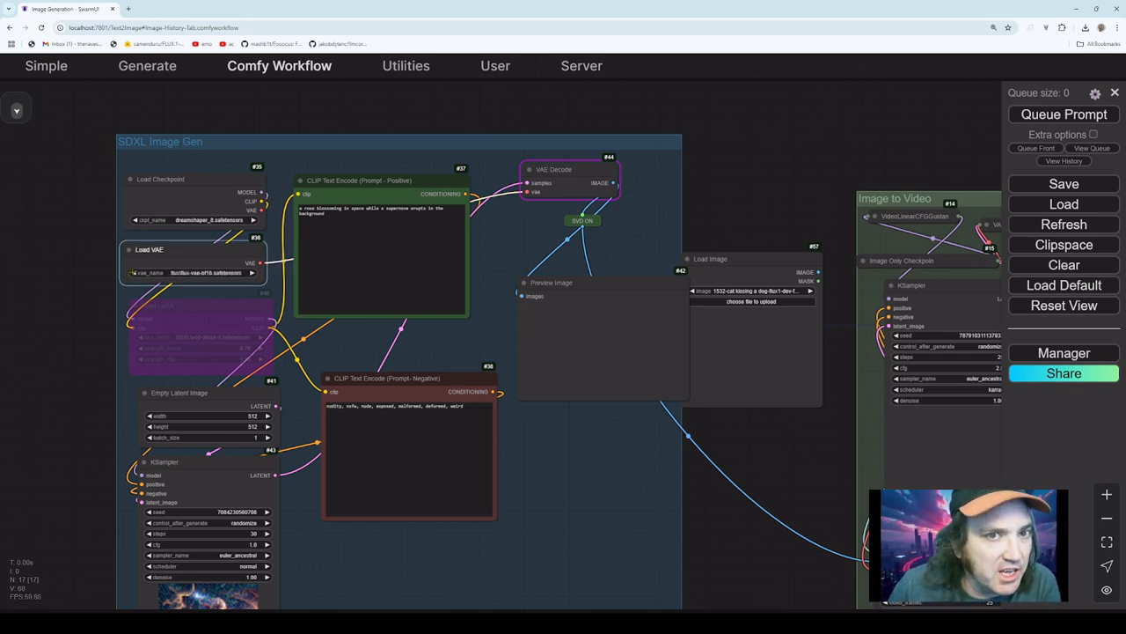
pyautogui.click(252, 273)
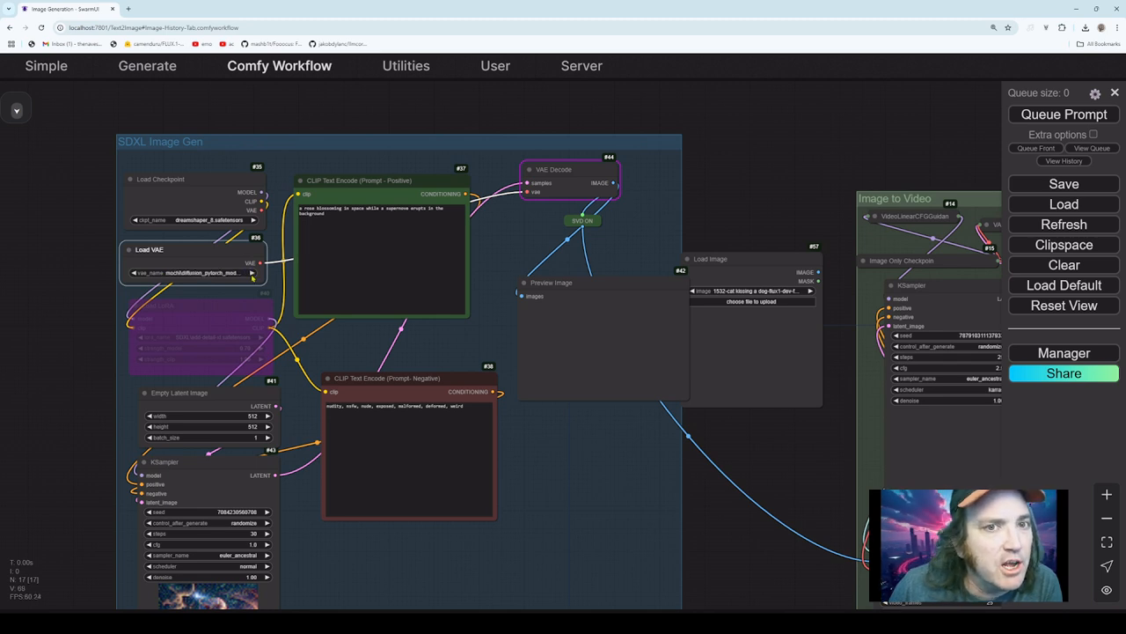
pyautogui.click(252, 273)
pyautogui.click(251, 273)
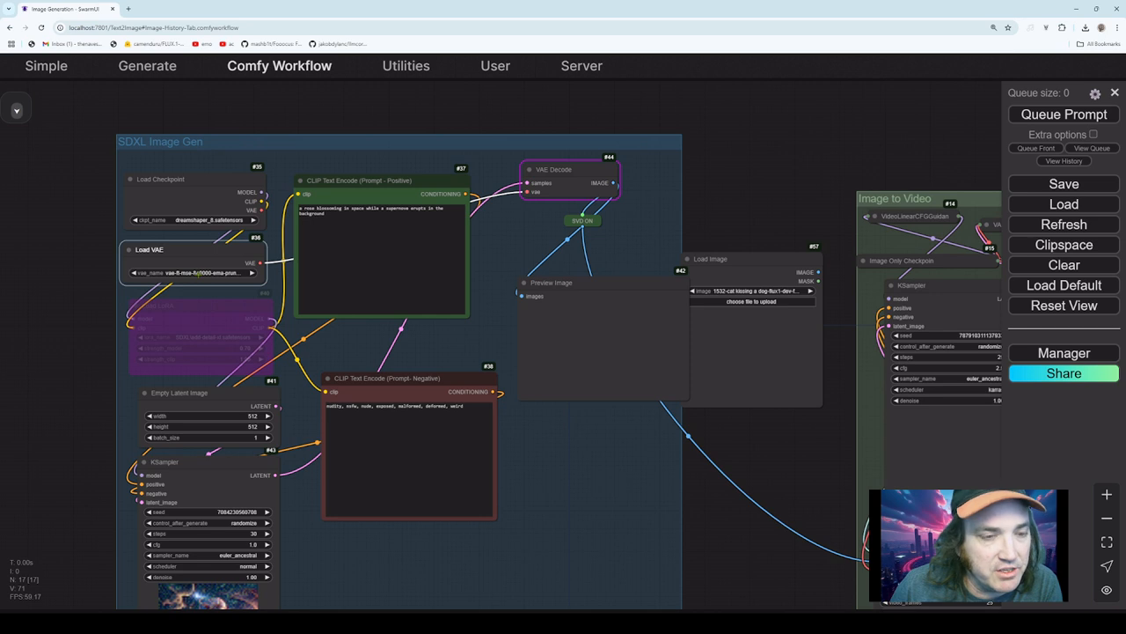
pyautogui.moveTo(255, 262); pyautogui.dragTo(583, 192)
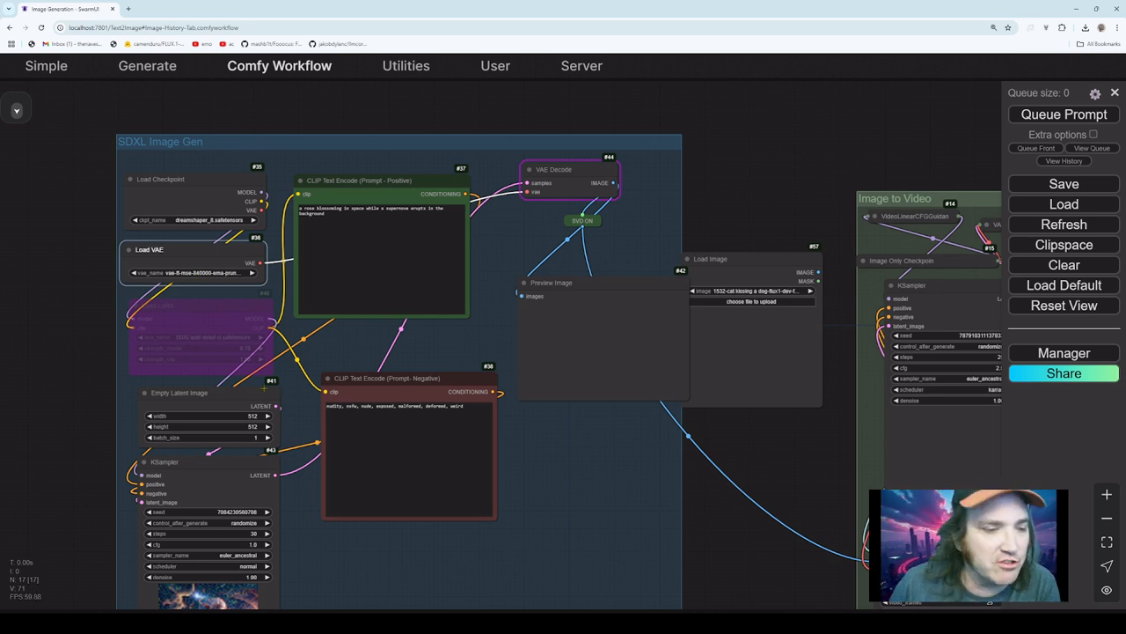
# - Queue the workflow with the dreamshaper_8 checkpoint and follow both groups' progress
pyautogui.scroll(-1, 842, 118)
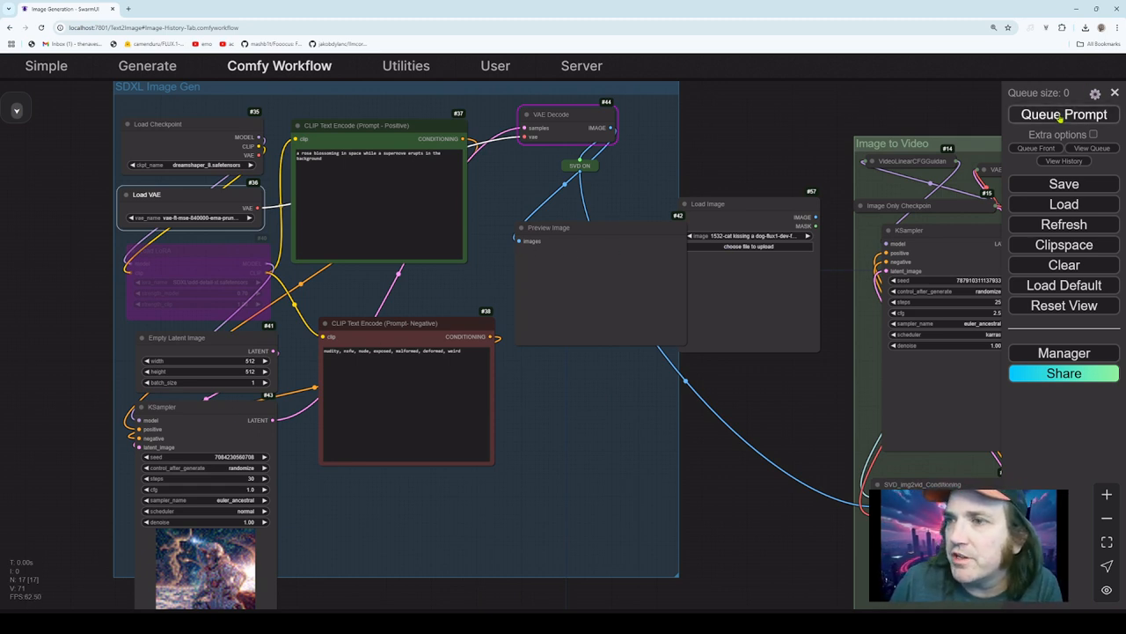
pyautogui.hotkey('ctrl', 'Return')
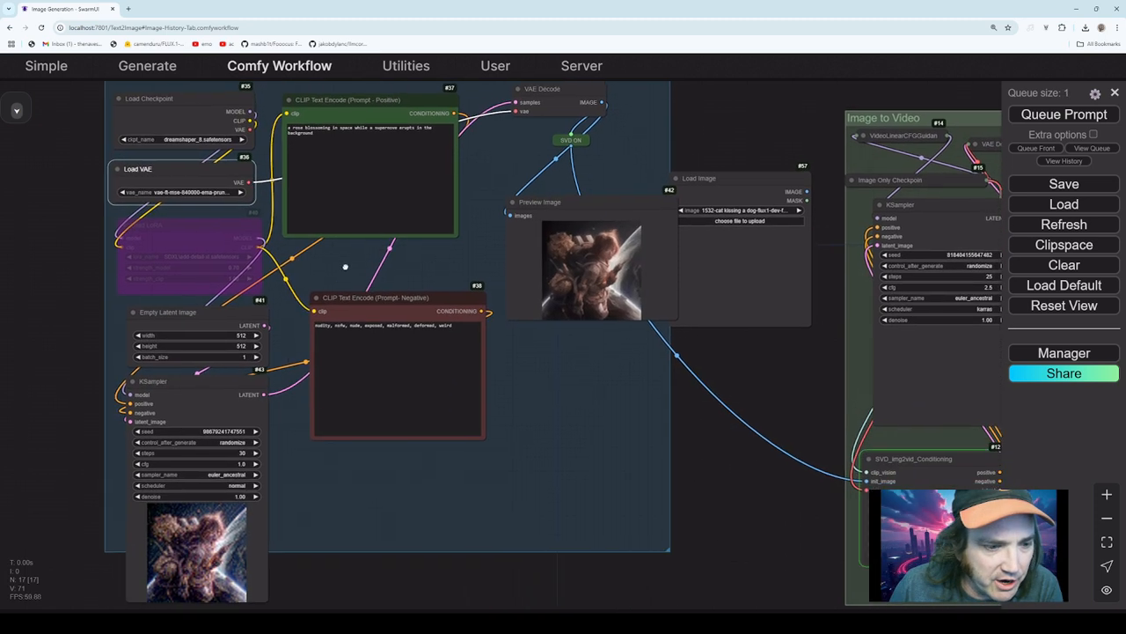
pyautogui.moveTo(593, 366); pyautogui.dragTo(562, 452)
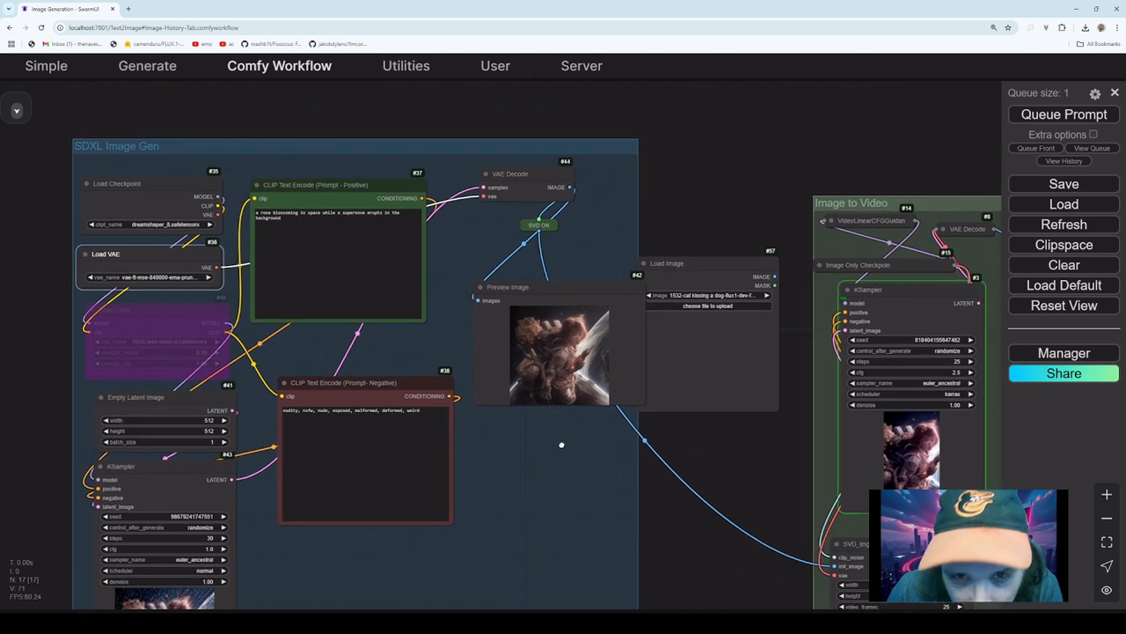
# - View the new dreamshaper_8 picture from the Preview Image node at full size and return to the workflow
pyautogui.rightClick(552, 280)
pyautogui.click(580, 291)
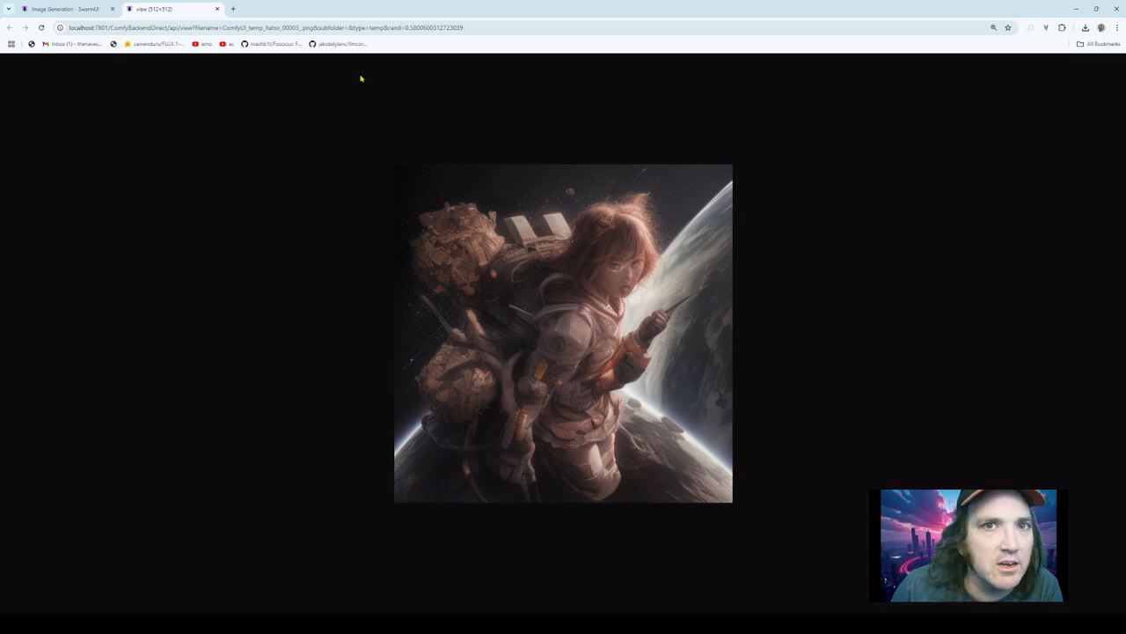
pyautogui.click(217, 9)
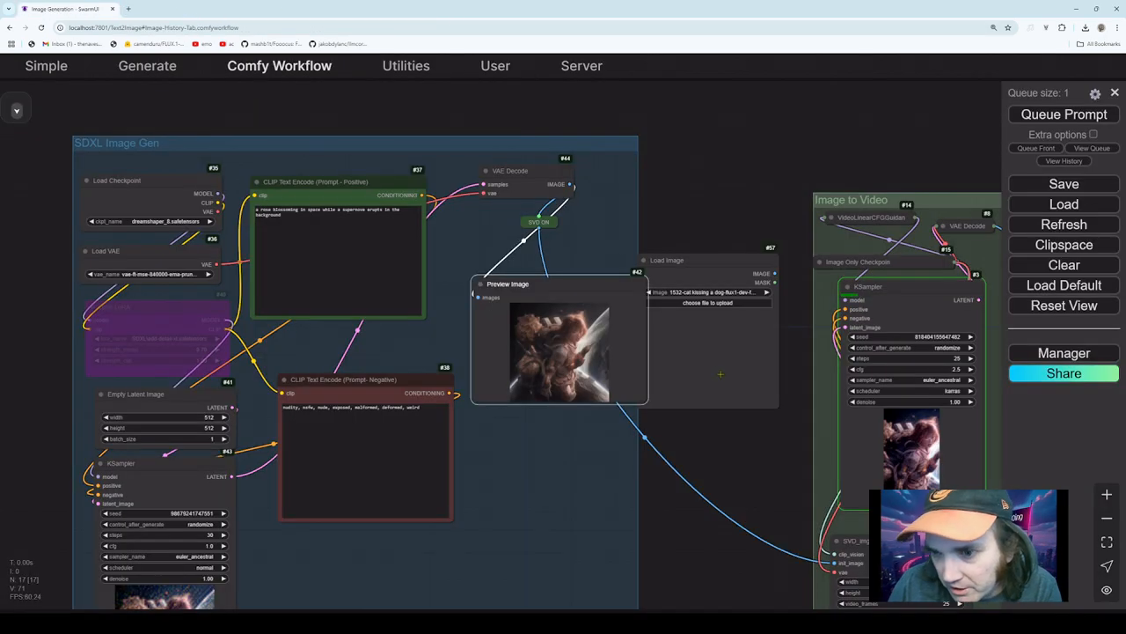
pyautogui.moveTo(744, 457); pyautogui.dragTo(673, 434)
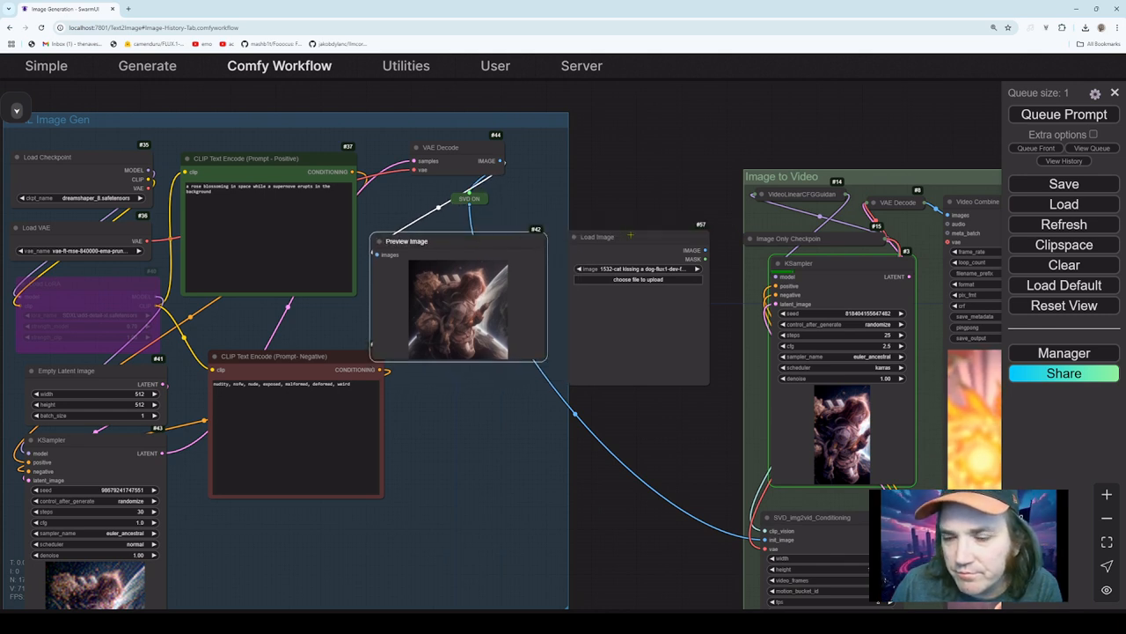
pyautogui.moveTo(637, 242); pyautogui.dragTo(646, 434)
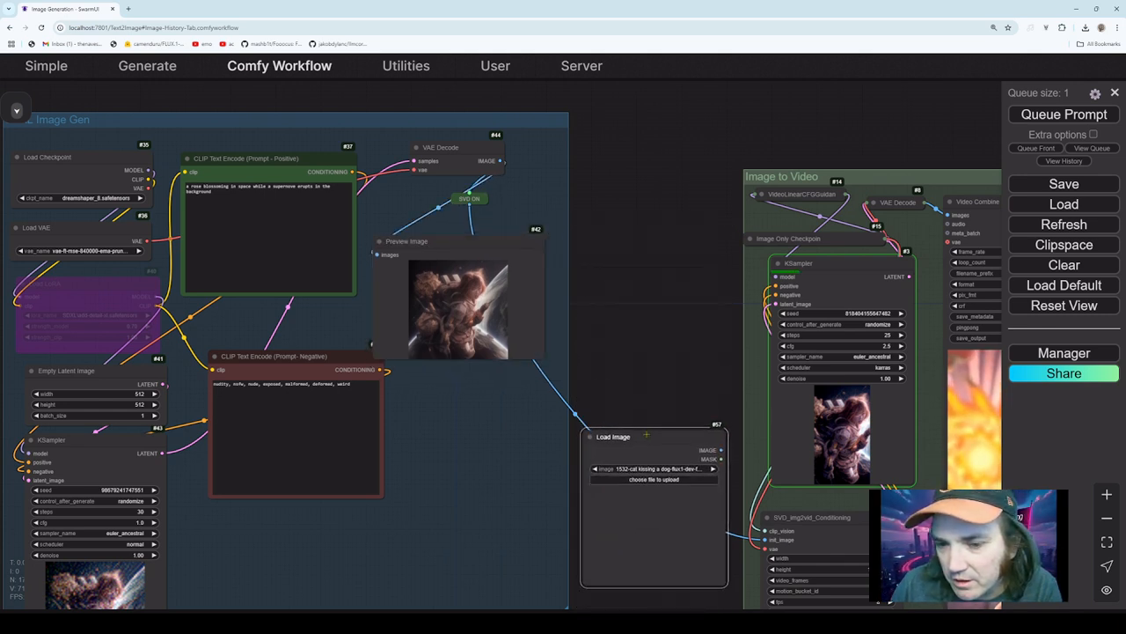
pyautogui.click(714, 468)
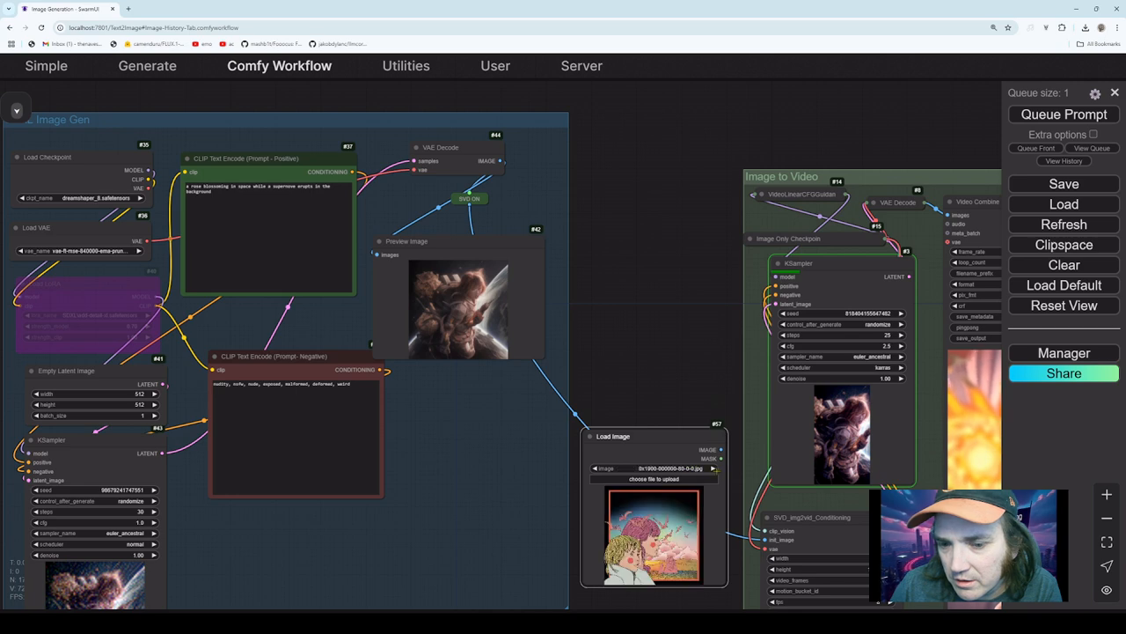
# - Collapse the Load Image node between the two groups and view the finished animation in the Video Combine node
pyautogui.rightClick(664, 435)
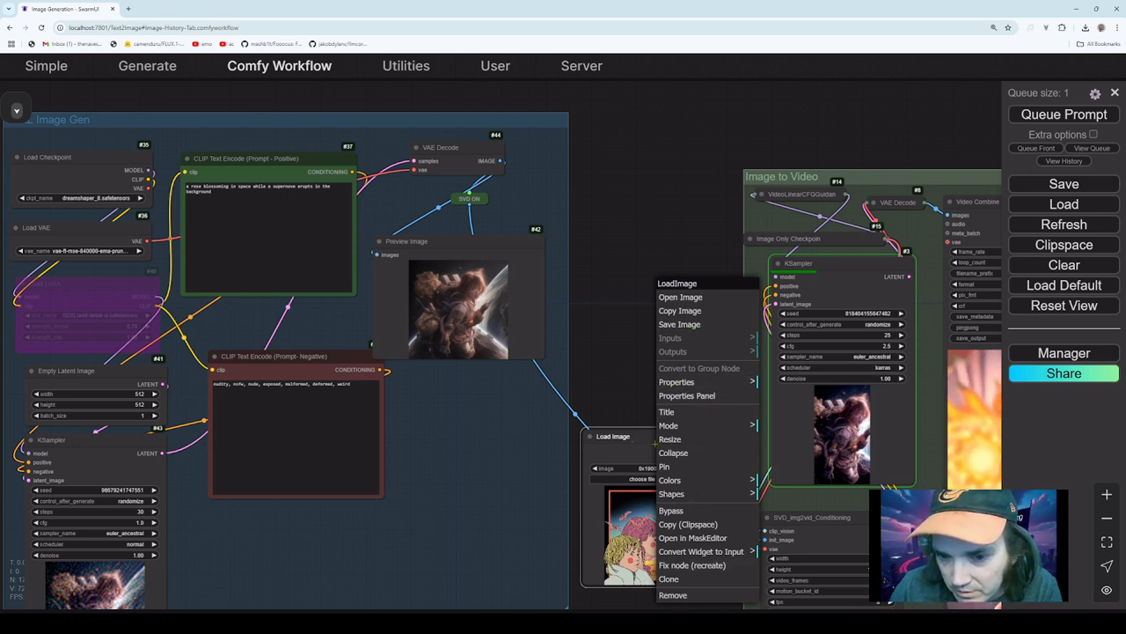
pyautogui.click(678, 453)
pyautogui.moveTo(701, 395); pyautogui.dragTo(511, 294)
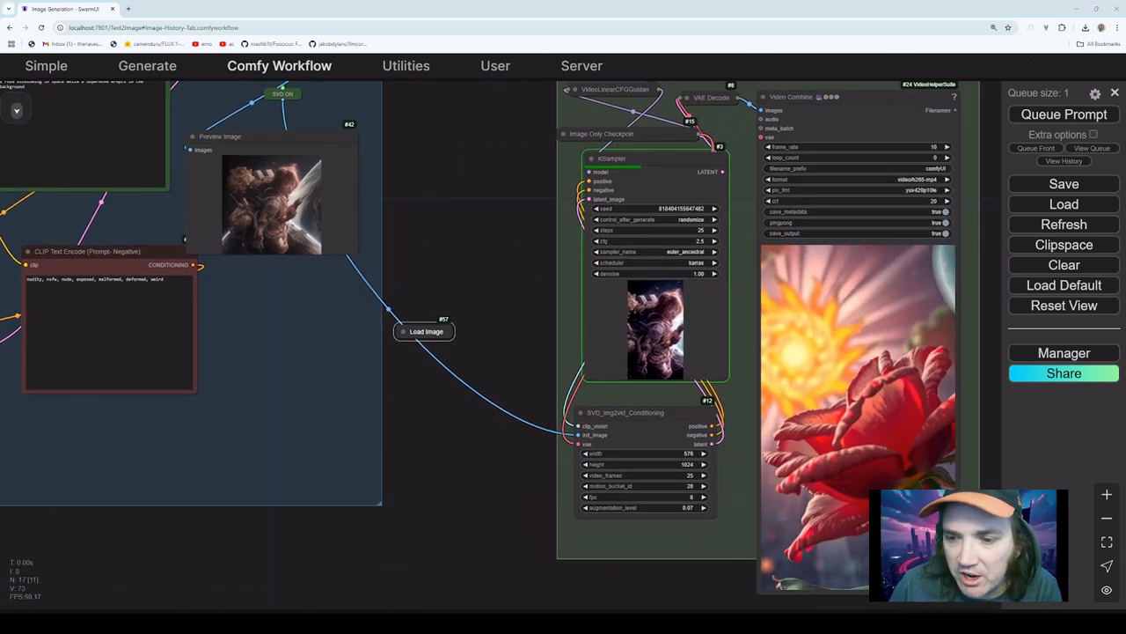
pyautogui.moveTo(913, 410); pyautogui.dragTo(879, 391)
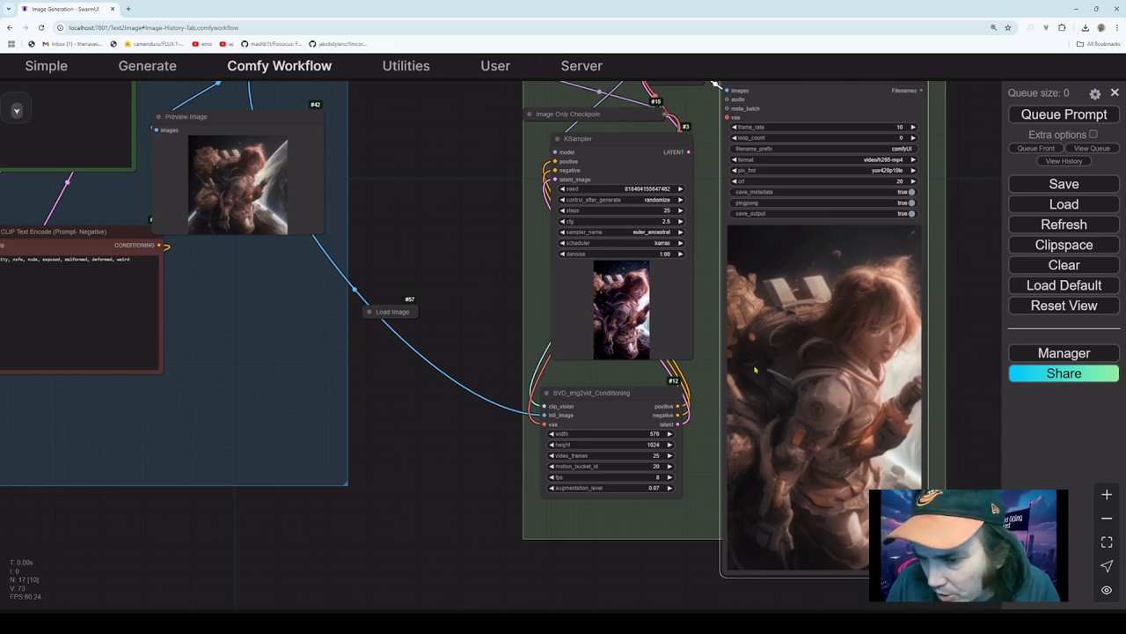
pyautogui.moveTo(407, 371); pyautogui.dragTo(440, 477)
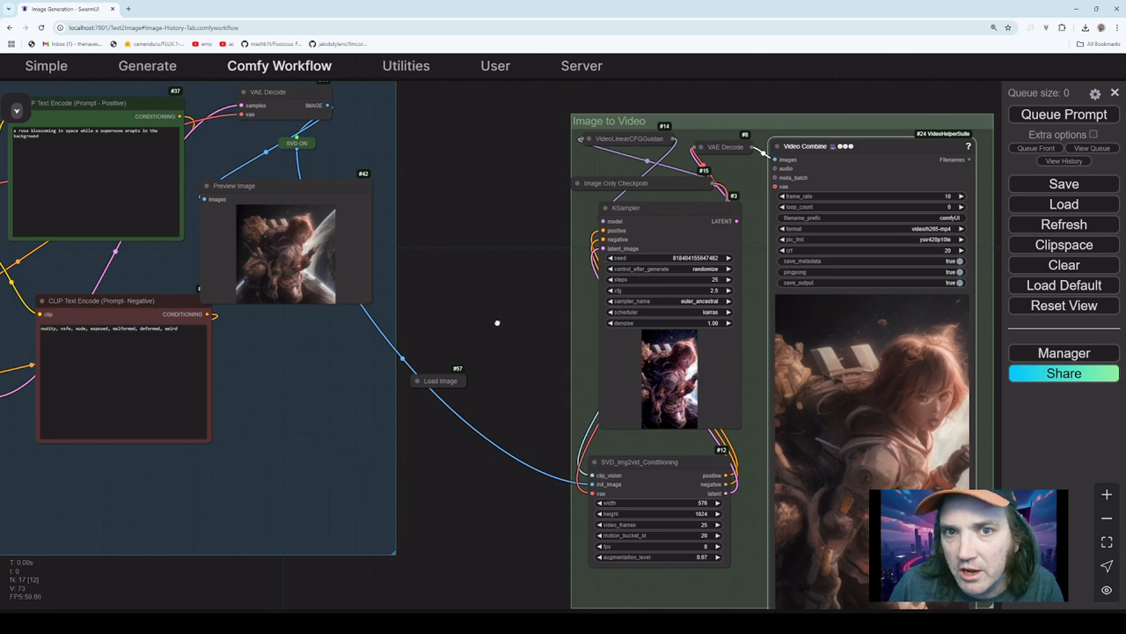
# - Set the cfg of the KSampler in the SDXL Image Gen group to 6
pyautogui.moveTo(496, 322); pyautogui.dragTo(687, 225)
pyautogui.moveTo(216, 487); pyautogui.dragTo(306, 414)
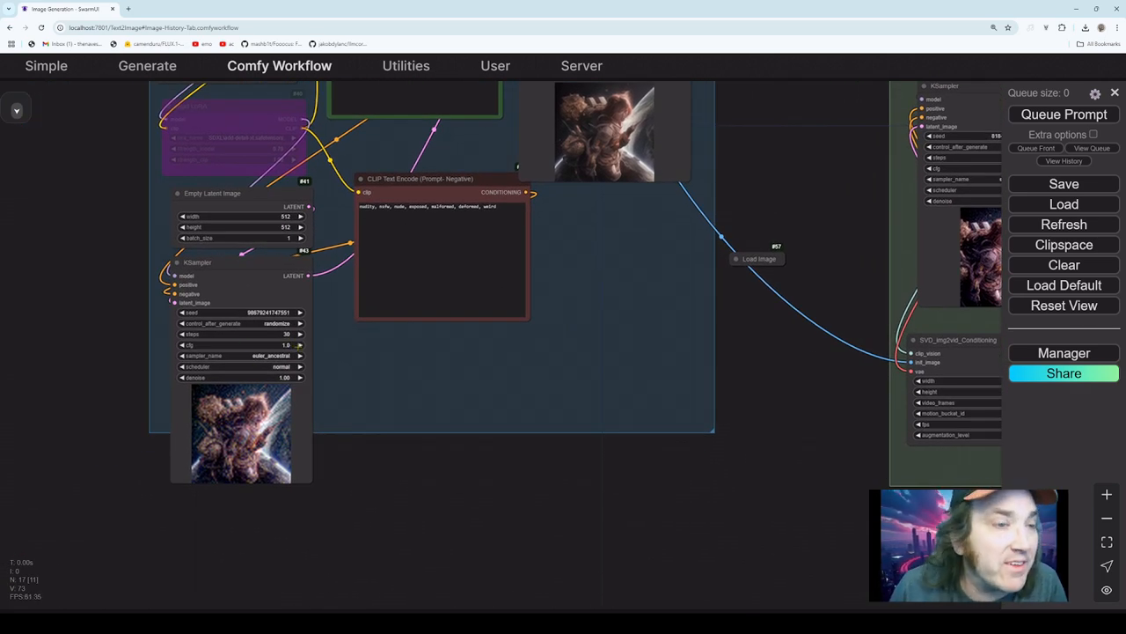
pyautogui.click(286, 345)
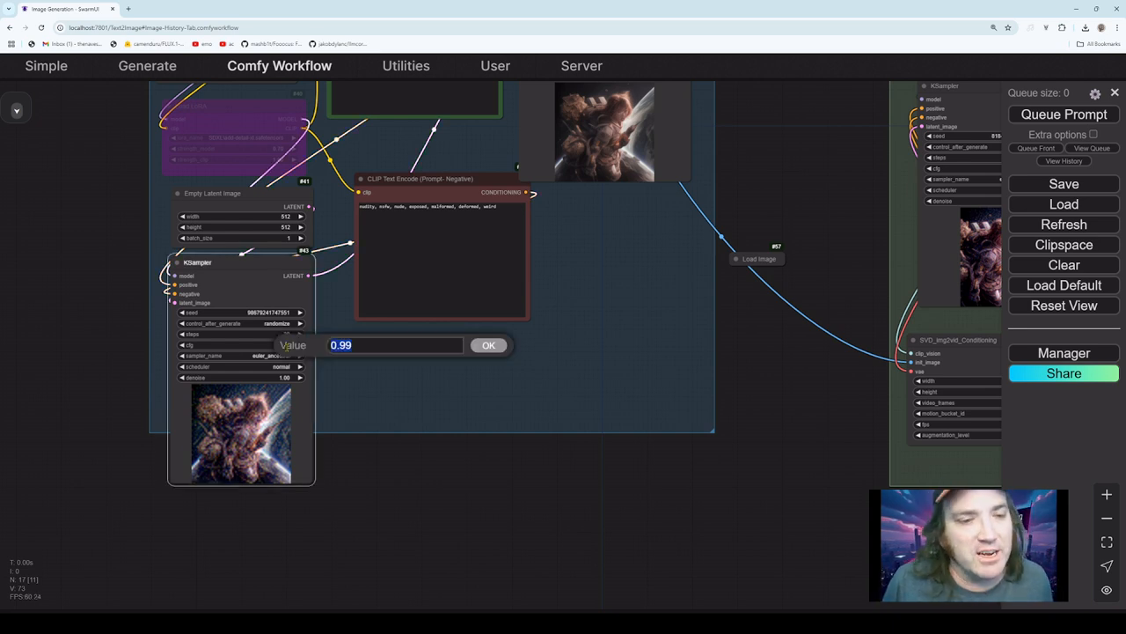
pyautogui.write('6')
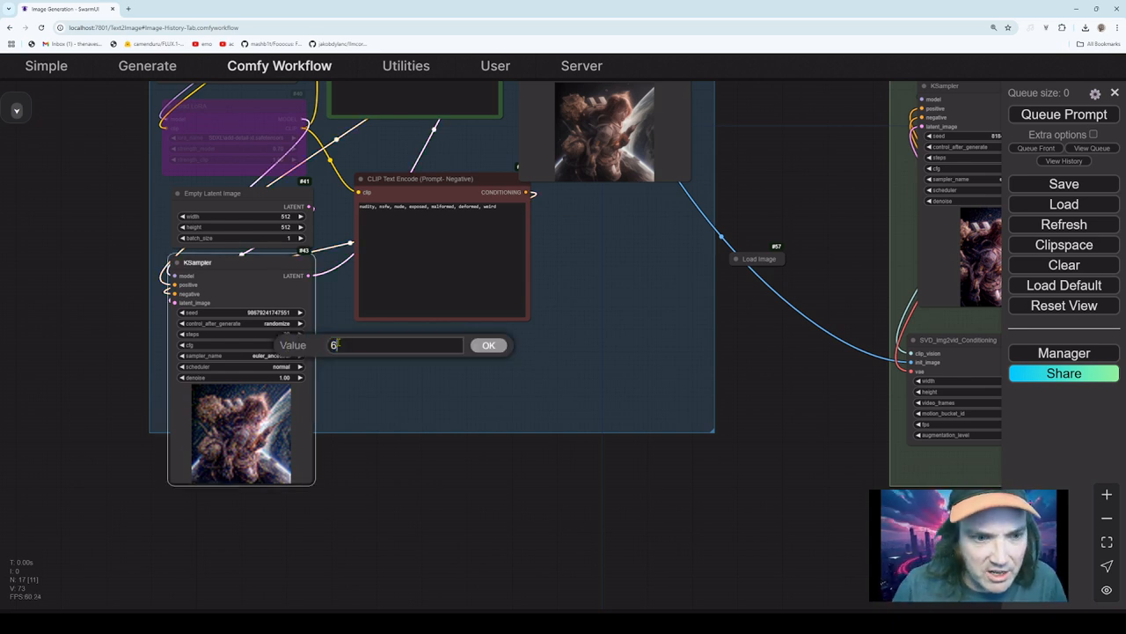
pyautogui.click(488, 345)
pyautogui.moveTo(462, 383); pyautogui.dragTo(405, 541)
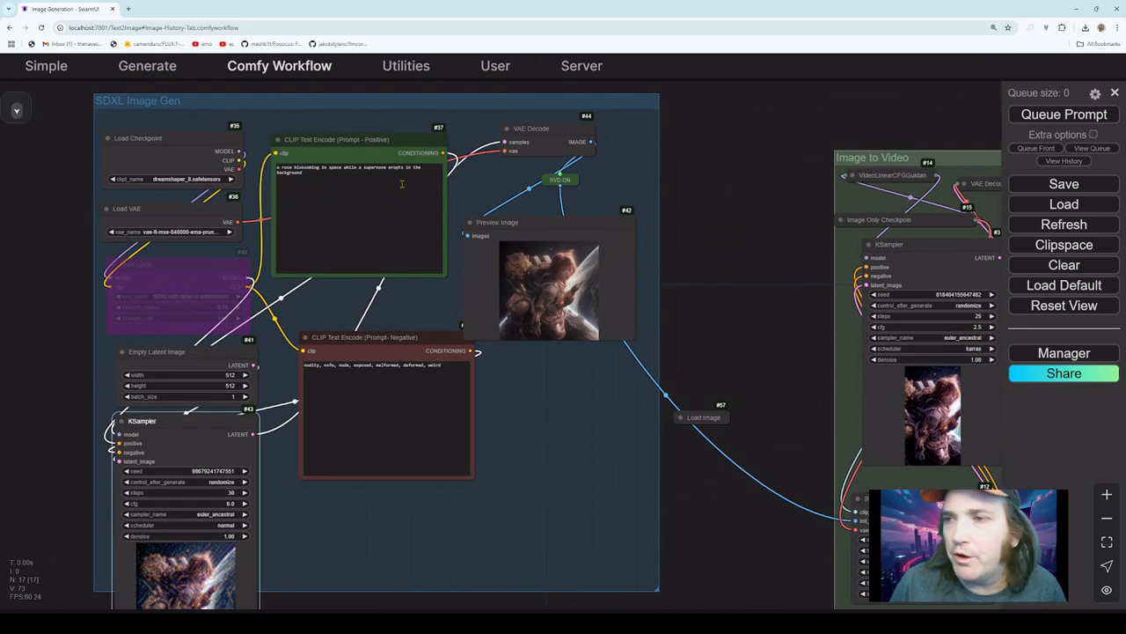
# - Queue the workflow with the raised cfg and follow the new picture through the image and video groups
pyautogui.click(1046, 115)
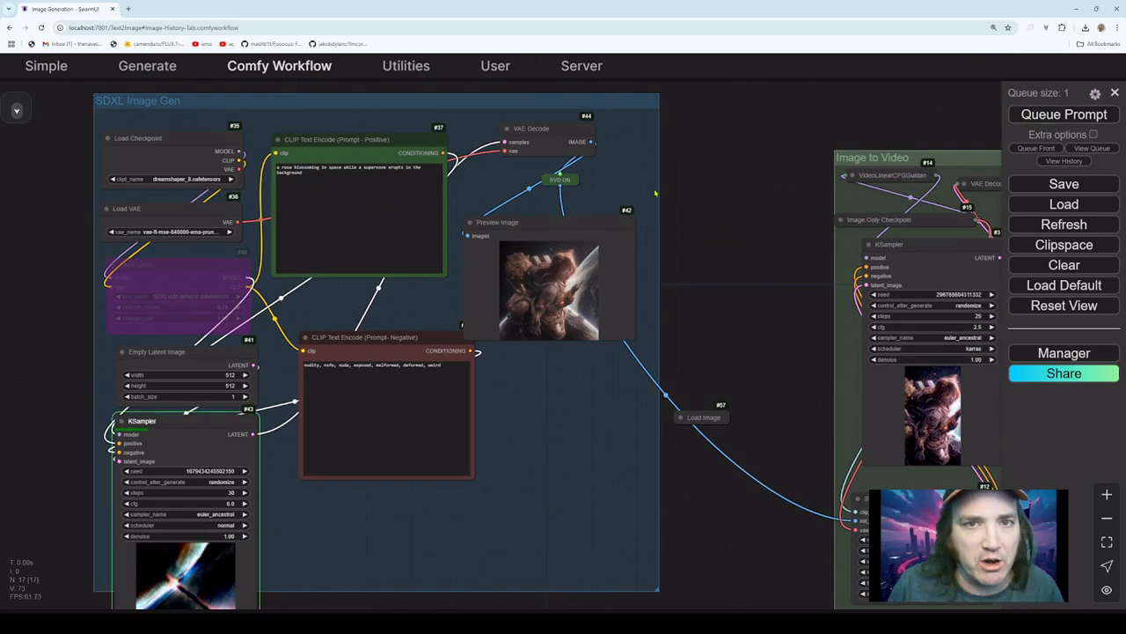
pyautogui.moveTo(669, 249); pyautogui.dragTo(682, 139)
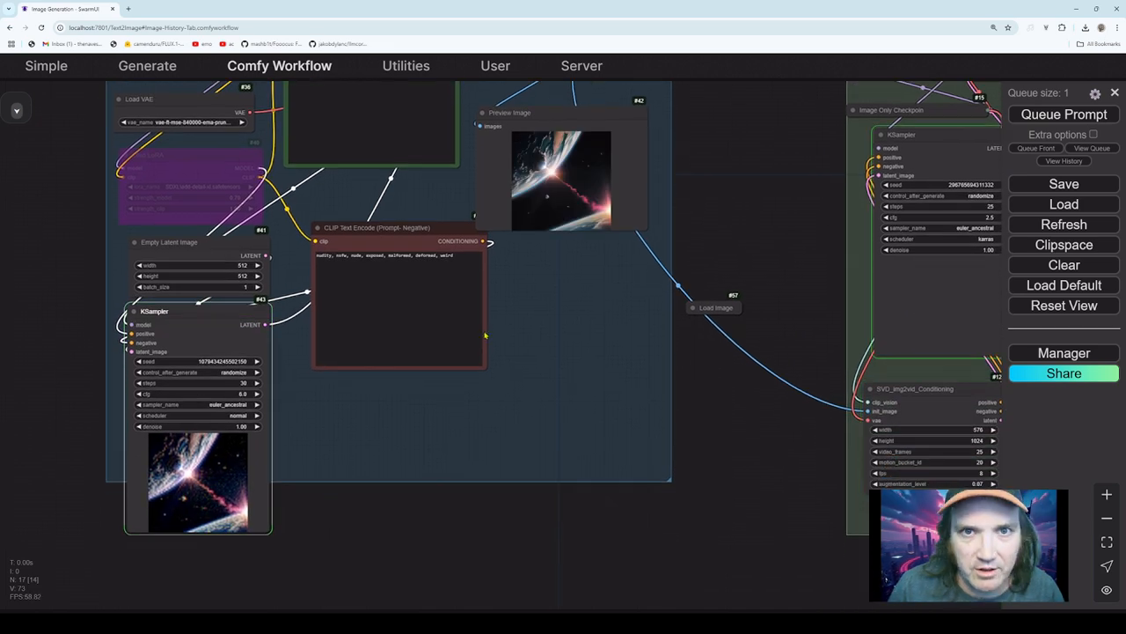
pyautogui.moveTo(577, 256); pyautogui.dragTo(527, 354)
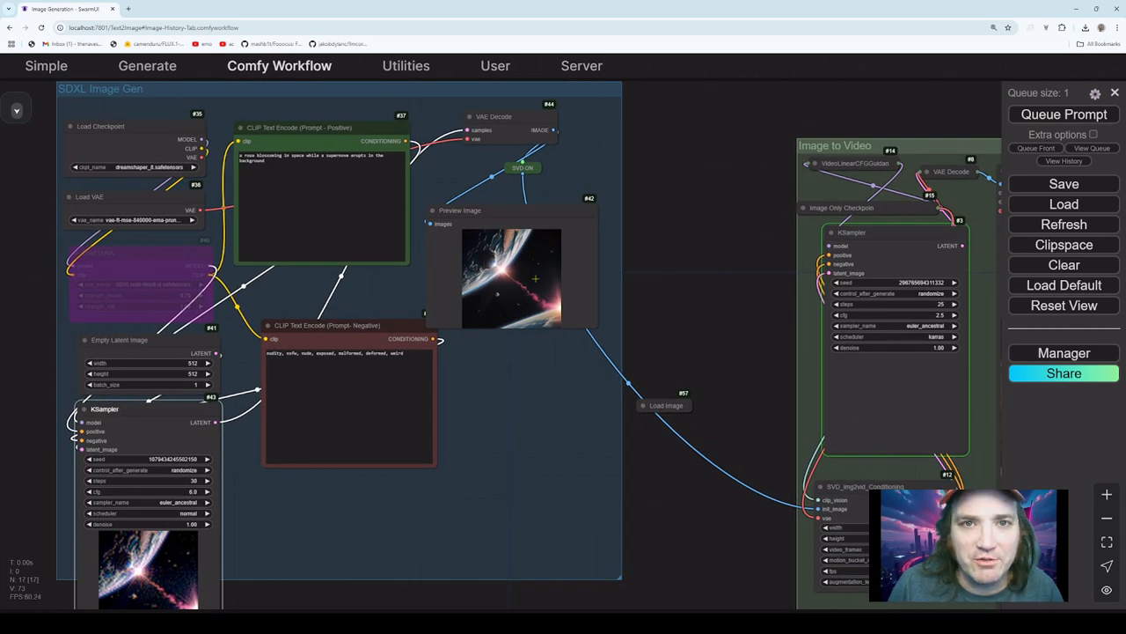
pyautogui.moveTo(260, 431); pyautogui.dragTo(281, 395)
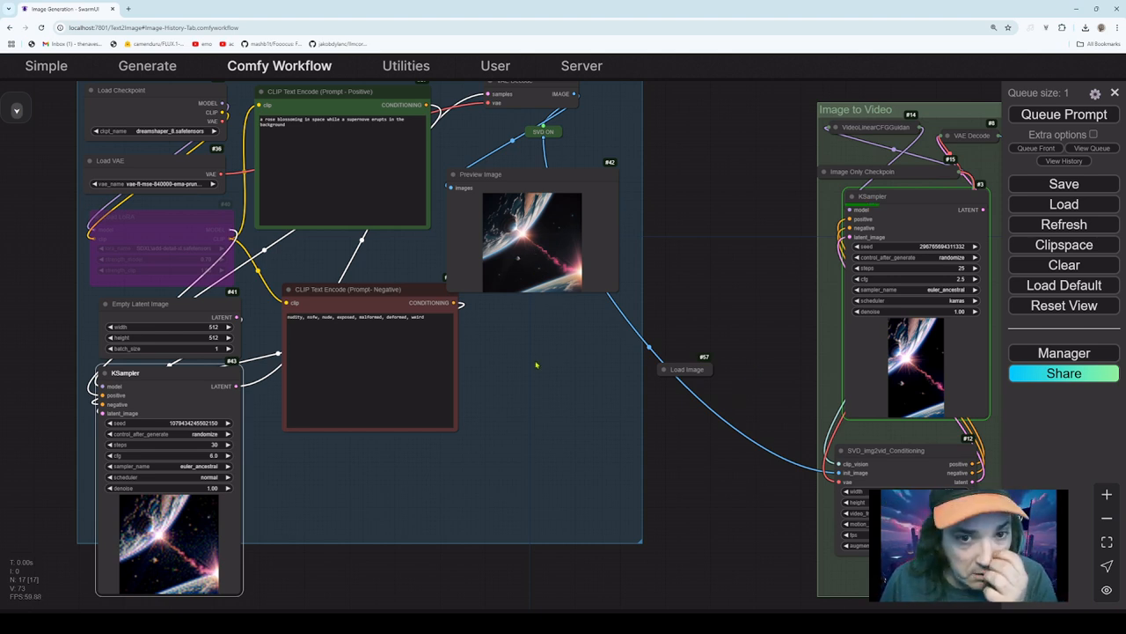
pyautogui.moveTo(536, 365); pyautogui.dragTo(580, 409)
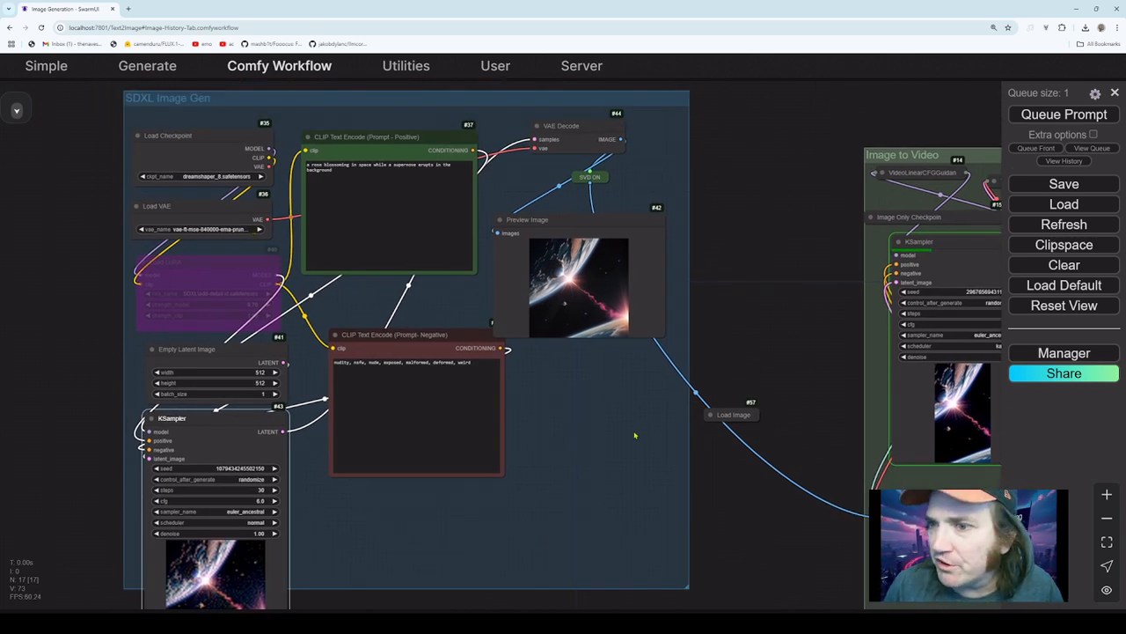
pyautogui.moveTo(634, 435); pyautogui.dragTo(688, 410)
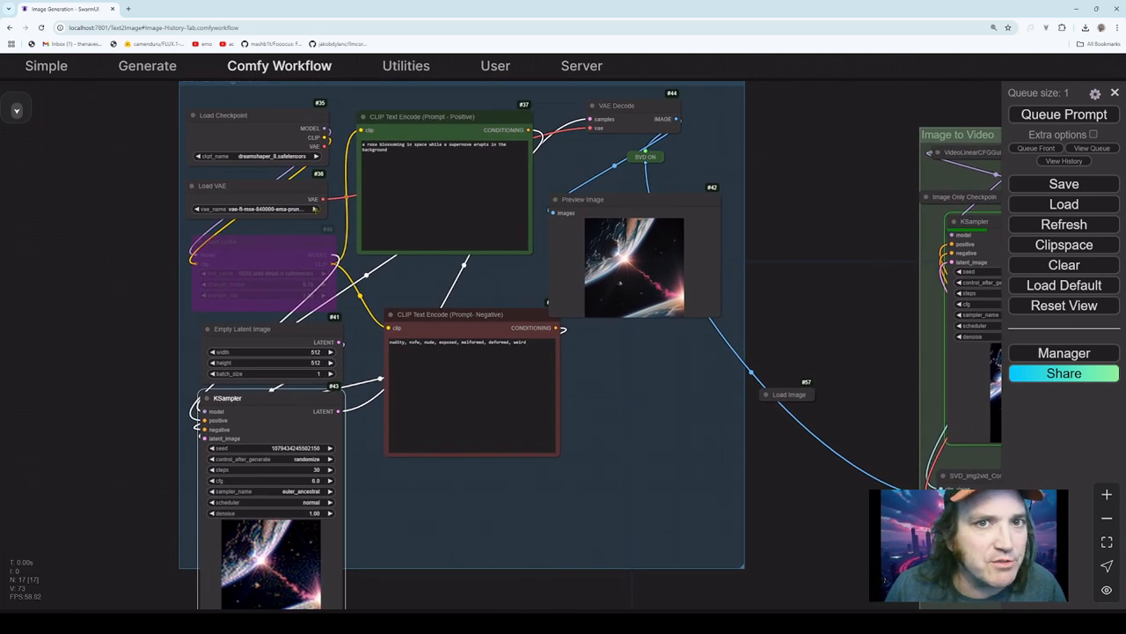
# - Switch the Load VAE node to taesd, queue the workflow with it, and cancel the run already in progress from the queue list
pyautogui.click(314, 208)
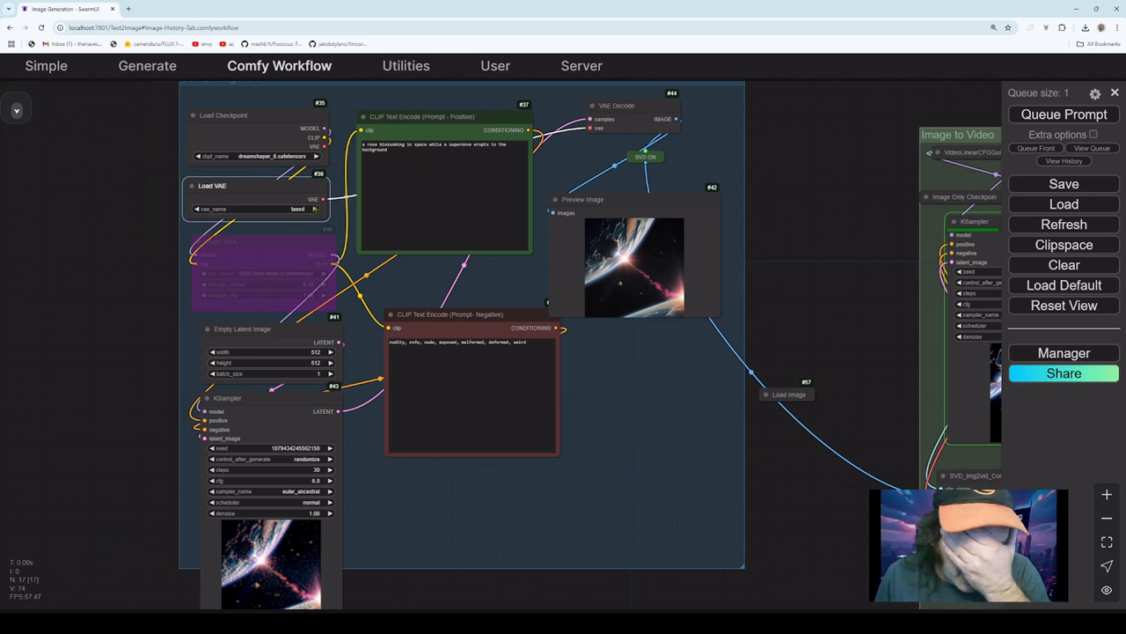
pyautogui.moveTo(623, 366); pyautogui.dragTo(488, 380)
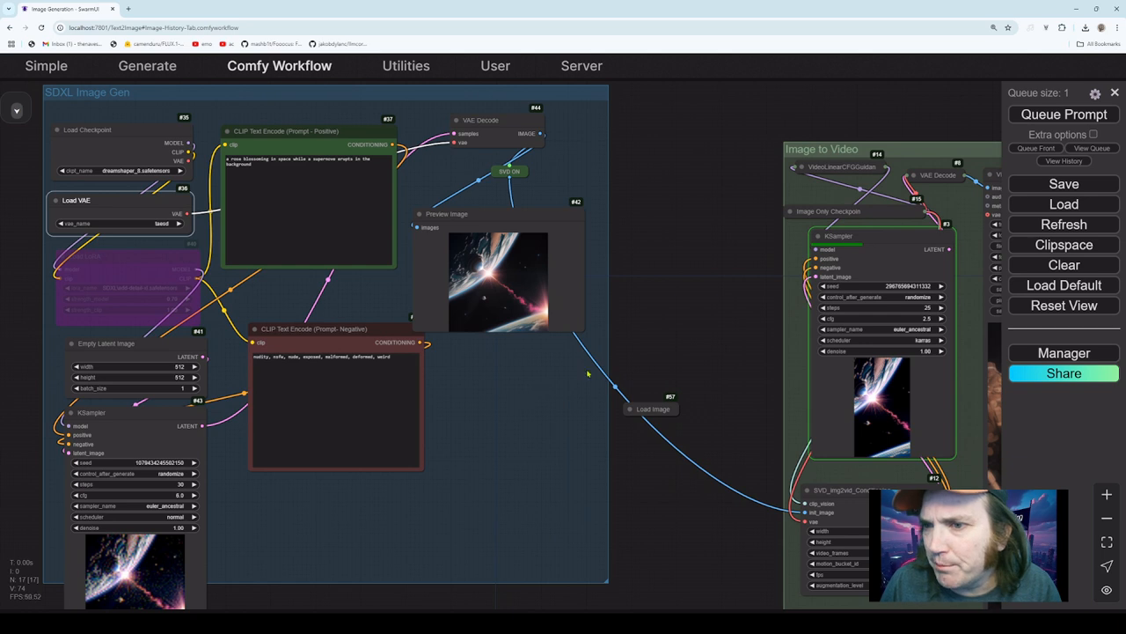
pyautogui.click(1065, 117)
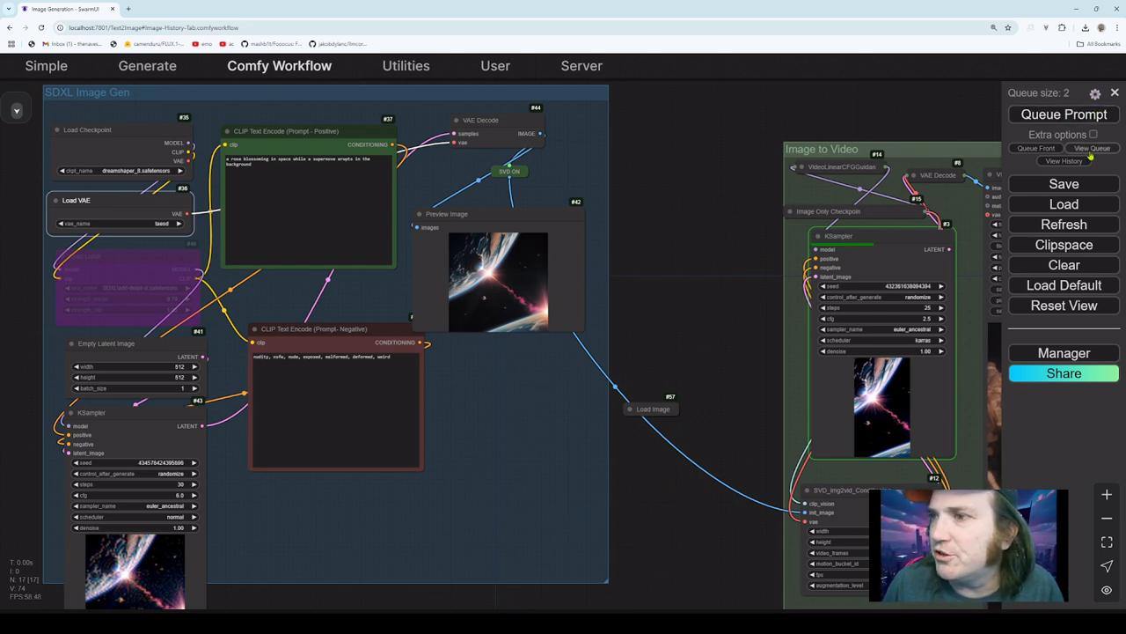
pyautogui.click(1091, 148)
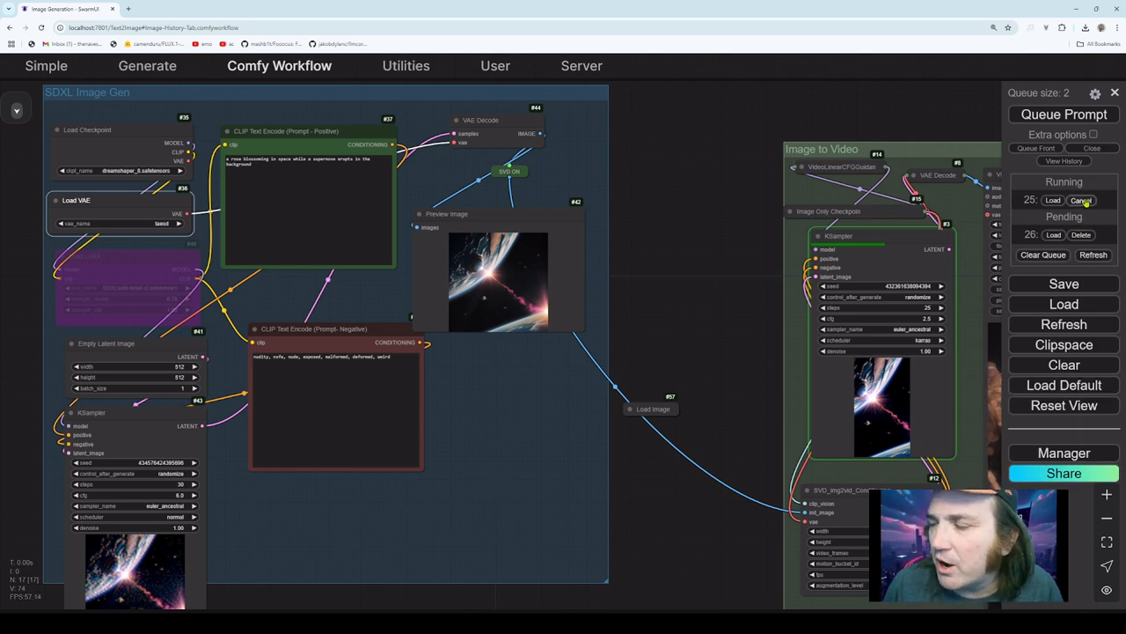
pyautogui.click(1083, 201)
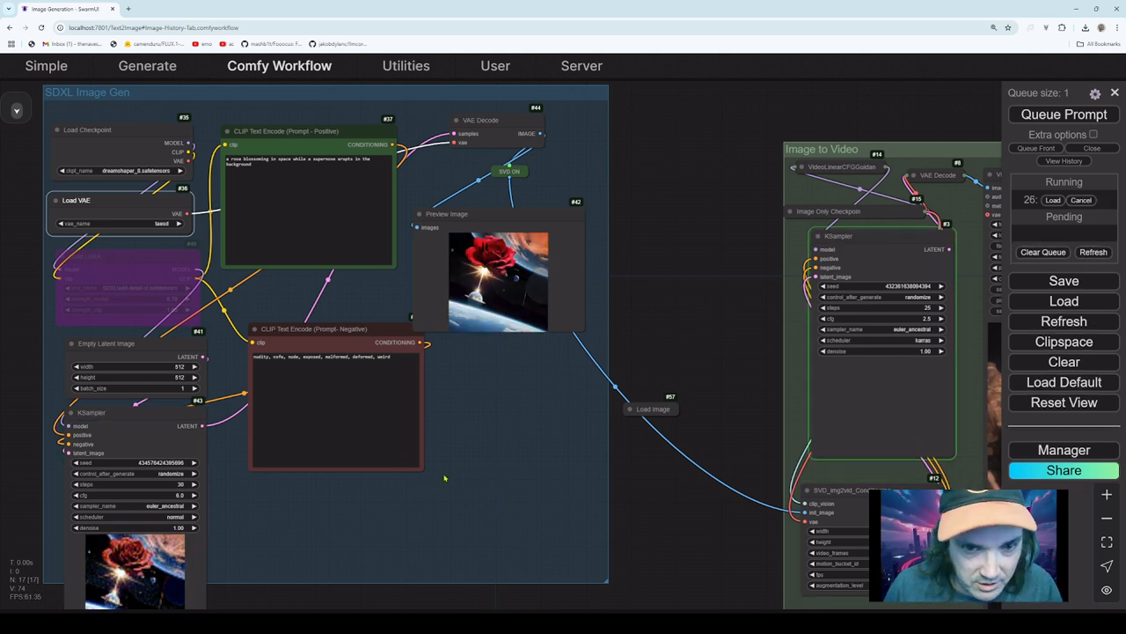
# - View the new rose picture from the Preview Image node at full size and return to the workflow
pyautogui.moveTo(446, 475); pyautogui.dragTo(449, 458)
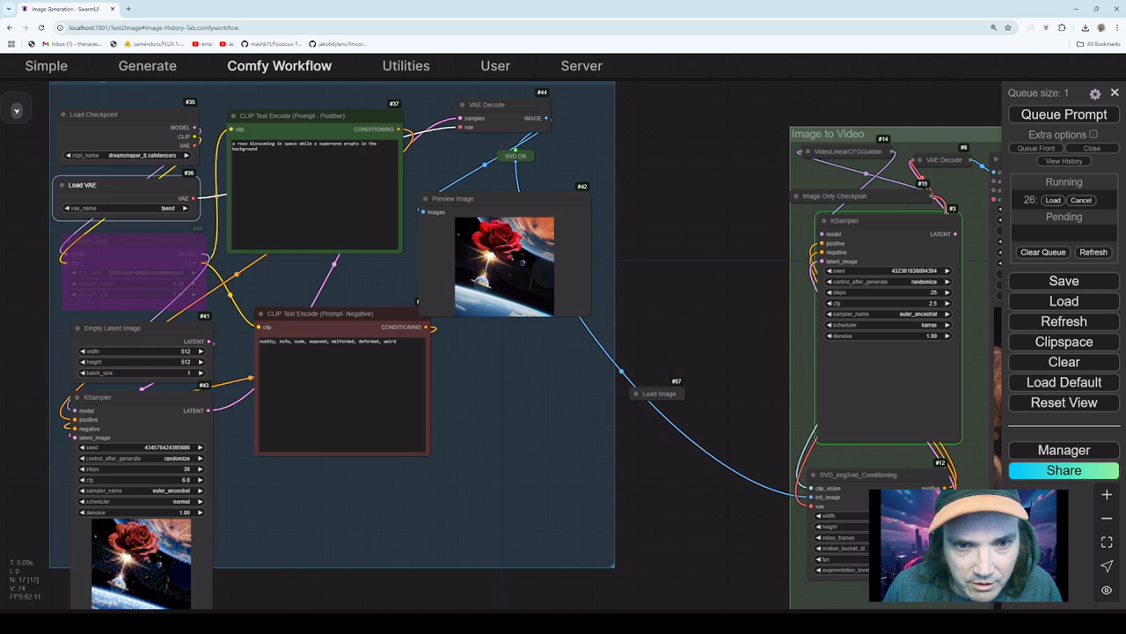
pyautogui.rightClick(435, 196)
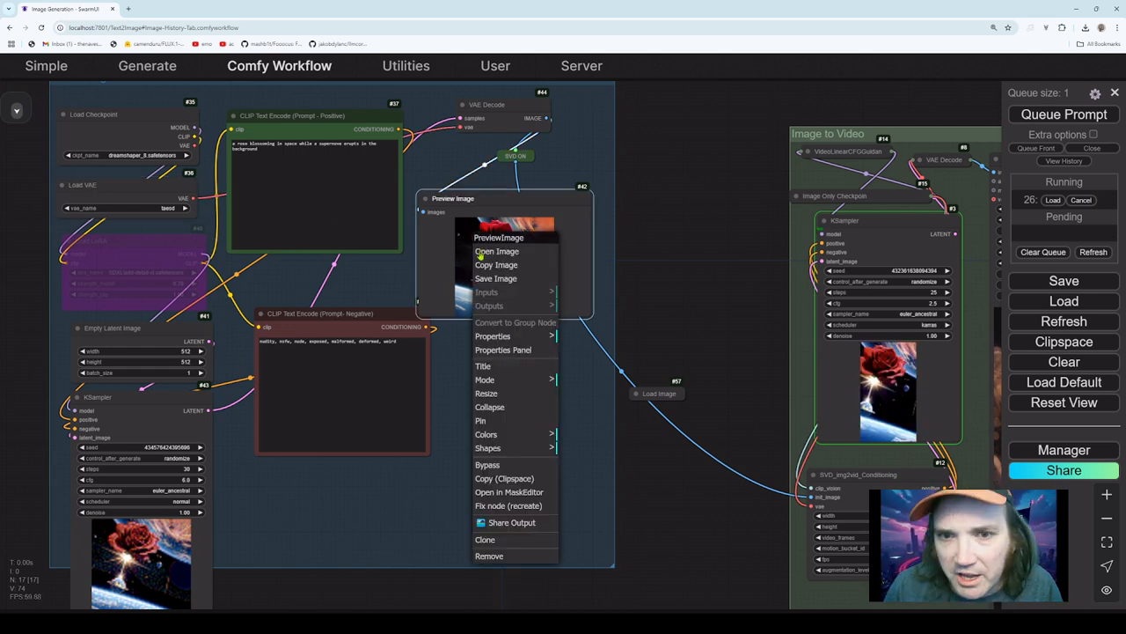
pyautogui.click(507, 252)
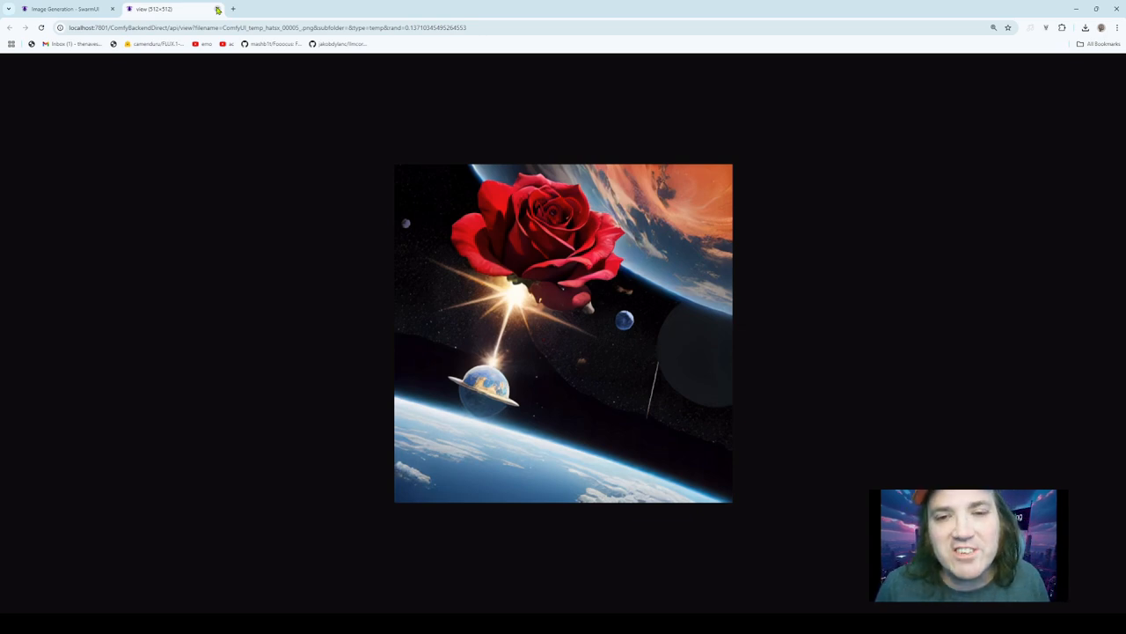
pyautogui.click(217, 9)
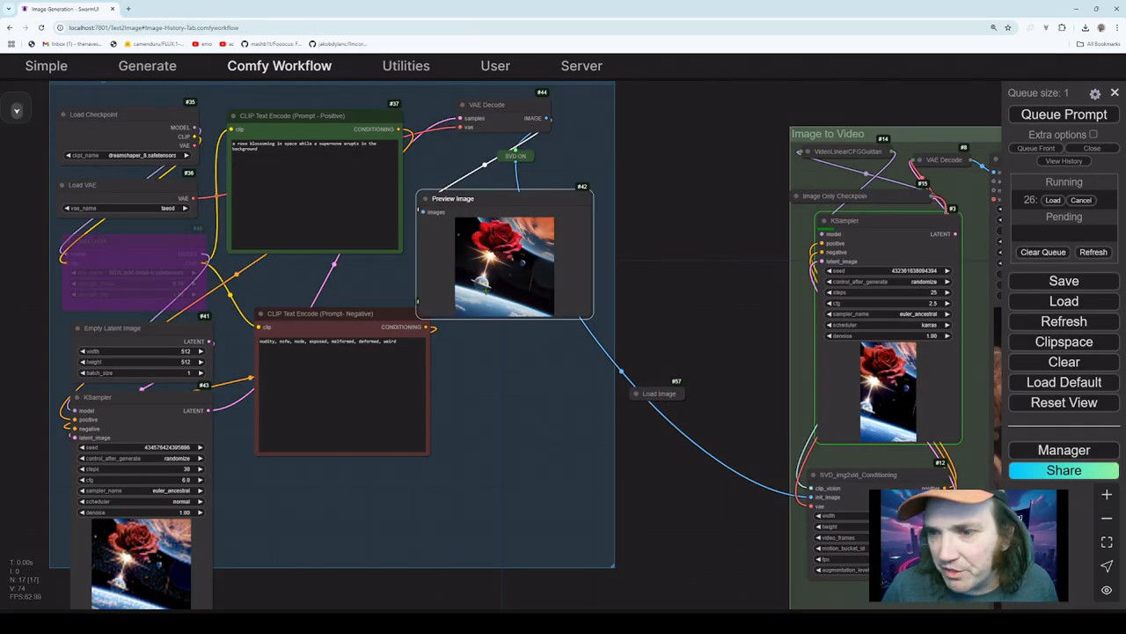
# - Try generating with the taesd3 VAE by queueing the workflow twice, dismissing the message dialog each time
pyautogui.moveTo(378, 322); pyautogui.dragTo(444, 328)
pyautogui.click(252, 211)
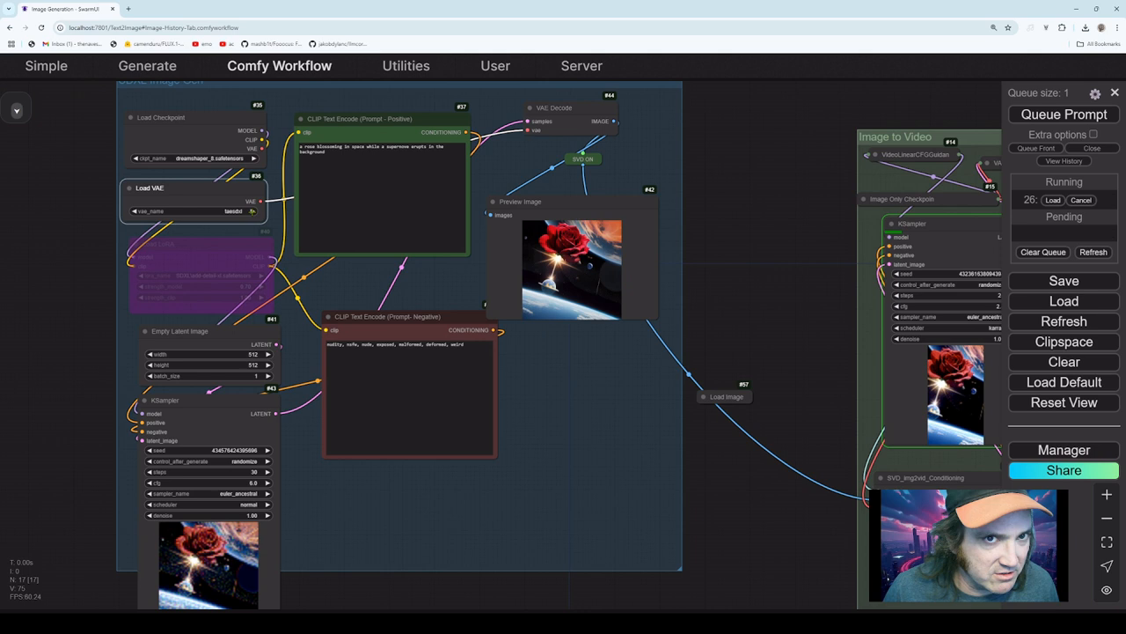
pyautogui.click(252, 211)
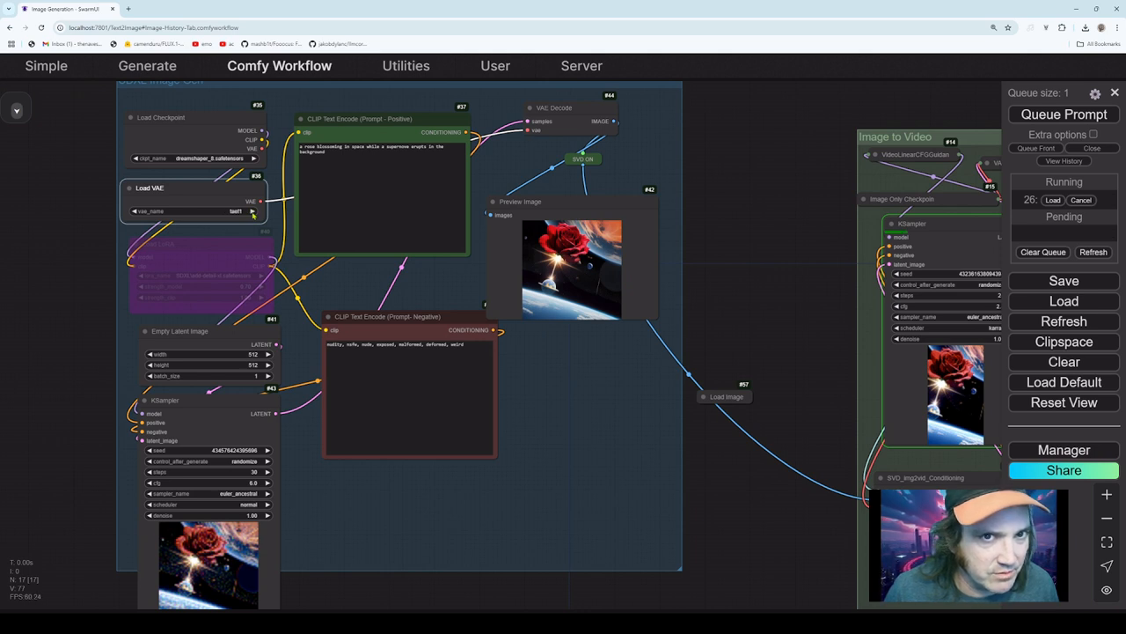
pyautogui.click(133, 211)
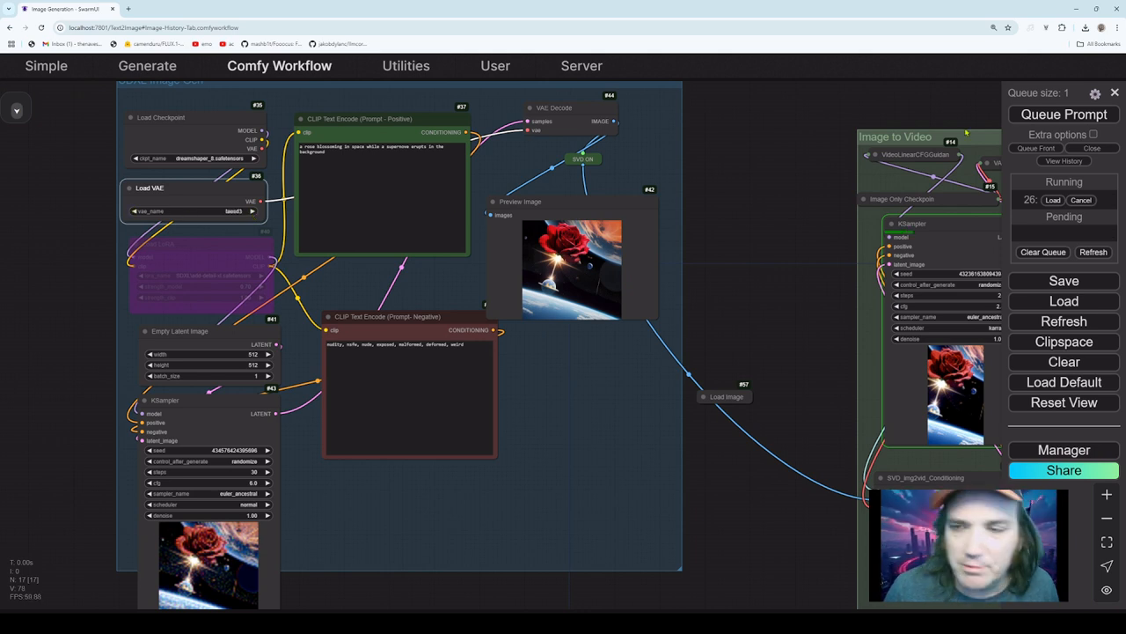
pyautogui.click(1061, 117)
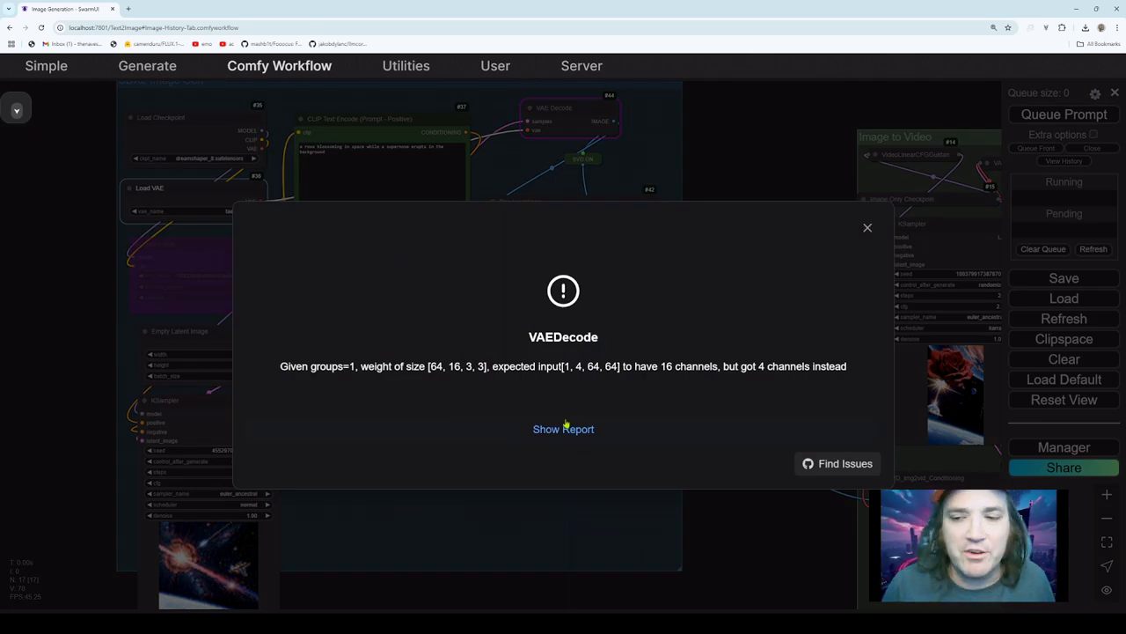
pyautogui.click(868, 229)
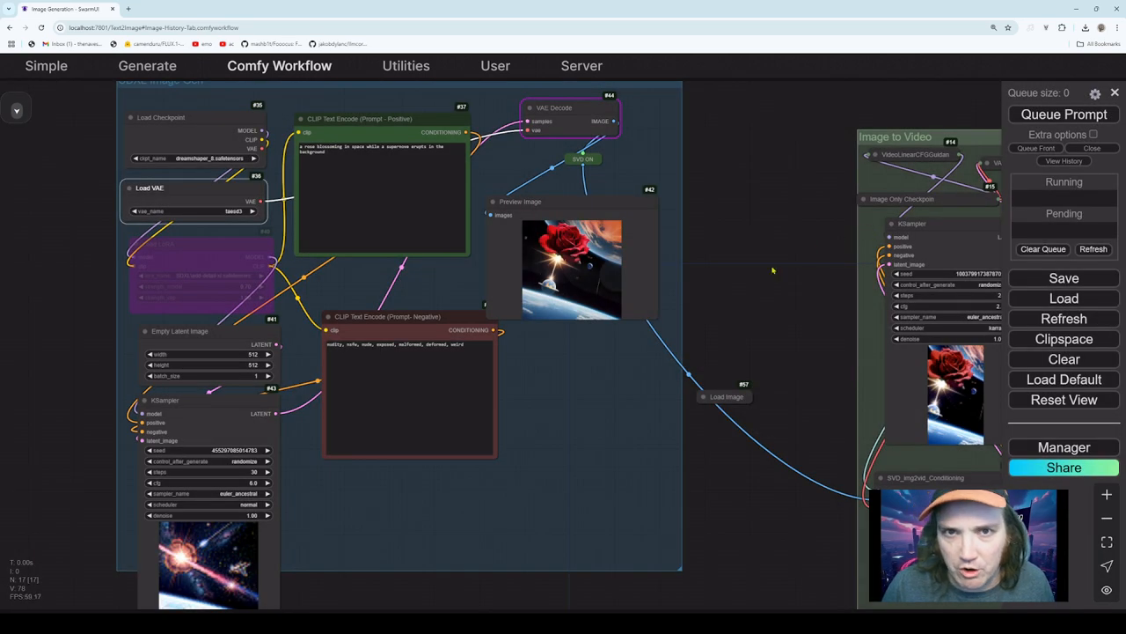
pyautogui.click(1065, 123)
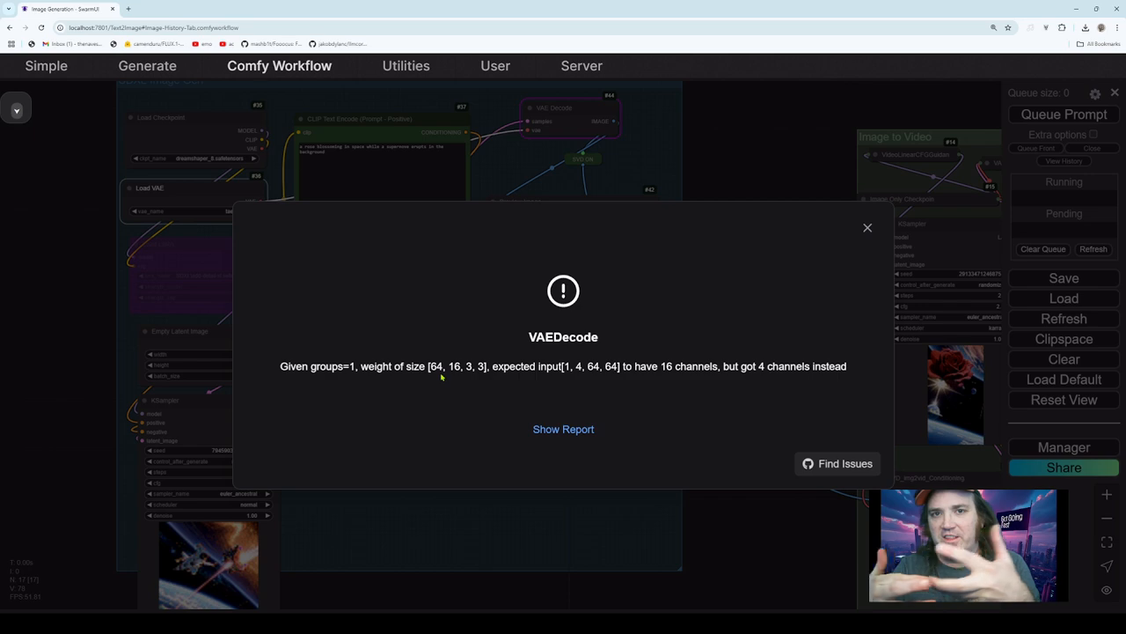
pyautogui.click(867, 228)
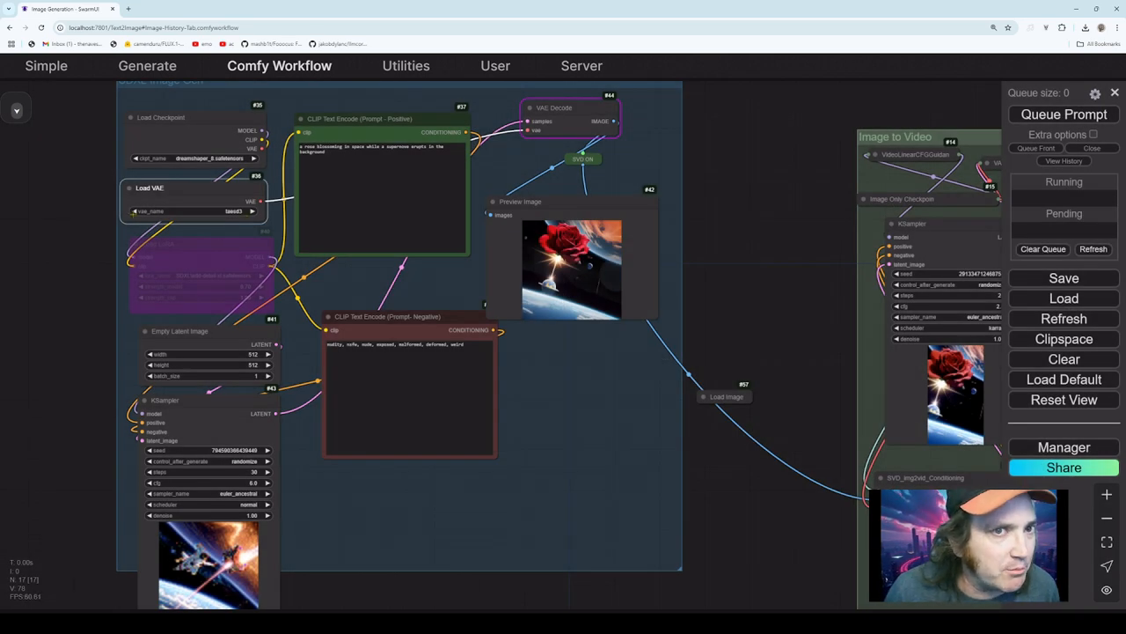
# - Try generating with the taef1 VAE by queueing the workflow, and dismiss the message dialog
pyautogui.click(254, 211)
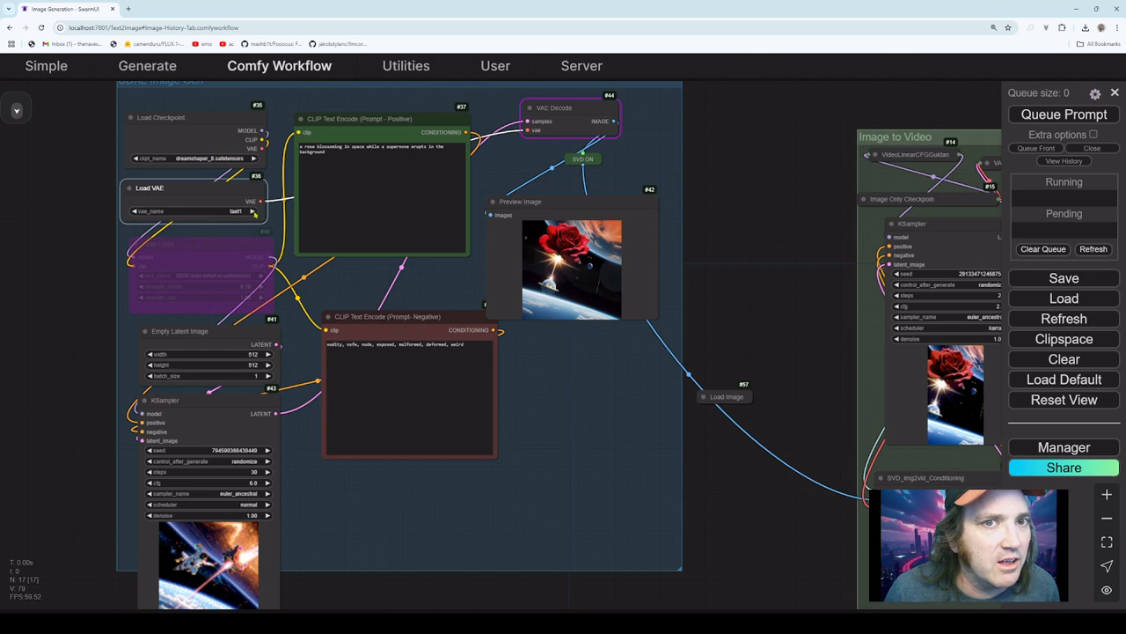
pyautogui.click(1042, 114)
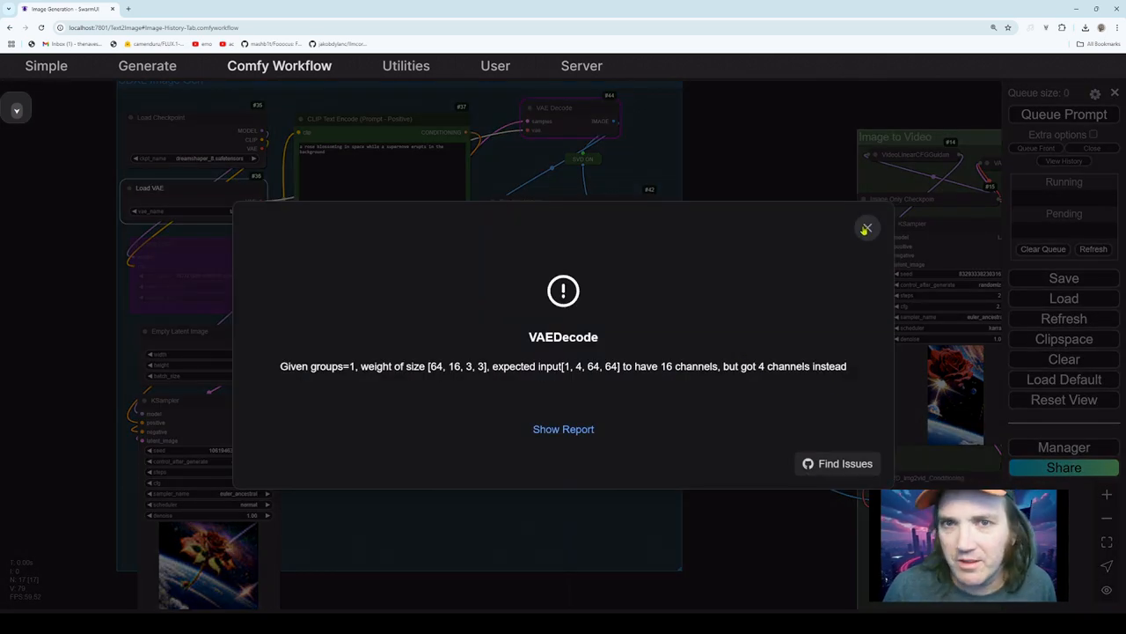
pyautogui.click(867, 227)
# - Set the Load VAE node back to vae-ft-mse-840000-ema and switch the Load Checkpoint node to animatedHardHental_v20
pyautogui.click(134, 211)
pyautogui.click(134, 211)
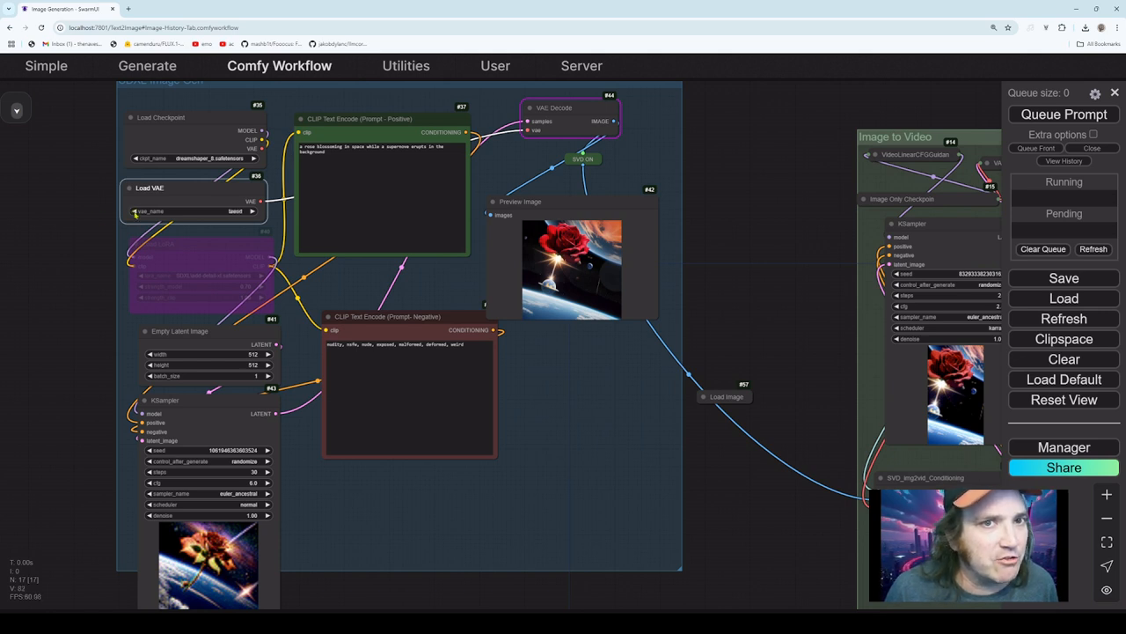
pyautogui.click(134, 212)
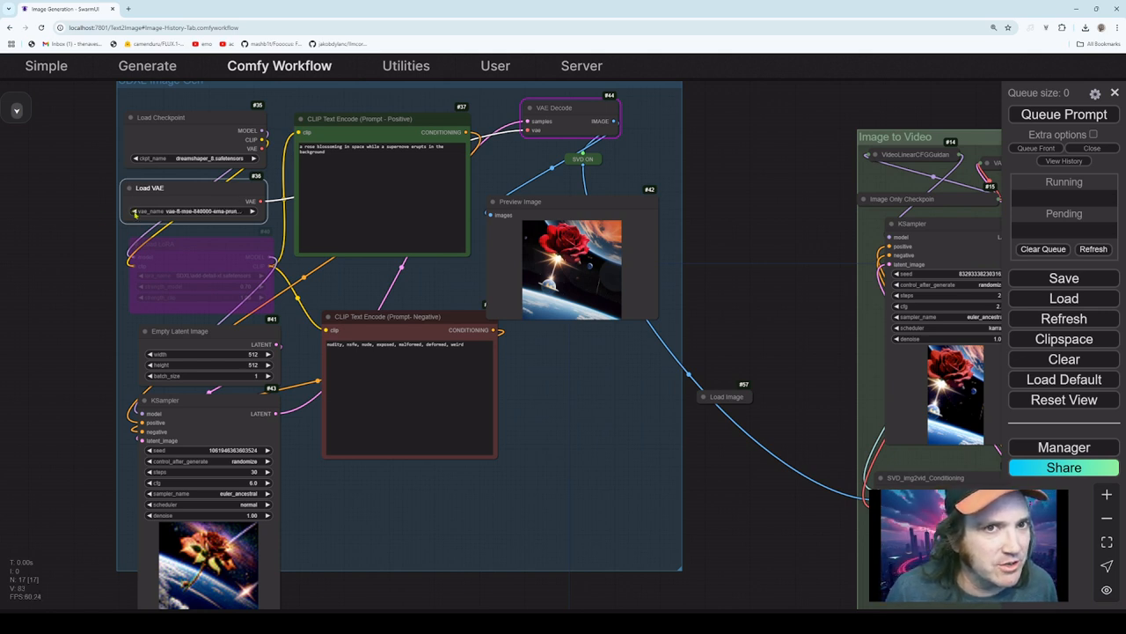
pyautogui.click(135, 160)
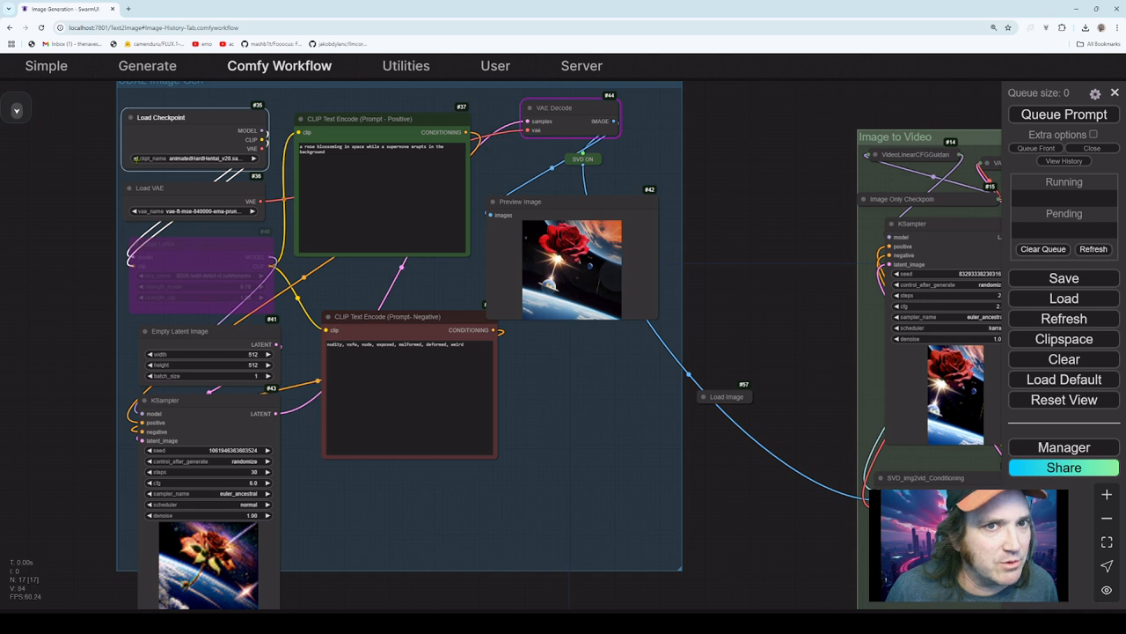
# - Try generating with the flux1-schnell-fp8 checkpoint by selecting it and queueing the workflow, and dismiss the message dialog
pyautogui.click(137, 160)
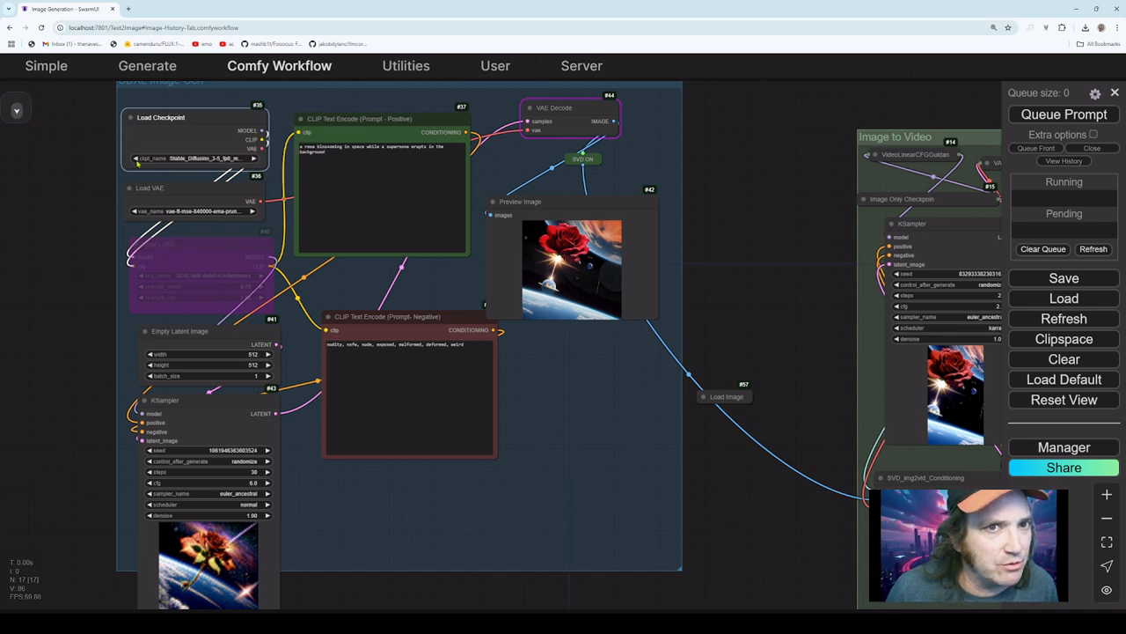
pyautogui.click(137, 160)
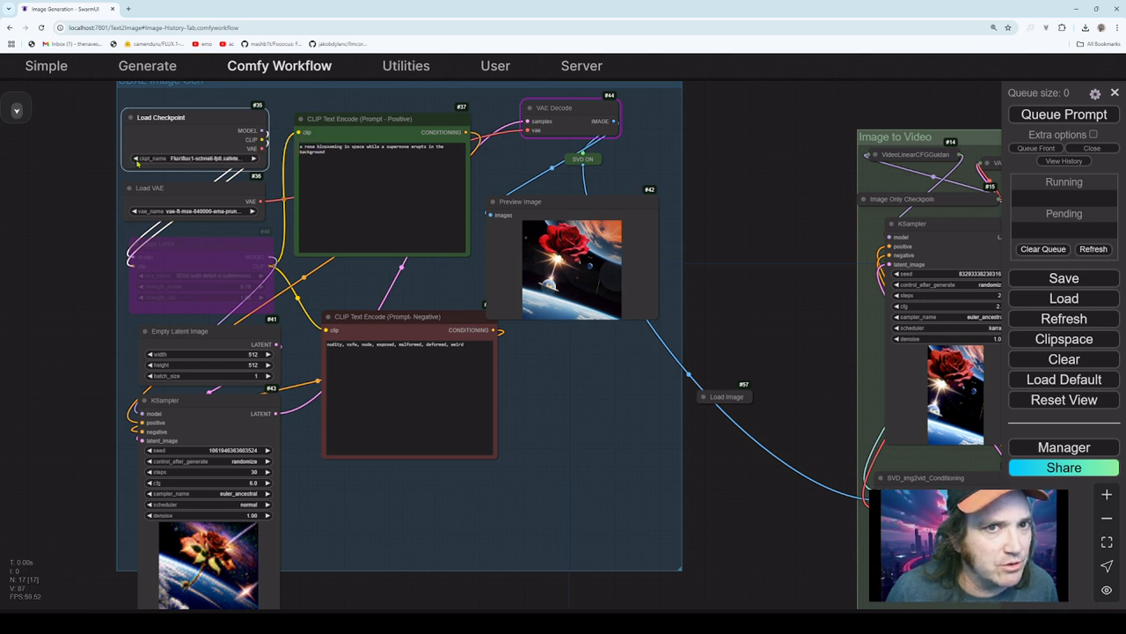
pyautogui.click(1040, 119)
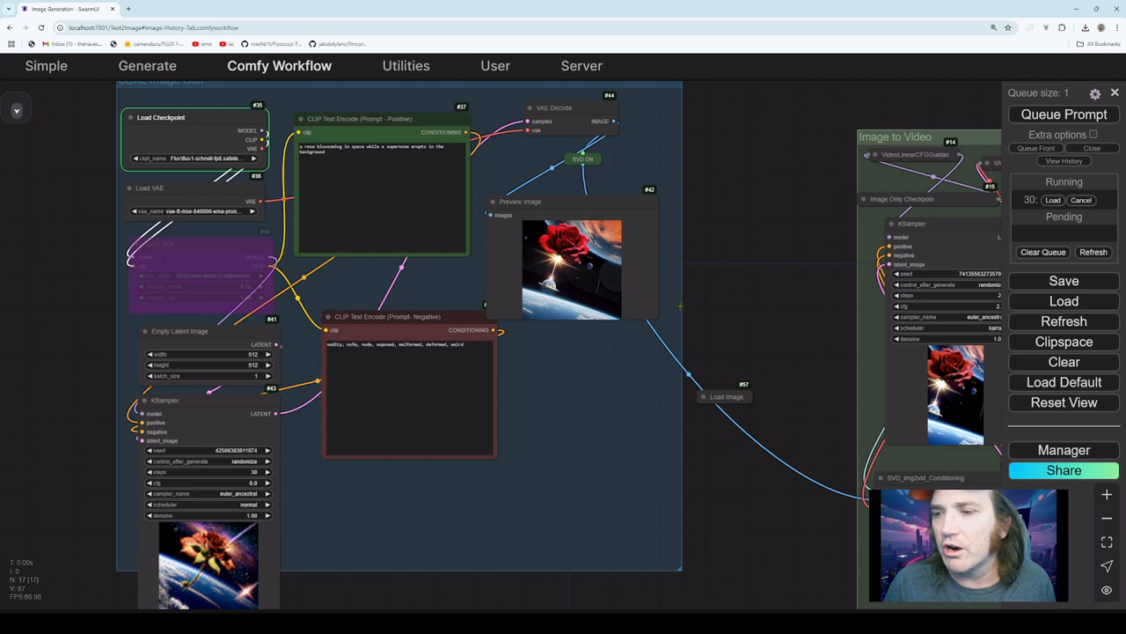
pyautogui.moveTo(785, 282); pyautogui.dragTo(757, 257)
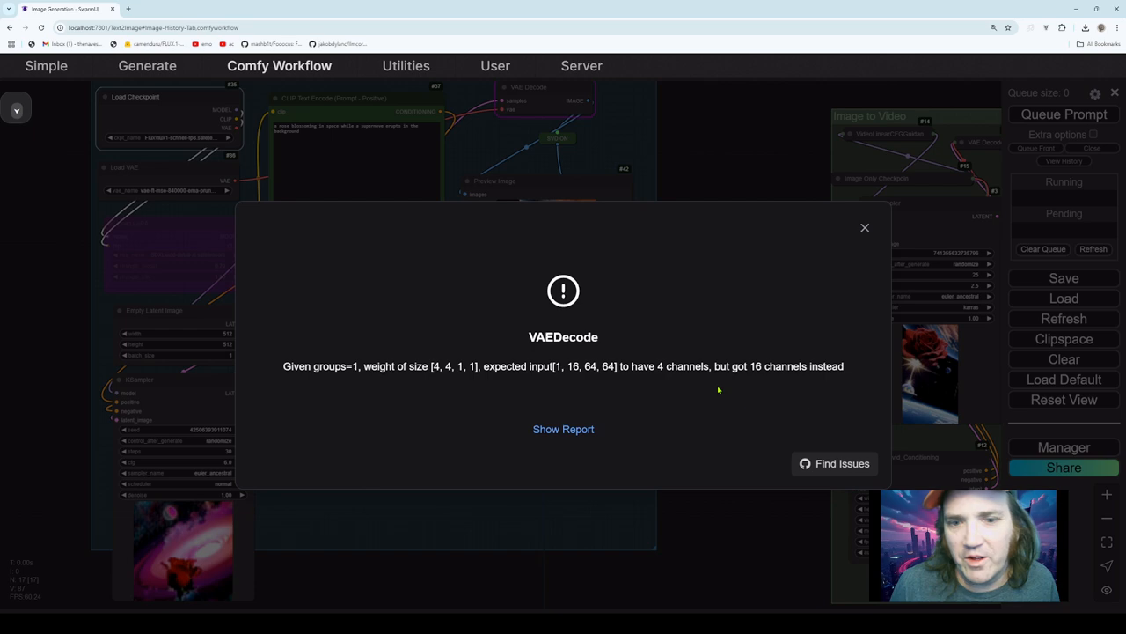
pyautogui.click(865, 228)
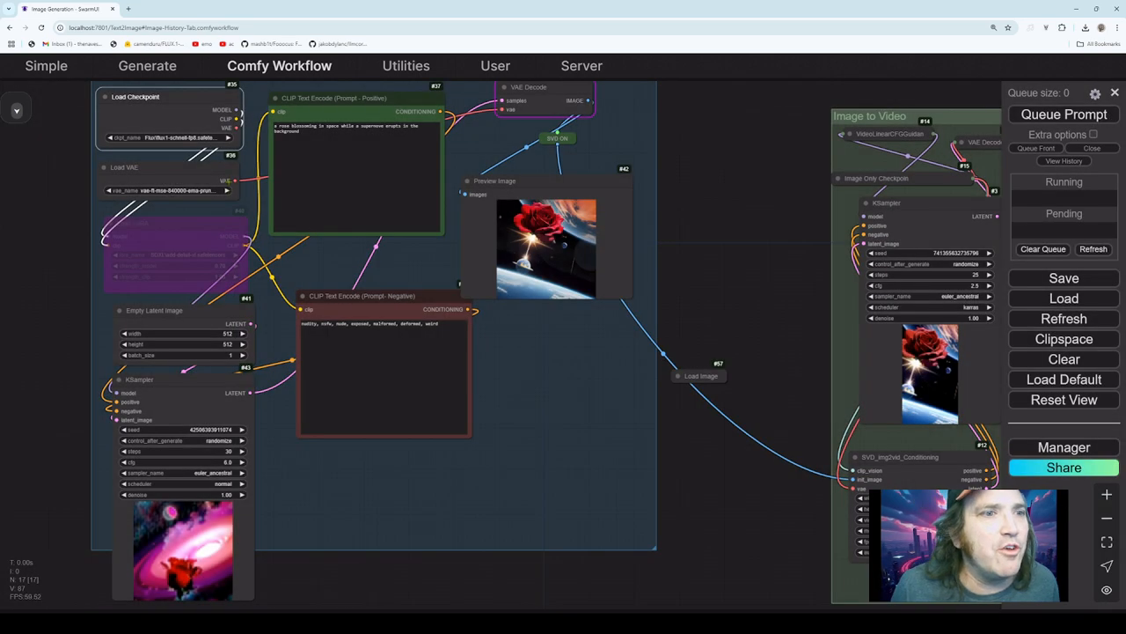
# - Switch the Load Checkpoint node to dreamshaper_8.safetensors
pyautogui.click(228, 138)
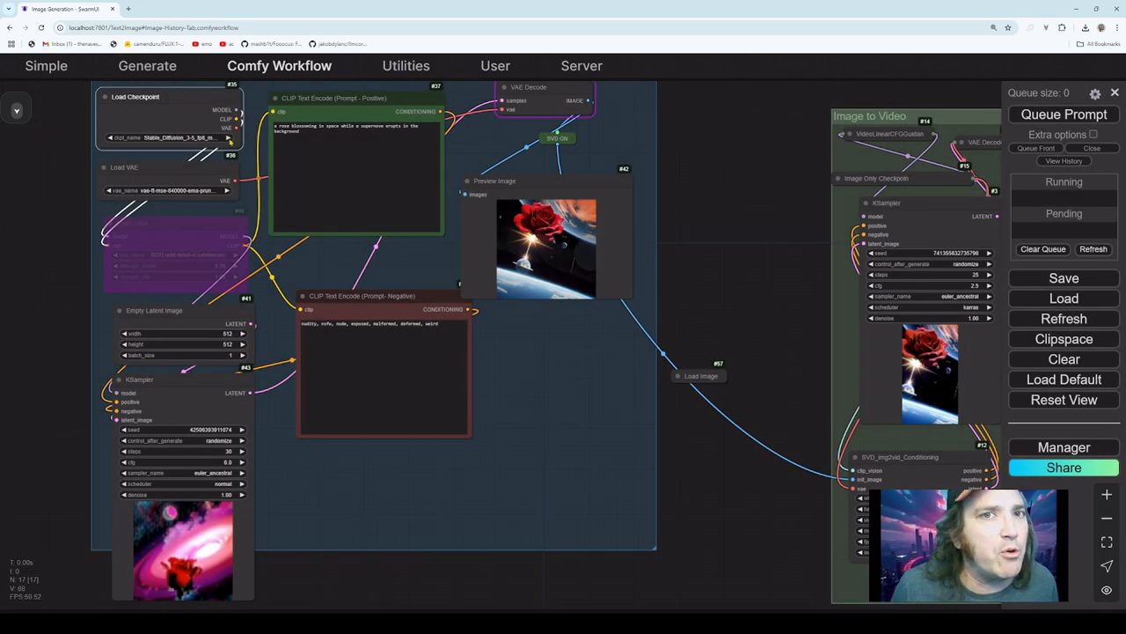
pyautogui.click(228, 138)
pyautogui.click(227, 138)
pyautogui.click(228, 138)
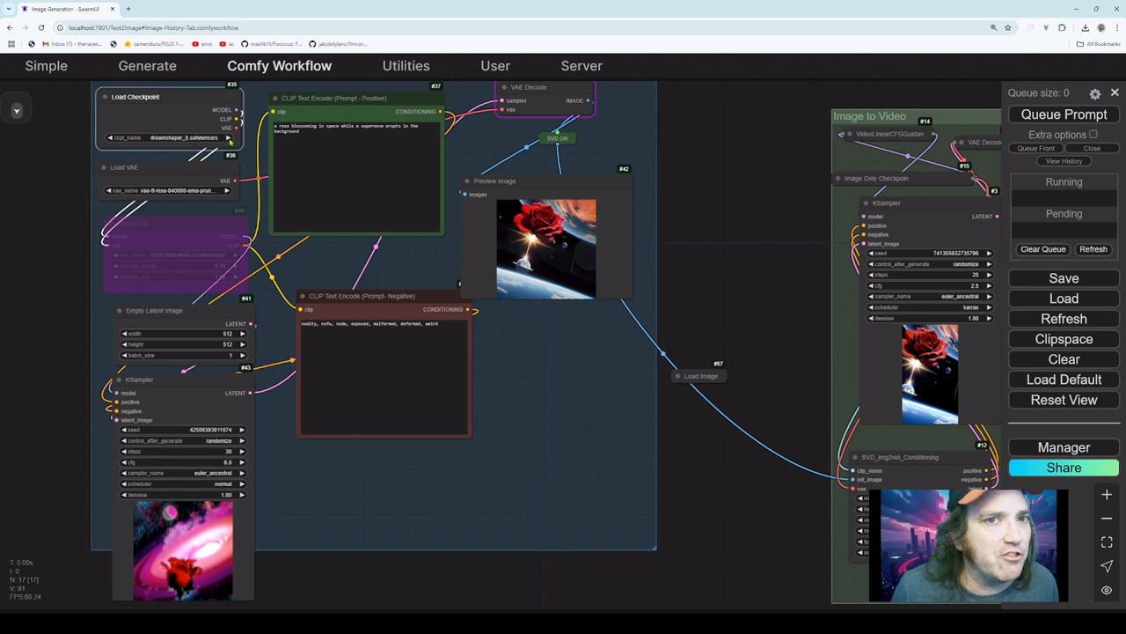
# - Set the Load VAE node to taesdxl, queue the workflow, and shift the collapsed Load Image node upward
pyautogui.click(227, 191)
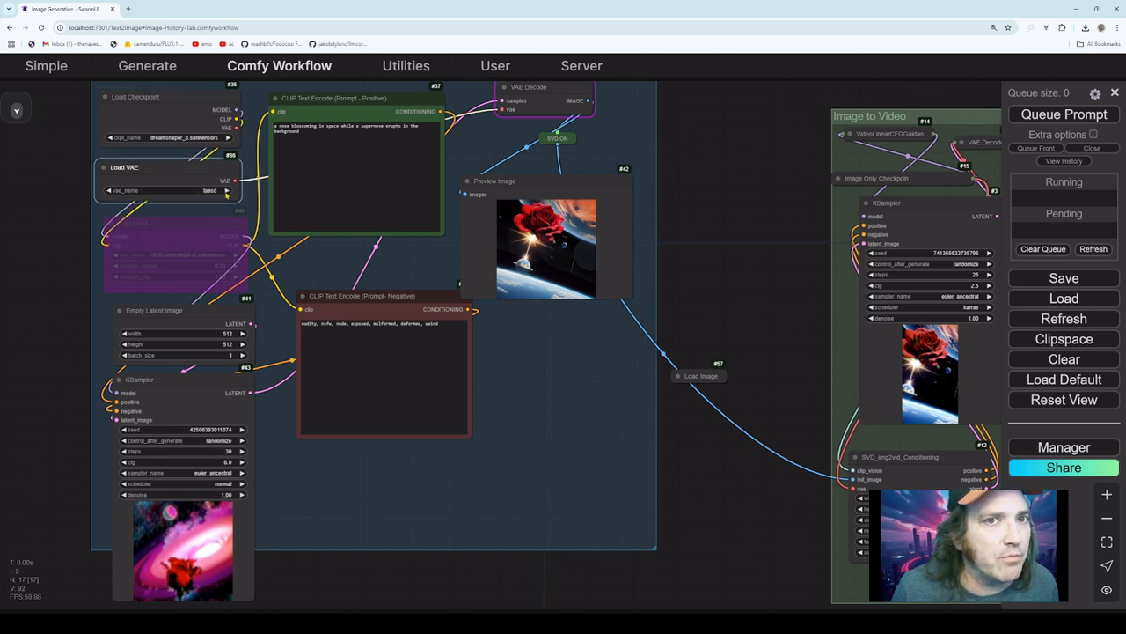
pyautogui.click(227, 191)
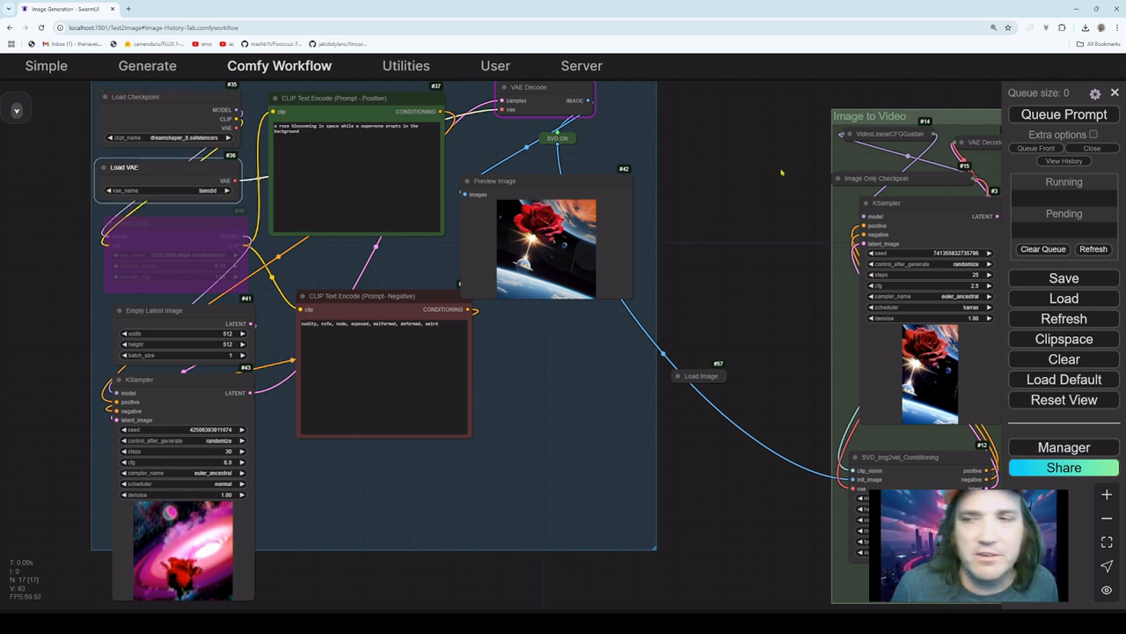
pyautogui.click(1030, 111)
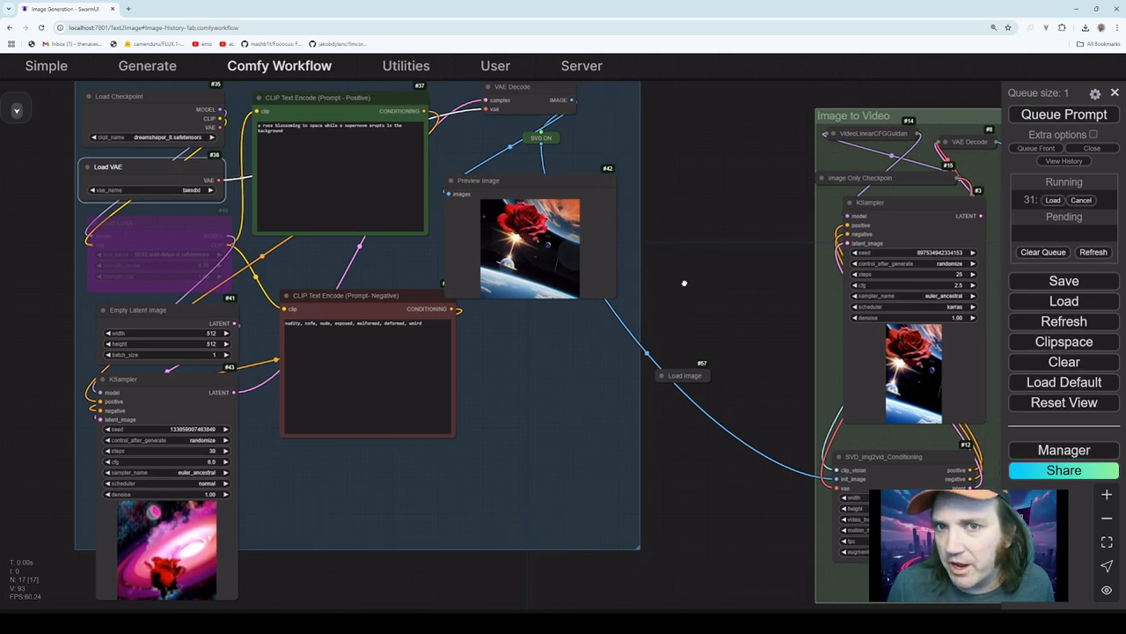
pyautogui.moveTo(664, 327); pyautogui.dragTo(630, 307)
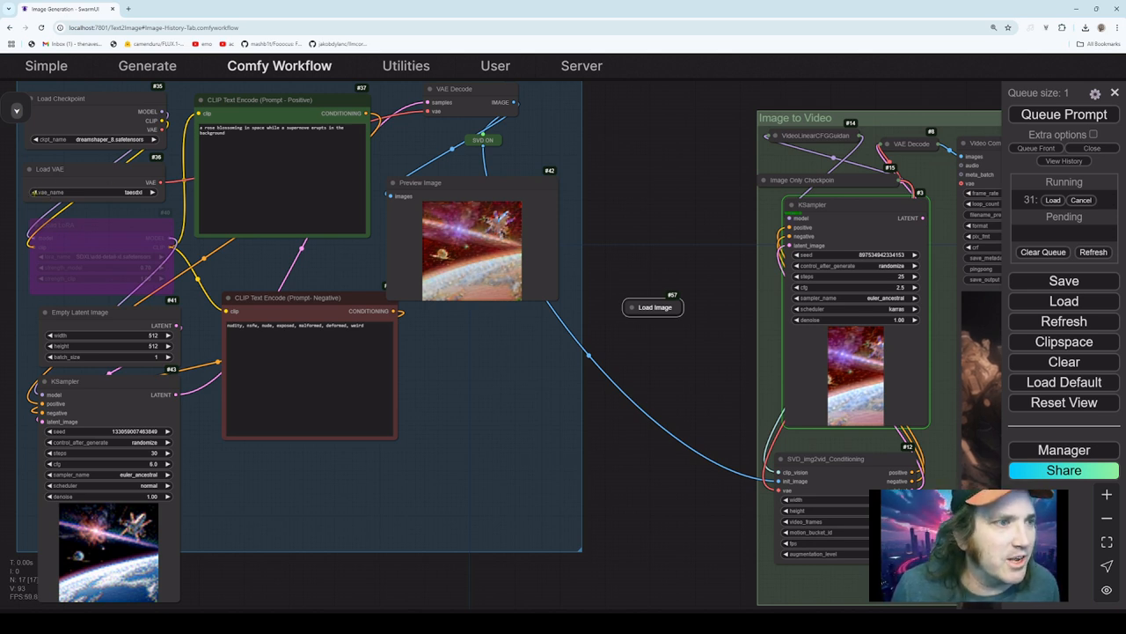
# - Set the Load VAE node back to vae-ft-mse-840000-ema, queue the workflow, and cancel the run during the video sampling
pyautogui.click(35, 191)
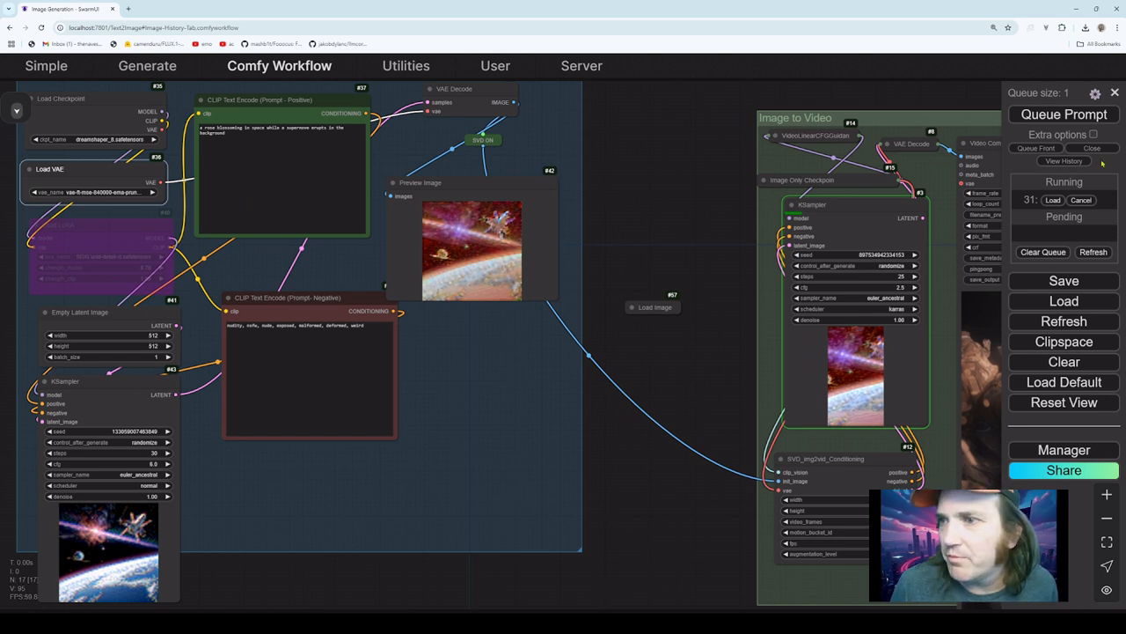
pyautogui.click(1058, 117)
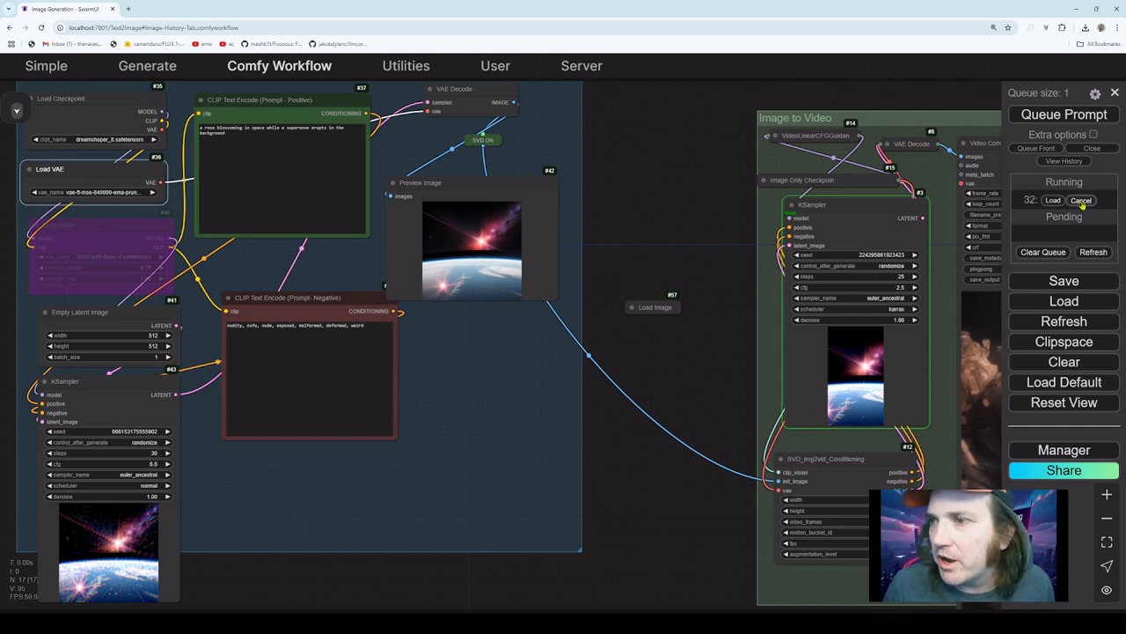
pyautogui.click(1083, 202)
# - Expand the Load Image node, load the man-and-glowing-robot picture into it, and connect its IMAGE output to SVD_img2vid_Conditioning's init_image
pyautogui.moveTo(648, 308); pyautogui.dragTo(645, 249)
pyautogui.click(634, 279)
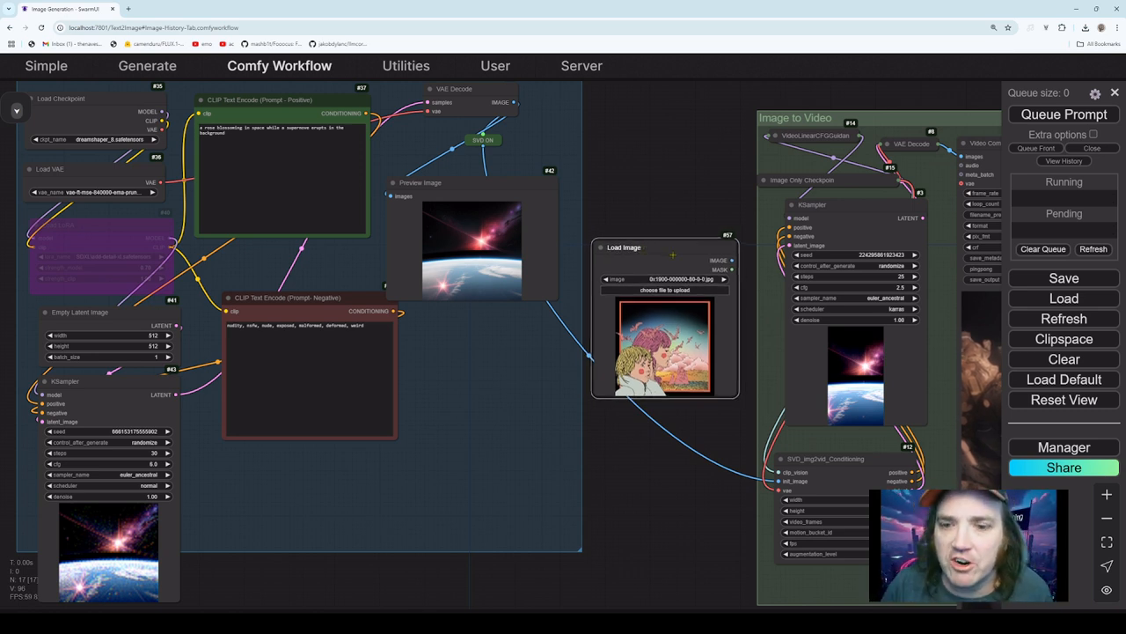
pyautogui.moveTo(670, 244); pyautogui.dragTo(674, 208)
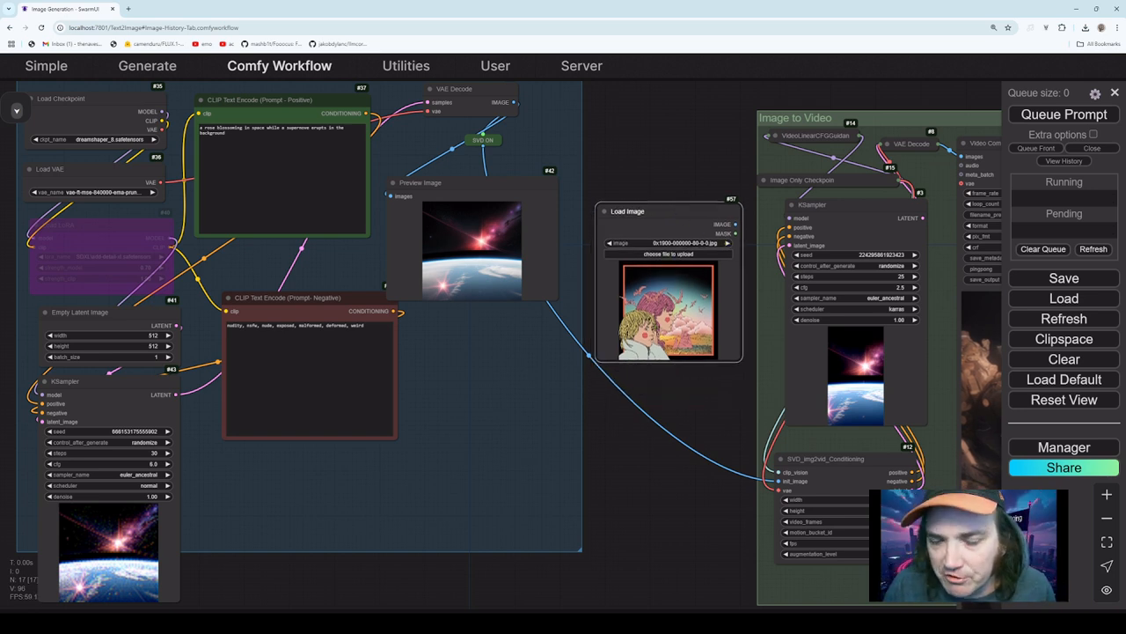
pyautogui.moveTo(669, 206); pyautogui.dragTo(676, 215)
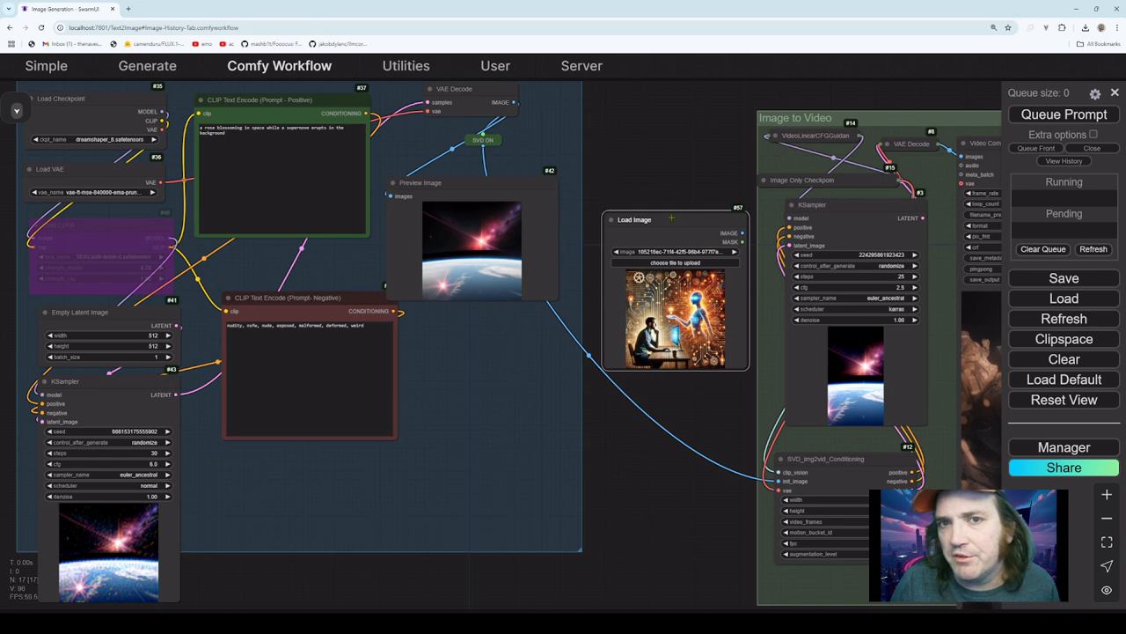
pyautogui.moveTo(672, 217); pyautogui.dragTo(662, 233)
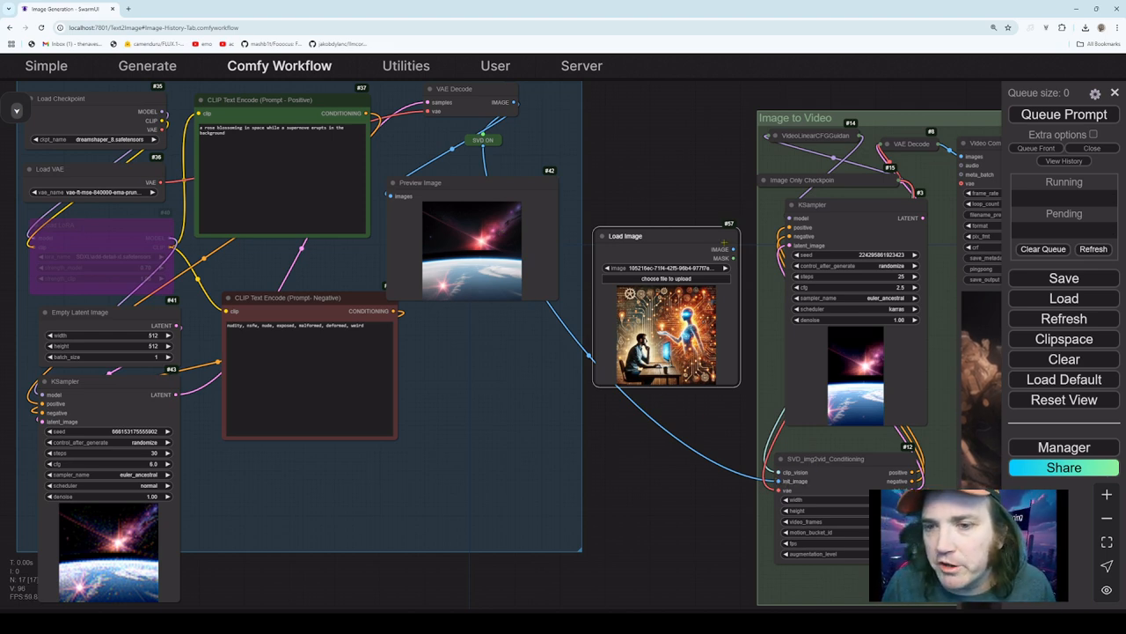
pyautogui.moveTo(733, 249); pyautogui.dragTo(778, 480)
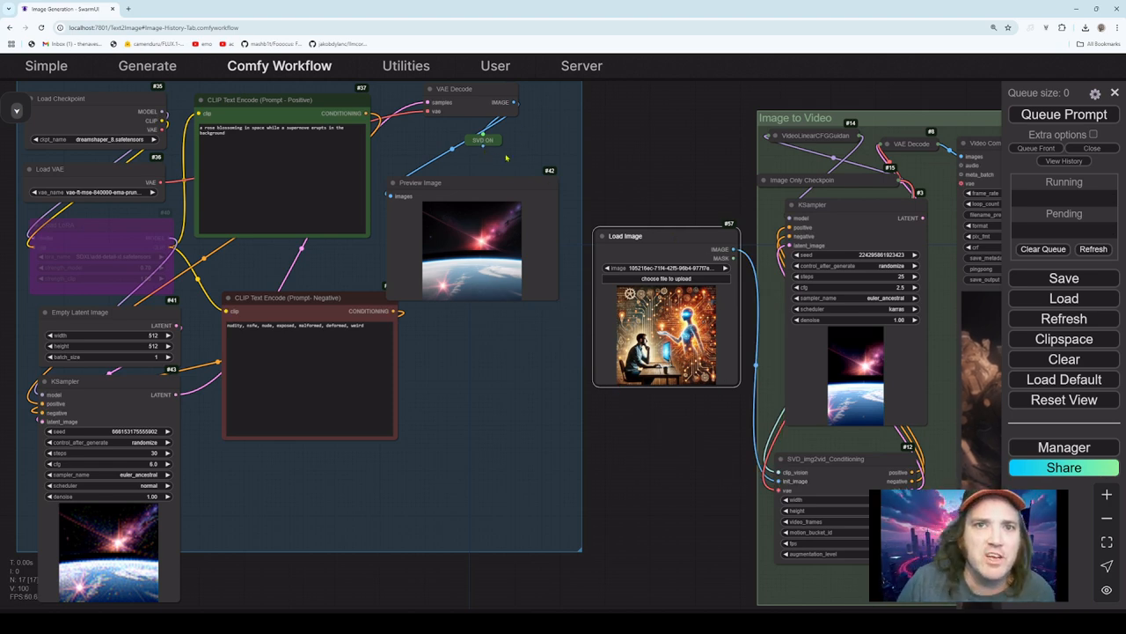
# - Bypass all nodes in the SDXL Image Gen group
pyautogui.moveTo(506, 158); pyautogui.dragTo(466, 168)
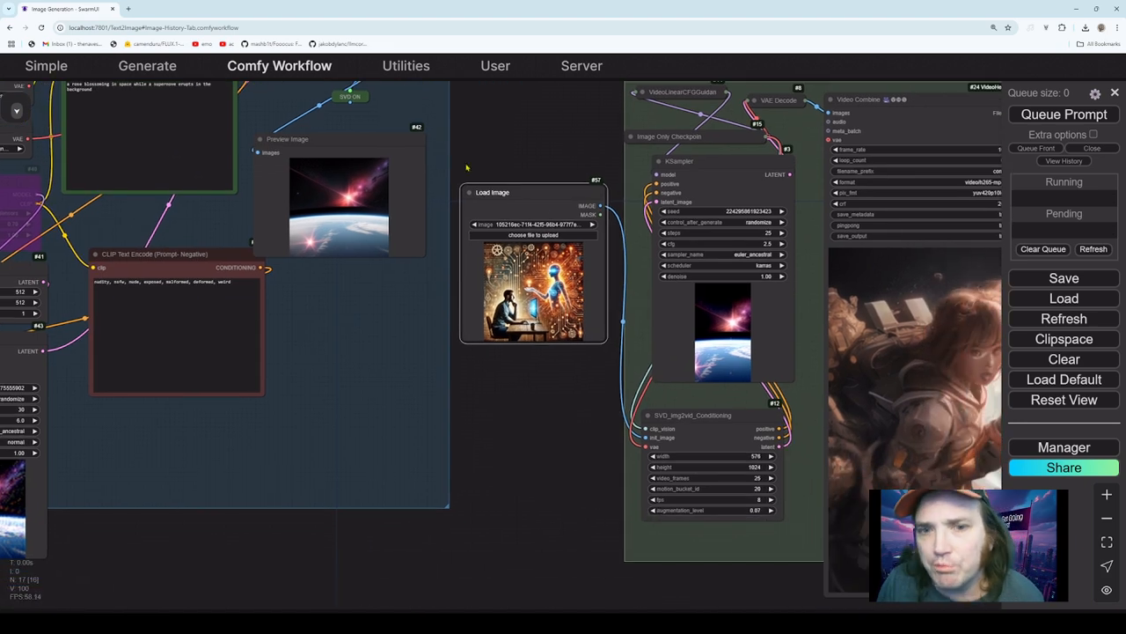
pyautogui.moveTo(210, 319); pyautogui.dragTo(283, 412)
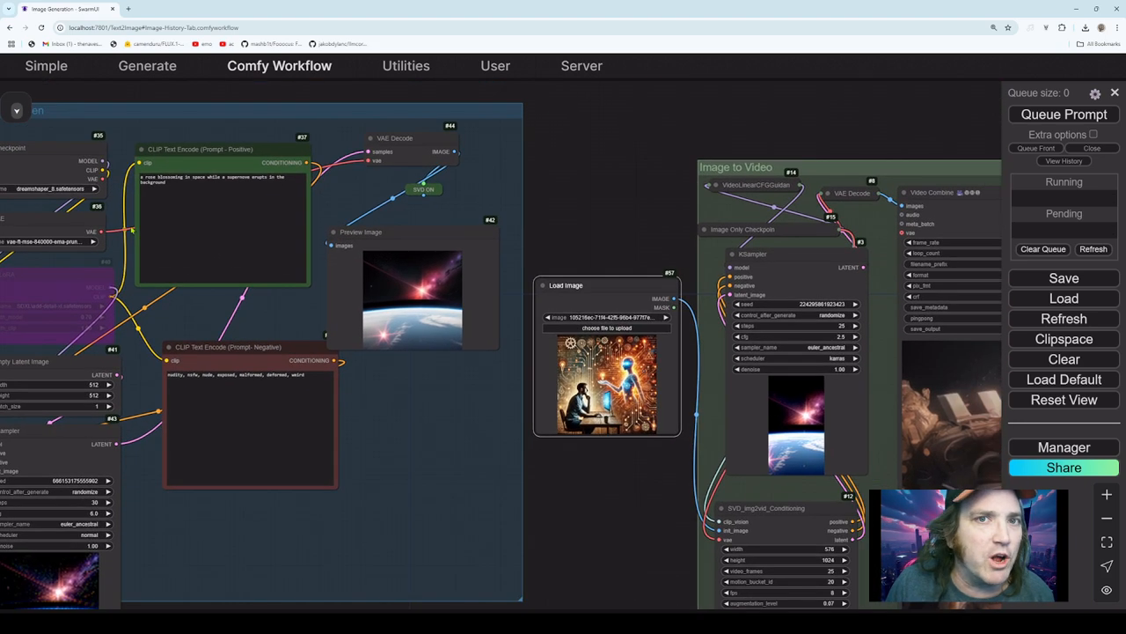
pyautogui.moveTo(372, 444); pyautogui.dragTo(523, 444)
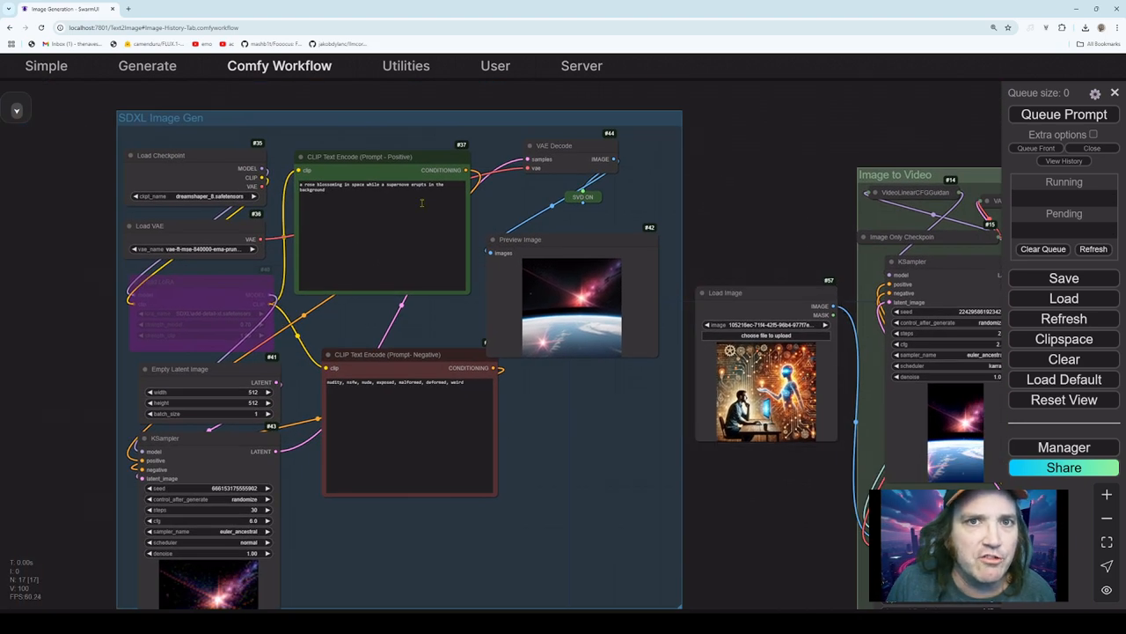
pyautogui.rightClick(357, 121)
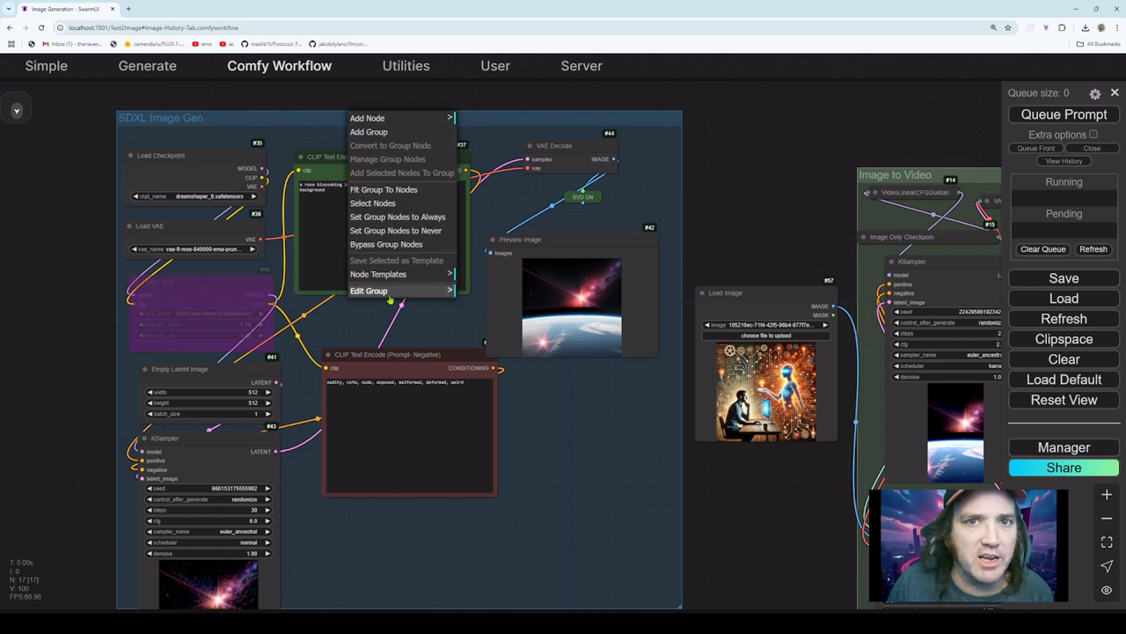
pyautogui.click(377, 203)
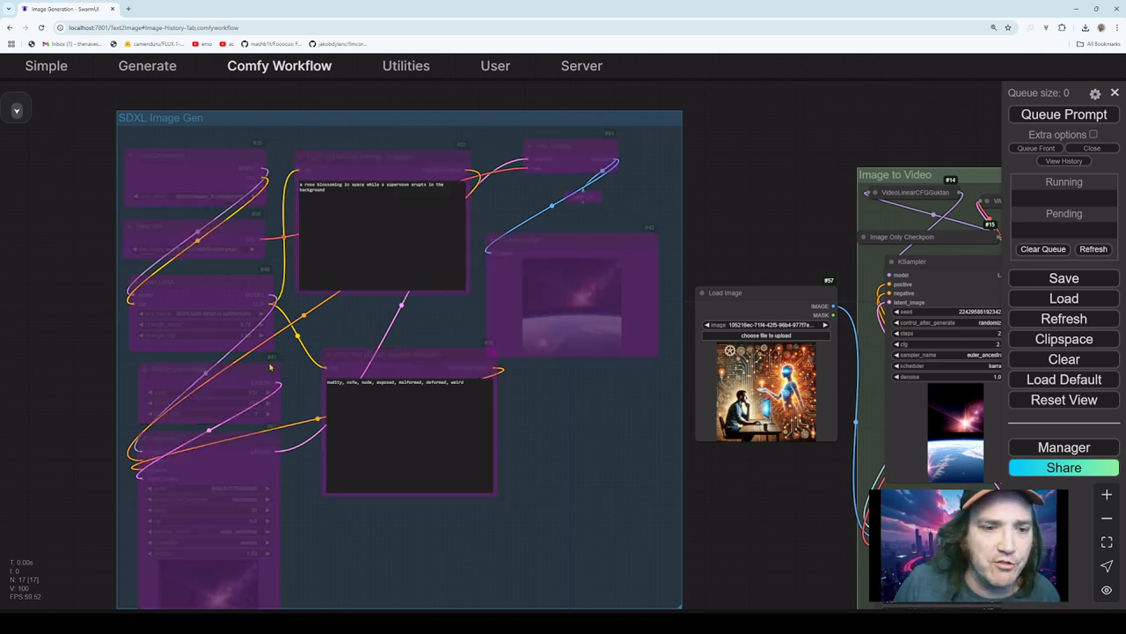
# - Take the Preview Image, negative prompt and positive prompt nodes off bypass individually
pyautogui.moveTo(577, 490); pyautogui.dragTo(543, 450)
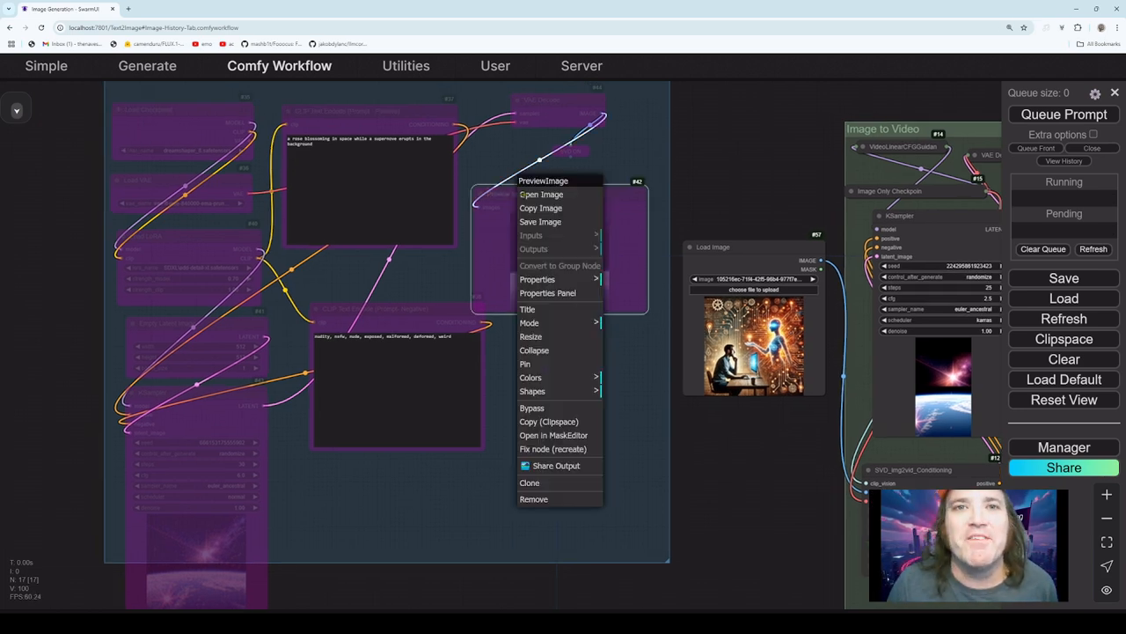
pyautogui.rightClick(522, 198)
pyautogui.click(544, 409)
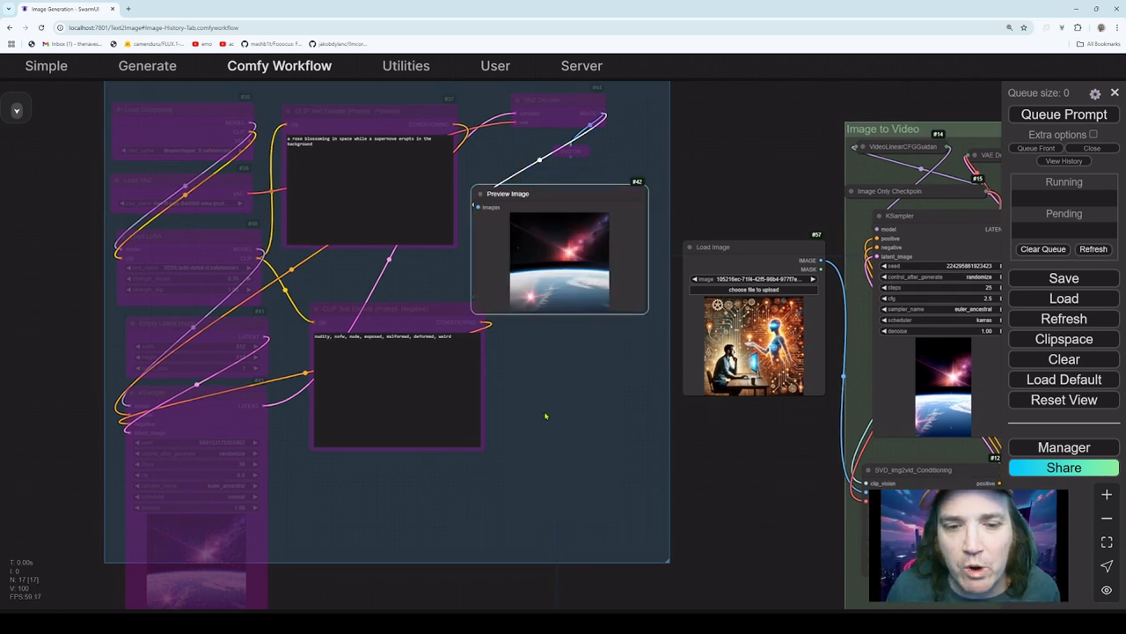
pyautogui.rightClick(398, 309)
pyautogui.click(421, 481)
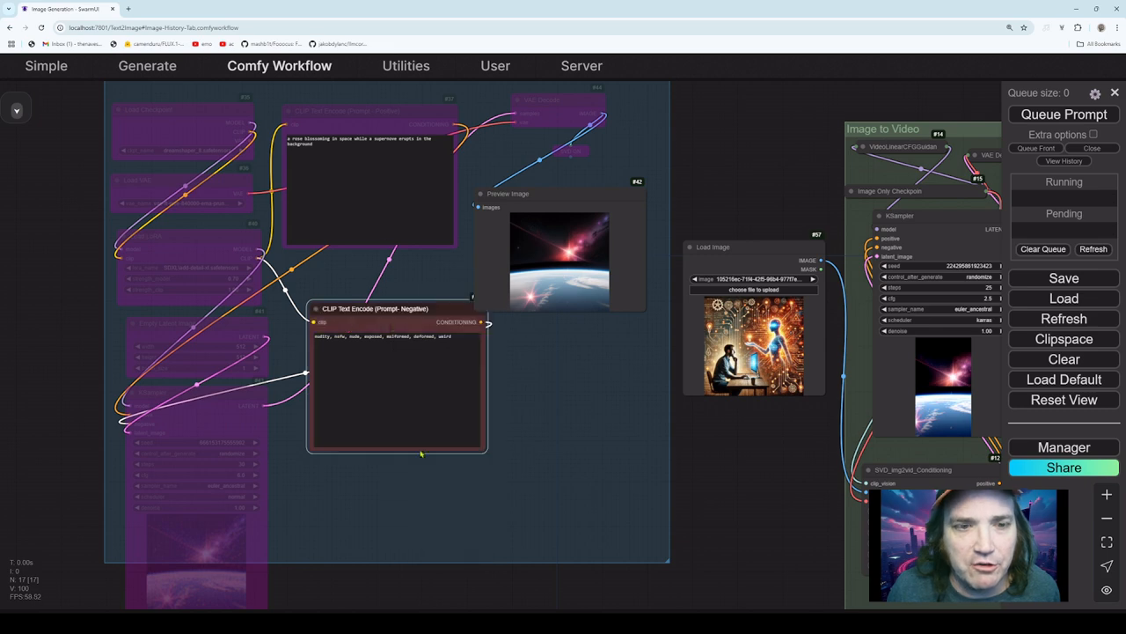
pyautogui.rightClick(368, 128)
pyautogui.click(411, 281)
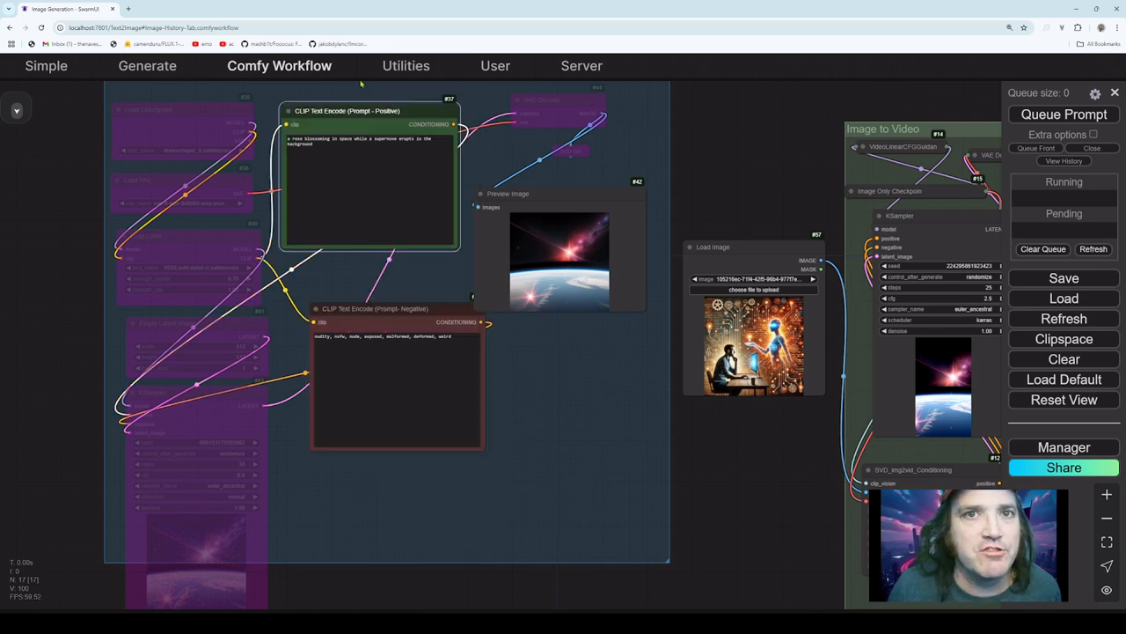
# - Bypass the SDXL Image Gen group's nodes again, including the preview and both prompt nodes
pyautogui.moveTo(734, 148); pyautogui.dragTo(734, 199)
pyautogui.rightClick(537, 126)
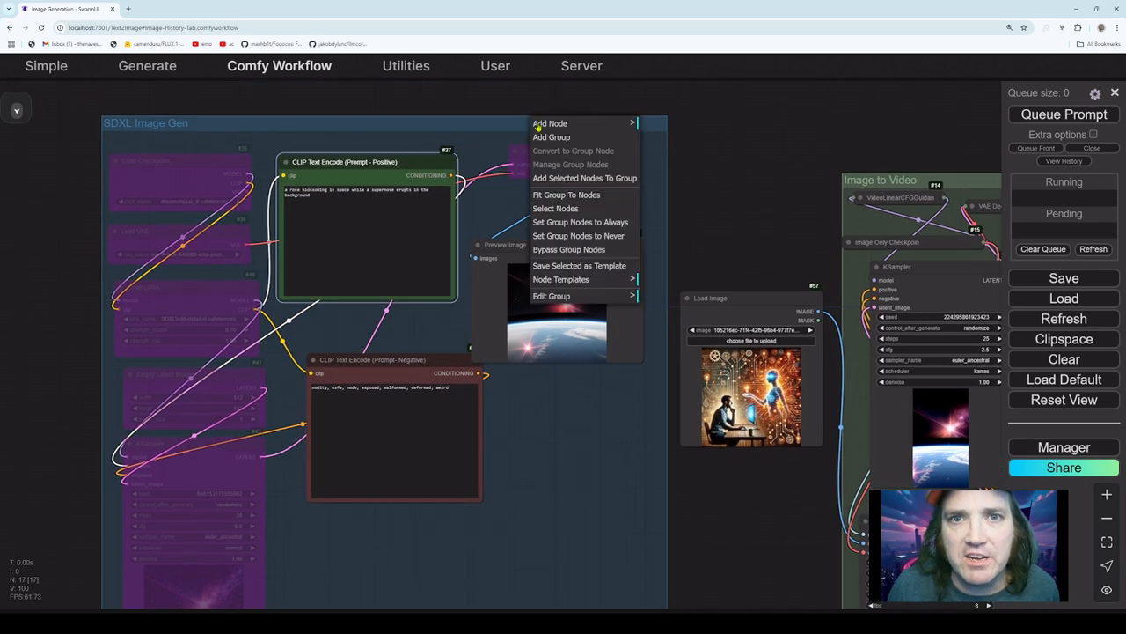
pyautogui.click(599, 249)
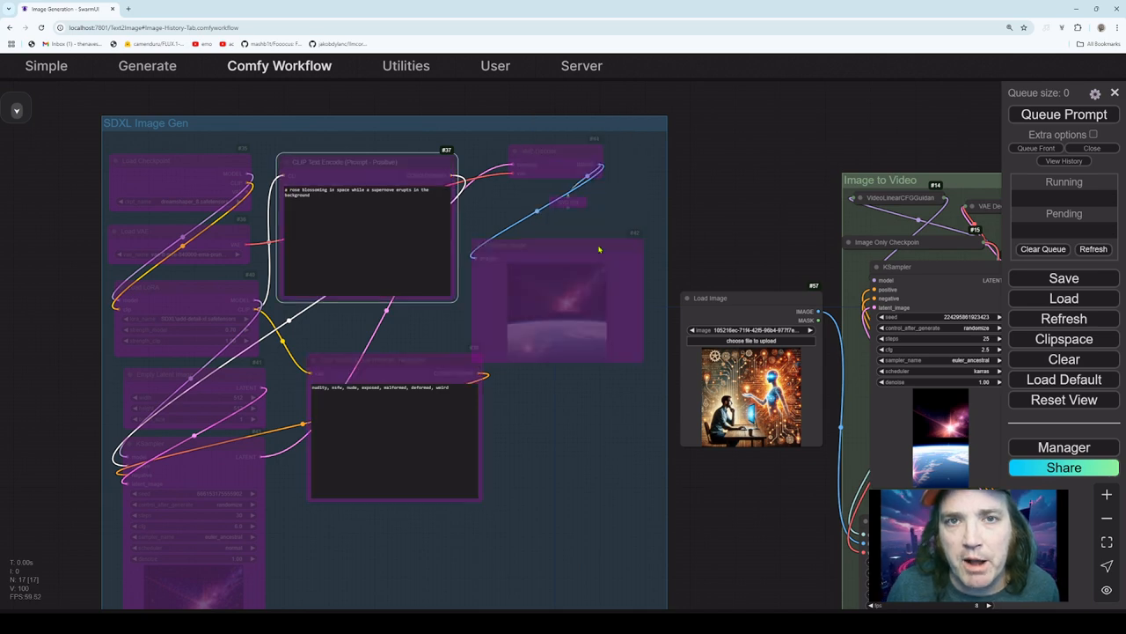
# - Set motion_bucket_id to 44 in the SVD_img2vid_Conditioning node and queue the workflow to animate the loaded picture
pyautogui.moveTo(755, 240); pyautogui.dragTo(487, 169)
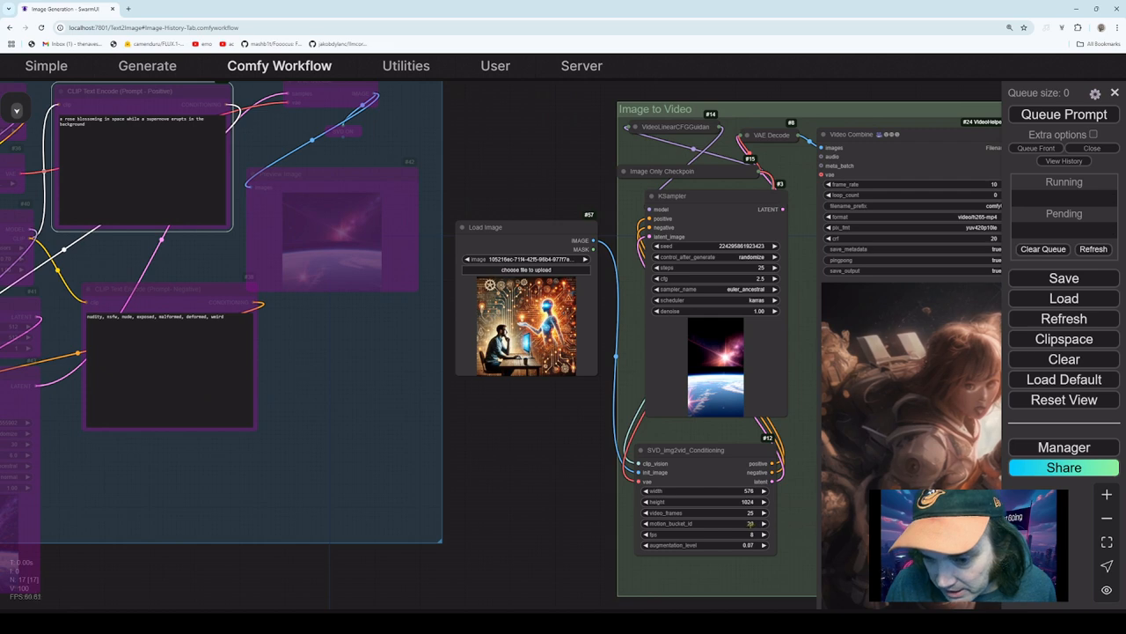
pyautogui.moveTo(748, 528); pyautogui.dragTo(754, 528)
pyautogui.moveTo(804, 487); pyautogui.dragTo(794, 463)
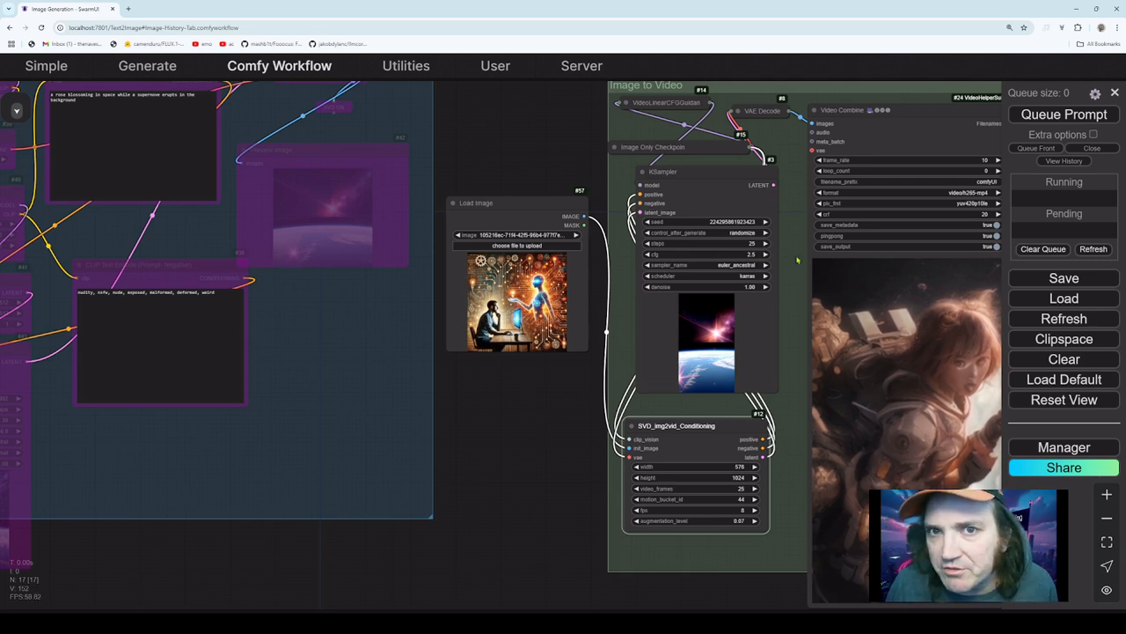
pyautogui.moveTo(792, 250); pyautogui.dragTo(774, 286)
pyautogui.hotkey('ctrl', 'Return')
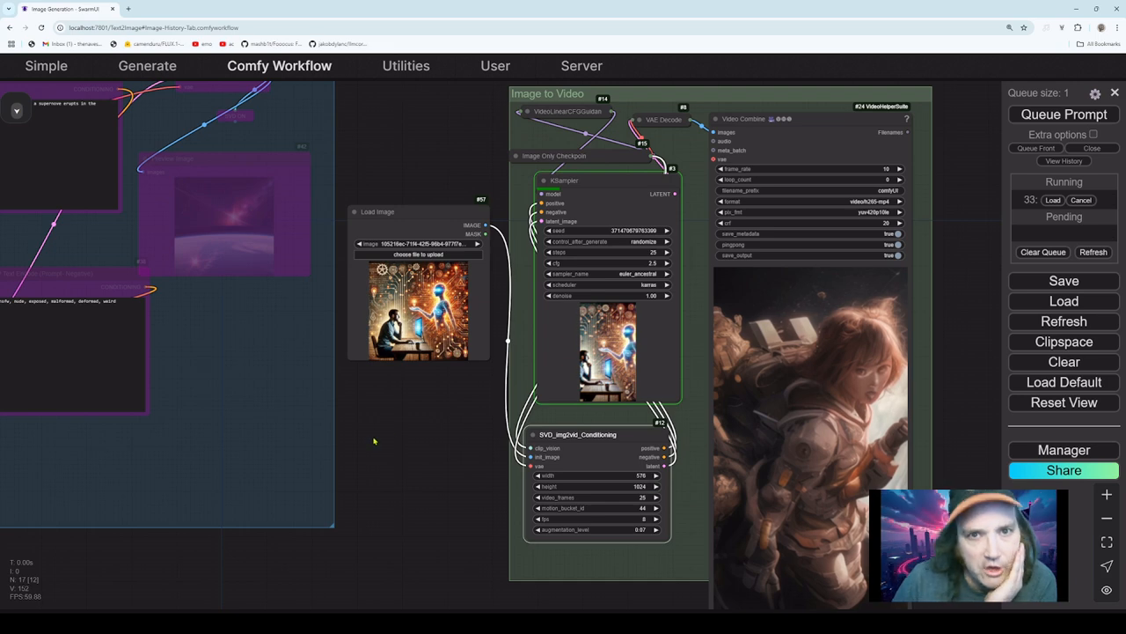
pyautogui.moveTo(373, 437); pyautogui.dragTo(677, 395)
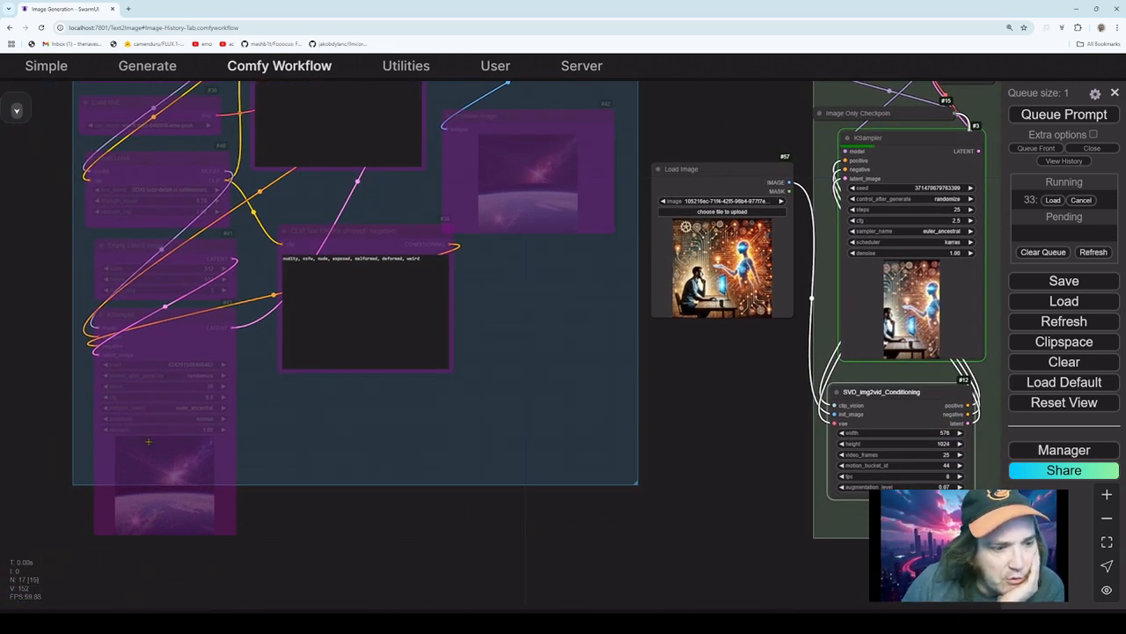
pyautogui.moveTo(621, 366); pyautogui.dragTo(391, 419)
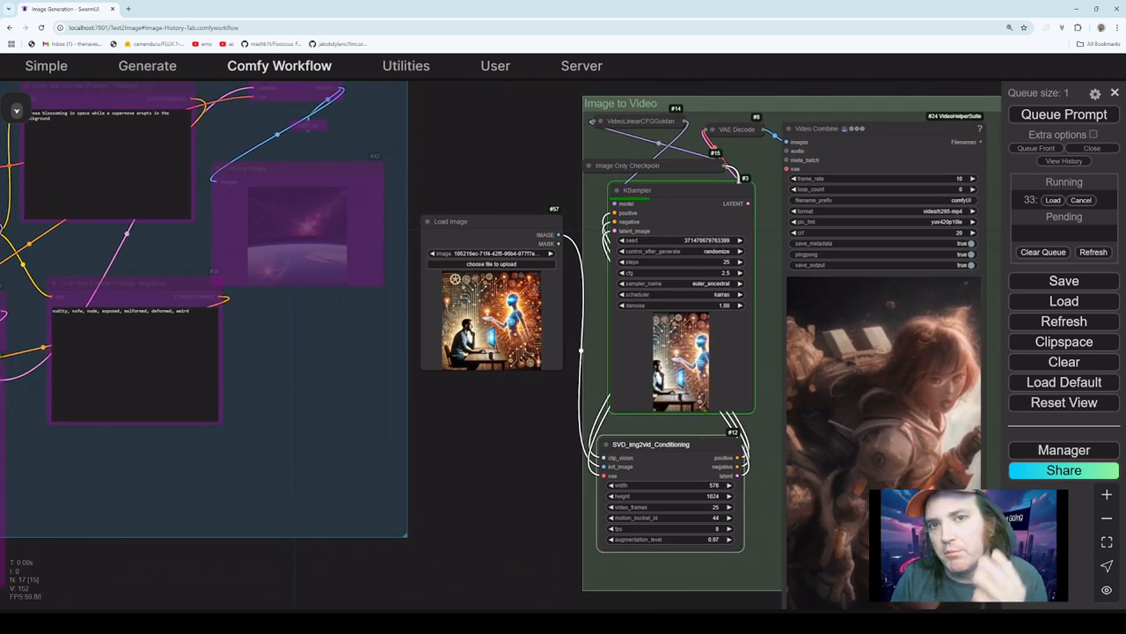
pyautogui.moveTo(495, 484); pyautogui.dragTo(478, 455)
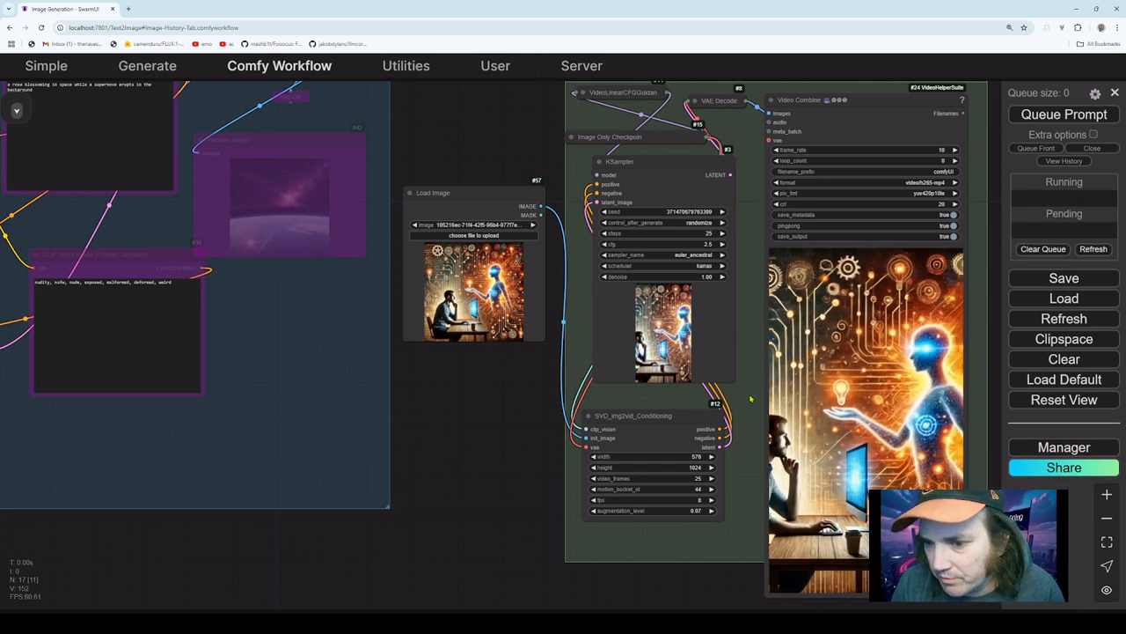
# - Set motion_bucket_id to 10 in the SVD_img2vid_Conditioning node
pyautogui.moveTo(751, 393); pyautogui.dragTo(758, 373)
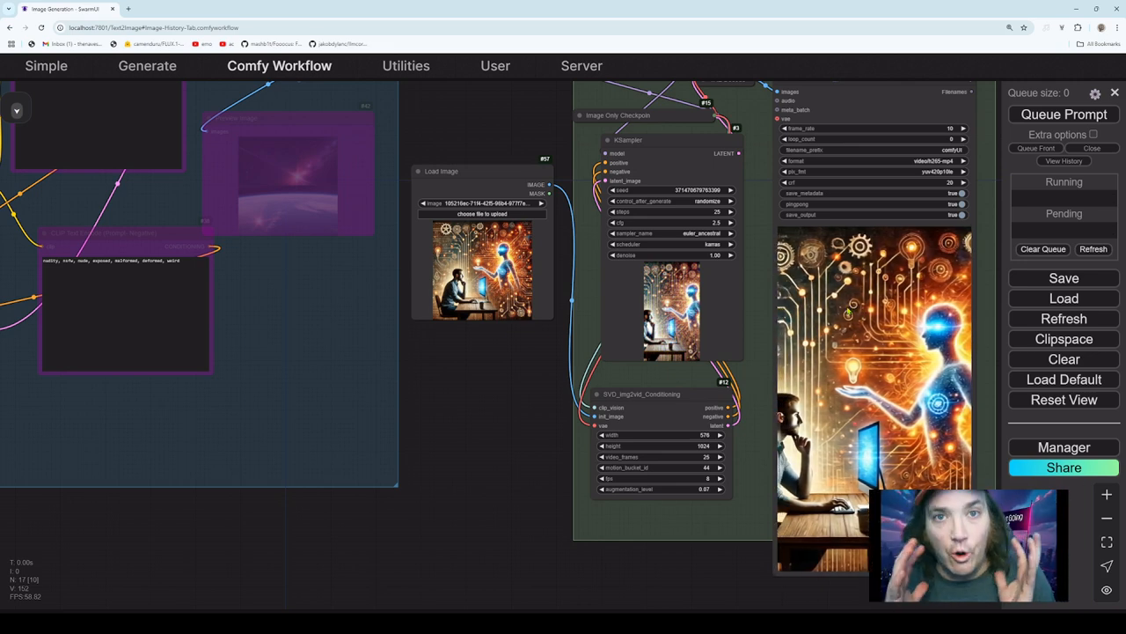
pyautogui.moveTo(461, 411); pyautogui.dragTo(546, 480)
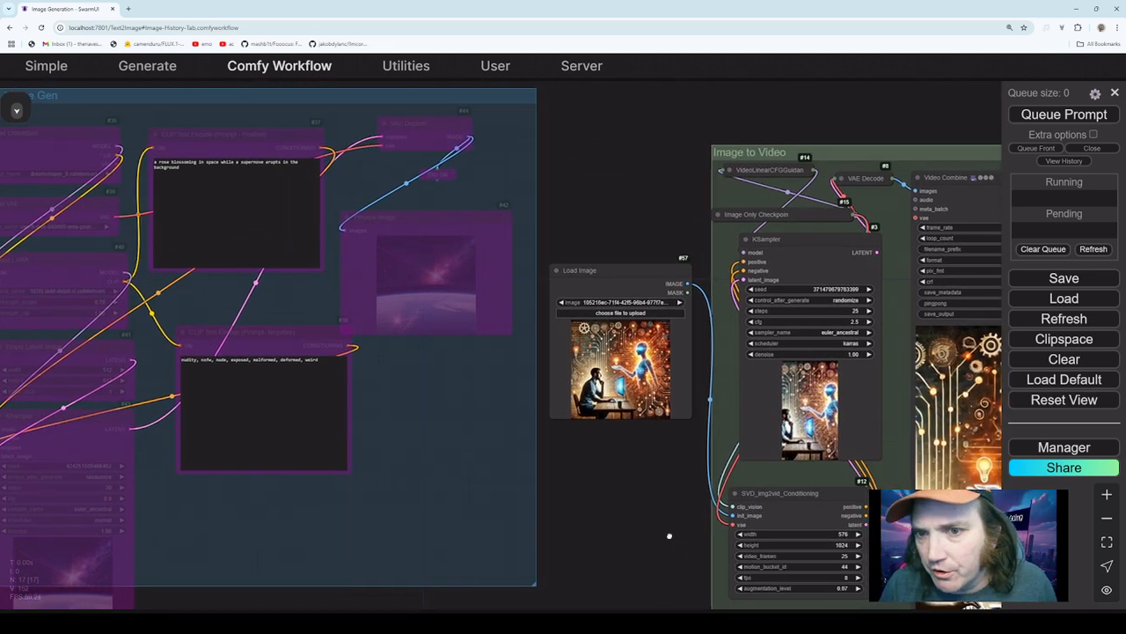
pyautogui.moveTo(669, 535); pyautogui.dragTo(588, 467)
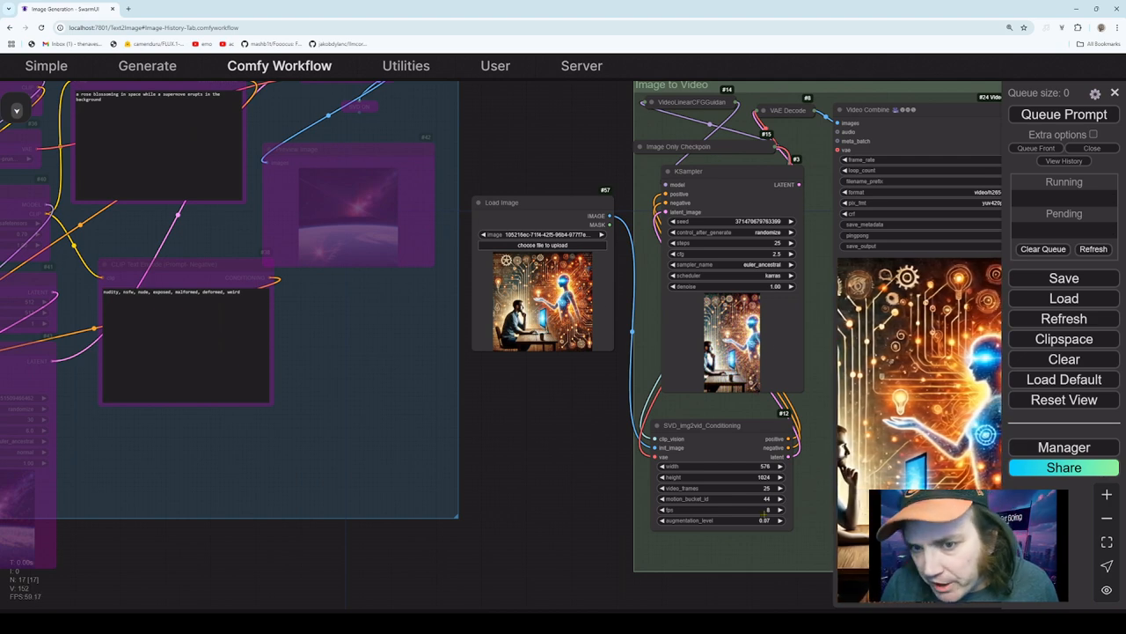
pyautogui.moveTo(771, 499); pyautogui.dragTo(765, 500)
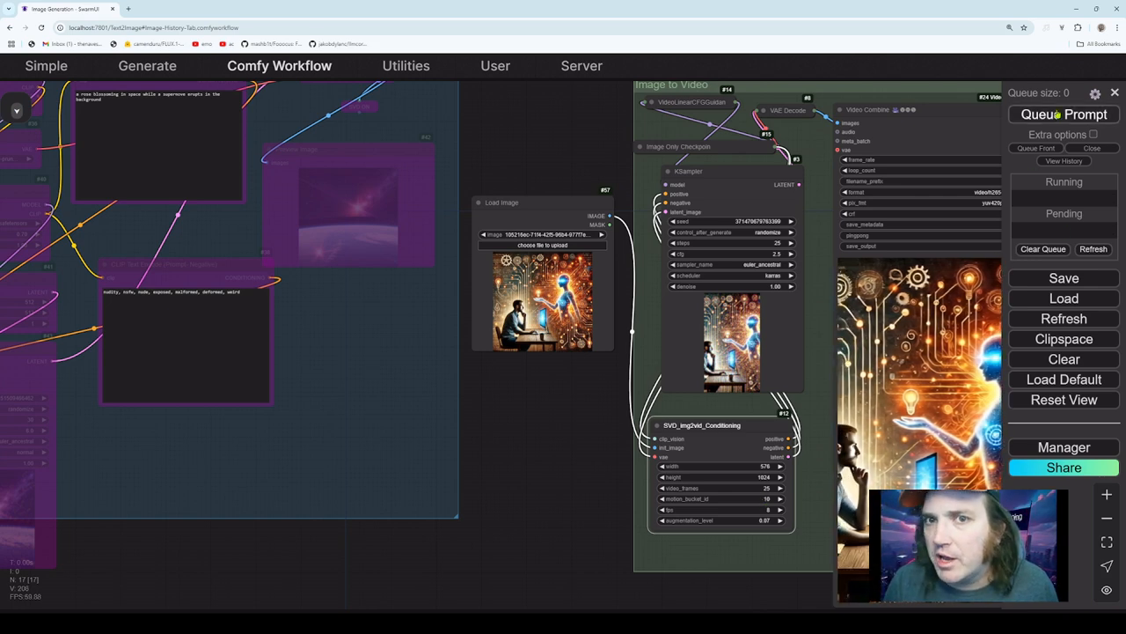
# - Set the SVD_img2vid_Conditioning node's height and width to 512 each and queue the workflow
pyautogui.click(770, 476)
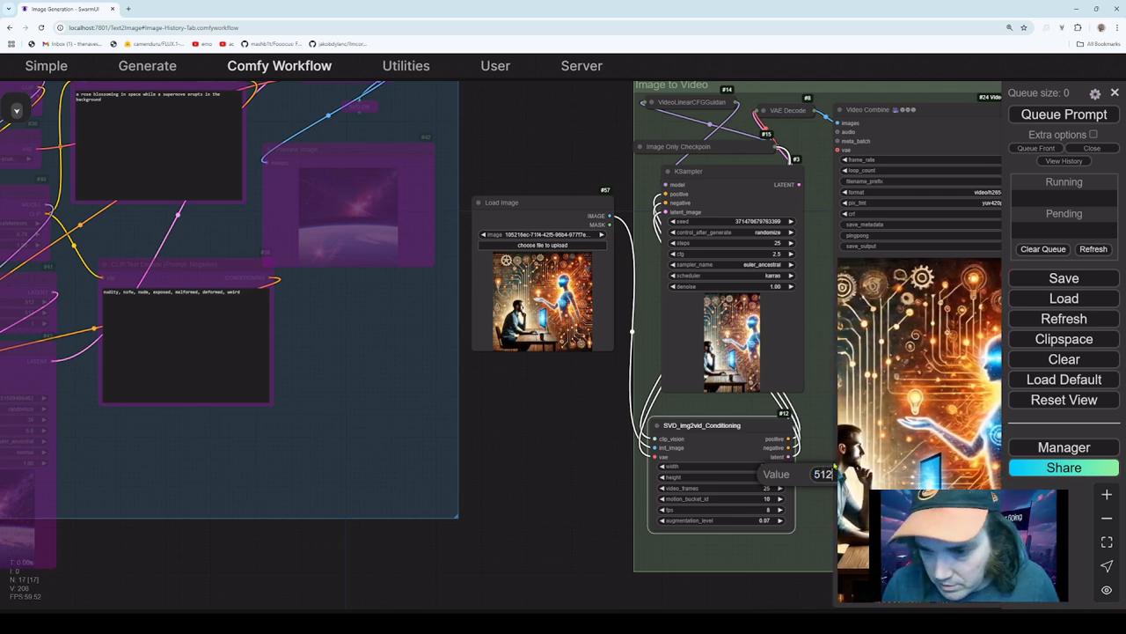
pyautogui.press('Return')
pyautogui.click(764, 466)
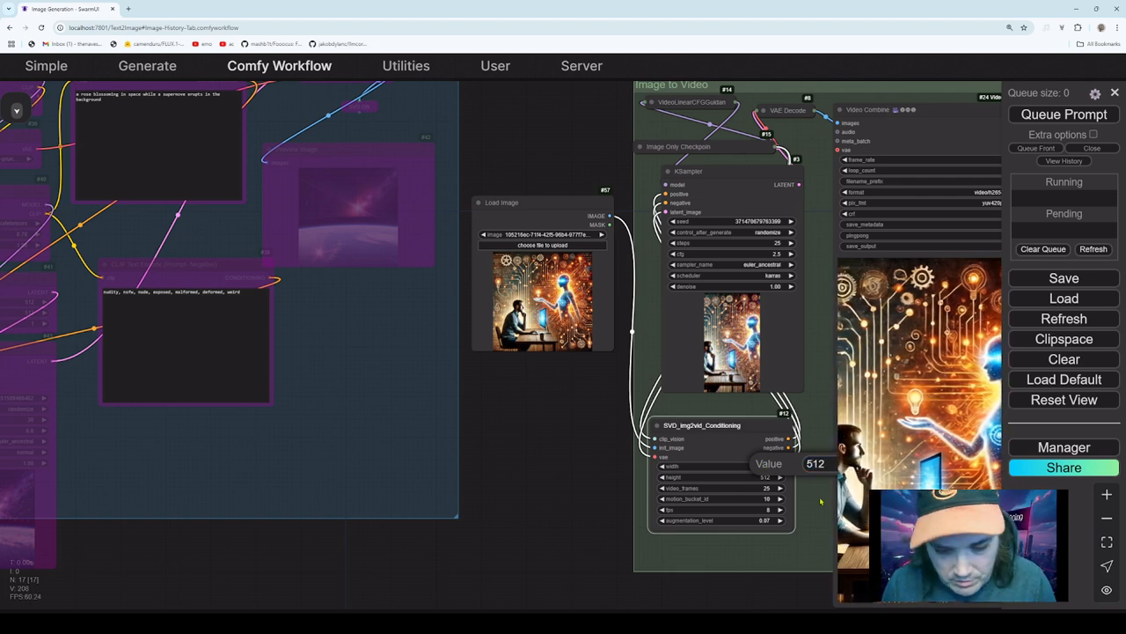
pyautogui.write('512')
pyautogui.press('Return')
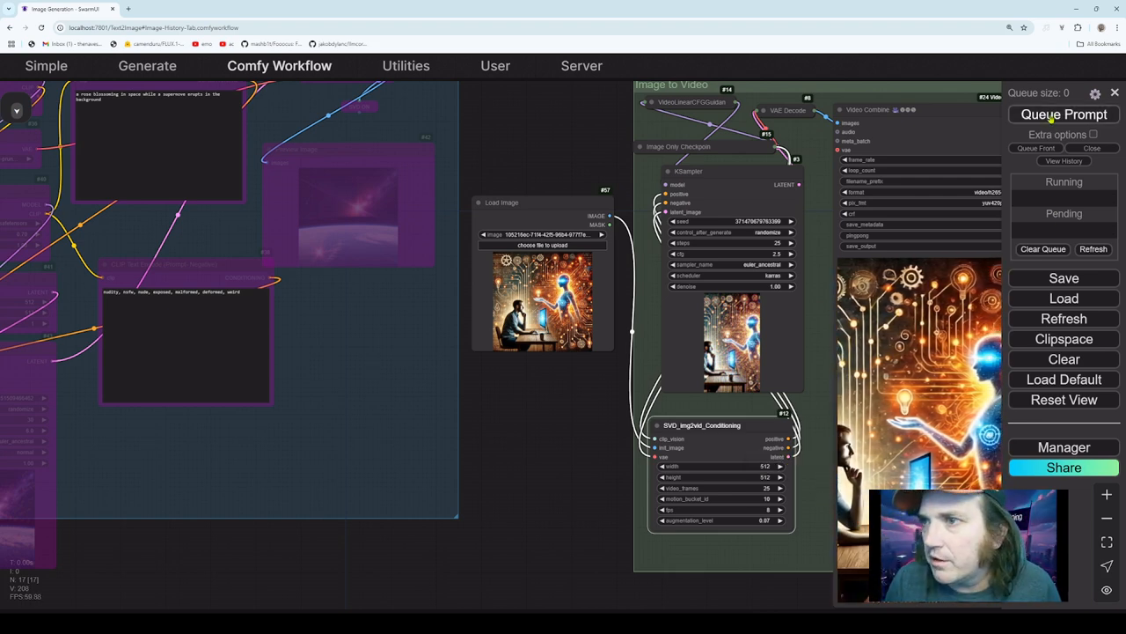
pyautogui.click(1051, 118)
# - Follow the generation until it finishes and open the Video Combine node's preview in its own browser tab
pyautogui.moveTo(822, 402); pyautogui.dragTo(617, 373)
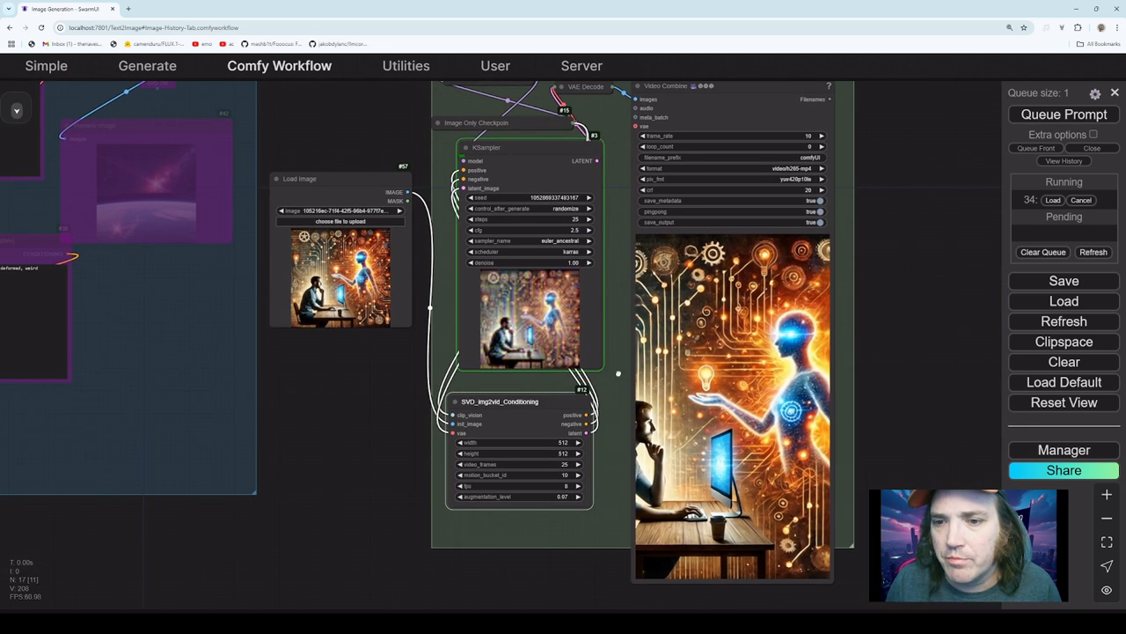
pyautogui.scroll(-1, 616, 380)
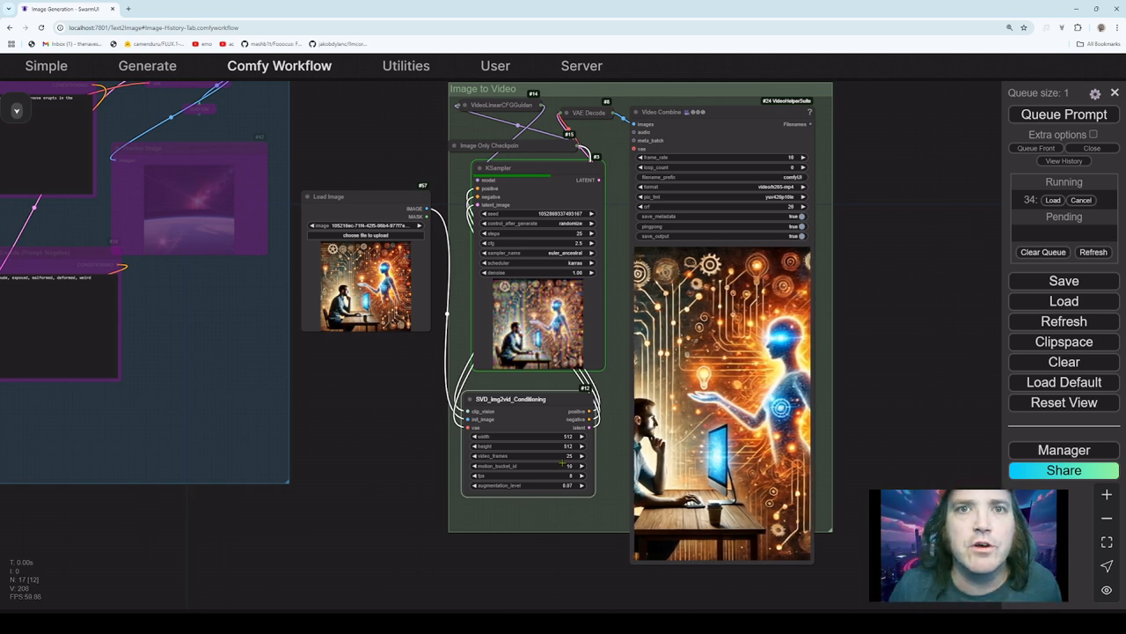
pyautogui.moveTo(327, 413); pyautogui.dragTo(611, 501)
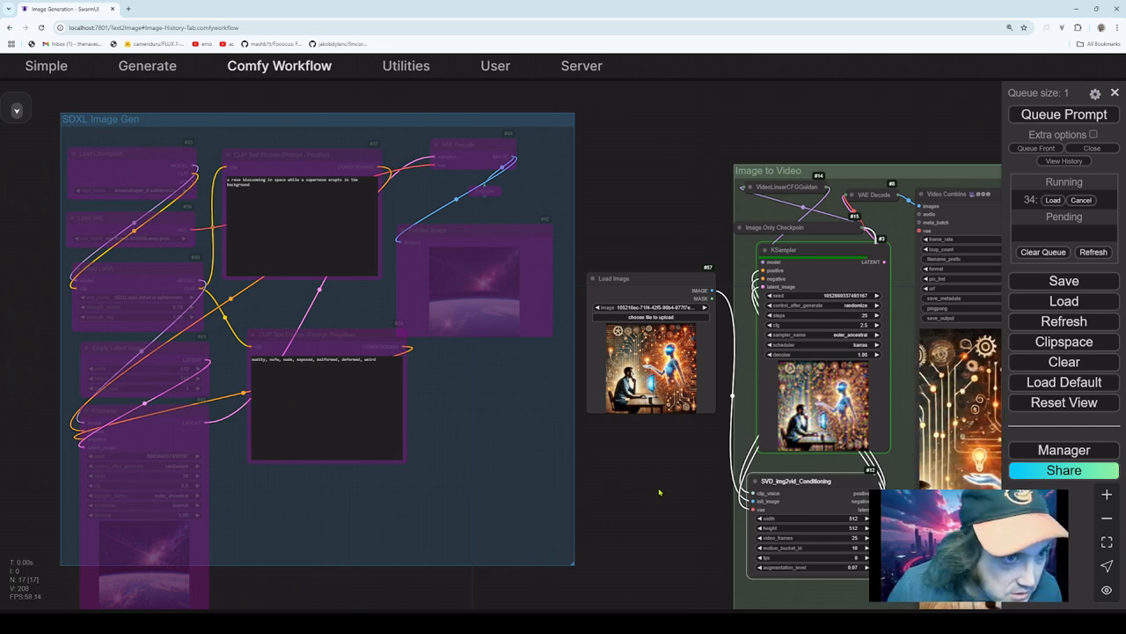
pyautogui.moveTo(656, 485); pyautogui.dragTo(653, 487)
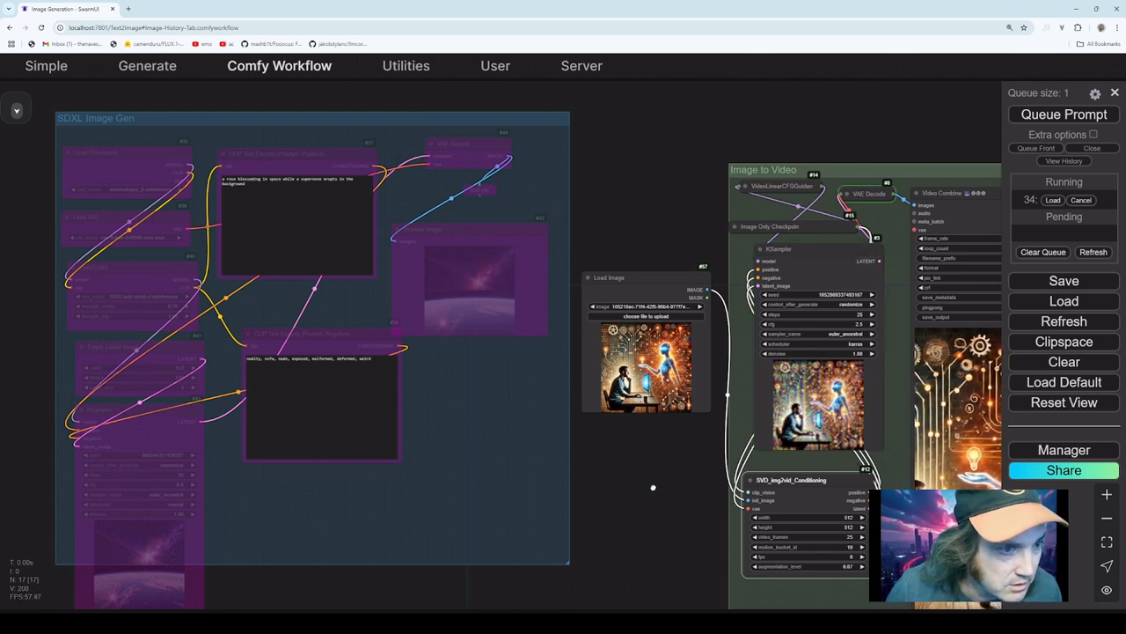
pyautogui.moveTo(653, 487); pyautogui.dragTo(467, 446)
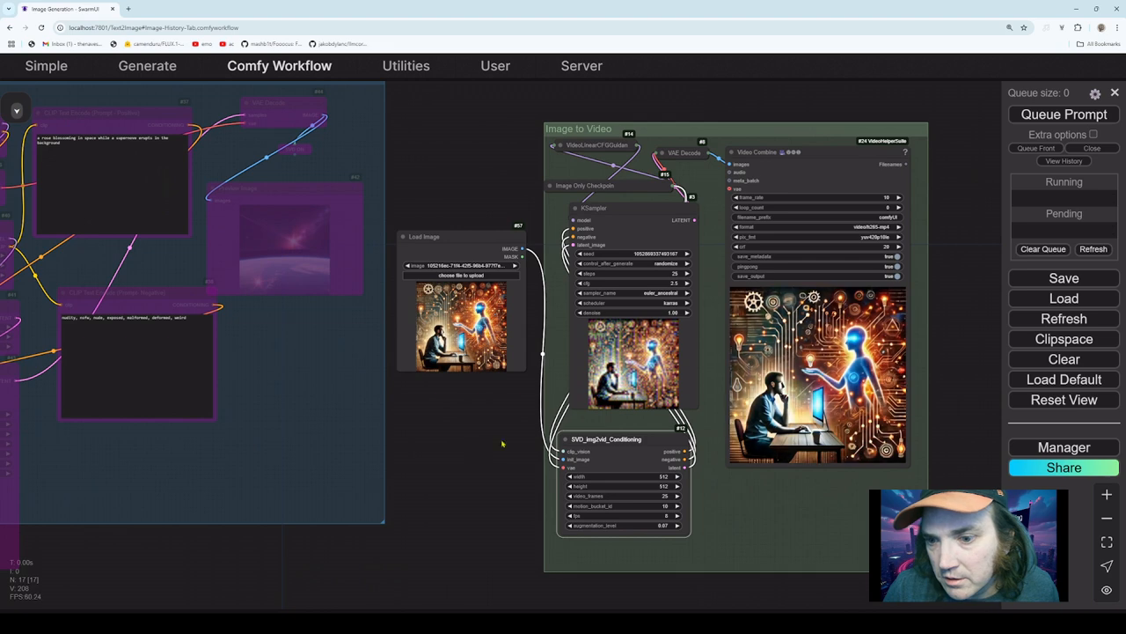
pyautogui.rightClick(838, 229)
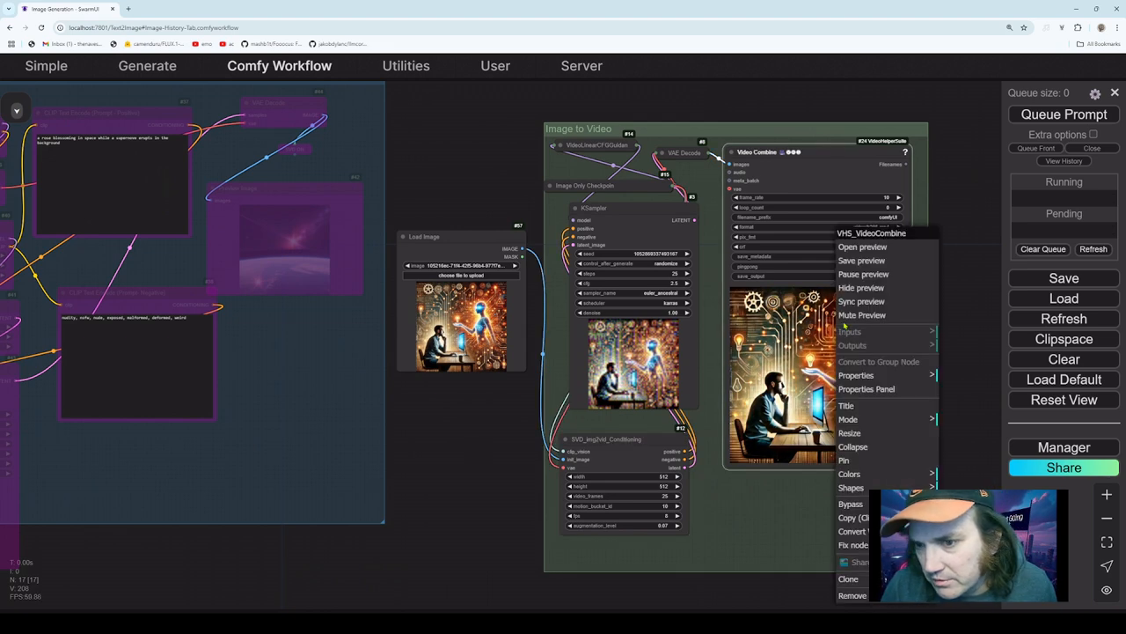
pyautogui.click(880, 247)
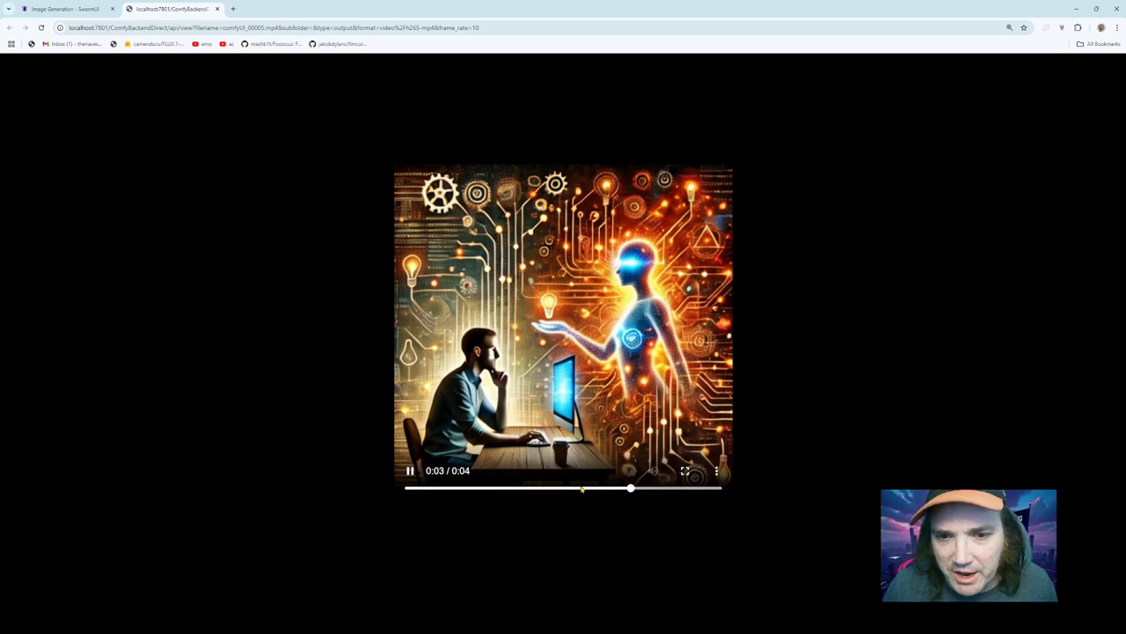
# - Replay the 512 by 512 animation from the start several times and close its tab
pyautogui.click(422, 488)
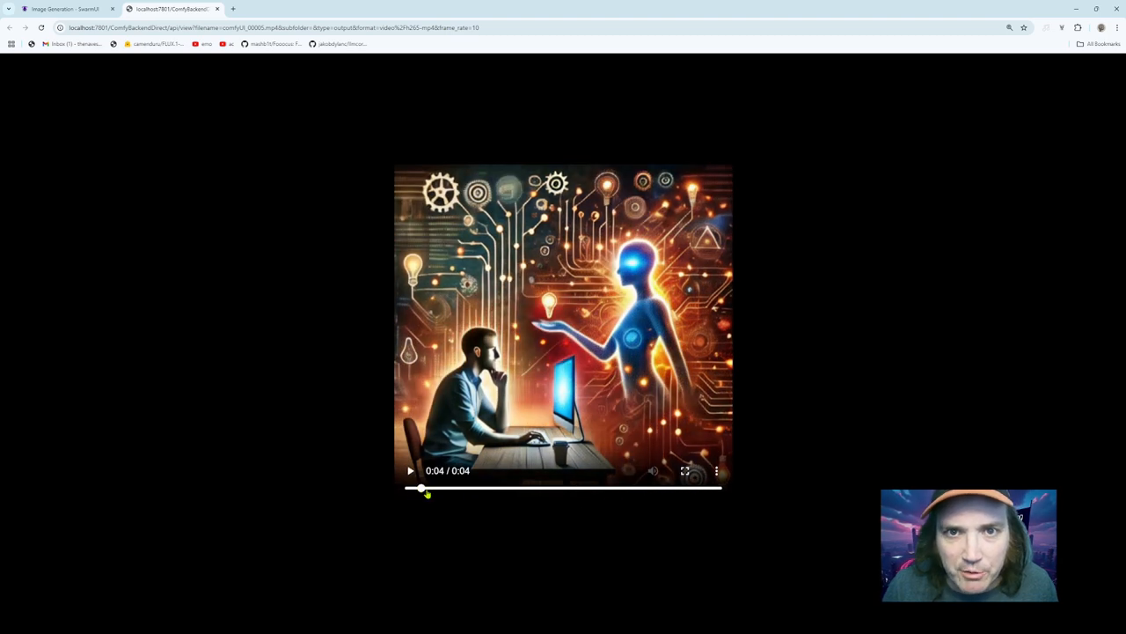
pyautogui.click(410, 471)
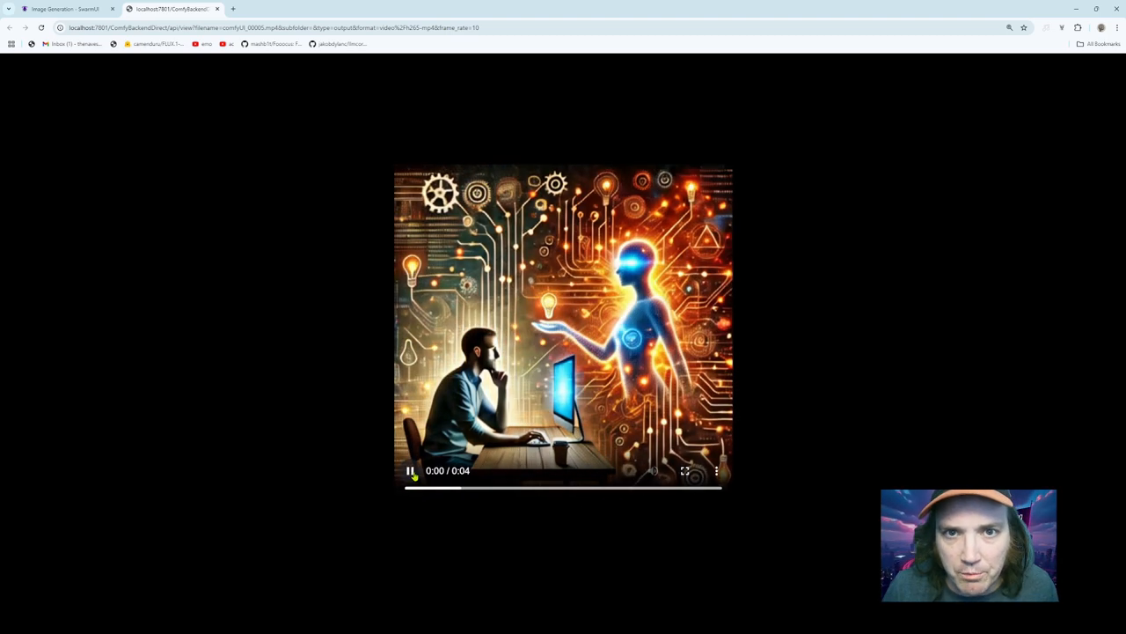
pyautogui.click(410, 470)
pyautogui.click(410, 470)
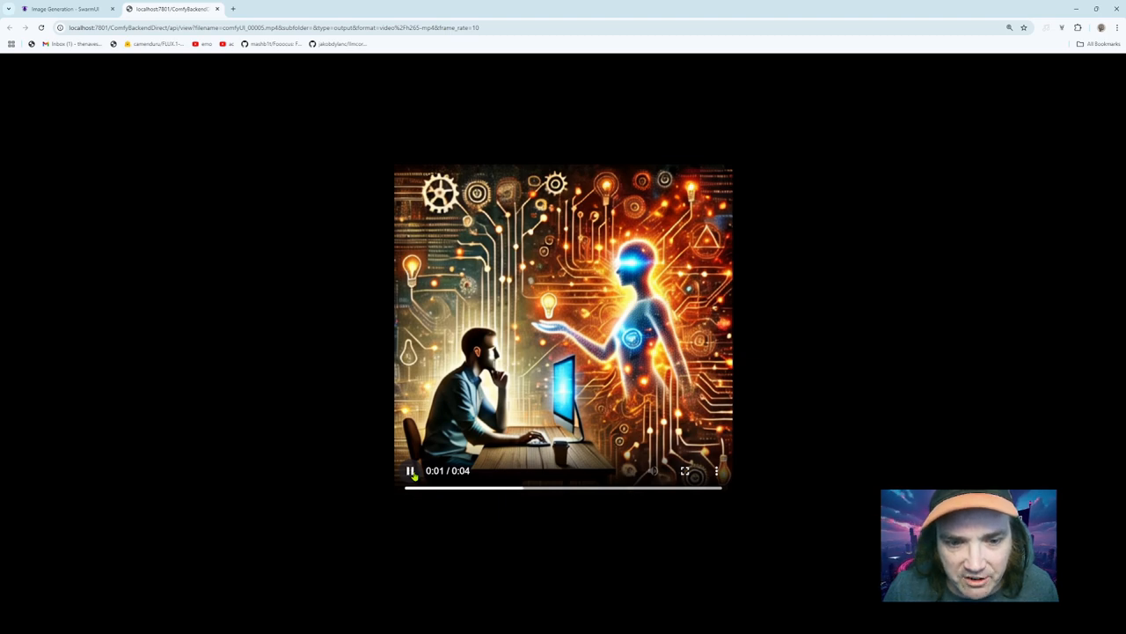
pyautogui.click(412, 489)
pyautogui.click(411, 475)
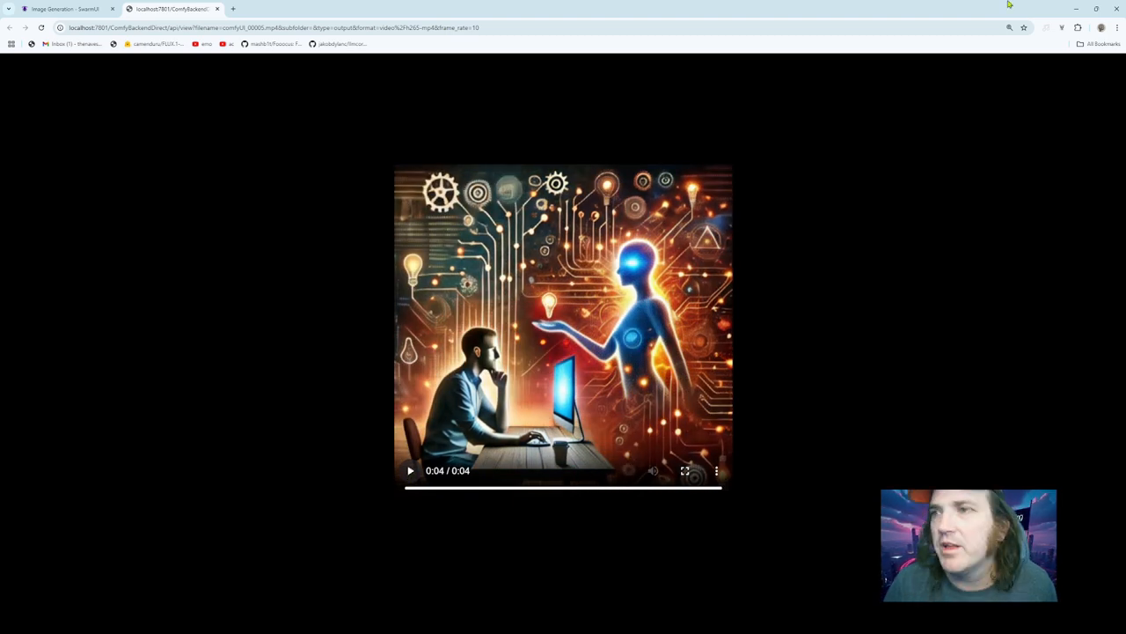
pyautogui.click(217, 9)
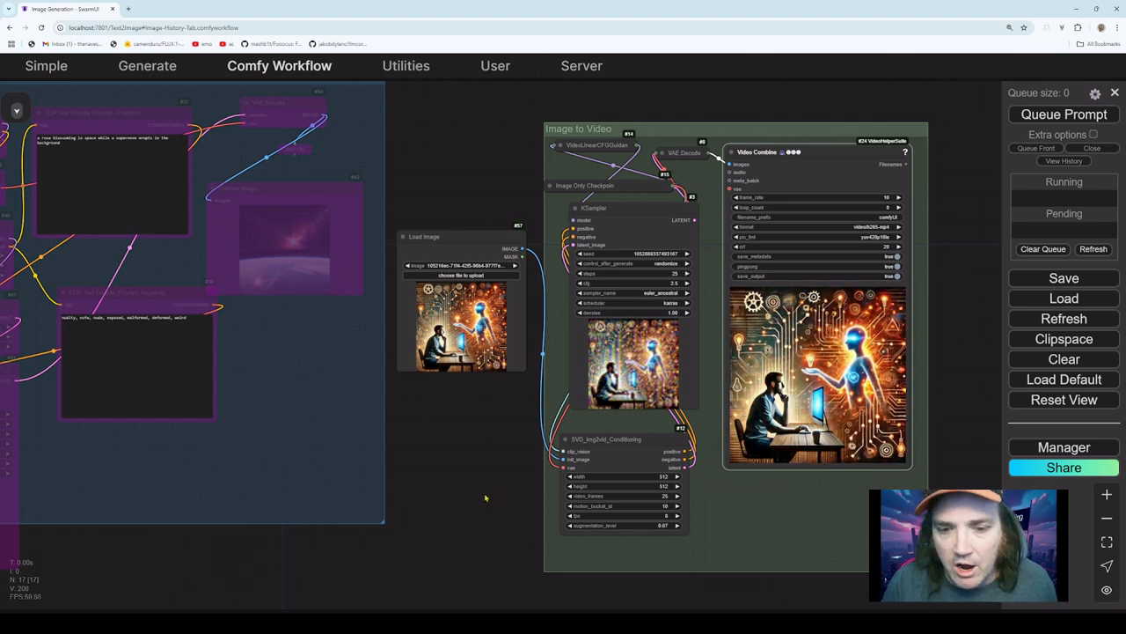
# - Load the saved AnimateDiff workflow with the DepthCrafter group in place of the current image-to-video workflow
pyautogui.scroll(-1, 490, 487)
pyautogui.scroll(-1, 495, 477)
pyautogui.moveTo(470, 473); pyautogui.dragTo(564, 485)
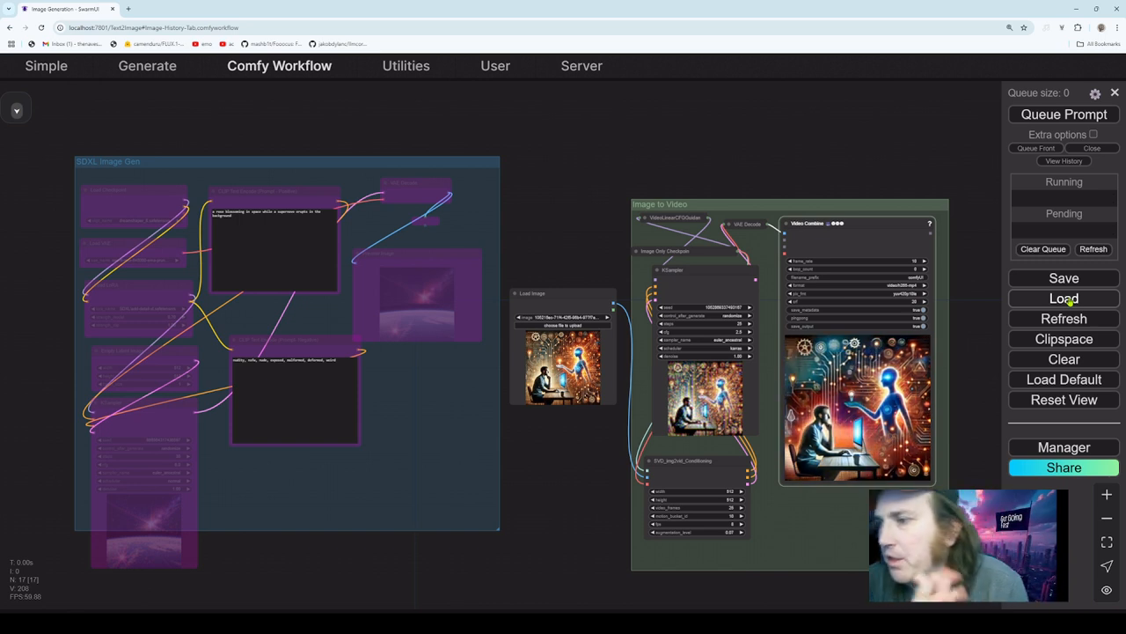
pyautogui.click(1070, 301)
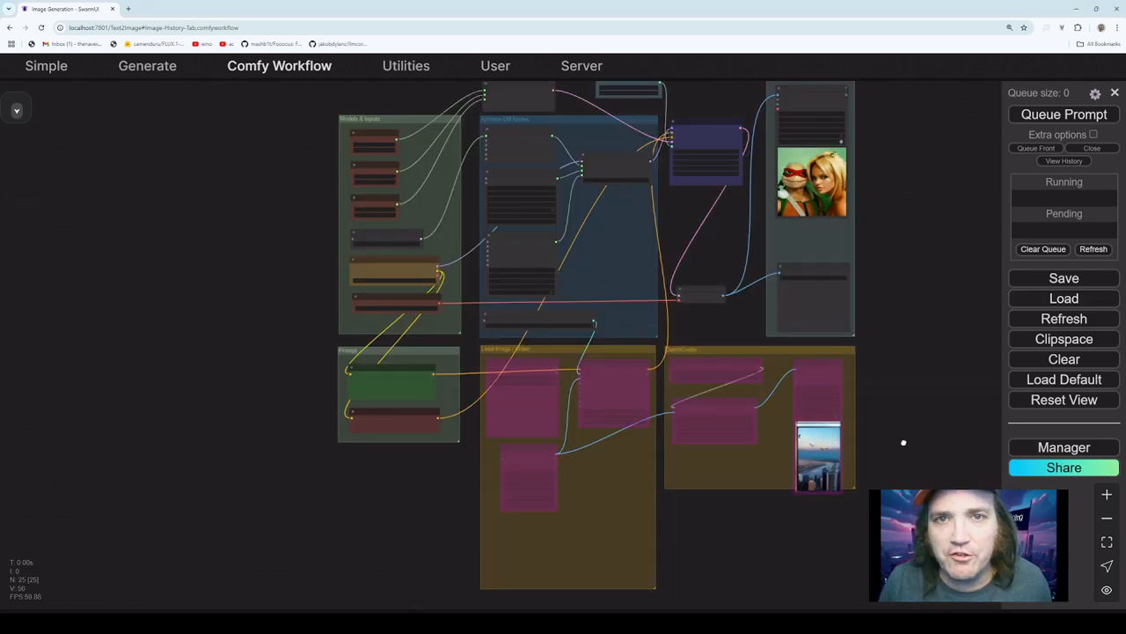
# - Examine the overall layout of the AnimateDiff workflow, including its models, prompt, sampling, DepthCrafter and output groups
pyautogui.scroll(-2, 332, 413)
pyautogui.scroll(3, 337, 405)
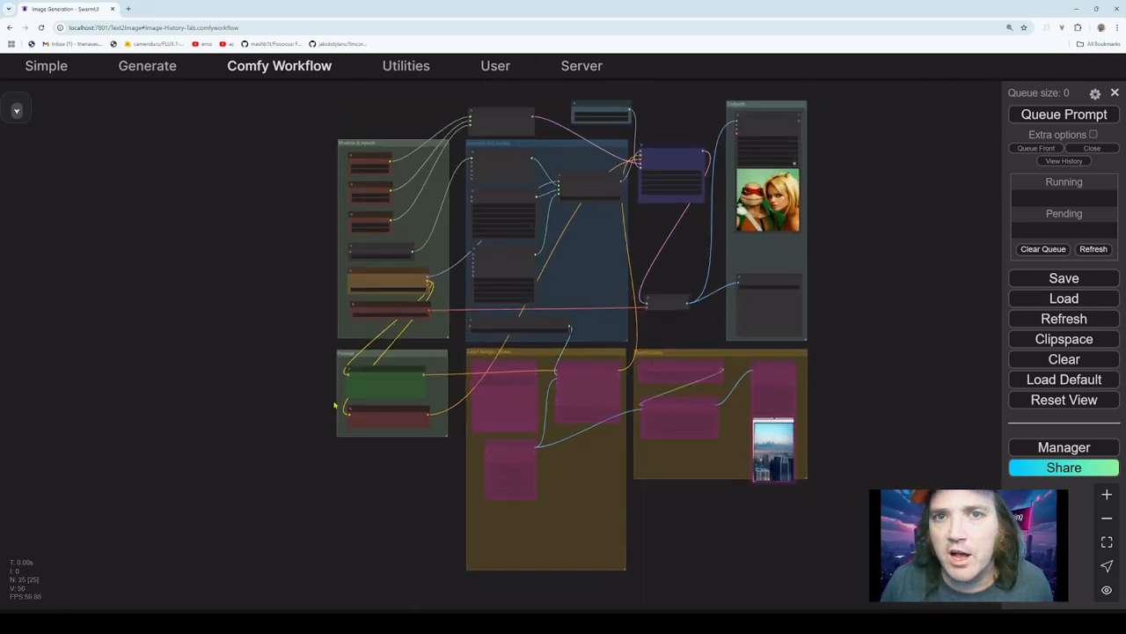
pyautogui.scroll(3, 283, 283)
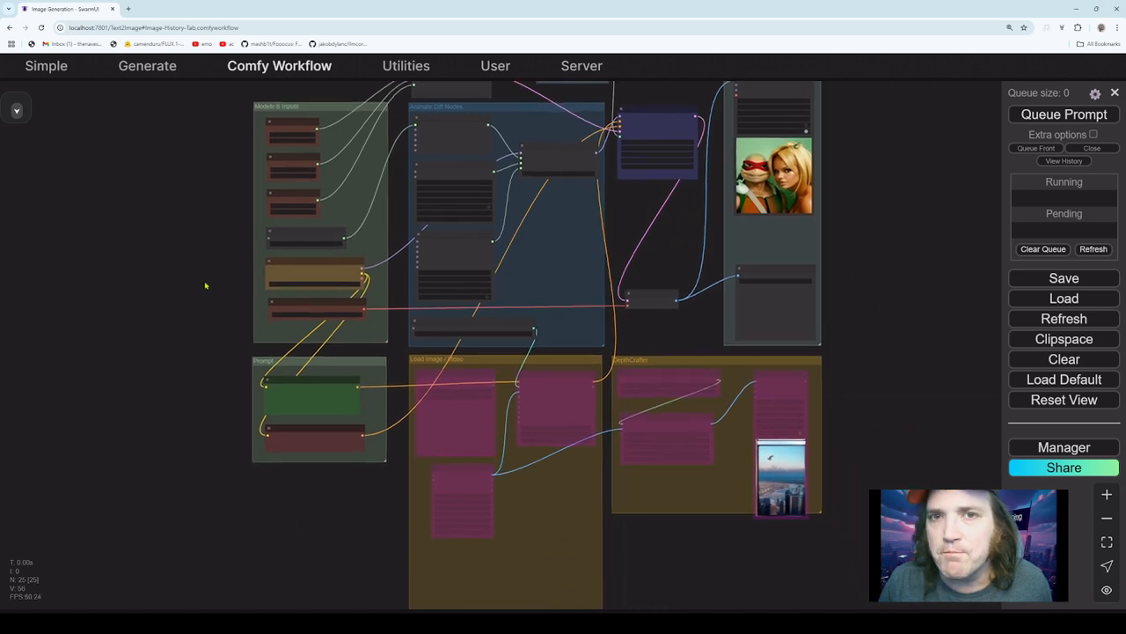
pyautogui.scroll(1, 201, 327)
pyautogui.scroll(-2, 184, 313)
pyautogui.scroll(4, 440, 357)
pyautogui.moveTo(802, 320); pyautogui.dragTo(736, 415)
pyautogui.scroll(-2, 721, 378)
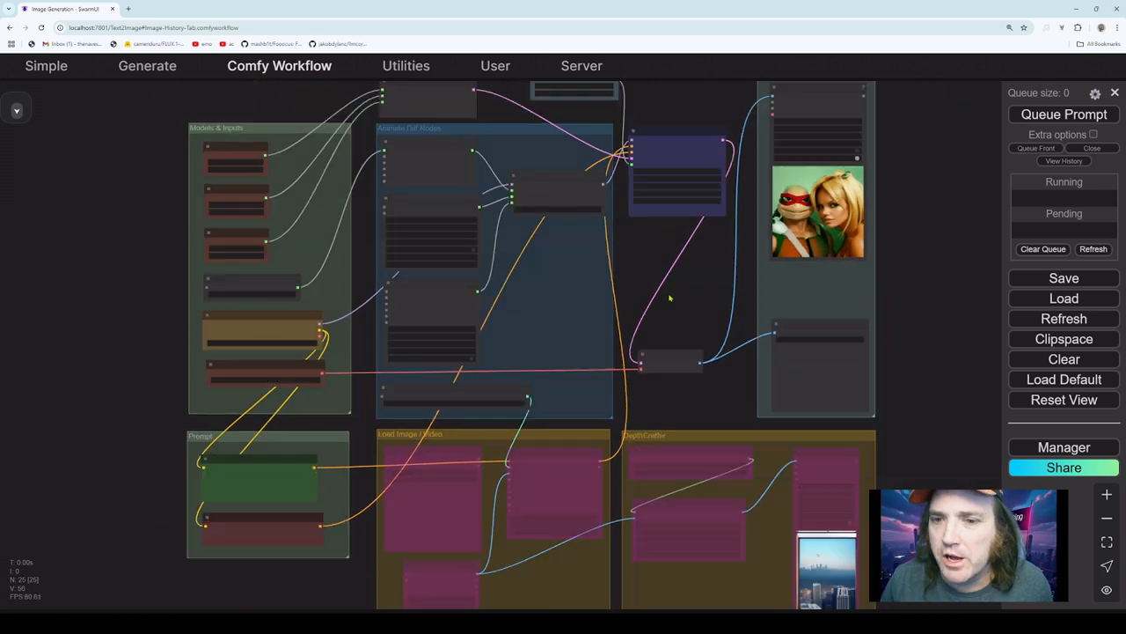
pyautogui.scroll(-1, 671, 301)
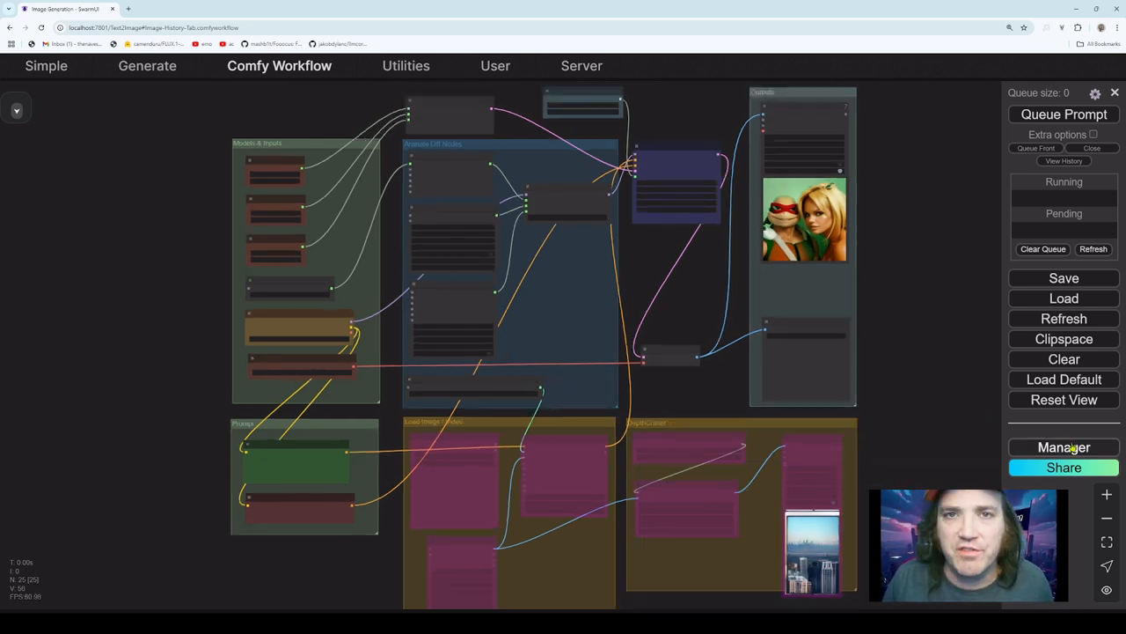
# - Review the ComfyUI Manager options for installing missing custom nodes, close them, and inspect the Load Image / Video and DepthCrafter groups
pyautogui.click(1064, 447)
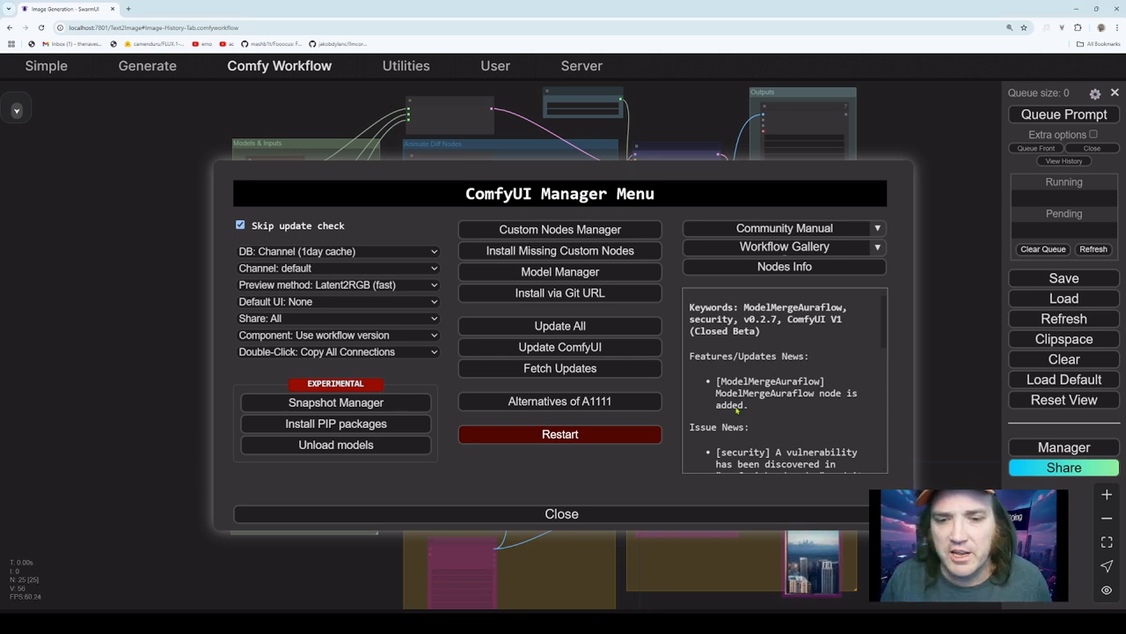
pyautogui.click(554, 517)
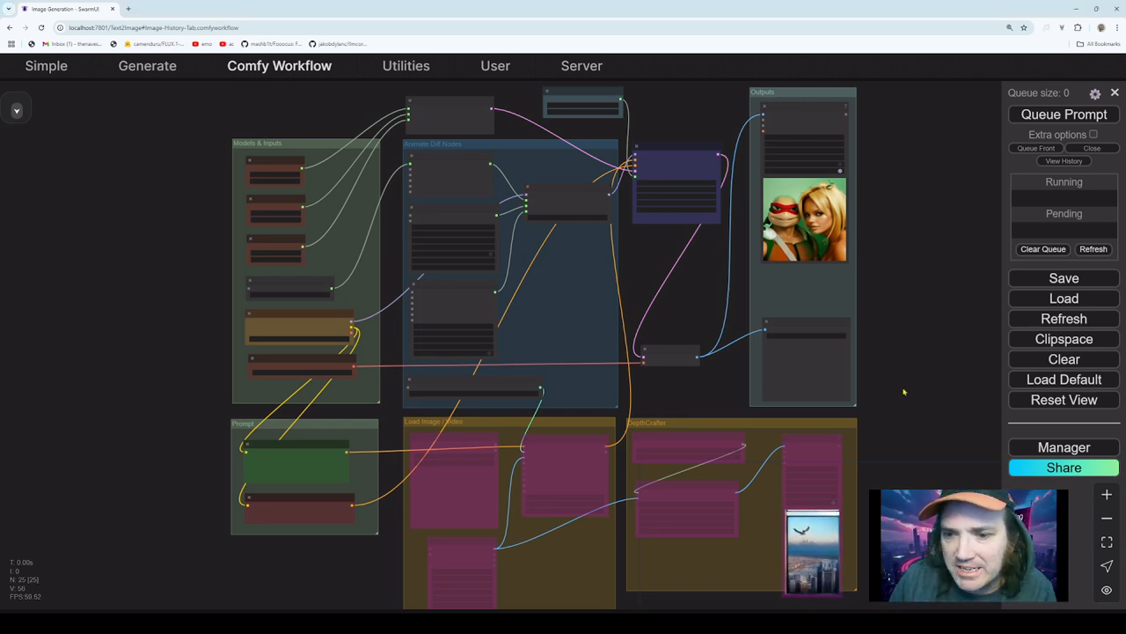
pyautogui.scroll(7, 615, 413)
pyautogui.moveTo(706, 340); pyautogui.dragTo(674, 98)
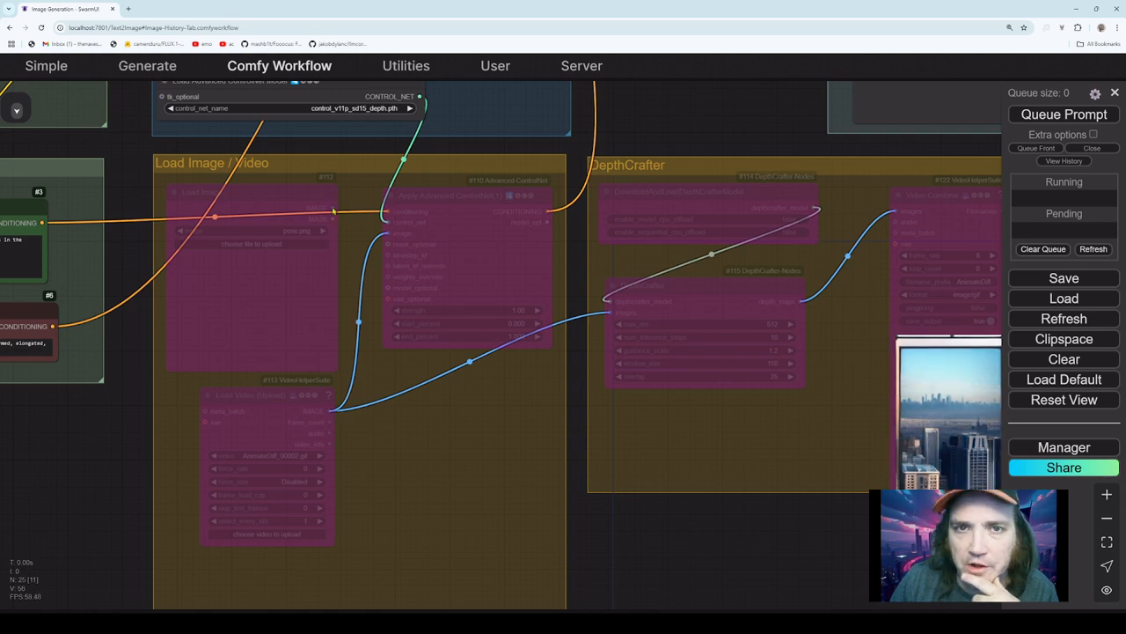
pyautogui.scroll(10, 608, 320)
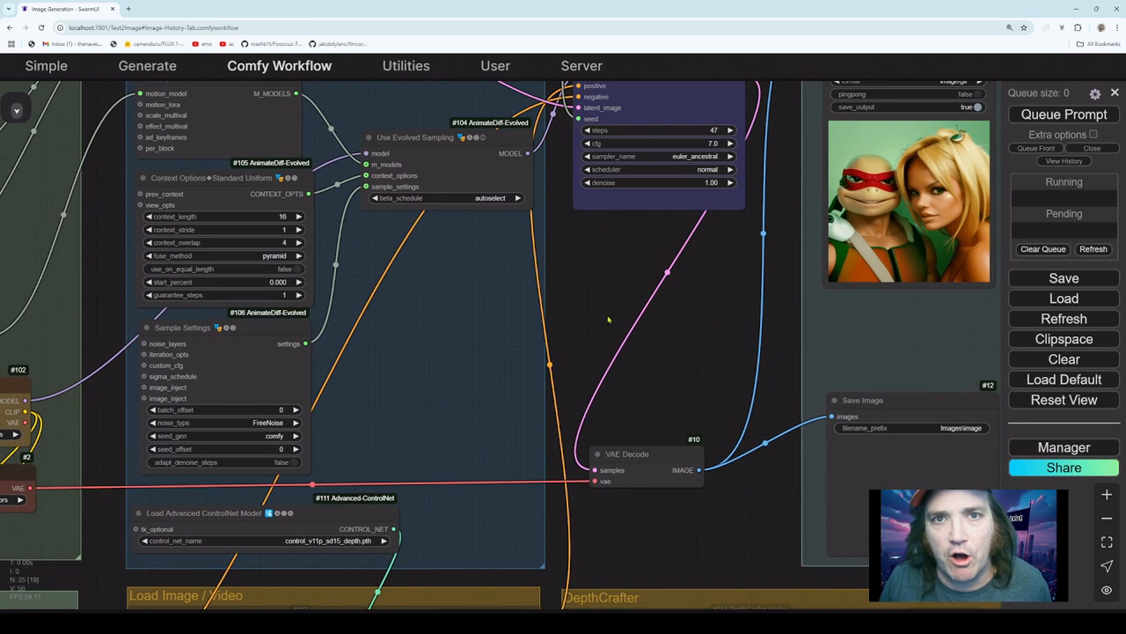
# - Check the available node categories for adding a node, dismiss the list without adding one, and look over the AnimateDiff nodes
pyautogui.rightClick(598, 278)
pyautogui.click(598, 278)
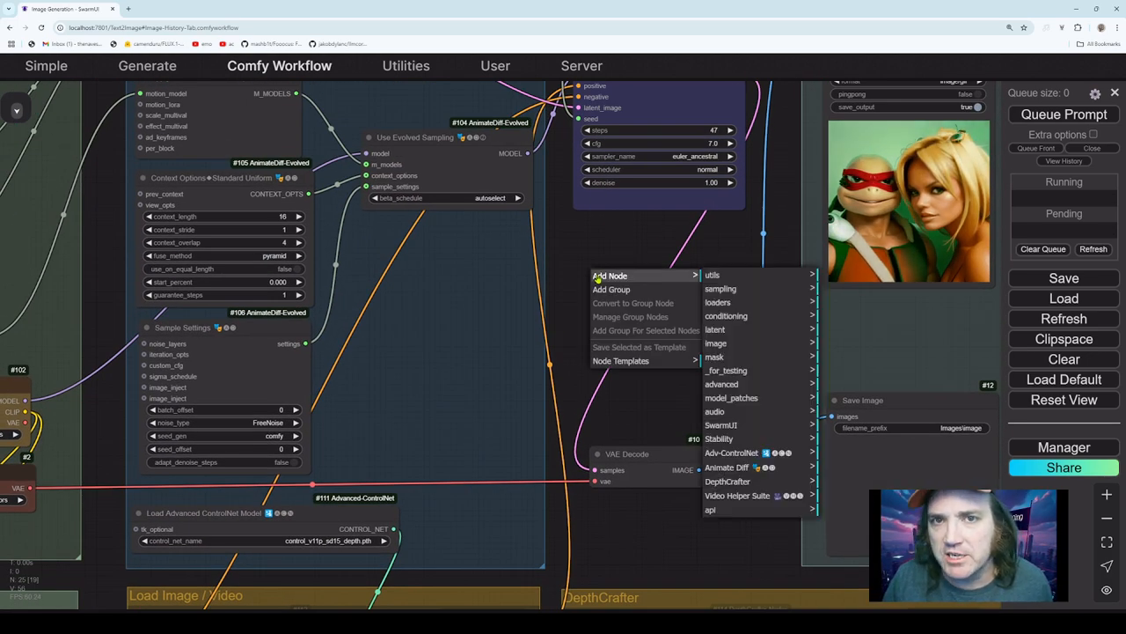
pyautogui.click(726, 428)
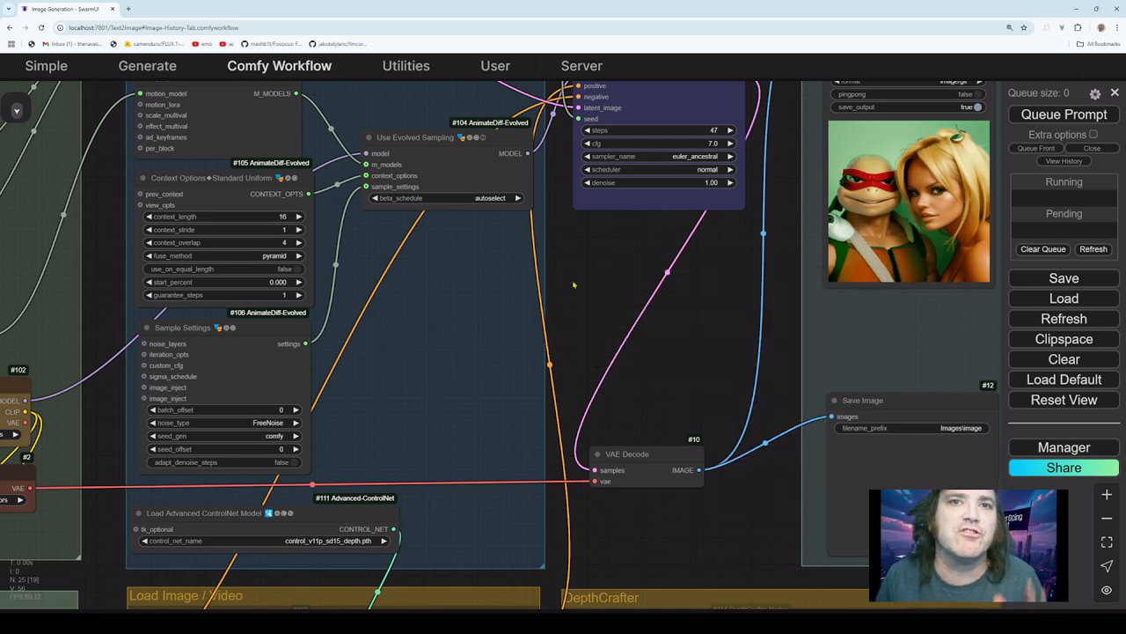
pyautogui.scroll(-3, 577, 291)
pyautogui.moveTo(580, 291); pyautogui.dragTo(651, 327)
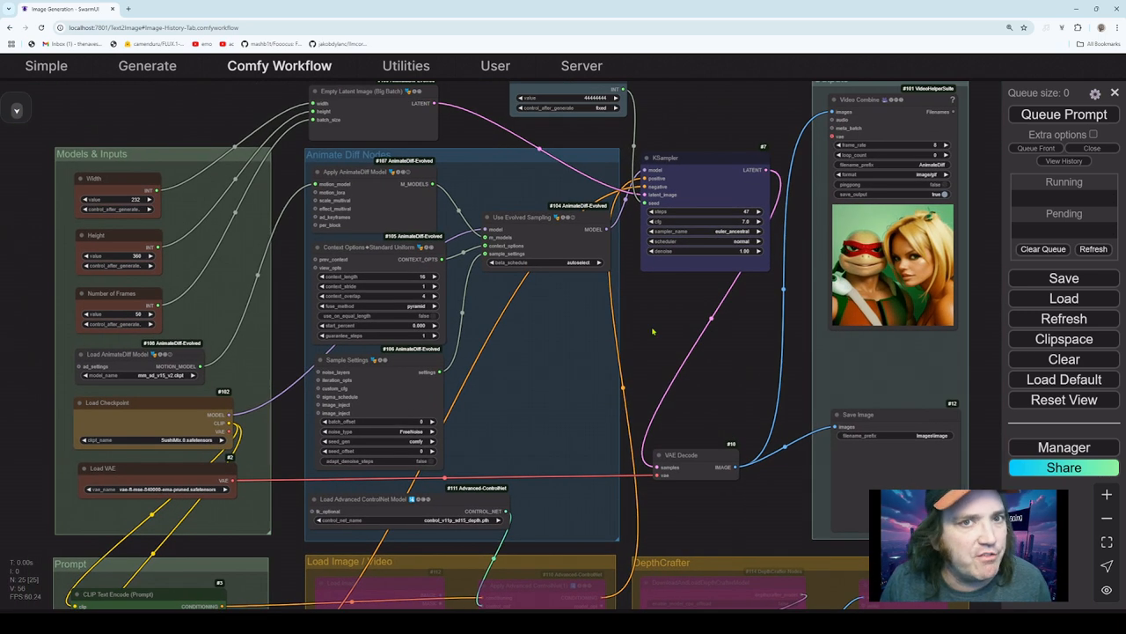